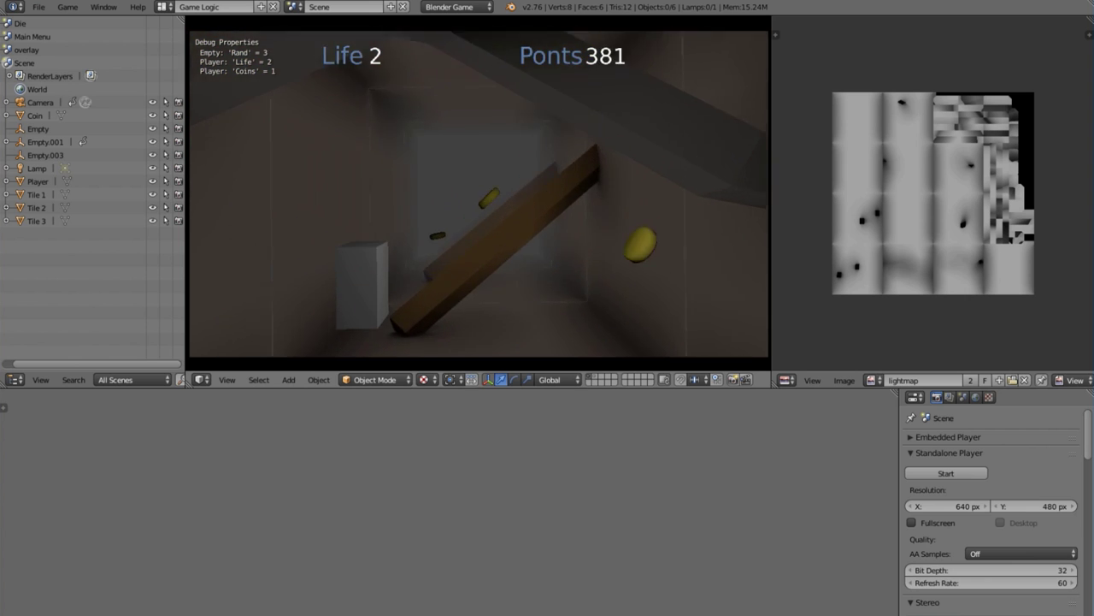
- Stop the running game and select Tile 1, Tile 2 and Tile 3 together on their layer
key("Escape")
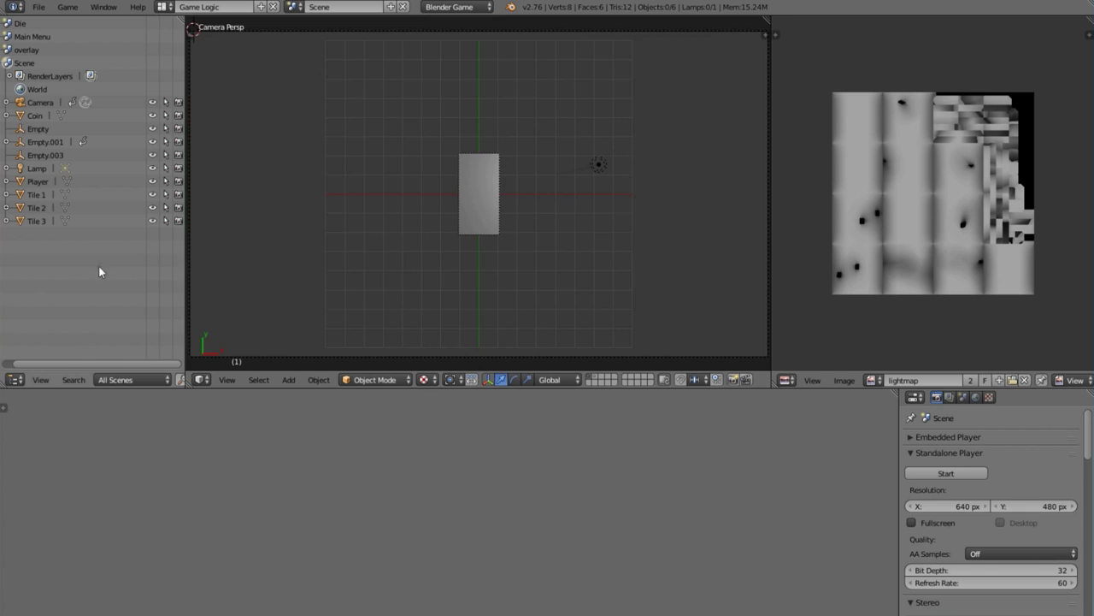
key("KP_0")
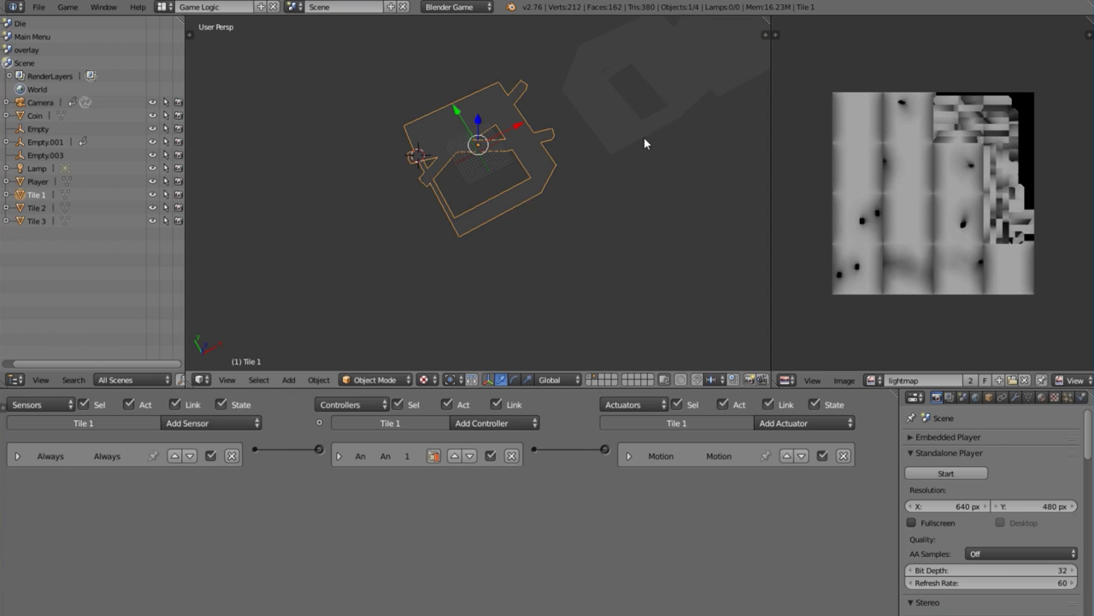
right_click(677, 107, "shift")
key("KP_Decimal")
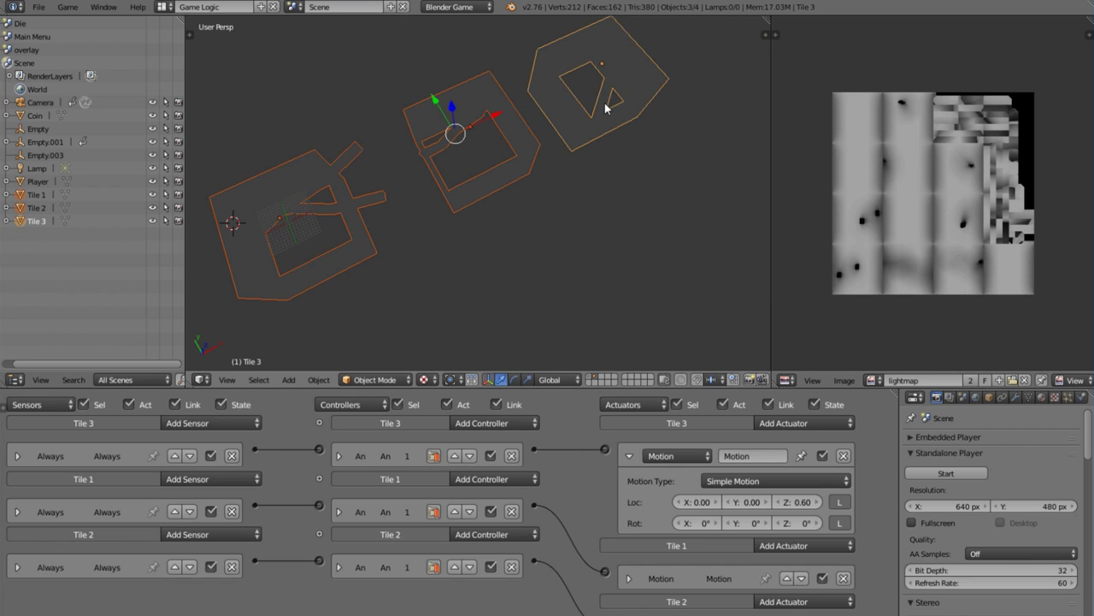
- Set the pivot point to Individual Origins and try scaling the three selected tiles, leaving the scaling unapplied
left_click(448, 380)
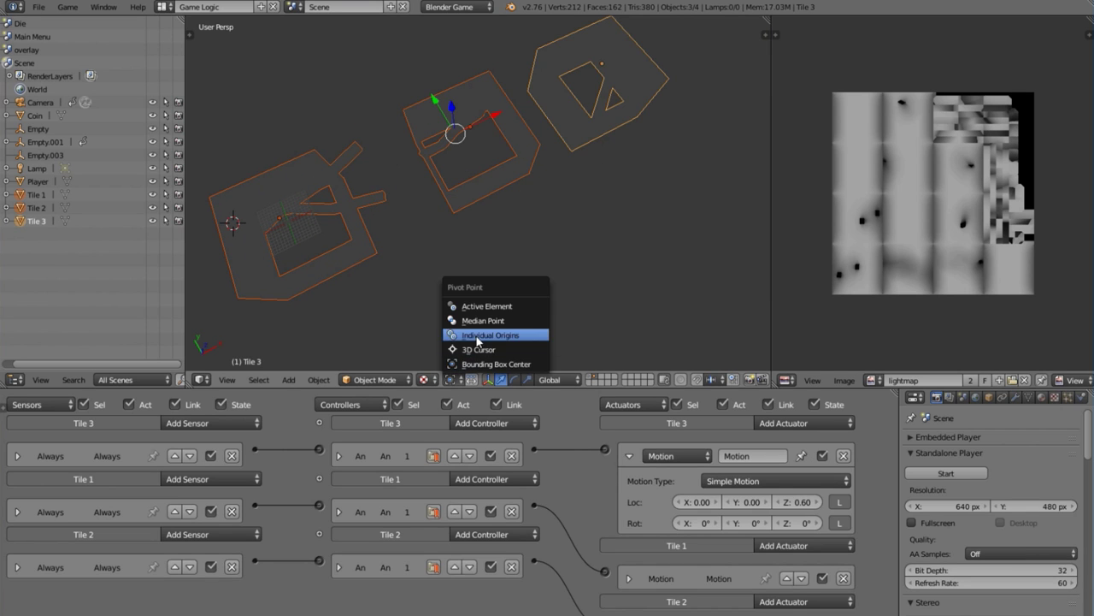
left_click(479, 335)
key("a")
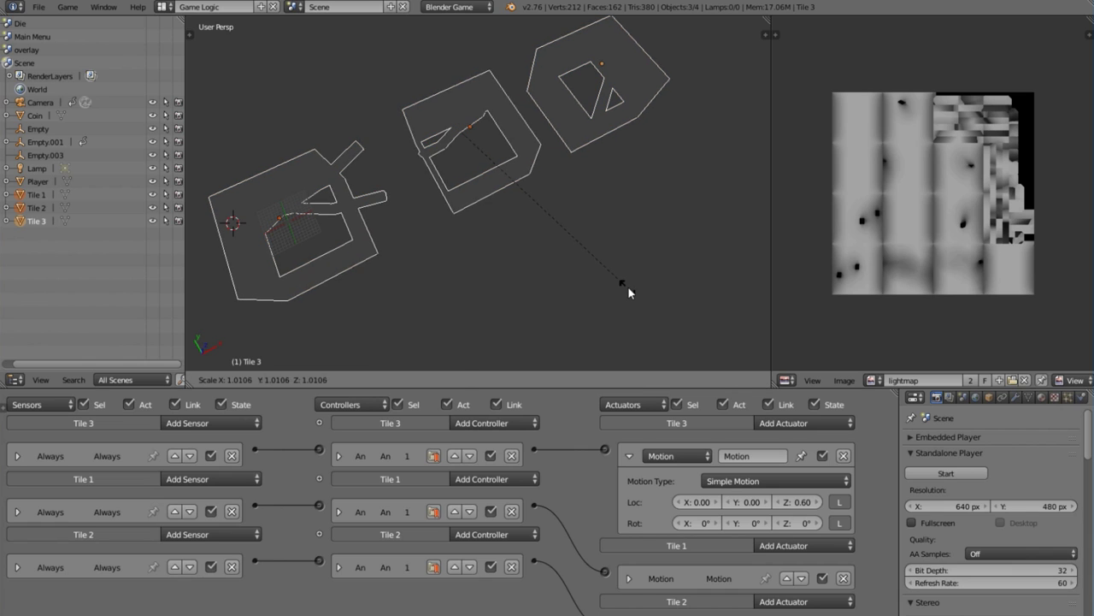
key("ctrl+z")
- Return to the first layer's camera view and play-test the game, stopping it when done
left_click(588, 380)
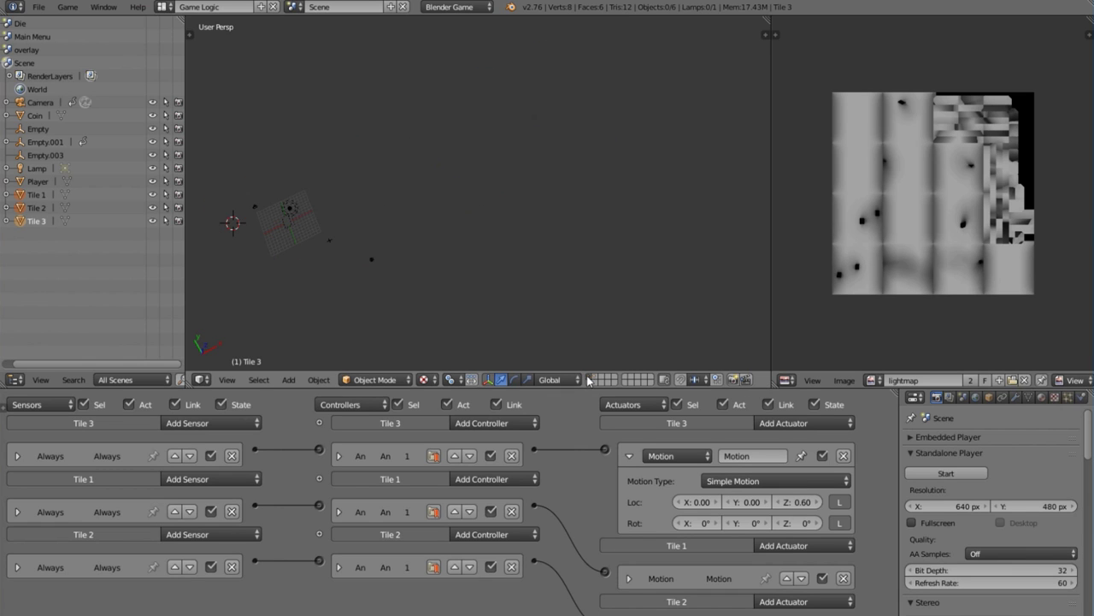
left_click(216, 378)
left_click(267, 327)
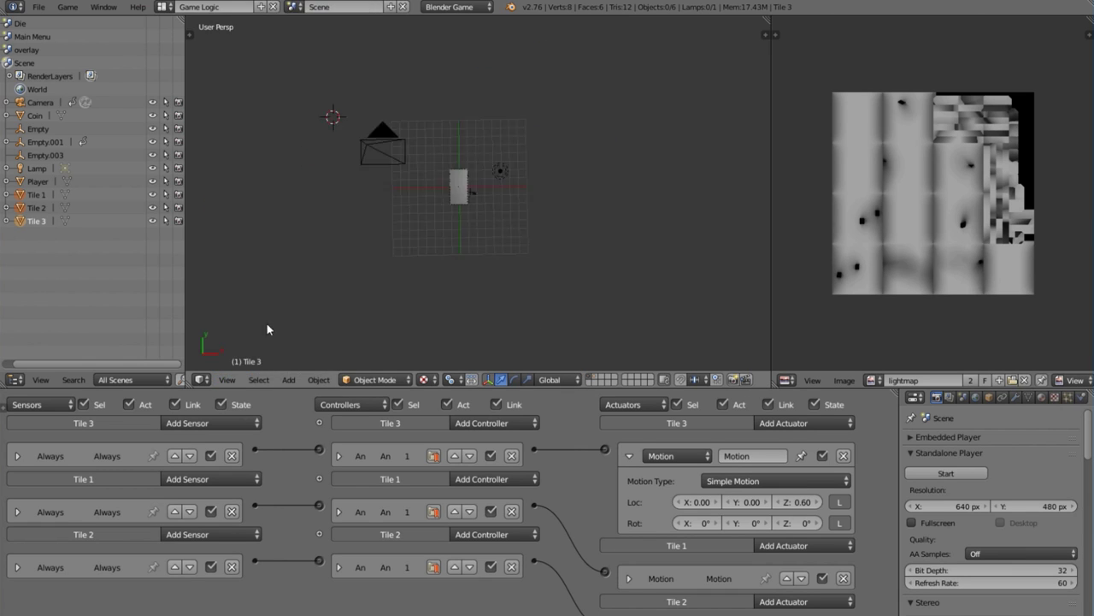
key("p")
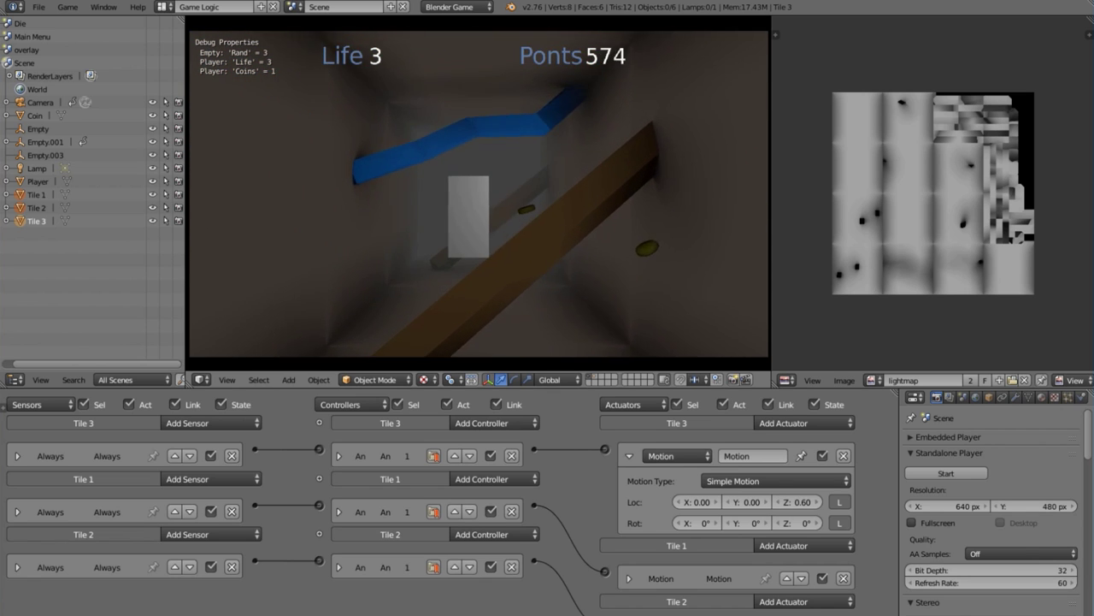
key("Escape")
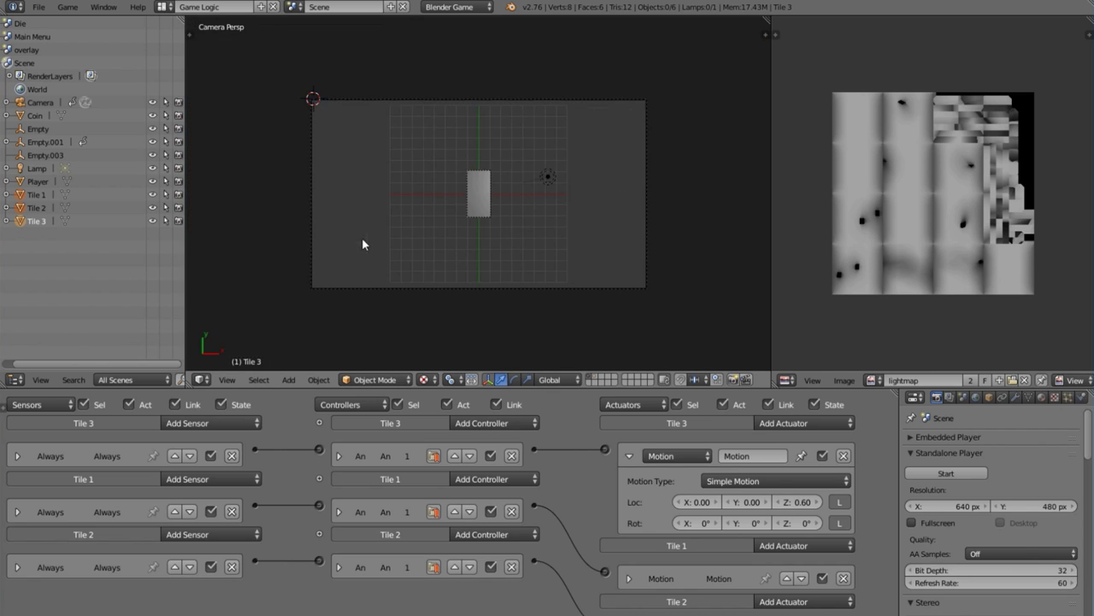
- Select the Player block in the camera view and switch the scene to an empty layer
key("Home")
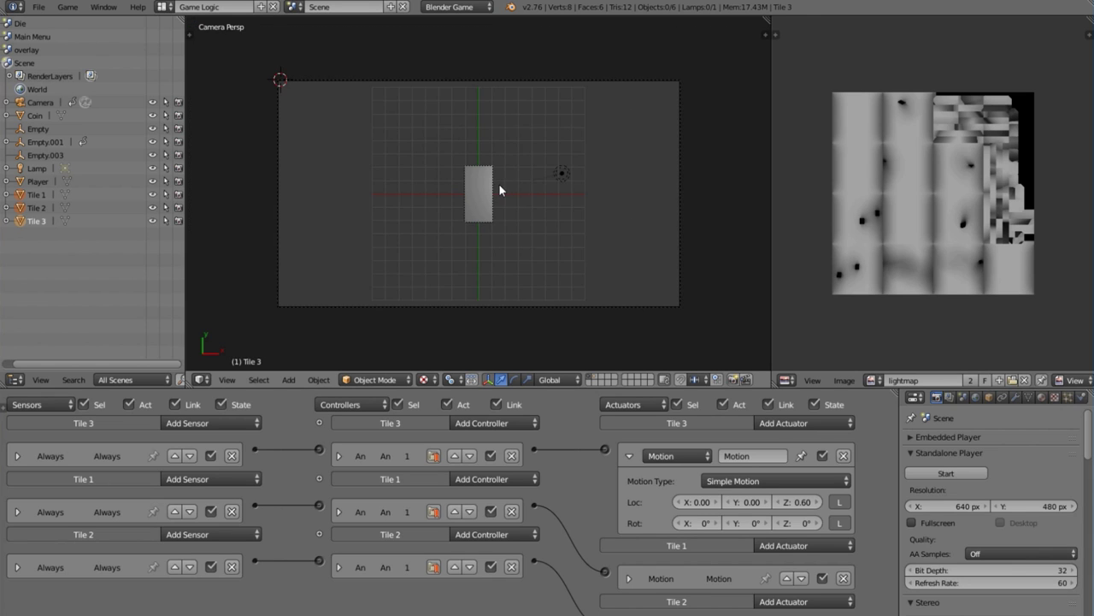
right_click(471, 182)
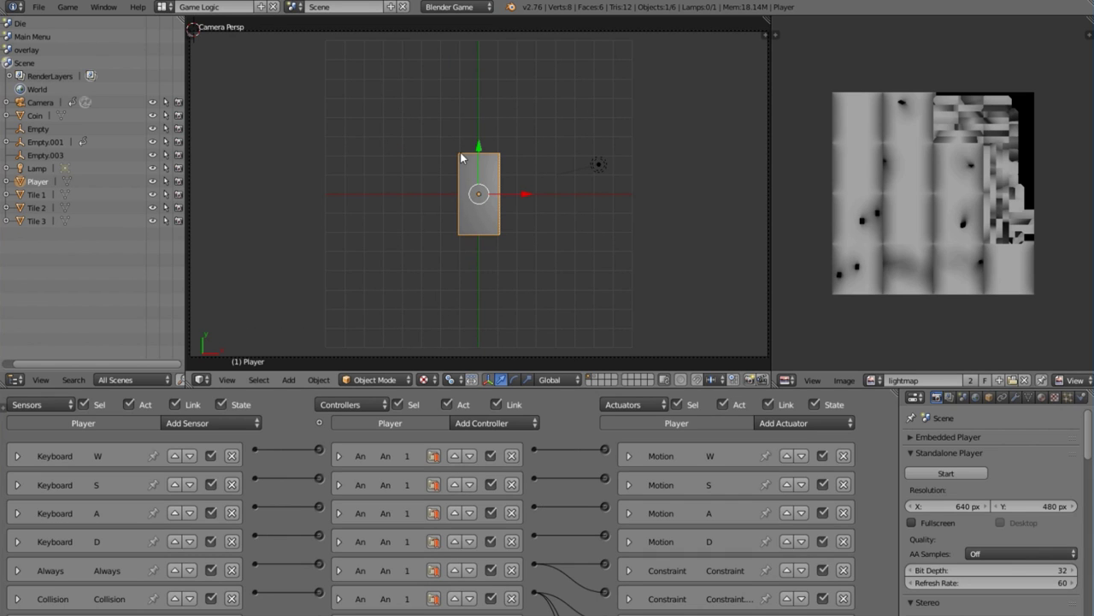
key("space")
left_click(589, 380)
scroll(463, 162, "up", 1)
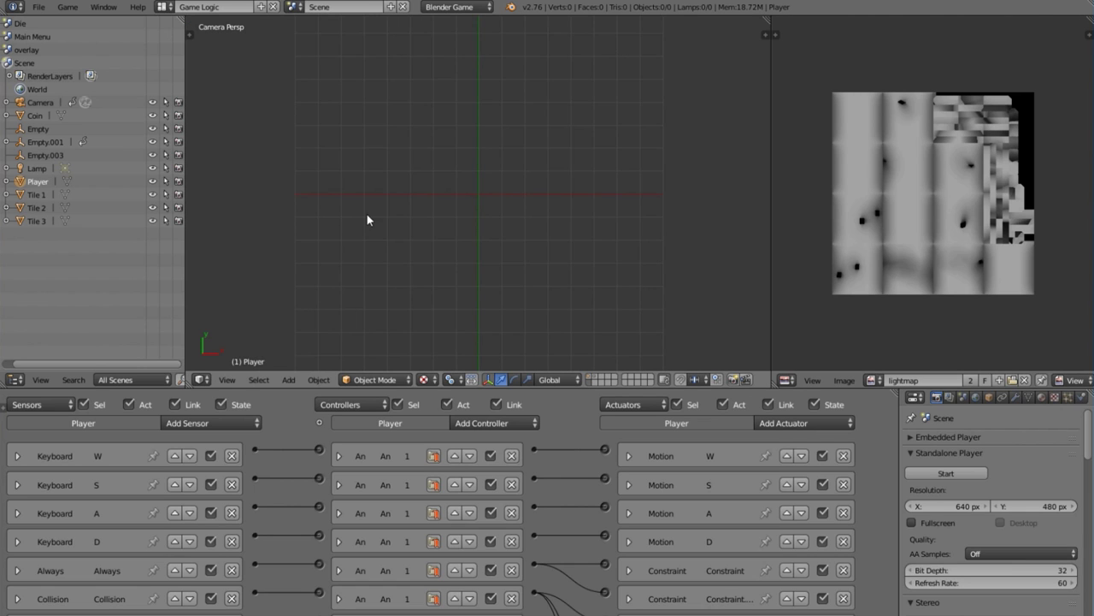
scroll(367, 220, "down", 1)
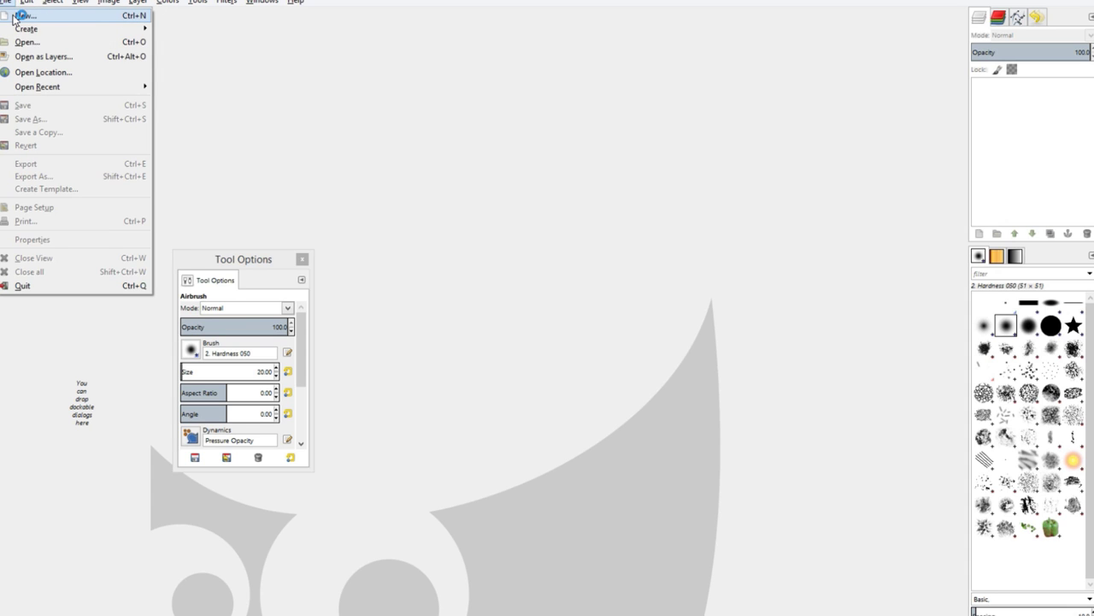
- Switch to GIMP and create a new image 400 px wide and 400 px high
left_click(13, 17)
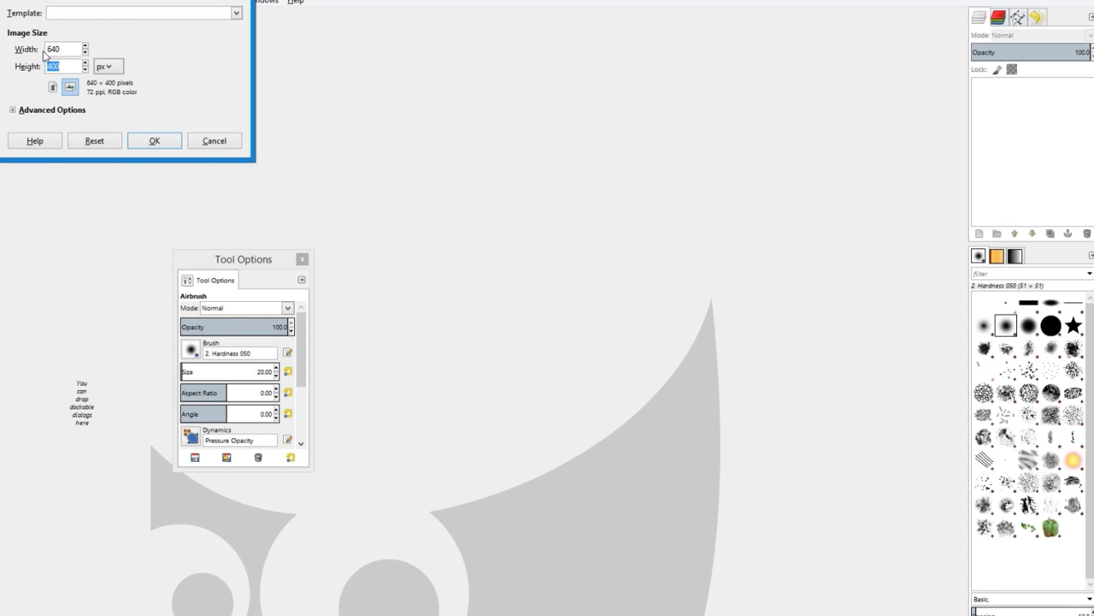
type("400")
left_click(154, 140)
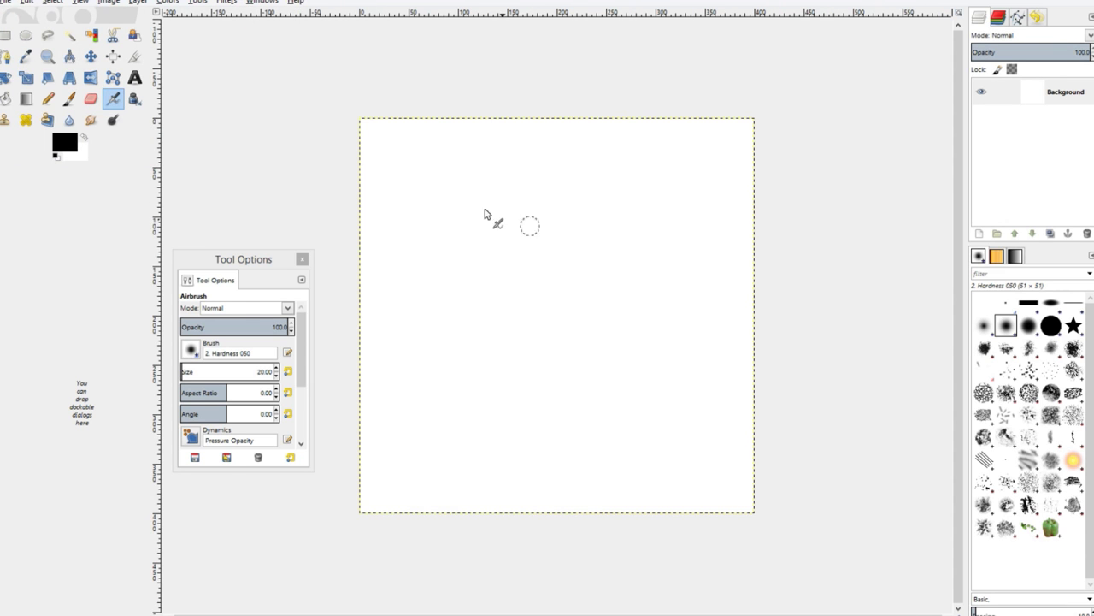
- Make a rectangular selection about 190 px square in the upper-left corner of the canvas
left_click(6, 36)
mouse_move(339, 101)
left_mouse_down()
mouse_move(523, 273)
mouse_move(569, 293)
mouse_move(570, 316)
mouse_move(546, 302)
left_mouse_up()
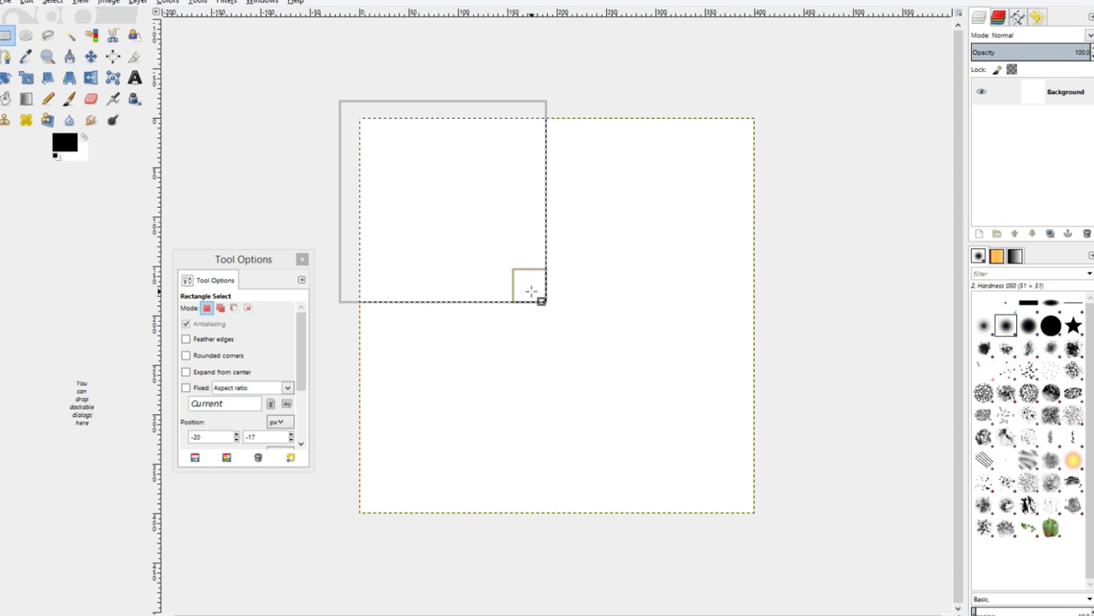
key("Return")
- Set the foreground colour to brown b38b68 and bucket-fill the selected square with it
scroll(518, 219, "up", 2, "ctrl")
left_click(7, 99)
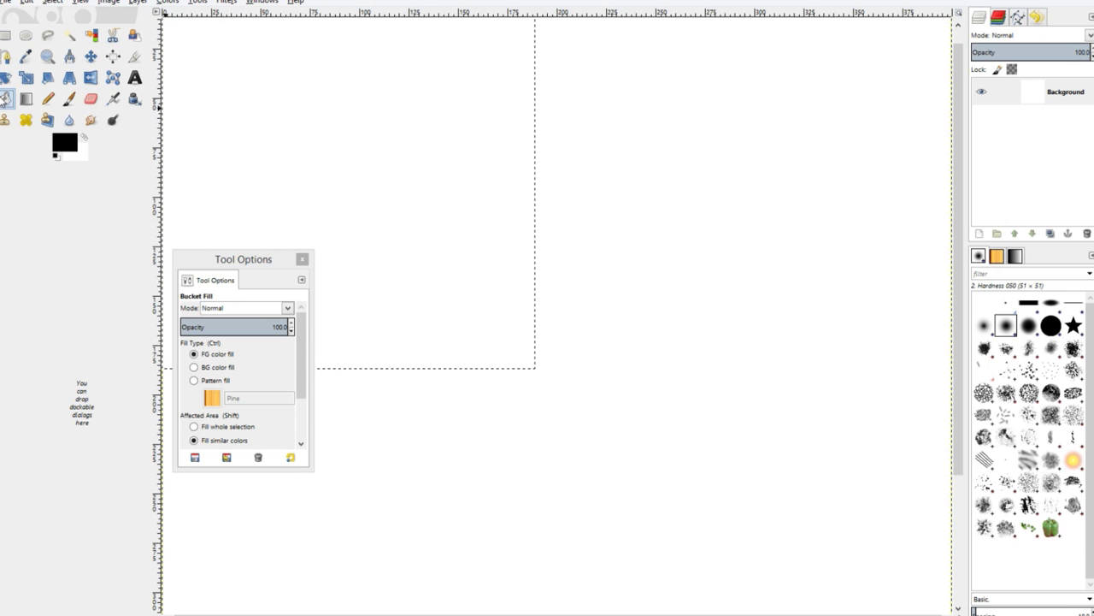
left_click(65, 142)
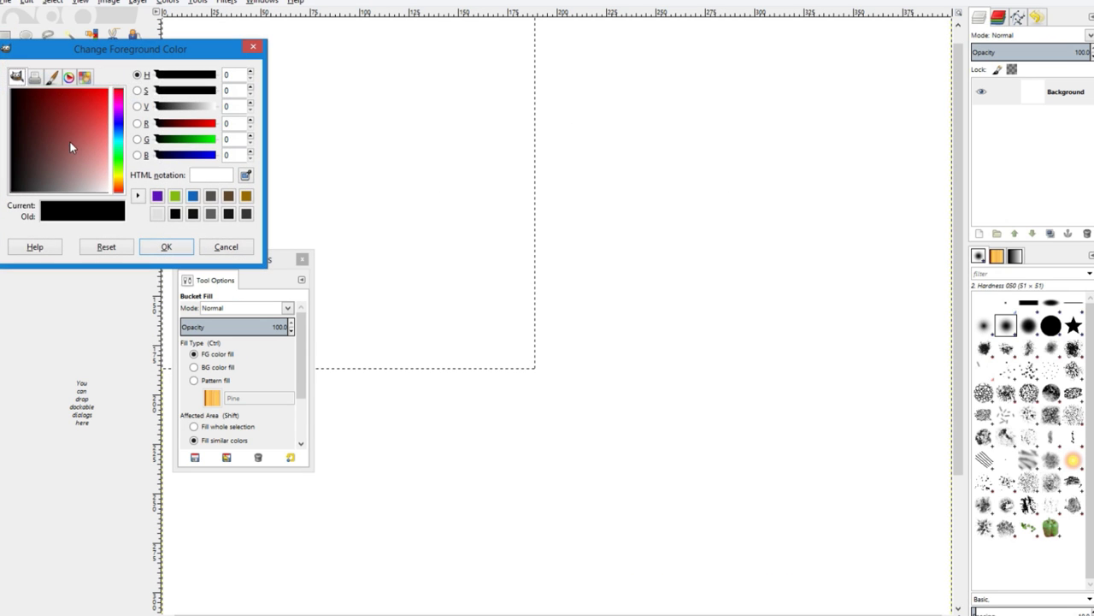
left_click_drag(90, 182, 87, 149)
left_click(118, 184)
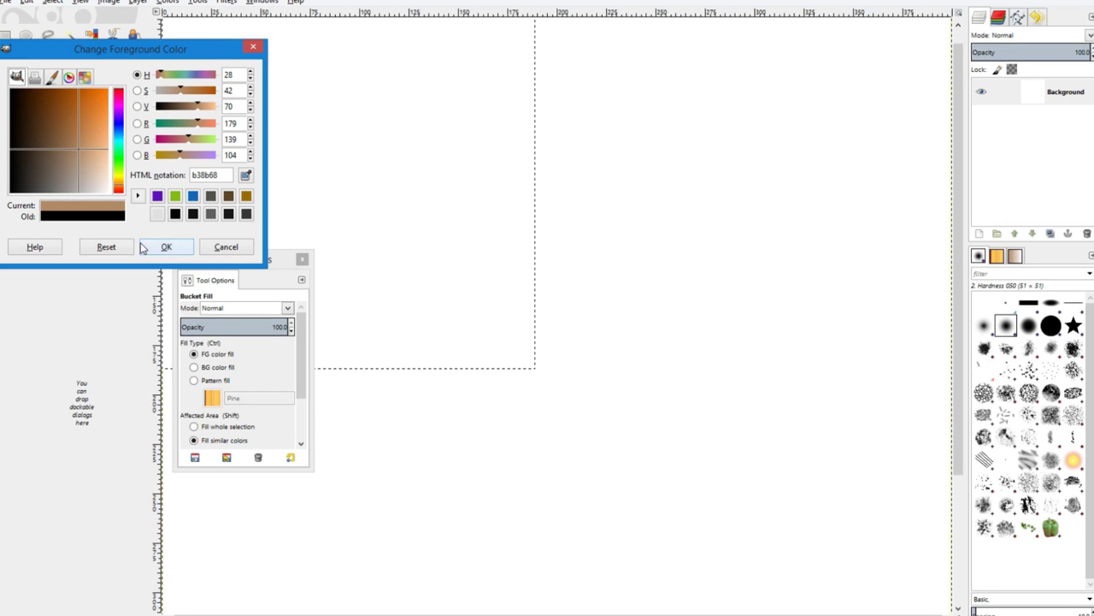
left_click(166, 246)
left_click(383, 186)
scroll(552, 268, "down", 2, "ctrl")
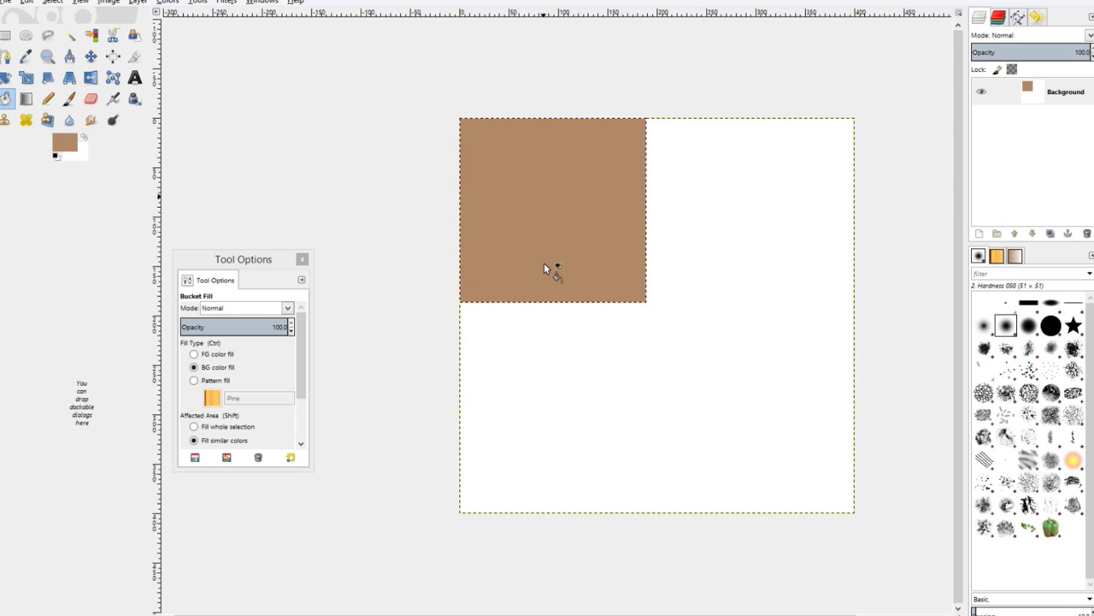
scroll(268, 195, "up", 1, "ctrl")
scroll(684, 359, "up", 2)
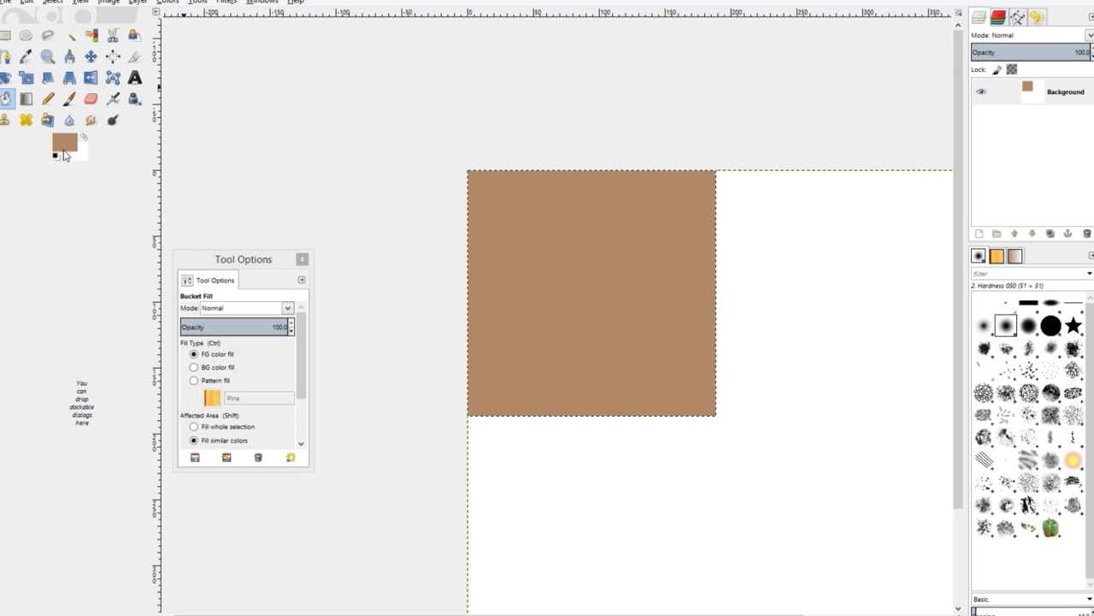
middle_click_drag(851, 230, 709, 136)
key("r")
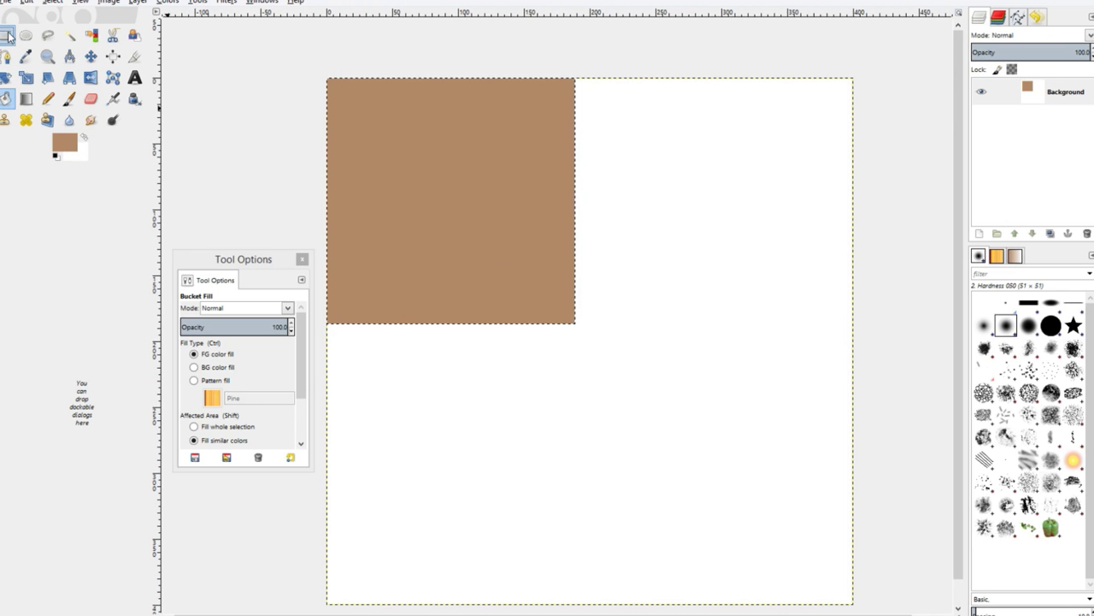
left_click_drag(553, 46, 929, 320)
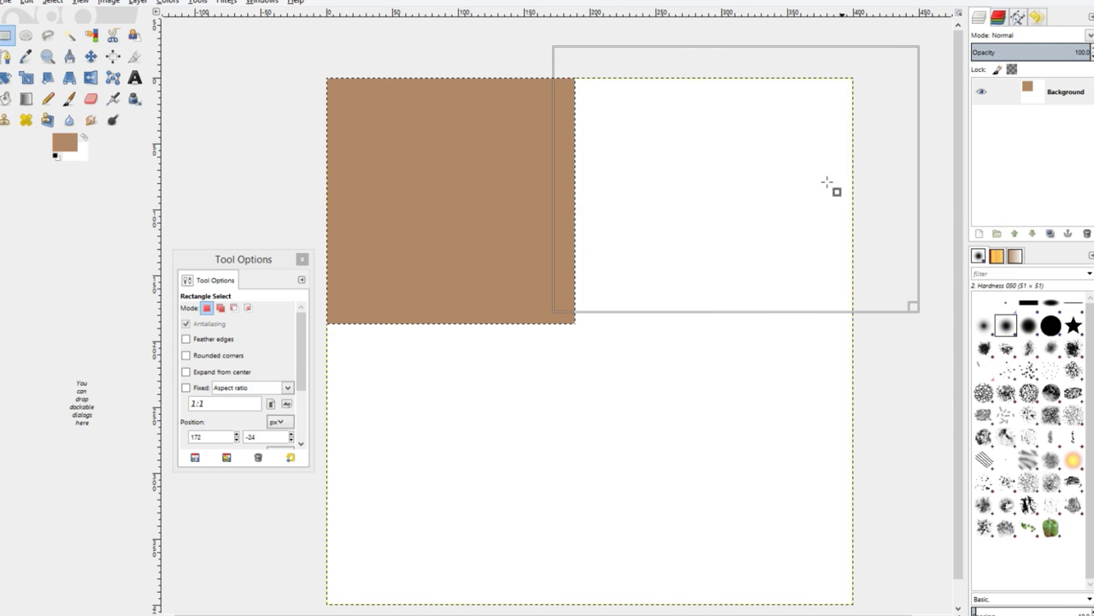
left_click_drag(554, 45, 590, 12)
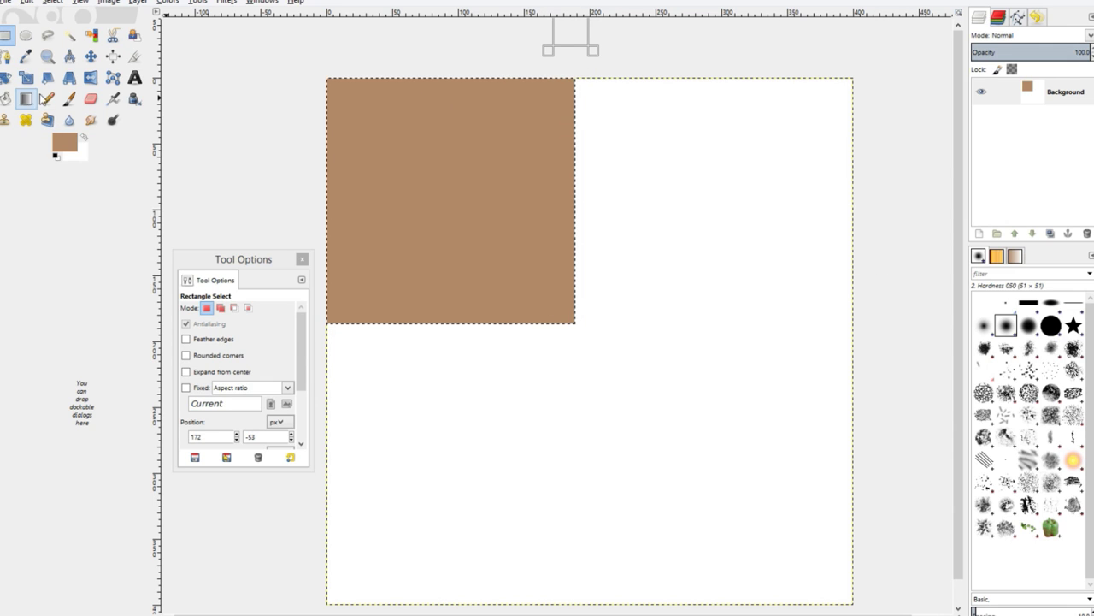
- Choose the Pencil with foreground colour blue 2474b8, try a short stroke on the brown square and undo it
left_click(47, 99)
left_click(68, 144)
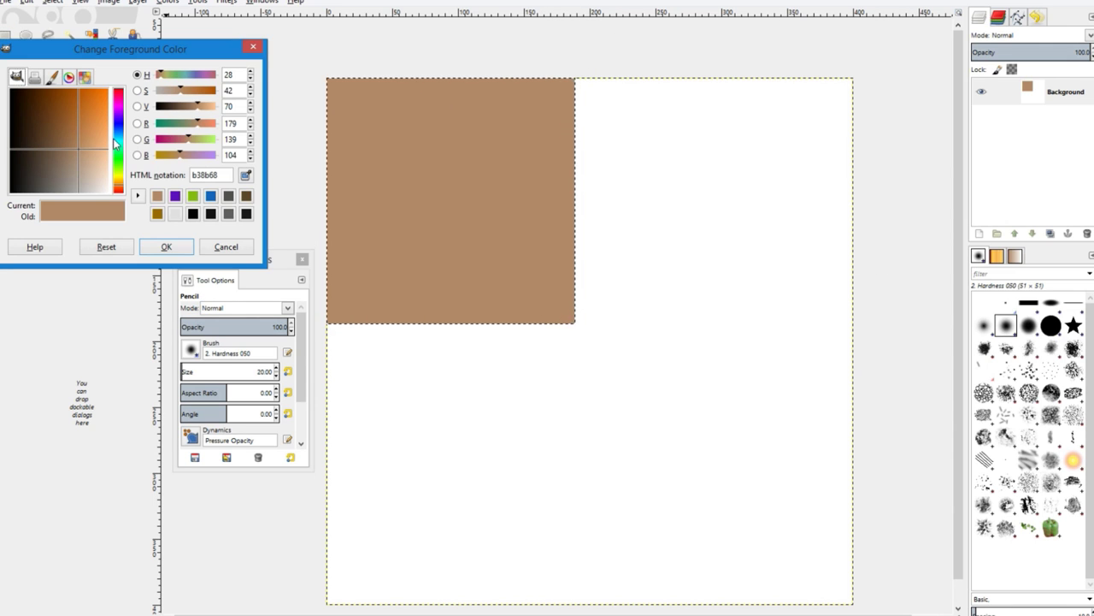
left_click(117, 138)
left_click_drag(85, 134, 80, 108)
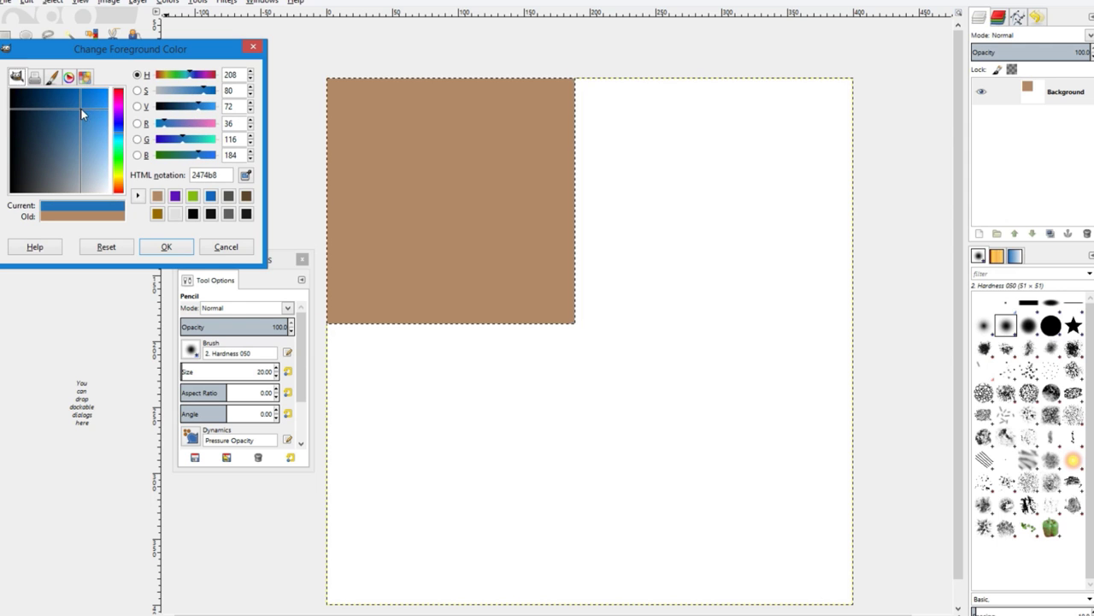
left_click(146, 248)
left_click_drag(378, 132, 407, 134)
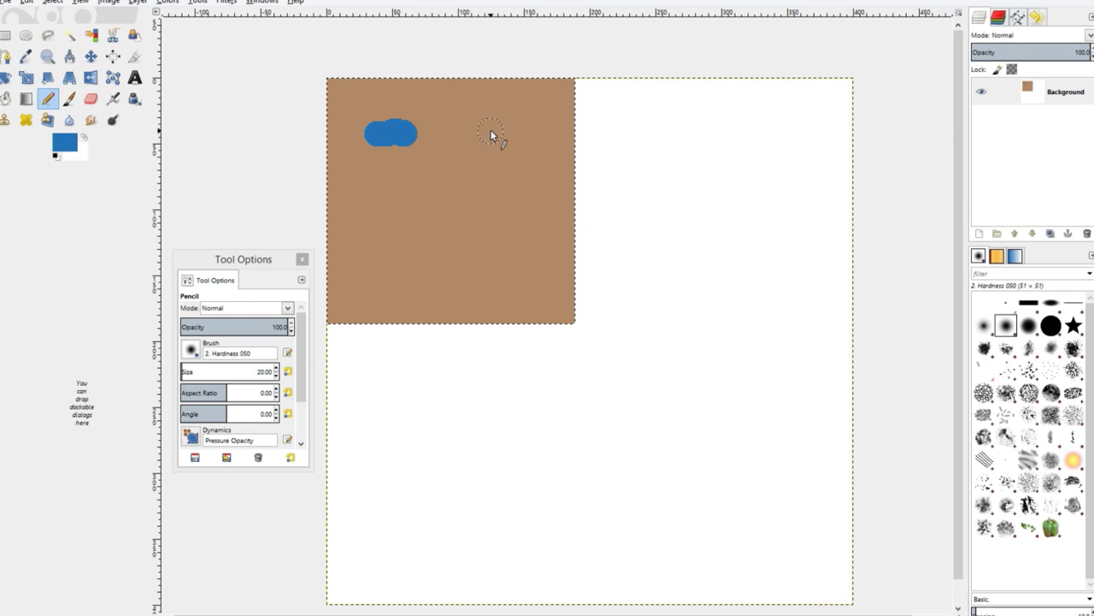
key("ctrl+z")
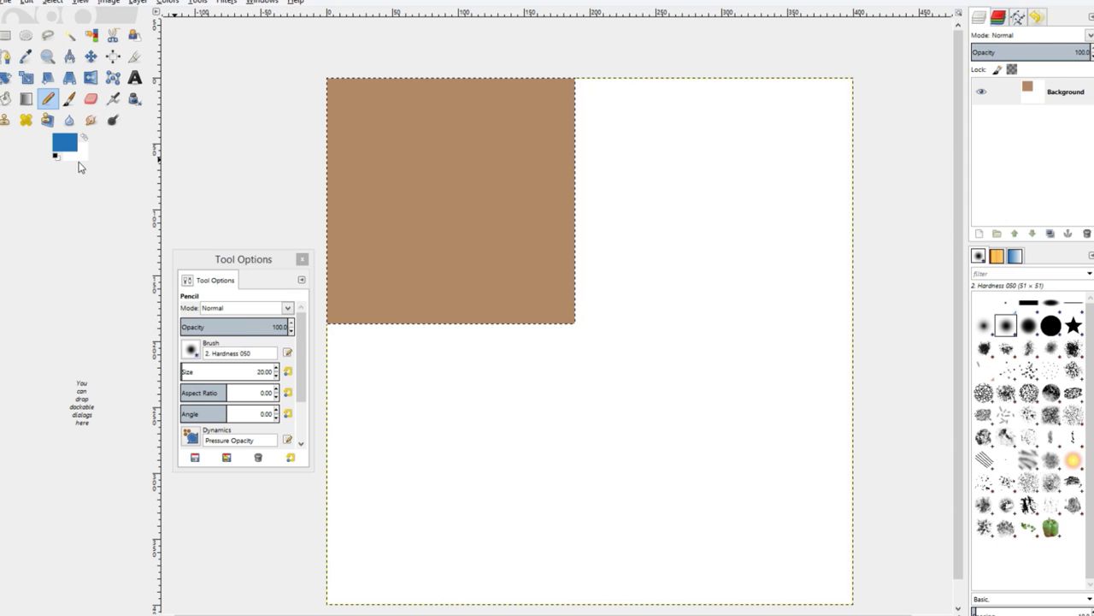
- Swap the foreground and background colours so that the Pencil paints in white
left_click(63, 136)
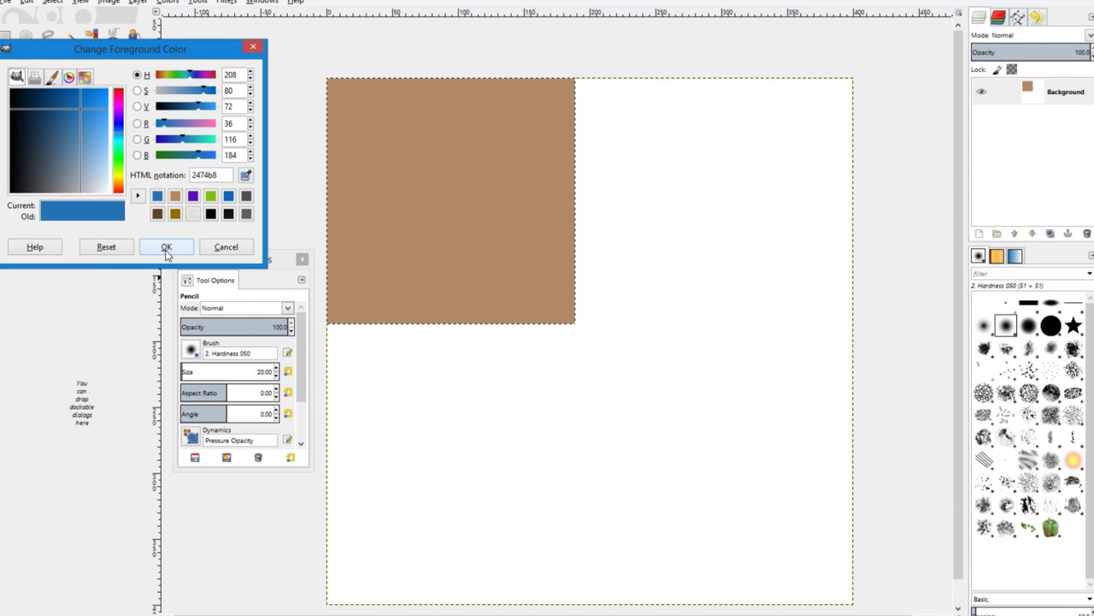
left_click(226, 247)
left_click(84, 138)
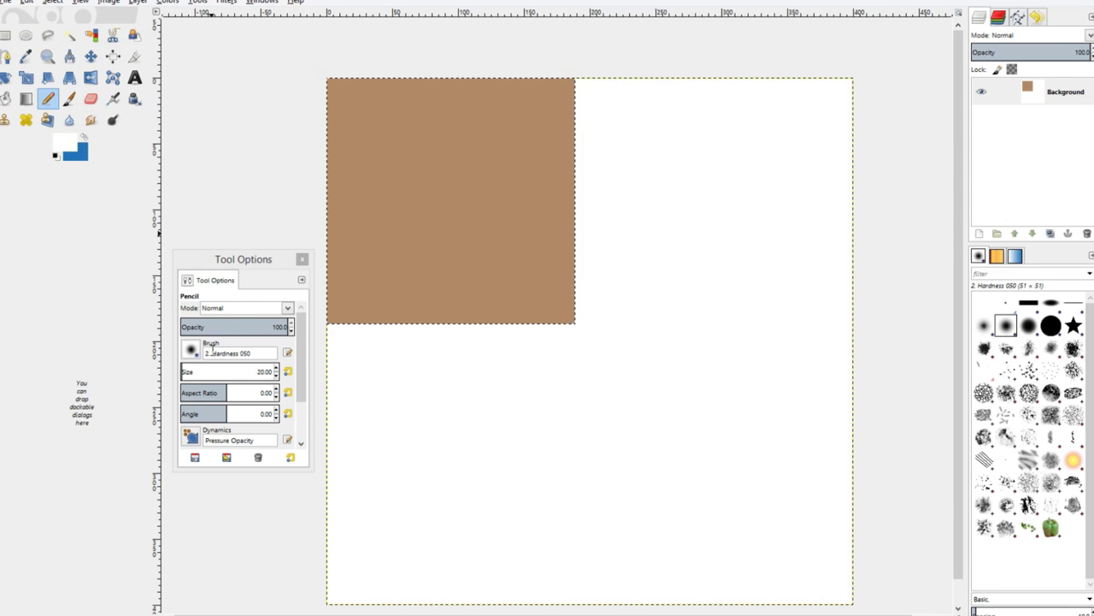
- Set the Pencil size to 64.77 and stamp two white dots side by side in the upper part of the brown square
left_click(192, 372)
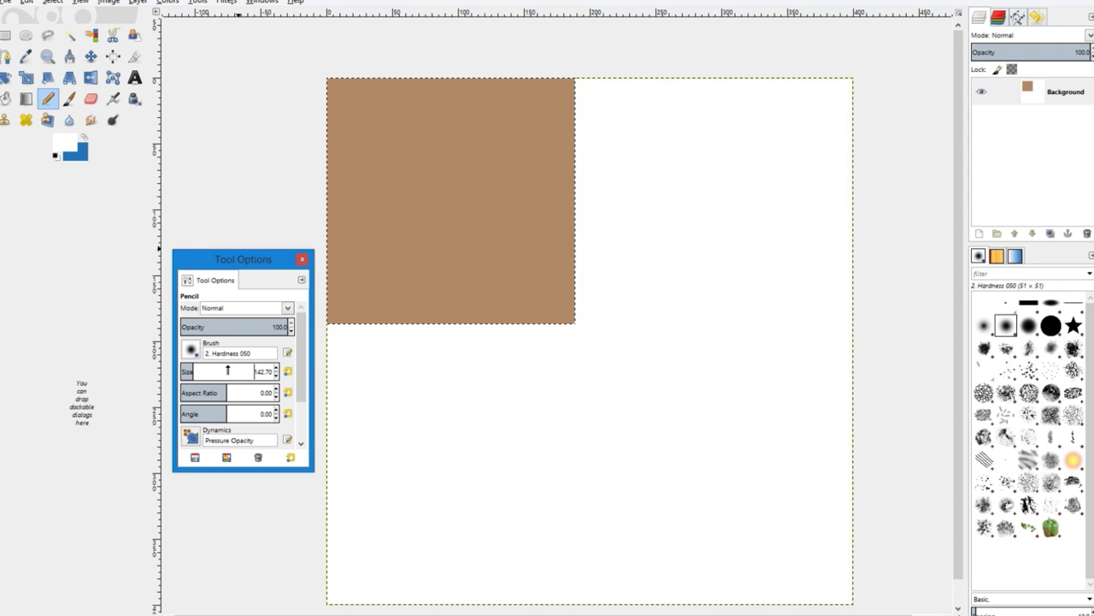
left_click_drag(192, 371, 188, 371)
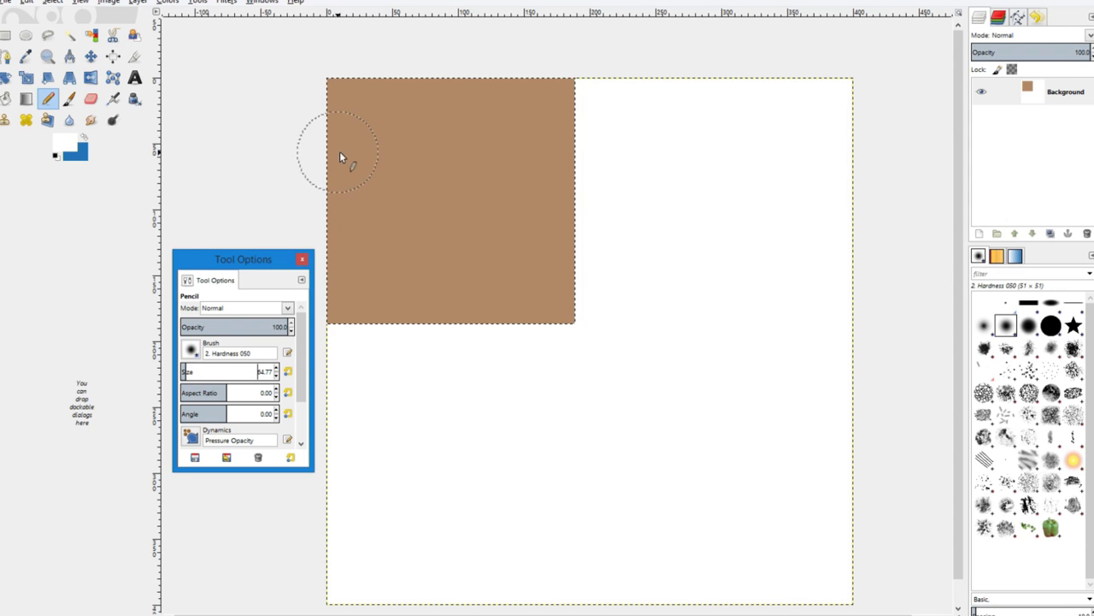
left_click(382, 130)
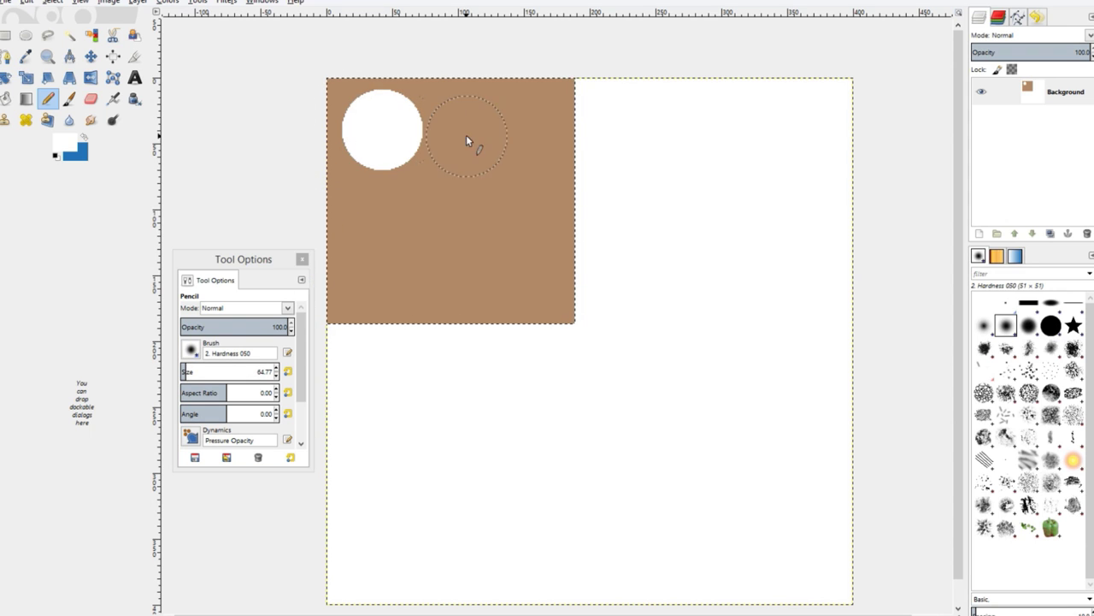
left_click(526, 128)
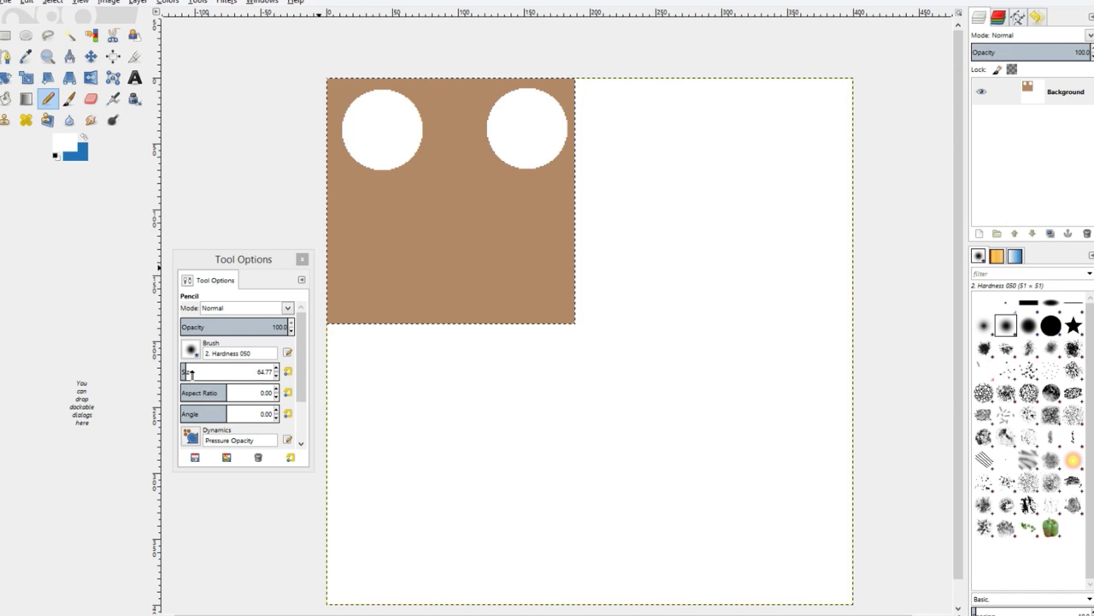
- Set the Pencil size to 29.34, swap the colours so blue is the foreground, and stamp a blue pupil in each white eye
left_click_drag(188, 373, 181, 371)
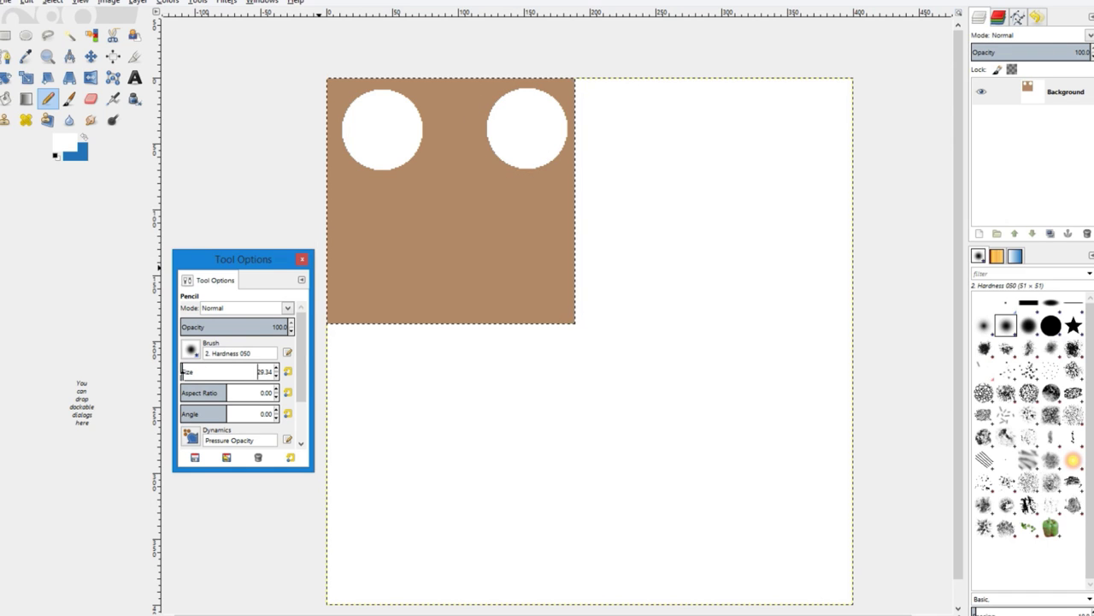
left_click(86, 140)
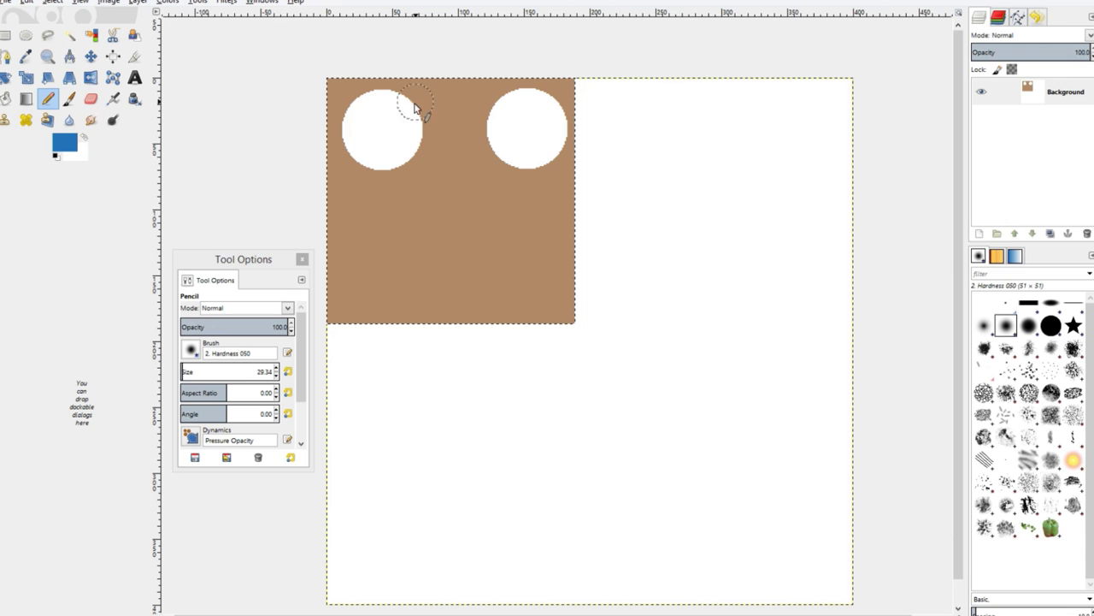
left_click(517, 120)
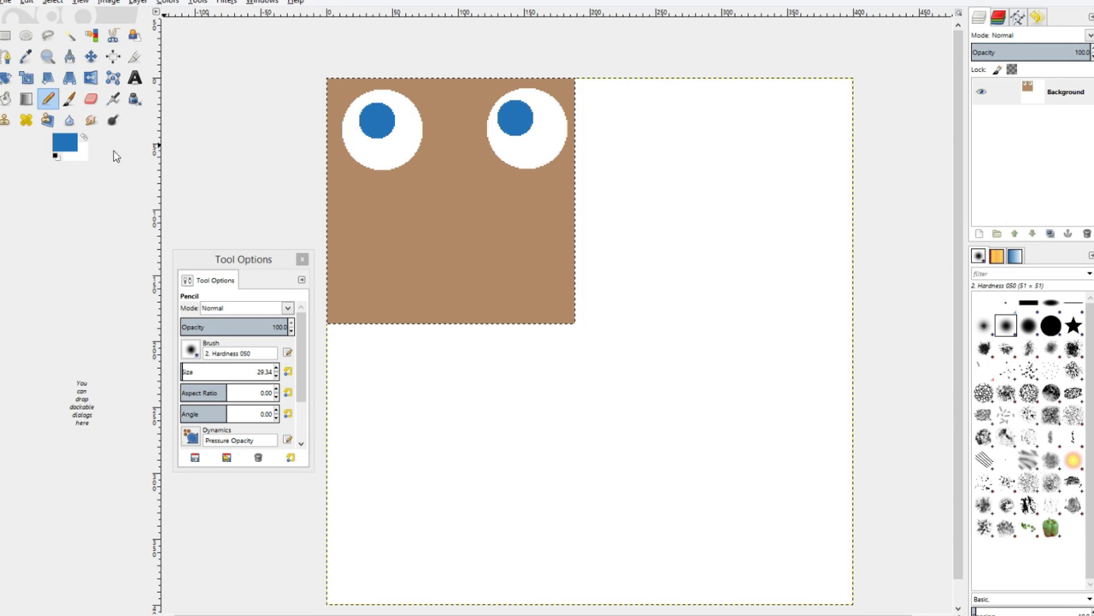
- Change the foreground colour to a muted pink, about ab837e
left_click(66, 144)
left_click(120, 182)
left_click(122, 185)
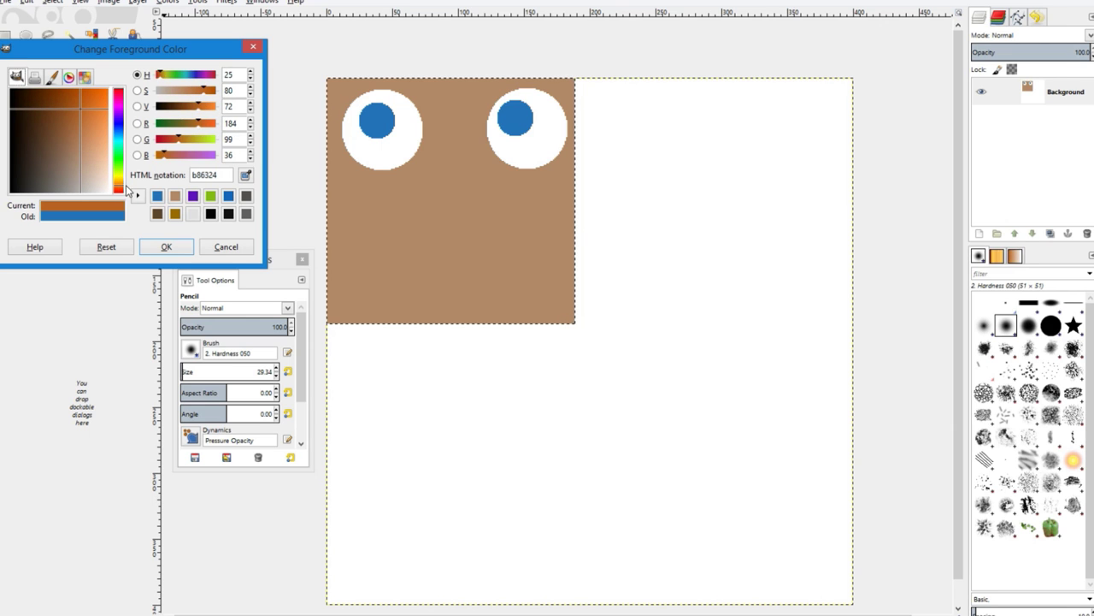
left_click_drag(74, 127, 75, 165)
left_click_drag(122, 194, 123, 195)
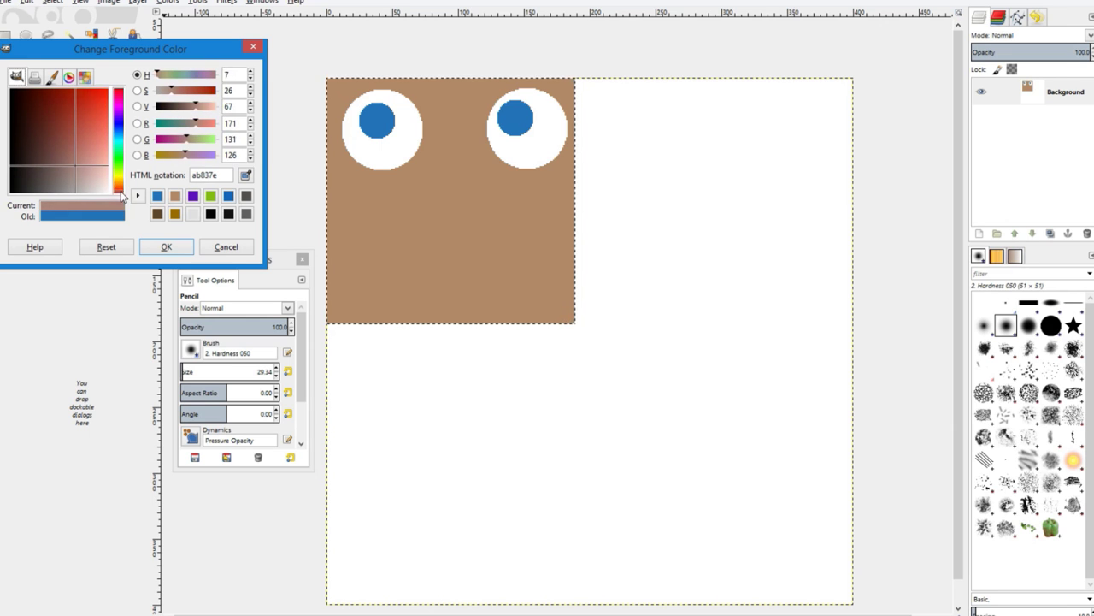
left_click(158, 247)
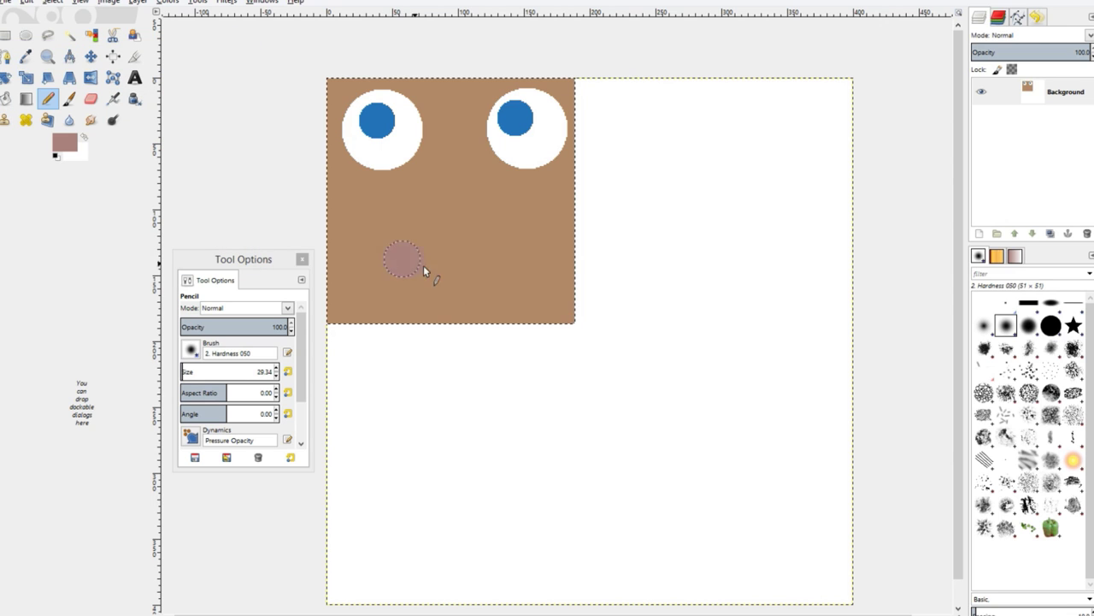
- Undo the pink test dab, set the Pencil size to 17.30, and paint a curved smiling mouth below the eyes
key("ctrl+z")
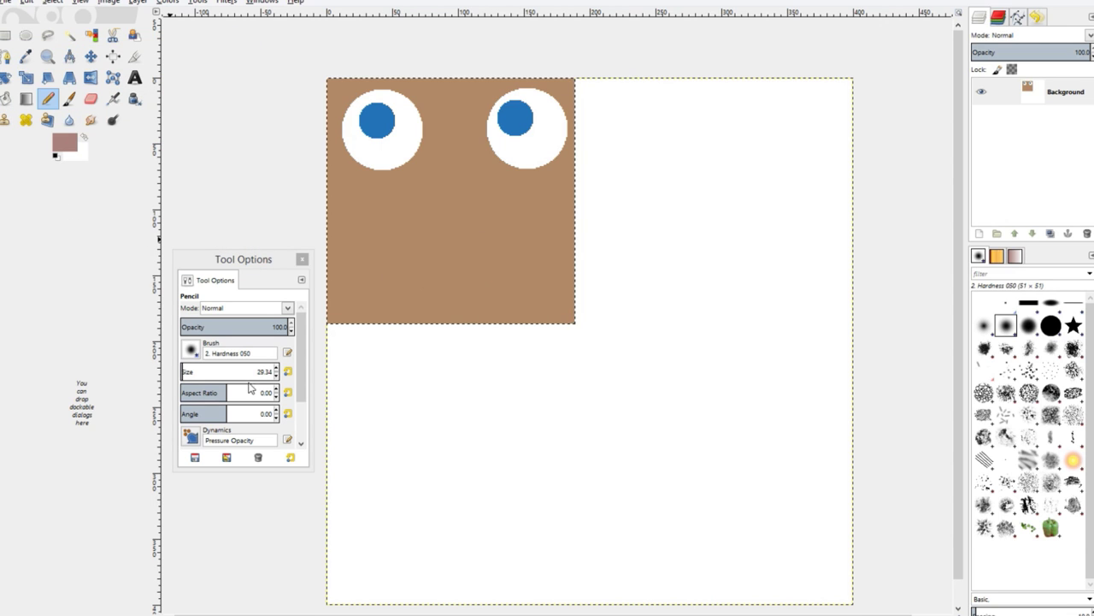
left_click_drag(188, 372, 185, 372)
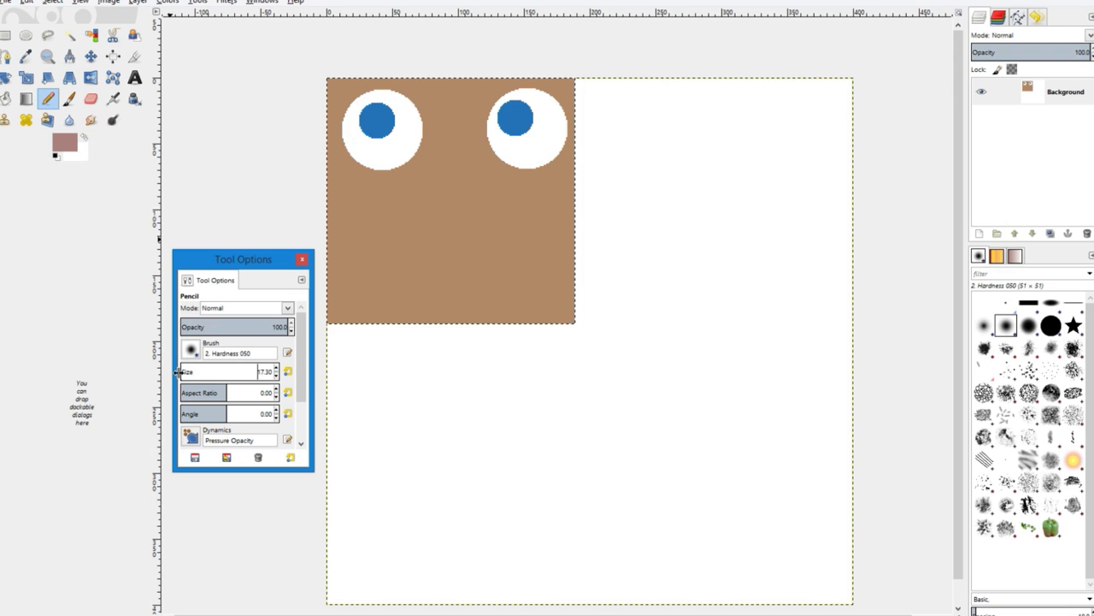
mouse_move(361, 259)
left_mouse_down()
mouse_move(421, 285)
mouse_move(495, 273)
left_mouse_up()
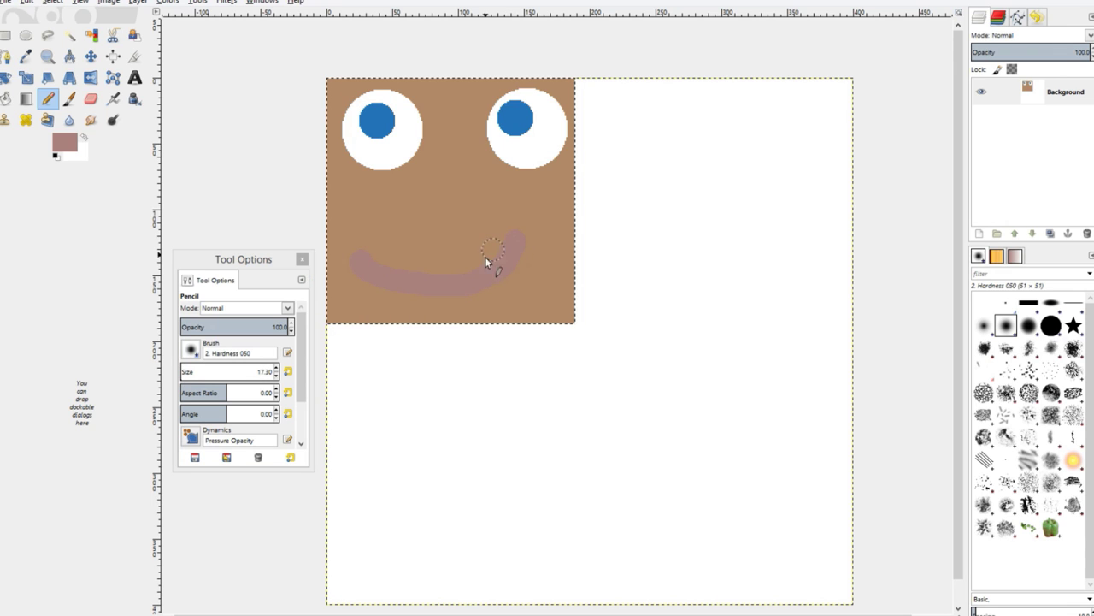
- Rectangle-select the blank area beside the brown face, from the face's edge to the canvas edge and down to the face's lower edge
left_click(6, 37)
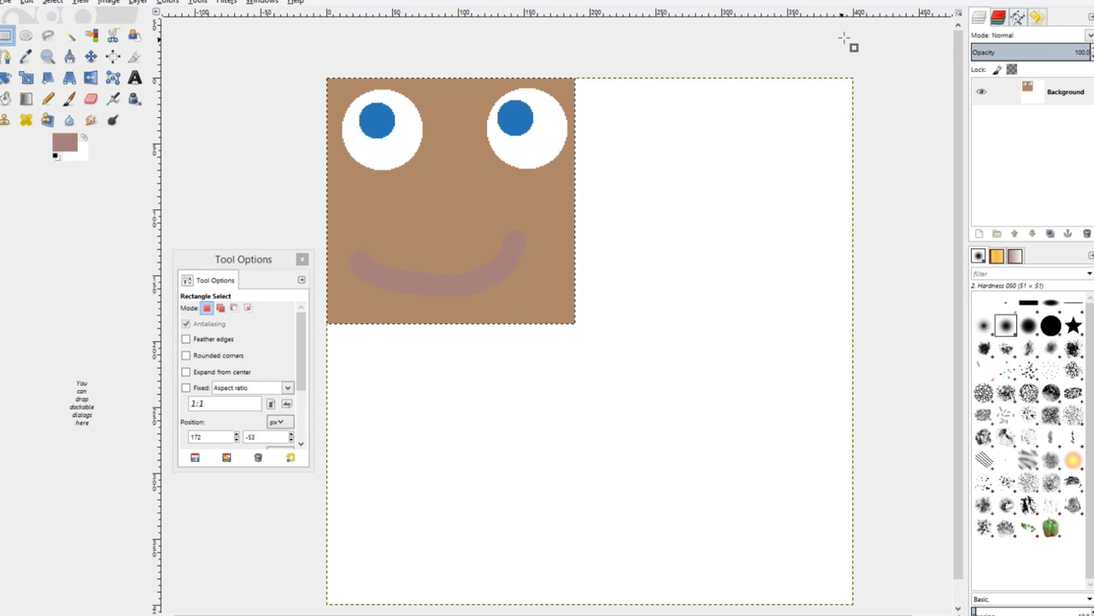
left_click_drag(867, 47, 574, 322)
key("Return")
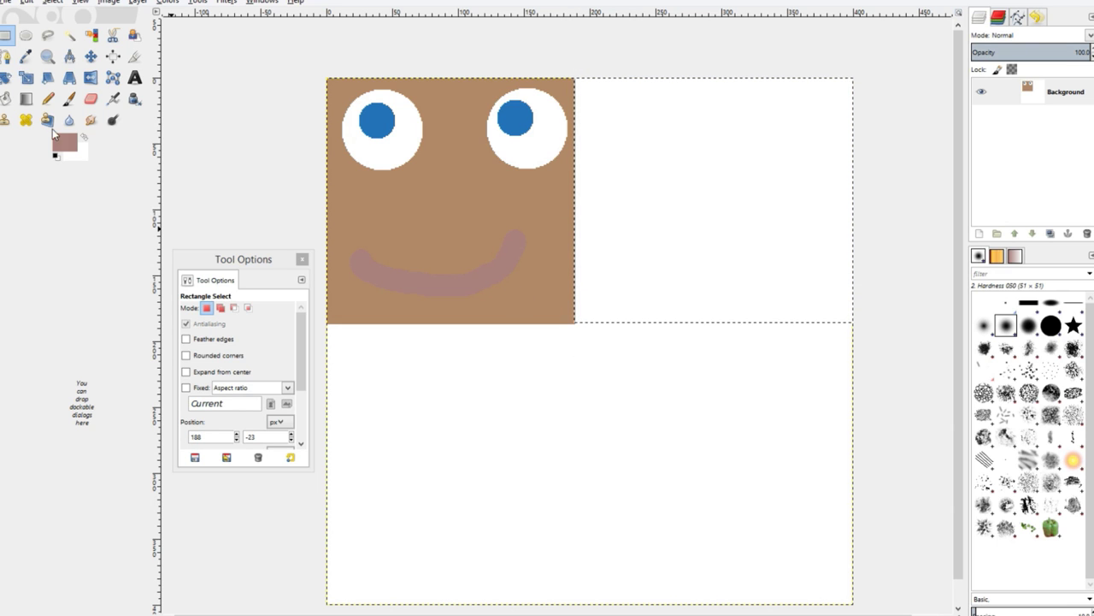
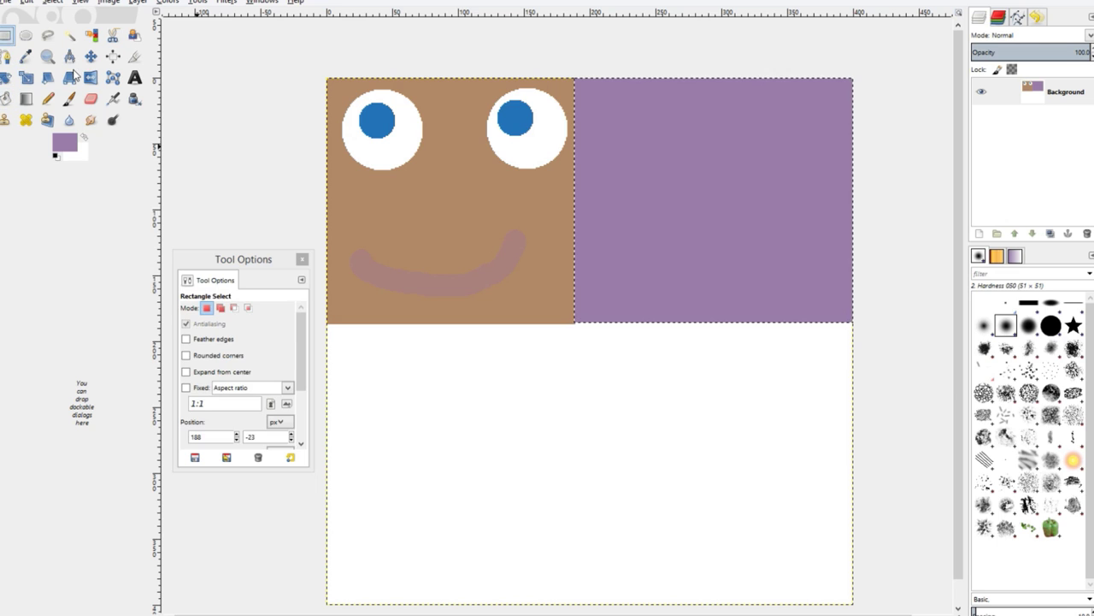
- Set the foreground colour to green 90ab7e and bucket-fill the selected purple area beside the face with it
left_click(72, 145)
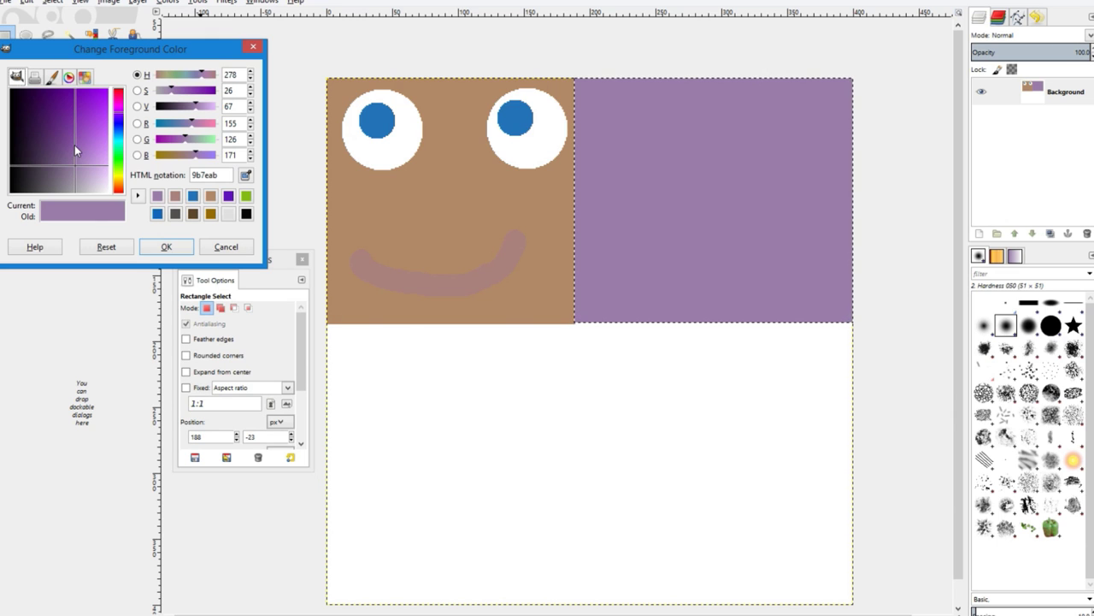
left_click(120, 165)
left_click(165, 246)
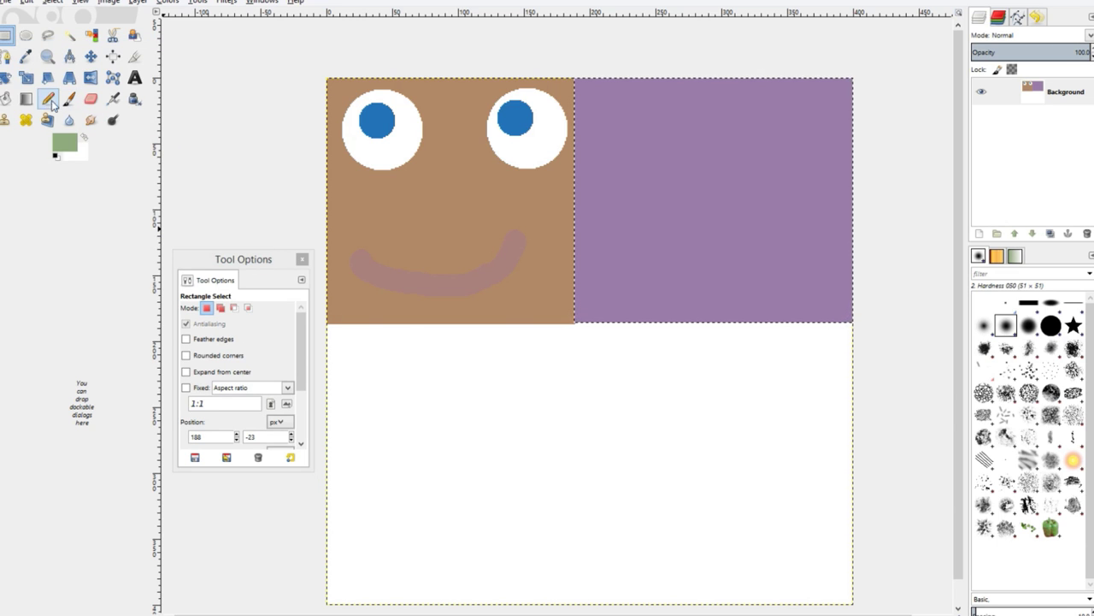
left_click(7, 98)
left_click(612, 181)
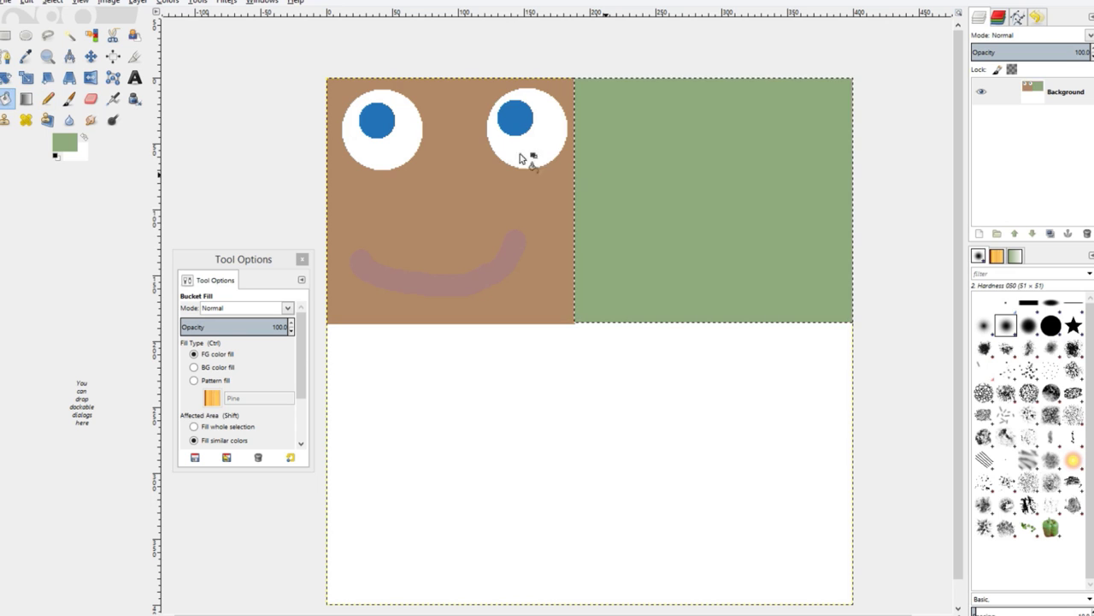
- Rectangle-select the whole blank white area below the face and the green block
left_click(5, 39)
scroll(354, 257, "down", 2)
left_click_drag(331, 248, 949, 609)
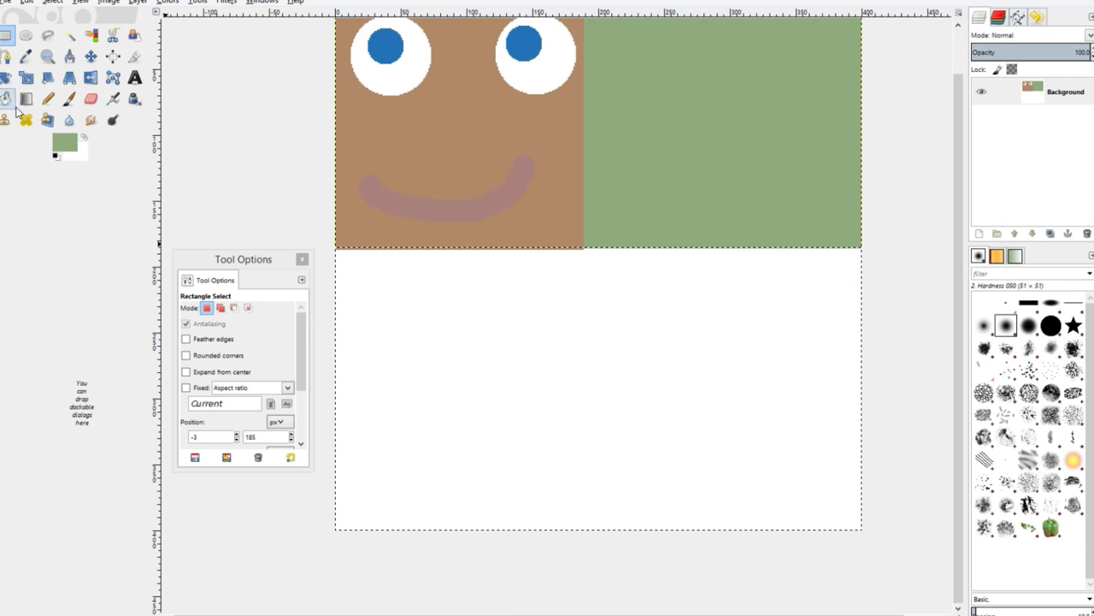
- Set the foreground colour to orange and bucket-fill the selected lower area of the canvas with it
left_click(59, 138)
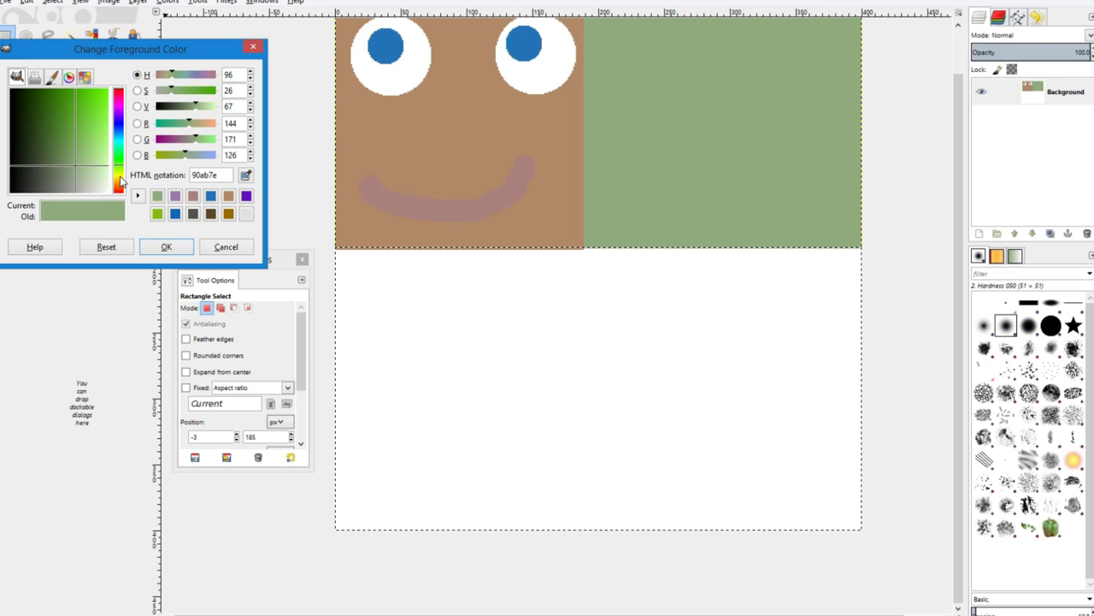
left_click_drag(118, 194, 118, 191)
left_click_drag(101, 130, 88, 115)
left_click(169, 246)
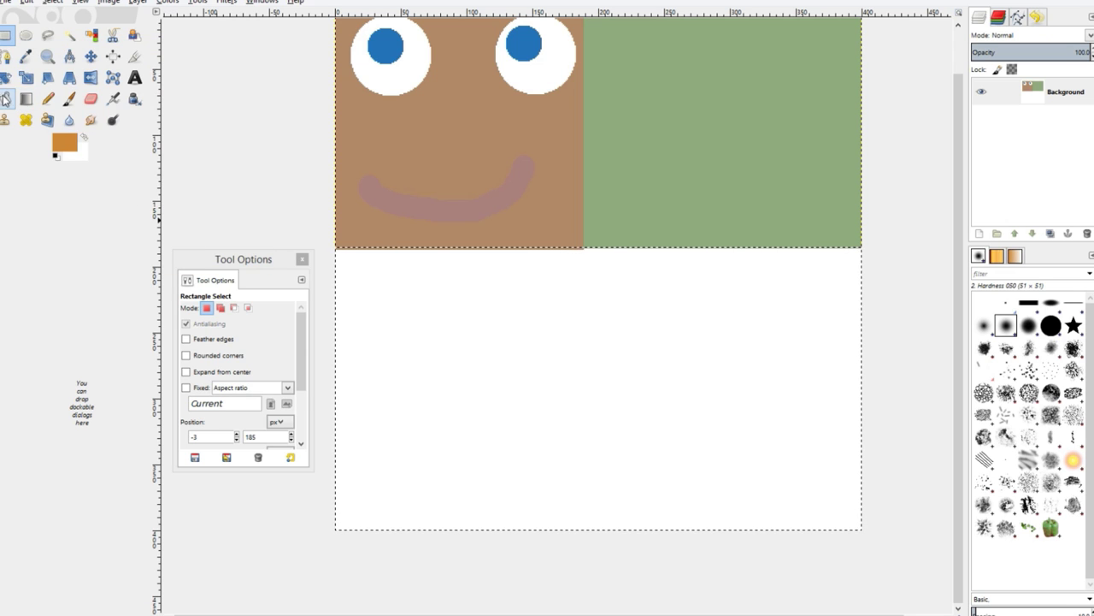
left_click(6, 98)
left_click(647, 432)
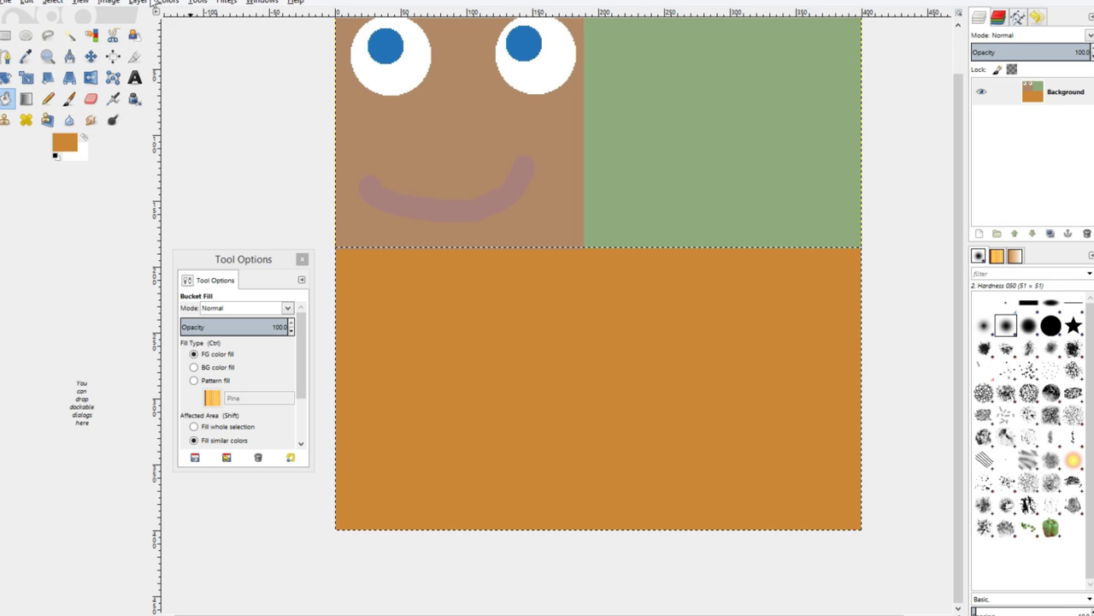
- Rectangle-select the part of the orange area below the green block and bucket-fill it with the face's brown, sampled with the Color Picker
left_click(6, 35)
left_click_drag(902, 238, 589, 564)
key("Return")
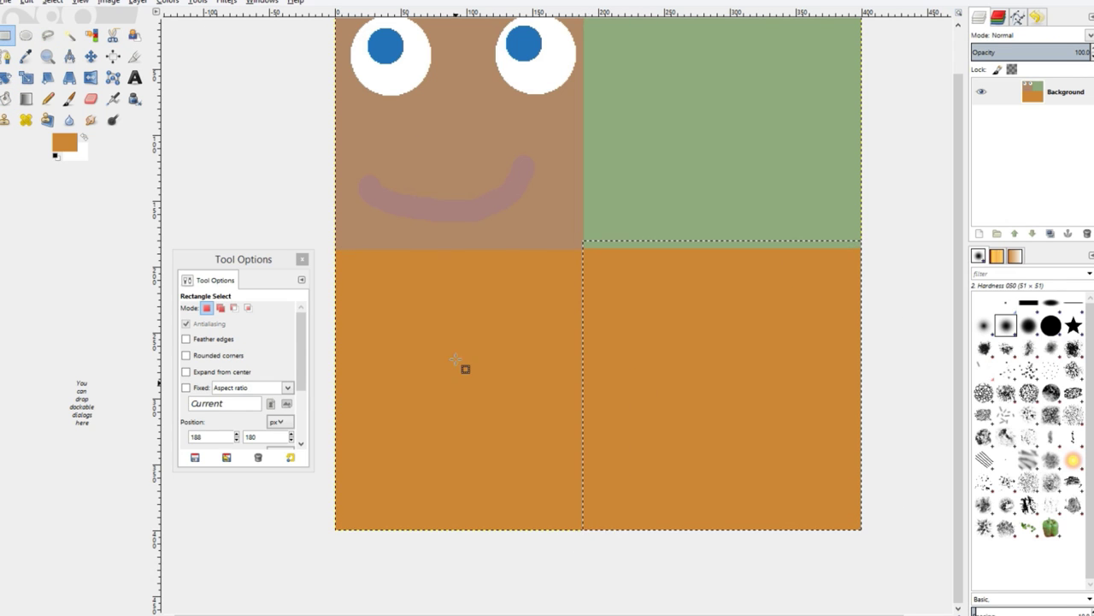
left_click(26, 56)
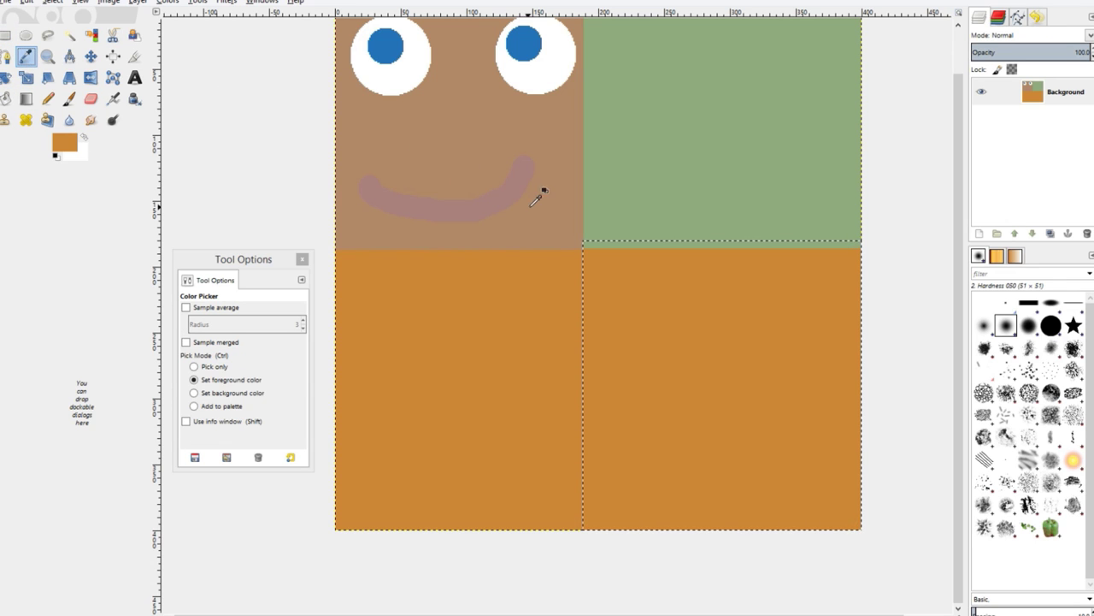
left_click(6, 98)
left_click(727, 341)
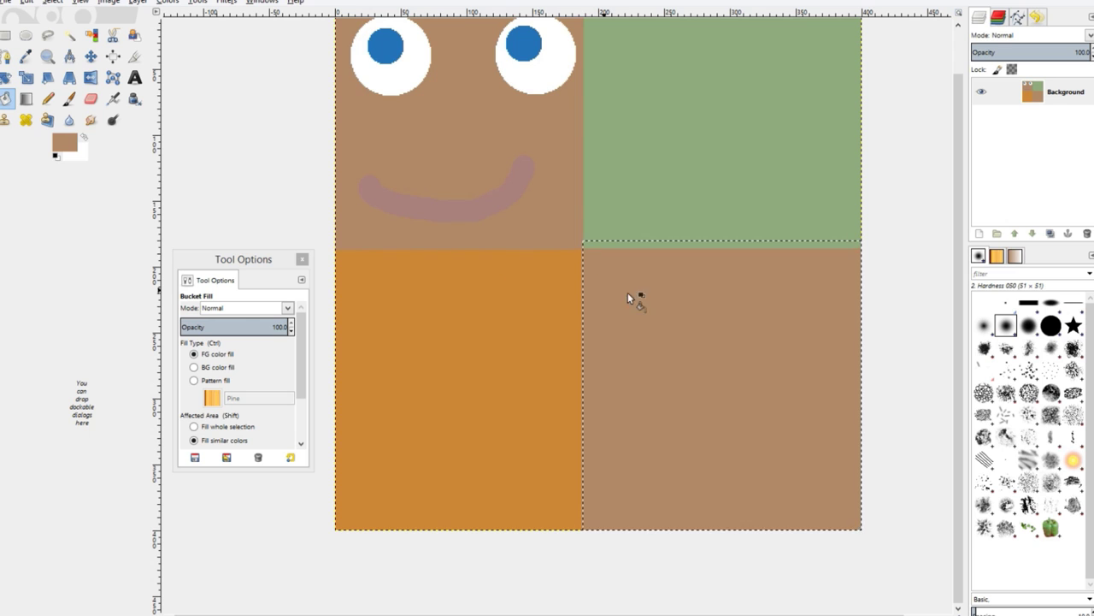
scroll(676, 303, "down", 1, "ctrl")
scroll(642, 295, "up", 1, "ctrl")
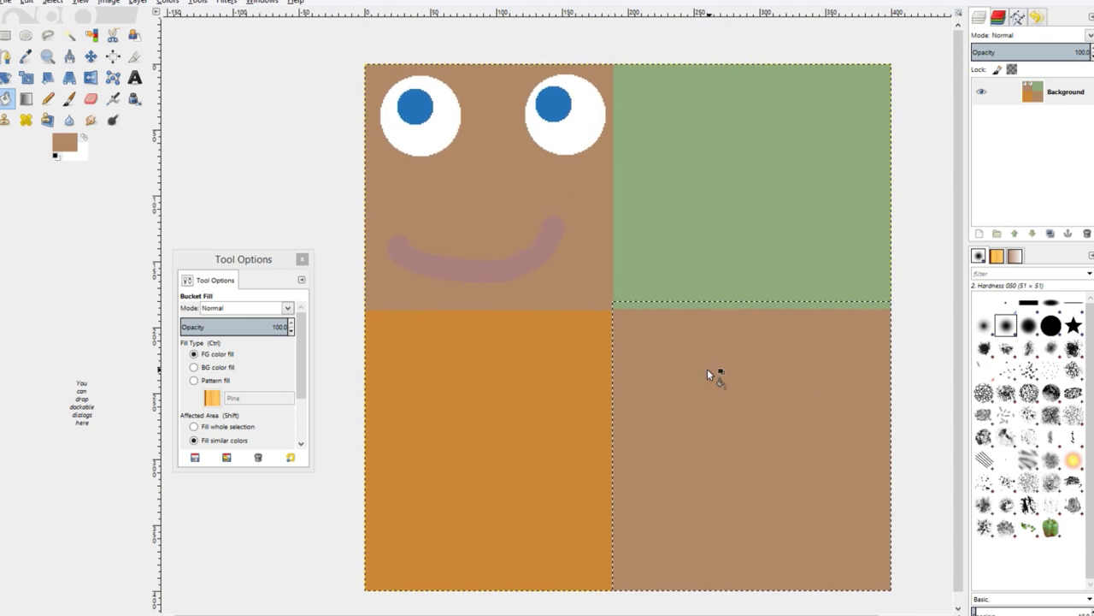
scroll(701, 366, "down", 1, "ctrl")
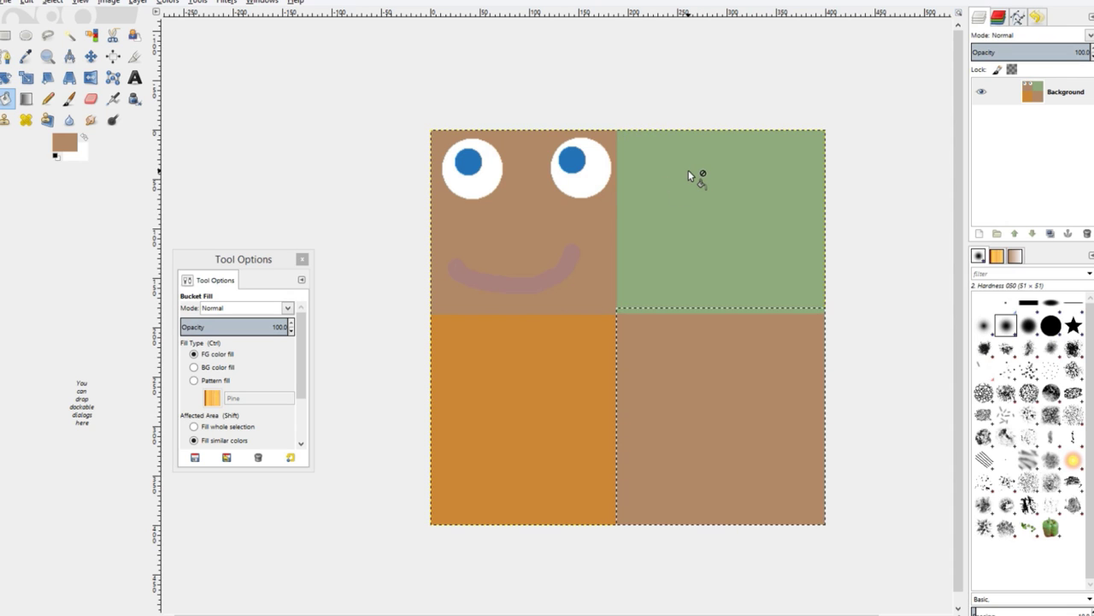
right_click(630, 137)
left_click(892, 310)
scroll(867, 305, "right", 3, "shift")
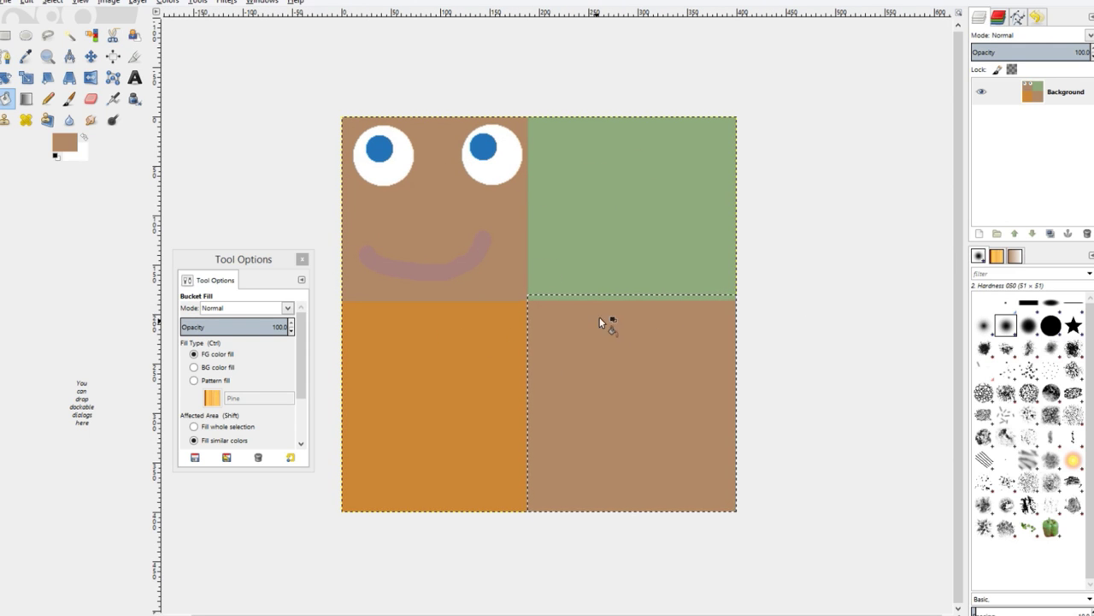
- Export the image to the Documents folder as Col_Player.png, keeping the default PNG options
left_click(5, 2)
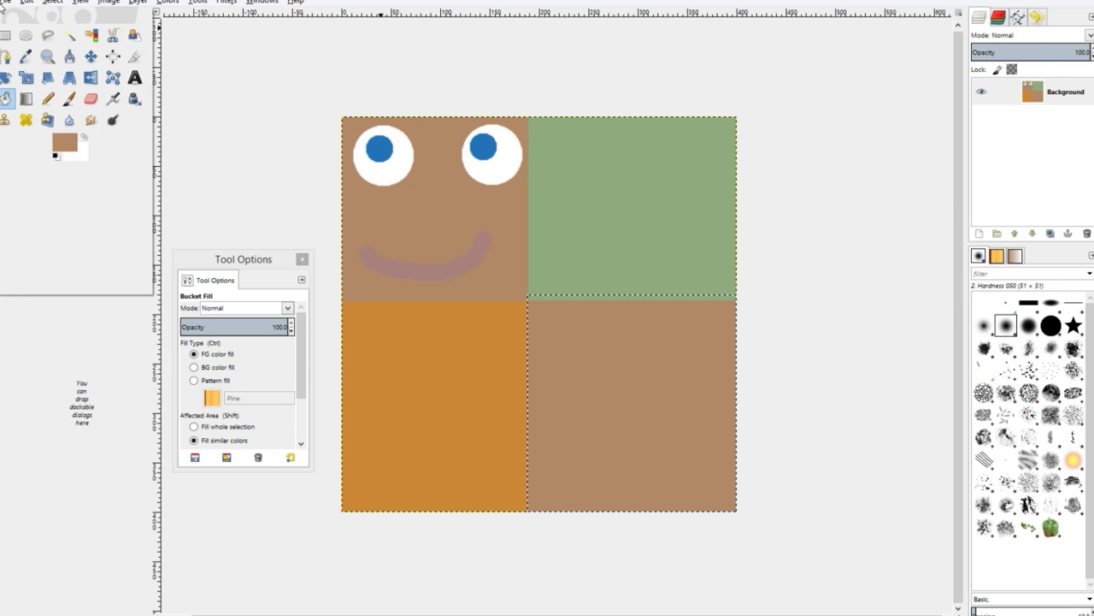
left_click(69, 165)
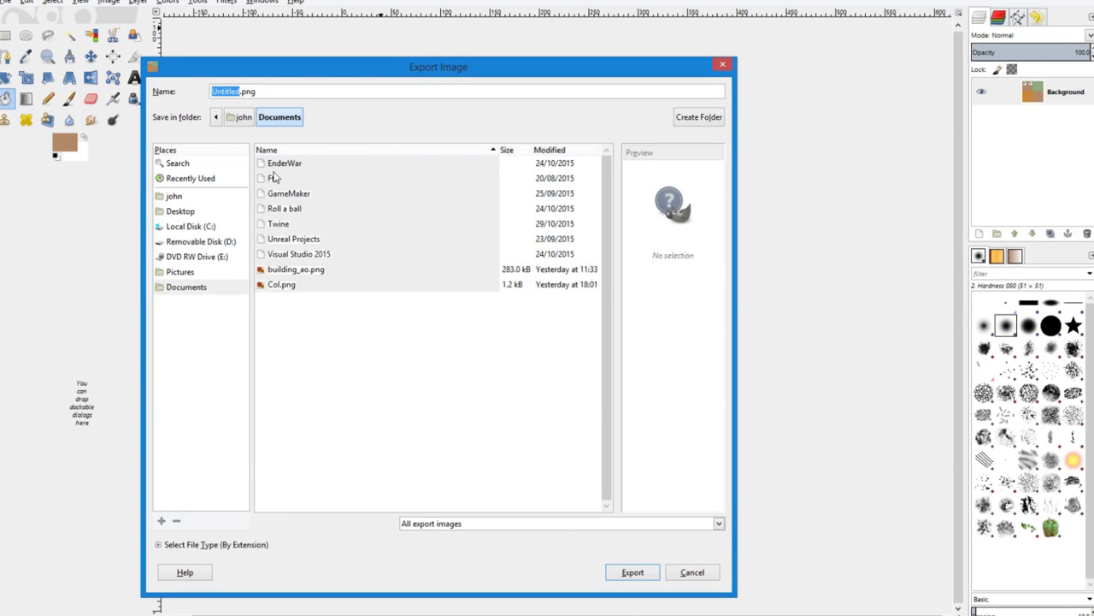
left_click(199, 288)
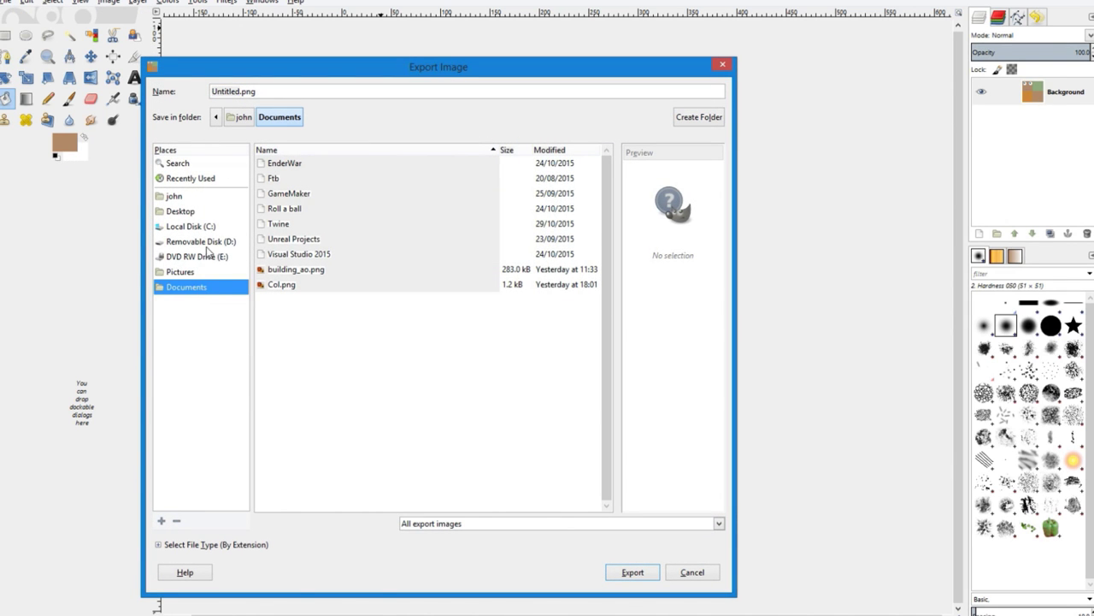
left_click_drag(248, 93, 234, 89)
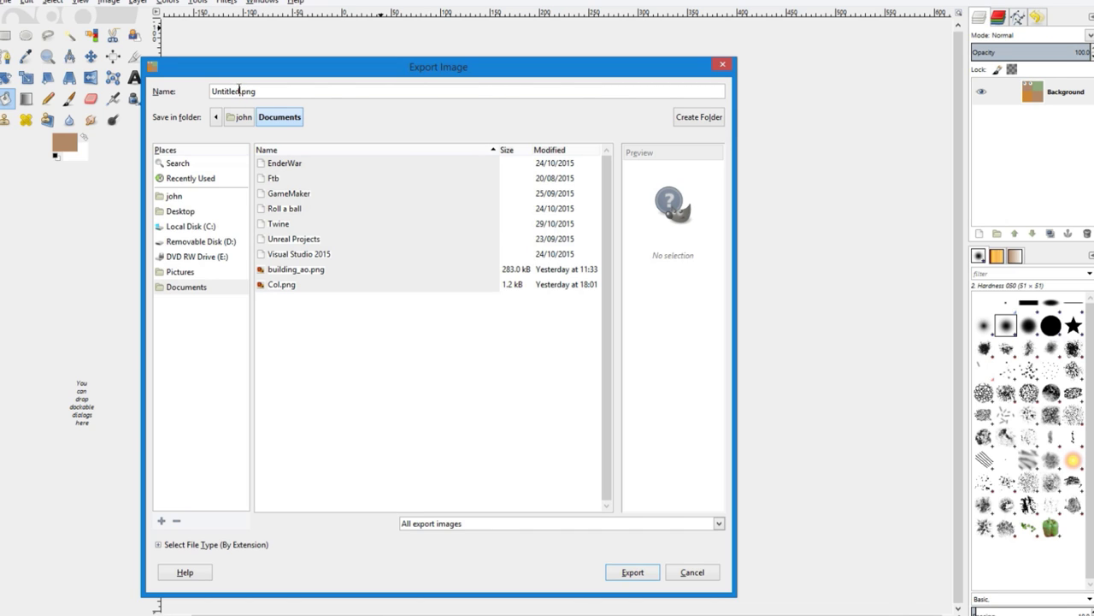
double_click(227, 90)
type("Col_Player")
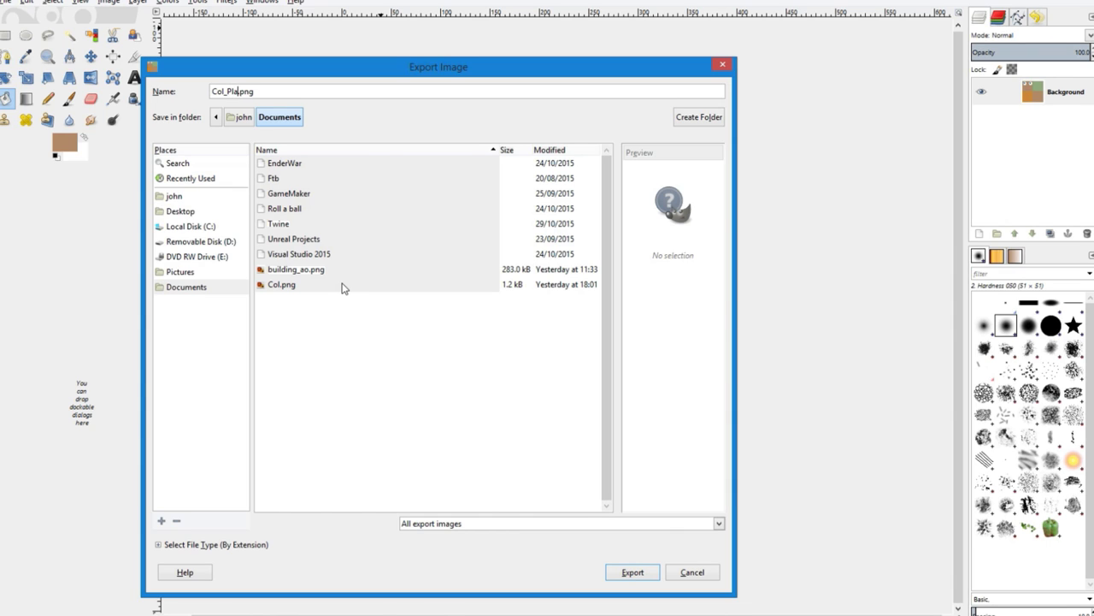
left_click(645, 570)
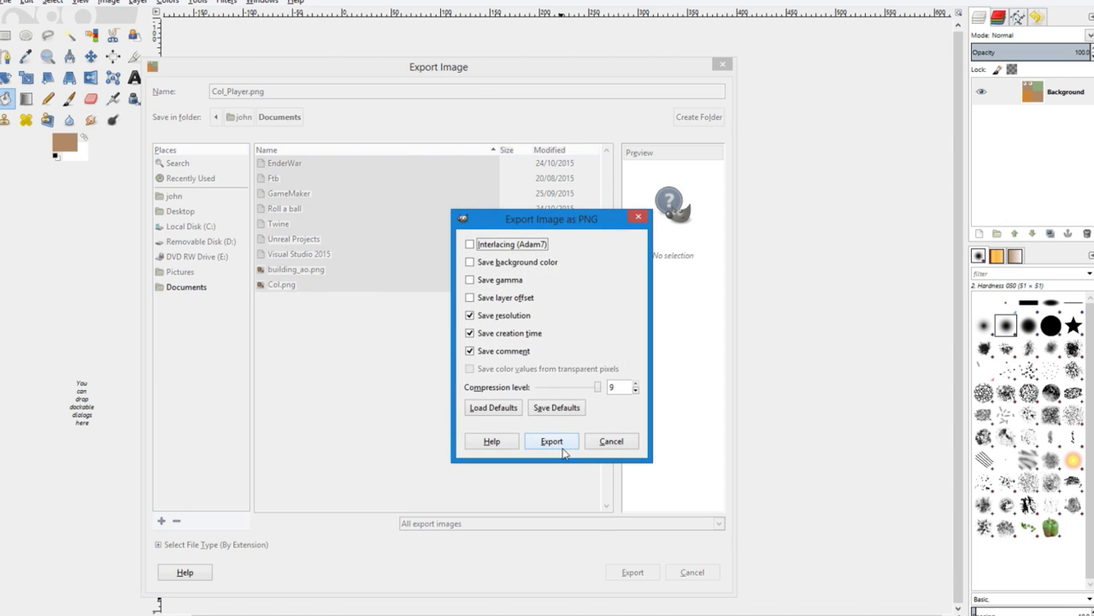
left_click(561, 447)
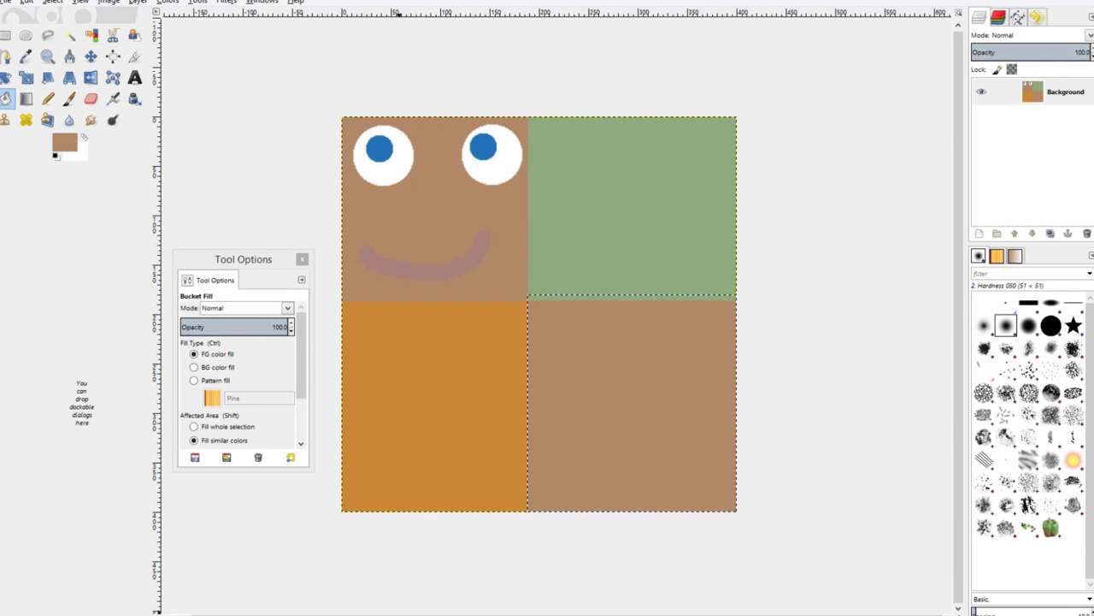
- Switch to Blender and add a cube mesh to the scene
left_click(365, 579)
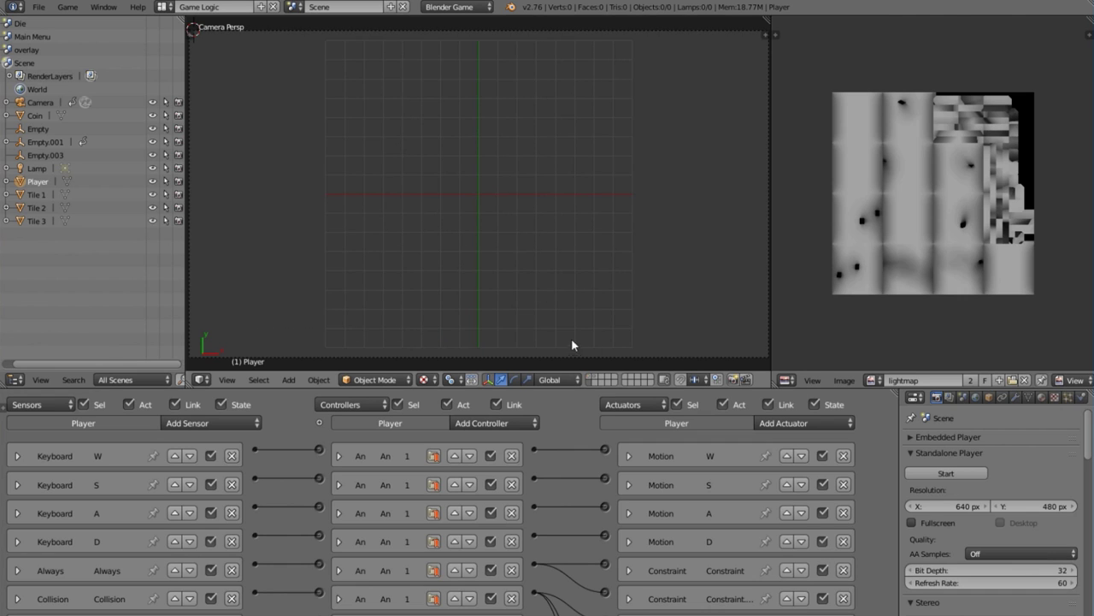
key("shift+a")
mouse_move(450, 126)
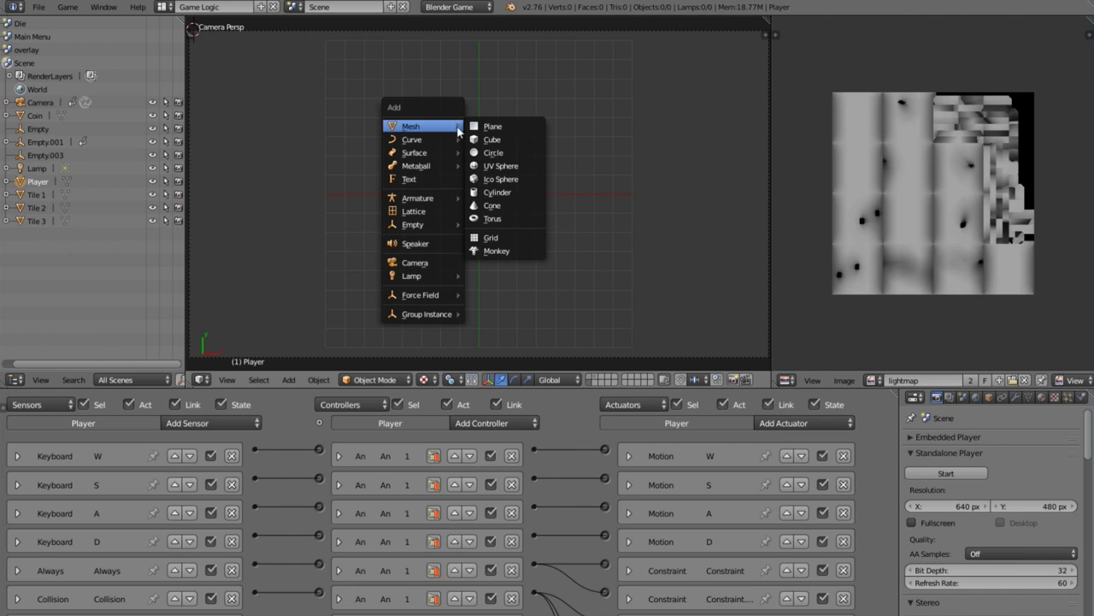
left_click(484, 141)
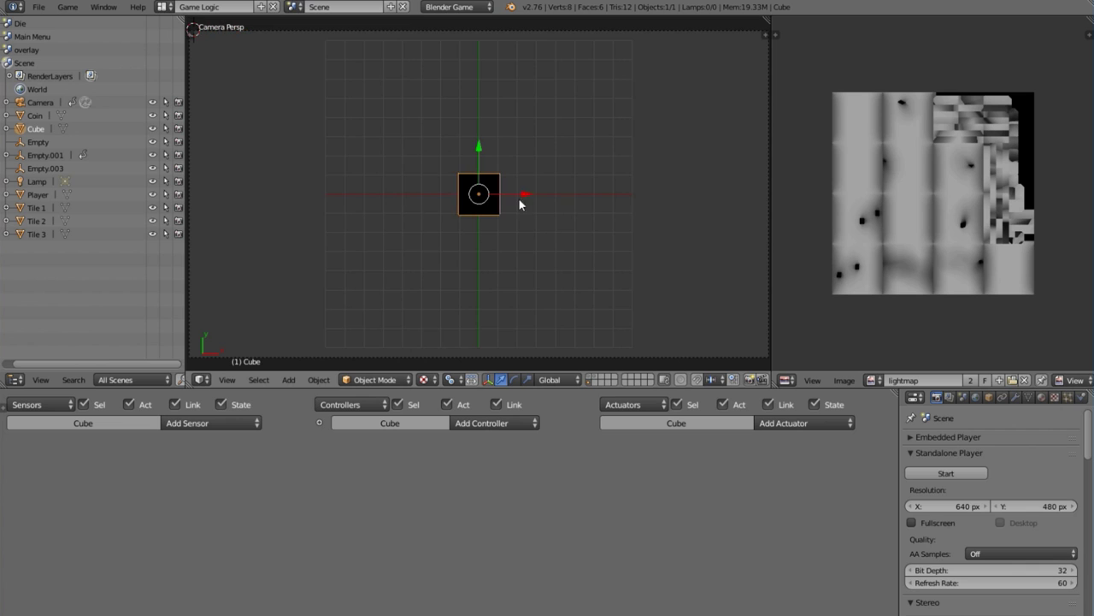
- Scale the cube along the Y axis to about twice its length to form the torso, and return to the camera view
middle_click_drag(476, 213, 500, 214)
scroll(500, 210, "up", 3)
key("s")
key("y")
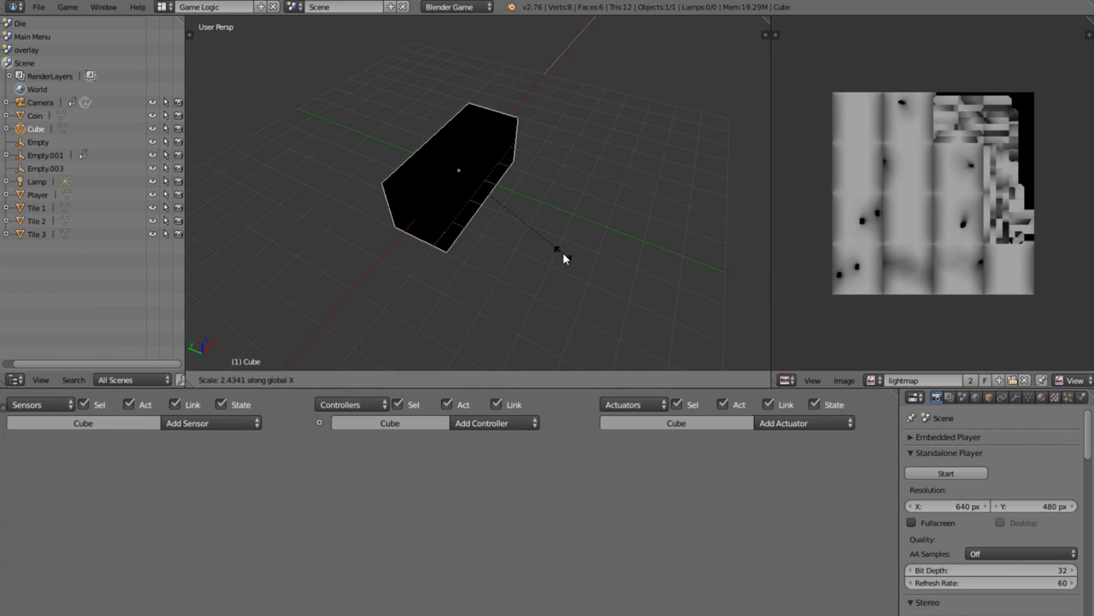
left_click(542, 238)
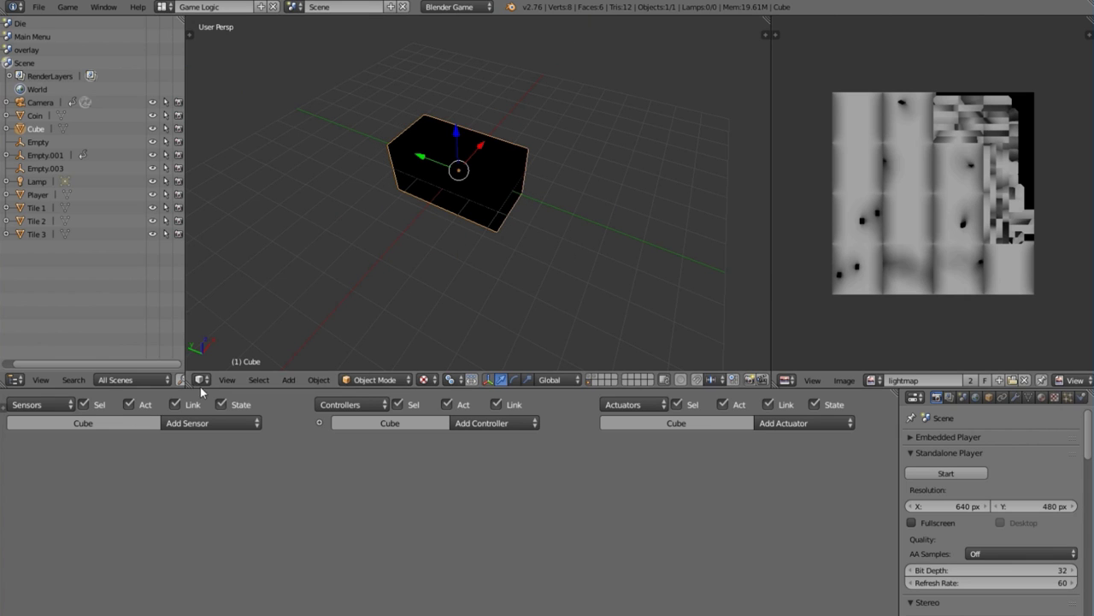
left_click(227, 380)
left_click(282, 332)
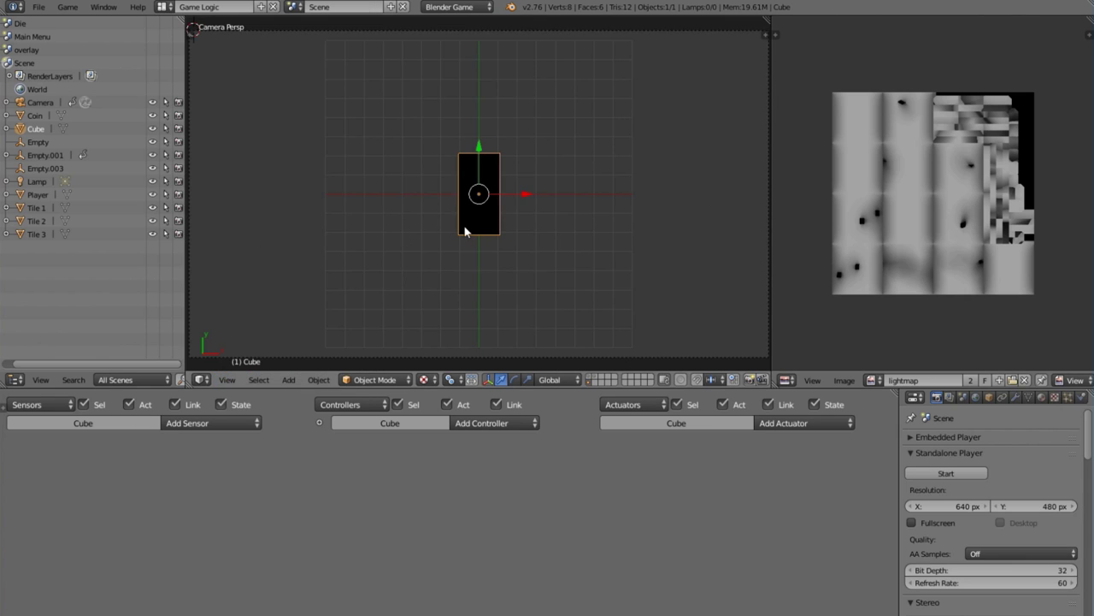
- Add a second cube, scale it down to a small block and move it about 1.5 units along X, just beside the torso
scroll(464, 230, "up", 1)
key("shift+a")
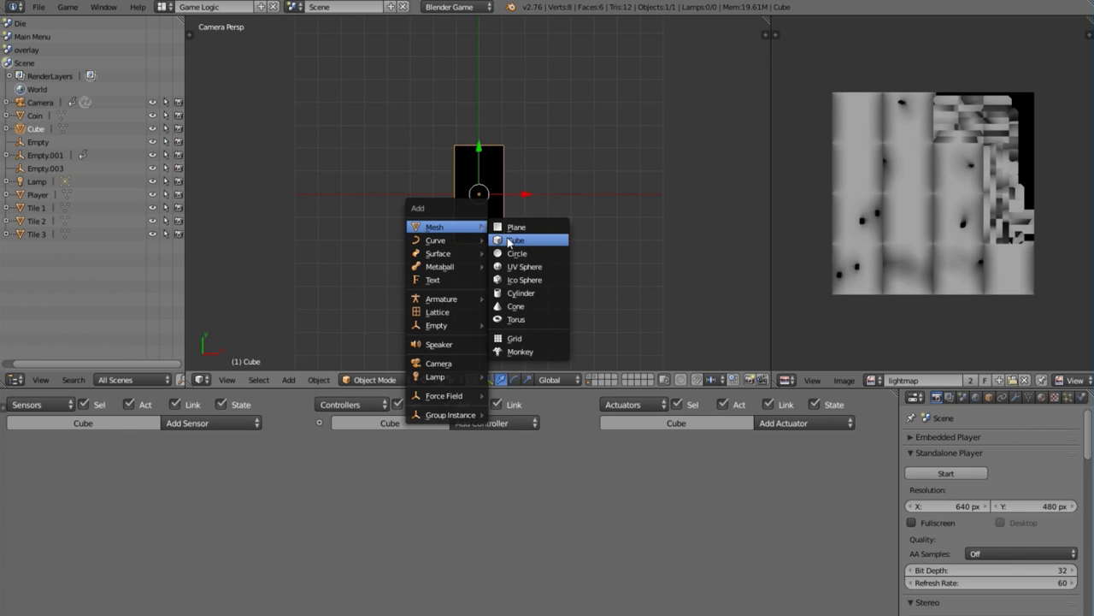
left_click(511, 241)
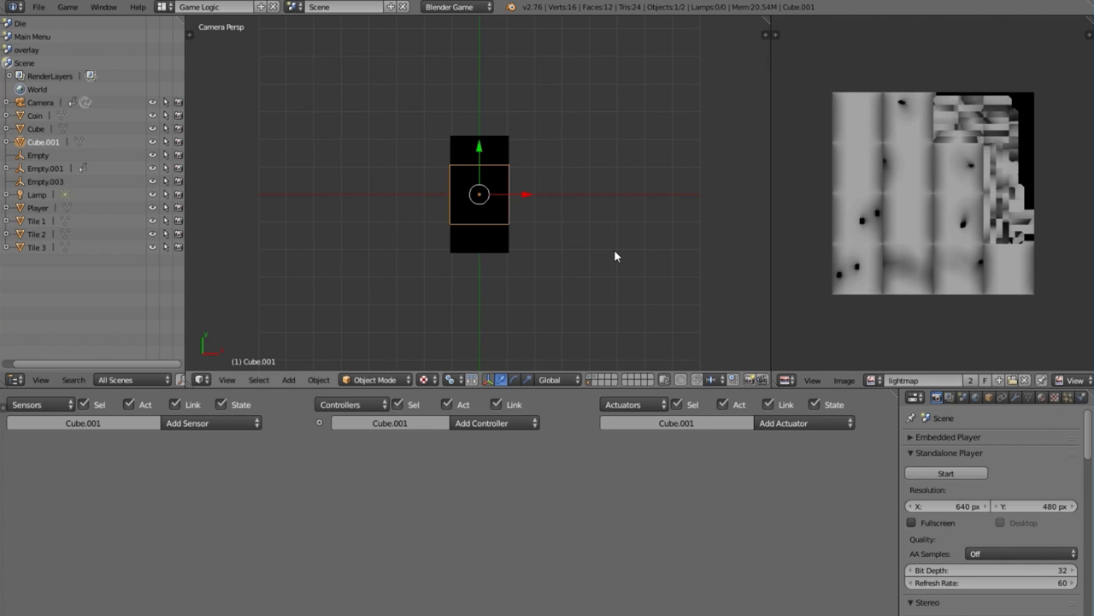
key("g")
key("Escape")
key("g")
key("x")
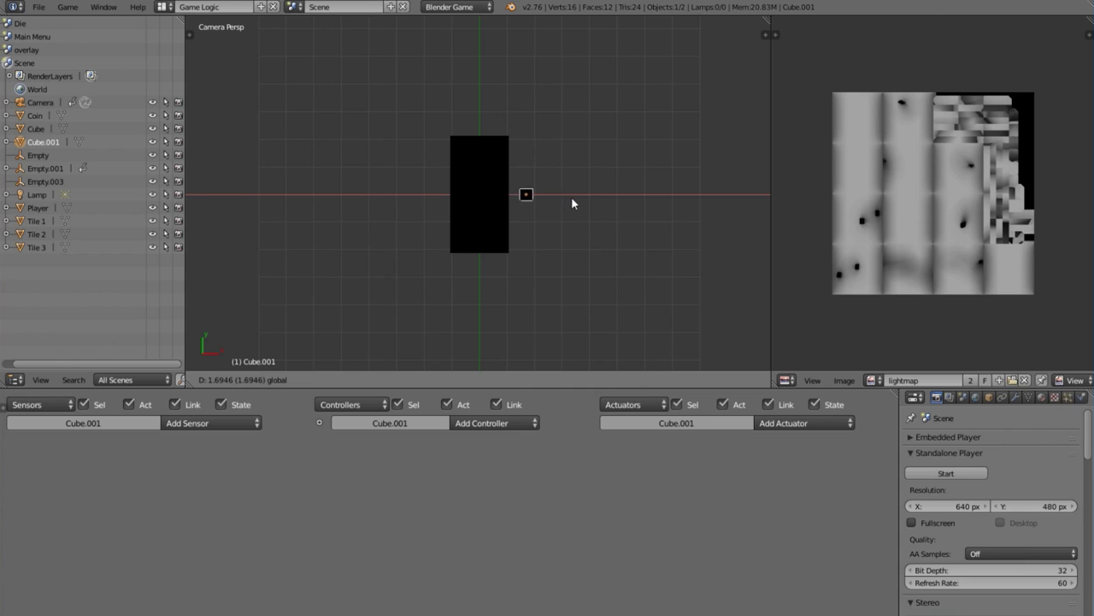
left_click(567, 200)
- Enlarge the small cube by about 1.4, stretch it about 5 times along Y into an arm, and shift it slightly up along Y
key("s")
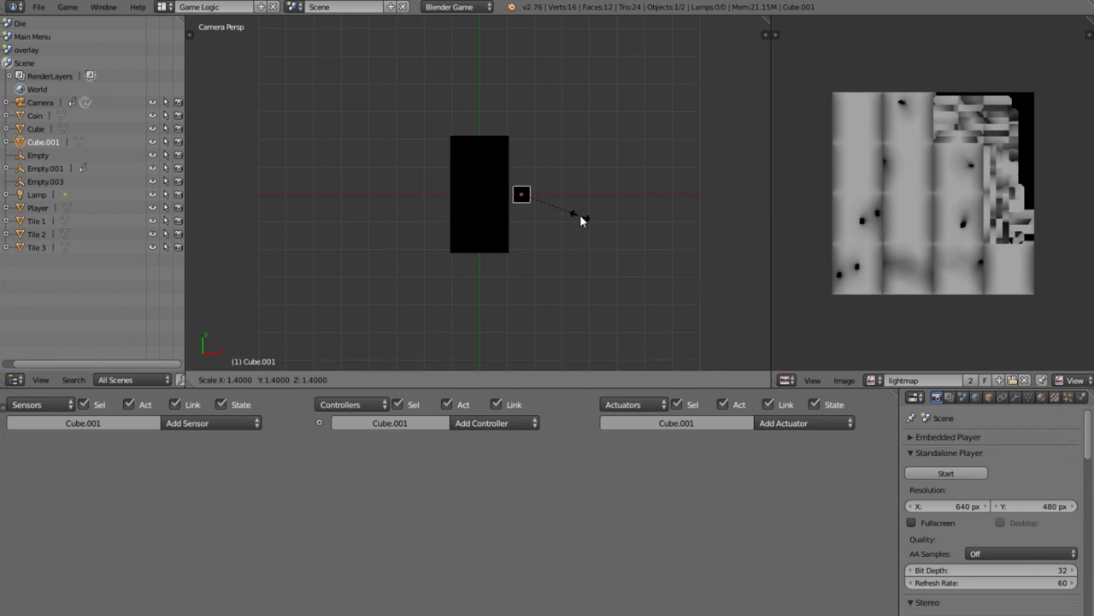
left_click(578, 216)
key("s")
key("y")
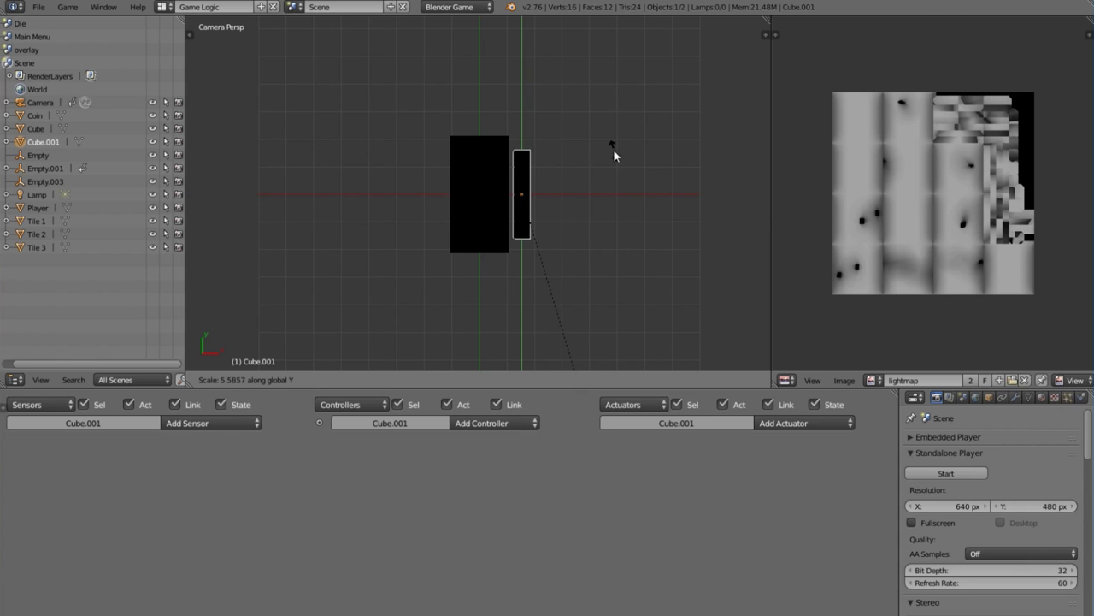
left_click(598, 137)
key("g")
key("y")
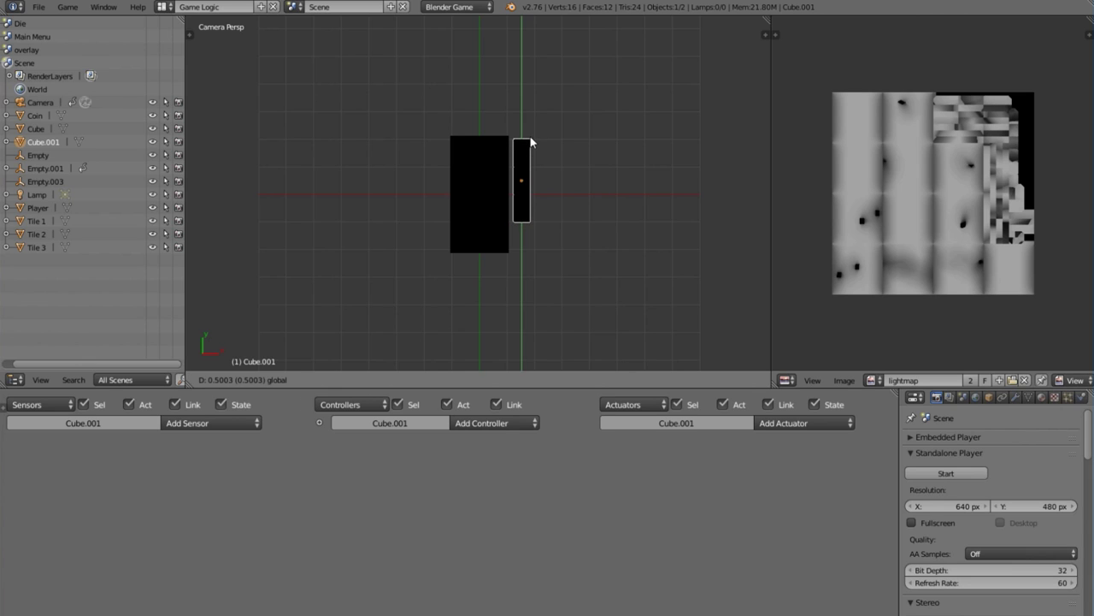
left_click(531, 144)
- Duplicate the arm and move the copy about -3 units along X to the opposite side of the torso
key("shift+d")
key("x")
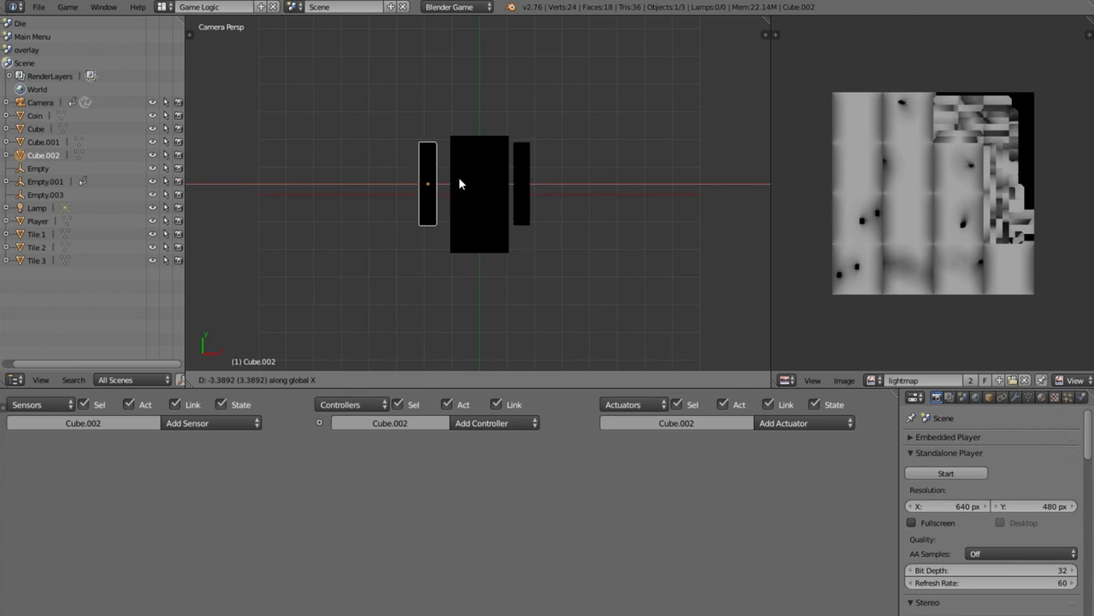
left_click(471, 179)
- Duplicate the arm on the torso's positive X side and place the copy directly below the torso as a leg
left_click(525, 173, "shift")
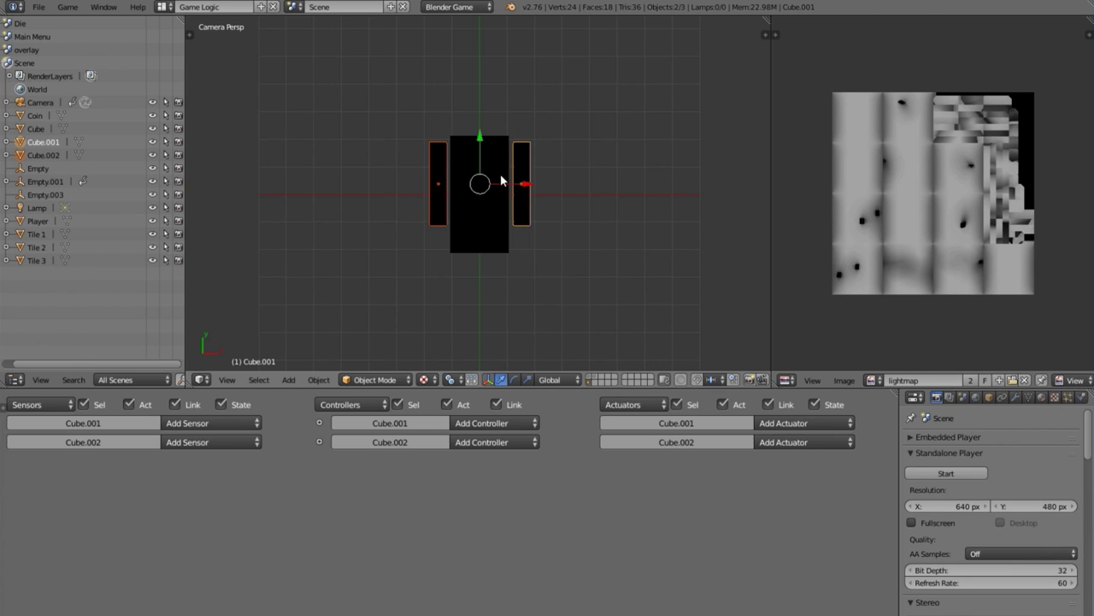
left_click(513, 169)
key("shift+d")
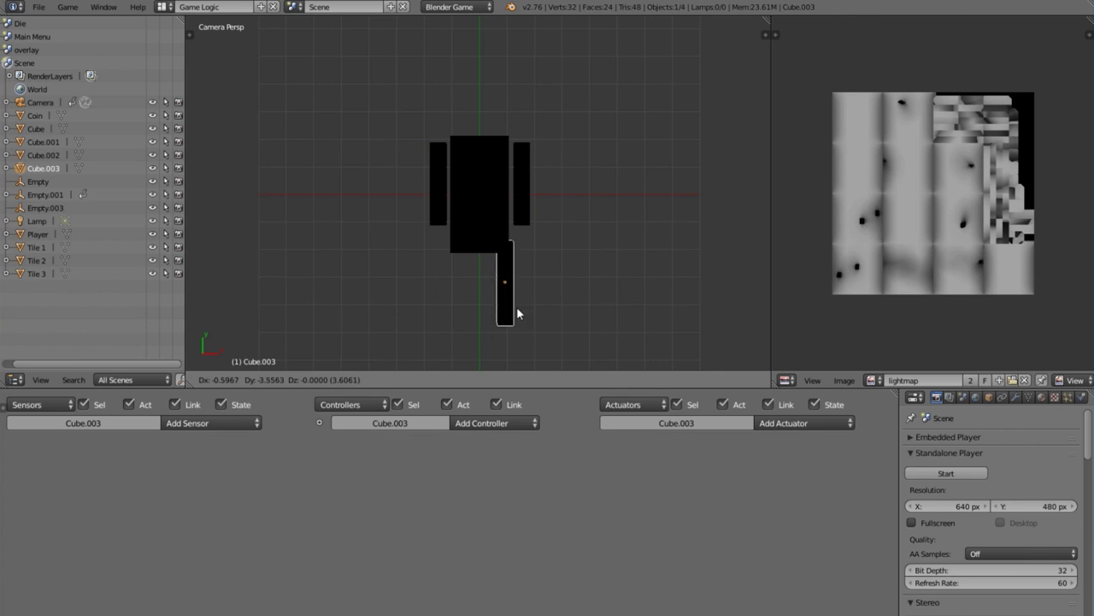
left_click(510, 297)
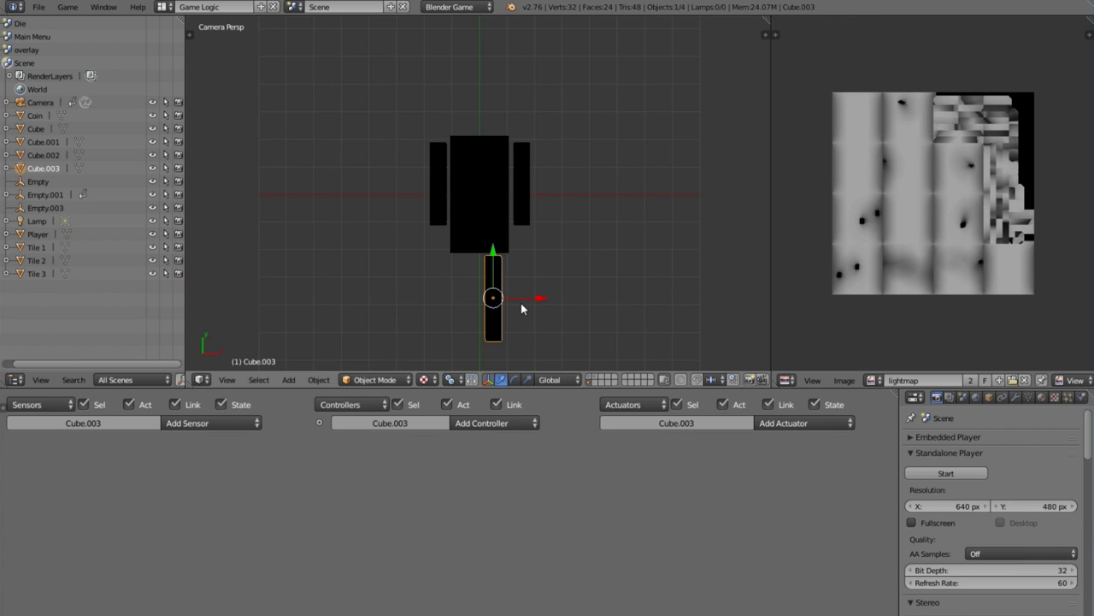
key("s")
key("shift+y")
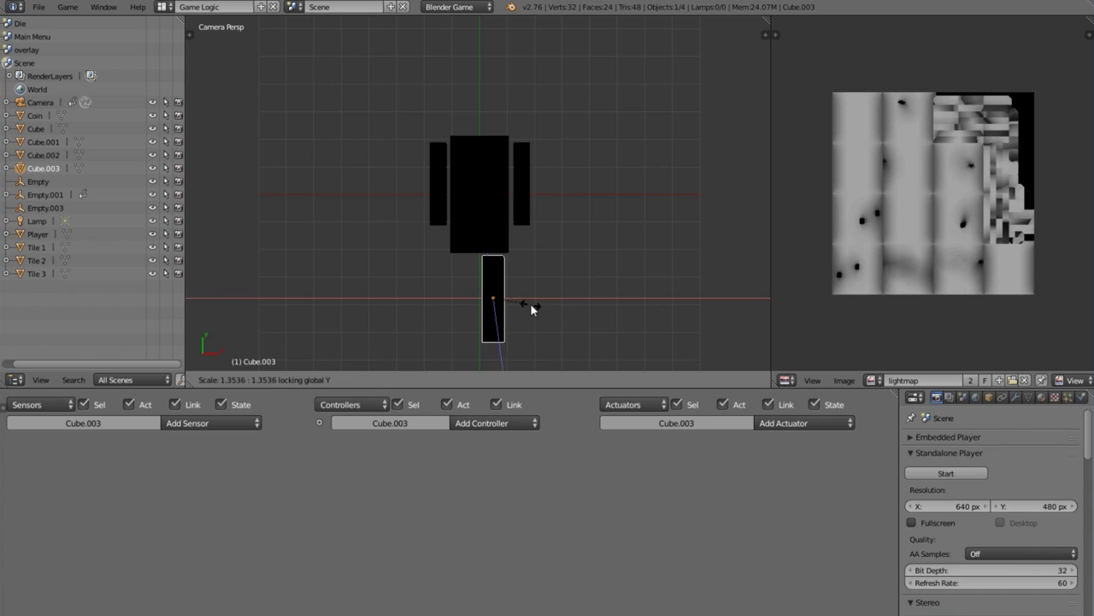
left_click(524, 303)
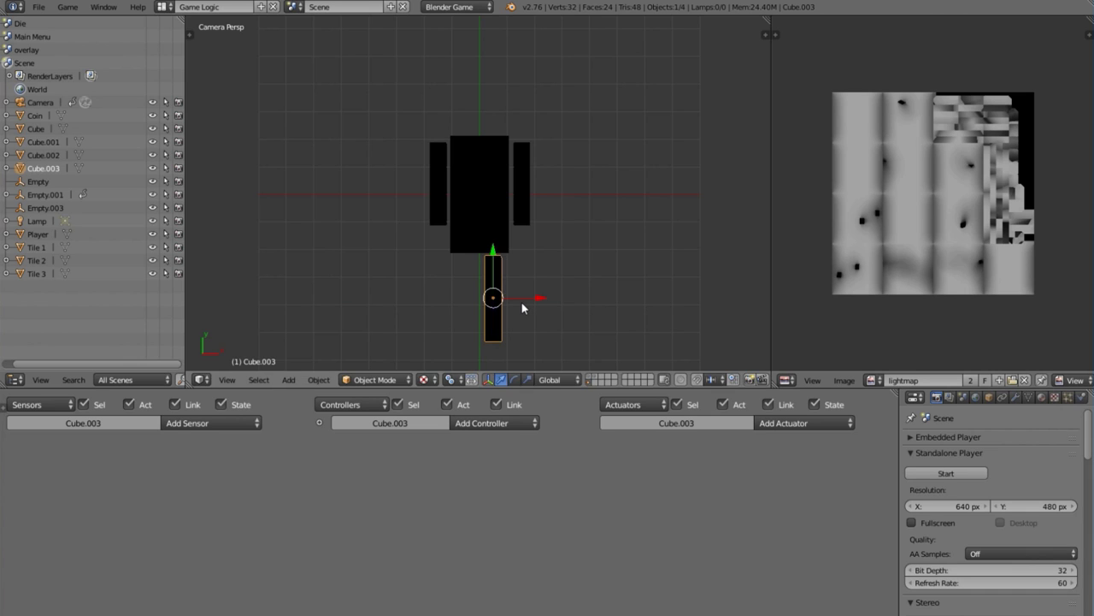
key("g")
right_click(521, 301)
- Duplicate the leg and move the copy about -0.9 units along X to form the second leg
key("shift+d")
key("x")
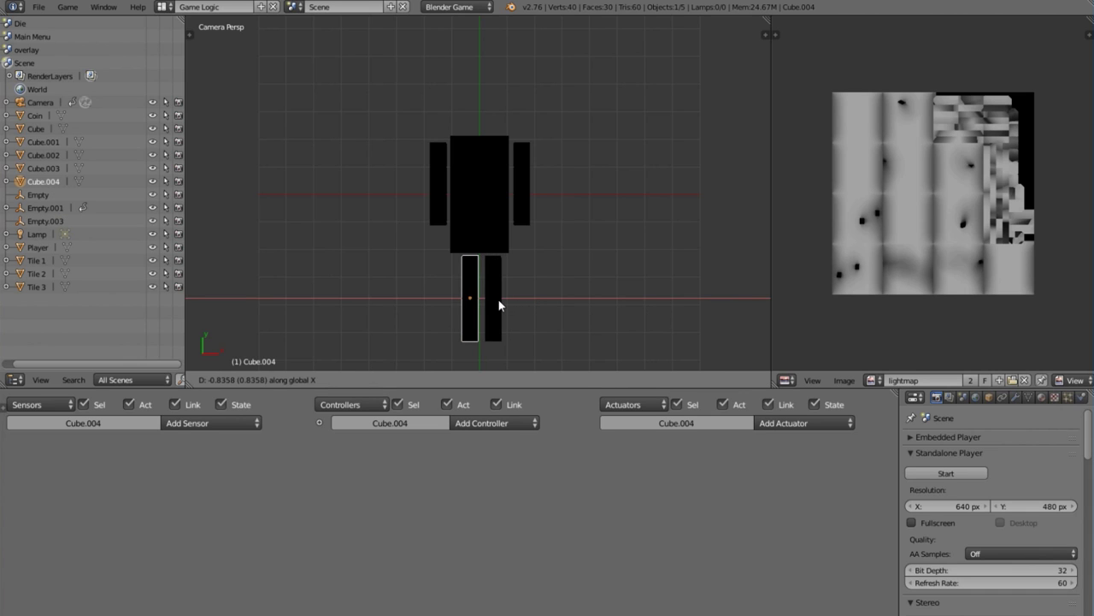
left_click(496, 297)
- Add one centred horizontal loop cut across the middle of each leg
key("Tab")
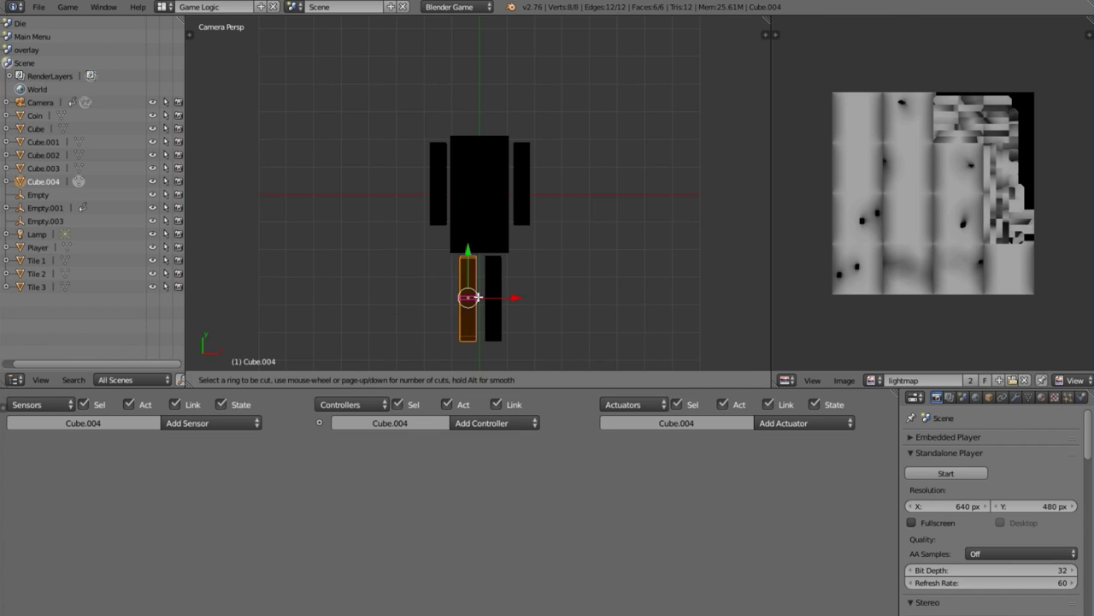
key("2")
key("Tab")
right_click(491, 296)
key("Tab")
key("ctrl+r")
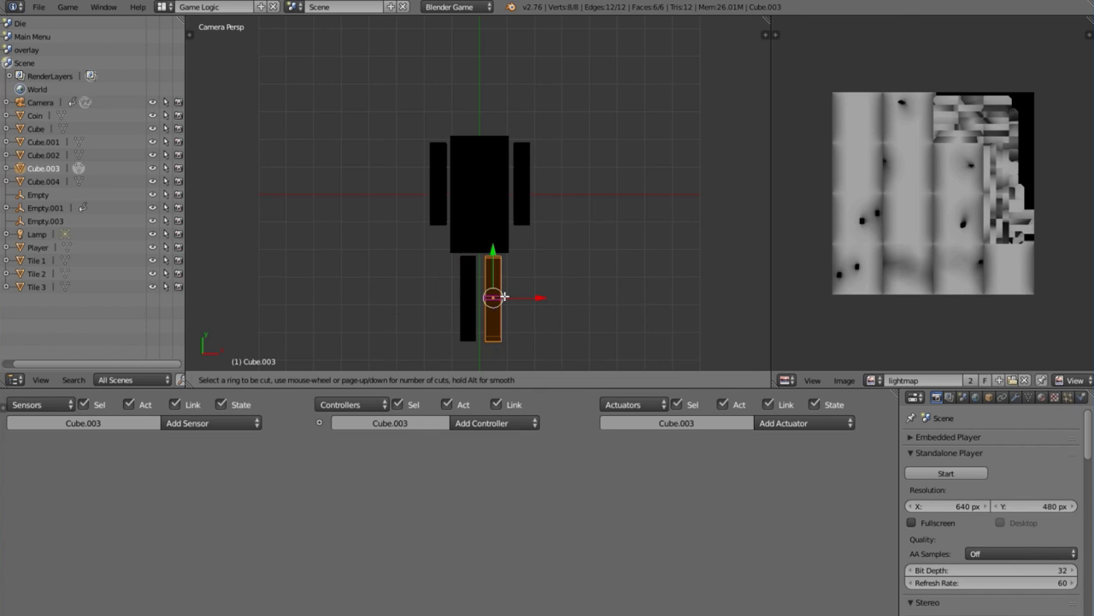
left_click(504, 297)
right_click(503, 297)
key("Tab")
- Add one centred horizontal loop cut across the middle of each arm
right_click(521, 183)
key("Tab")
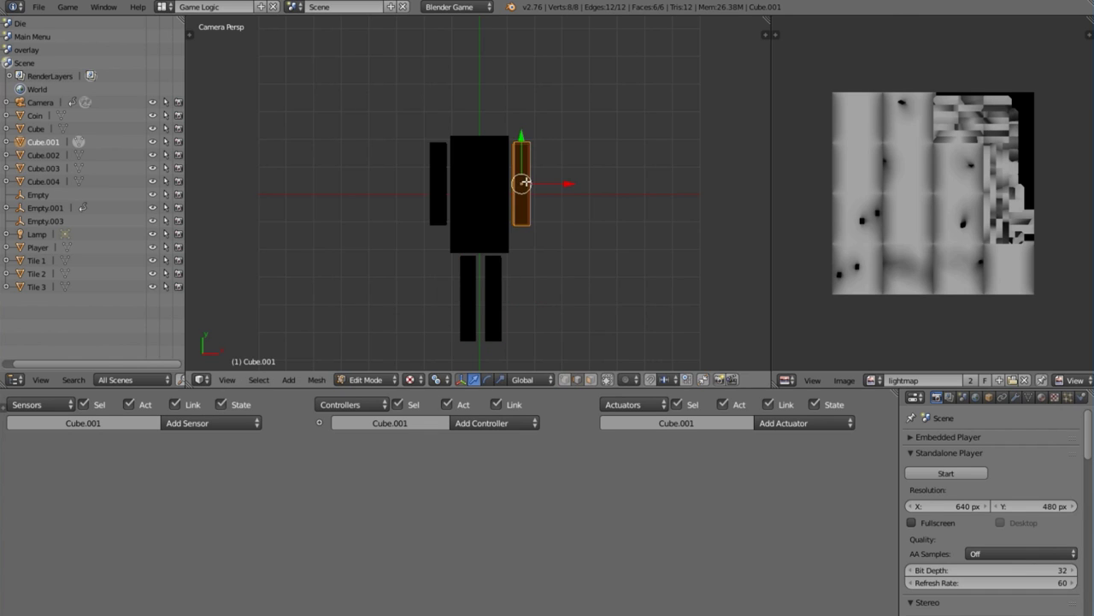
key("Tab")
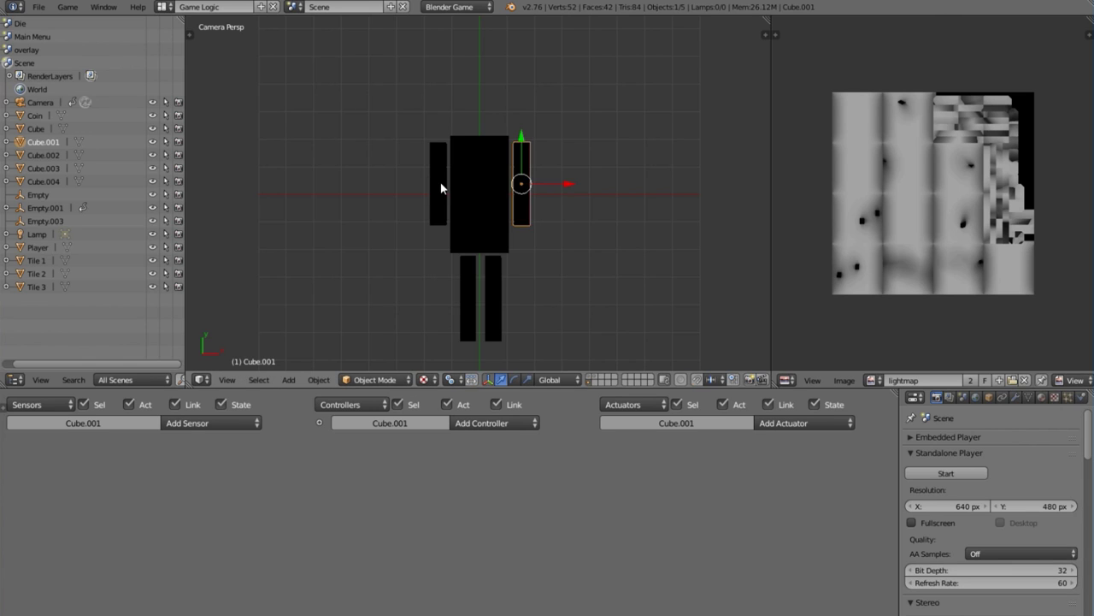
right_click(439, 183)
key("Tab")
key("Tab")
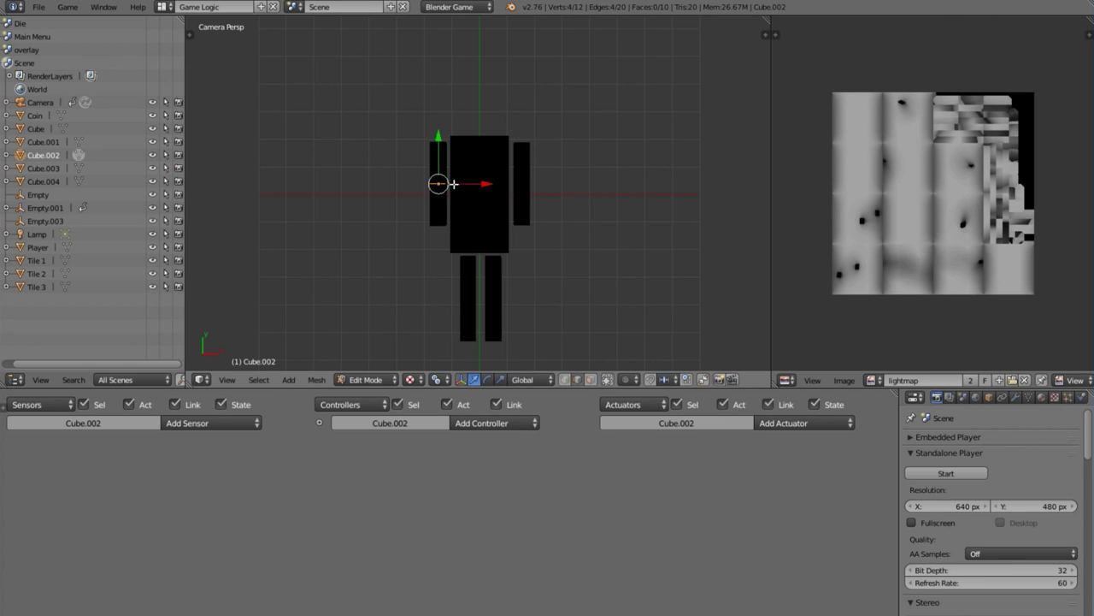
- Add two evenly spaced horizontal loop cuts across the torso without sliding them
right_click(499, 194)
key("Tab")
key("ctrl+r")
scroll(507, 192, "up", 1)
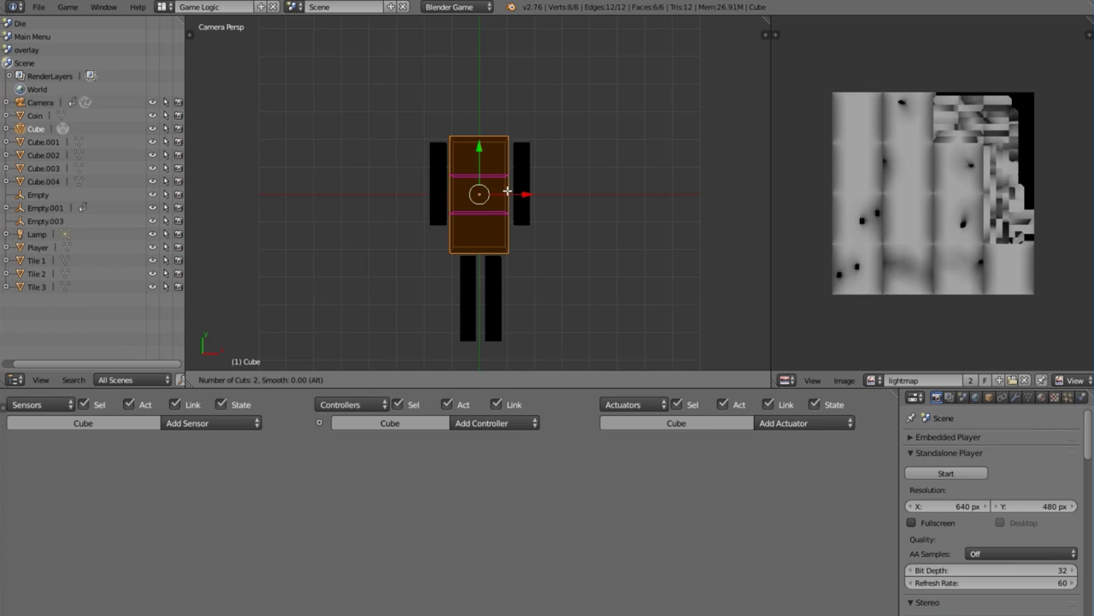
left_click(507, 192)
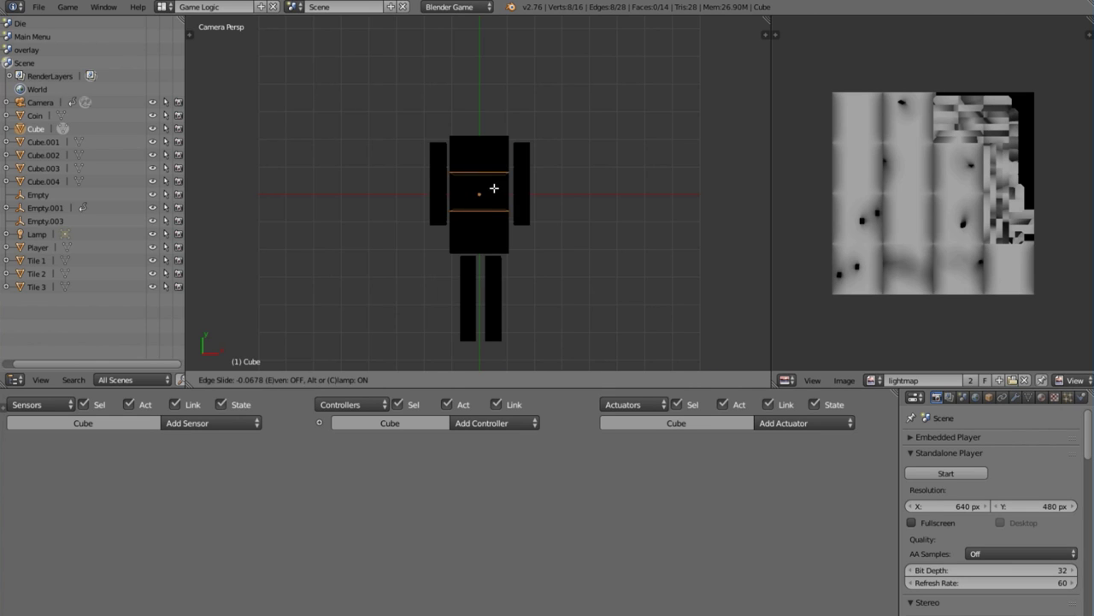
right_click(494, 186)
- Snap the 3D cursor to the torso's selected edge loops
left_click(529, 196)
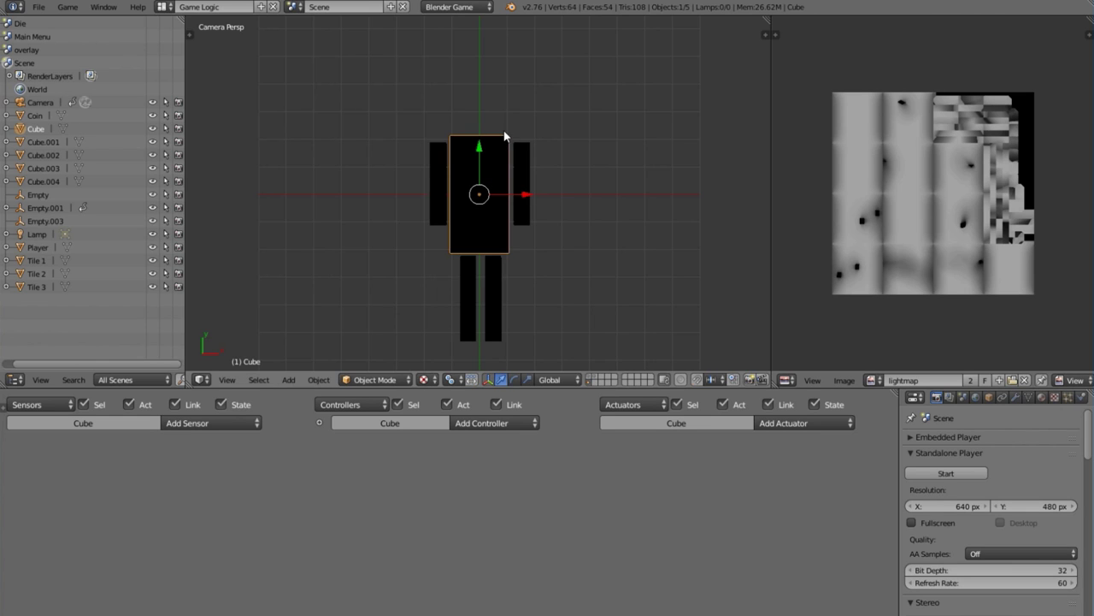
key("Escape")
key("shift+s")
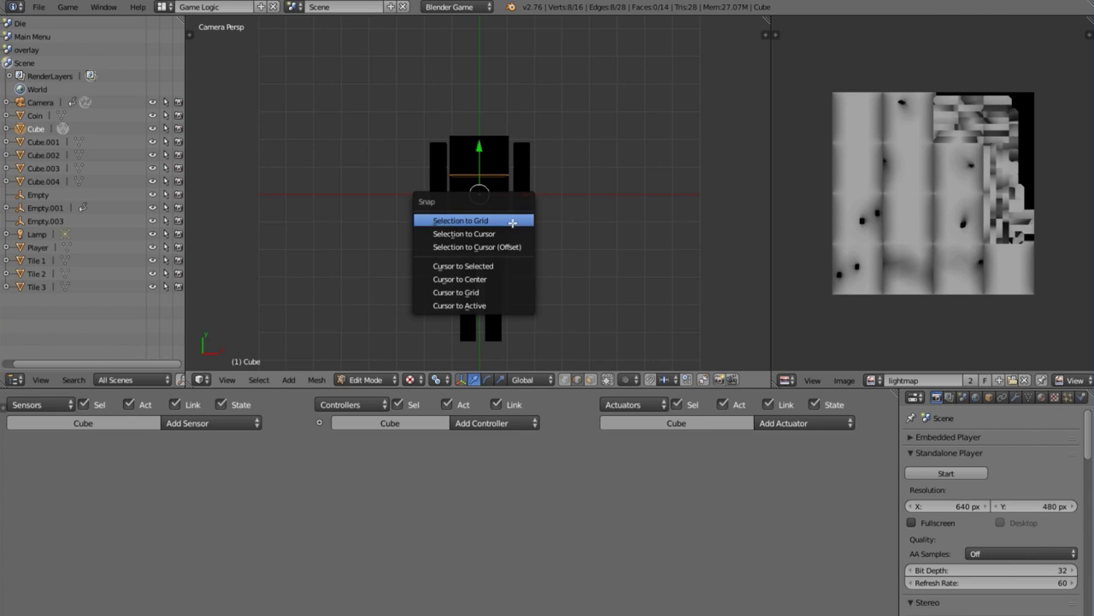
left_click(507, 261)
- Add a cube inside the torso mesh, scale it to about 0.8 and move it up above the torso as the head
key("shift+a")
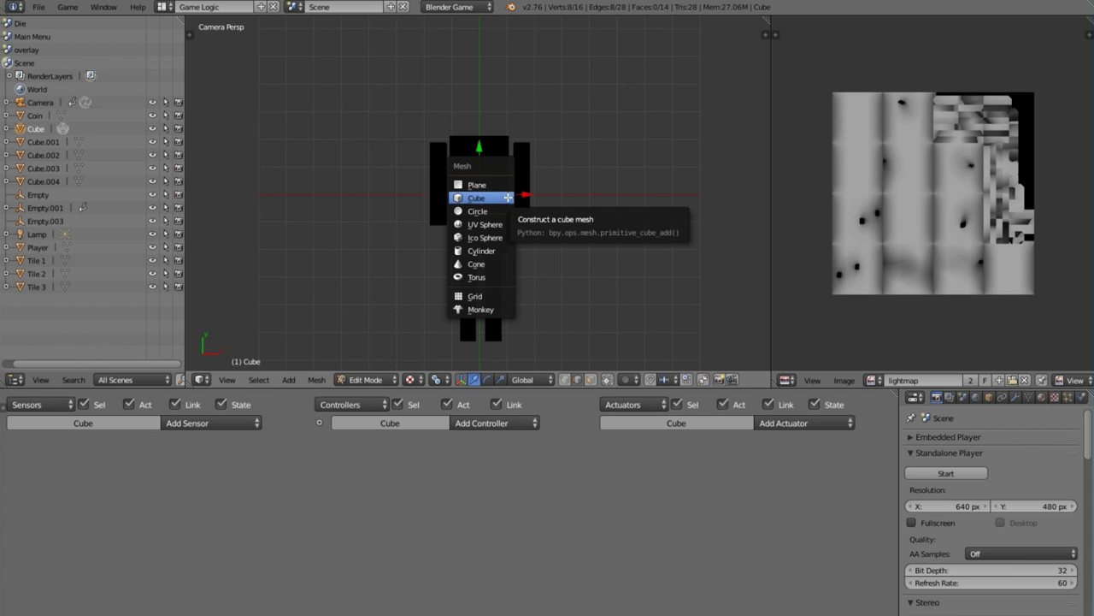
left_click(507, 197)
key("s")
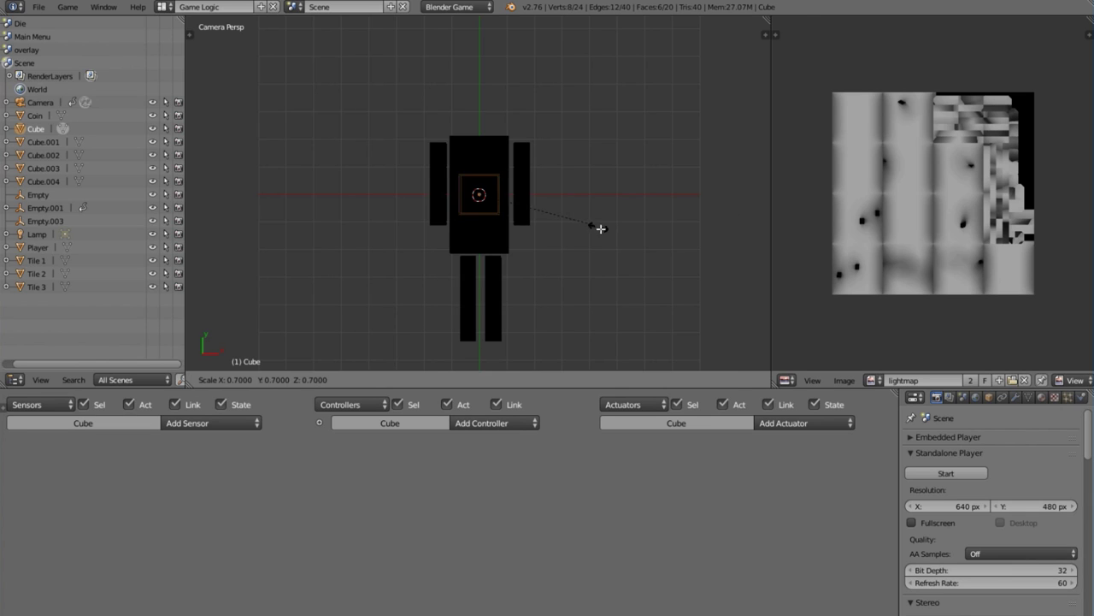
left_click(594, 227)
left_click_drag(495, 148, 471, 62)
key("Tab")
- Switch the viewport to solid shading and join both arms and both legs into the torso object
key("z")
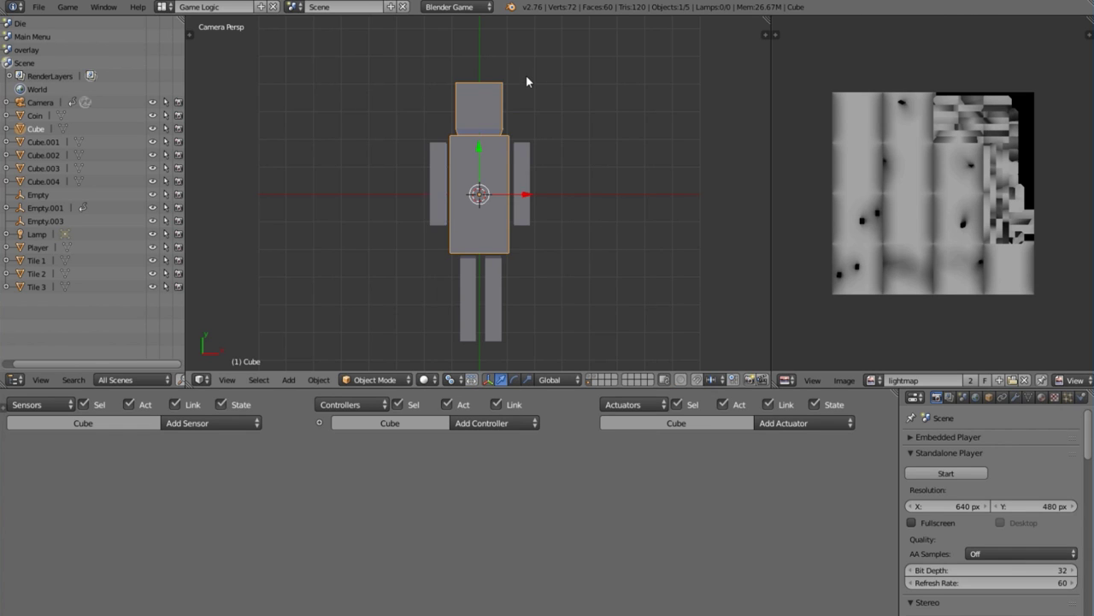
scroll(525, 77, "down", 1)
right_click(514, 206)
right_click(491, 284, "shift")
right_click(470, 287, "shift")
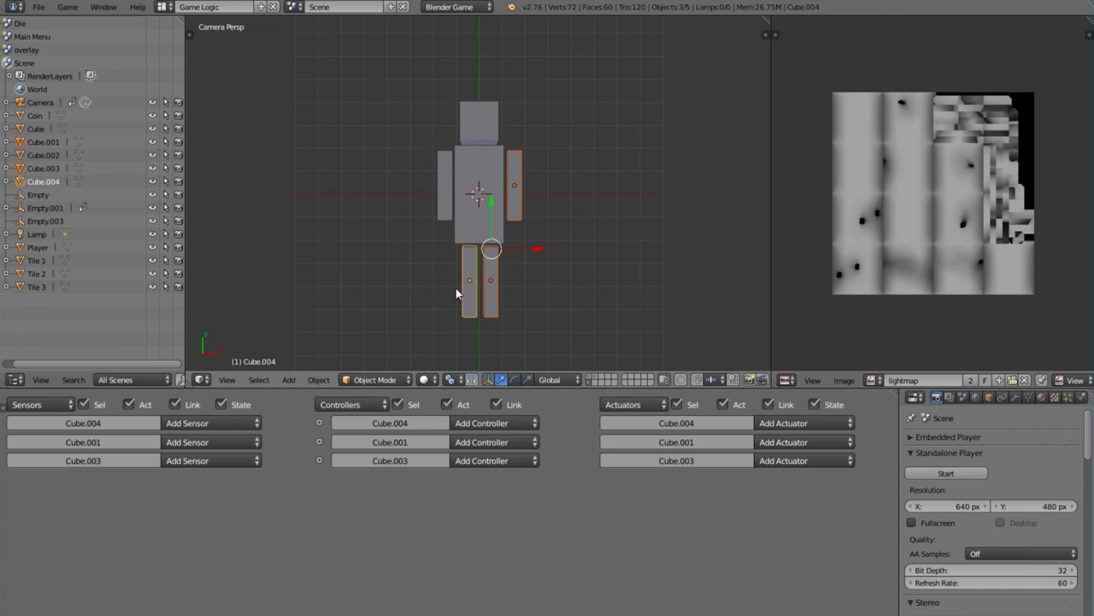
right_click(444, 182, "shift")
right_click(484, 174, "shift")
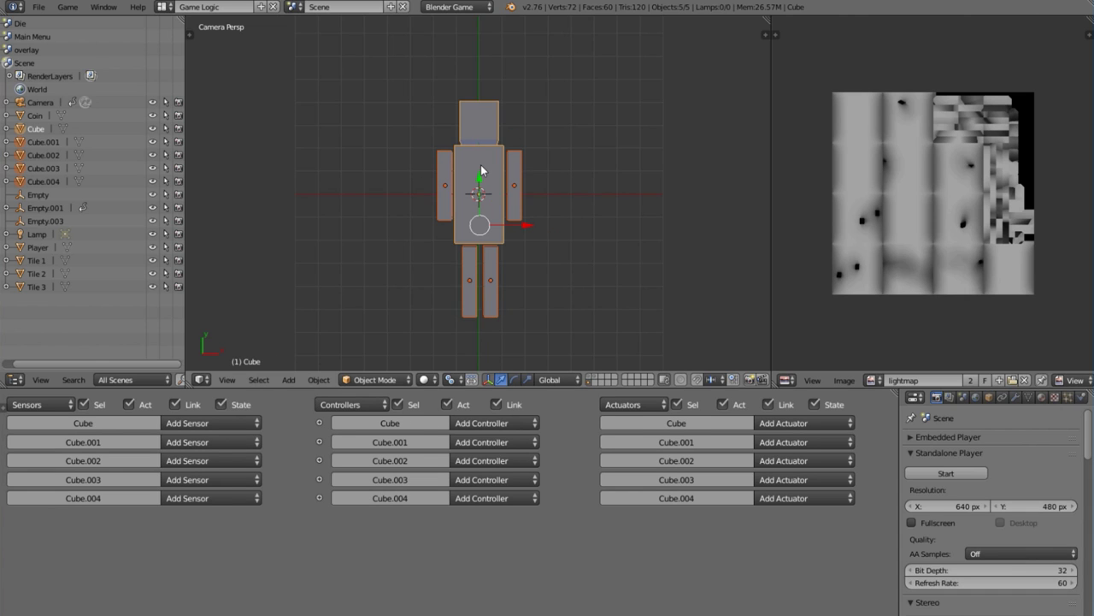
key("ctrl+j")
- Select the whole character mesh in Edit Mode, give it a new material, and return to Object Mode
key("Tab")
key("a")
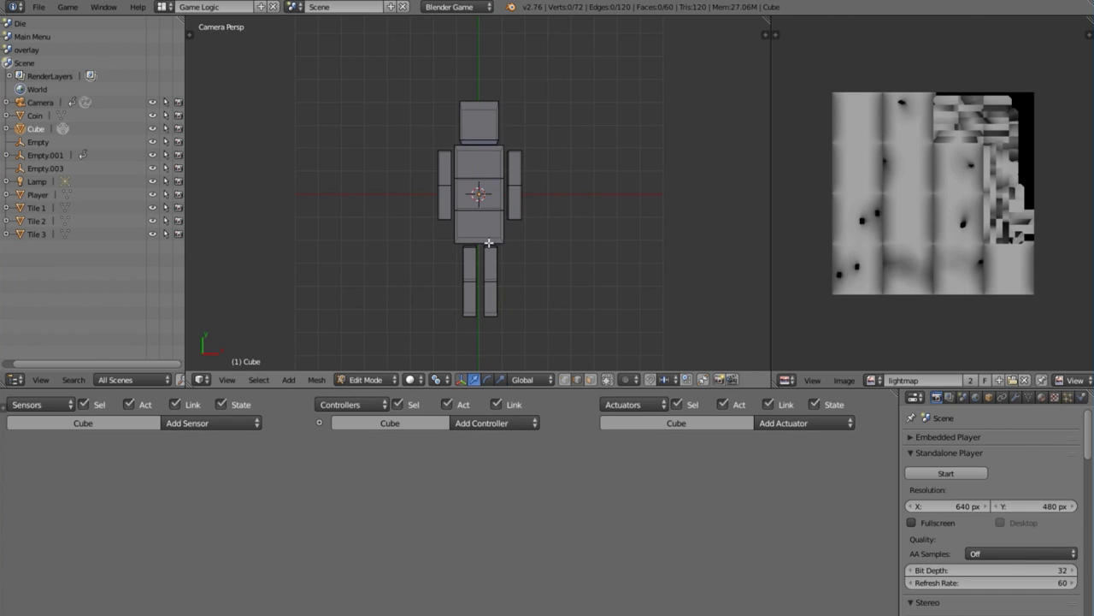
key("a")
left_click(1041, 397)
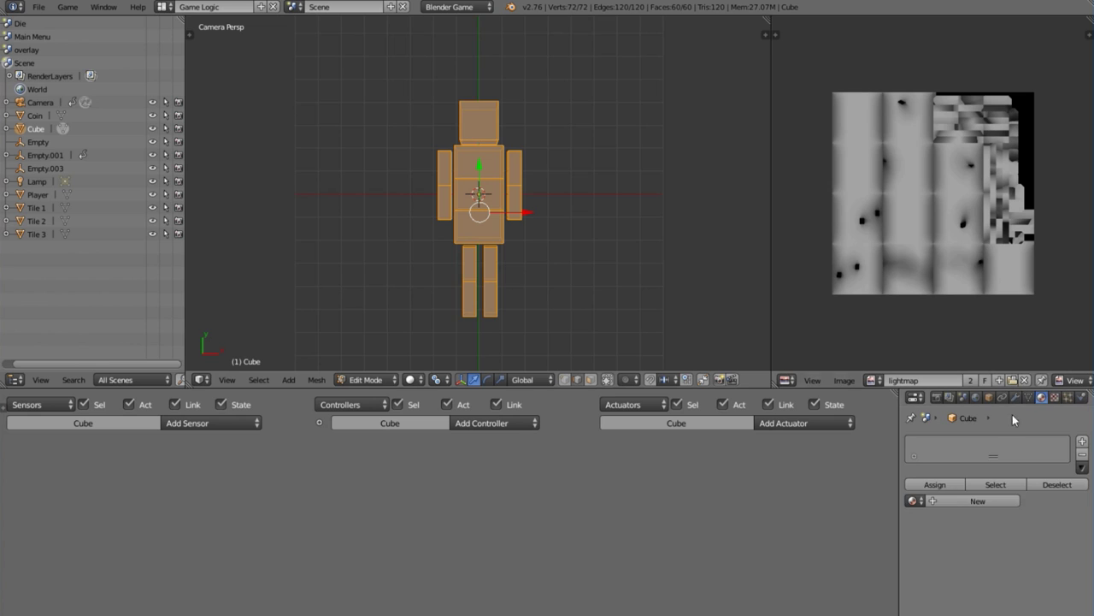
left_click(995, 503)
scroll(994, 492, "down", 5)
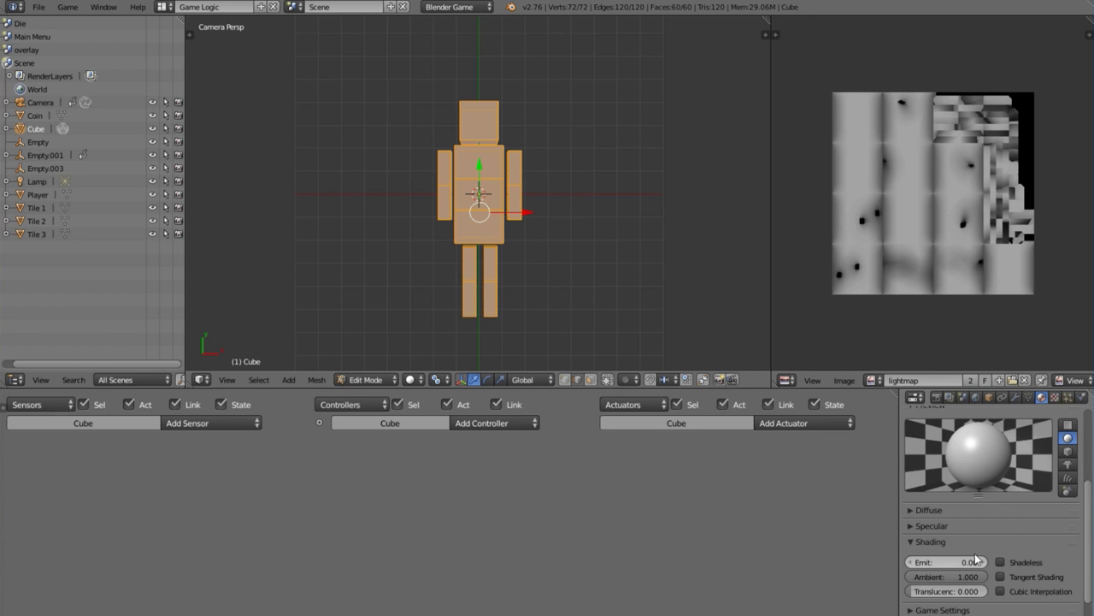
scroll(975, 559, "up", 5)
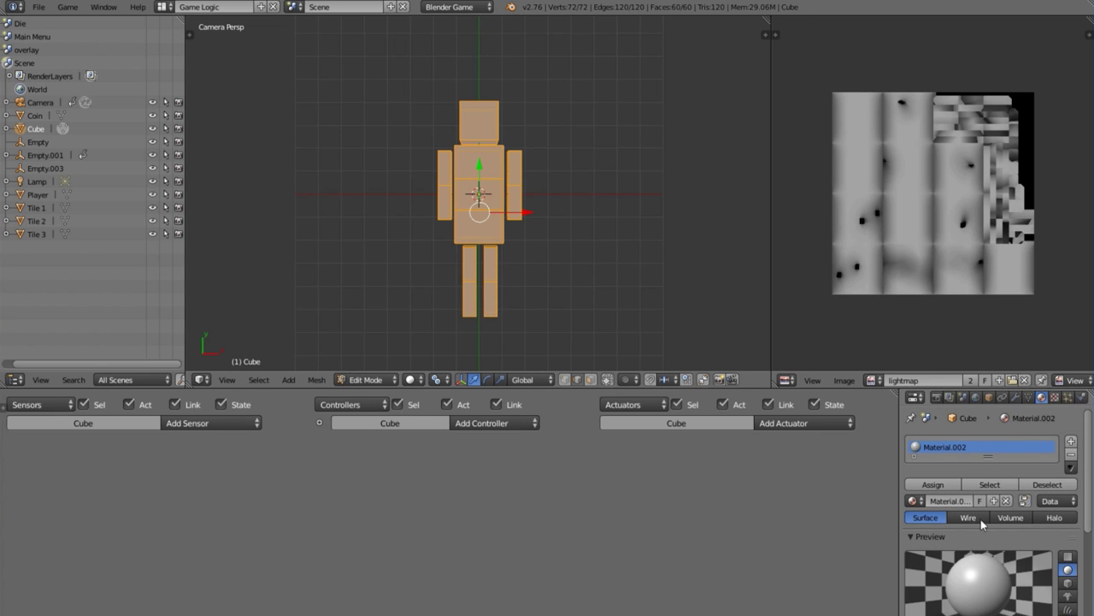
key("Tab")
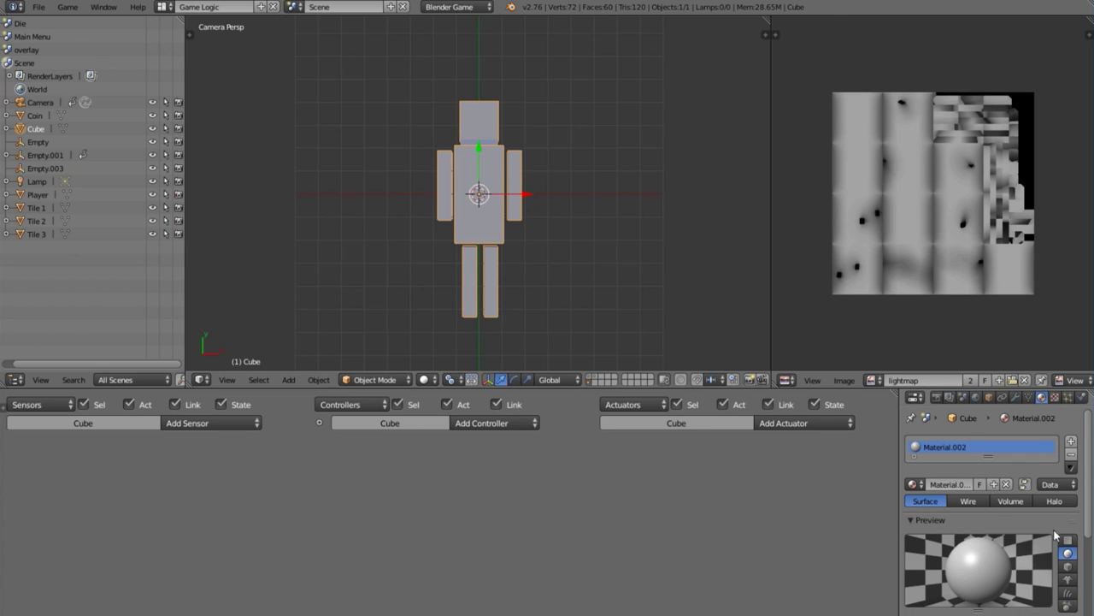
- Set the character material's specular intensity to 0 and add a new image texture to it
scroll(1026, 525, "down", 5)
left_click(910, 466)
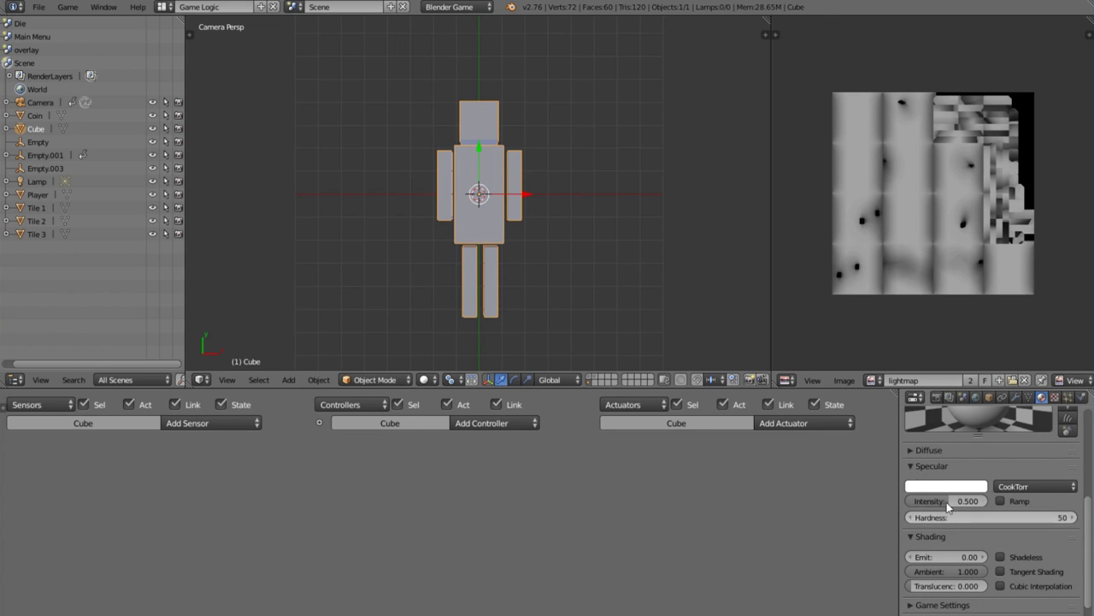
left_click(1055, 397)
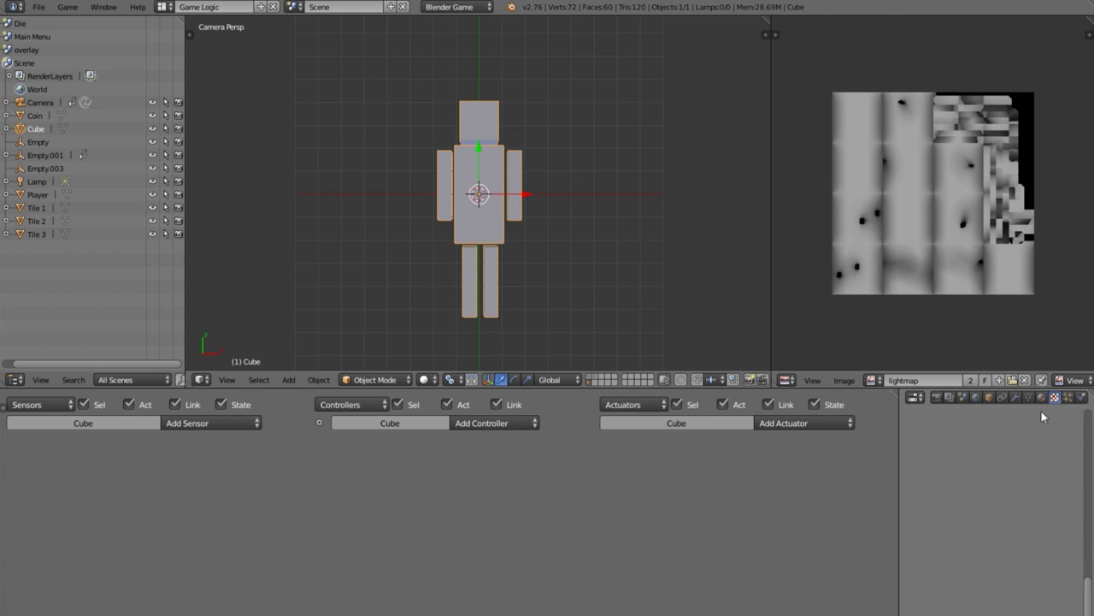
scroll(1060, 509, "up", 5)
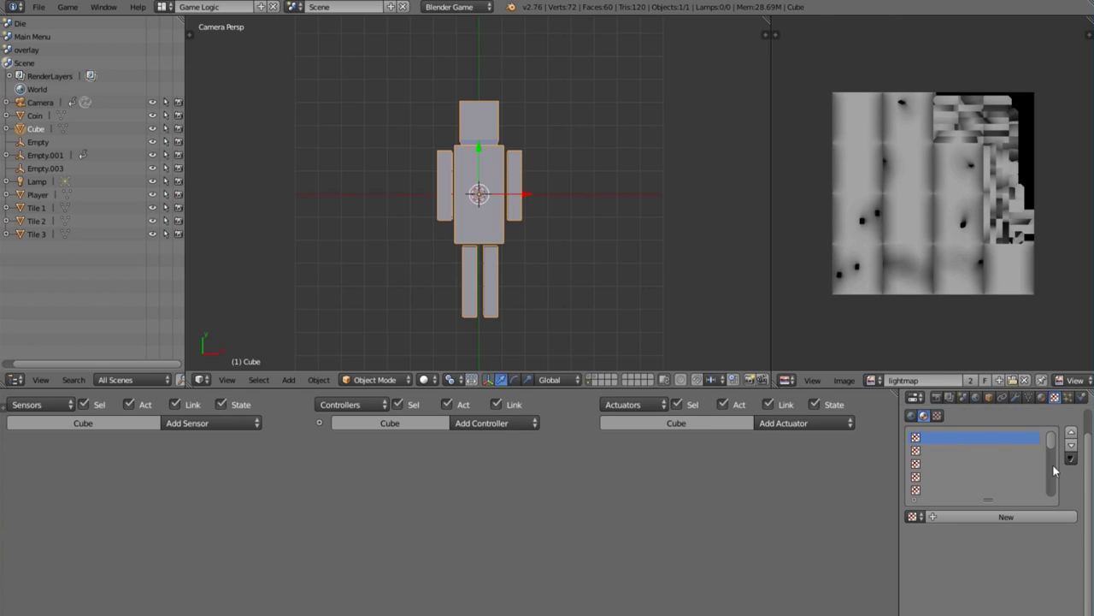
scroll(1035, 516, "down", 4)
left_click(1038, 520)
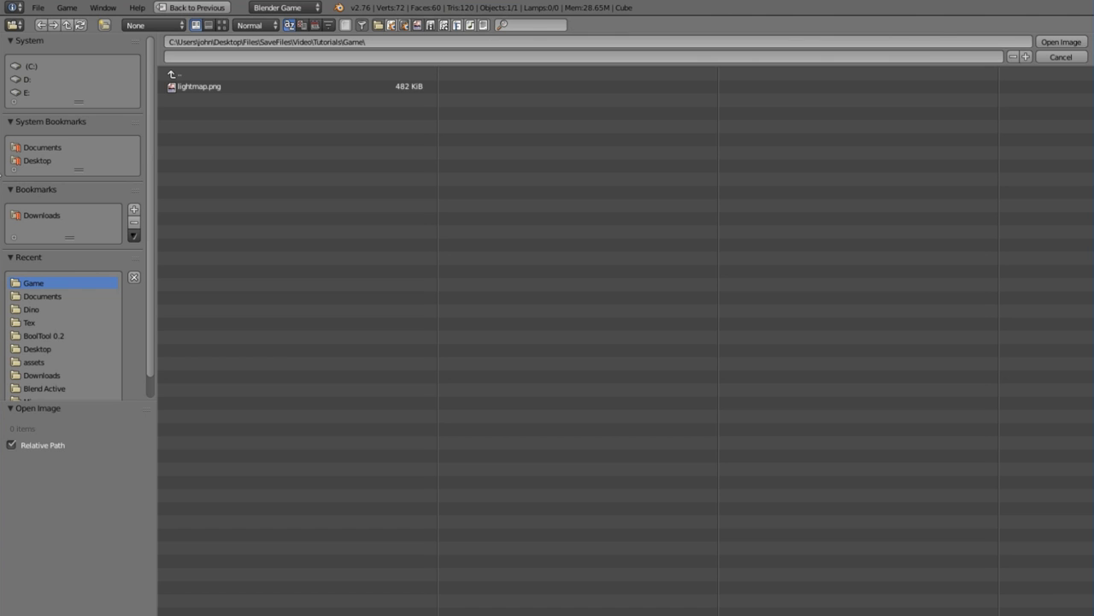
- Load Col_Player.png from the Documents folder as the texture image and keep its mapping coordinates on UV
left_click(49, 146)
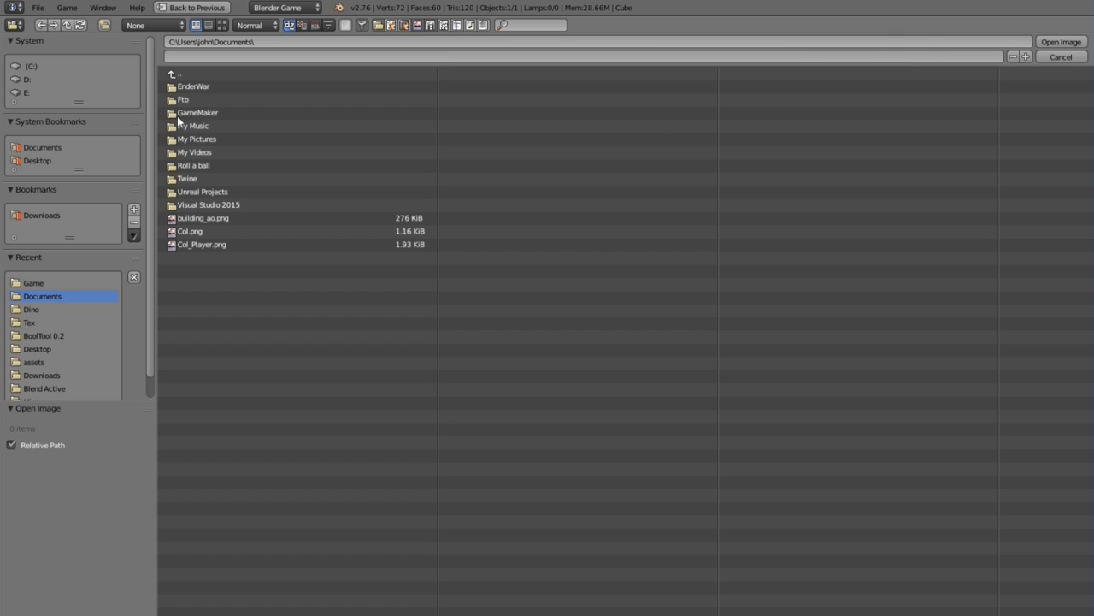
left_click(222, 25)
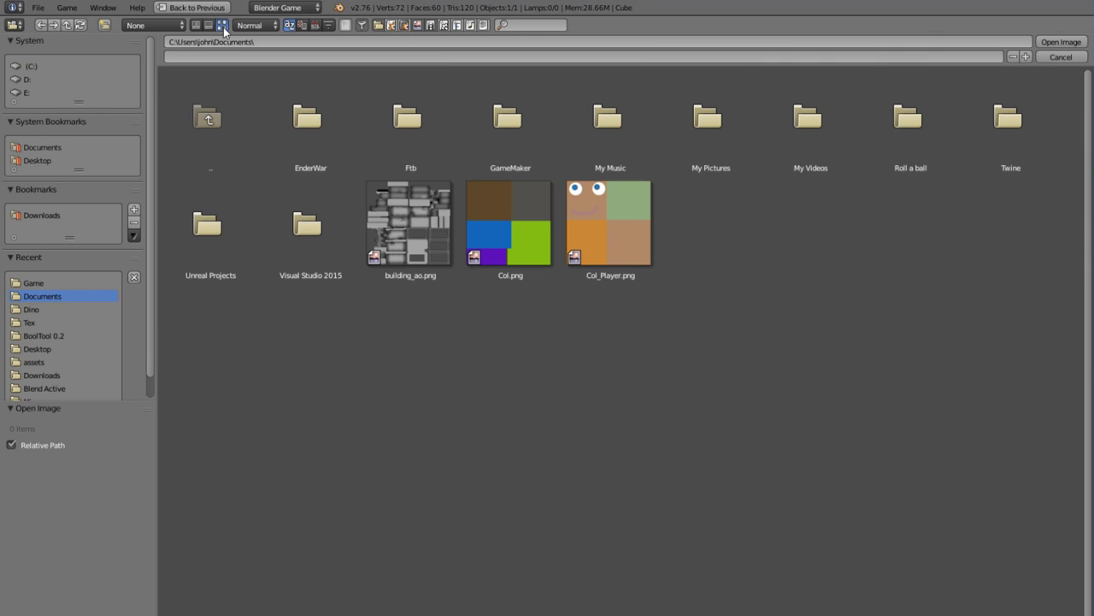
left_click(623, 238)
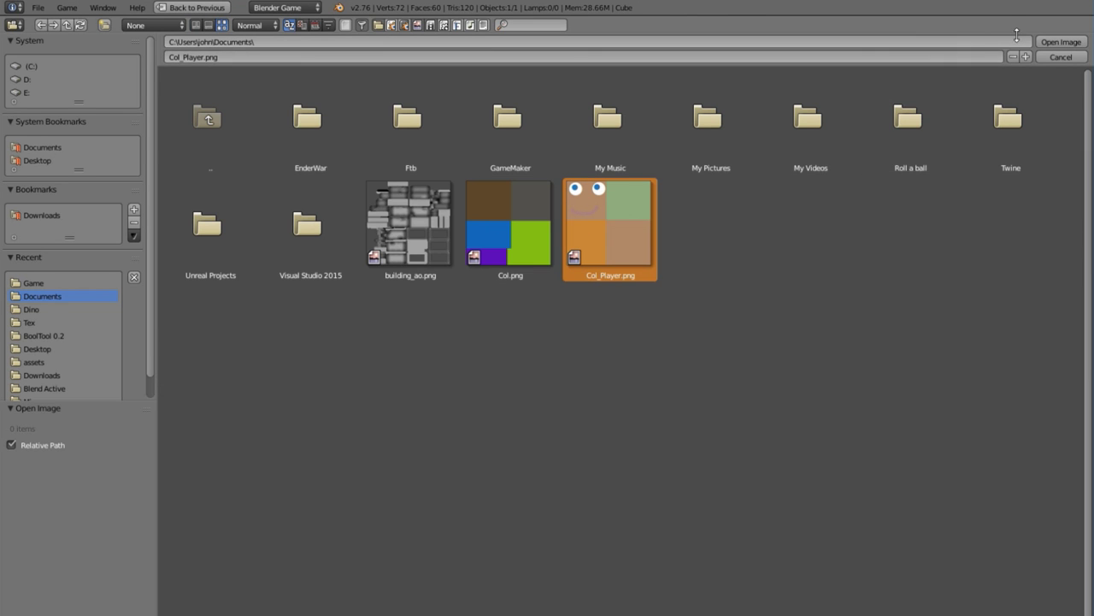
left_click(1061, 42)
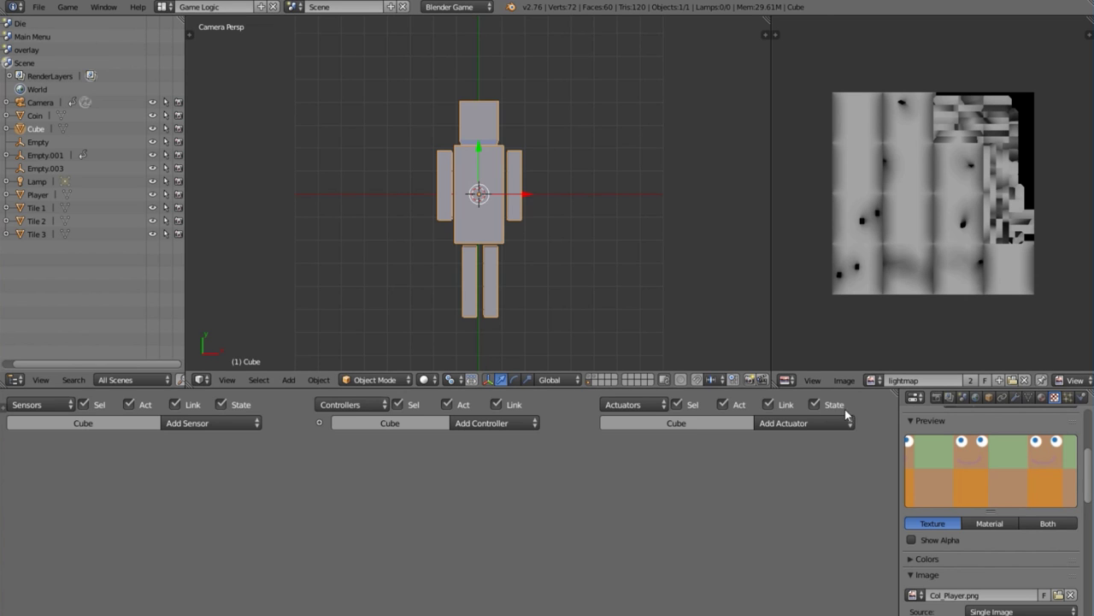
scroll(940, 517, "down", 5)
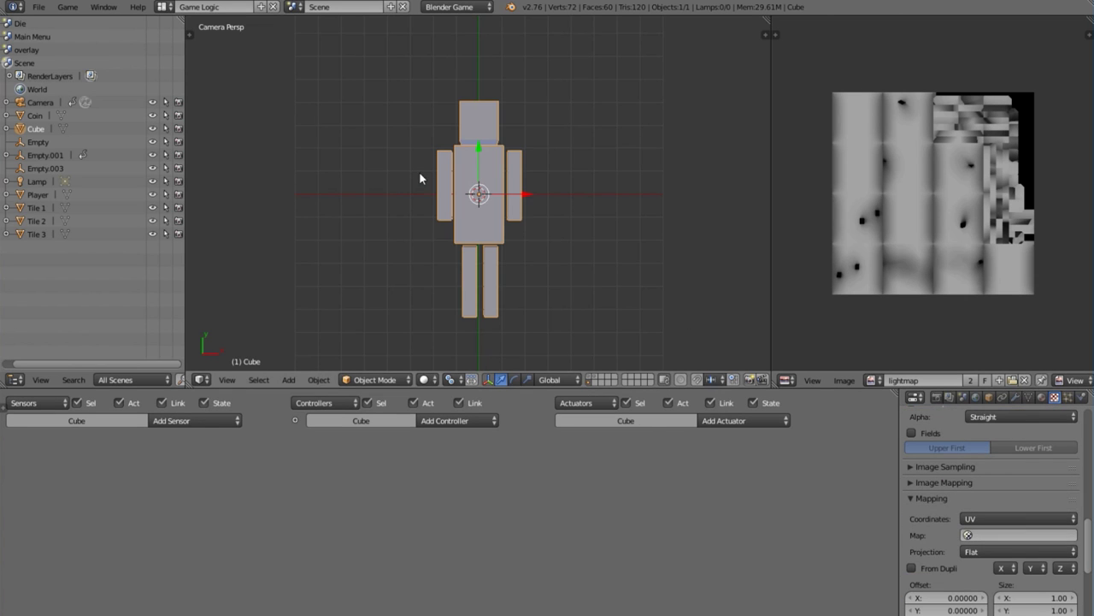
- In Edit Mode, assign Col_Player.png to all of the character's faces in the UV editor and reset their UV mapping
key("Tab")
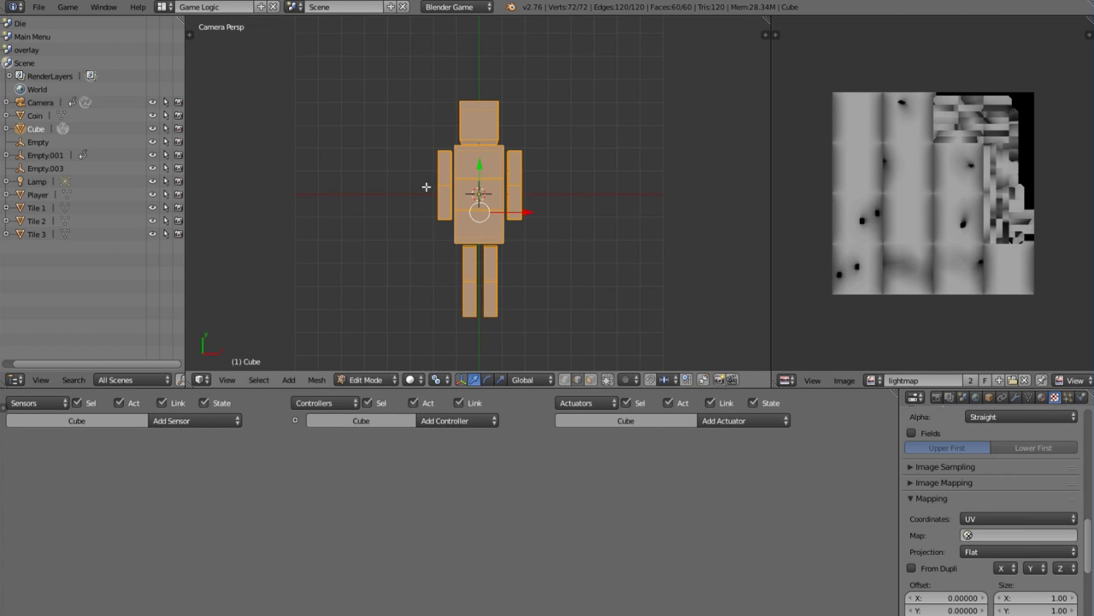
left_click(872, 382)
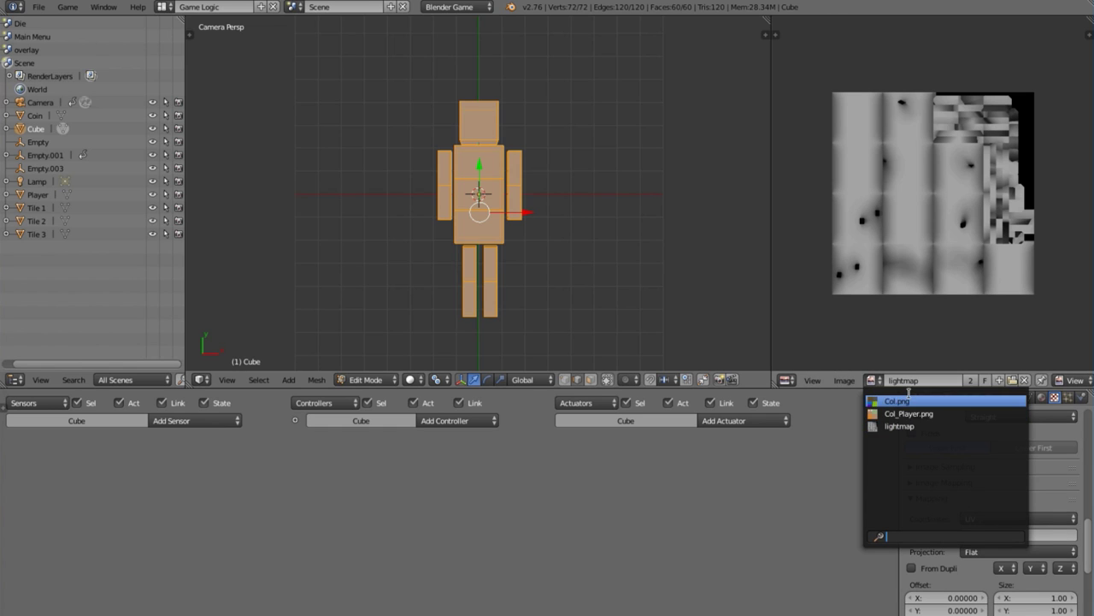
left_click(900, 414)
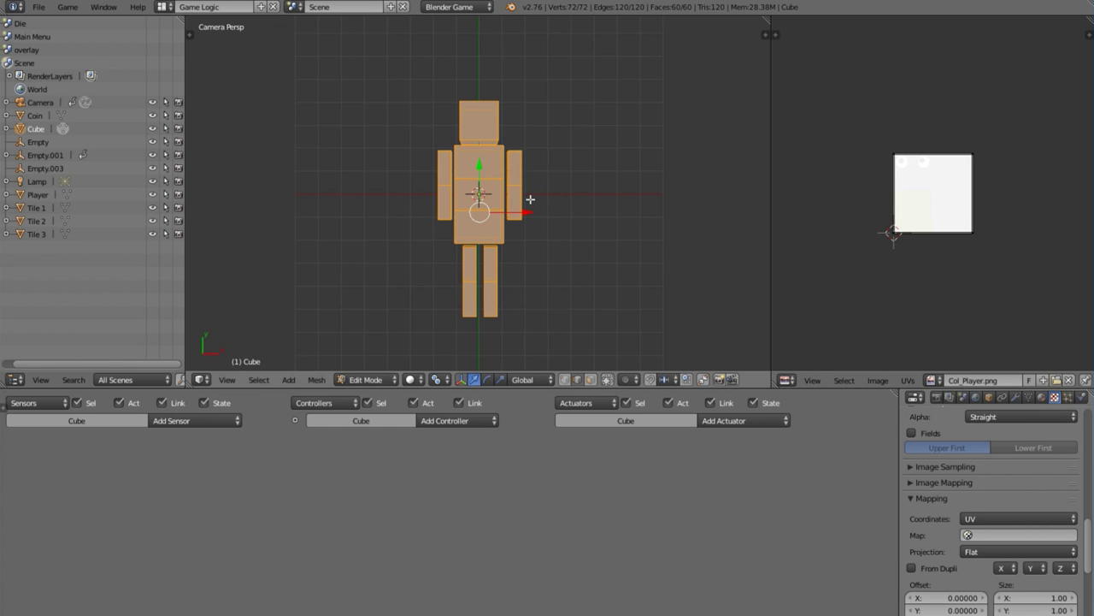
key("u")
left_click(466, 334)
- Switch the viewport to textured shading, then shrink all the character's UVs and place them on the texture's plain skin-coloured square
left_click(411, 380)
left_click(440, 319)
scroll(983, 222, "up", 2)
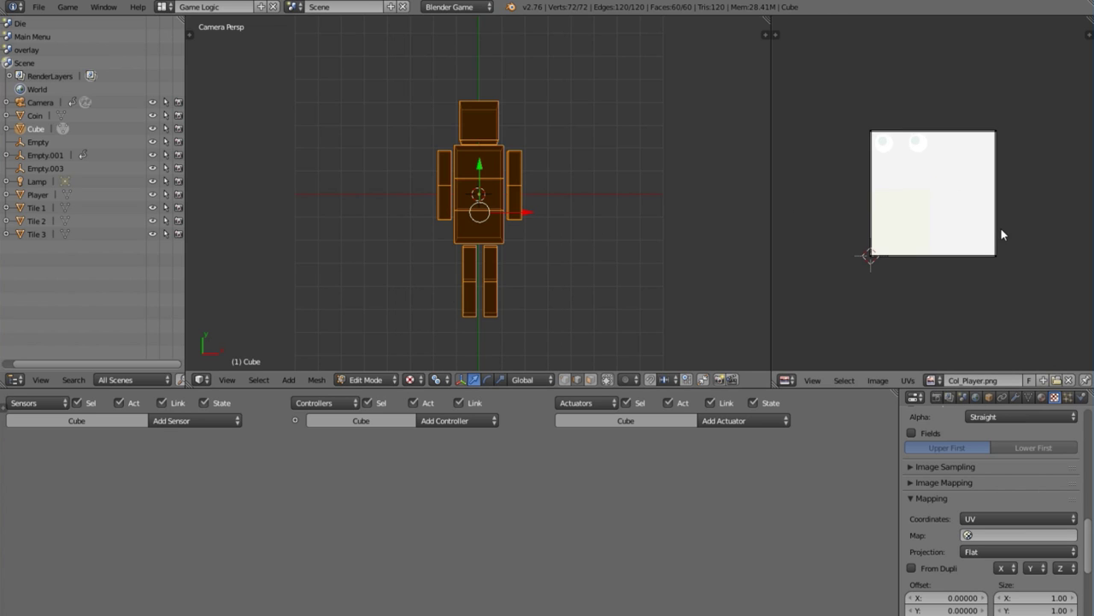
key("a")
key("s")
left_click(967, 204)
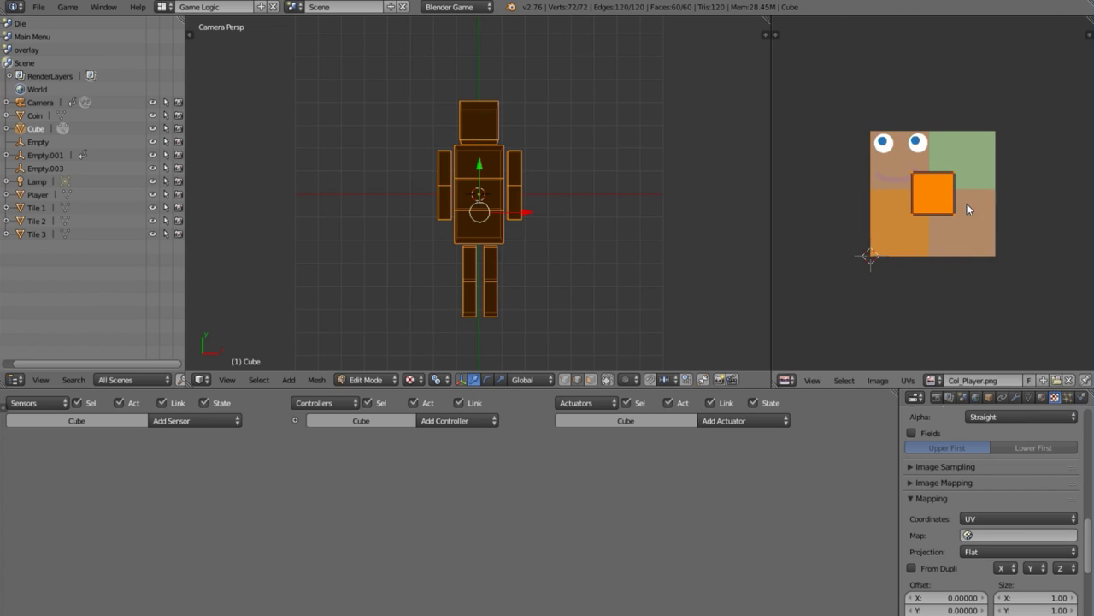
- Return to Object Mode and make the character's material shadeless
key("Tab")
left_click(1043, 397)
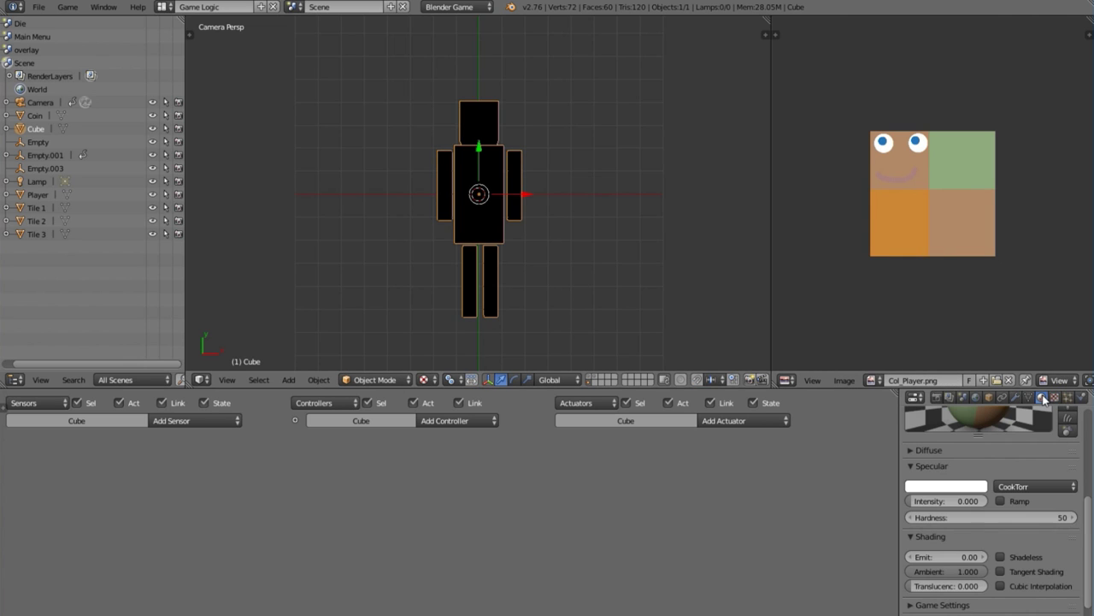
left_click(1000, 557)
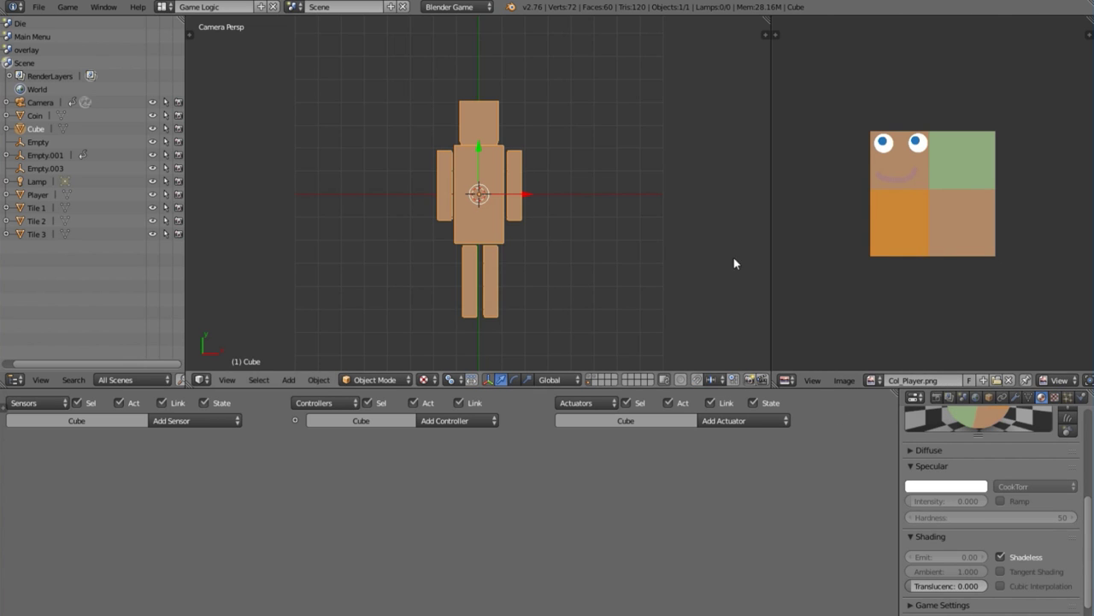
- In Edit Mode, select the linked meshes of the torso, both arms and both legs, leaving out the head
key("Tab")
scroll(959, 242, "up", 2)
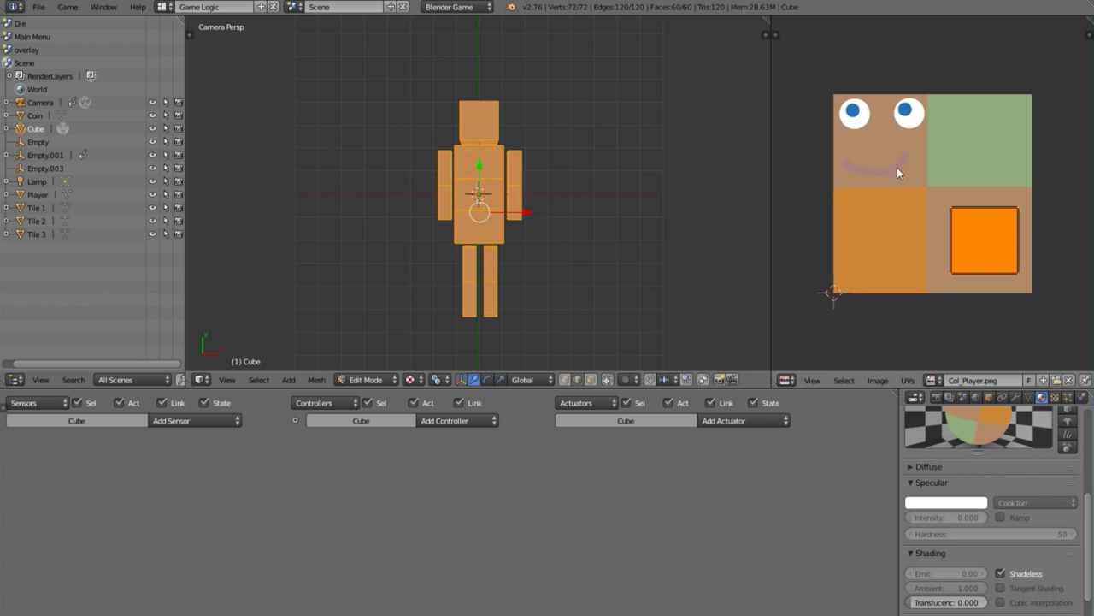
key("a")
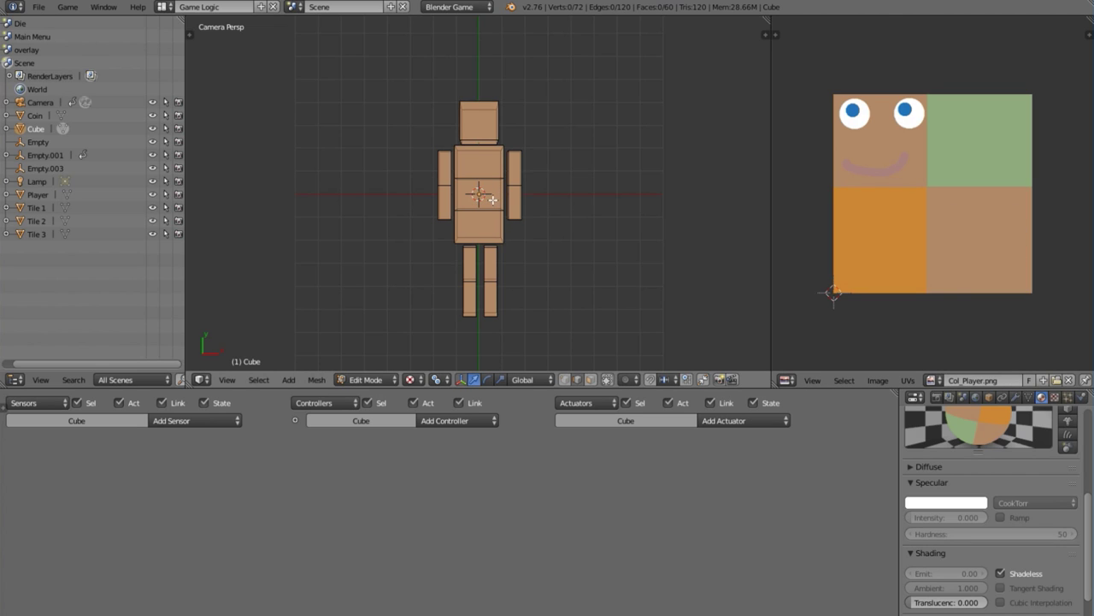
key("l")
key("l")
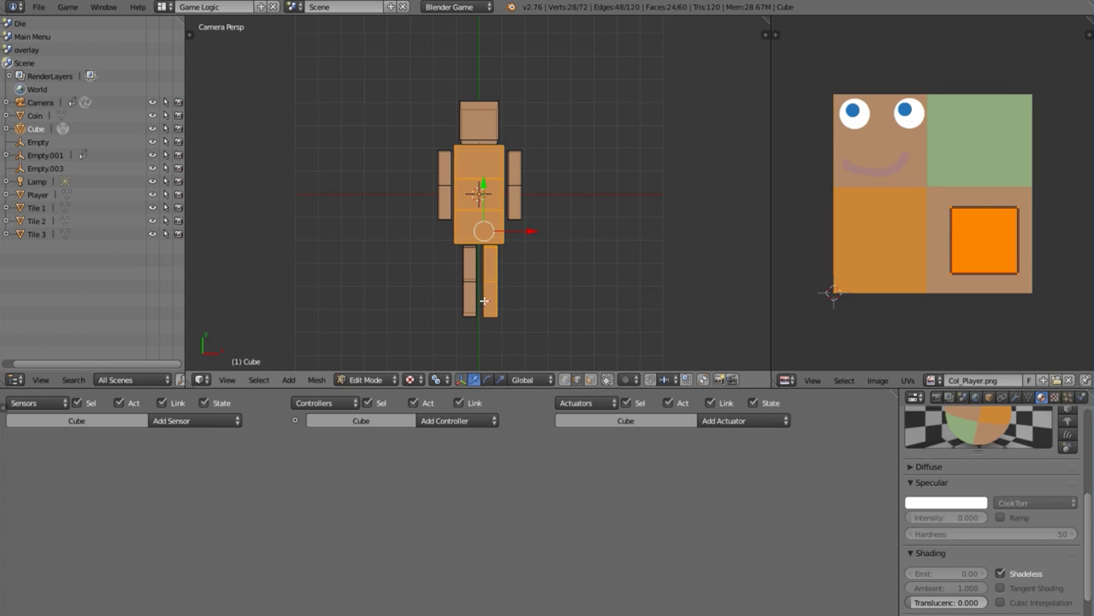
key("l")
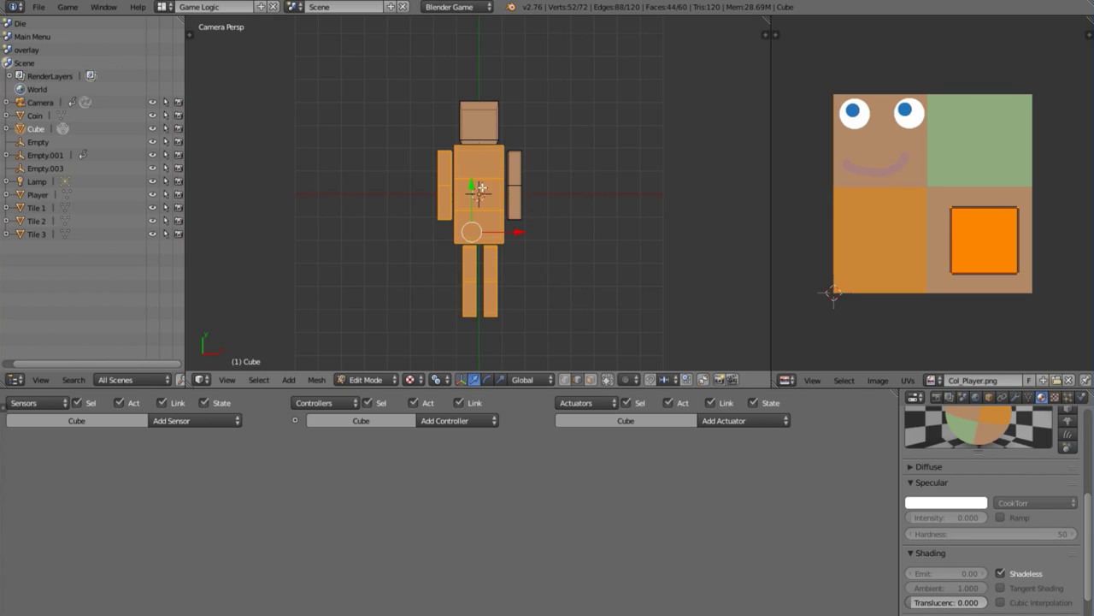
key("l")
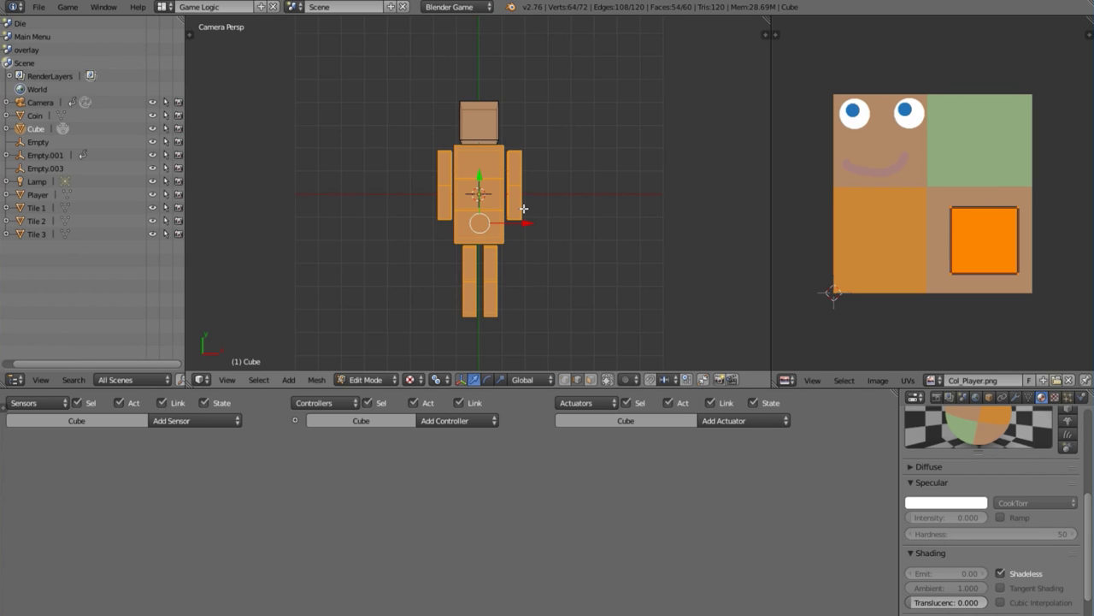
- Switch to wireframe and face selection, and remove the lower arms and lower legs from the selection with circle select
key("z")
key("l")
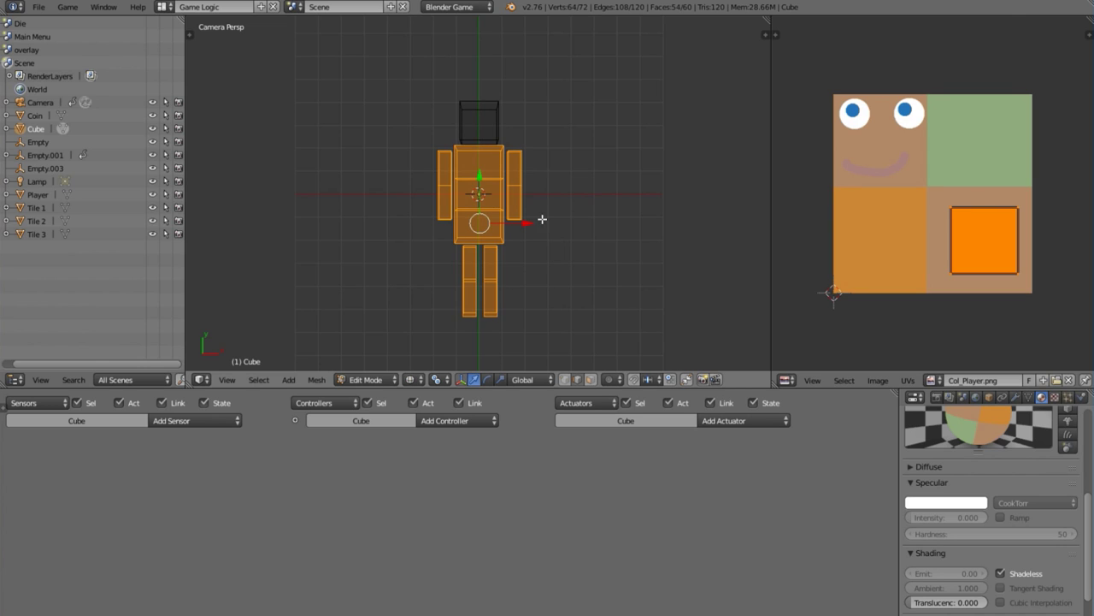
left_click(589, 381)
key("c")
middle_click_drag(518, 217, 521, 208)
mouse_move(430, 208)
middle_mouse_down()
mouse_move(443, 208)
mouse_move(447, 310)
mouse_move(513, 300)
mouse_move(469, 321)
middle_mouse_up()
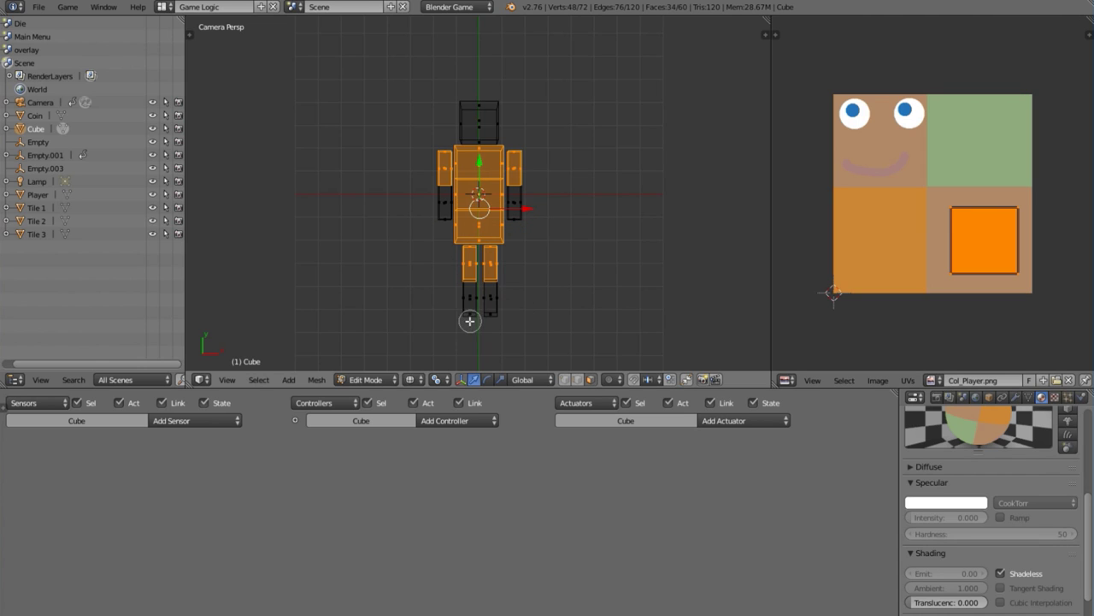
right_click(530, 169)
- Reset the UVs of the selected faces, shrink them to a small square and move them onto the texture's green square
key("u")
left_click(525, 211)
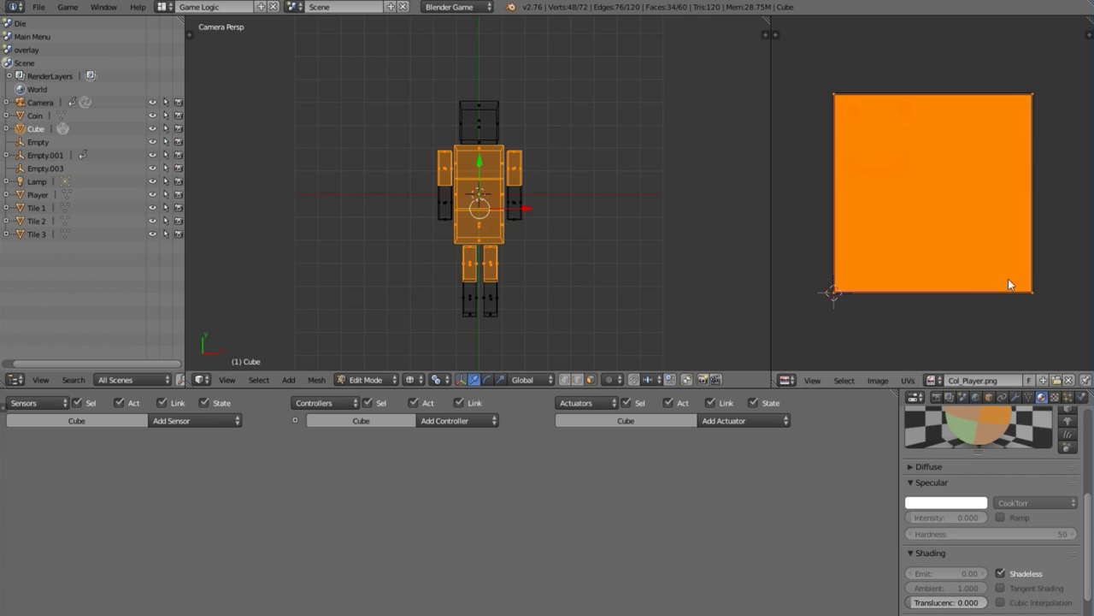
key("s")
left_click(946, 207)
key("g")
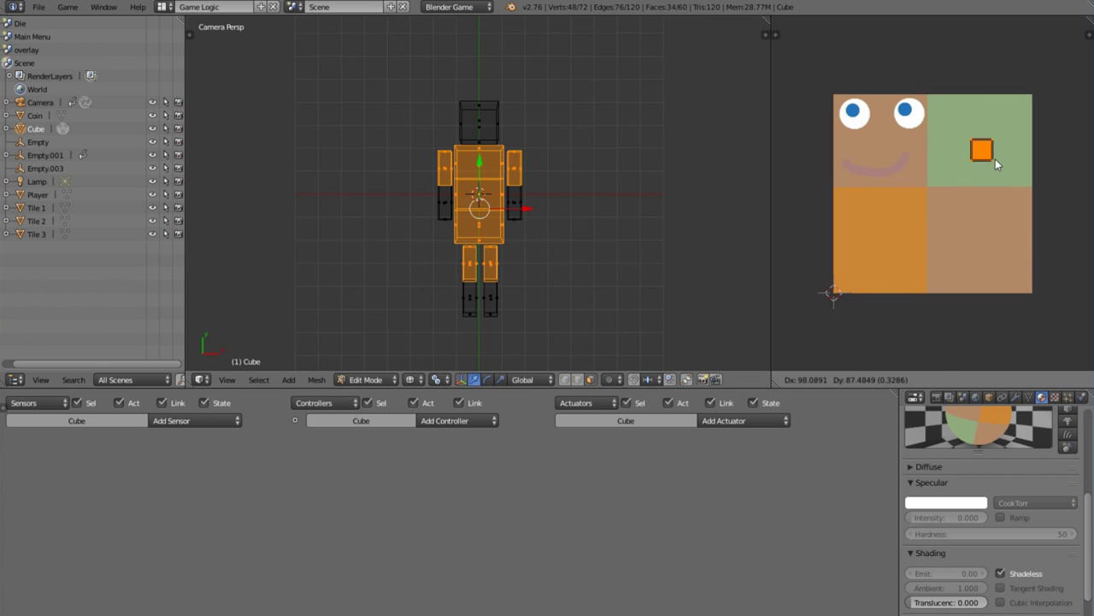
left_click(997, 163)
- Return to Object Mode and switch the viewport to textured shading
key("Tab")
left_click(424, 379)
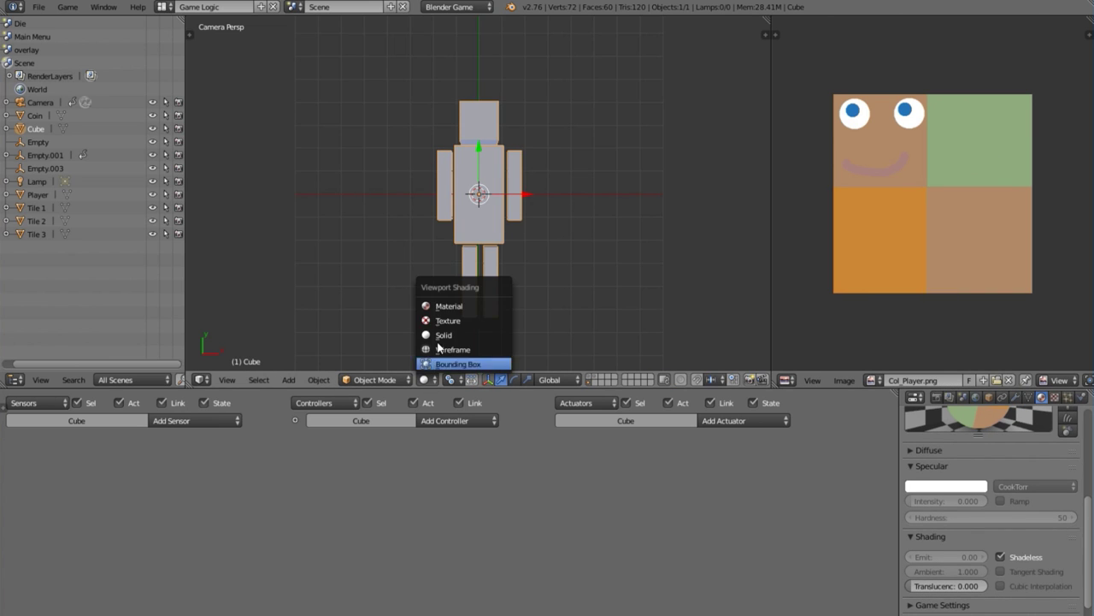
left_click(450, 317)
- Box-deselect the arms and upper torso in wireframe, and move the hip and upper-leg UVs onto the texture's orange square
key("Tab")
scroll(506, 275, "up", 1)
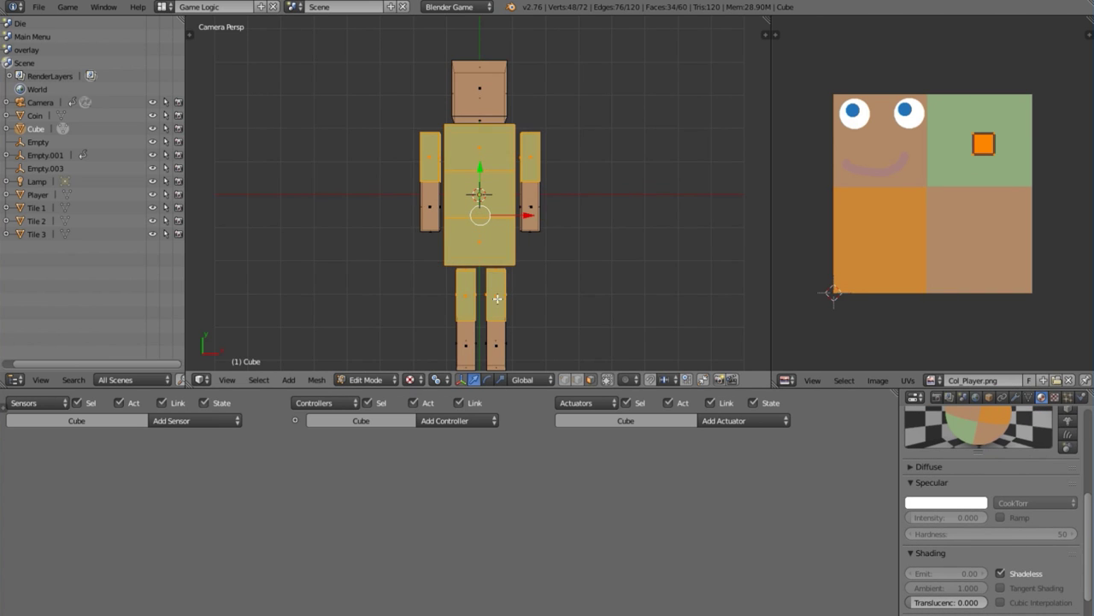
key("z")
key("b")
middle_click_drag(611, 83, 302, 202)
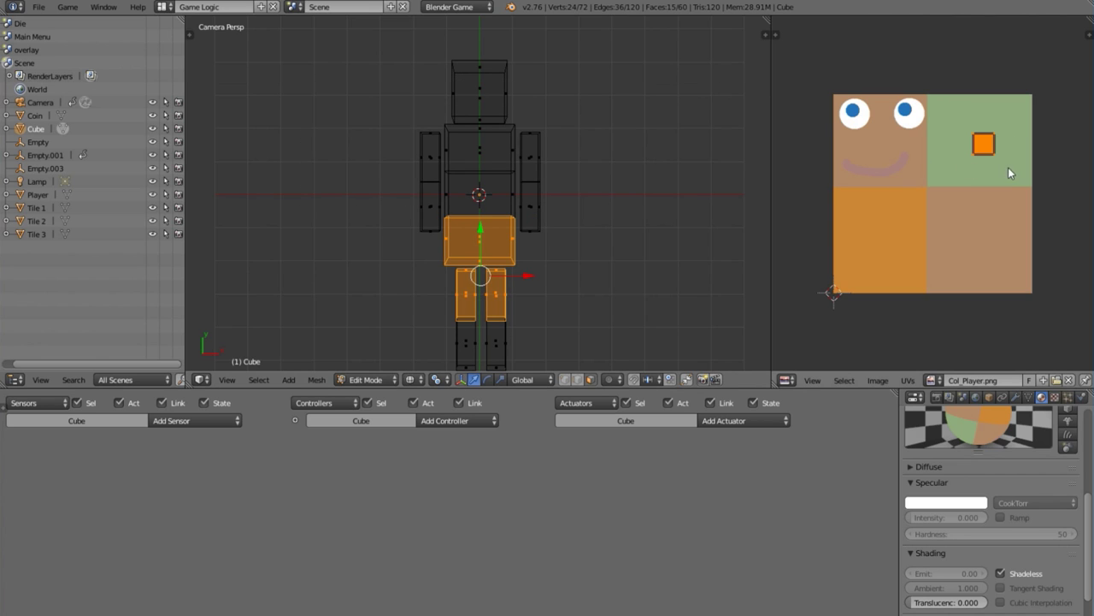
key("g")
left_click(842, 279)
- Leave Edit Mode and show the coloured character in textured shading through the scene camera
key("Tab")
key("z")
scroll(598, 272, "down", 1)
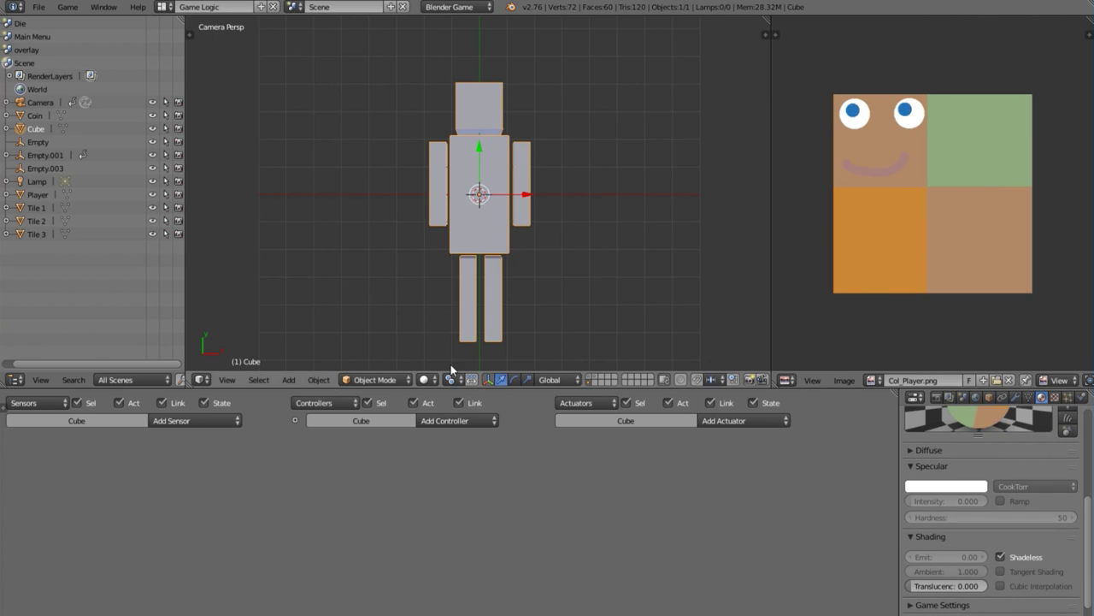
left_click(424, 379)
left_click(449, 332)
key("KP_0")
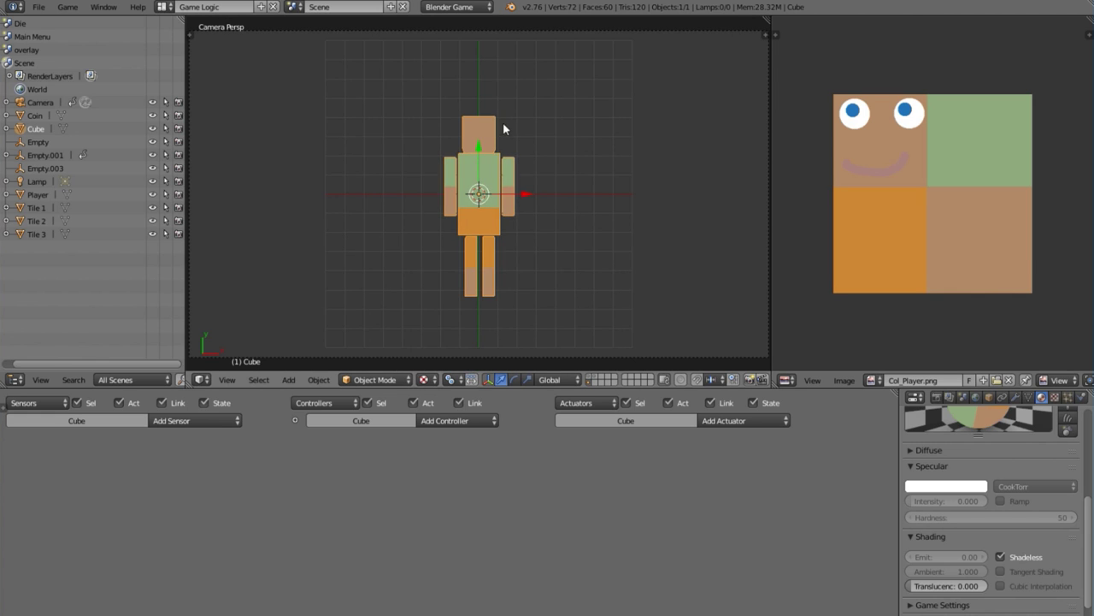
- In Edit Mode, select the face on the underside of the head that points away from the game camera
key("Tab")
right_click(480, 130)
middle_click_drag(638, 271, 476, 204)
right_click(516, 83)
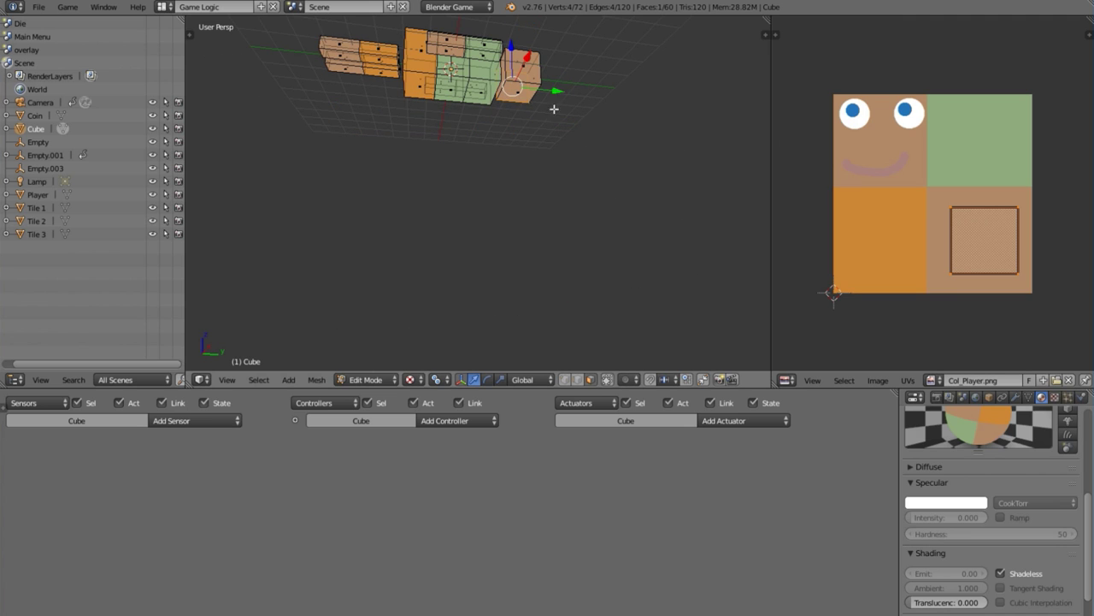
right_click(522, 89)
- Move the selected head face's UVs onto the painted face and scale them to fill that square of the texture
key("g")
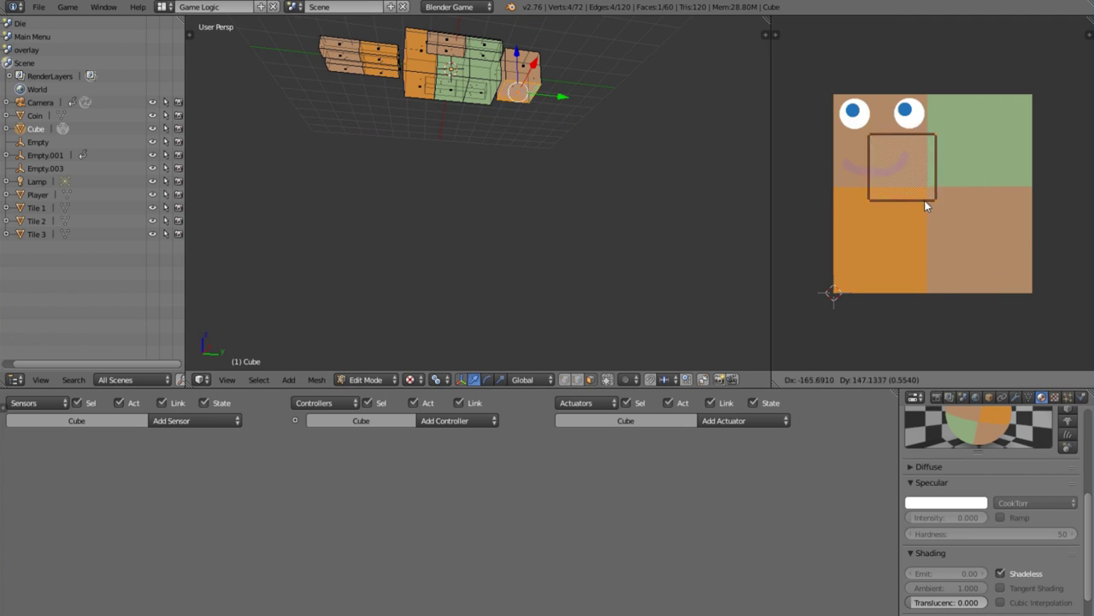
left_click(908, 171)
key("s")
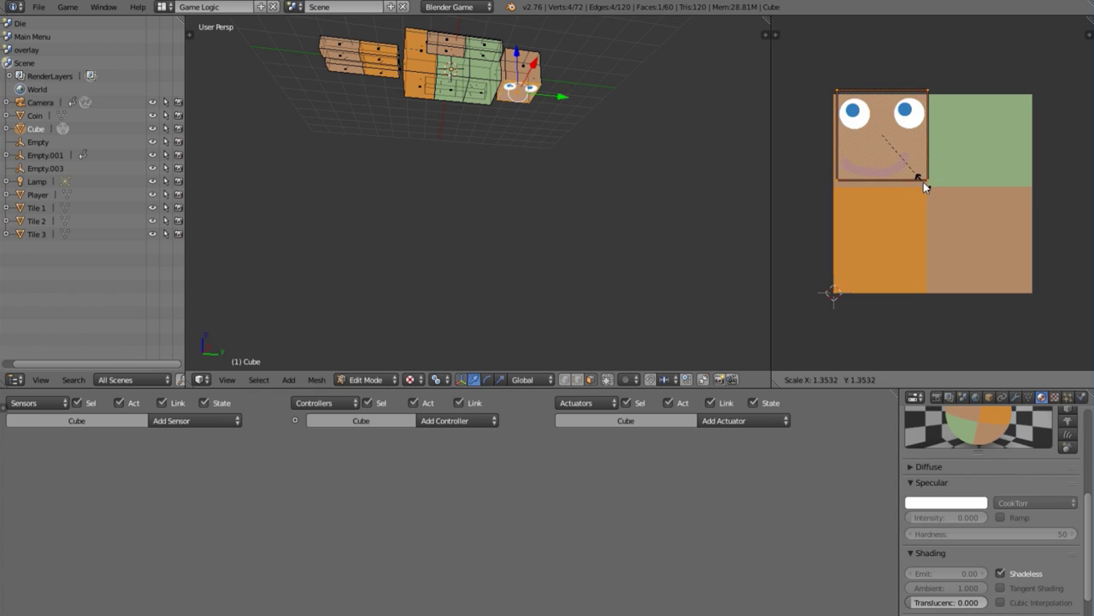
left_click(921, 185)
key("s")
left_click(976, 193)
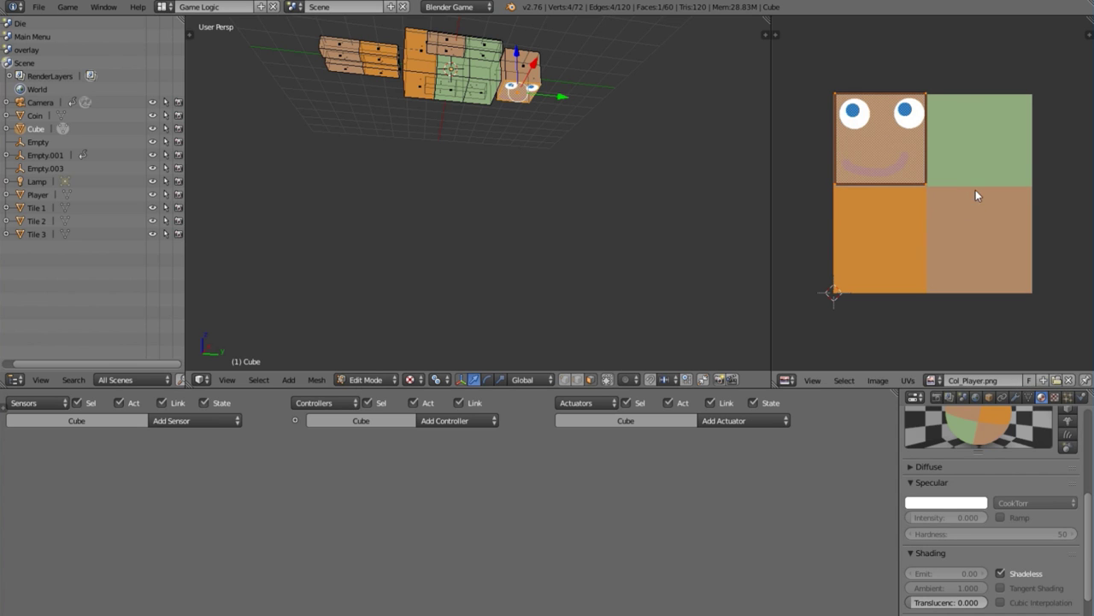
- Rotate the head face's UVs about a quarter turn, leave Edit Mode and view the character through the scene camera
key("r")
key("Escape")
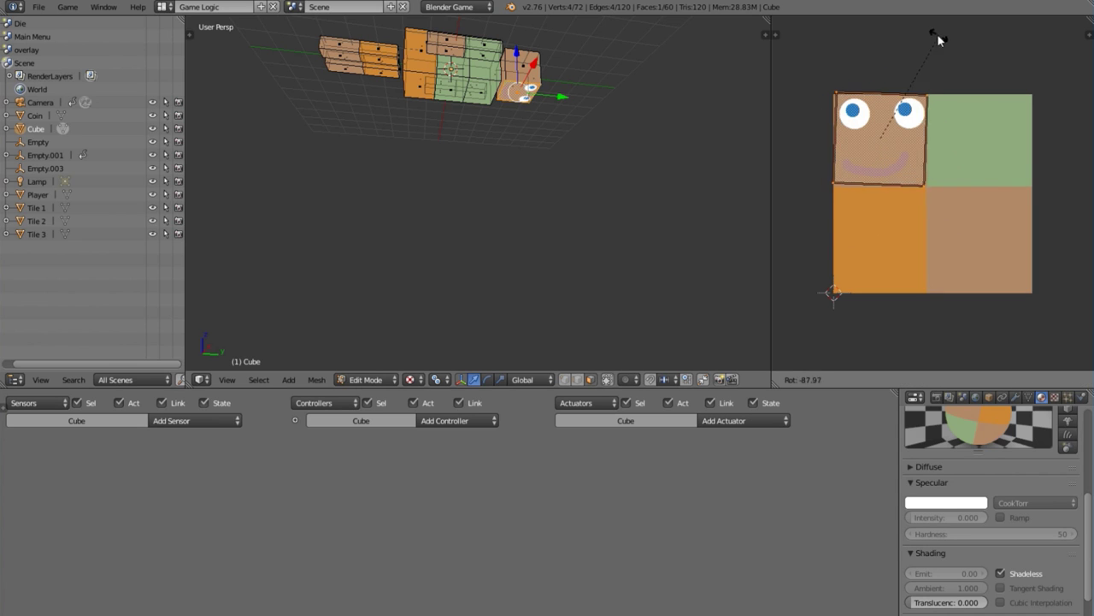
key("Tab")
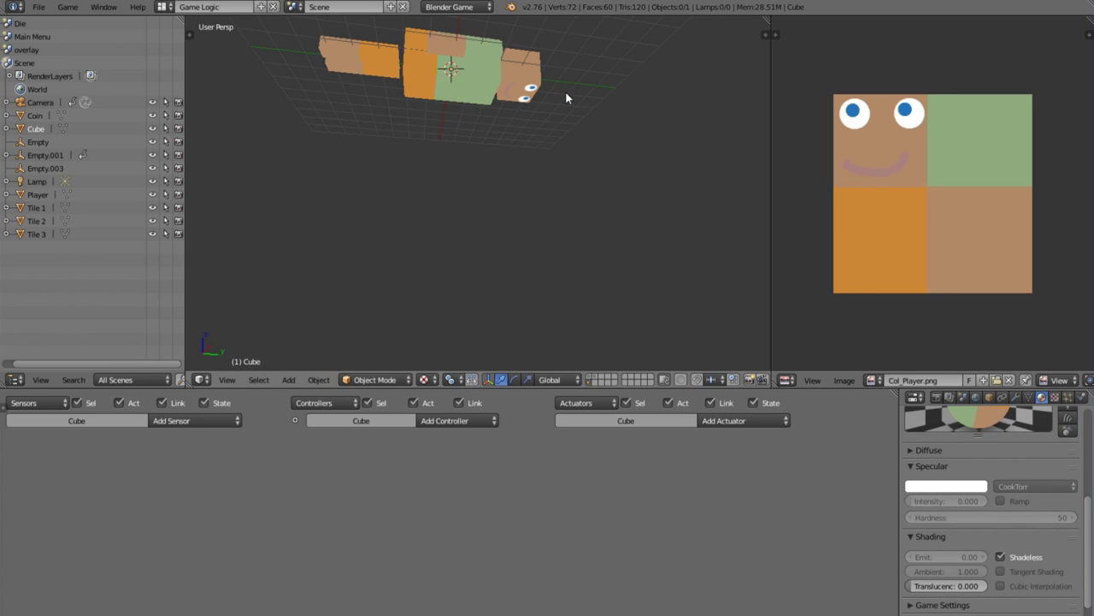
left_click(226, 381)
left_click(291, 326)
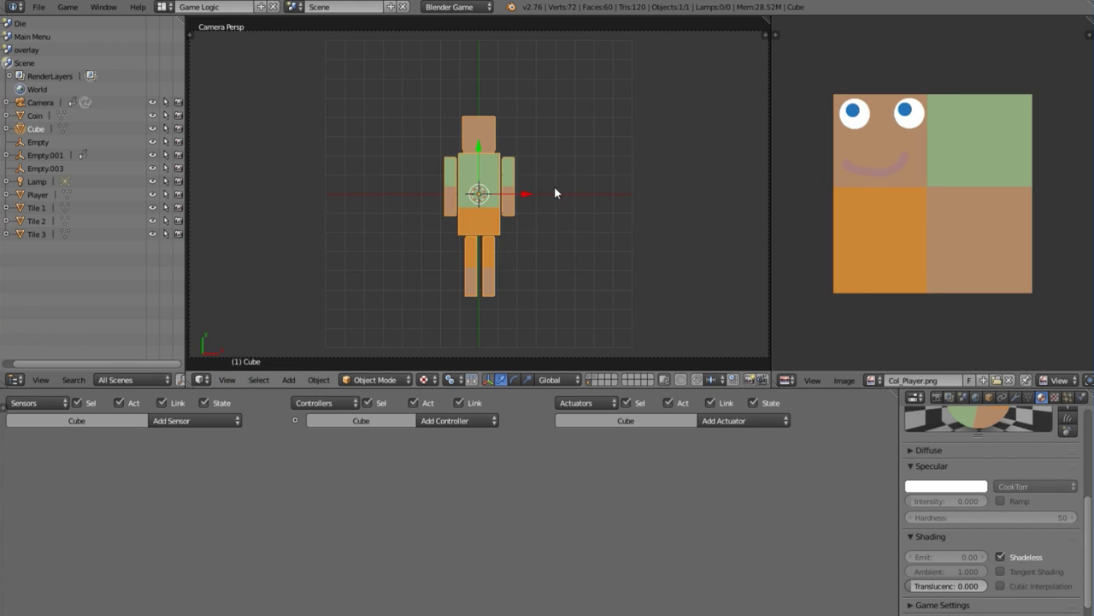
- In wireframe shading, snap the 3D cursor to the middle of the torso and add a Single Bone armature there
key("z")
scroll(555, 193, "up", 2)
key("shift+s")
left_click(509, 209)
key("shift+a")
mouse_move(516, 213)
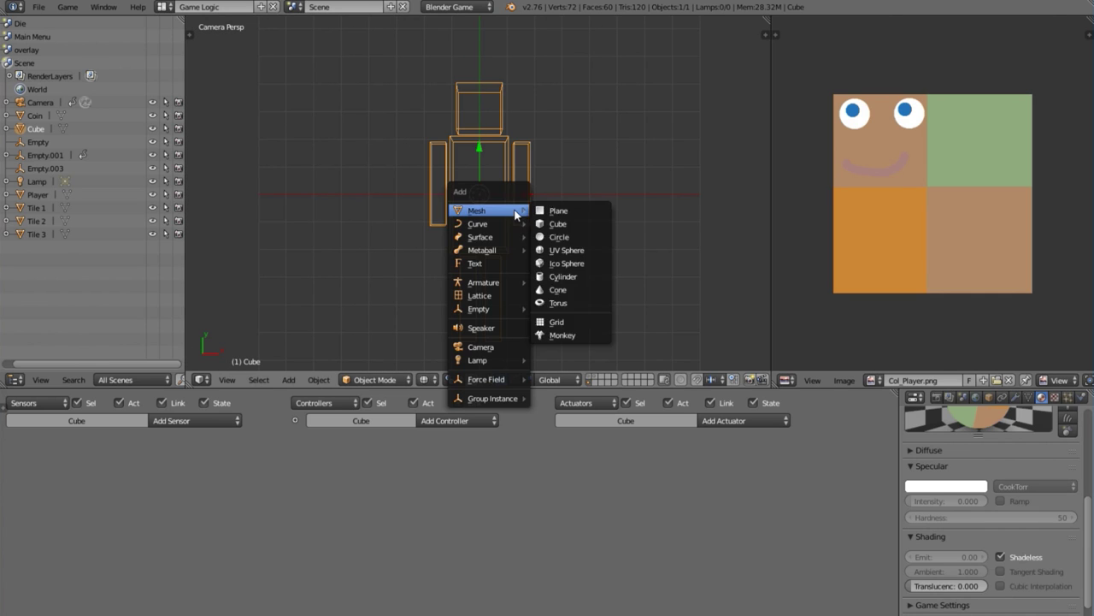
mouse_move(504, 282)
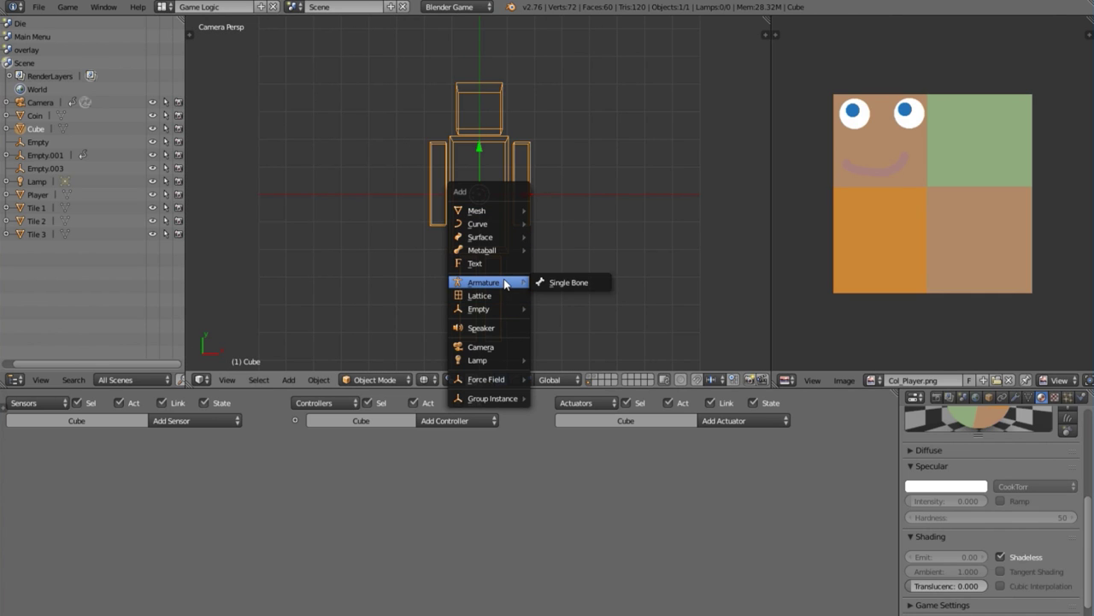
left_click(565, 282)
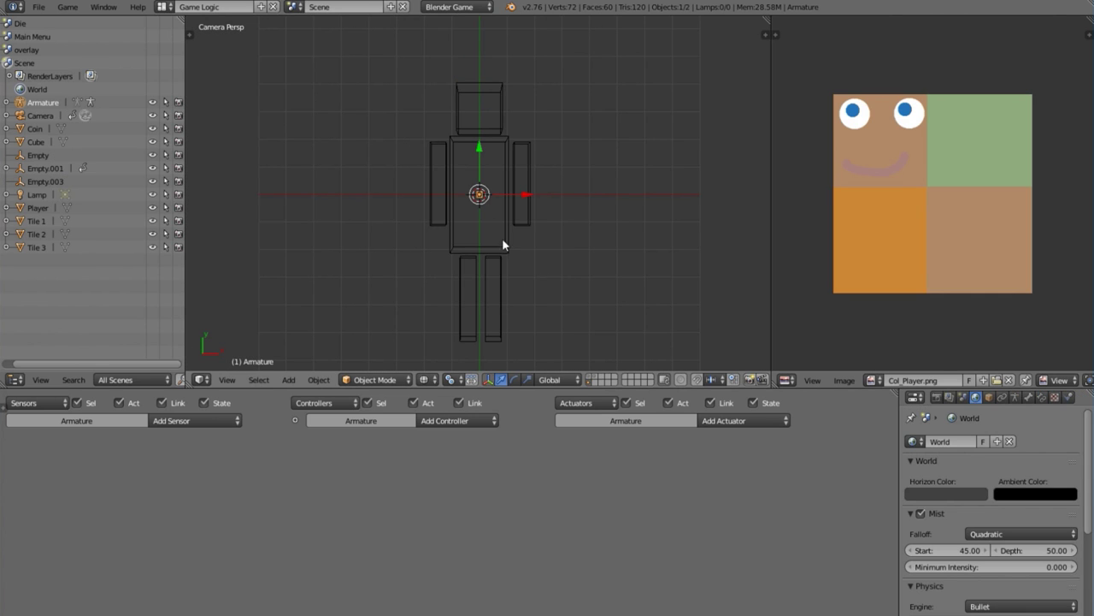
- Rotate the armature about the global X axis until its bone lies along the character's body
left_click(239, 379)
left_click(244, 281)
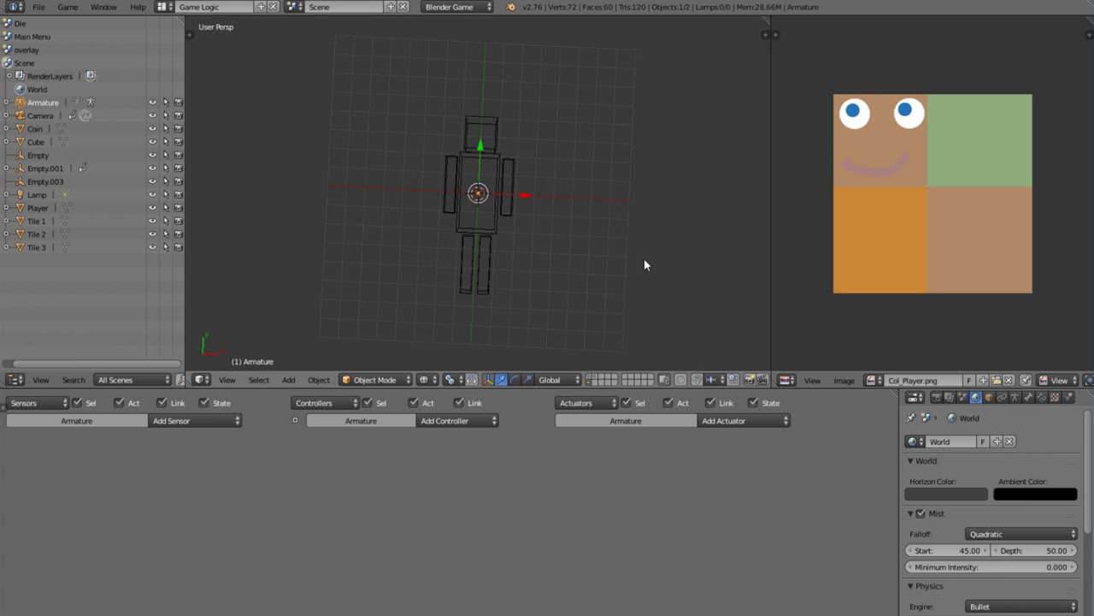
middle_click_drag(644, 258, 554, 128)
key("r")
key("x")
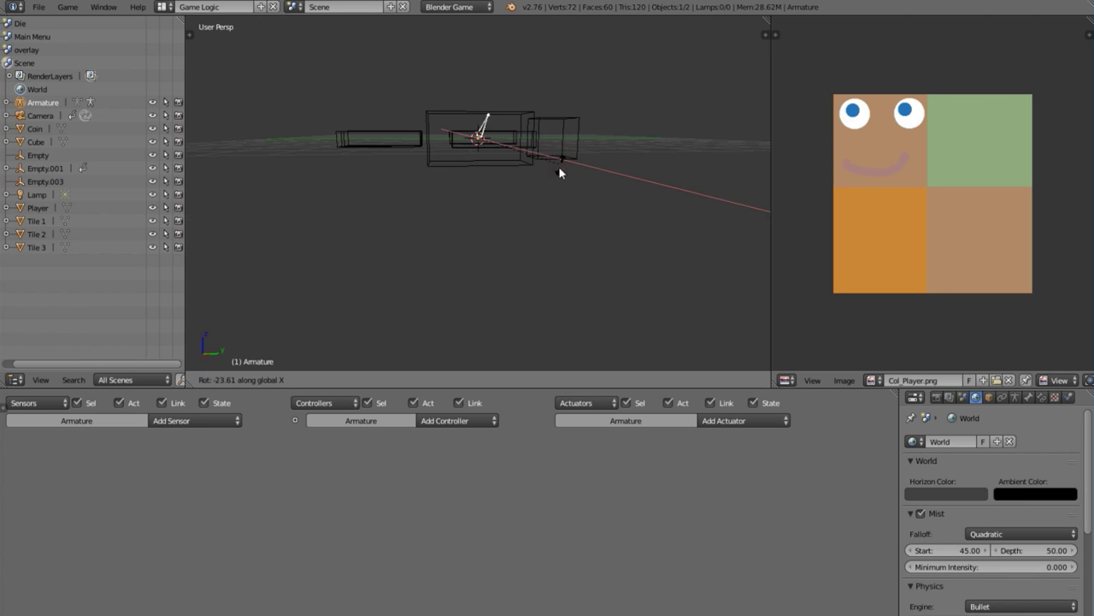
key("Return")
middle_click_drag(488, 239, 517, 173)
- Move the armature along Y to the hips, and in Edit Mode stretch the bone's tip to the torso's centre
key("g")
key("y")
left_click(464, 175)
key("Tab")
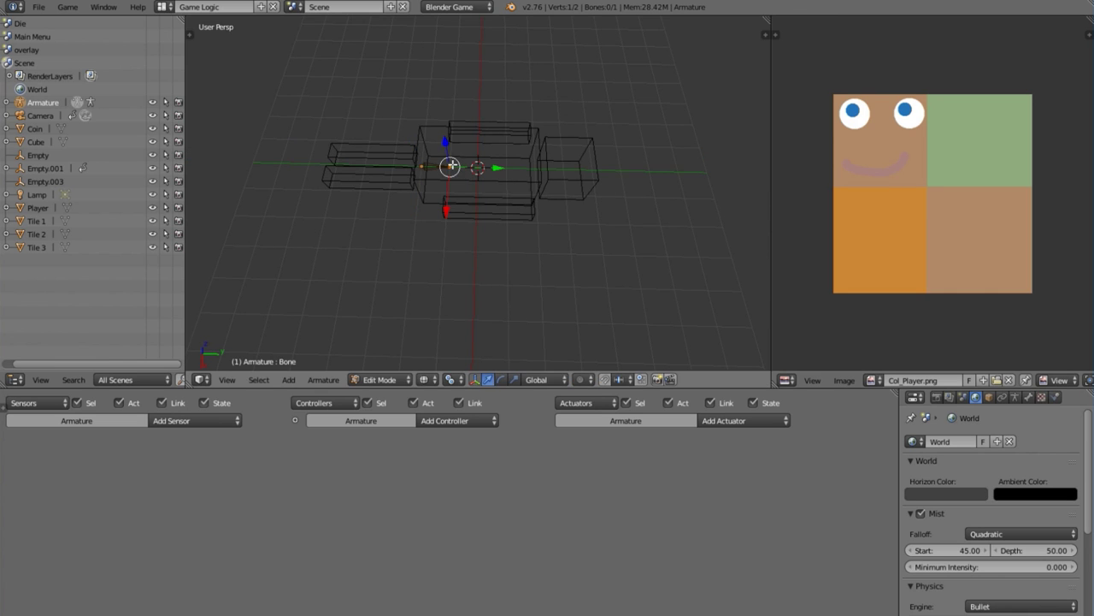
left_click_drag(493, 175, 517, 174)
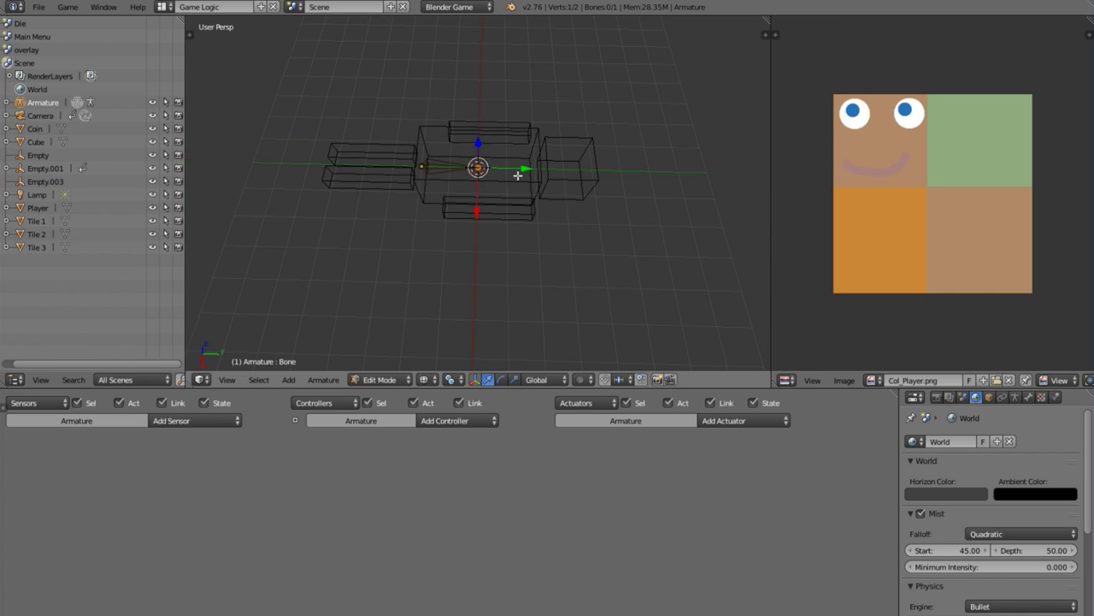
- Extrude a second spine bone from the torso's centre and place its tip at the base of the neck
key("e")
left_click(544, 174)
key("g")
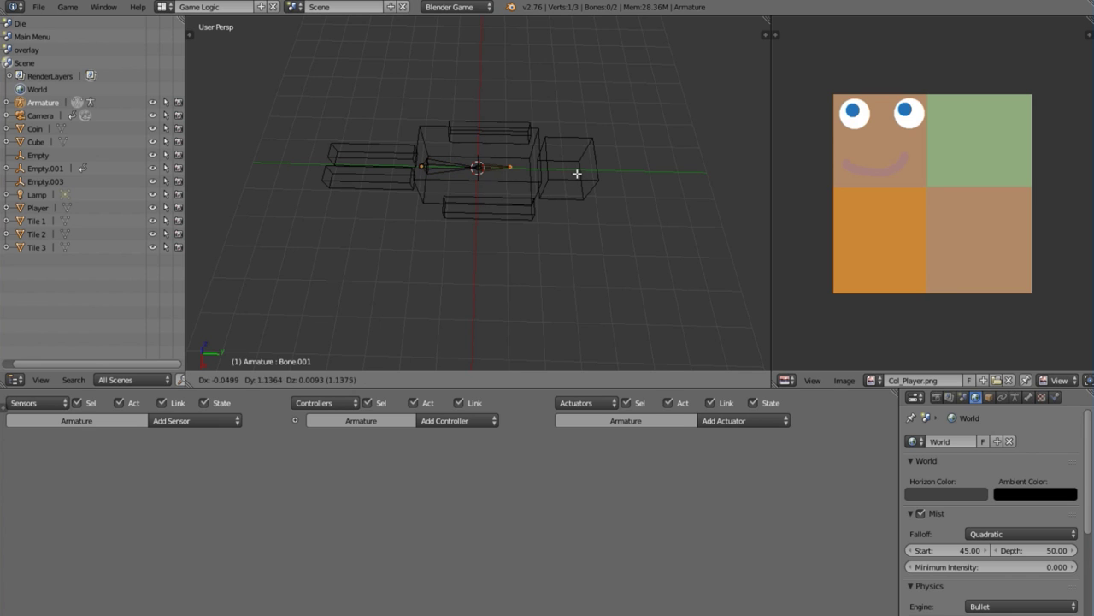
key("x")
left_click(599, 173)
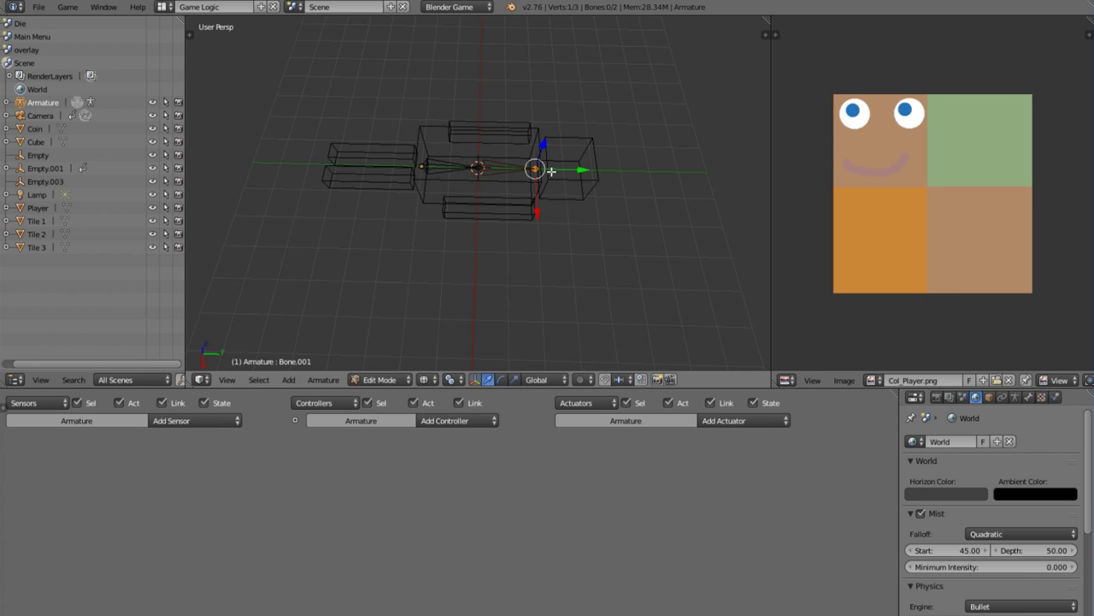
- Through the camera view, duplicate both spine bones in place and try to rotate the copies
middle_click_drag(599, 174, 576, 231)
left_click(228, 379)
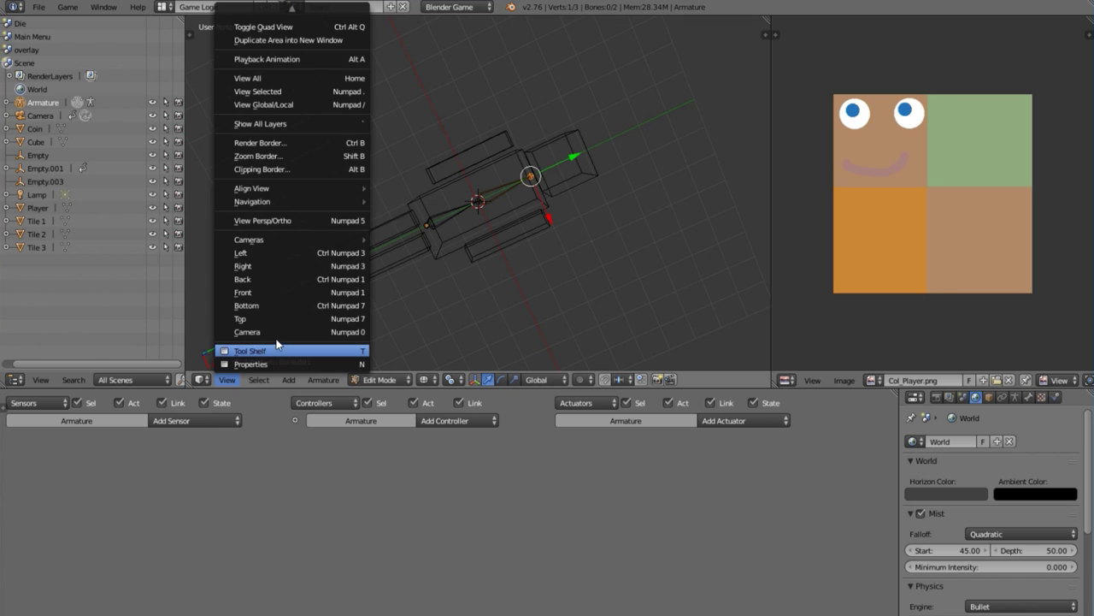
left_click(273, 332)
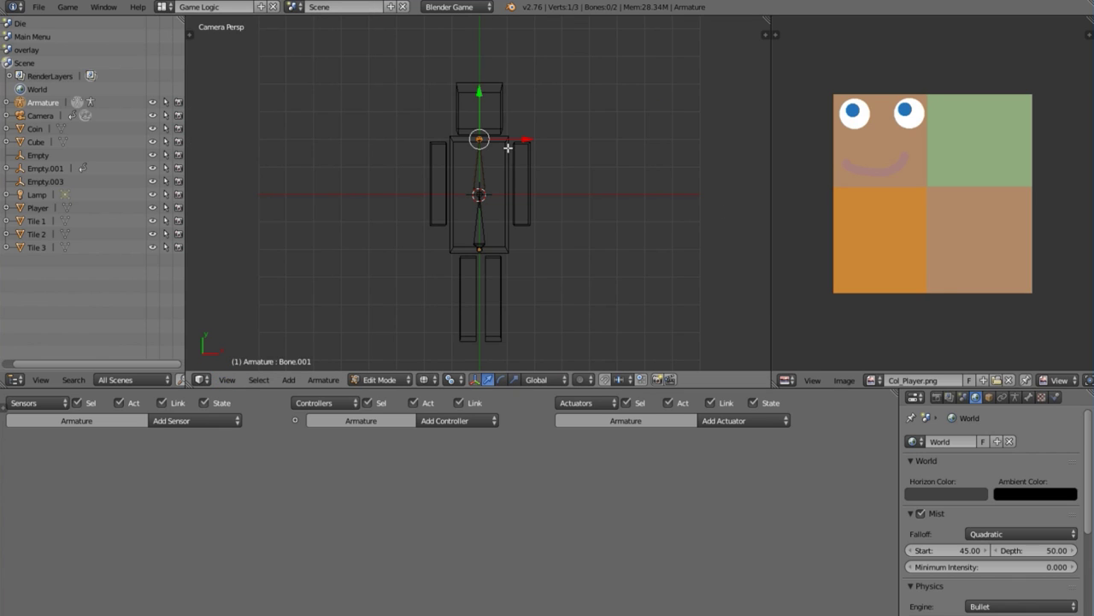
right_click(484, 173)
right_click(487, 224, "shift")
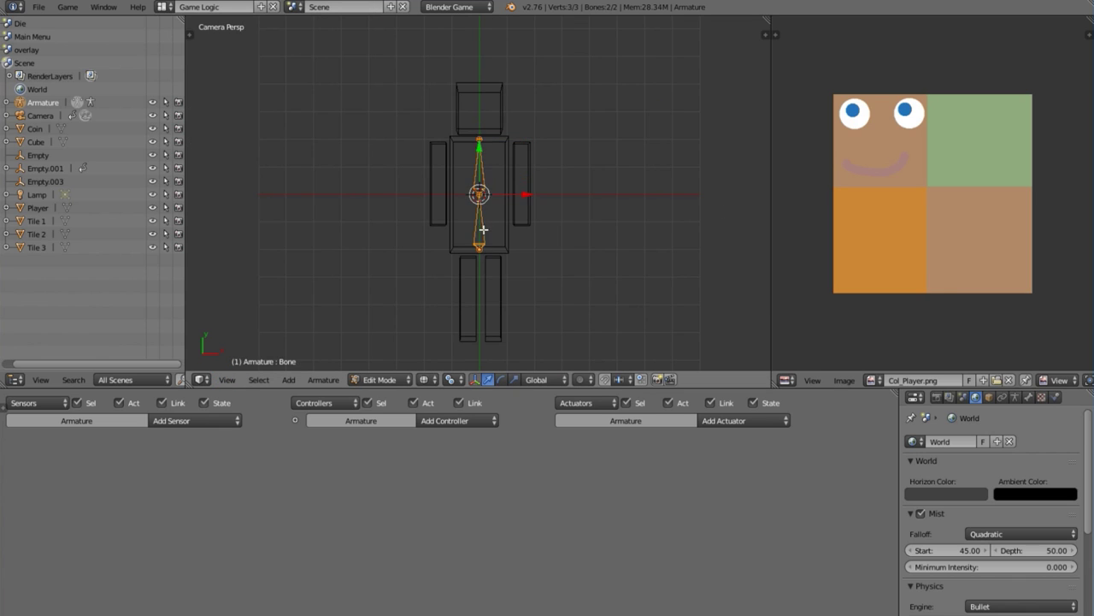
key("shift+d")
right_click(522, 141)
key("r")
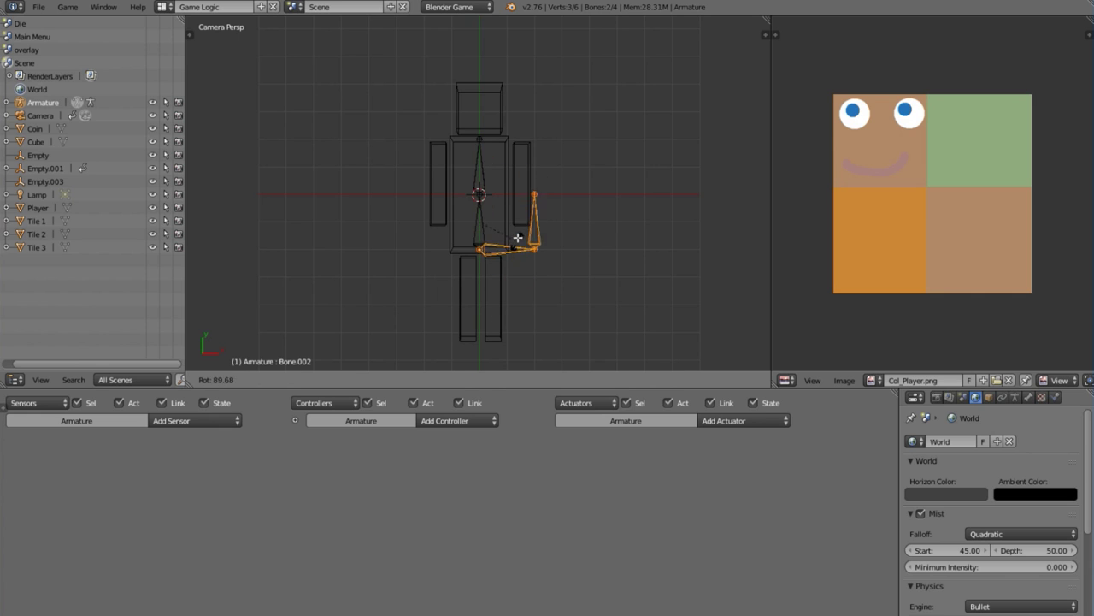
right_click(513, 257)
- Change the pivot point so the duplicated bones turn as one chain, and rotate them half a turn to point downward
left_click(448, 379)
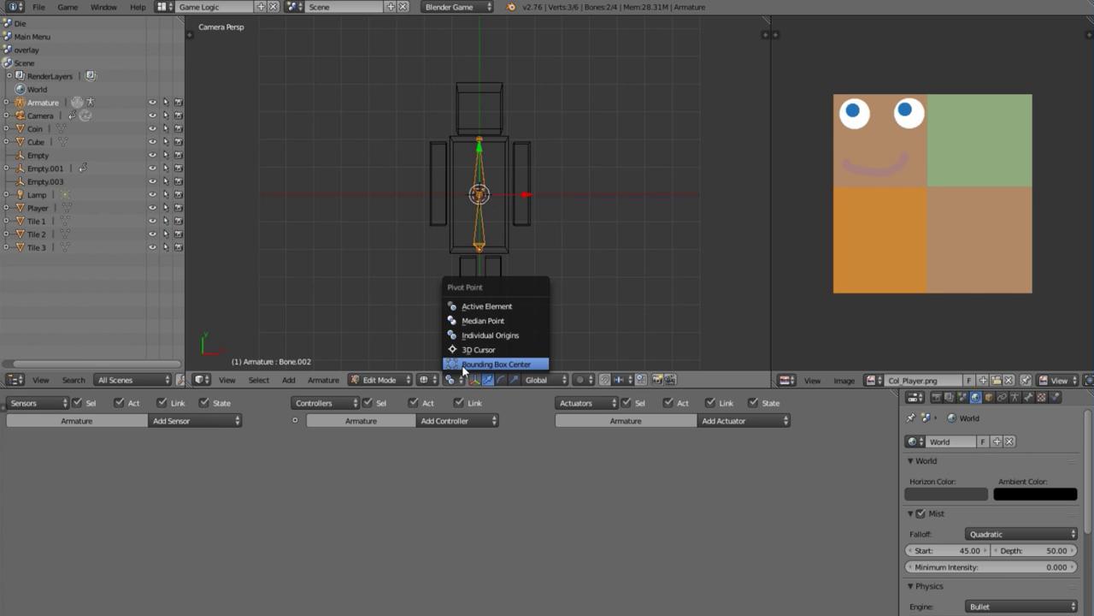
left_click(483, 347)
key("t")
key("t")
key("r")
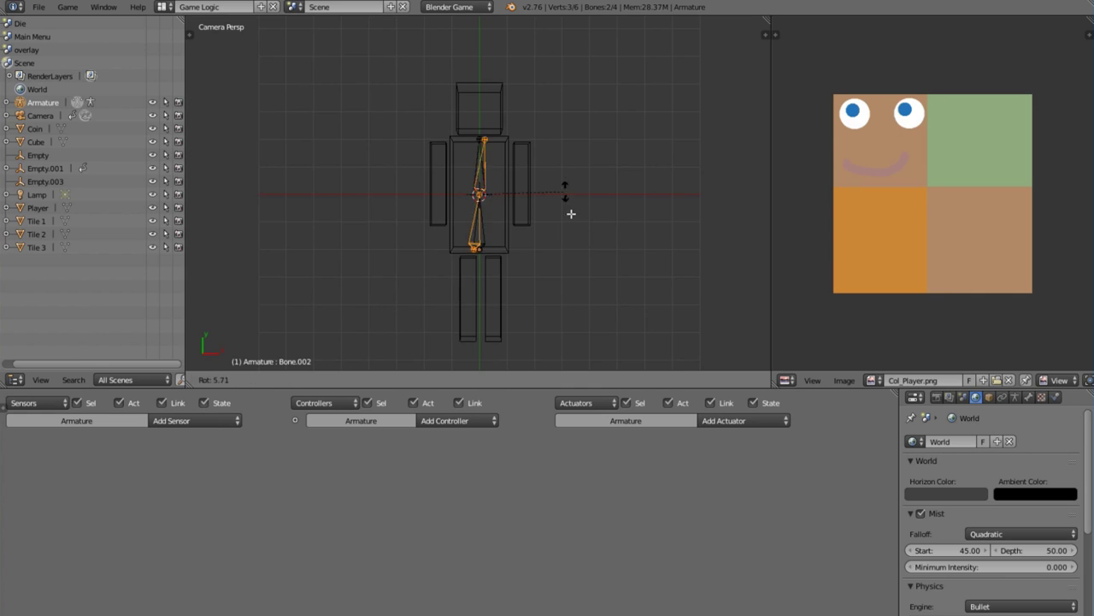
key("Return")
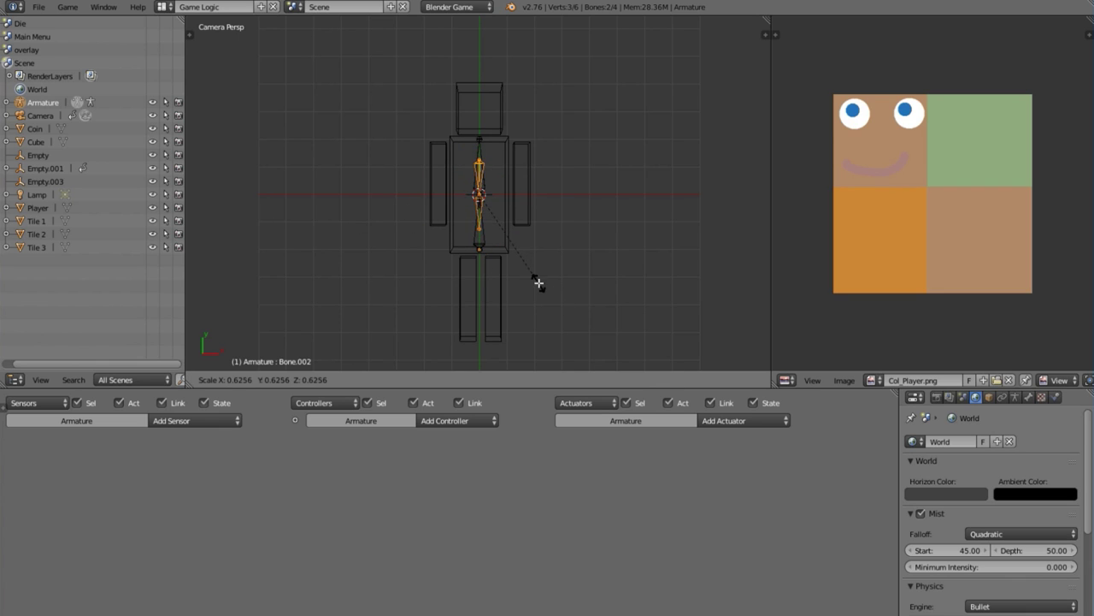
- Fit the shortened bone pair into one arm and place a duplicate along X in the other arm
key("g")
left_click(589, 271)
key("shift+d")
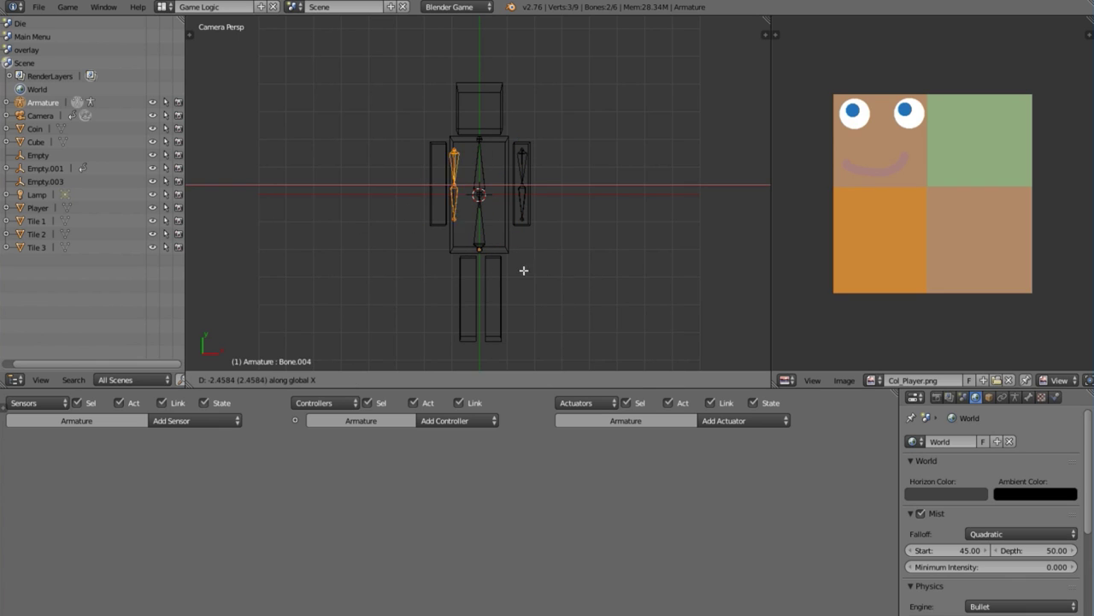
left_click(512, 271)
- Duplicate the arm's bone pair into each leg and nudge the first leg's bones to the middle of the leg
key("shift+d")
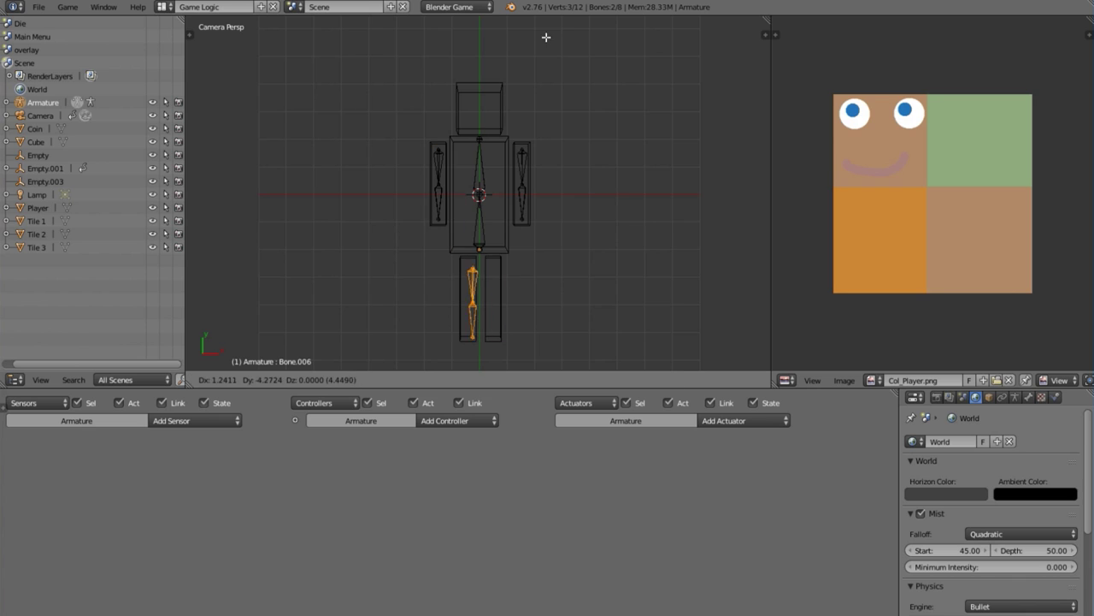
left_click(542, 32)
key("shift+d")
left_click(568, 32)
key("a")
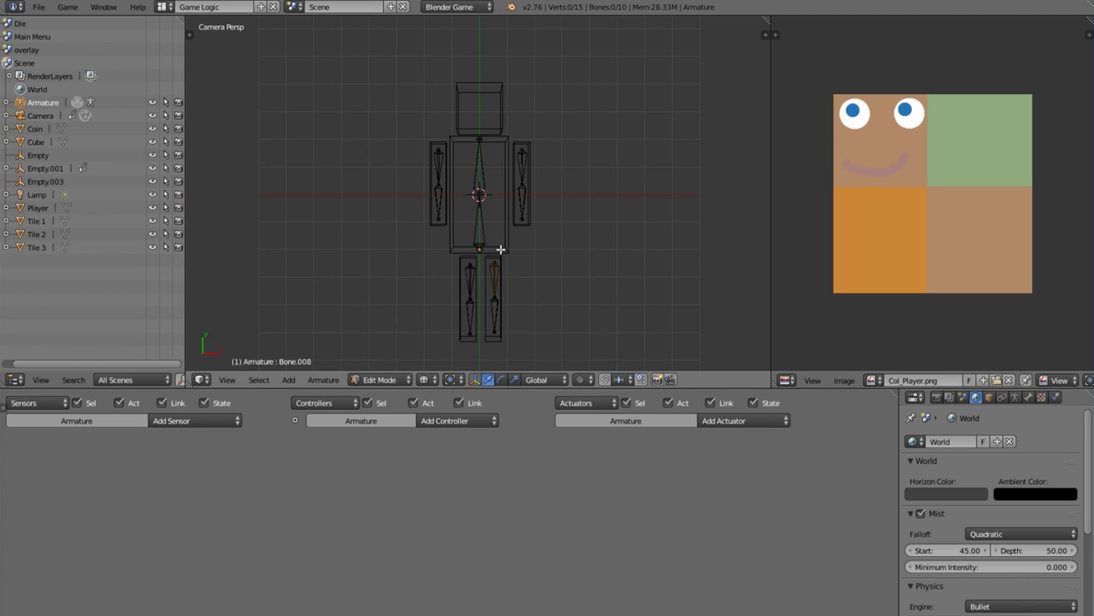
key("l")
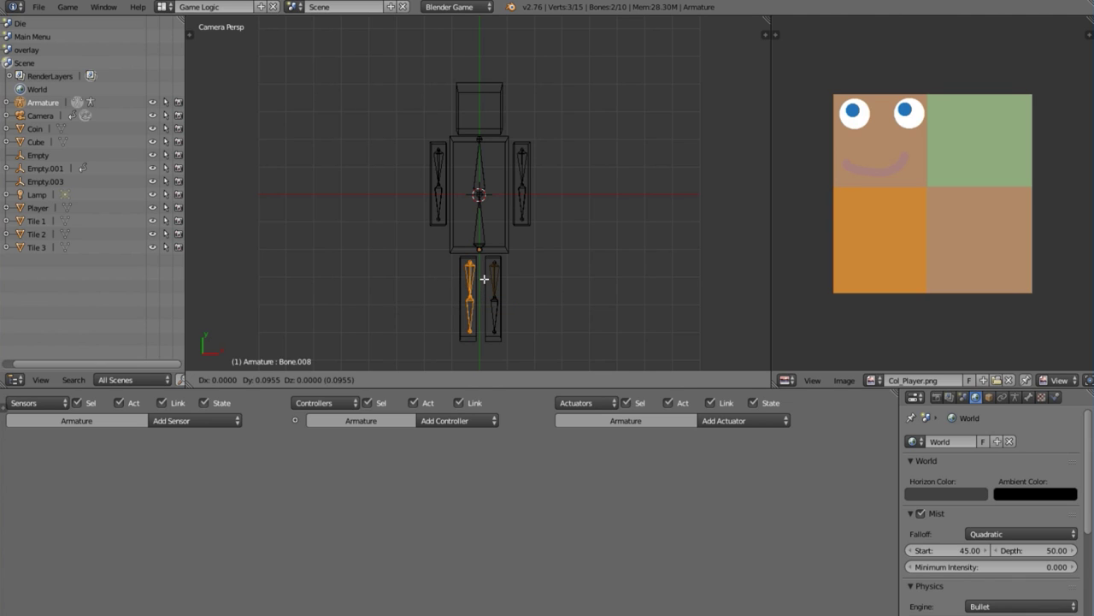
right_click(484, 282)
- Extrude a head bone along Y from the upper spine bone's tip to the top of the head
right_click(479, 135)
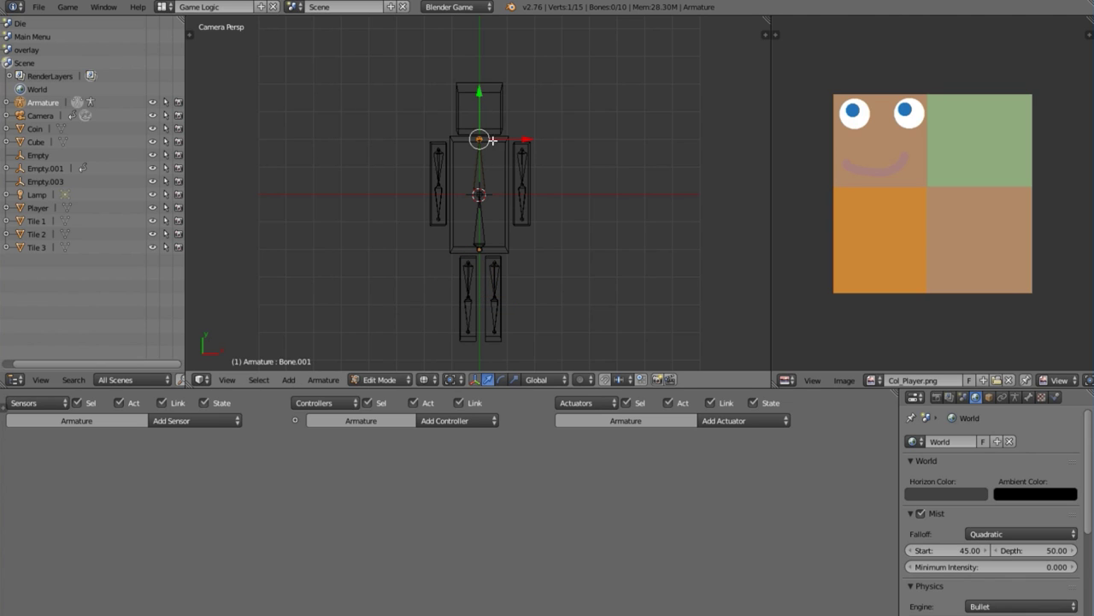
key("g")
right_click(481, 98)
key("e")
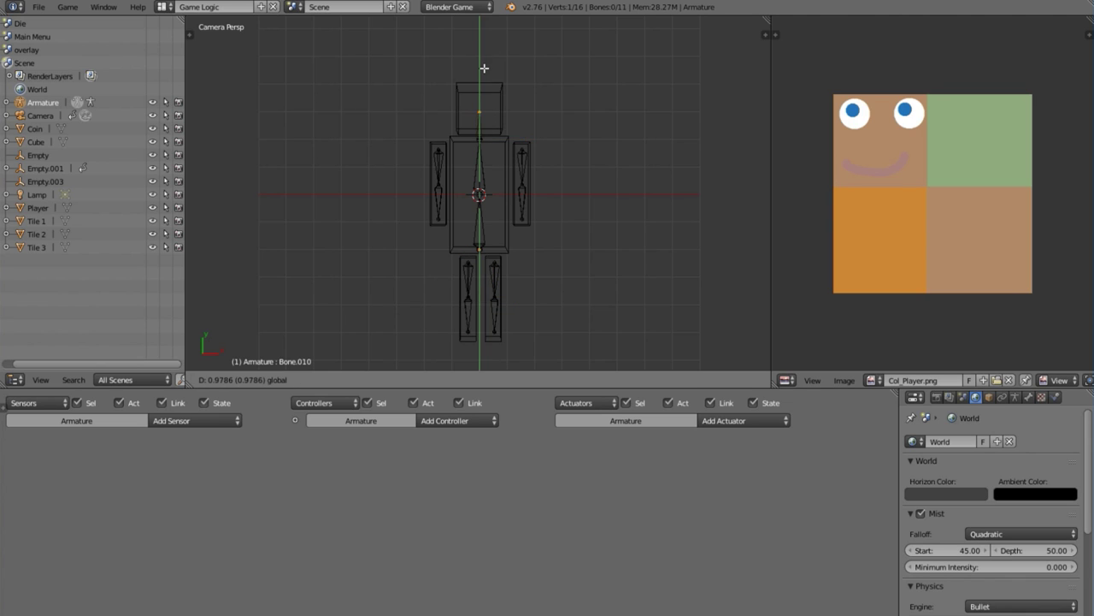
left_click(493, 42)
- Clear the parent of the head bone to detach it from the spine
right_click(479, 138)
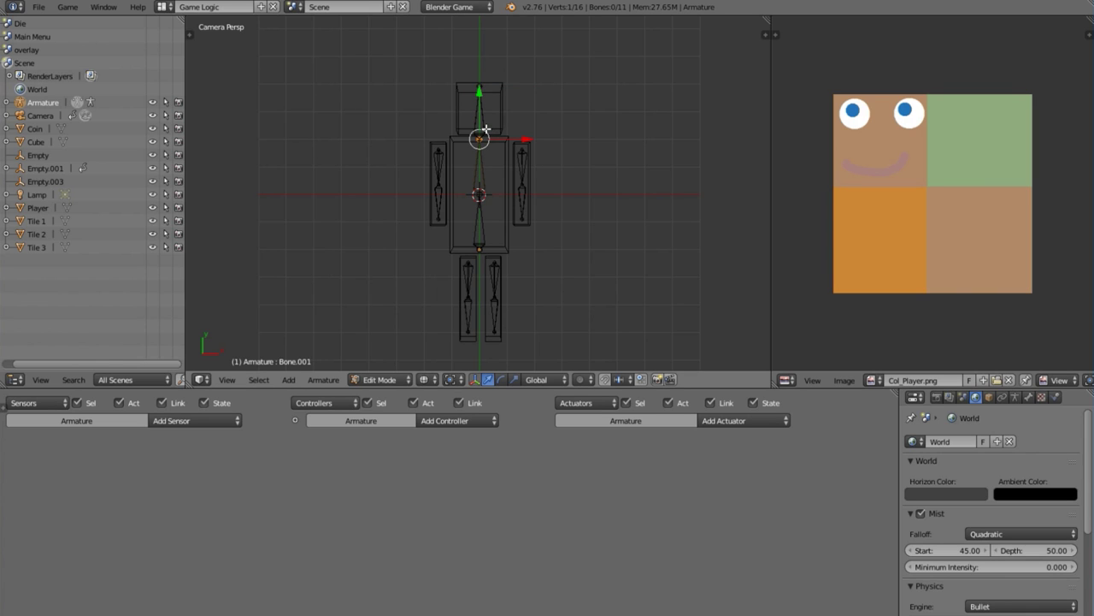
key("alt+p")
left_click(485, 129)
right_click(477, 116)
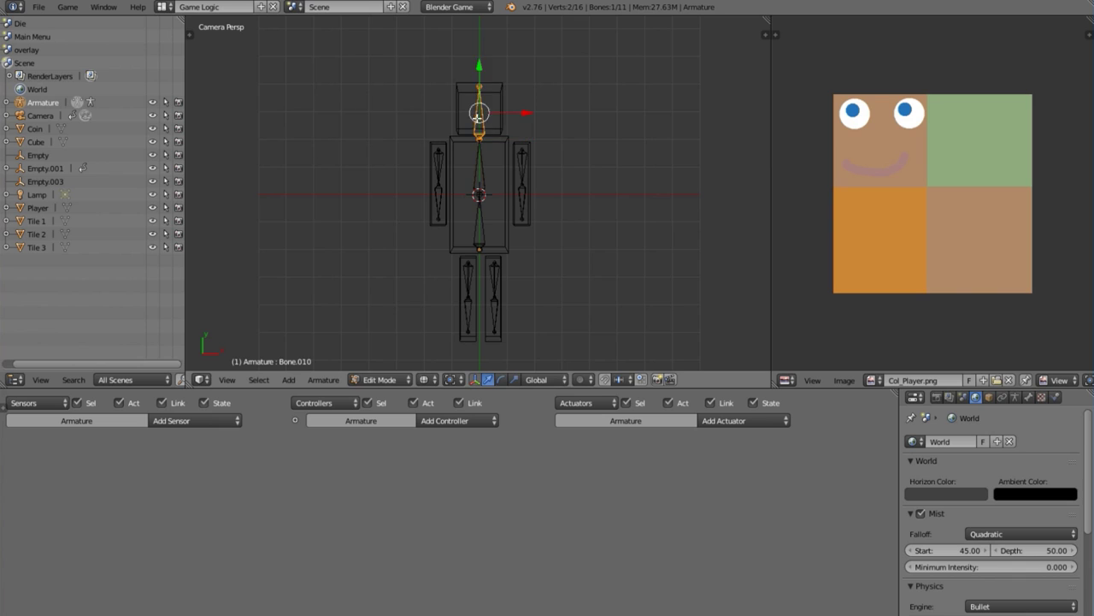
key("g")
key("Escape")
key("alt+p")
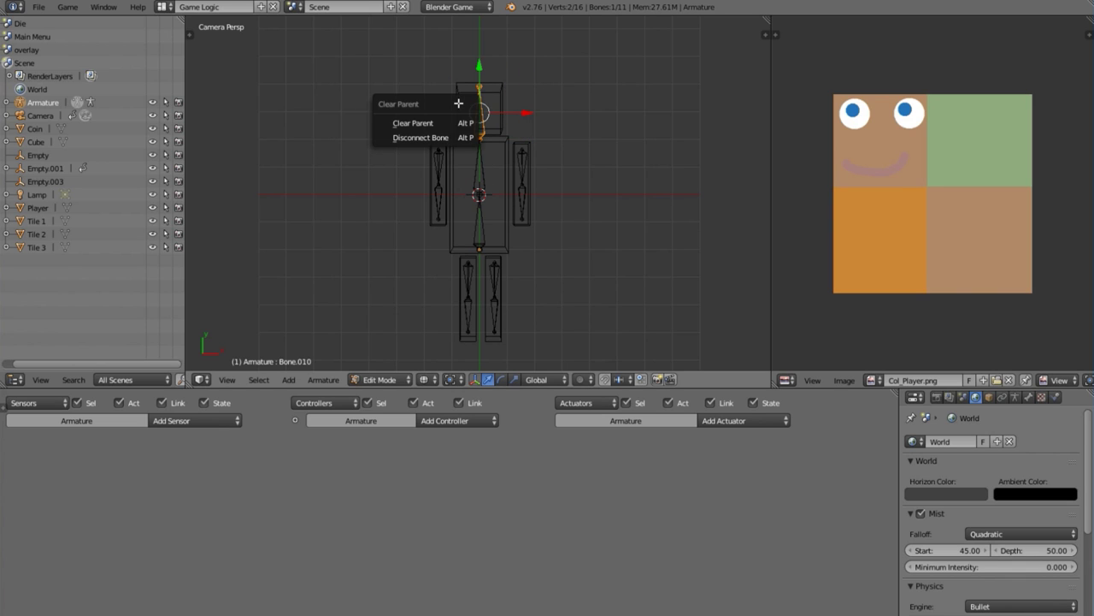
left_click(440, 123)
- Test moving the detached head bone, and parent it to the upper spine bone with Keep Offset
key("g")
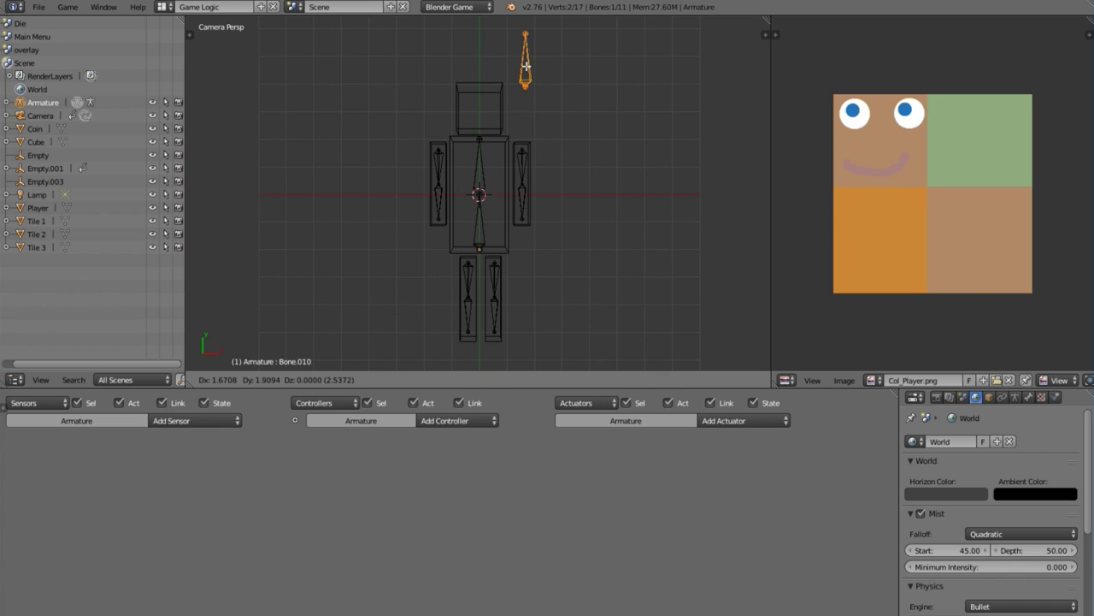
key("Escape")
right_click(481, 171, "shift")
key("ctrl+p")
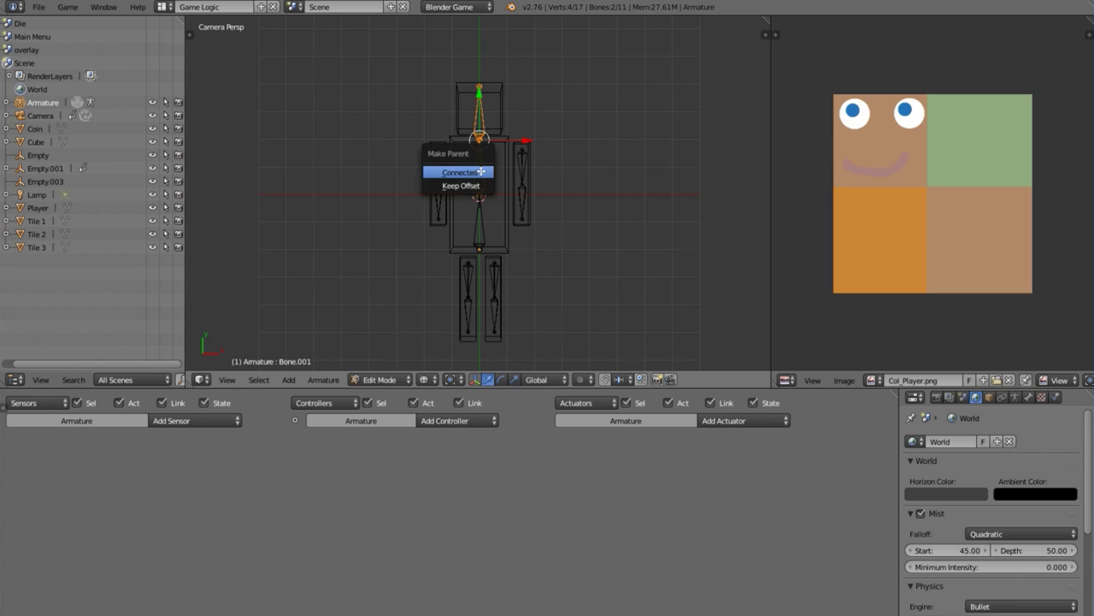
left_click(484, 179)
- Scale down the head bone and move it so it sits inside the head with a gap above the spine
right_click(481, 108)
key("s")
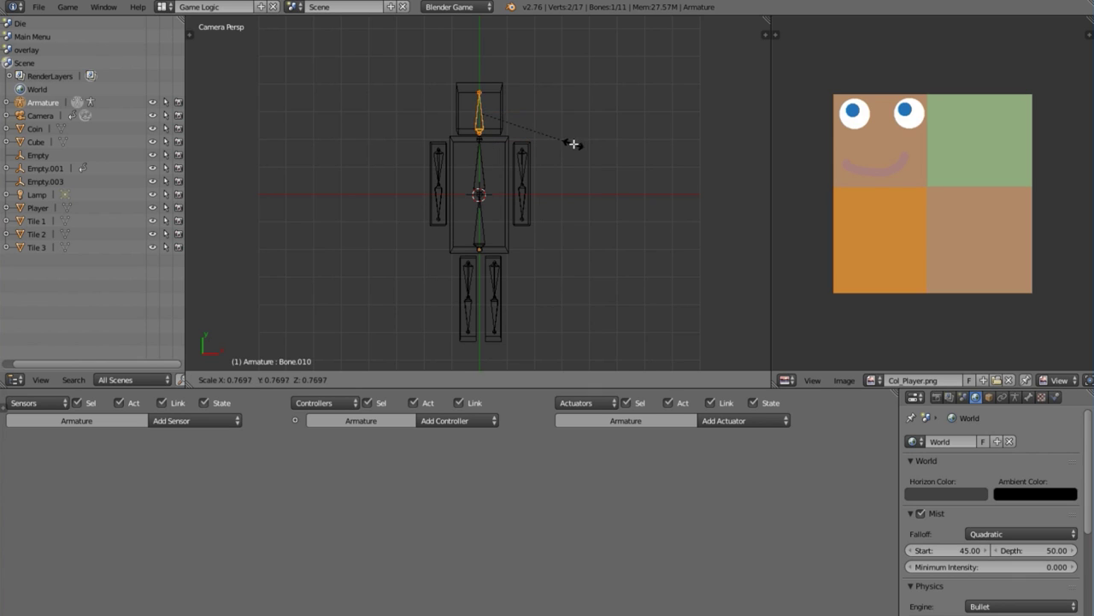
key("Escape")
key("s")
key("g")
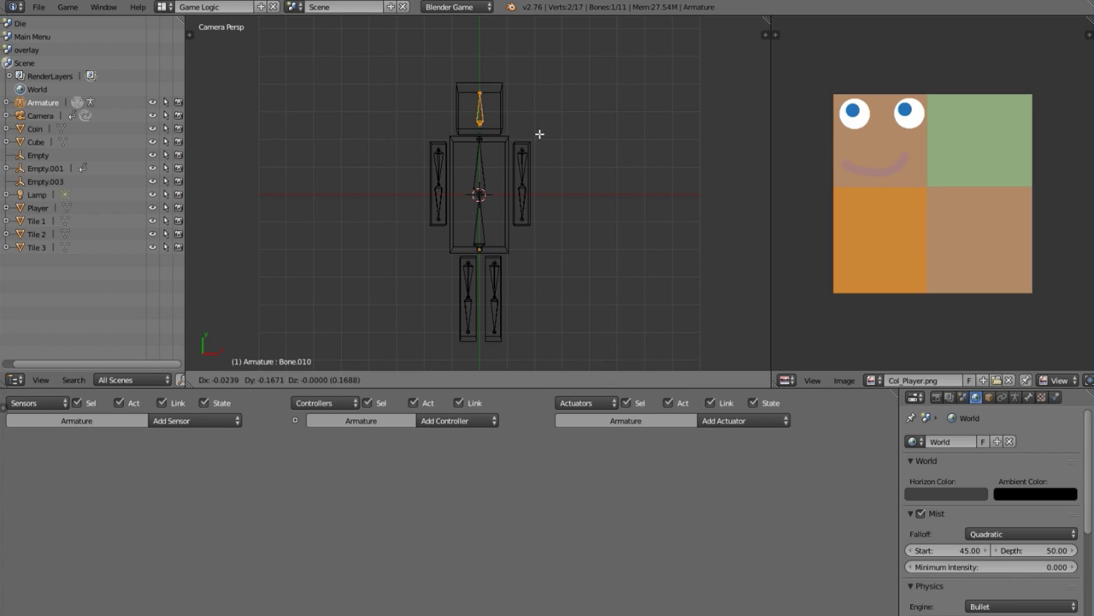
left_click(539, 134)
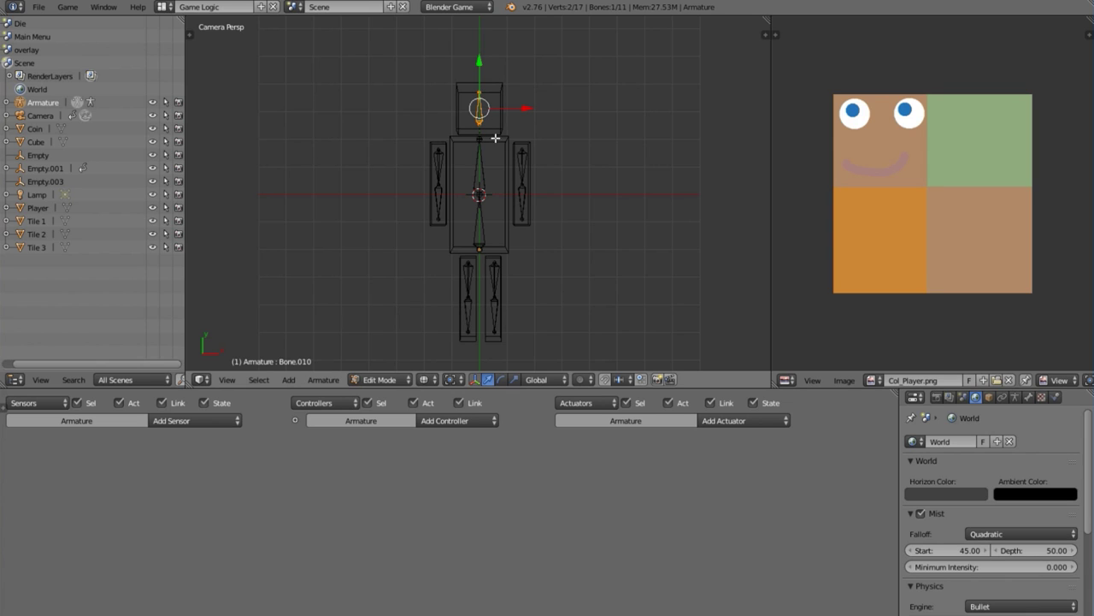
- Parent both upper arm bones to the upper spine bone with Keep Offset
right_click(441, 203)
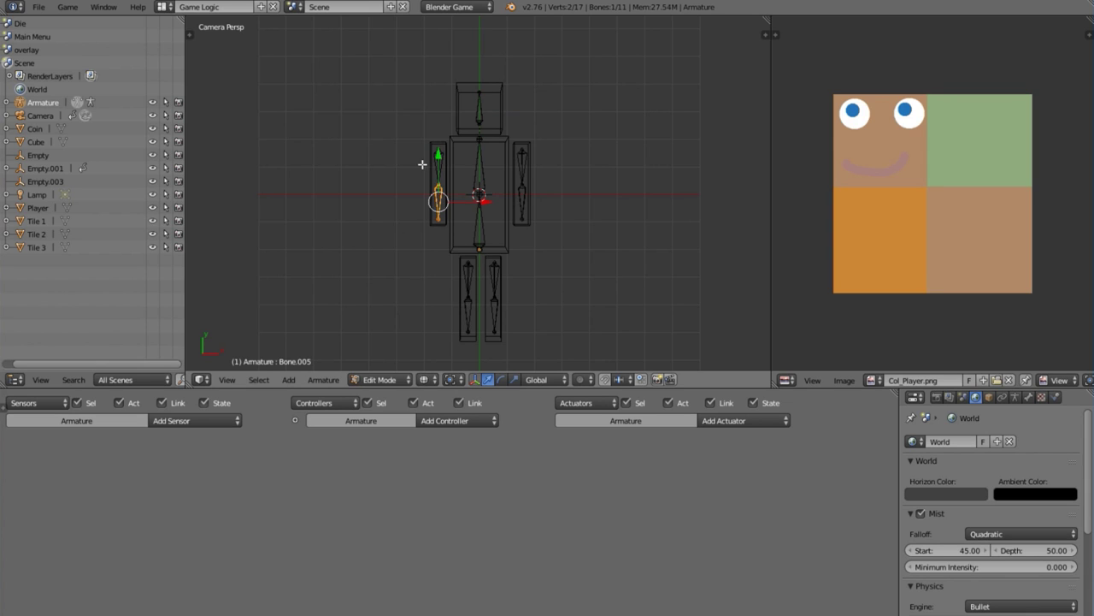
right_click(475, 160, "shift")
key("ctrl+p")
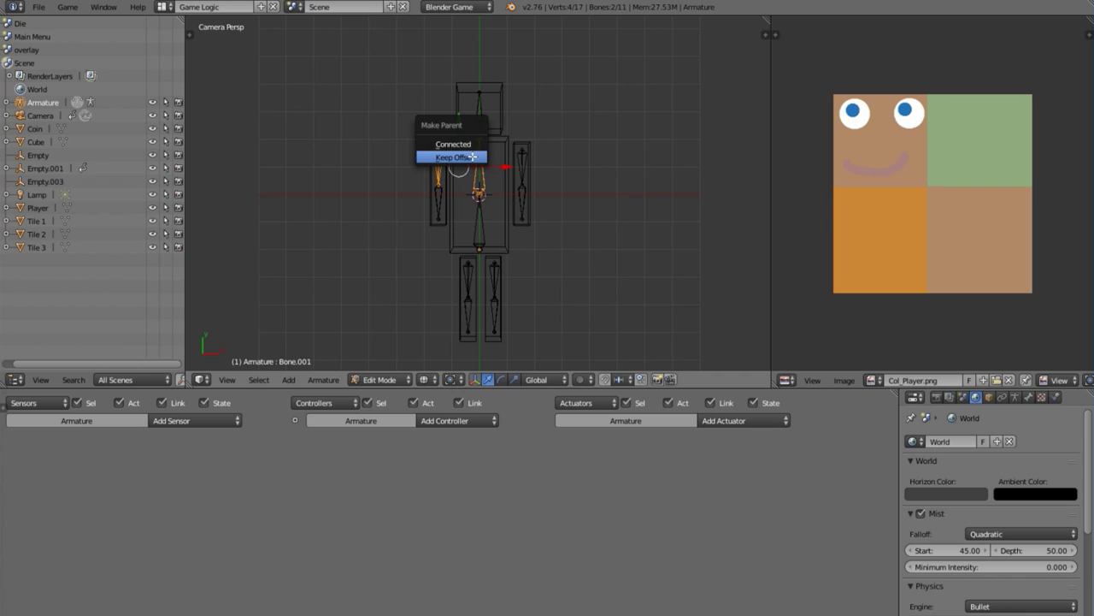
left_click(472, 156)
right_click(525, 159)
right_click(481, 152, "shift")
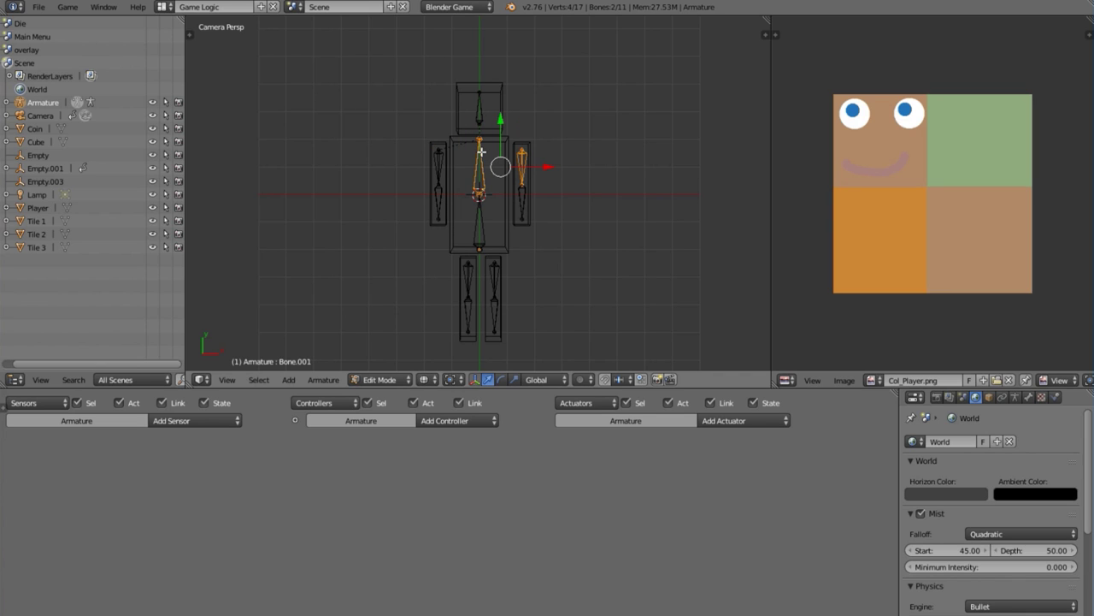
key("ctrl+p")
left_click(484, 154)
right_click(479, 138)
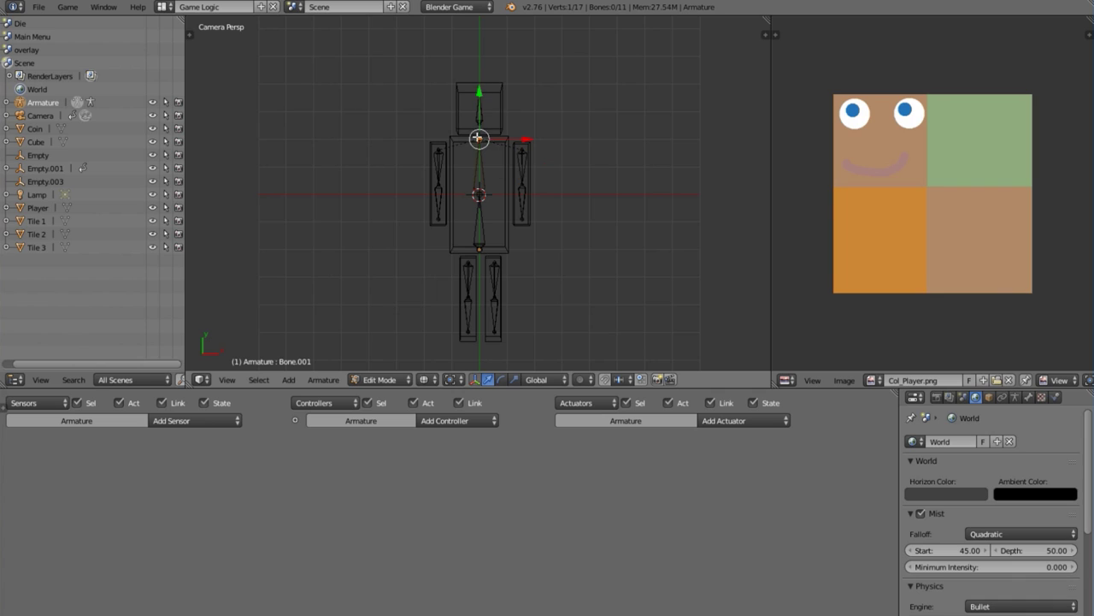
right_click(521, 173)
right_click(475, 160)
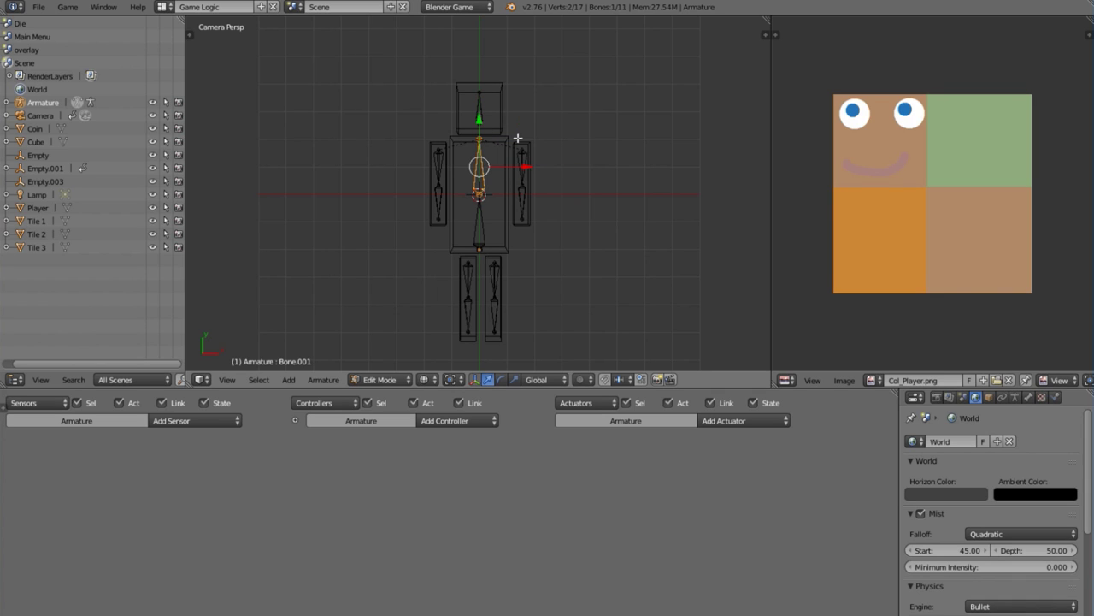
- Parent both upper leg bones to the lower spine bone with Keep Offset
right_click(482, 239)
right_click(496, 274)
right_click(466, 270, "shift")
right_click(477, 230, "shift")
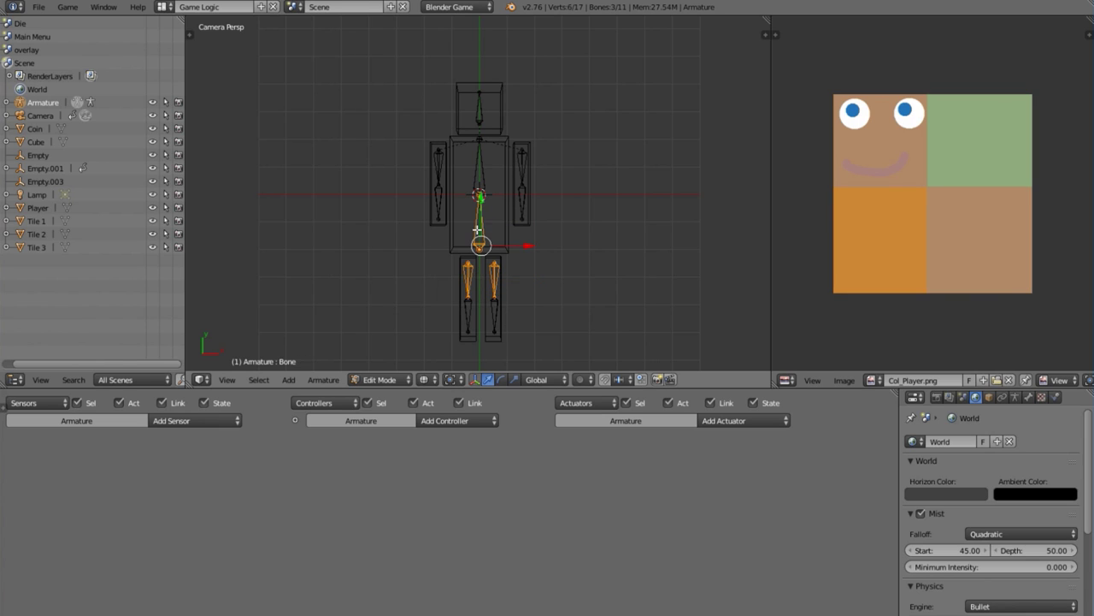
key("ctrl+p")
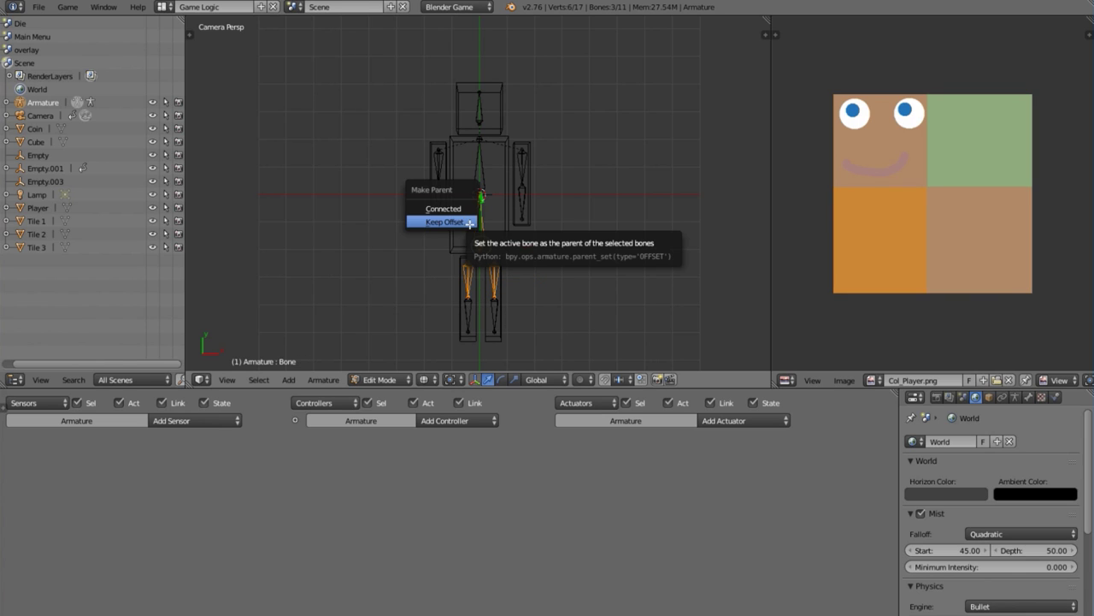
left_click(470, 222)
- Test the lower spine bone and the +X side upper leg bone with trial rotations in Pose Mode
right_click(485, 223)
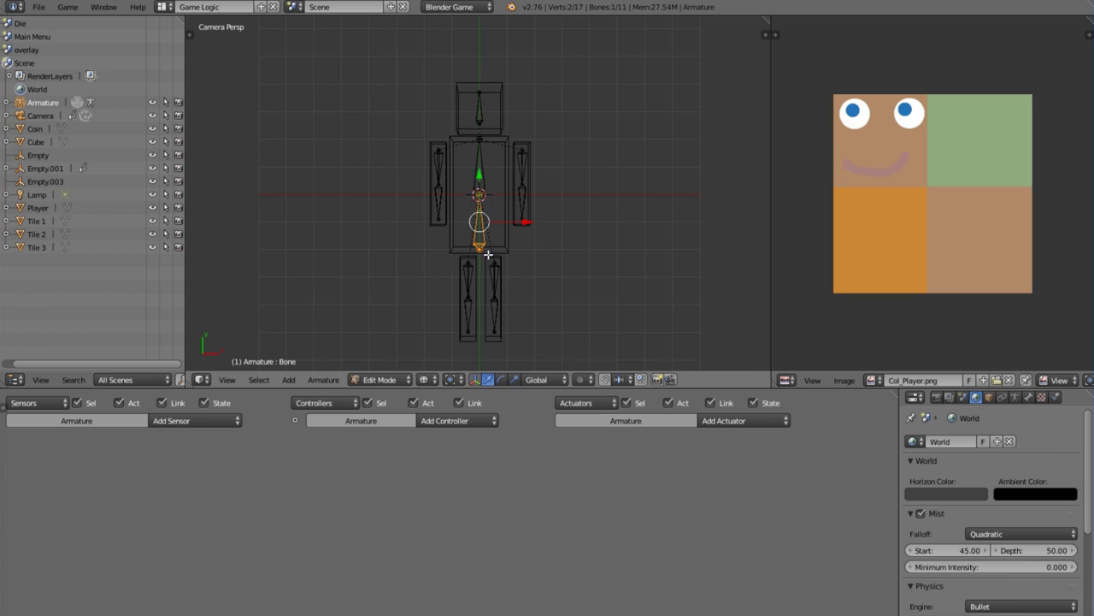
key("ctrl+Tab")
key("r")
key("Escape")
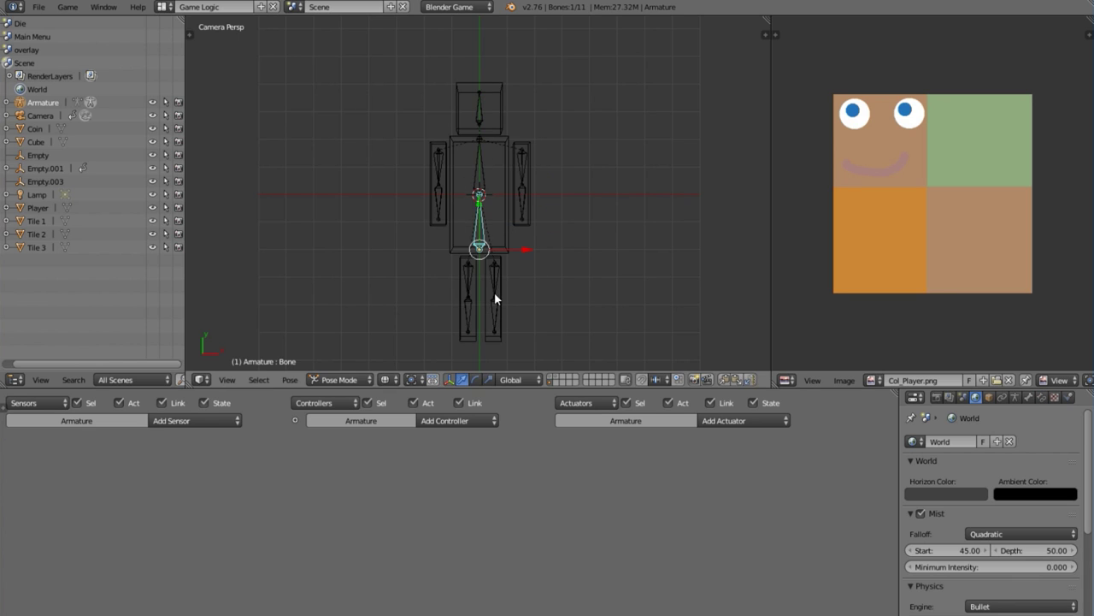
right_click(494, 292)
key("r")
key("Escape")
key("r")
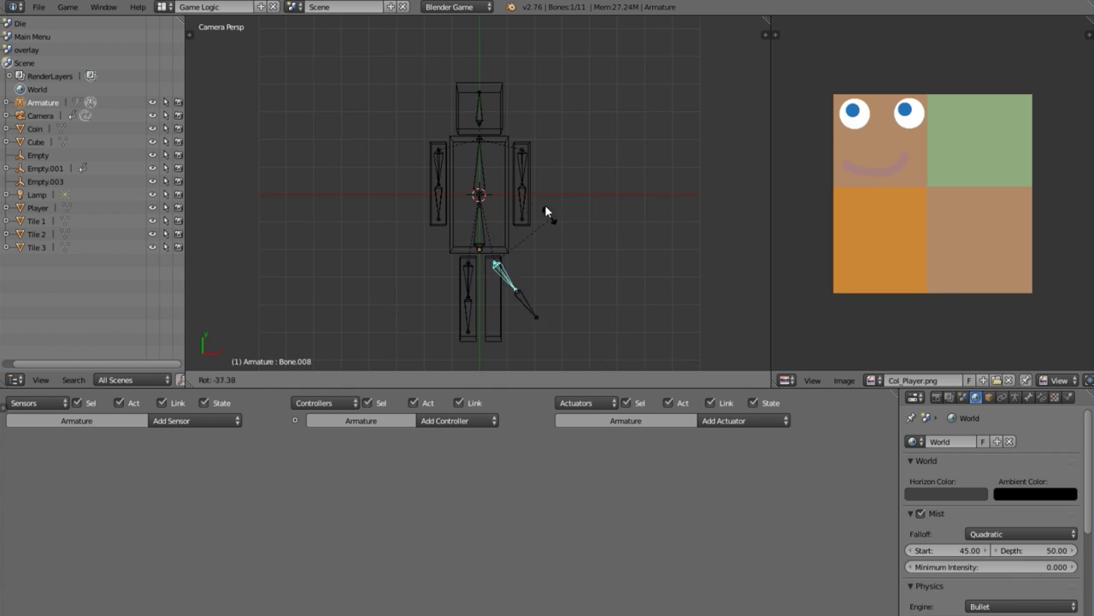
key("Escape")
- Test the bone hierarchy with trial rotations of the +X side upper arm bone and the upper spine bone
right_click(521, 178)
key("r")
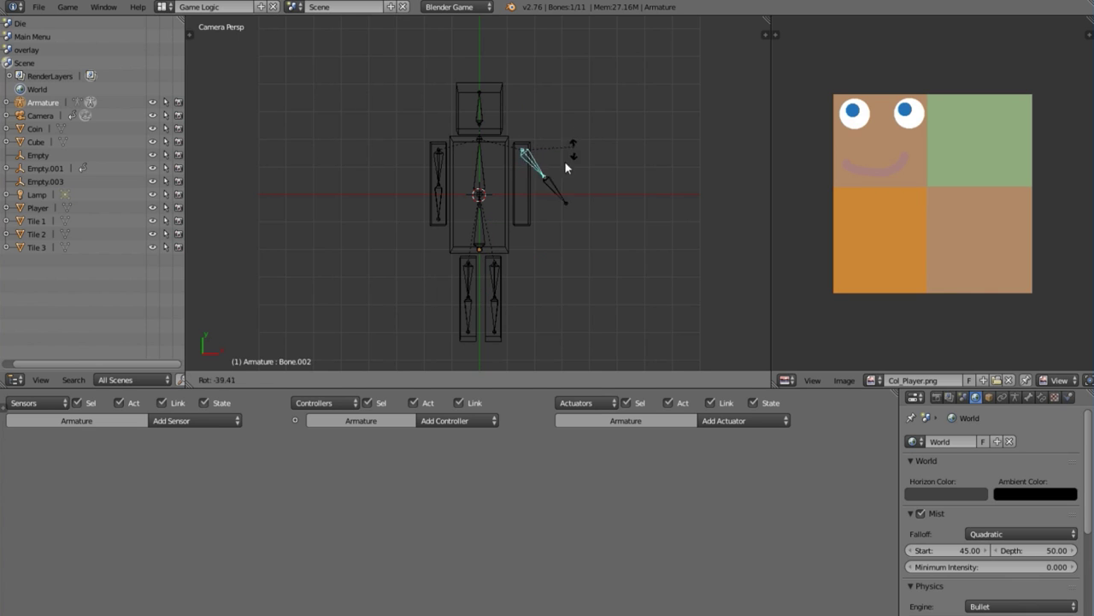
key("Escape")
right_click(482, 168)
key("r")
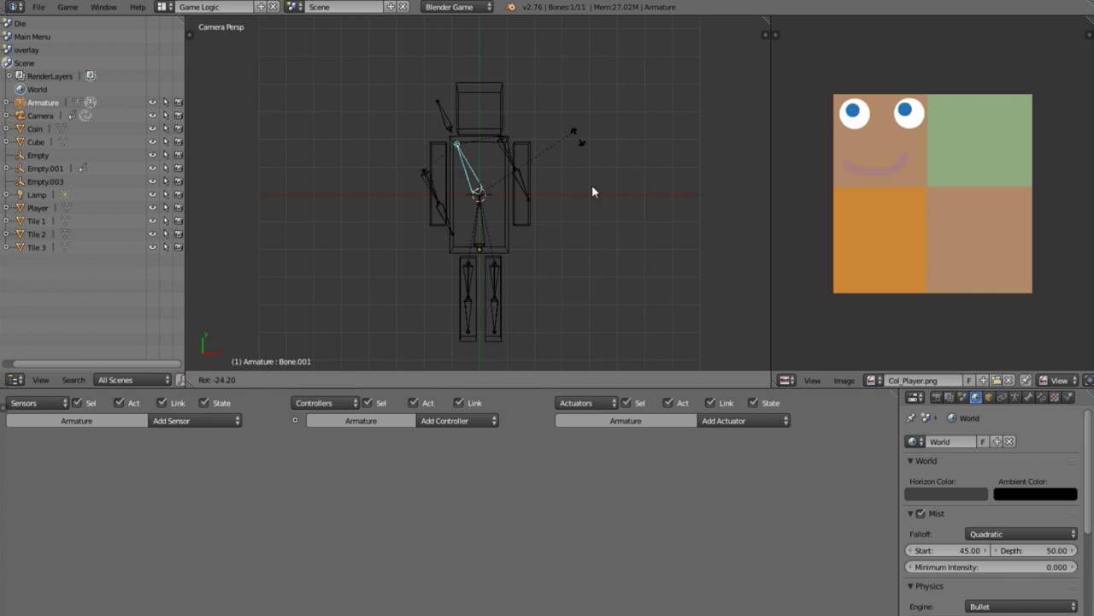
key("Escape")
key("r")
key("r")
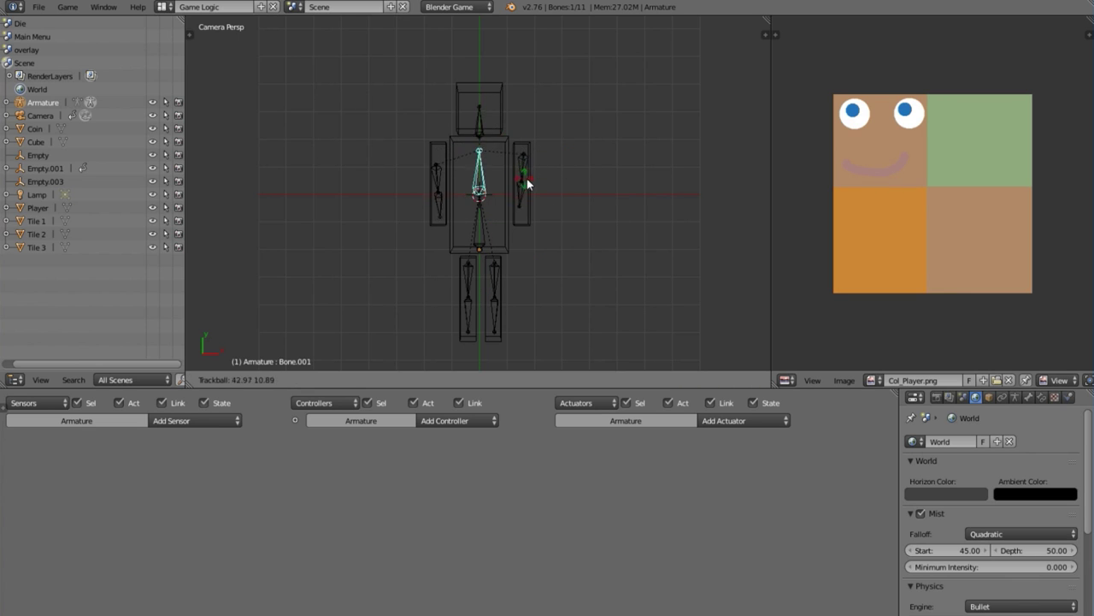
key("Escape")
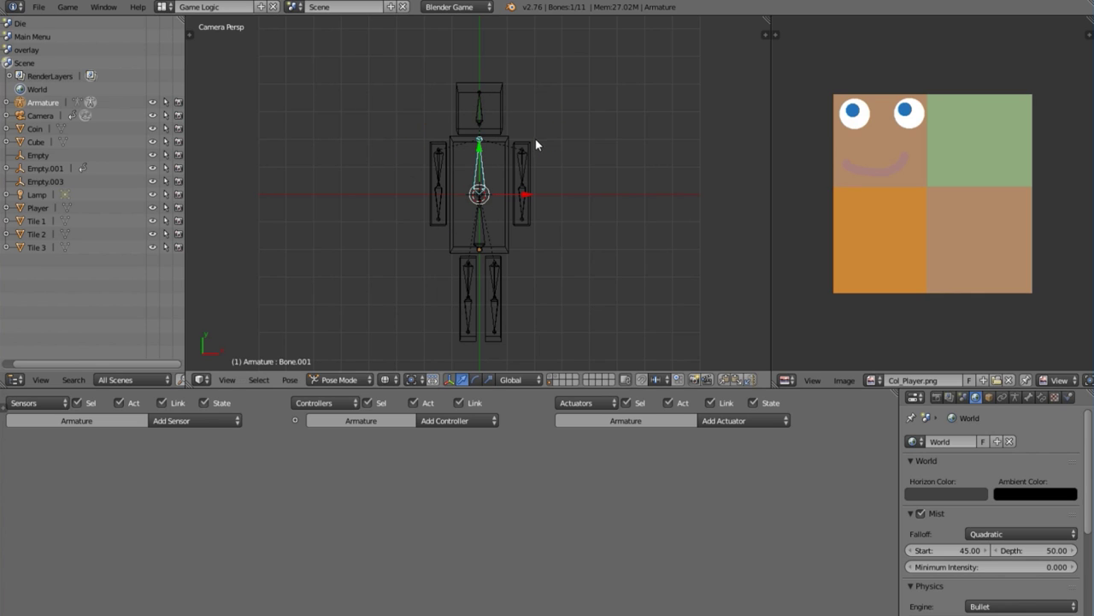
- In Object Mode, clear existing parents with Keep Transformation and parent the character mesh to the armature With Automatic Weights
key("Tab")
key("ctrl+Tab")
key("ctrl+Tab")
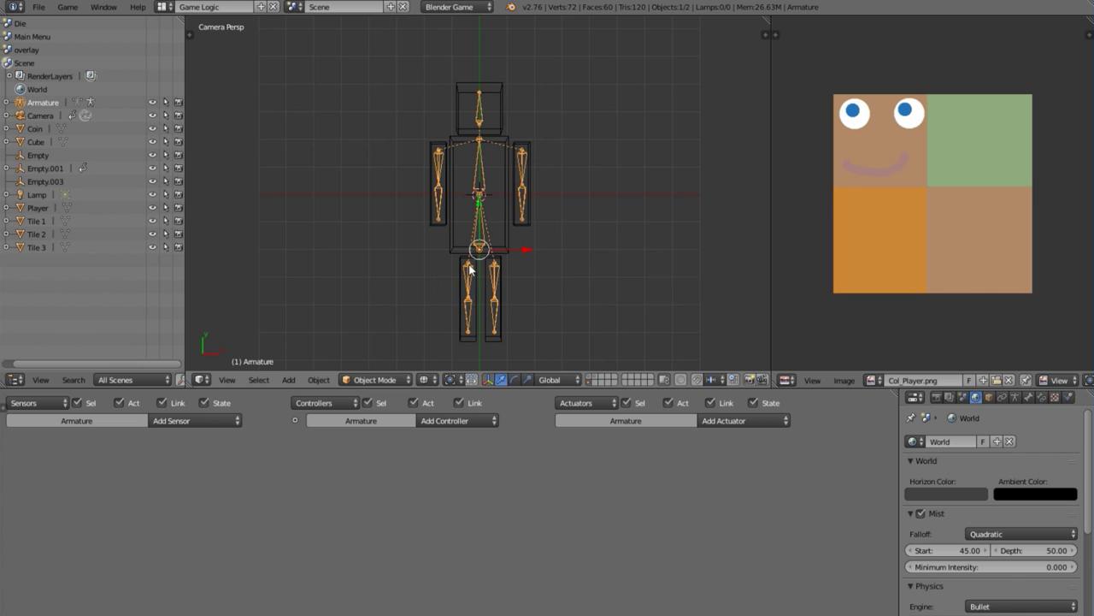
right_click(506, 246, "shift")
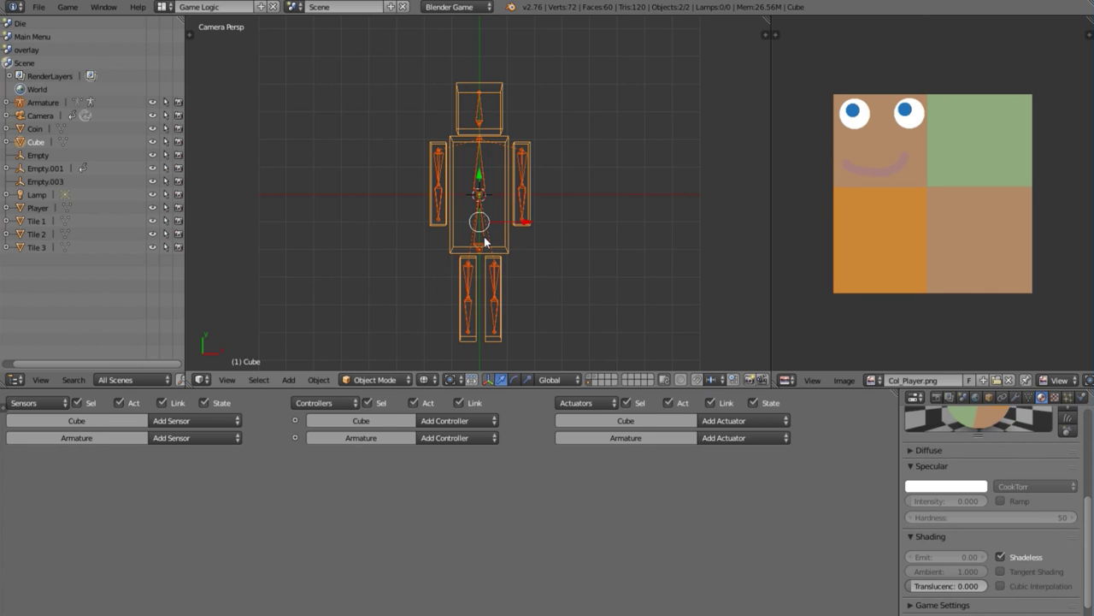
right_click(484, 236, "shift")
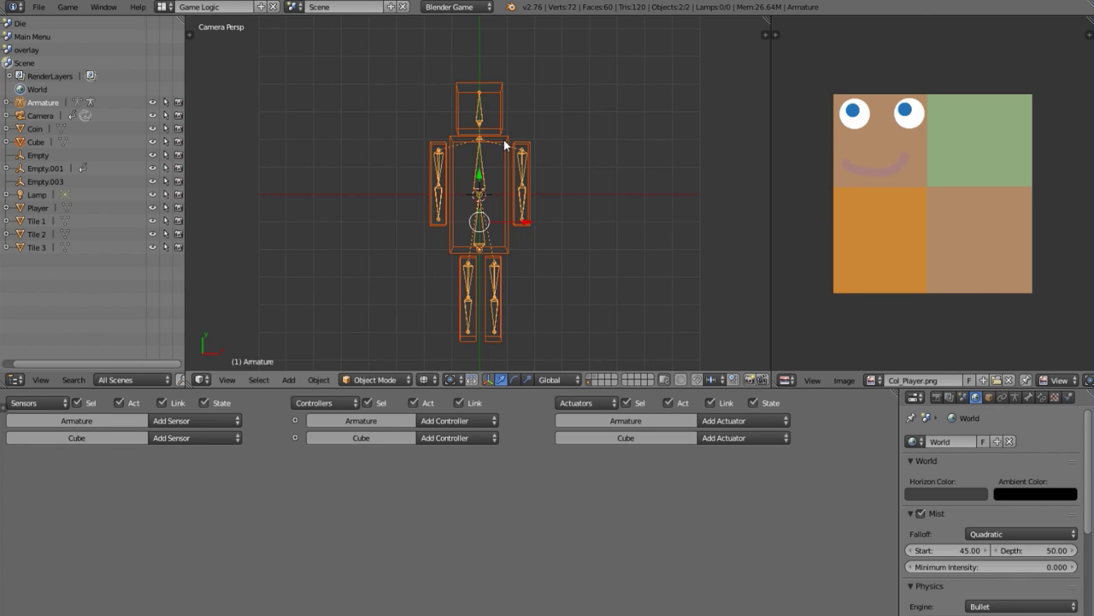
key("p")
key("Escape")
key("alt+p")
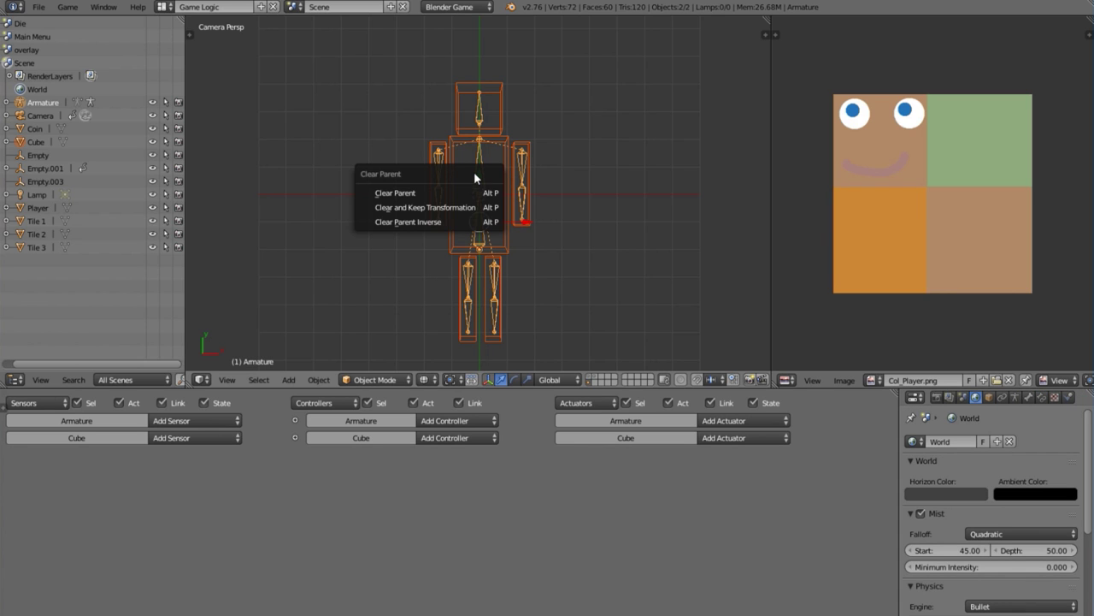
left_click(472, 209)
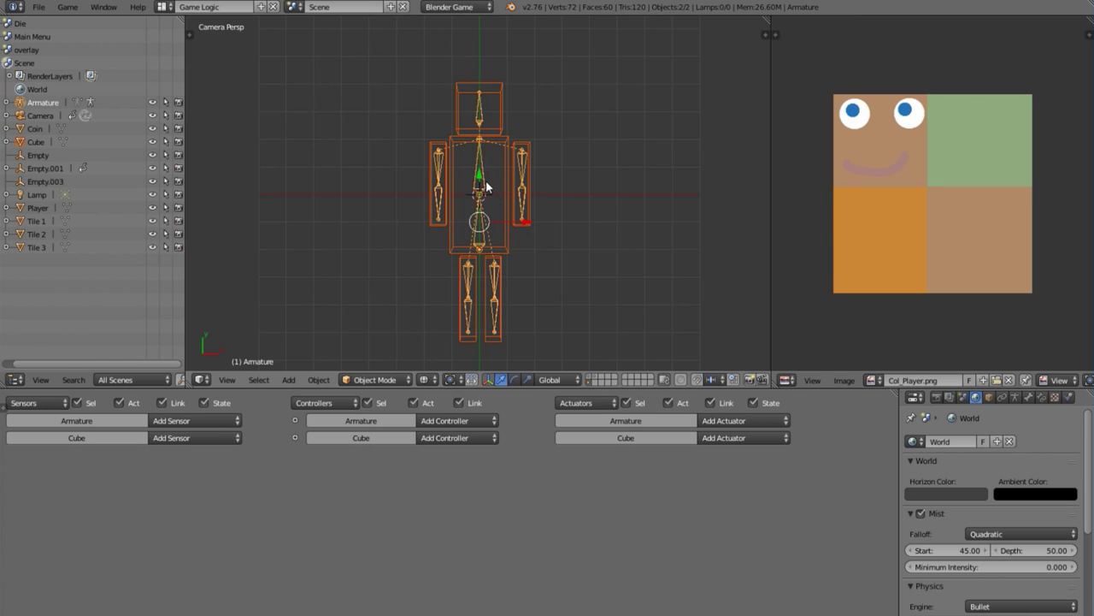
key("ctrl+p")
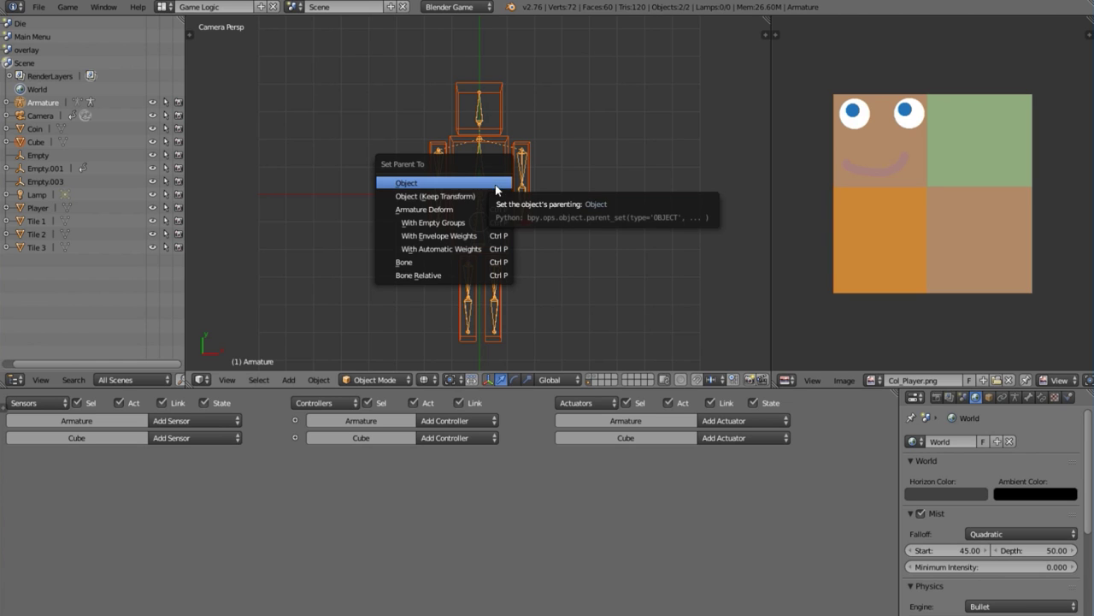
left_click(442, 248)
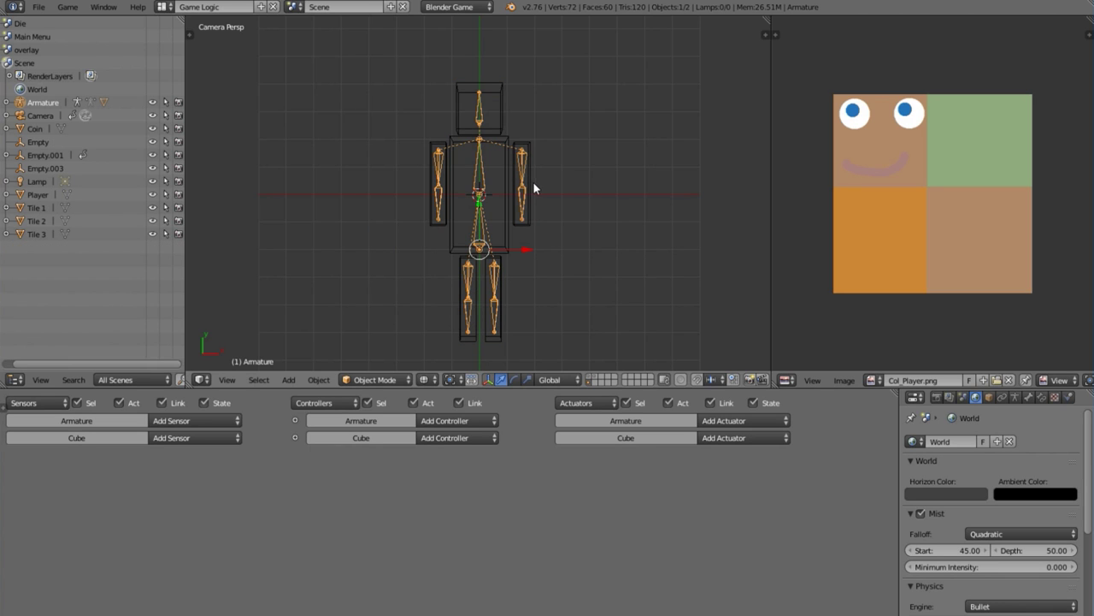
- In Pose Mode, test the mesh deformation with trial rotations of both upper arm bones and the upper spine bone
key("ctrl+Tab")
right_click(523, 181)
key("r")
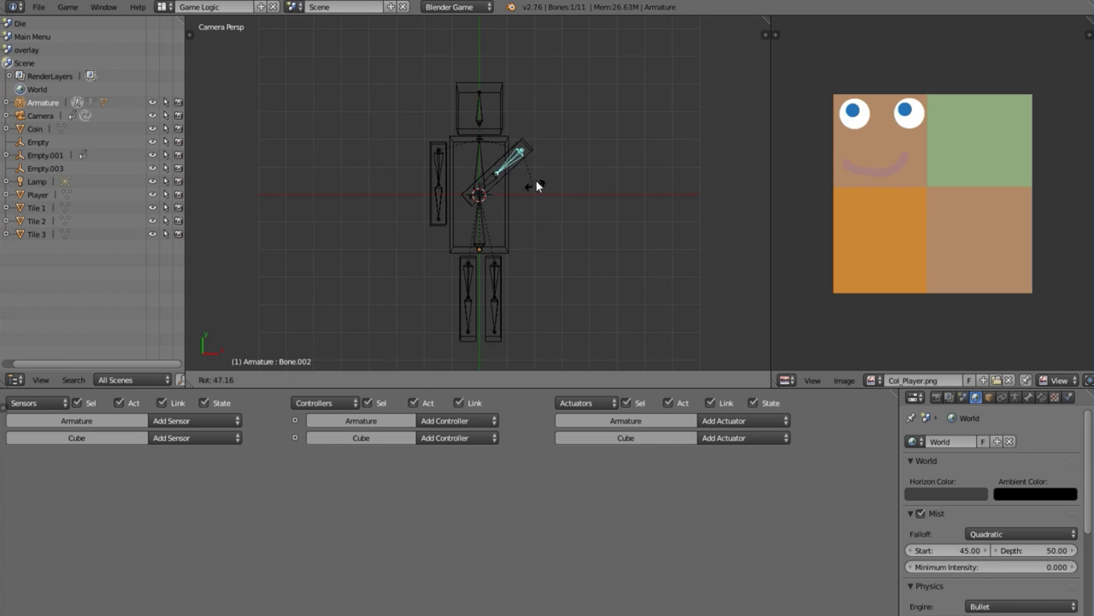
key("Escape")
right_click(435, 166)
key("r")
key("Escape")
right_click(481, 180)
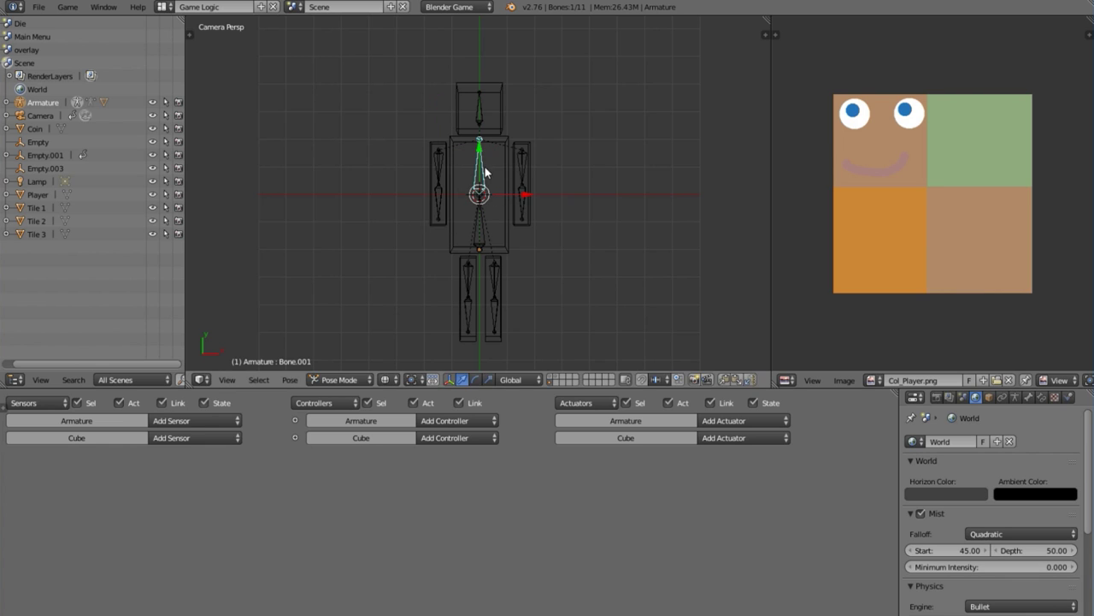
key("r")
key("r")
key("Escape")
- Test the mesh deformation with trial rotations of the lower spine bone and the +X side upper and lower leg bones
right_click(476, 243)
key("r")
key("r")
key("Escape")
right_click(493, 272)
key("r")
key("r")
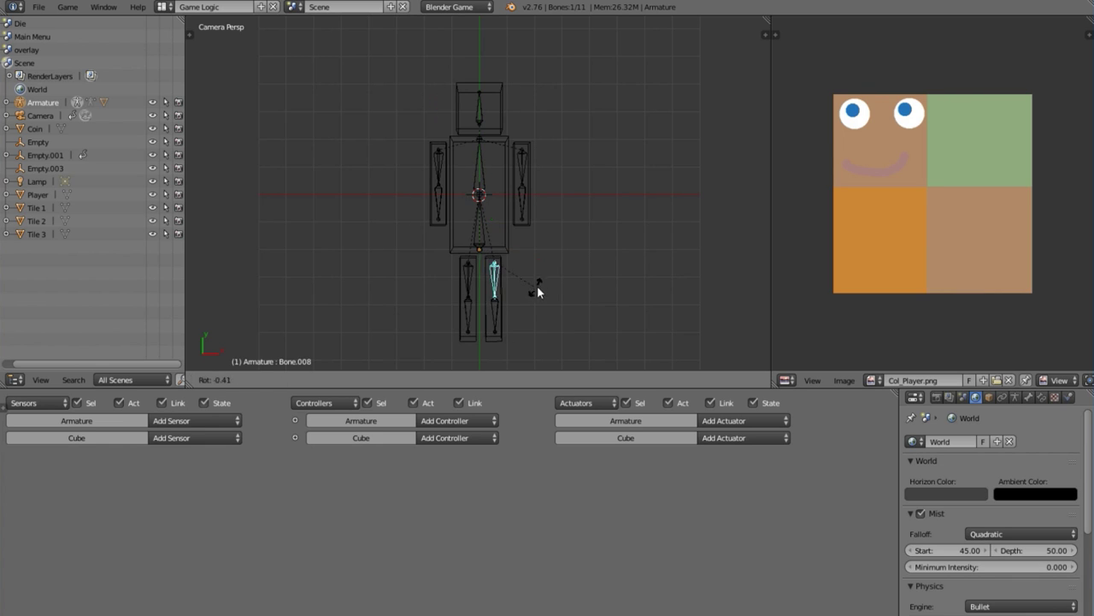
key("Escape")
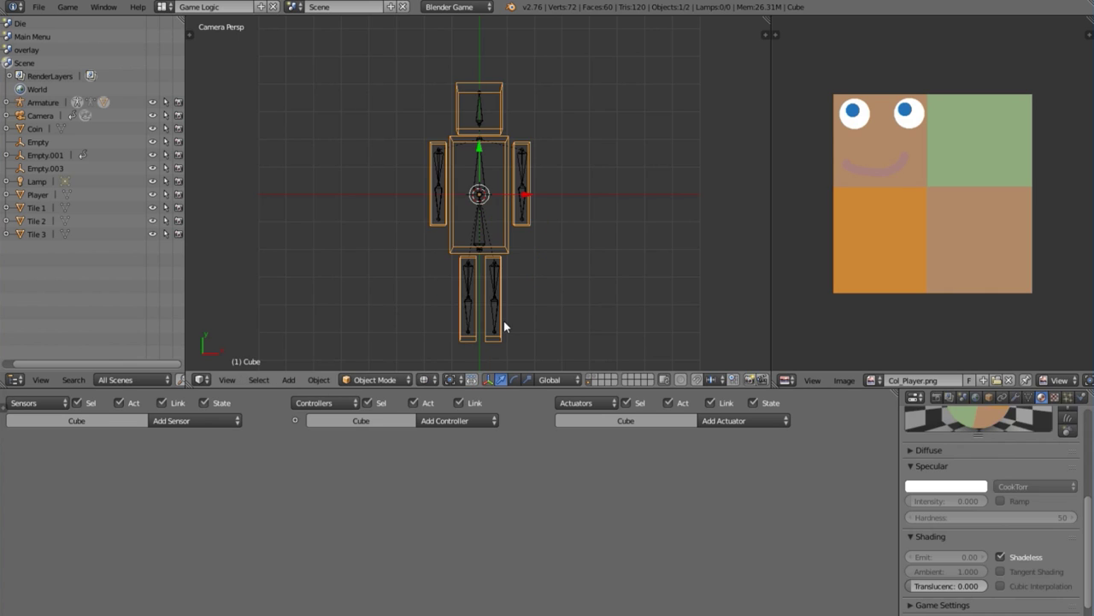
right_click(504, 321)
key("r")
key("r")
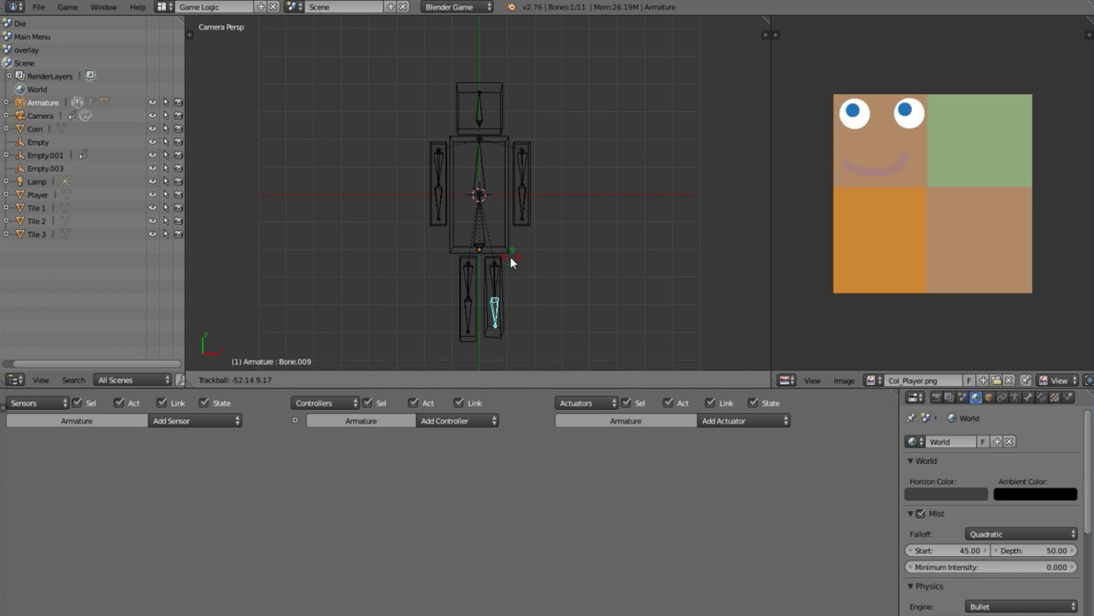
key("Escape")
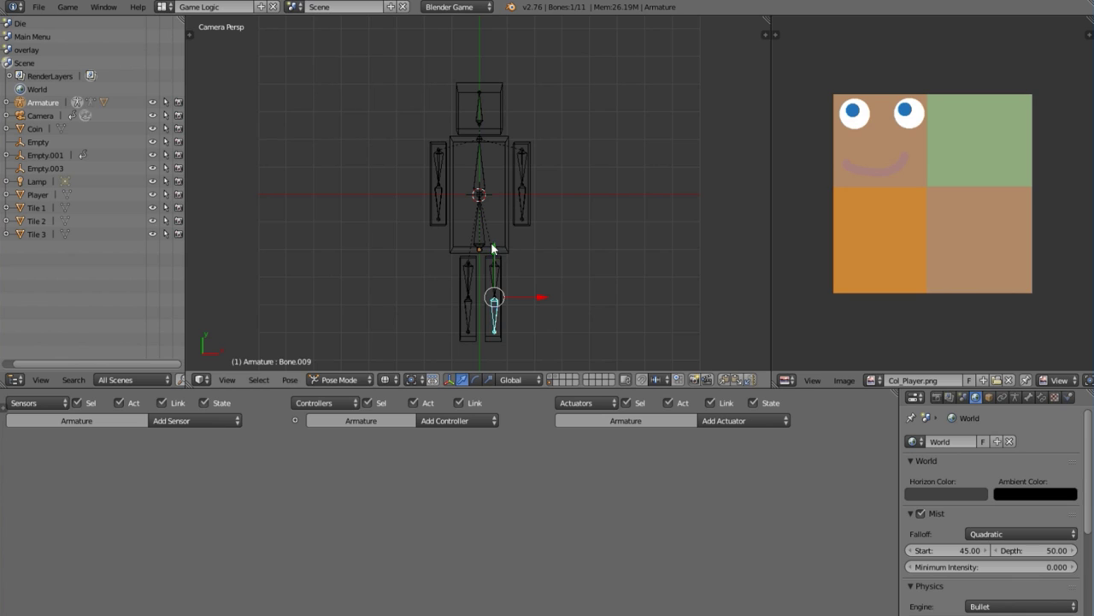
- Rotate both upper arm bones slightly outward so the arms angle away from the torso
scroll(486, 223, "down", 3)
scroll(446, 183, "up", 3)
right_click(446, 182)
key("r")
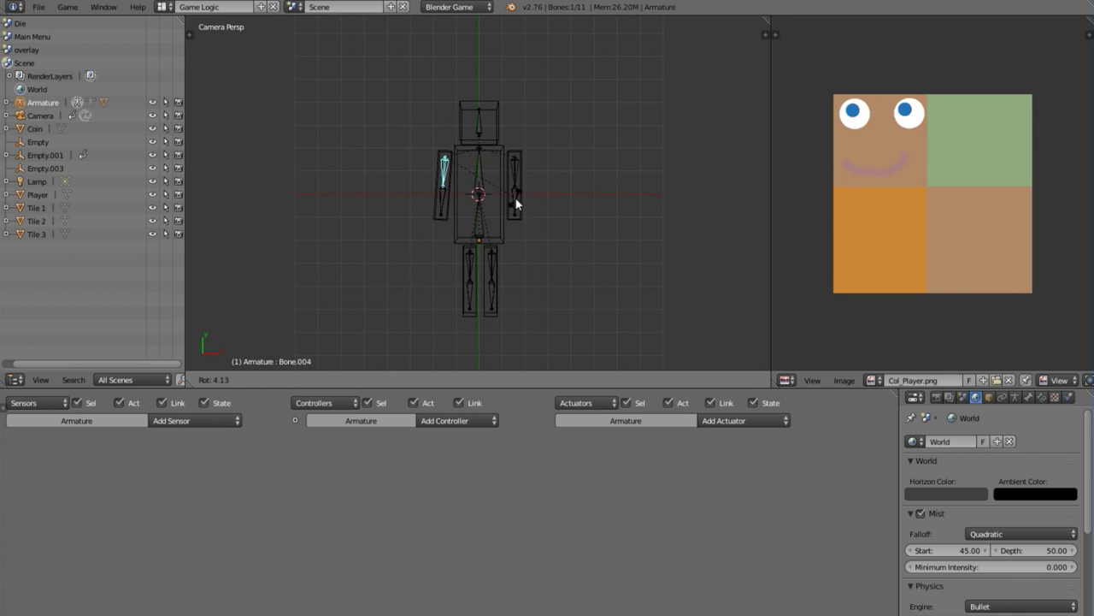
left_click(507, 207)
right_click(519, 175)
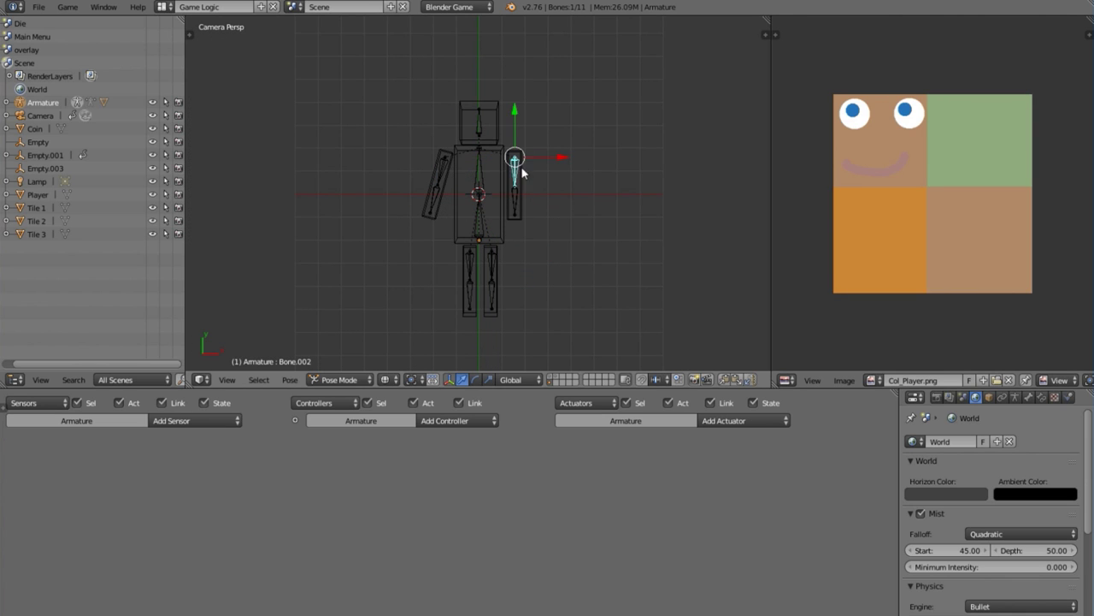
key("r")
left_click(554, 174)
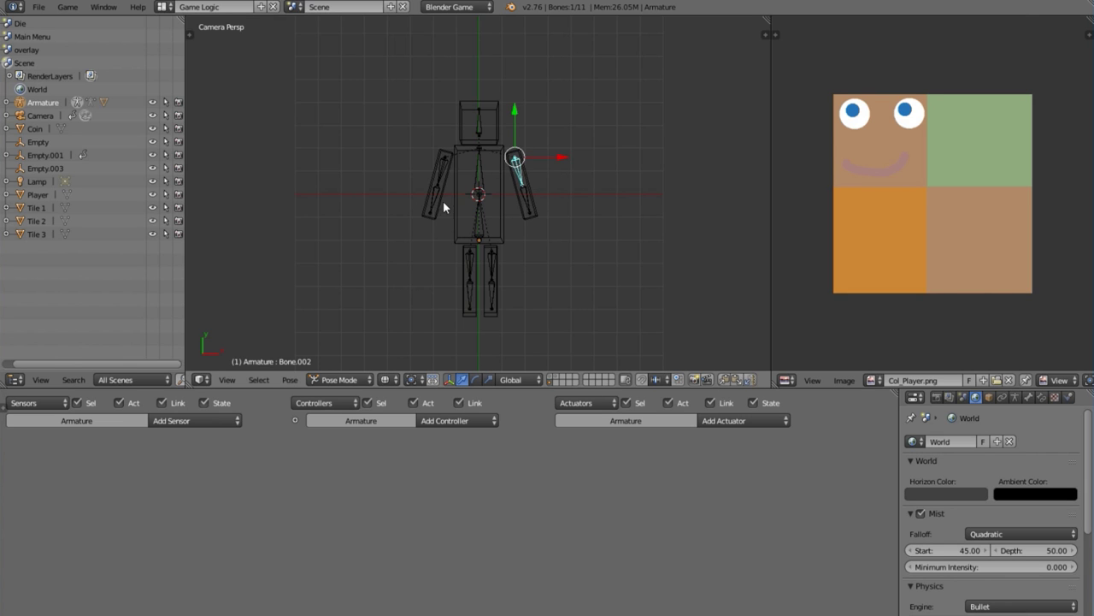
- Rotate the +X side upper arm bone around the global X axis, checking it in solid shading from the side
middle_click_drag(508, 212, 557, 215)
key("z")
key("r")
key("x")
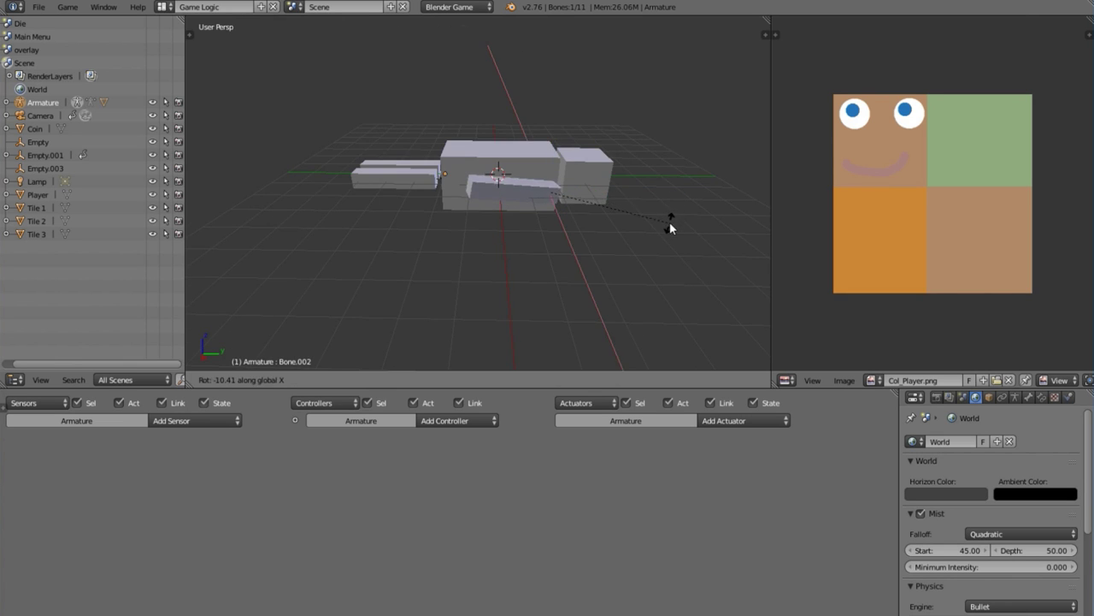
left_click(672, 207)
- Return to wireframe shading and rotate the +X side upper arm bone around the Y axis
key("z")
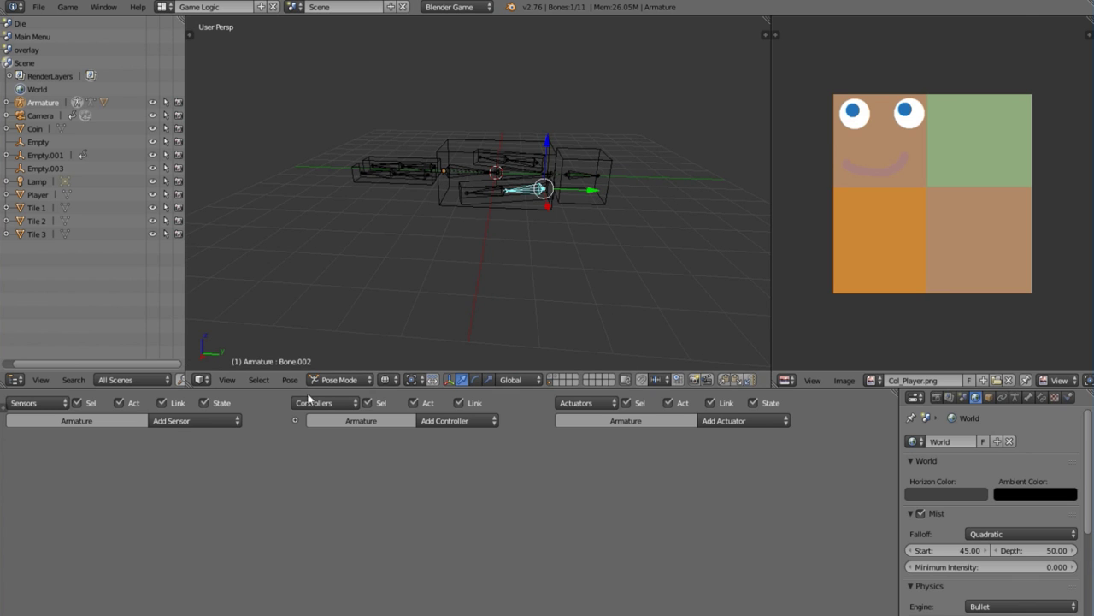
key("r")
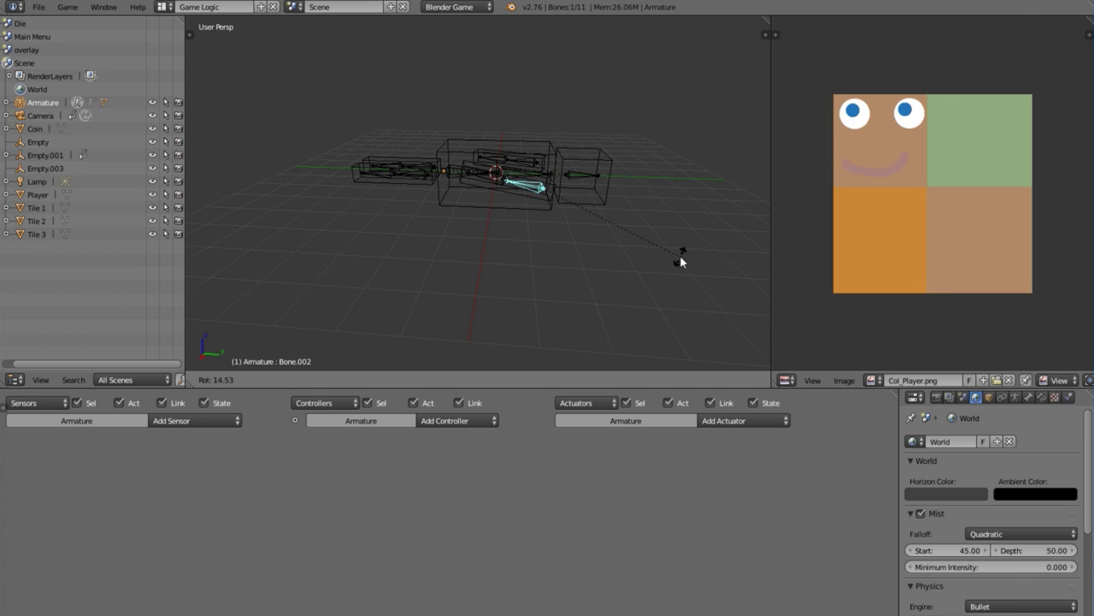
left_click(682, 256)
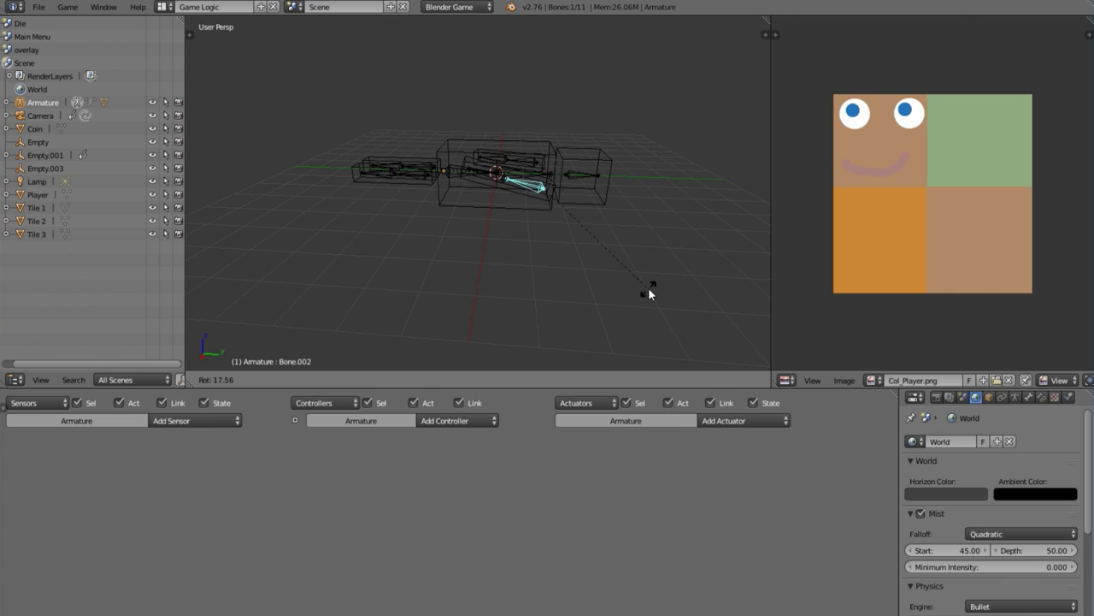
key("y")
left_click(593, 309)
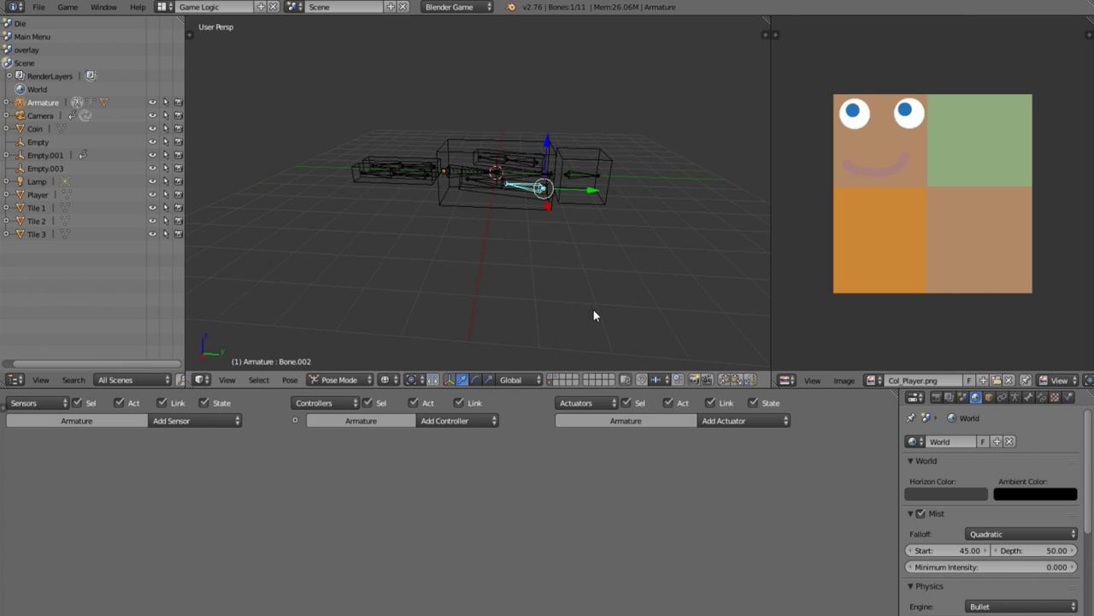
- Rotate the +X side lower arm bone to bend the forearm at the elbow
middle_click_drag(594, 309, 539, 254)
right_click(541, 229)
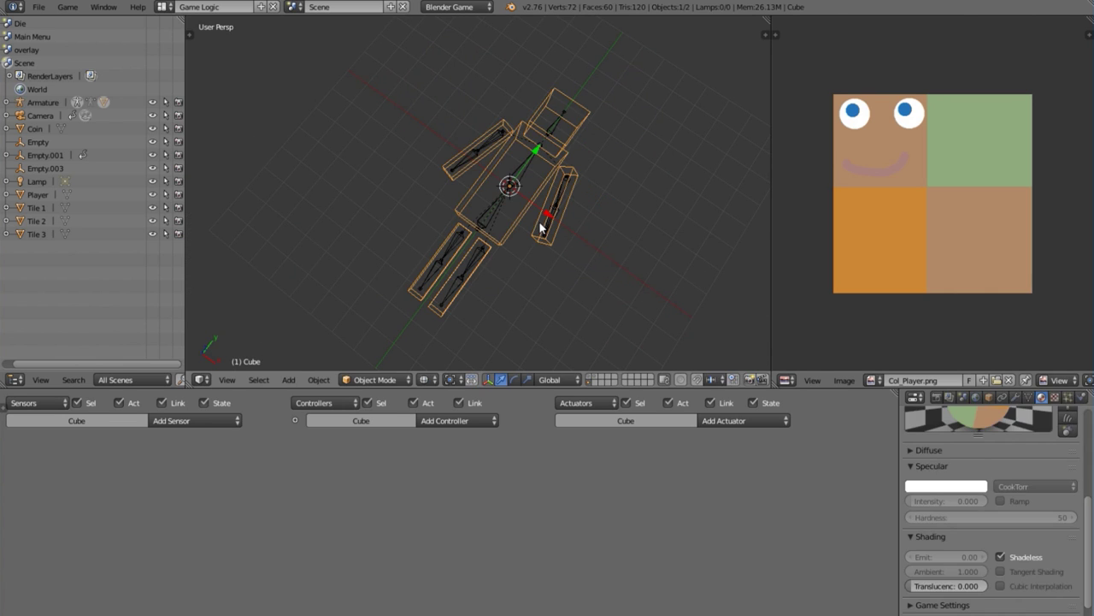
right_click(542, 228)
key("r")
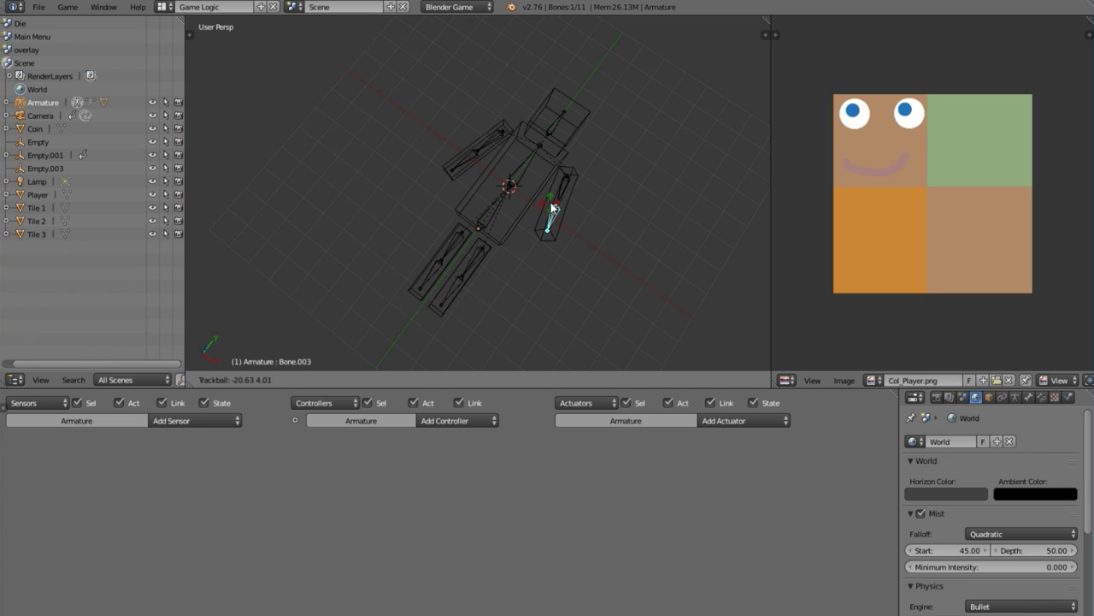
left_click(551, 207)
- Rotate the -X side upper arm bone and lower arm bone so the arm lifts and bends at the elbow
right_click(455, 145)
middle_click_drag(462, 155, 537, 126)
key("r")
left_click(637, 254)
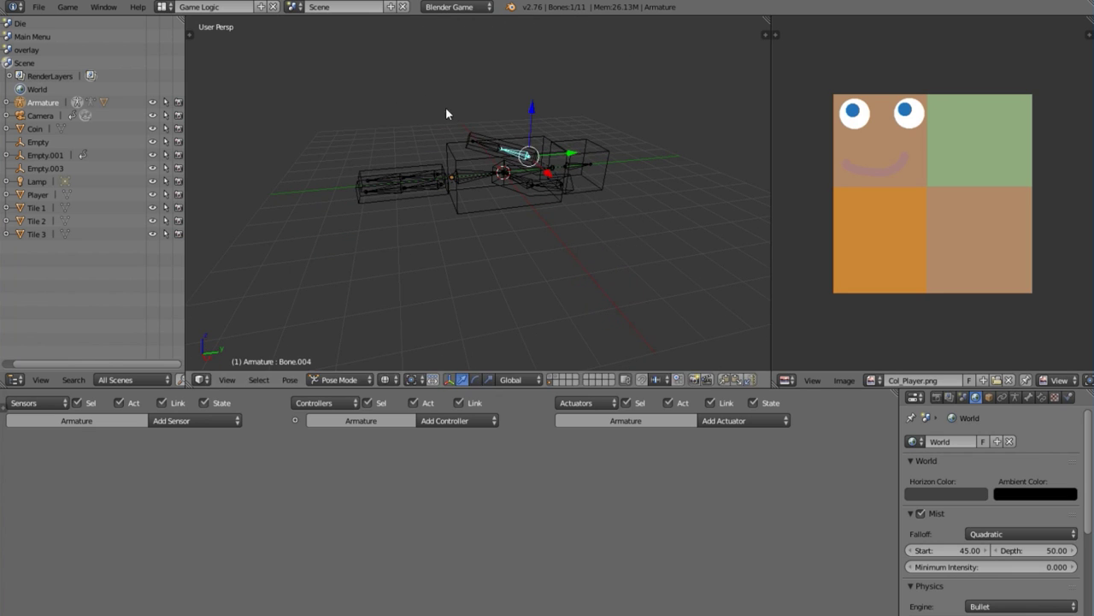
right_click(487, 144)
key("r")
left_click(557, 103)
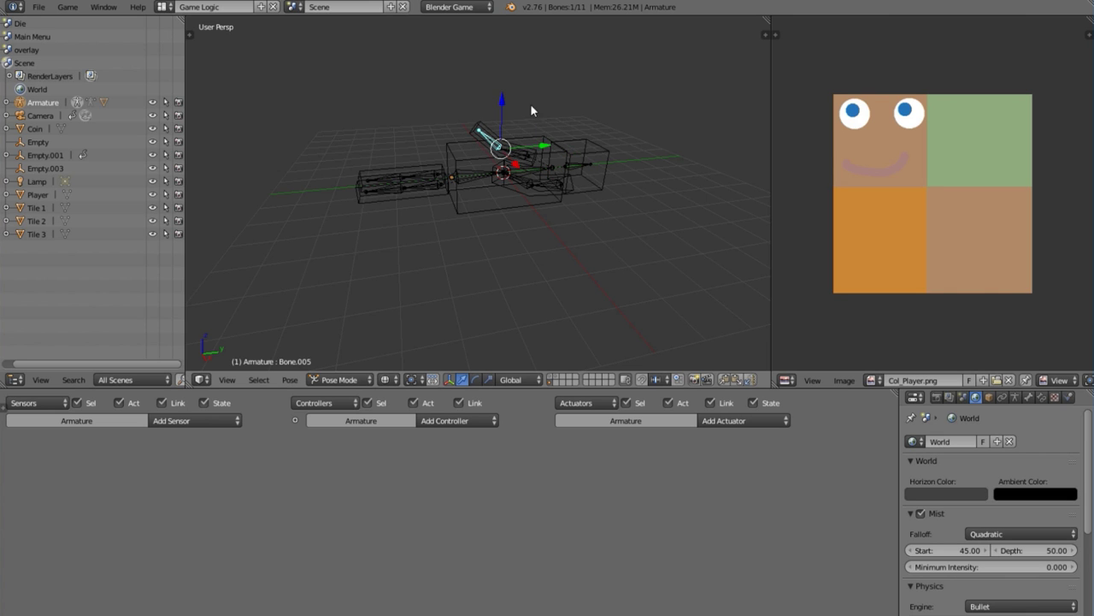
- Rotate the +X side upper arm bone outward around the global Z axis
middle_click_drag(530, 103, 547, 174)
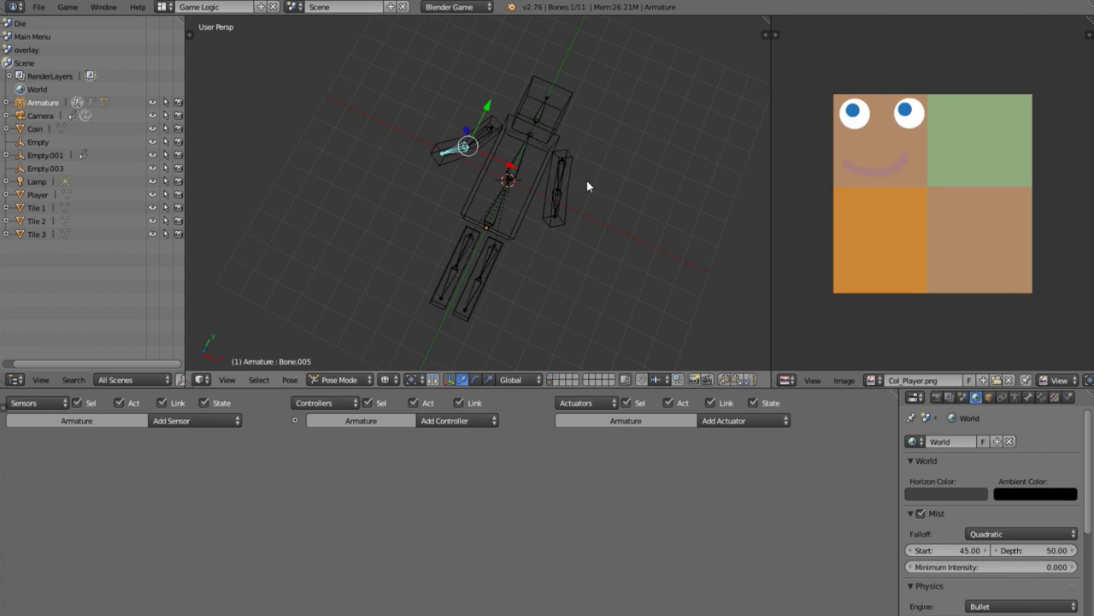
key("ctrl+Tab")
key("ctrl+Tab")
right_click(561, 175)
key("r")
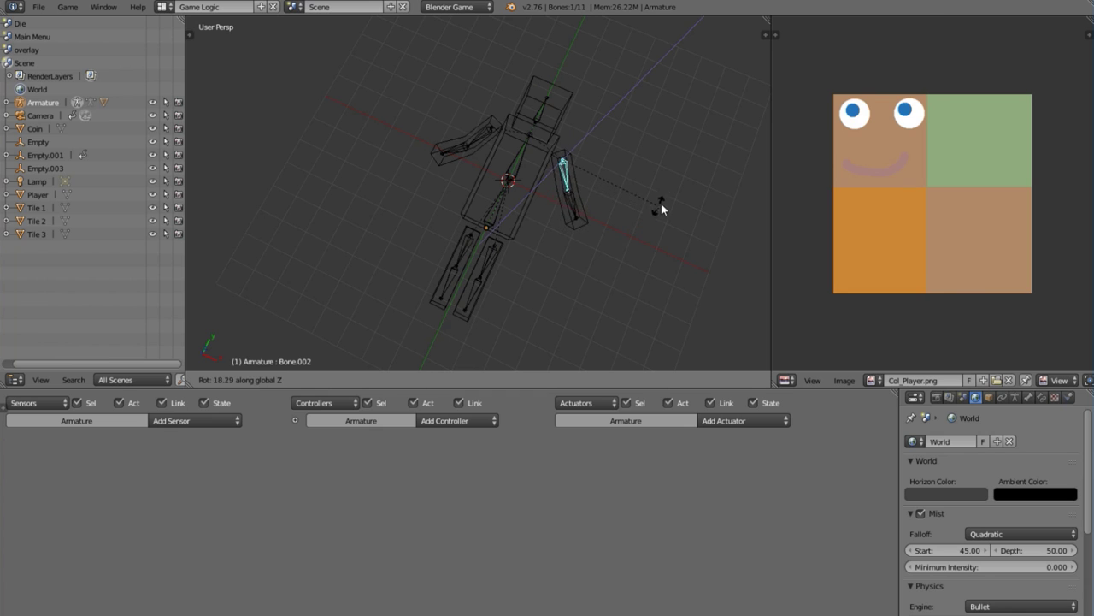
left_click(666, 196)
- Rotate the +X side upper leg bone outward and up, and bend the leg with its lower leg bone
right_click(483, 276)
middle_click_drag(483, 276, 526, 214)
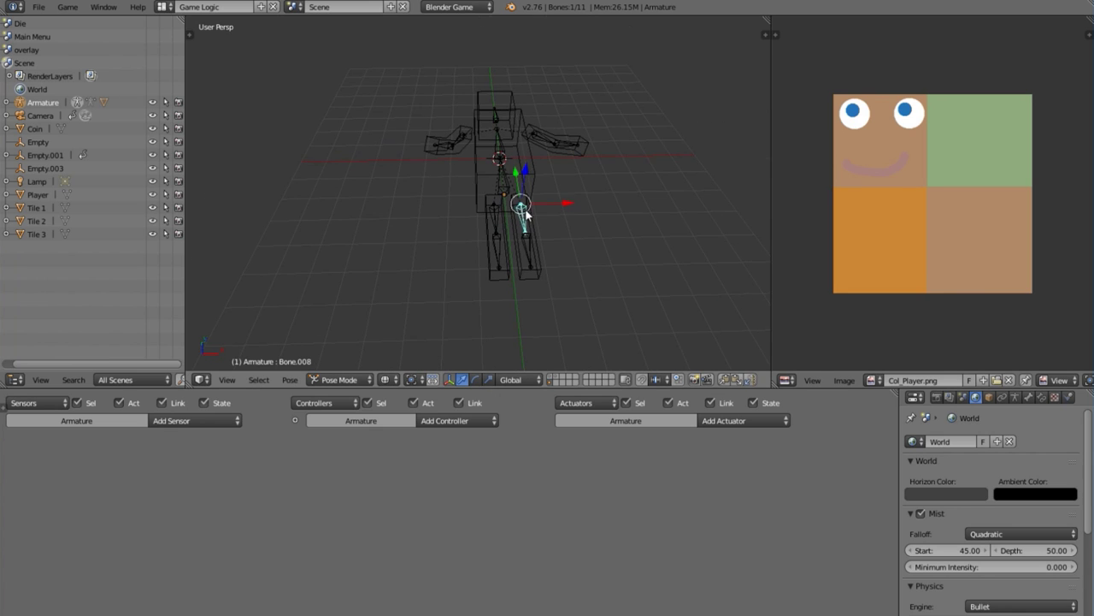
key("r")
left_click(571, 208)
key("ctrl+Tab")
right_click(546, 230)
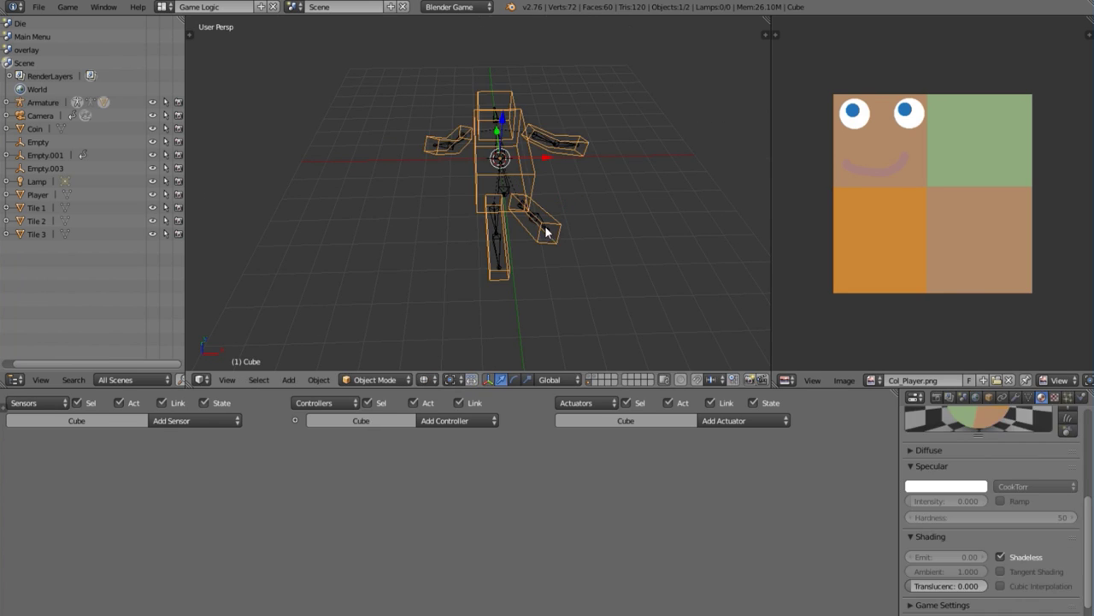
right_click(545, 230)
key("ctrl+Tab")
key("r")
left_click(564, 205)
- Rotate the -X side upper leg bone so the leg angles away from the torso
right_click(496, 221)
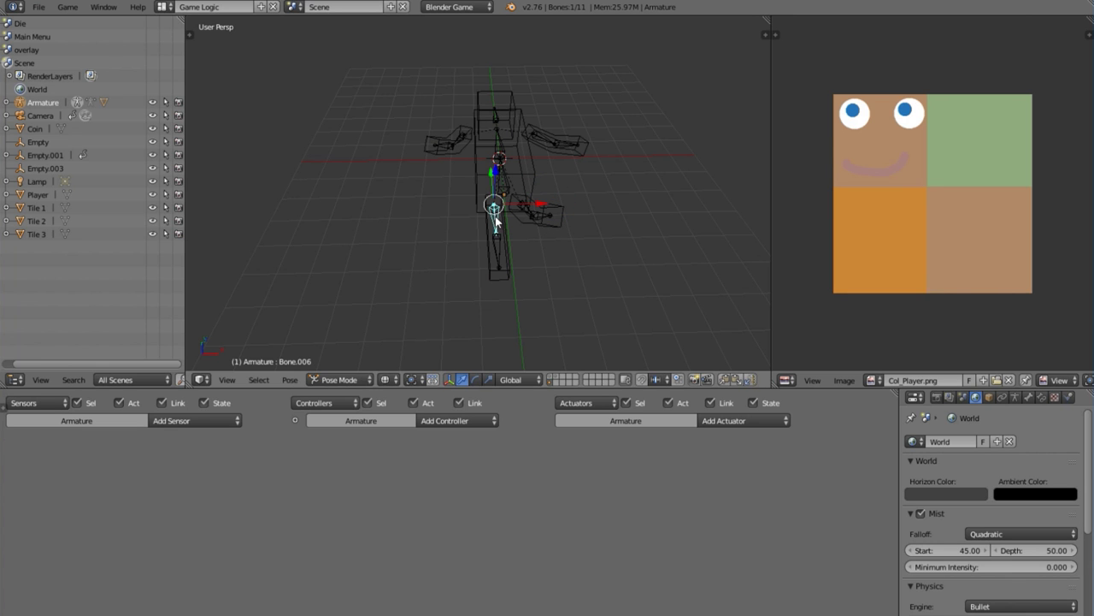
key("r")
right_click(531, 240)
key("r")
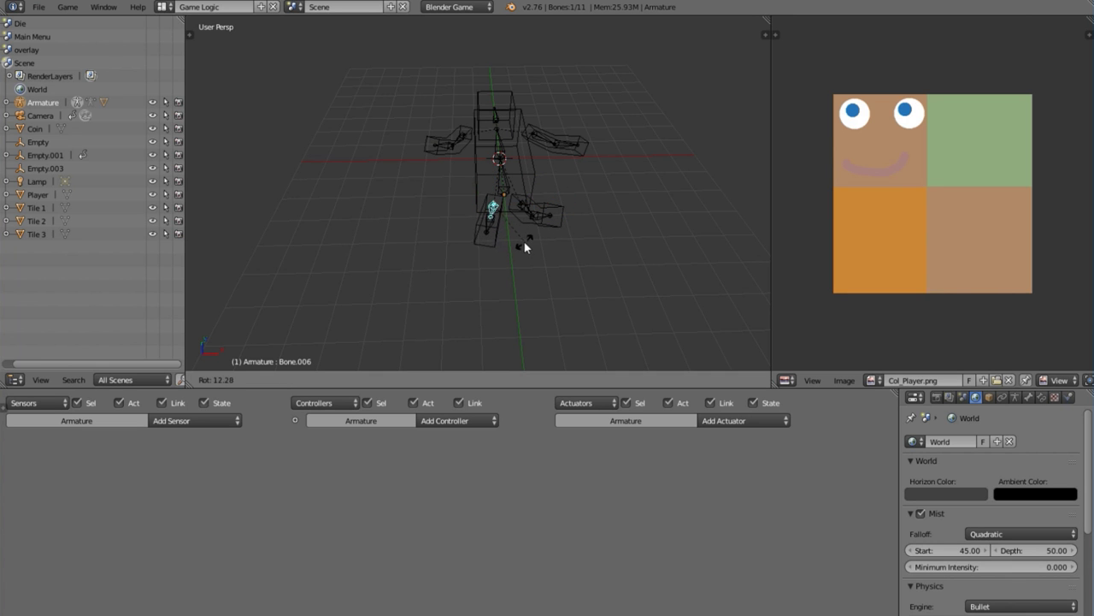
key("super")
type("7-Zip File Manager")
key("Escape")
left_click(141, 131)
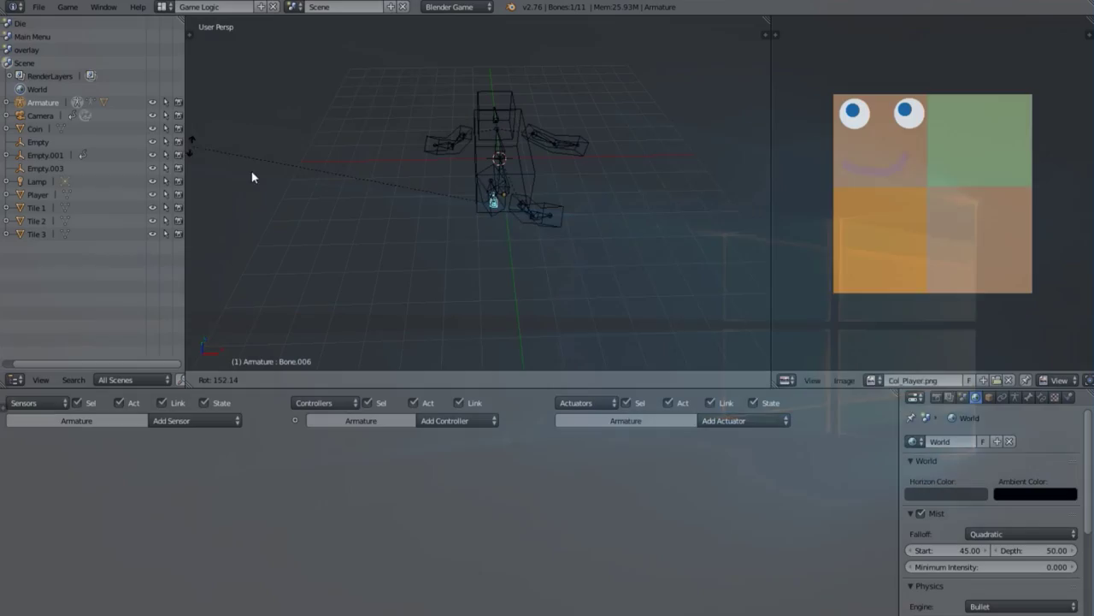
left_click(442, 239)
- Refine the -X side leg pose with a free rotation of its upper leg bone, and pick the lower leg bone
middle_click_drag(442, 240, 556, 203)
key("r")
key("r")
left_click(540, 196)
right_click(557, 199)
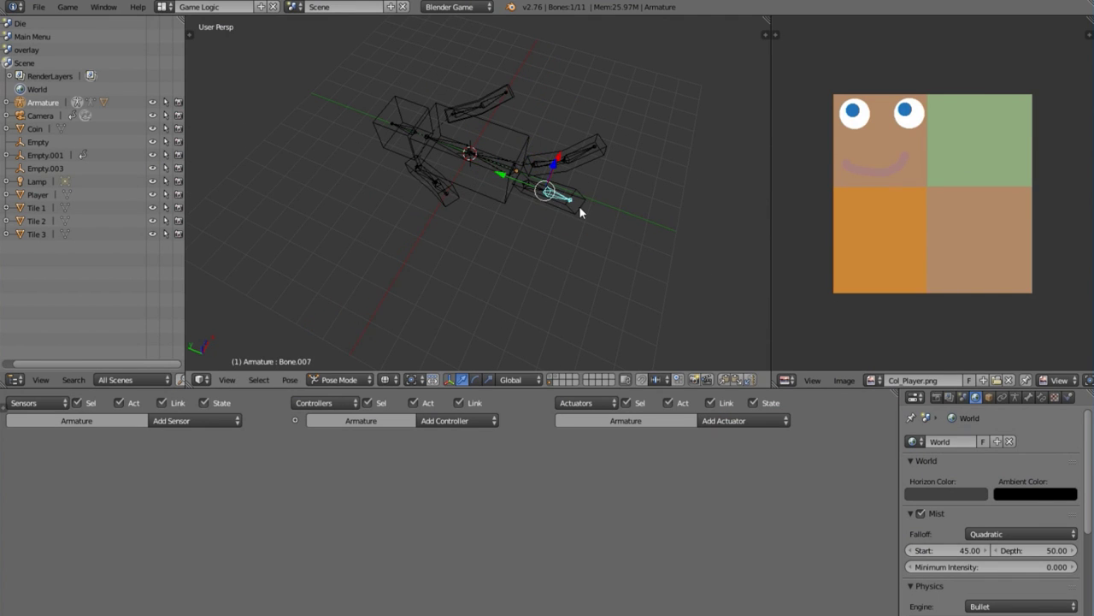
- Rotate the head bone about 34 degrees around the global X axis
middle_click_drag(373, 165, 487, 166)
key("r")
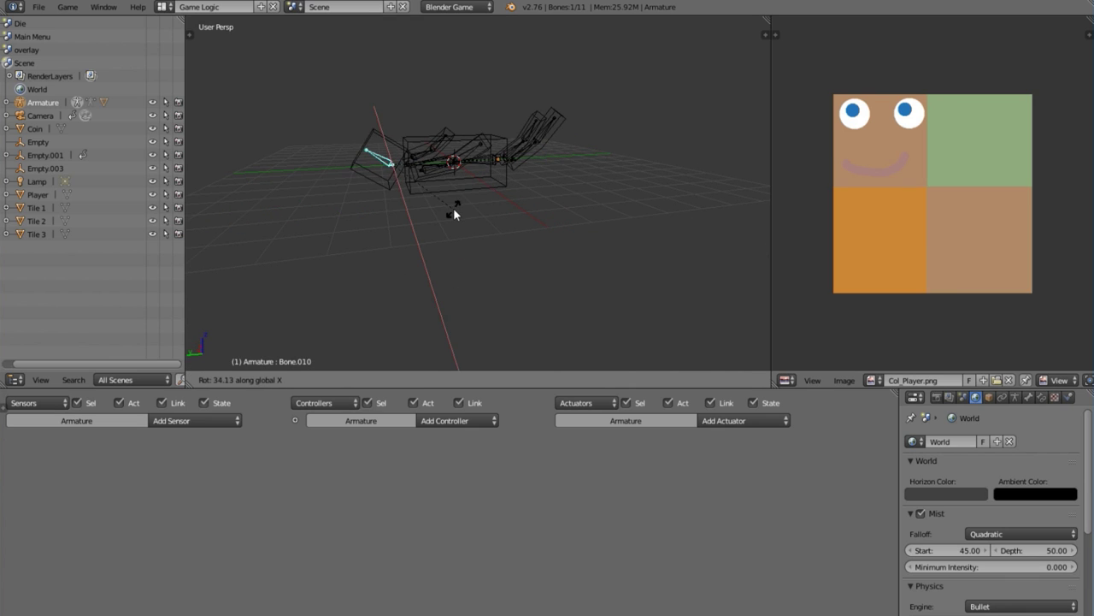
left_click(455, 208)
- Rotate the upper spine bone so the torso arches backward, checking the pose in solid shading
middle_click_drag(456, 208, 434, 159)
right_click(434, 159)
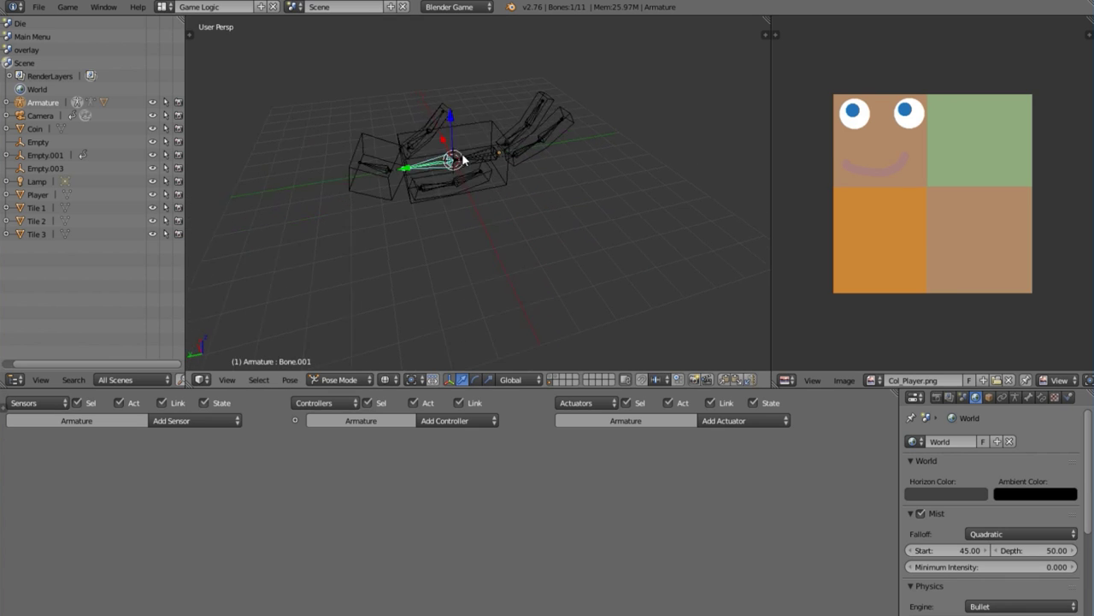
key("r")
left_click(570, 203)
key("z")
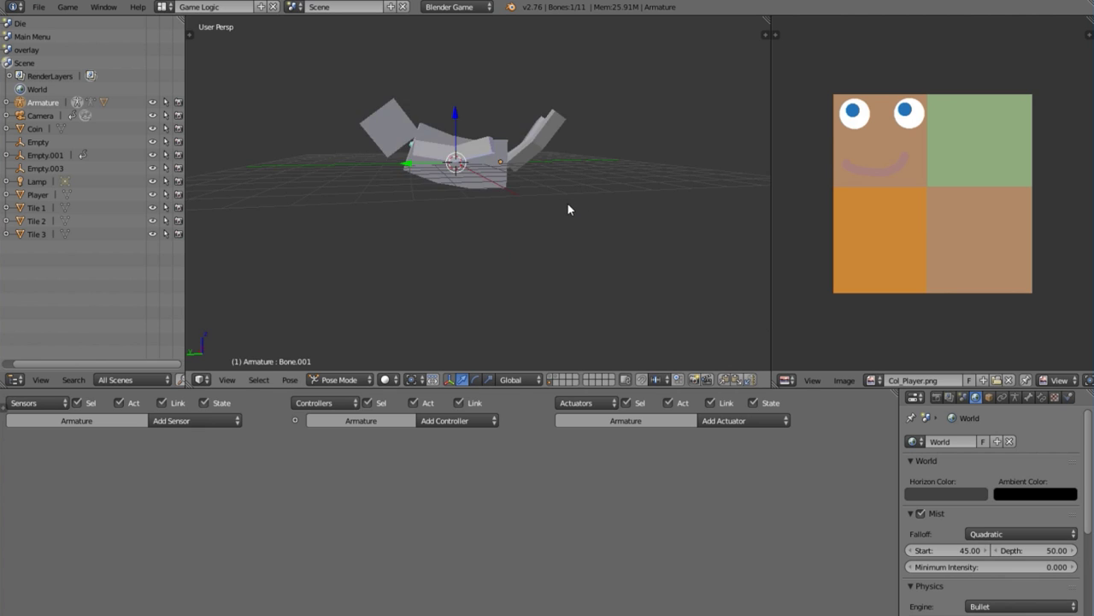
mouse_move(567, 201)
middle_mouse_down()
mouse_move(679, 161)
mouse_move(635, 202)
mouse_move(519, 205)
mouse_move(542, 215)
mouse_move(625, 186)
mouse_move(547, 231)
mouse_move(526, 185)
middle_mouse_up()
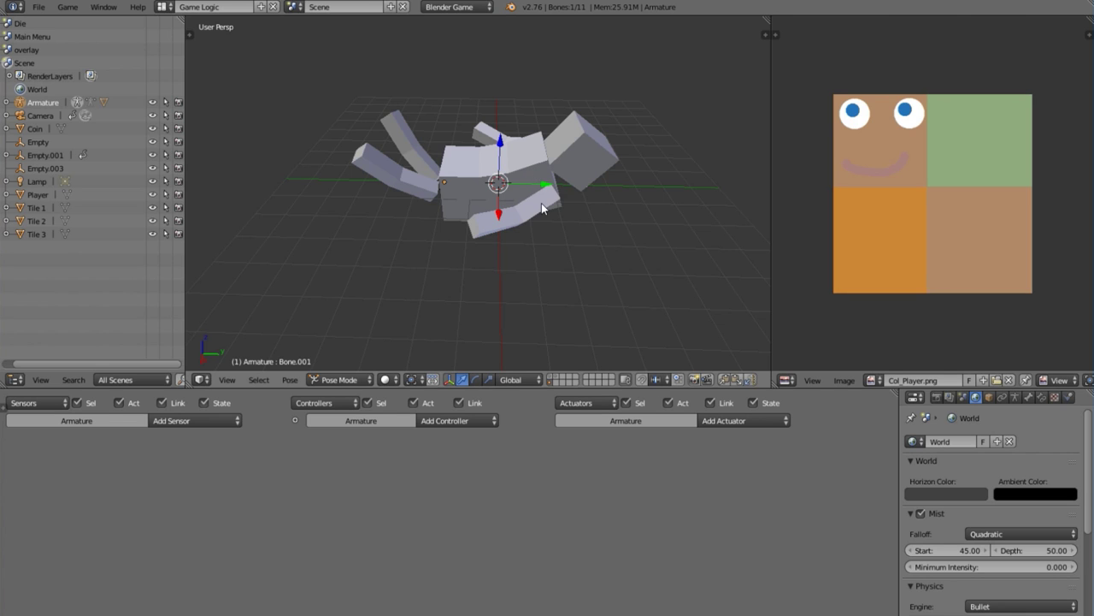
- In the character mesh, select the whole linked torso block and scale it to about 0.61 along the global Z axis
right_click(542, 185)
key("Tab")
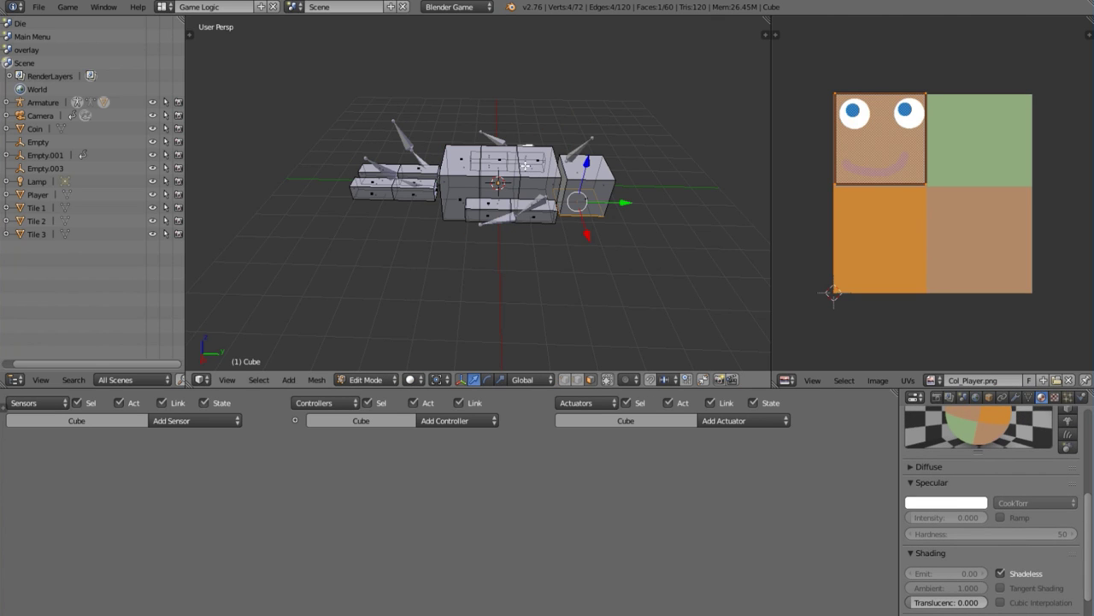
key("a")
right_click(525, 165)
key("a")
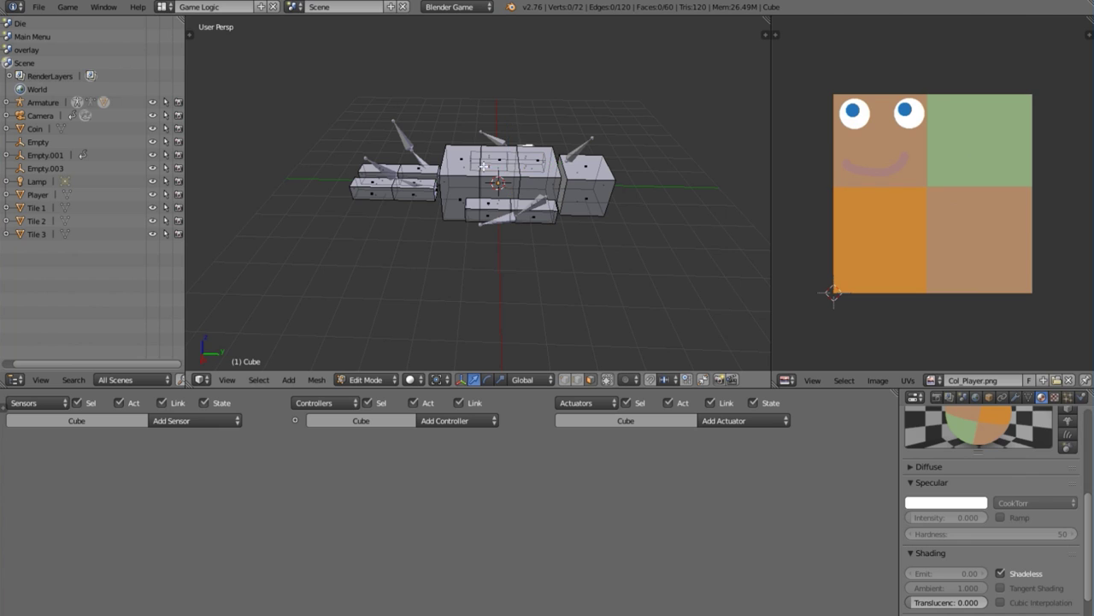
key("l")
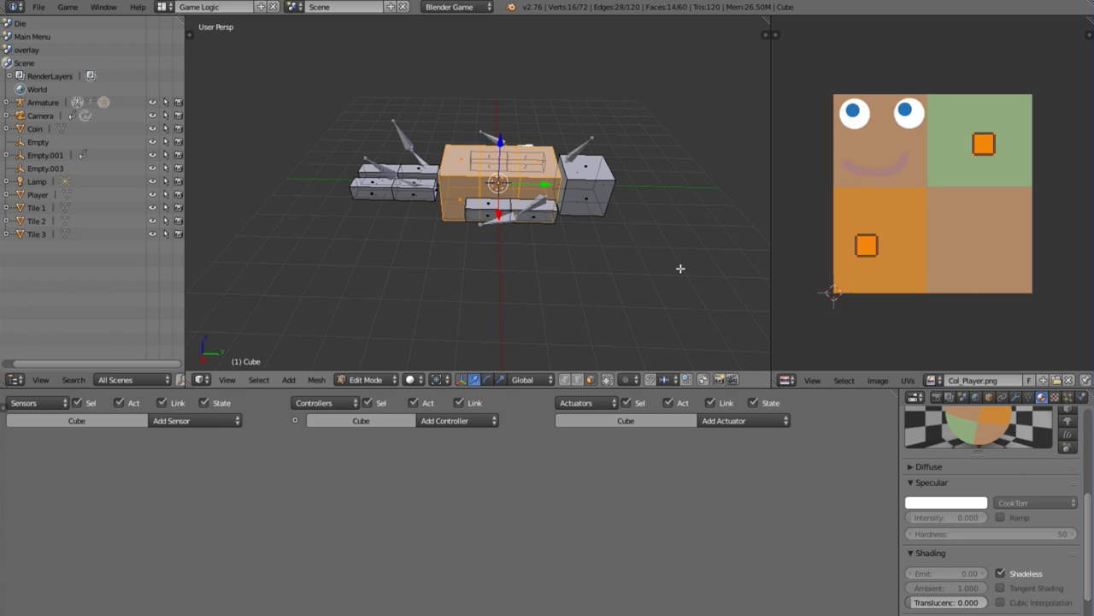
scroll(681, 269, "up", 3)
key("s")
key("z")
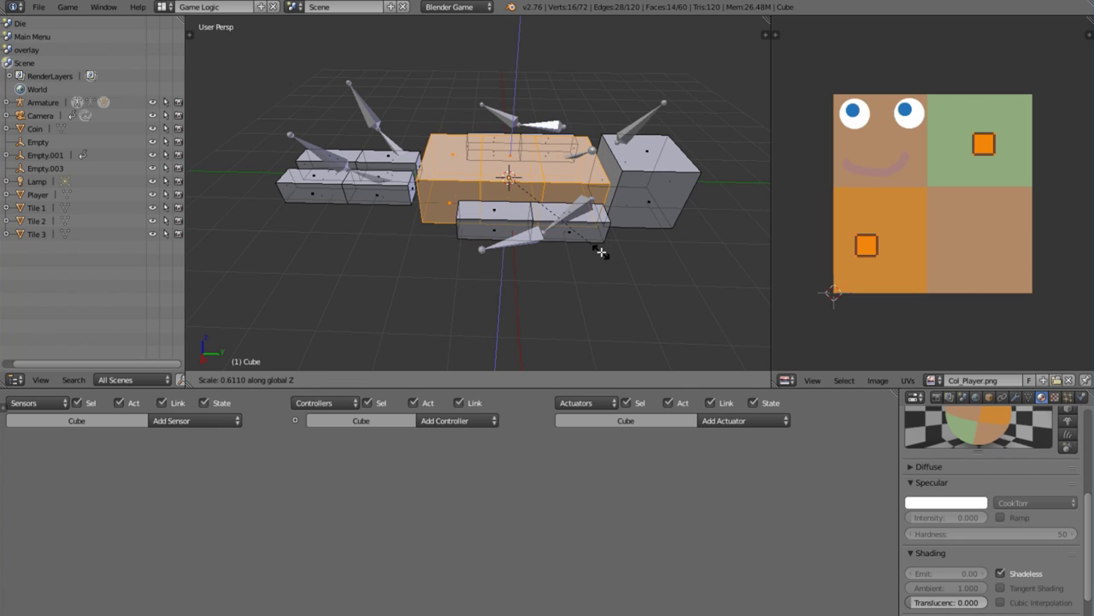
left_click(601, 251)
key("Tab")
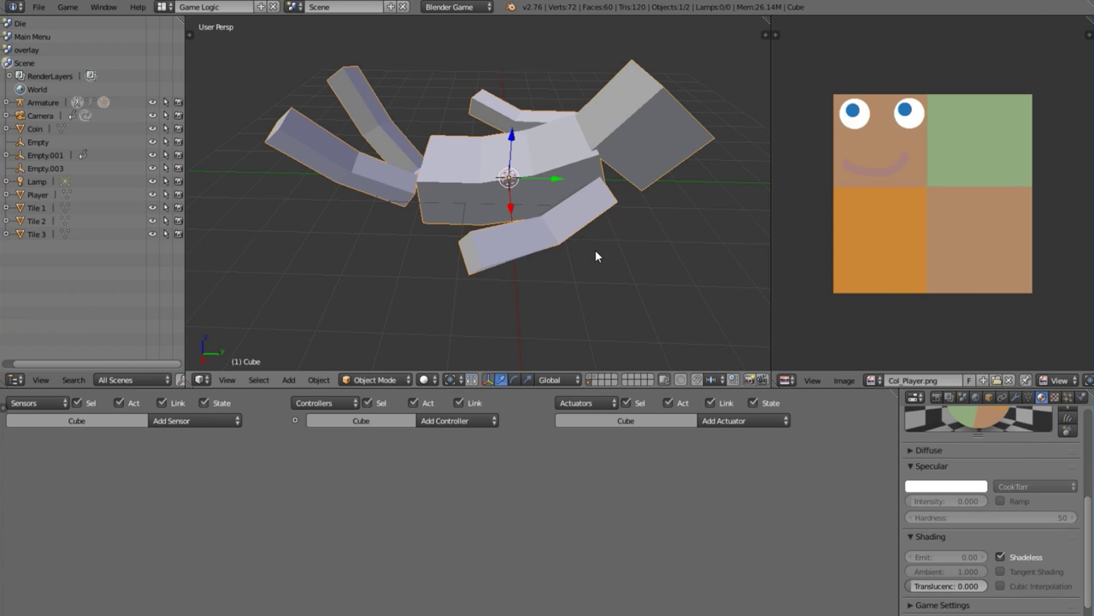
- Switch the viewport to Texture shading and examine the posed character's textured surfaces
scroll(619, 236, "down", 3)
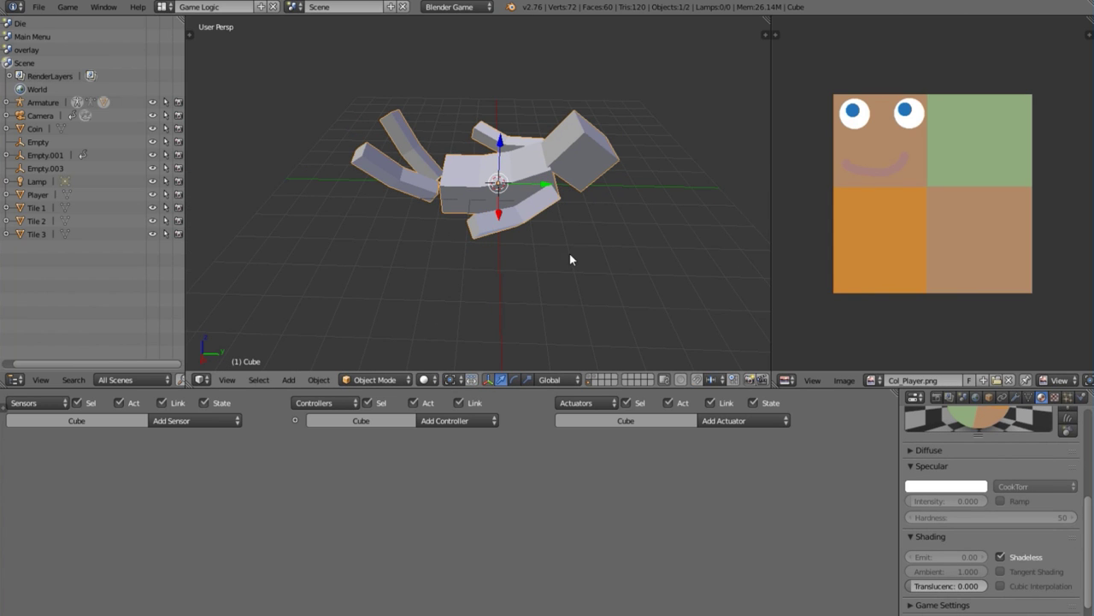
scroll(564, 259, "down", 2)
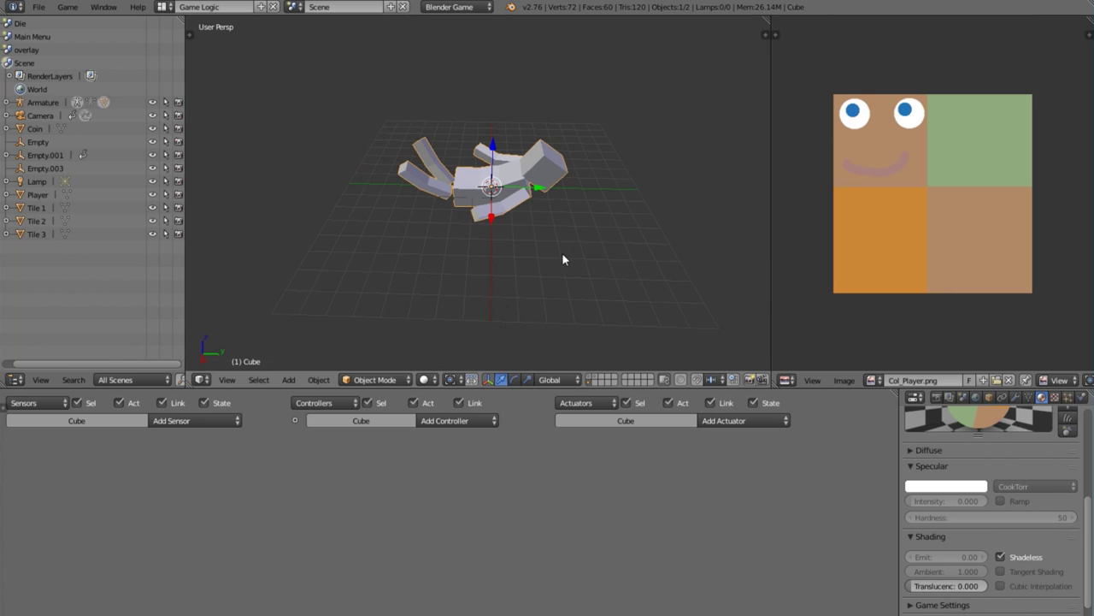
mouse_move(563, 259)
middle_mouse_down()
mouse_move(439, 102)
mouse_move(519, 182)
mouse_move(564, 205)
mouse_move(560, 214)
middle_mouse_up()
left_click(424, 379)
left_click(444, 322)
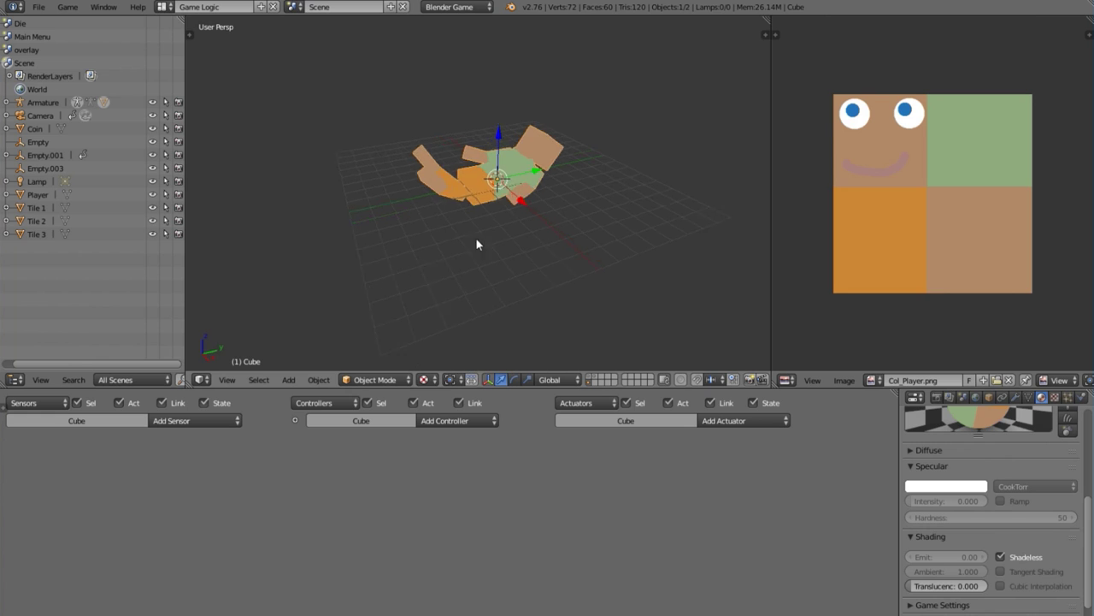
mouse_move(476, 237)
middle_mouse_down()
mouse_move(336, 153)
mouse_move(338, 128)
mouse_move(468, 153)
mouse_move(521, 254)
middle_mouse_up()
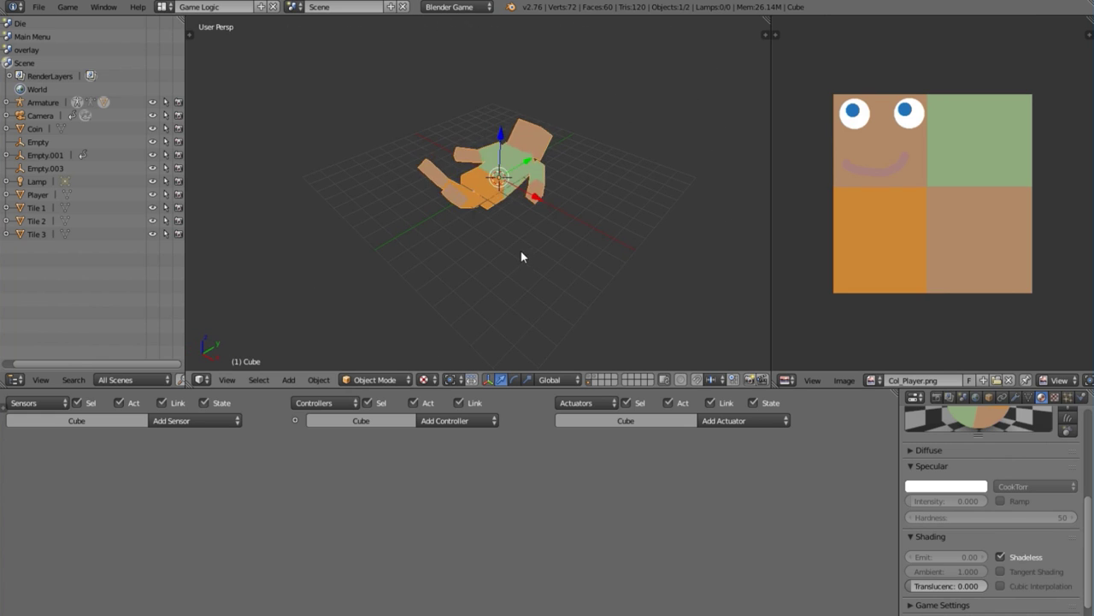
- Return to wireframe shading, select all the armature's bones and switch to the Animation screen layout
key("z")
right_click(497, 173)
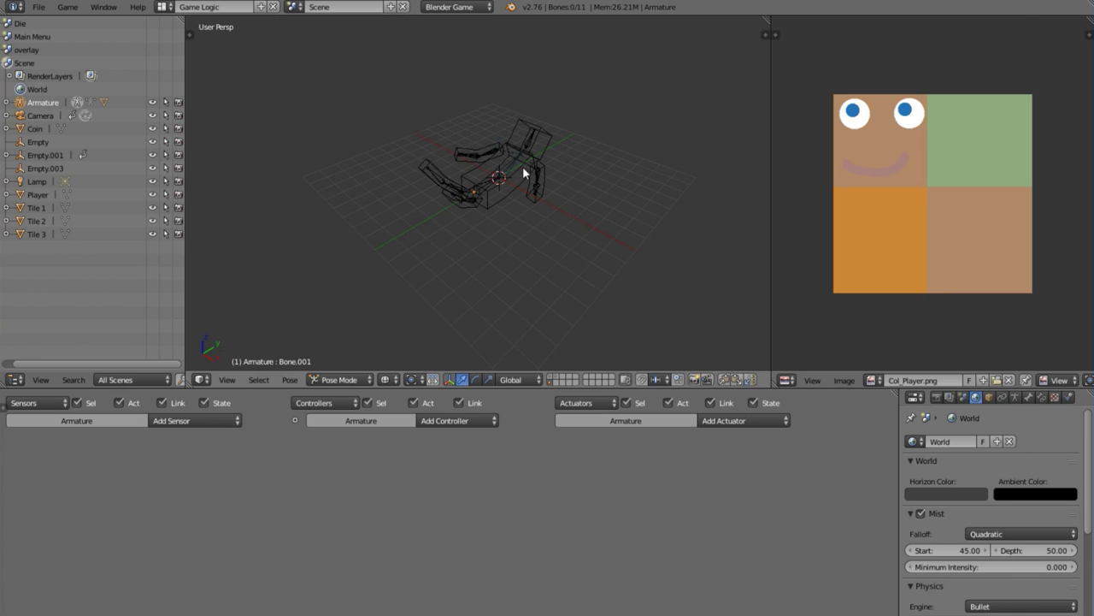
key("a")
left_click(161, 7)
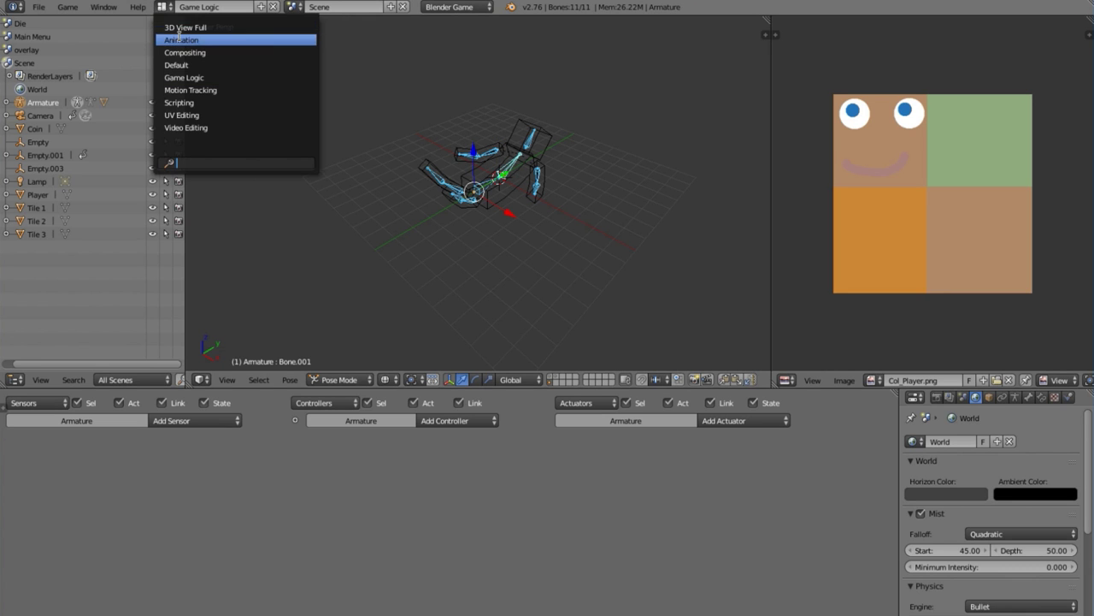
left_click(175, 39)
- Move to frame 30 and insert a Rotation keyframe for all bones, with the character in wireframe shading
left_click_drag(71, 592, 117, 594)
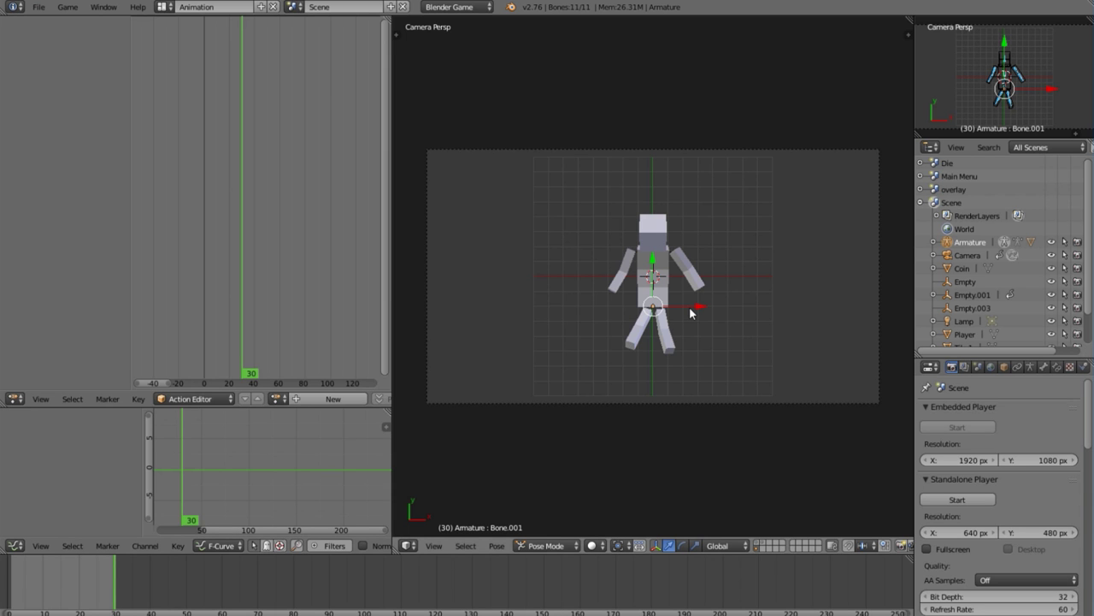
key("Home")
key("super")
left_click(177, 150)
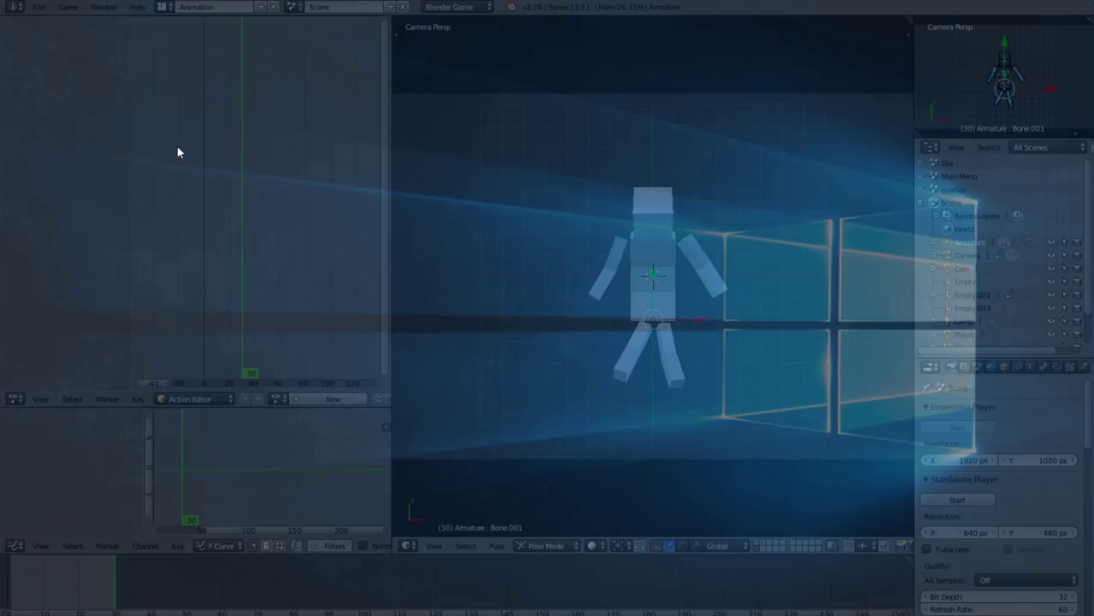
key("z")
key("i")
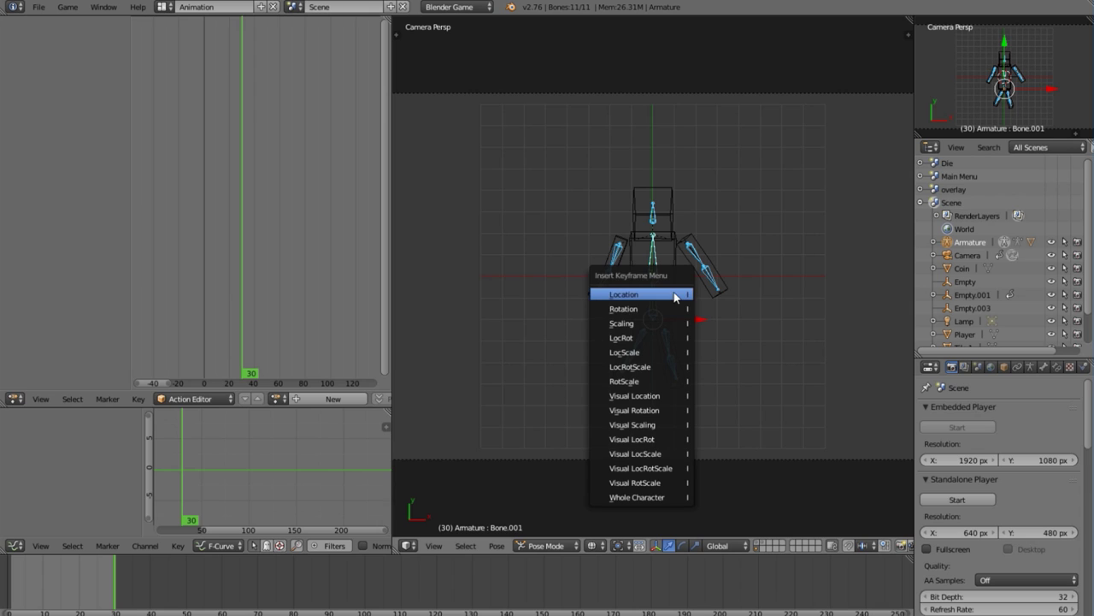
left_click(670, 310)
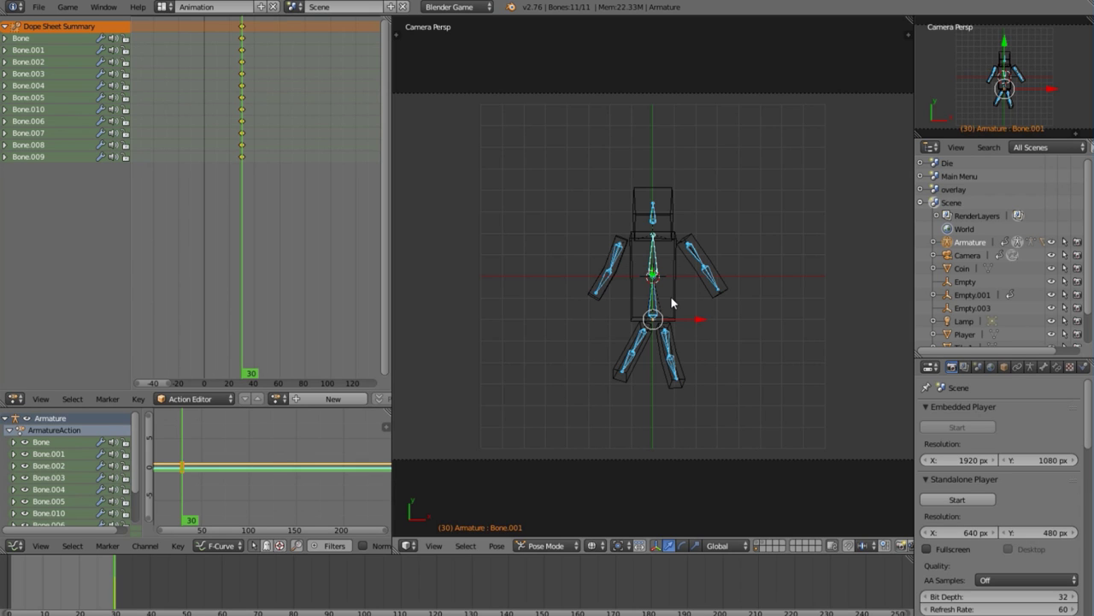
- Go to frame 1 and insert a matching Rotation keyframe for all bones
key("shift+Left")
key("i")
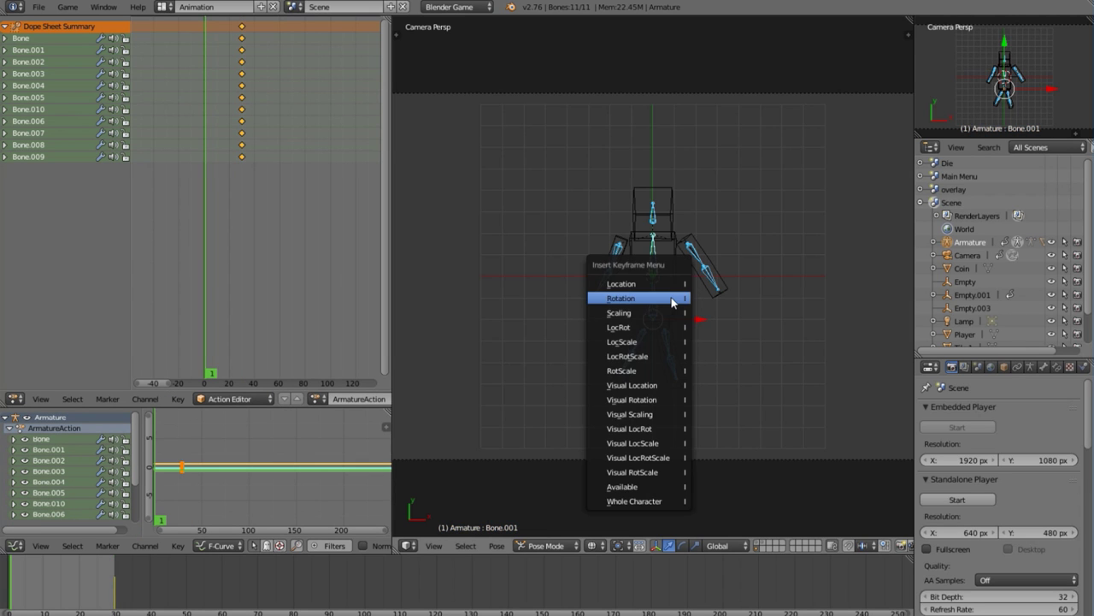
left_click(633, 297)
- At frame 10, trackball-rotate the upper-arm bone Bone.004 slightly outward from the body
key("alt+a")
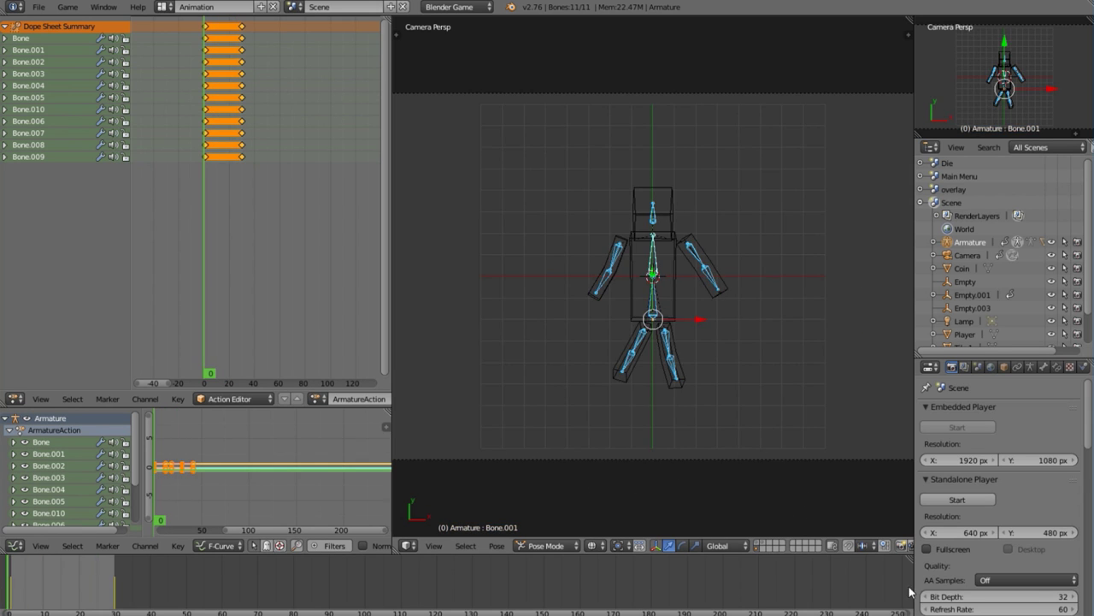
scroll(612, 273, "up", 2)
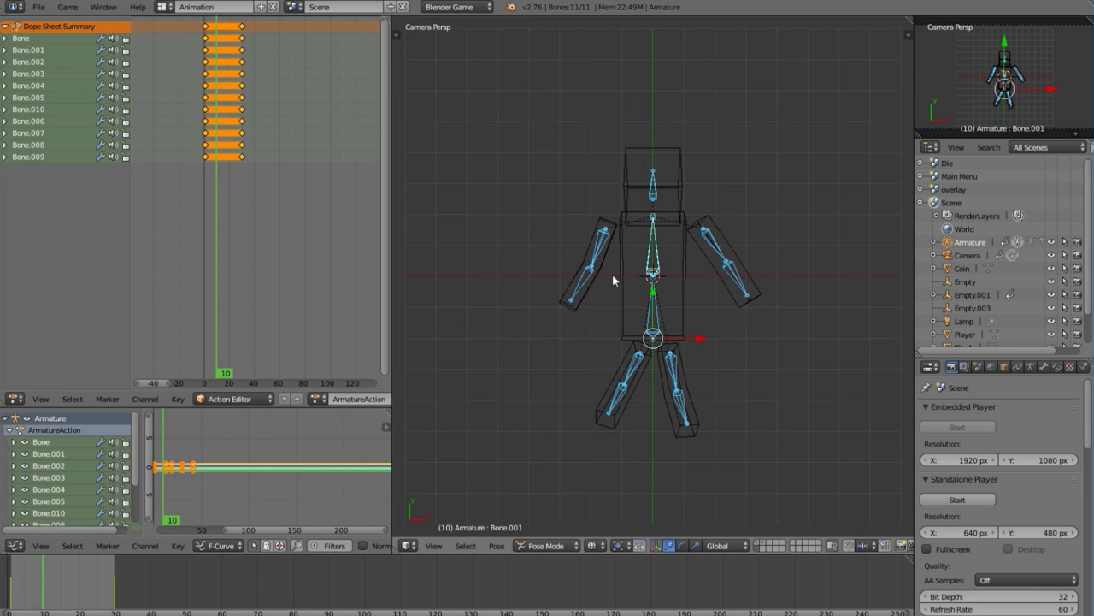
key("a")
right_click(599, 248)
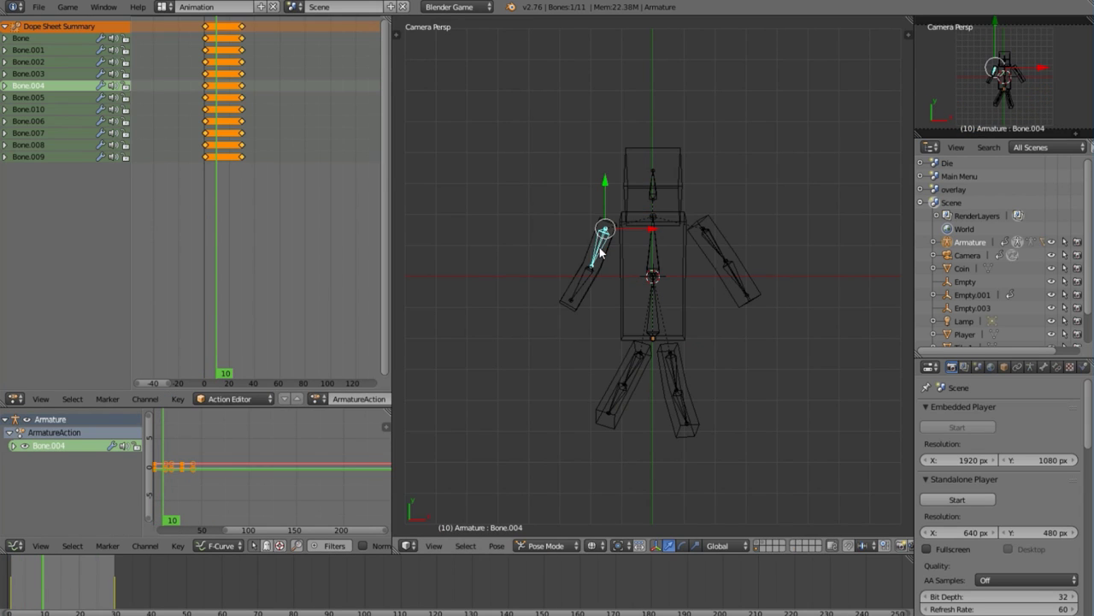
key("r")
key("Escape")
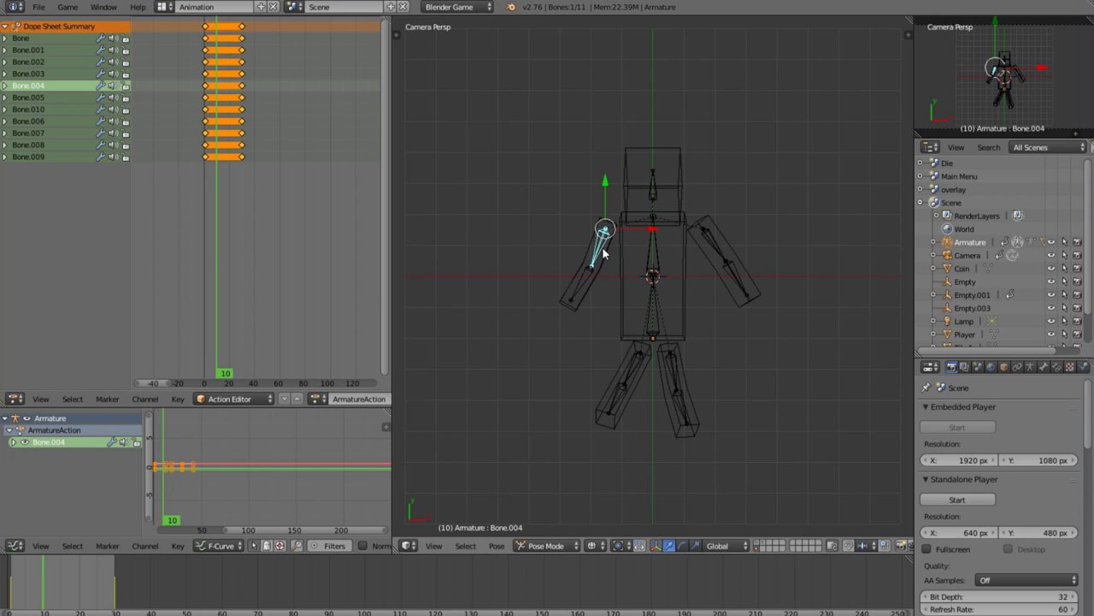
key("r")
key("r")
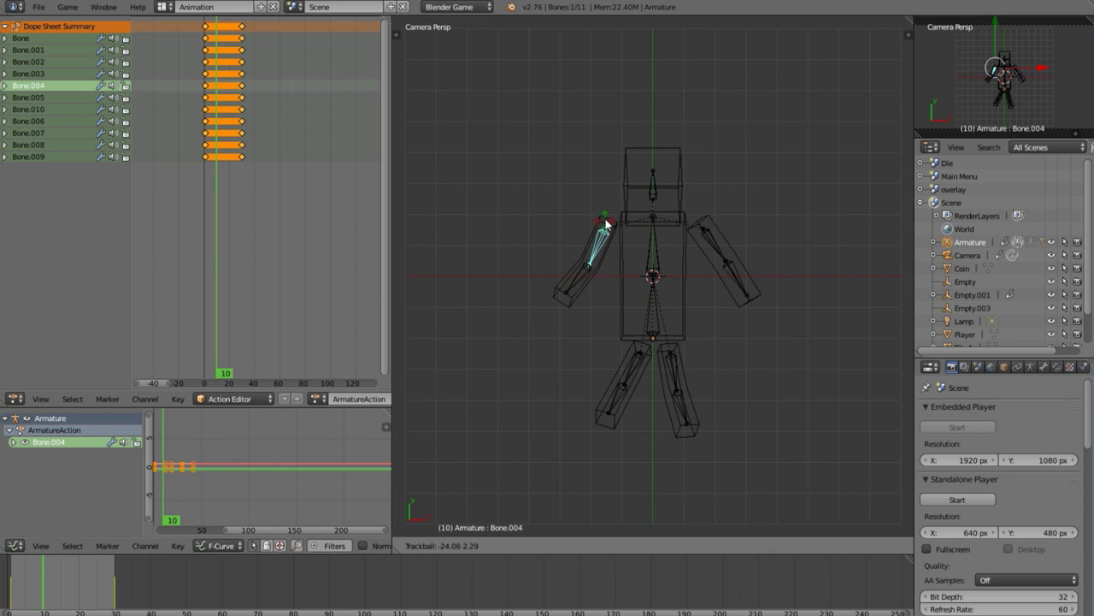
left_click(624, 221)
- Trackball-rotate the opposite upper-arm bone, Bone.002, to lift that arm slightly at frame 10
right_click(717, 246)
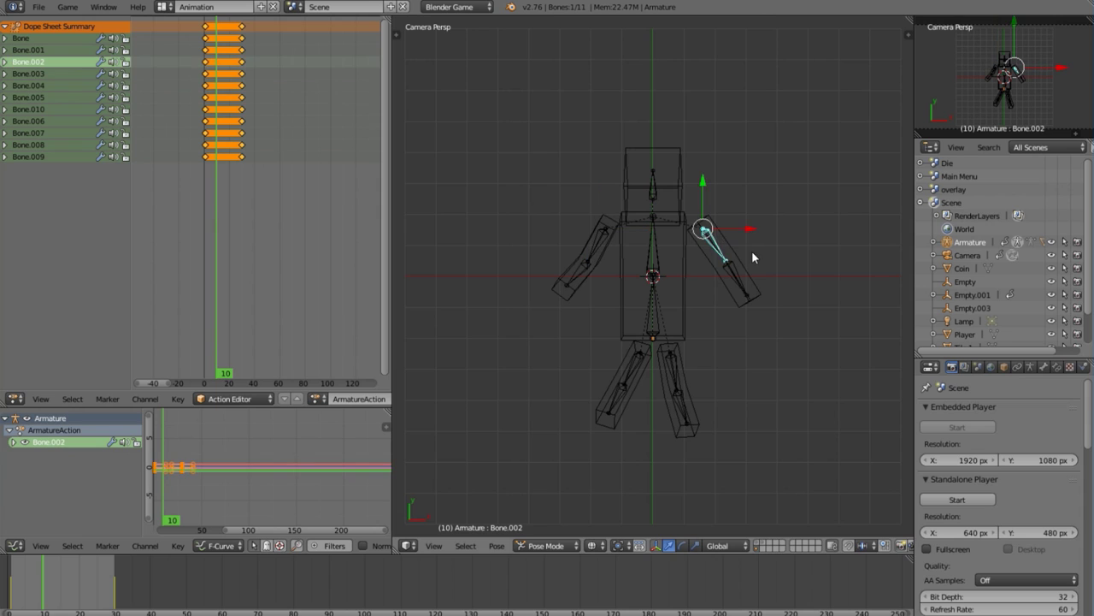
key("r")
key("r")
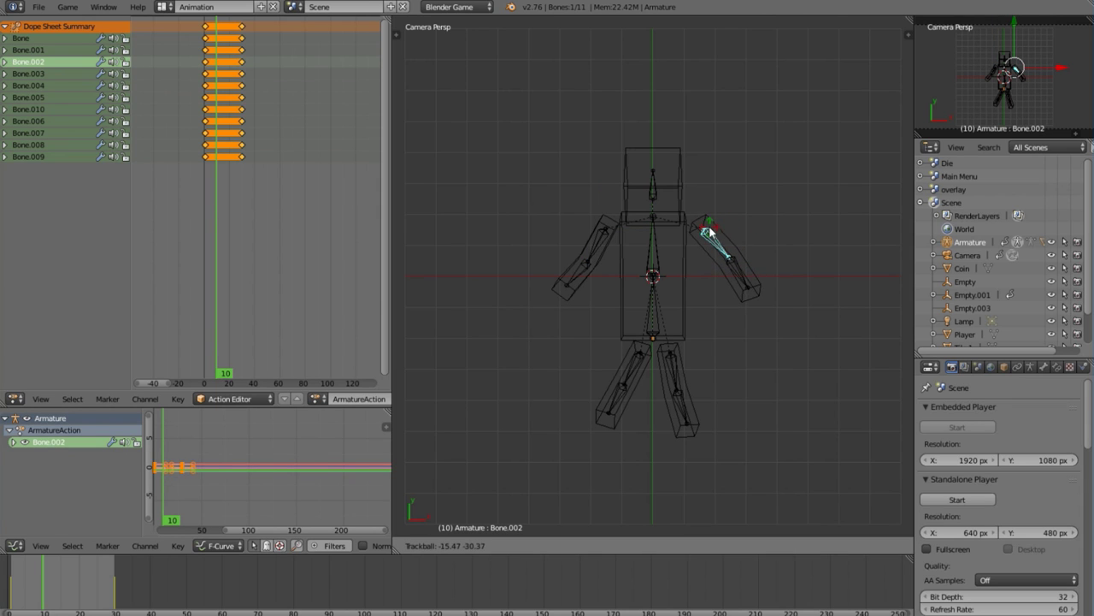
left_click(682, 365)
- Trackball-rotate the upper-leg bone Bone.008 so that leg swings outward
right_click(682, 365)
key("r")
key("r")
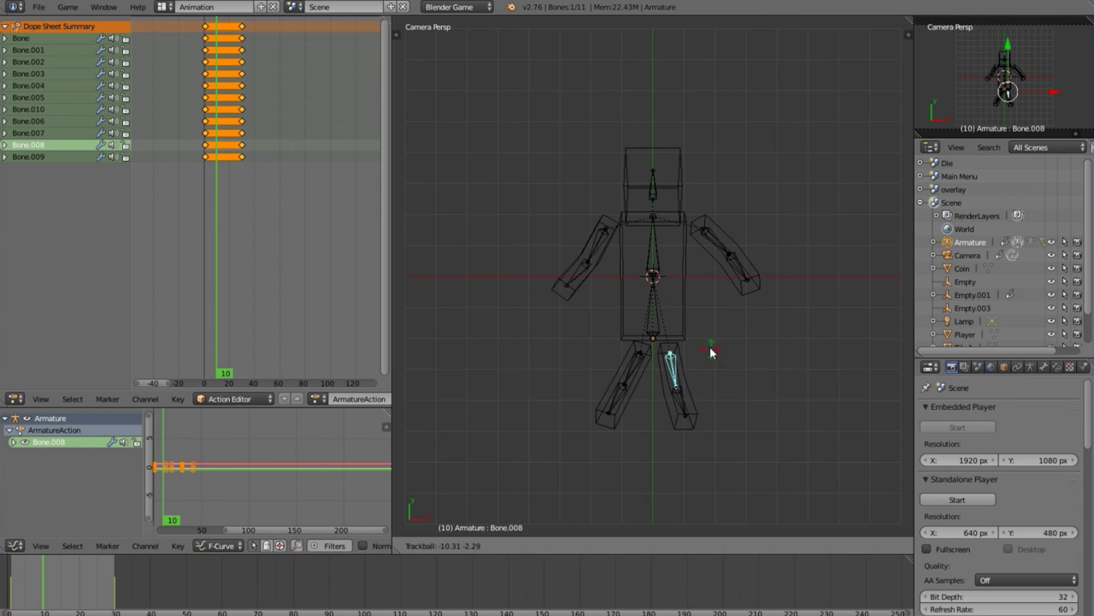
left_click(708, 351)
key("r")
key("r")
left_click(693, 349)
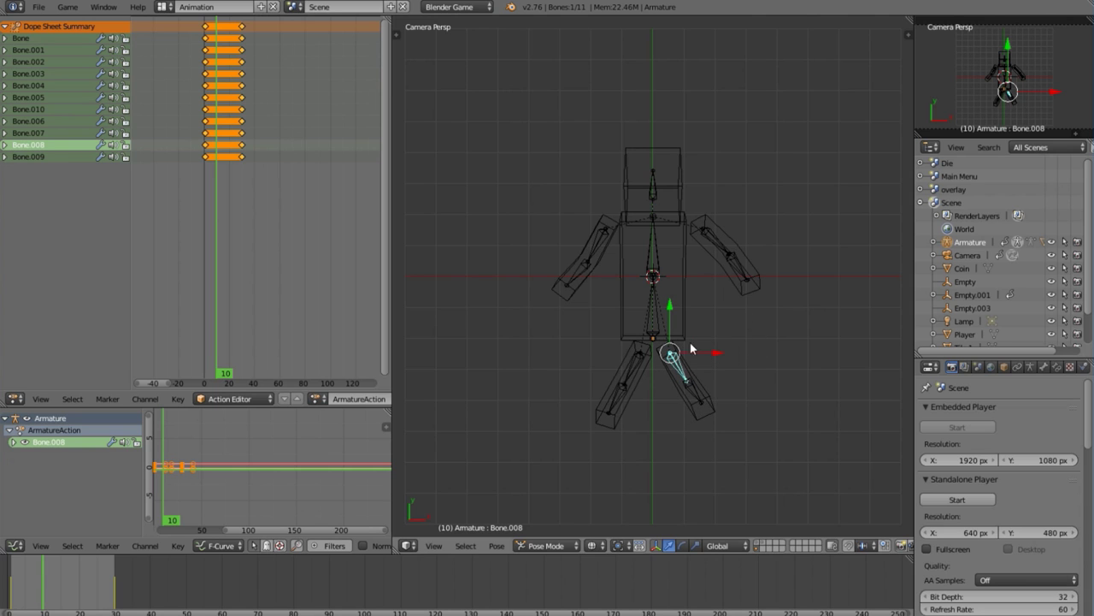
- Trackball-rotate the other upper-leg bone, Bone.006, slightly to vary that leg's pose
right_click(628, 375)
right_click(629, 371)
key("r")
key("r")
left_click(633, 376)
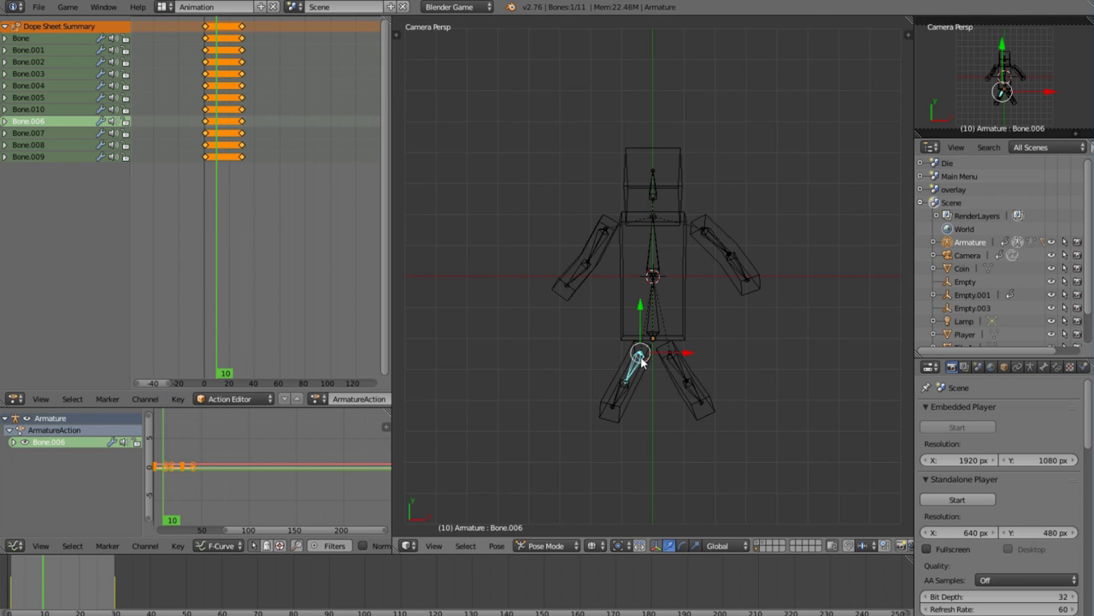
- Bend both knees by trackball-rotating the lower-leg bones Bone.007 and Bone.009
right_click(628, 395)
key("r")
key("r")
left_click(624, 380)
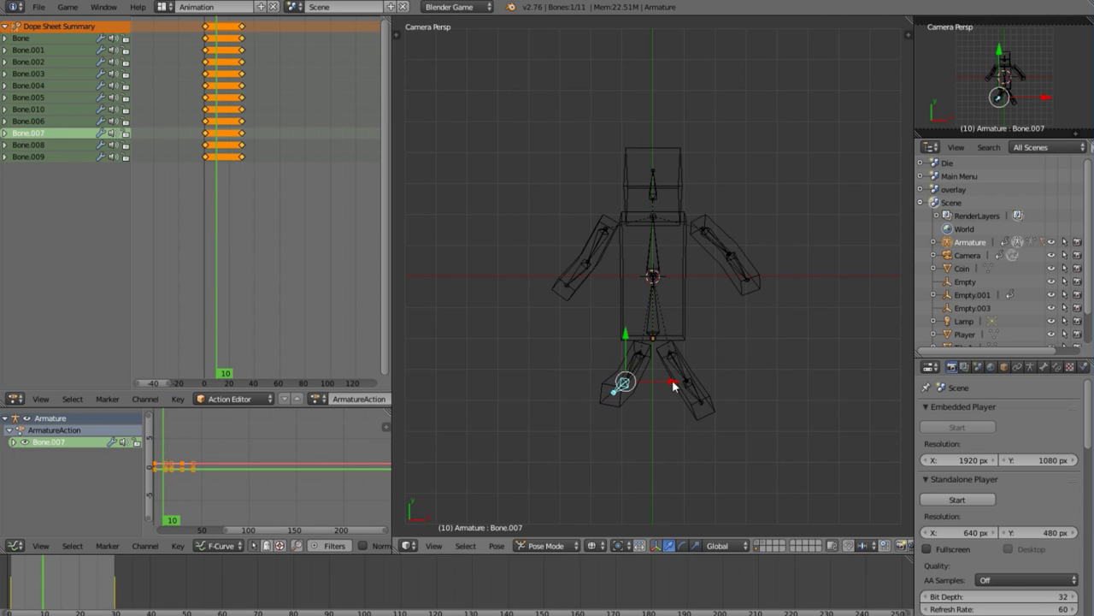
right_click(691, 383)
key("r")
key("r")
left_click(689, 376)
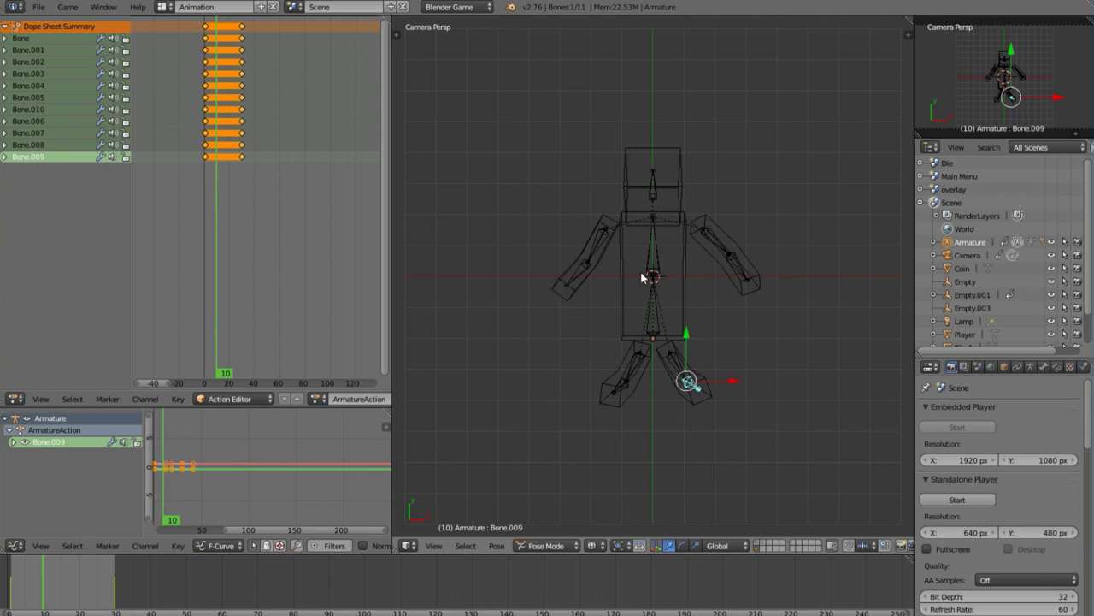
- Trackball-rotate the upper-torso bone Bone.001 to lean the upper body towards the Bone.002 arm, and select the head bone
right_click(646, 265)
key("r")
key("r")
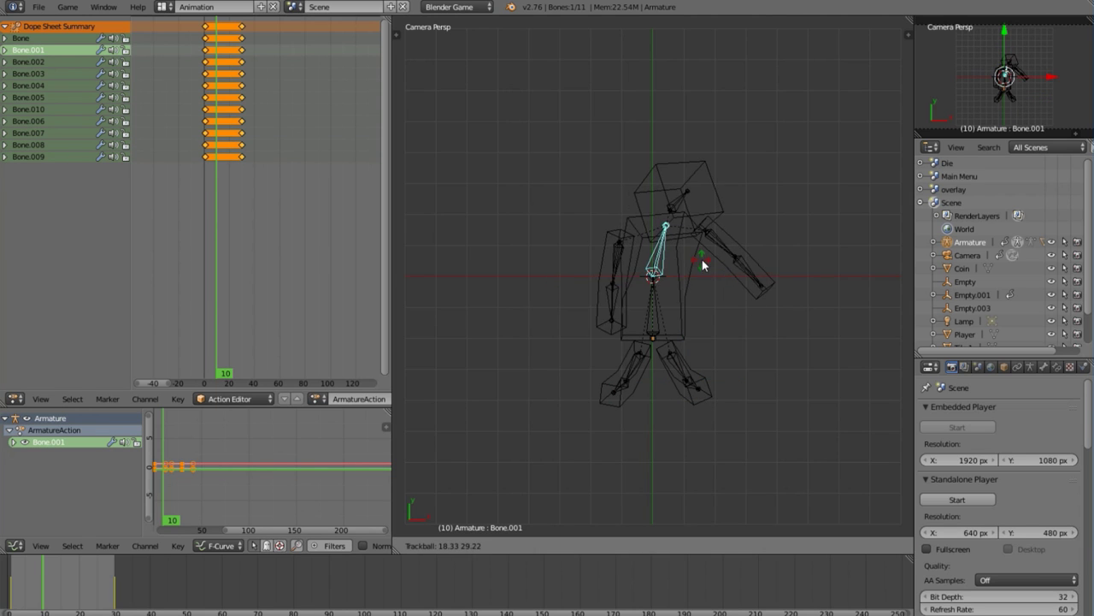
left_click(686, 253)
right_click(672, 206)
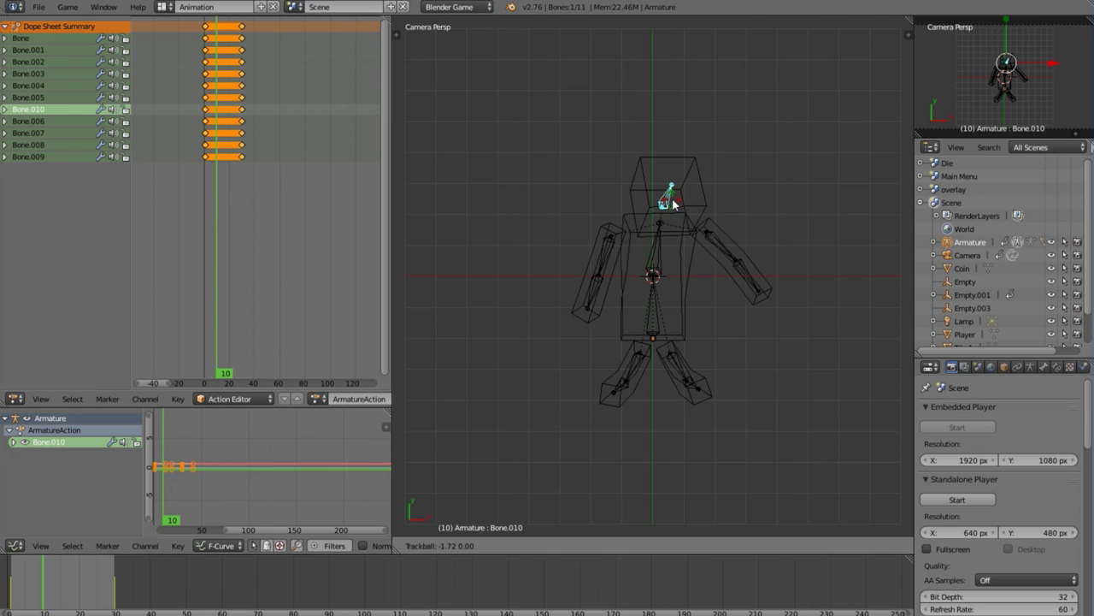
- Select all bones and insert a Rotation keyframe at frame 10
key("a")
key("a")
key("i")
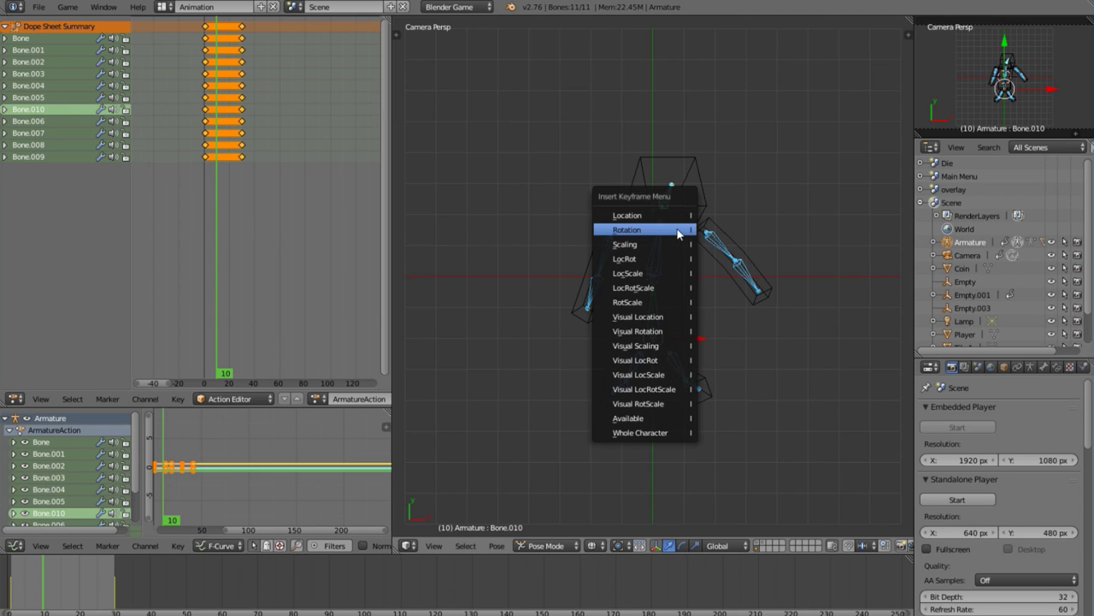
left_click(678, 230)
- Move to frame 20 and rotate the upper-torso bone Bone.001 to lean towards the Bone.004 arm
left_click(81, 596)
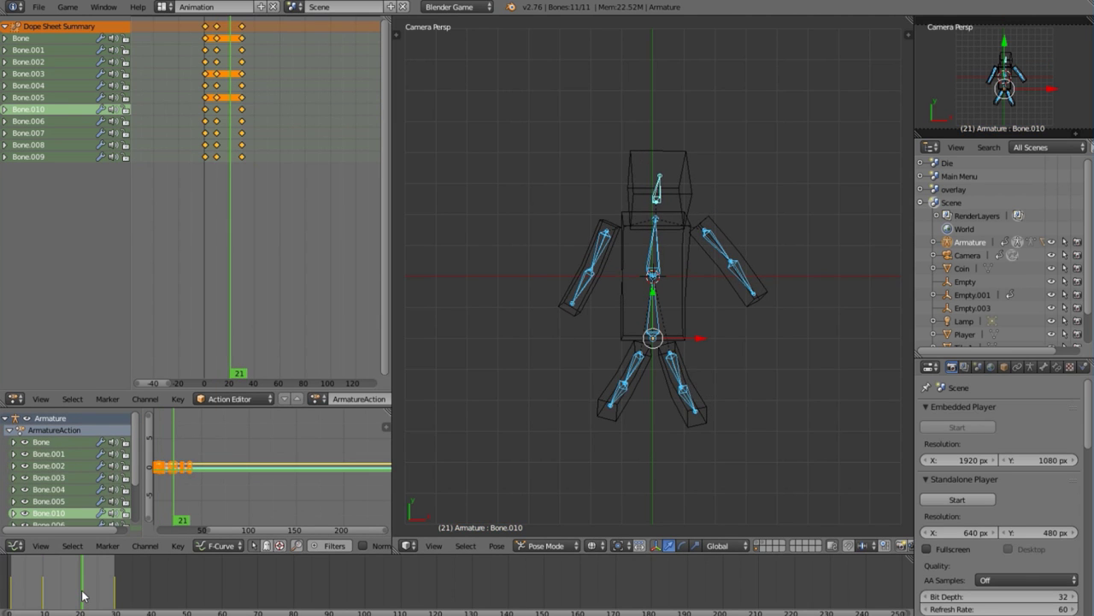
right_click(650, 263)
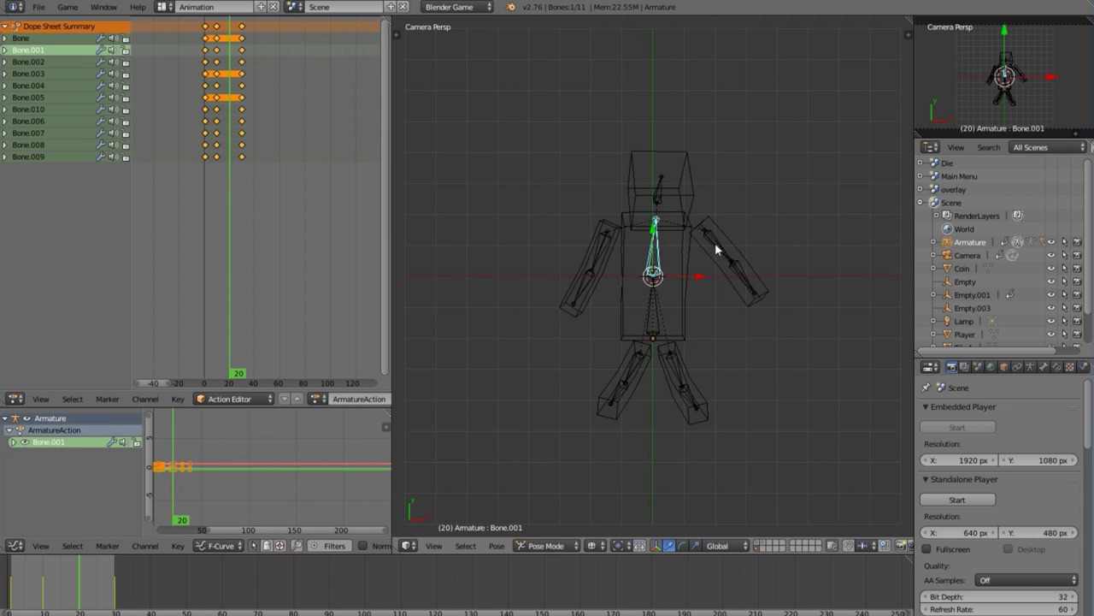
key("r")
left_click(698, 216)
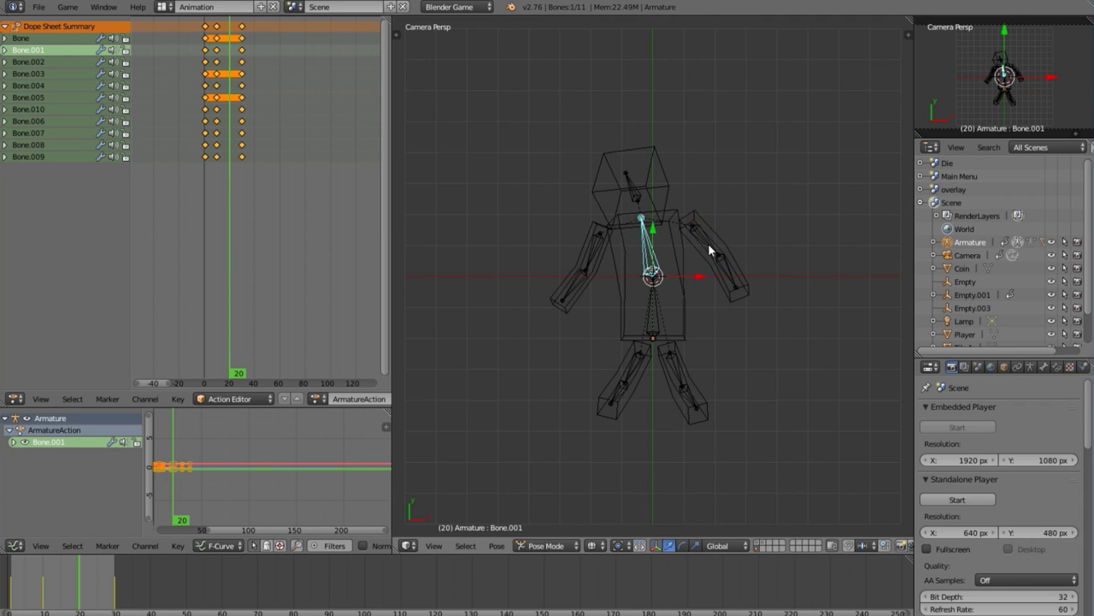
- Rotate the upper-arm bones Bone.002 and Bone.004 outward to raise both arms at frame 20
right_click(708, 248)
key("r")
left_click(707, 209)
right_click(584, 246)
key("r")
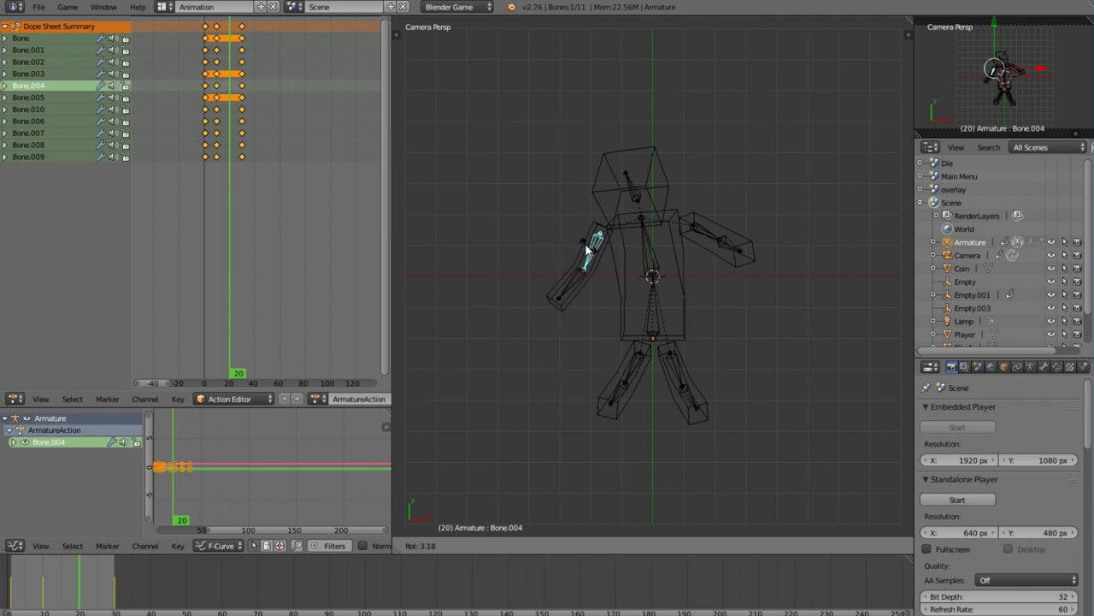
right_click(678, 227)
- Trackball-rotate the upper-torso bone Bone.001 and the head bone Bone.010 back to upright, checking the pose in solid shading
key("z")
right_click(632, 188)
key("z")
right_click(647, 266)
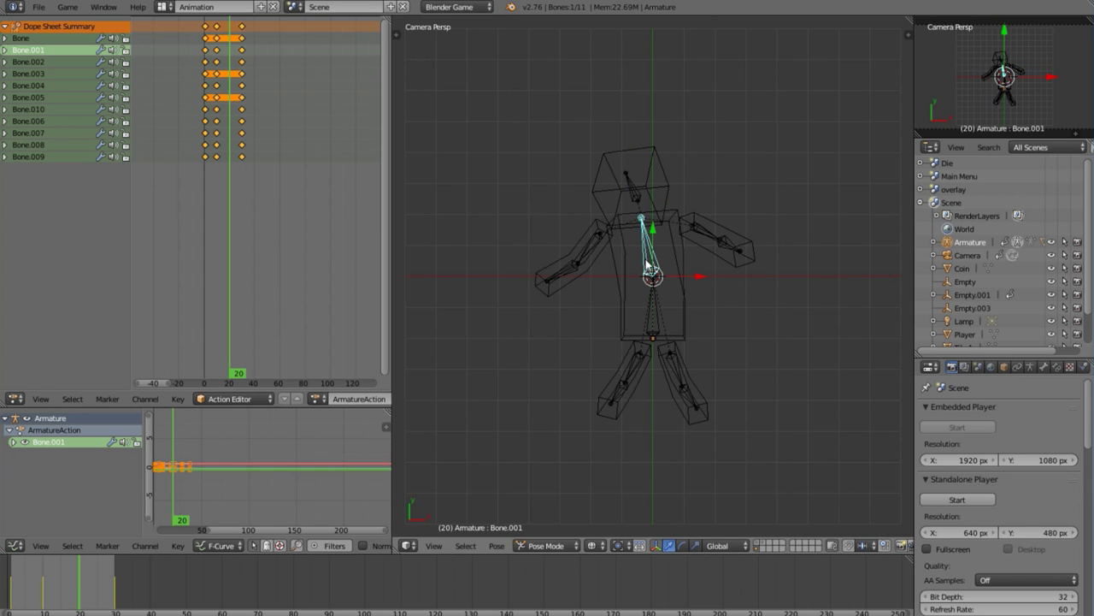
key("alt+r")
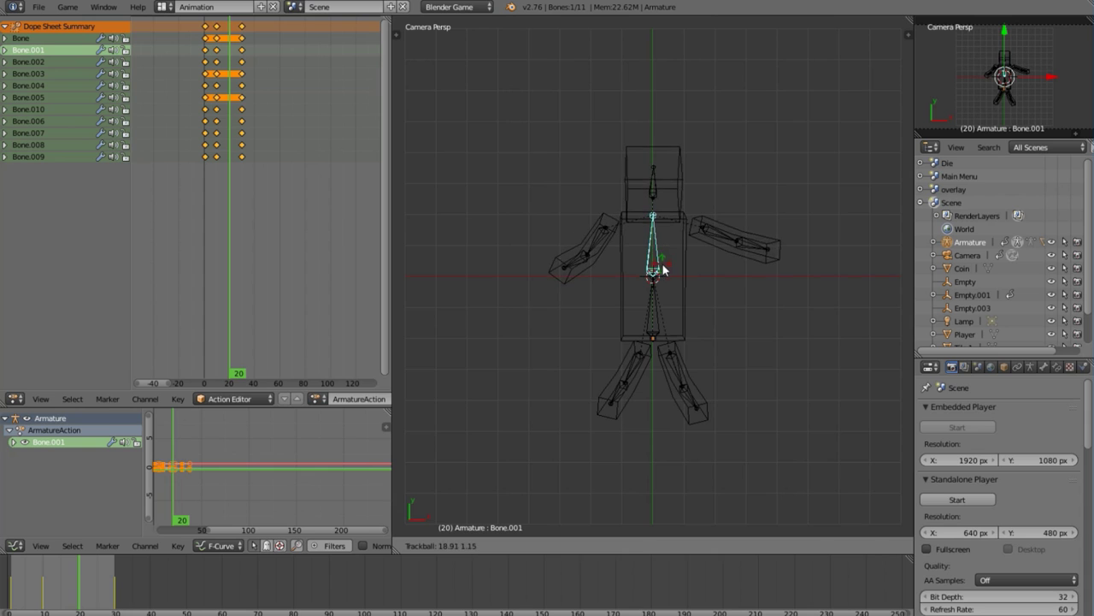
key("z")
right_click(651, 179)
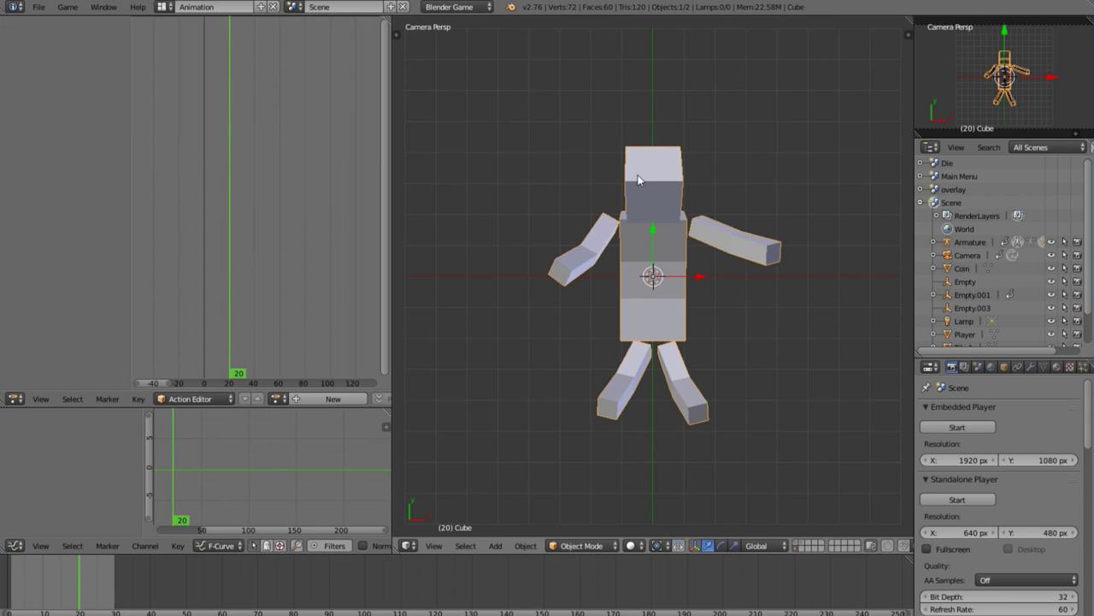
key("z")
- Select all bones and insert a Rotation keyframe at frame 20
key("a")
key("a")
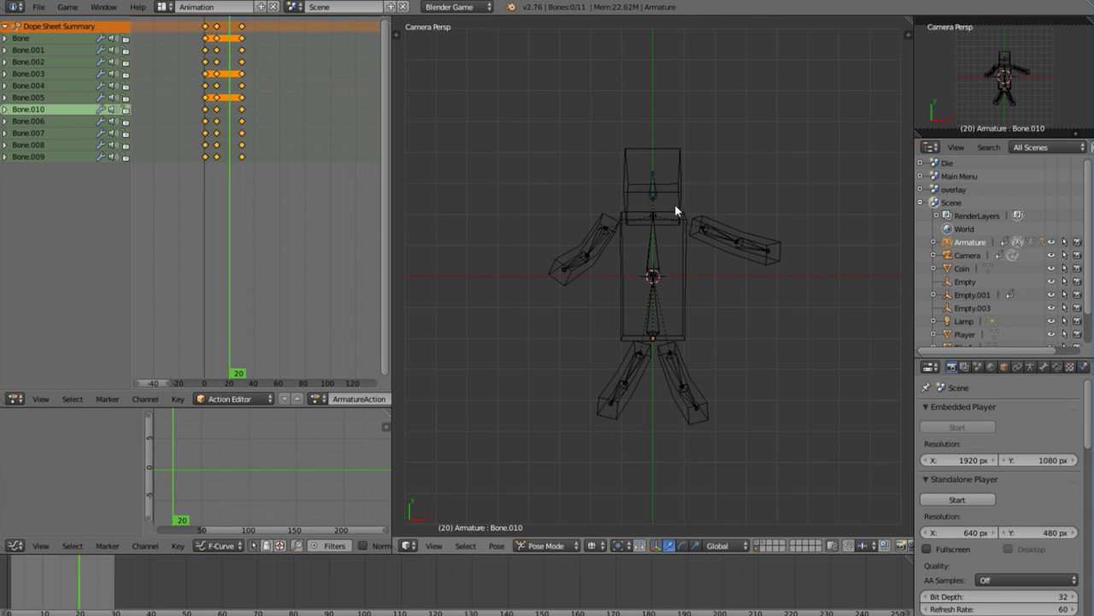
key("i")
left_click(695, 215)
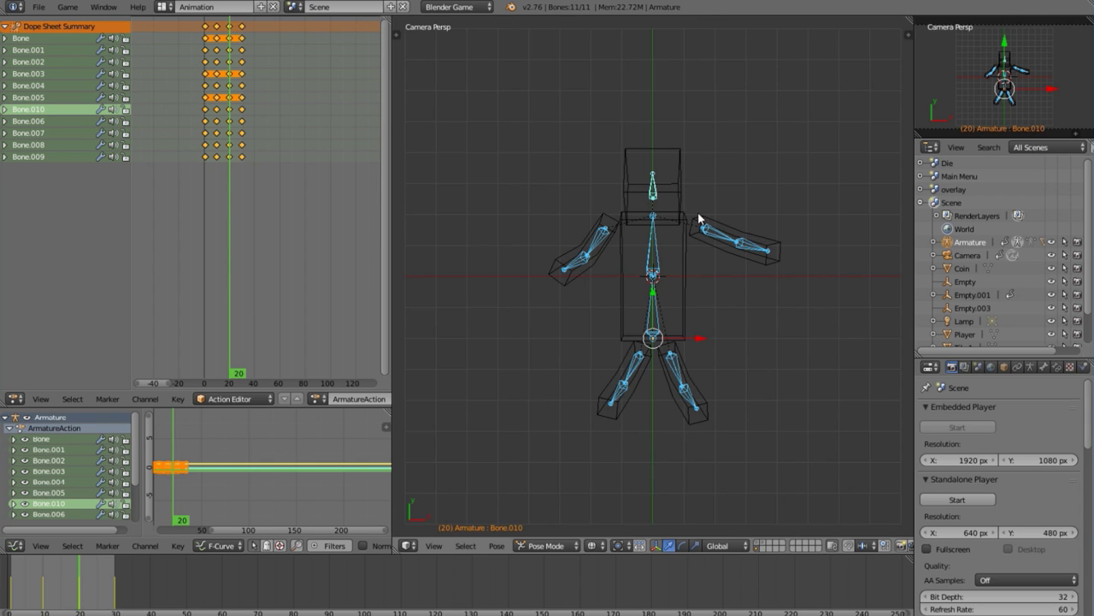
- Play back the 30-frame animation to review the motion, and bring its curves into view
key("alt+a")
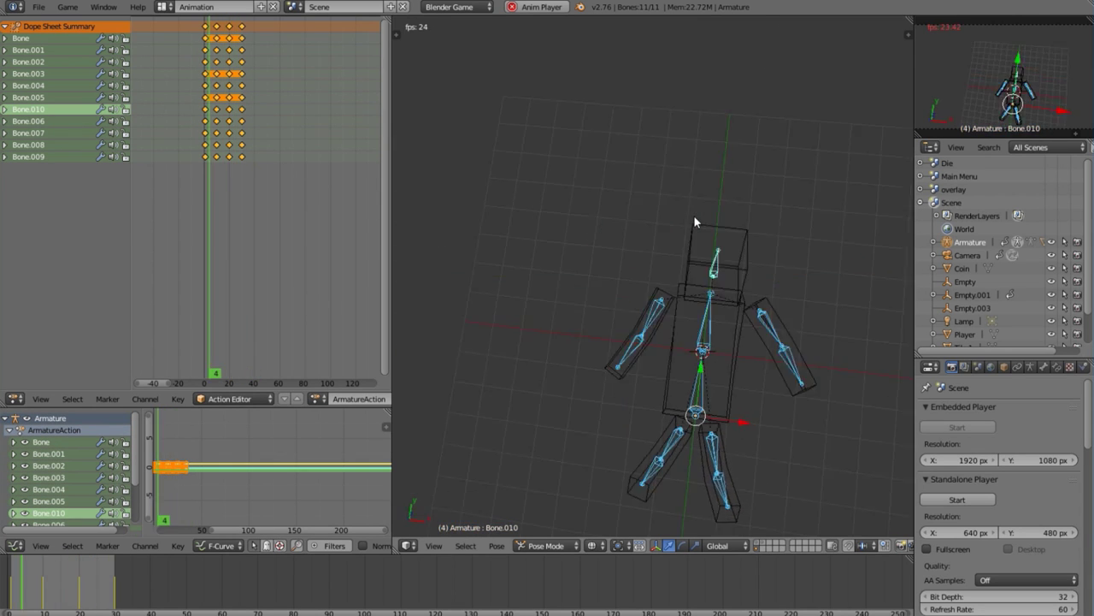
key("alt+a")
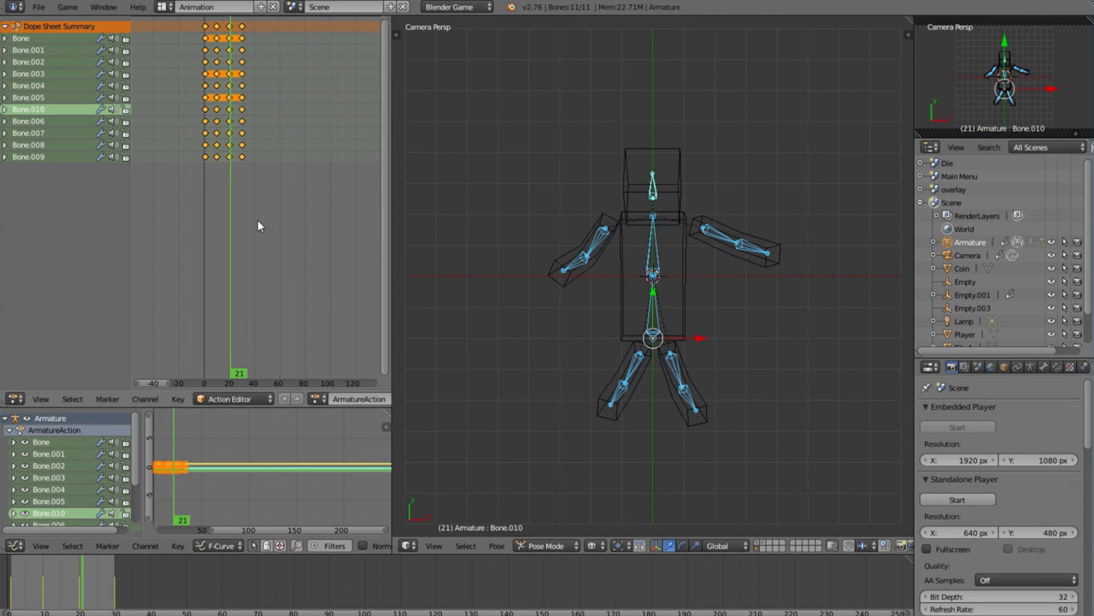
middle_click_drag(189, 478, 282, 479)
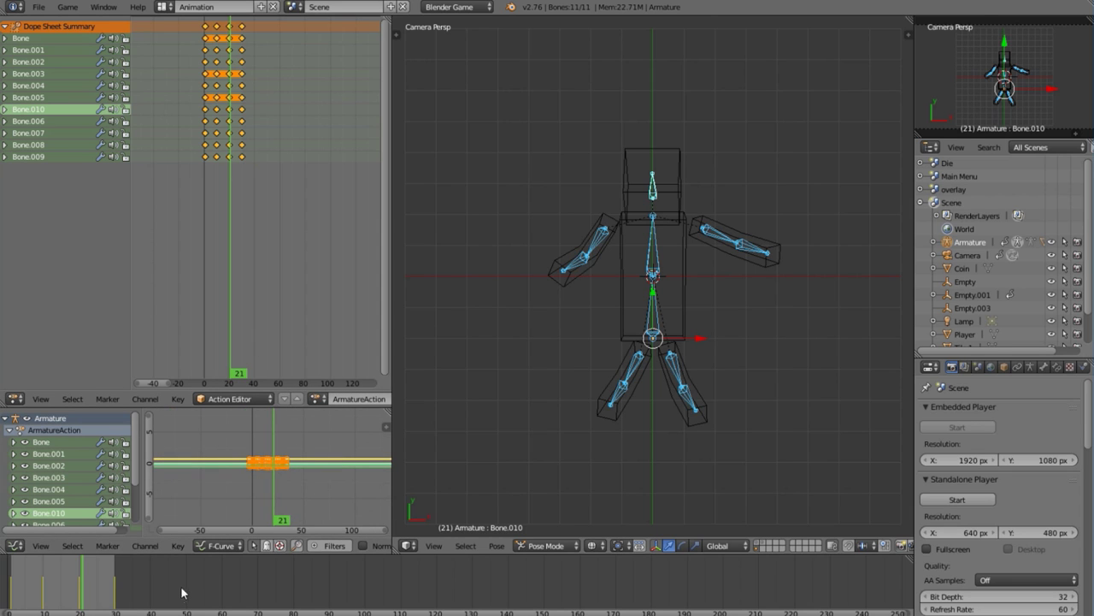
- Extend the animation range by setting its end frame to 60
left_click(212, 601)
left_click_drag(212, 602, 222, 607)
key("e")
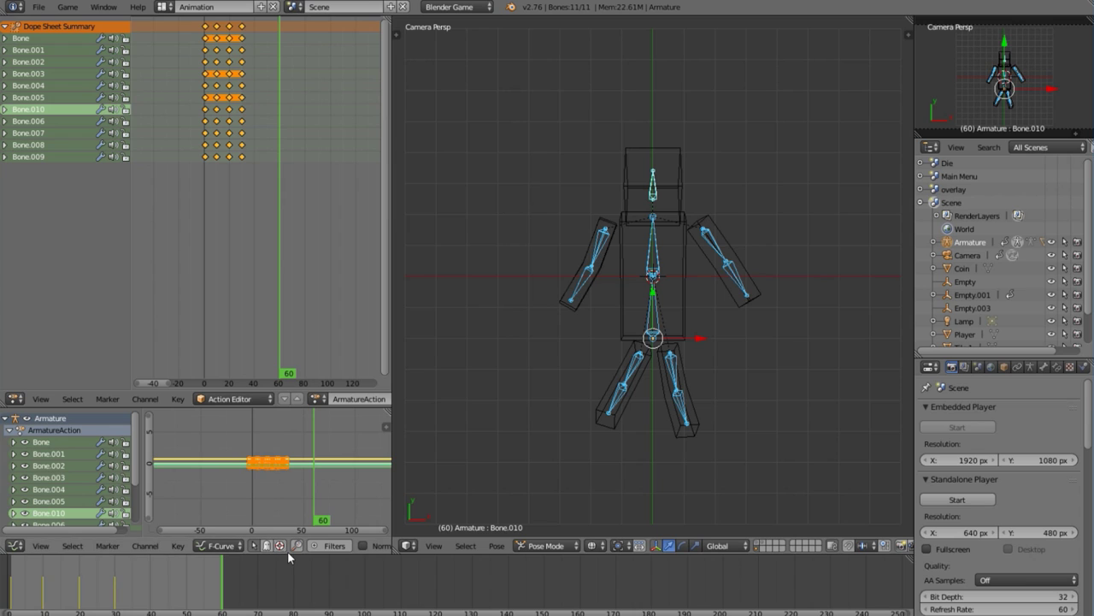
- Return to frame 1 and scale all keyframes in time so the last ones land on frame 60
key("shift+Left")
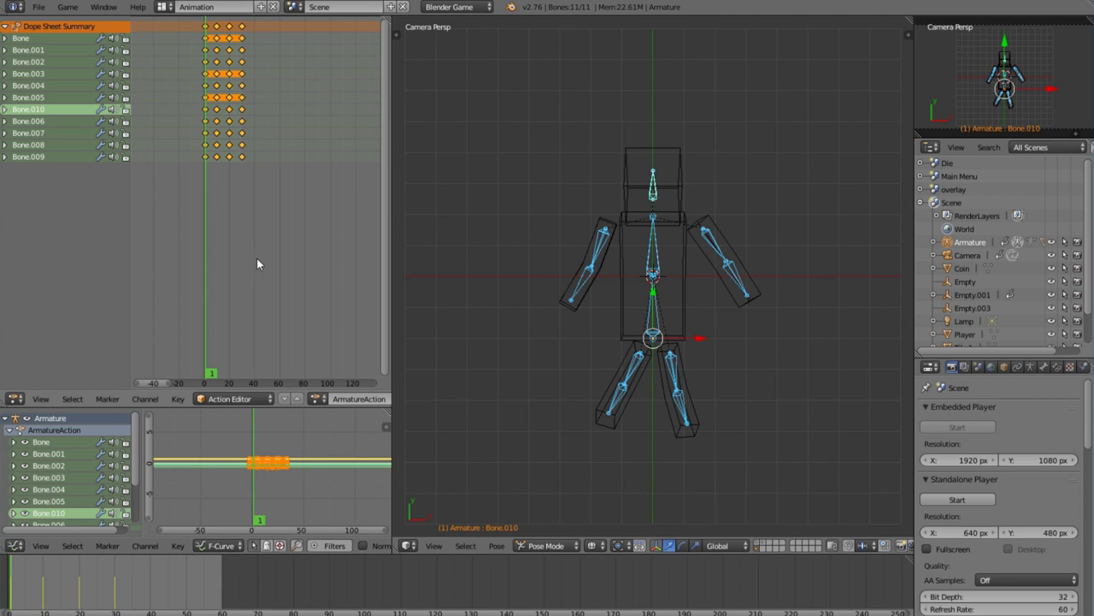
key("s")
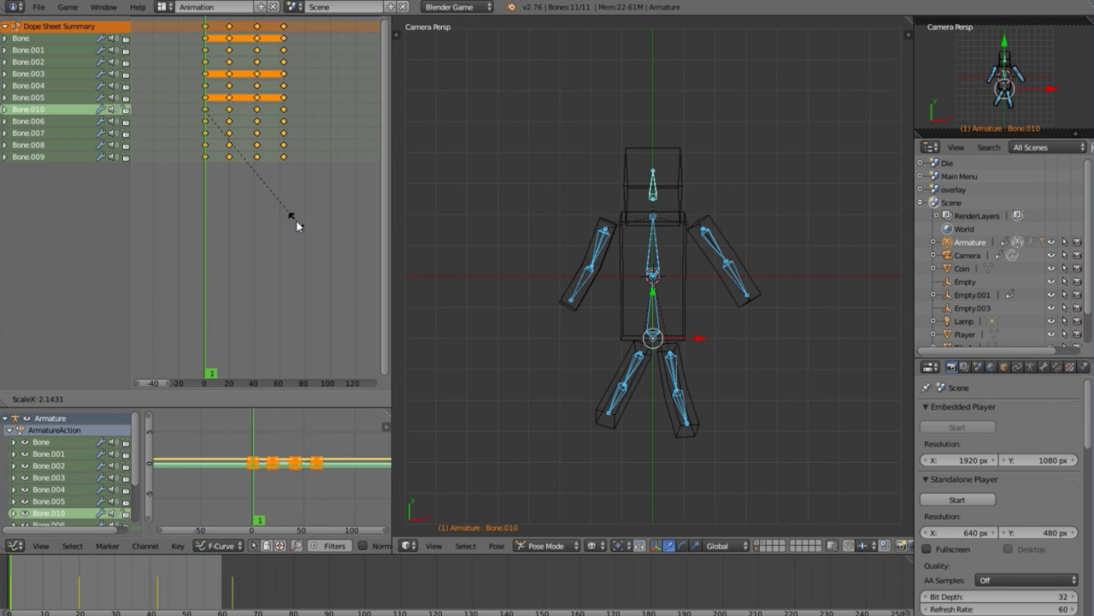
left_click(293, 216)
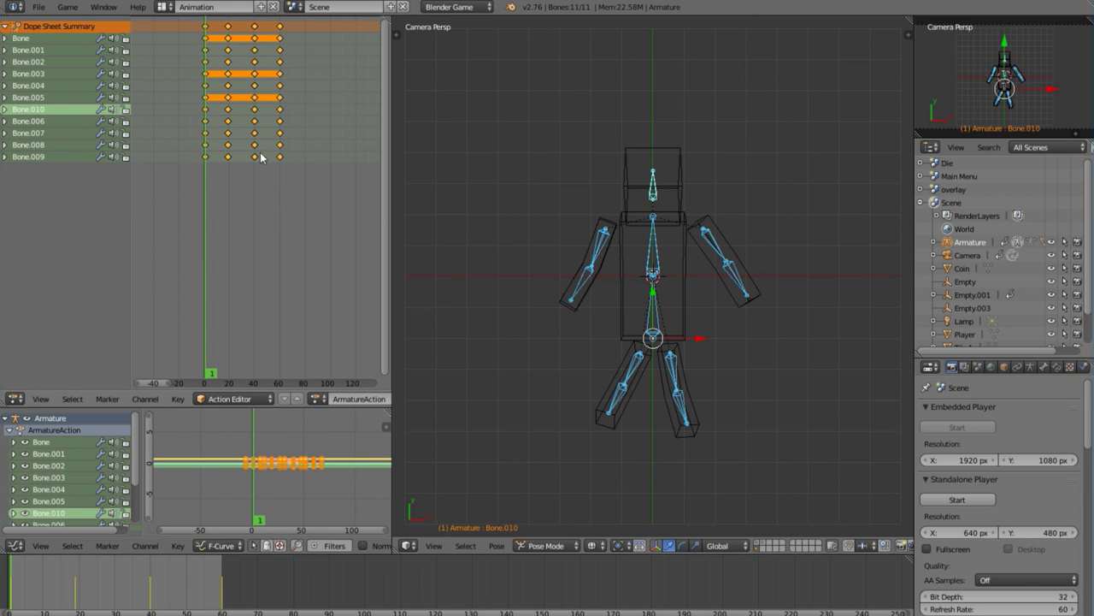
- Play back the slowed 60-frame animation to review it, stop playback and deselect all keyframes
key("alt+a")
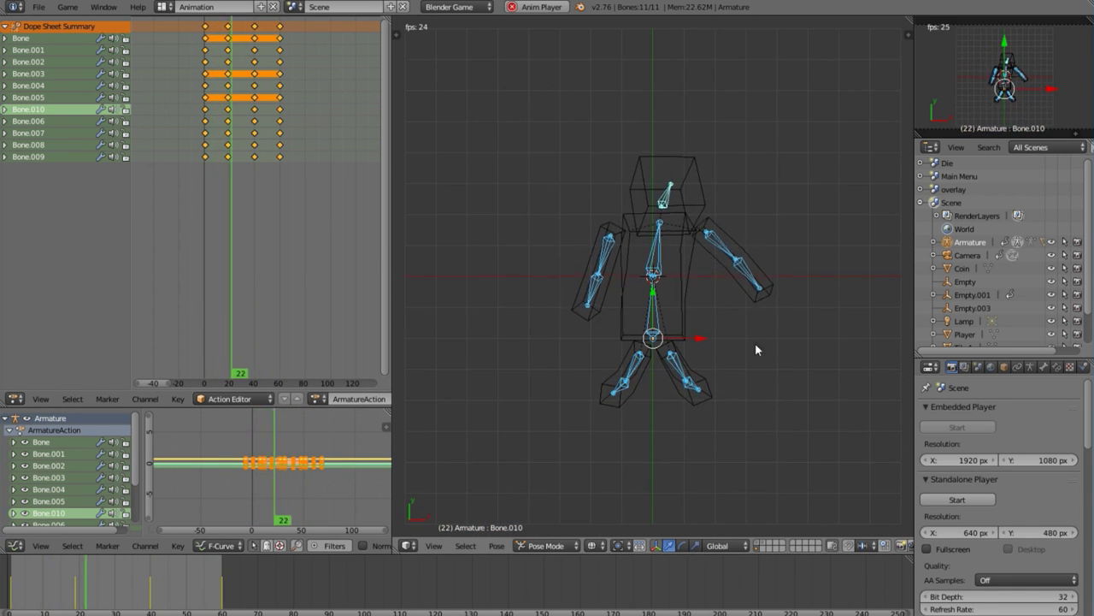
scroll(295, 493, "up", 5)
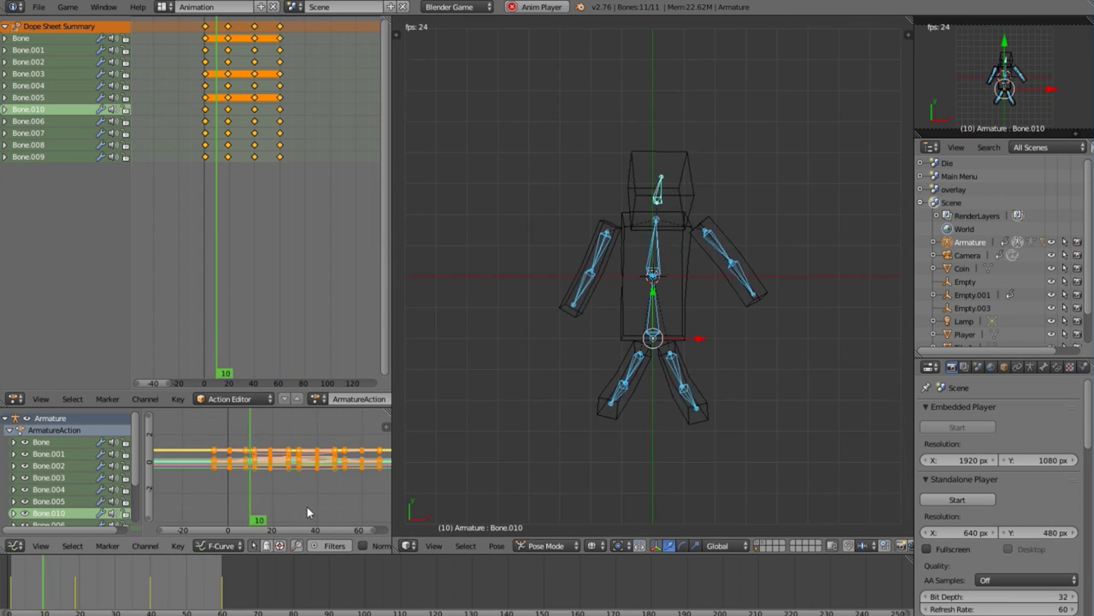
key("alt+a")
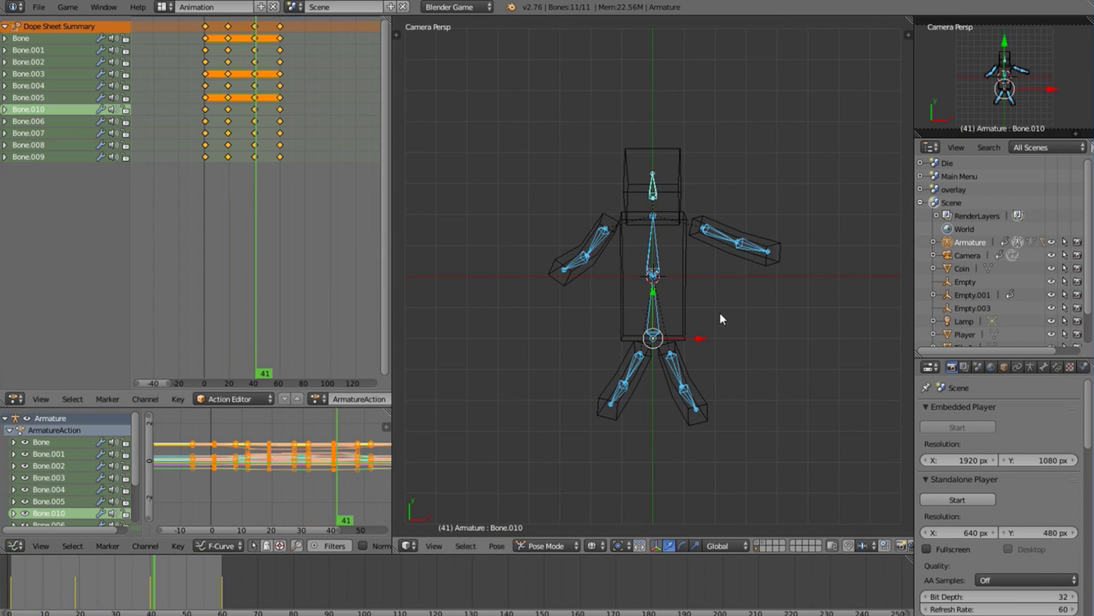
key("a")
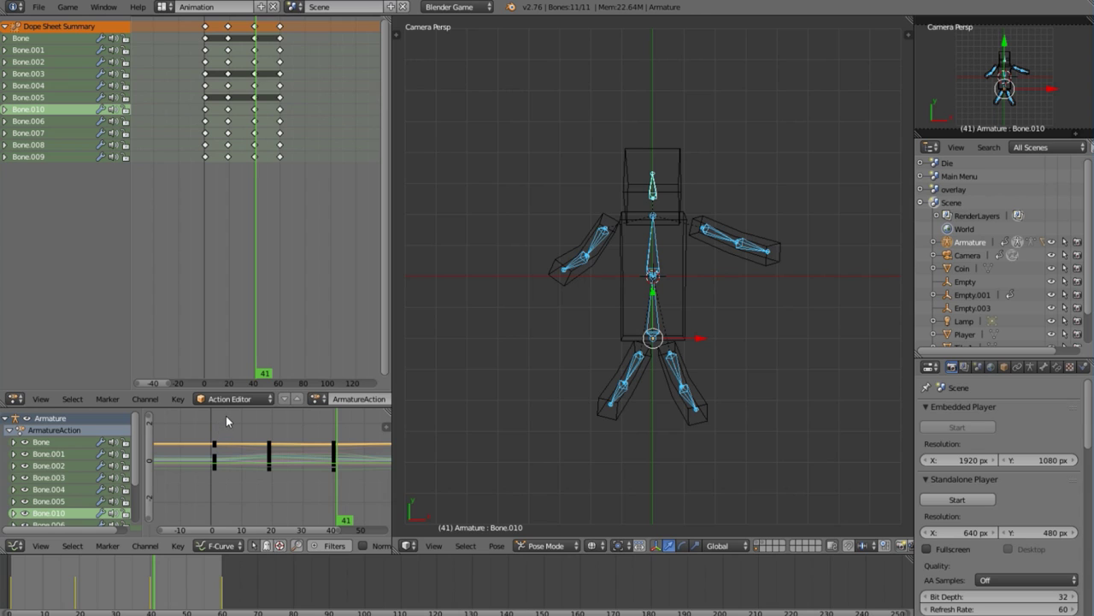
- Select the first and last keyframes of all the armature's F-curves and set their handle type to Vector
key("n")
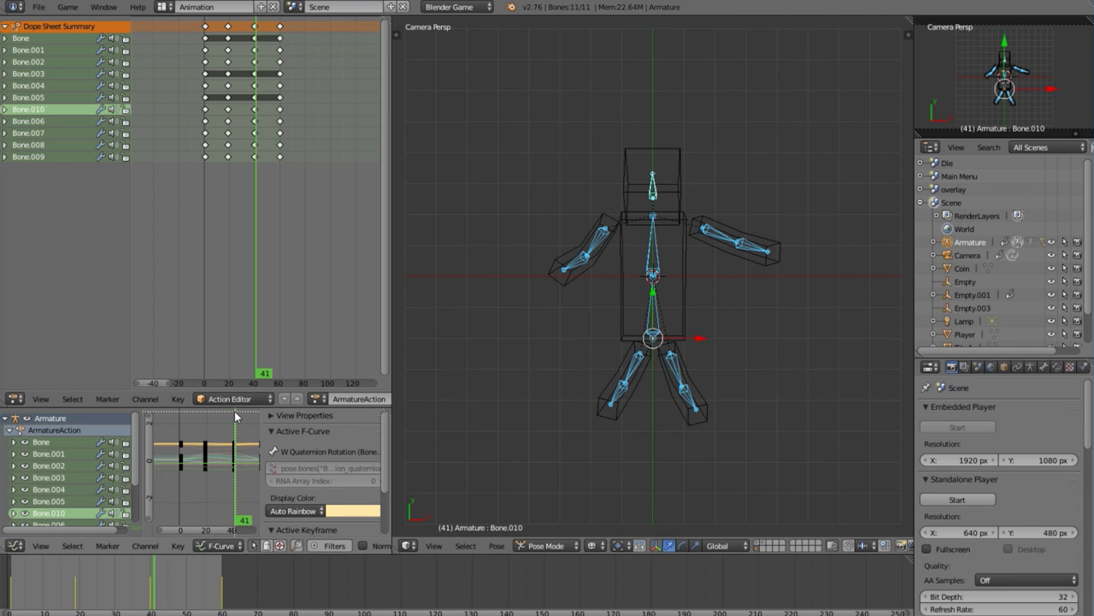
key("n")
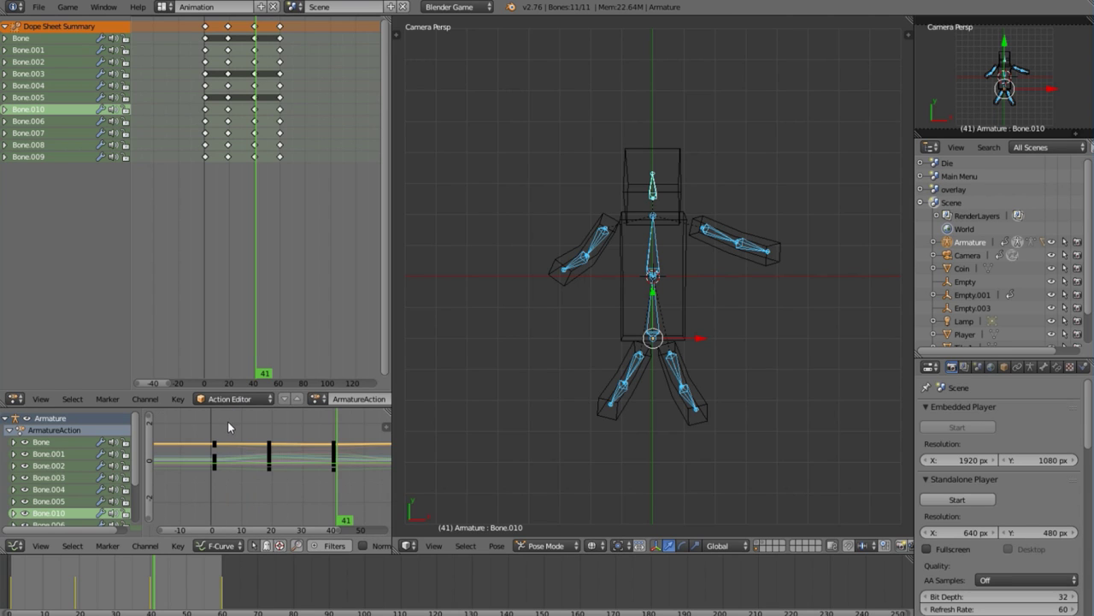
left_click_drag(215, 460, 235, 419)
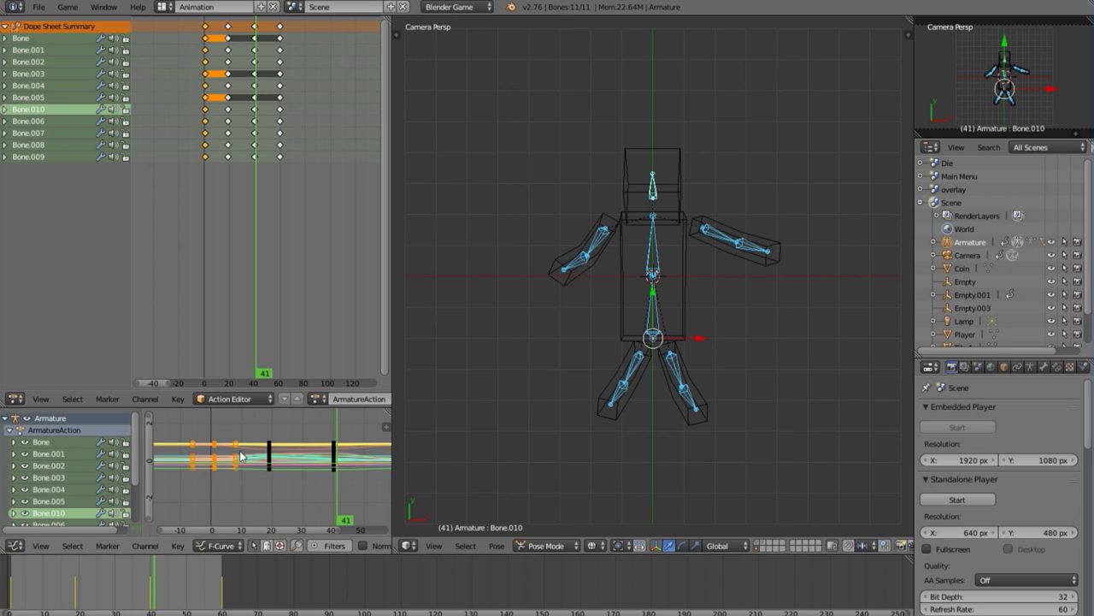
scroll(240, 456, "right", 8, "ctrl")
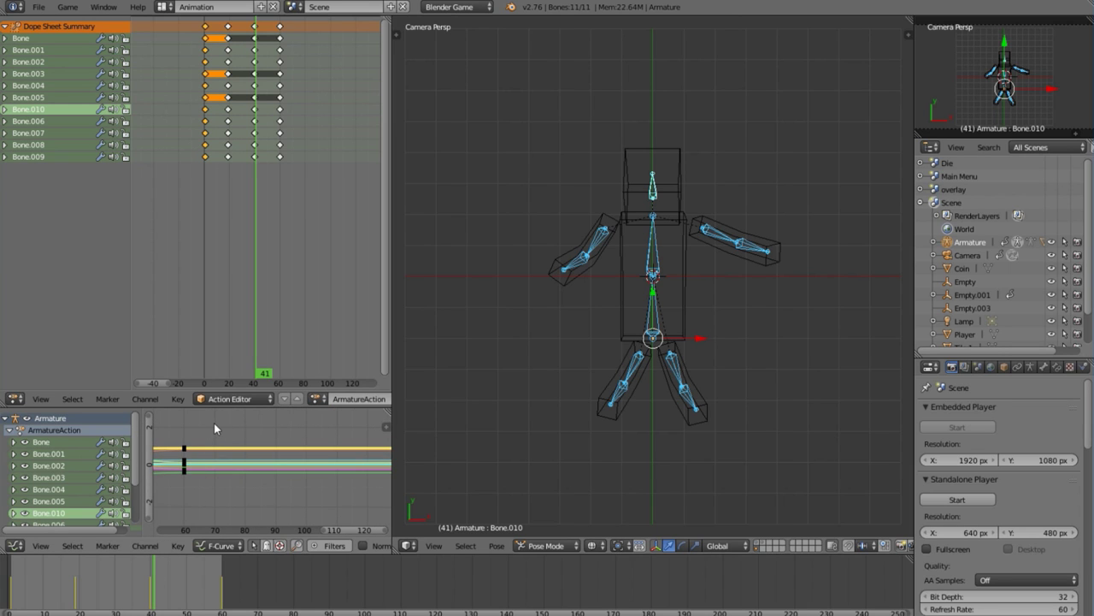
left_click_drag(208, 442, 176, 508)
middle_click_drag(179, 500, 276, 472)
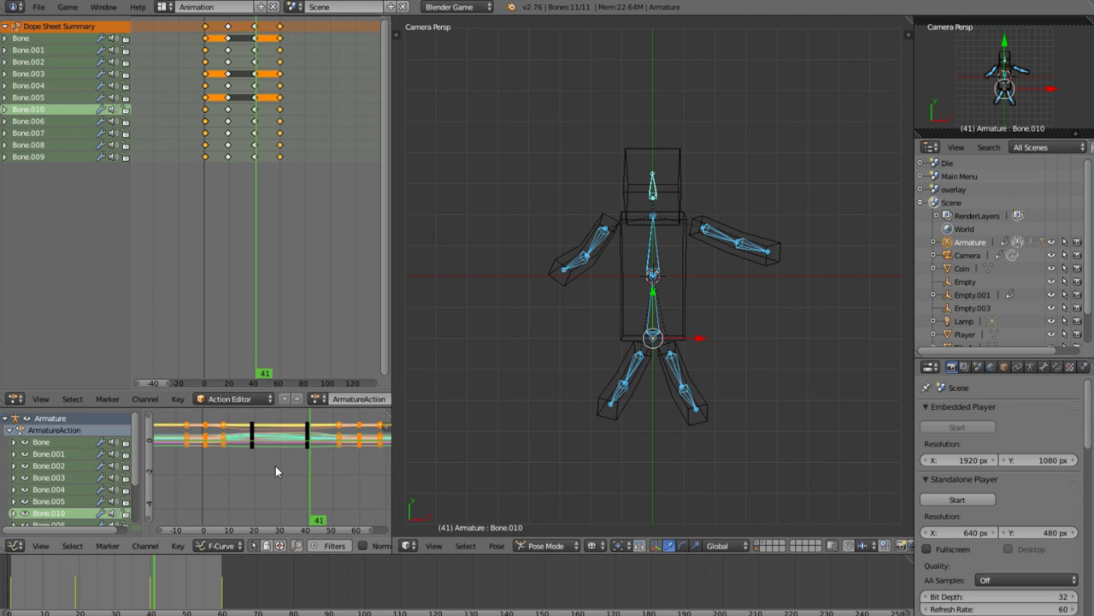
key("v")
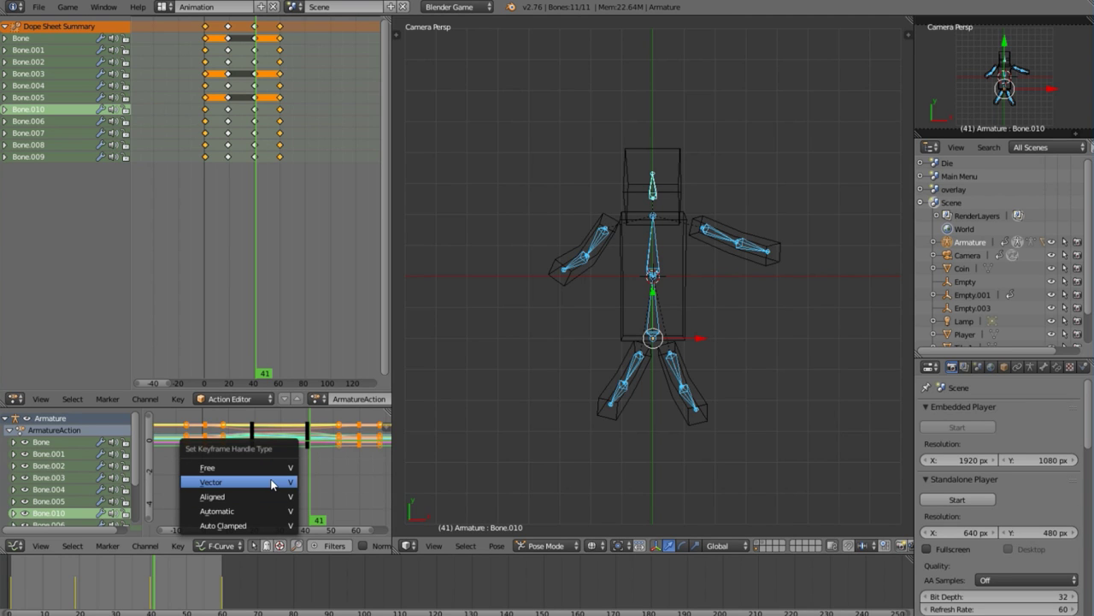
left_click(272, 482)
- Try the Free handle type on the selected first and last keyframes and switch them back to Vector
scroll(289, 469, "up", 4)
middle_click_drag(306, 495, 264, 497)
scroll(305, 460, "up", 3)
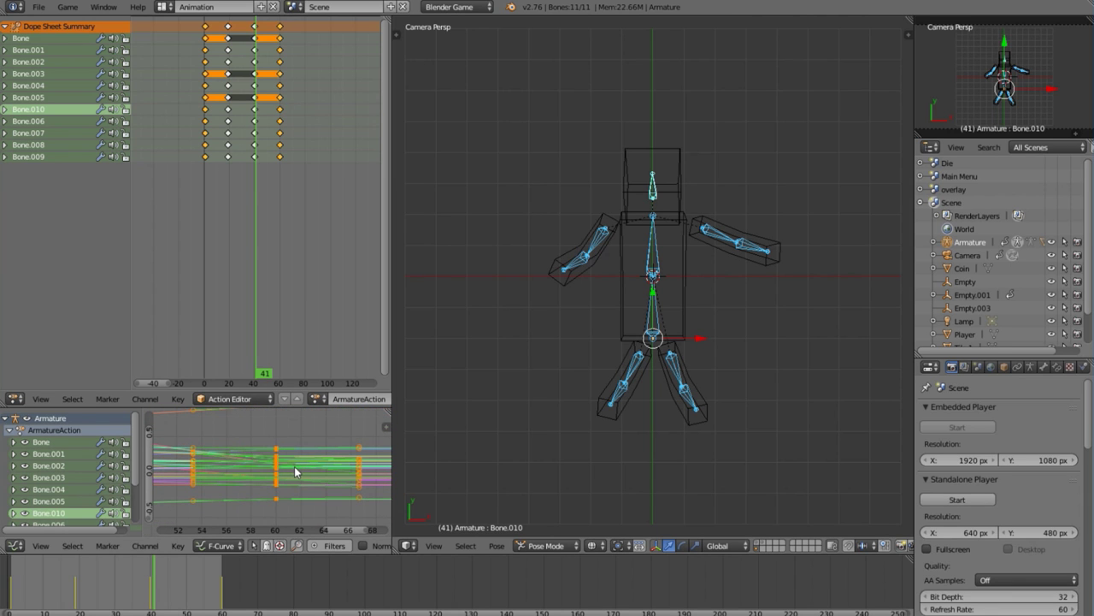
key("v")
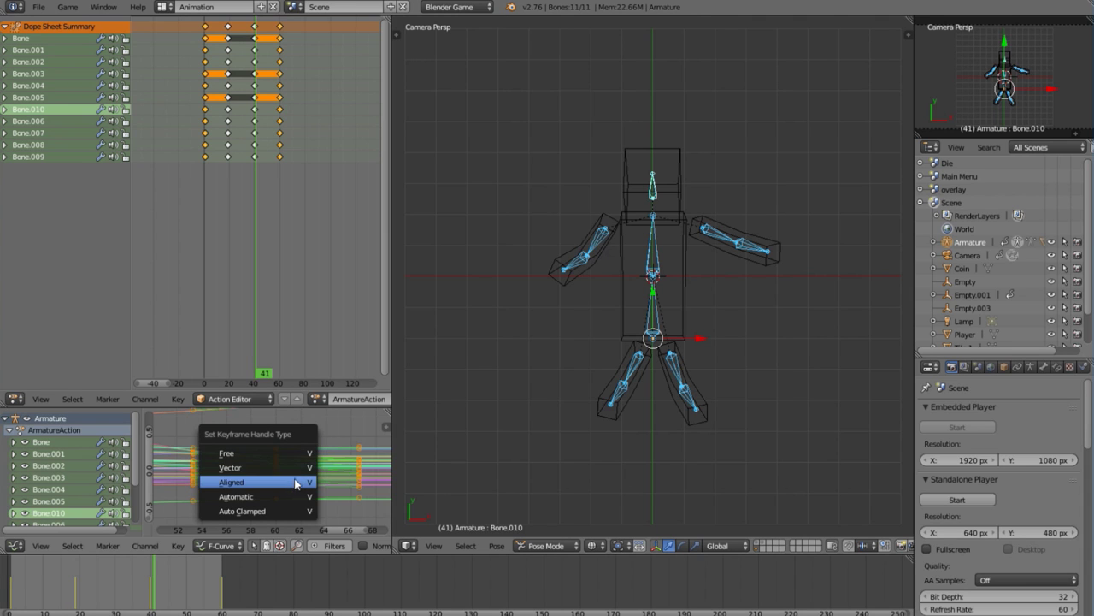
left_click(279, 457)
key("v")
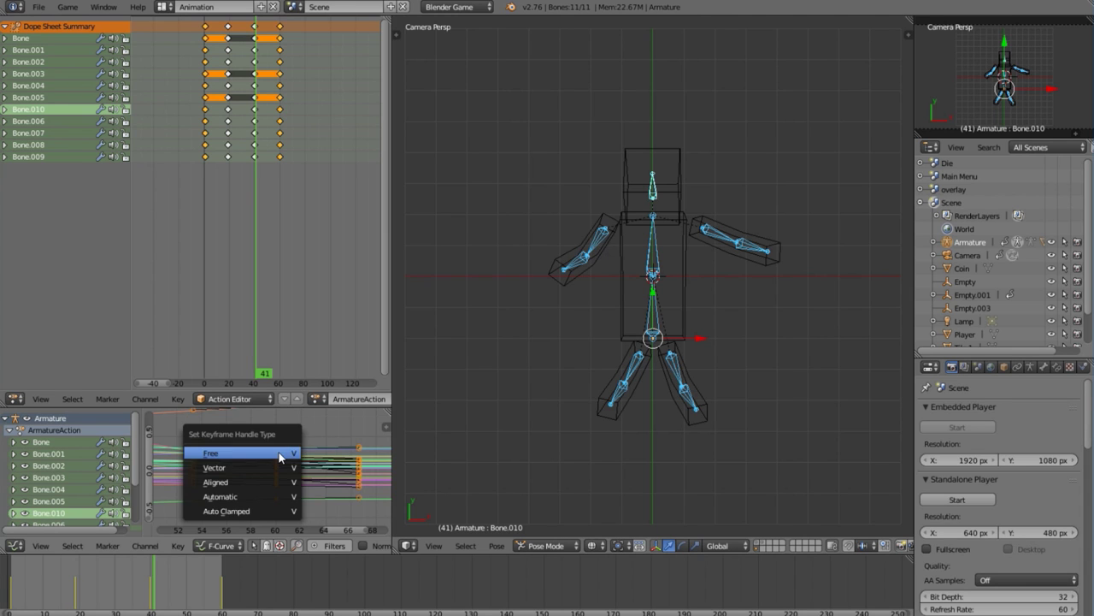
left_click(281, 467)
- Play back the animation to check the loop, and return the armature from Pose Mode to Object Mode with nothing selected
key("alt+a")
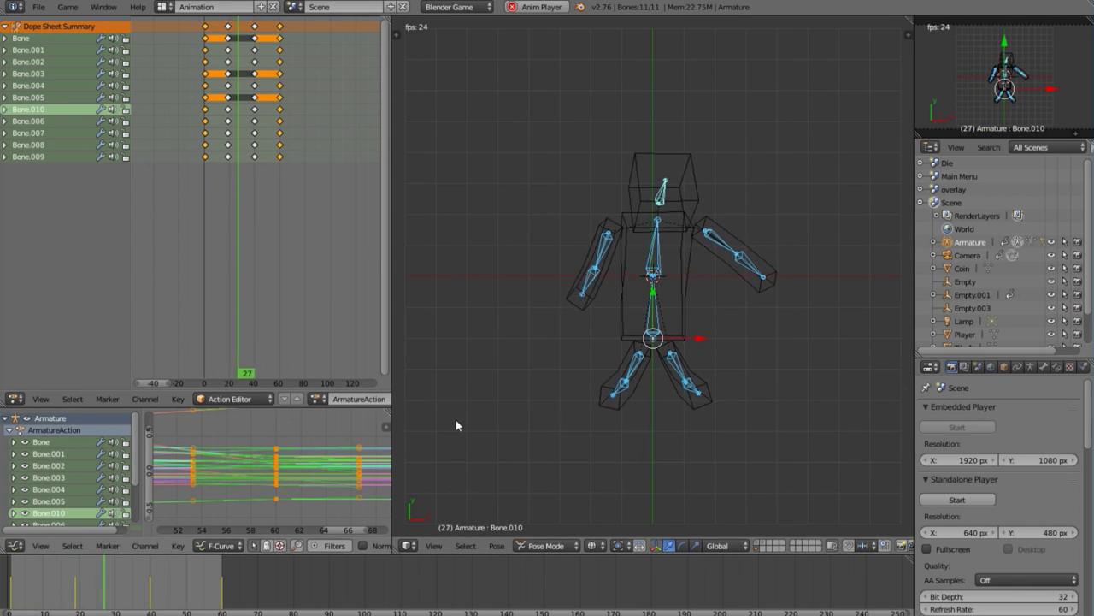
key("ctrl+Tab")
middle_click_drag(633, 368, 666, 358)
key("a")
key("KP_0")
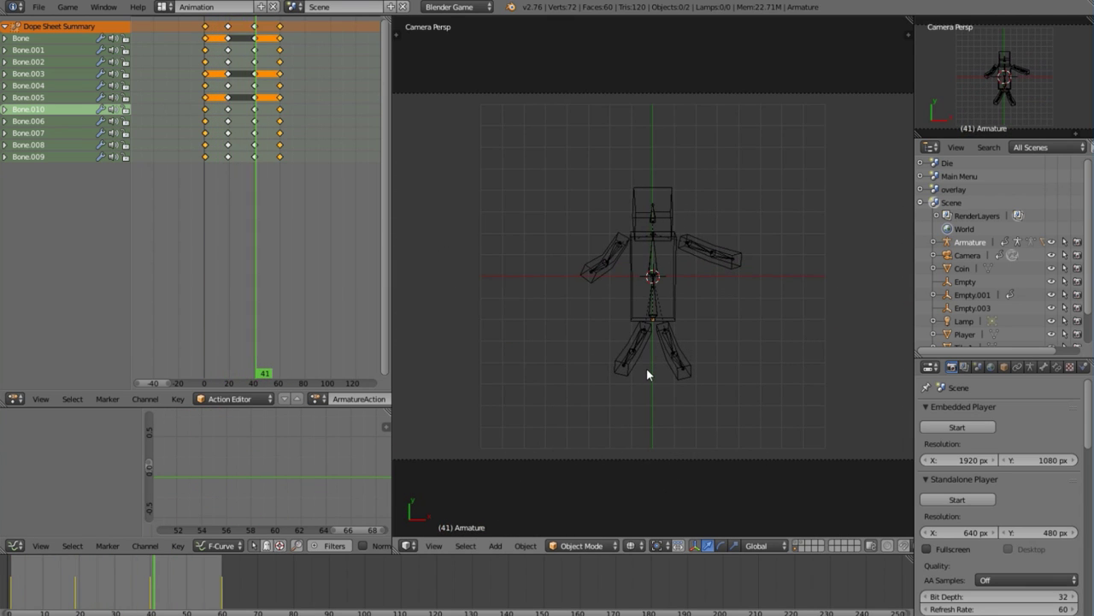
key("Escape")
- Switch the screen layout to Game Logic and get a closer look at the posed character
left_click(163, 7)
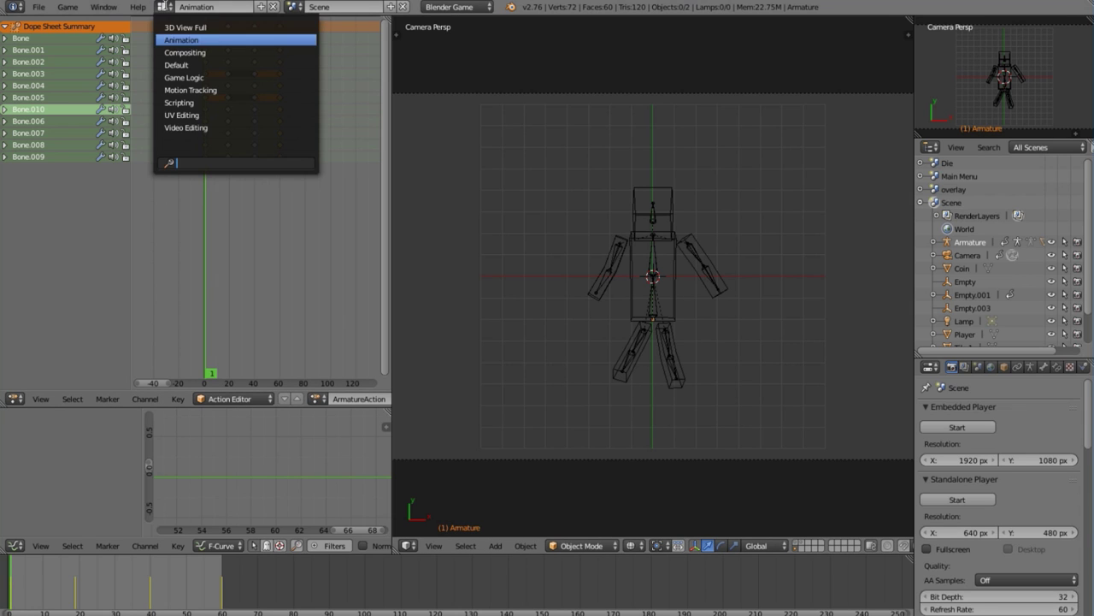
left_click(200, 76)
scroll(421, 219, "up", 2)
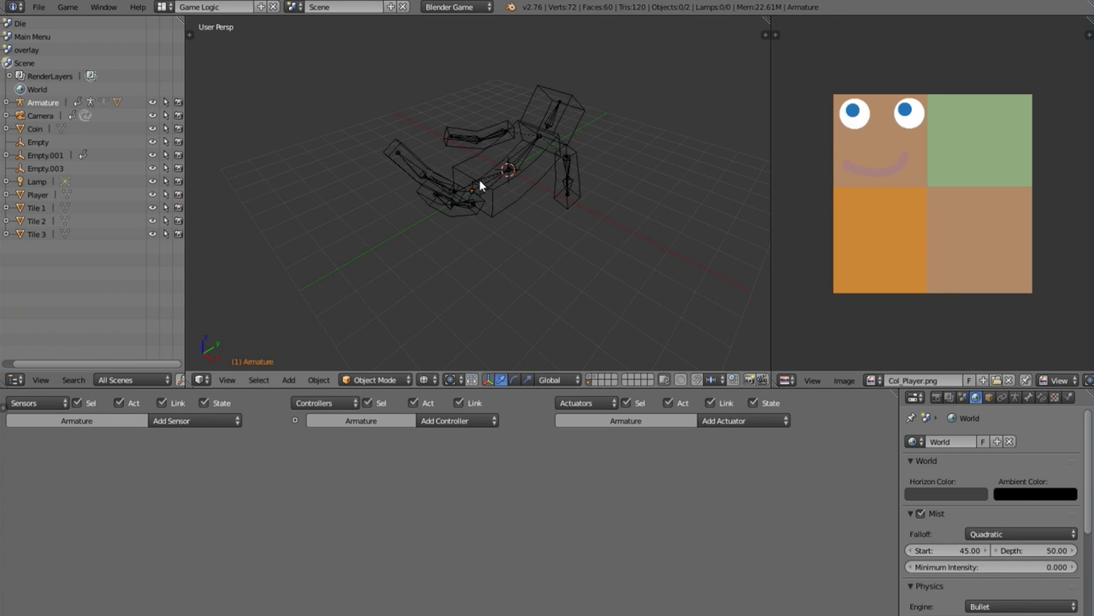
- Rename the character's mesh object from Cube to Player_show
right_click(481, 181)
left_click(991, 399)
left_click(957, 441)
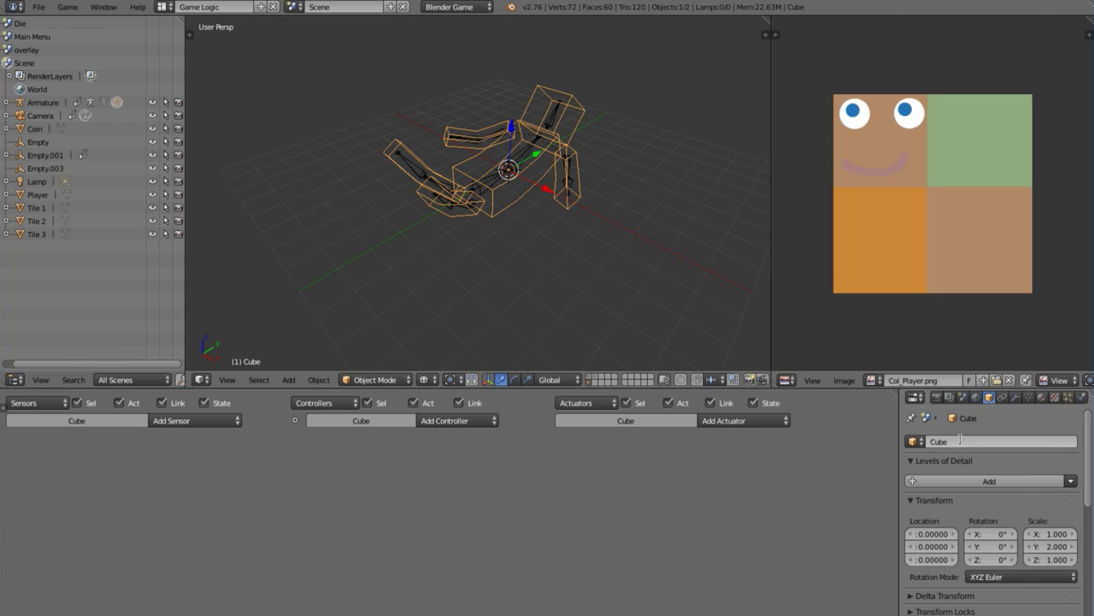
key("BackSpace")
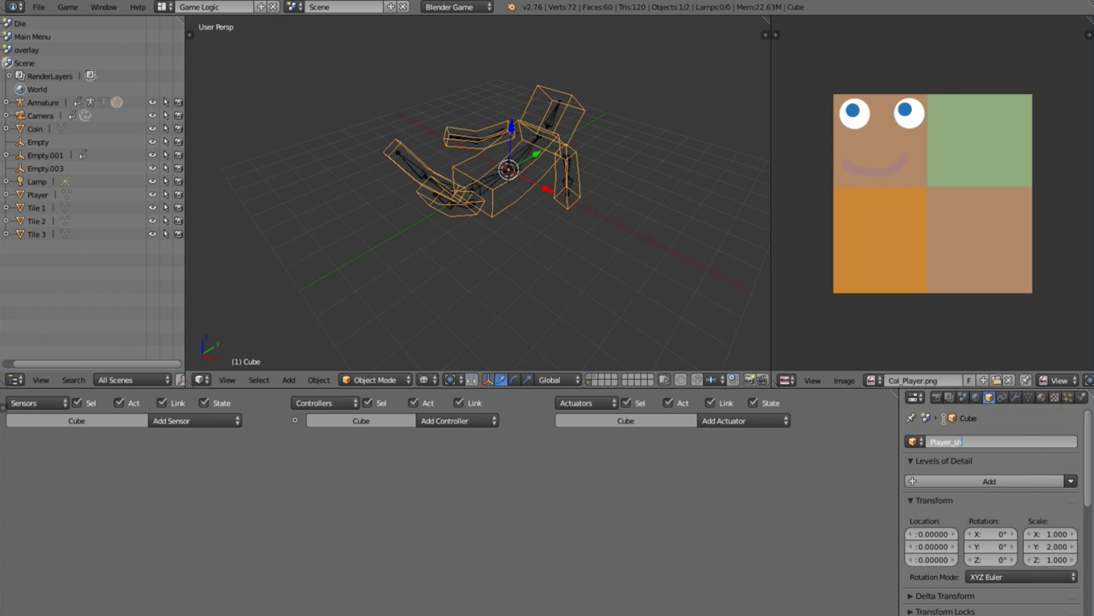
key("Return")
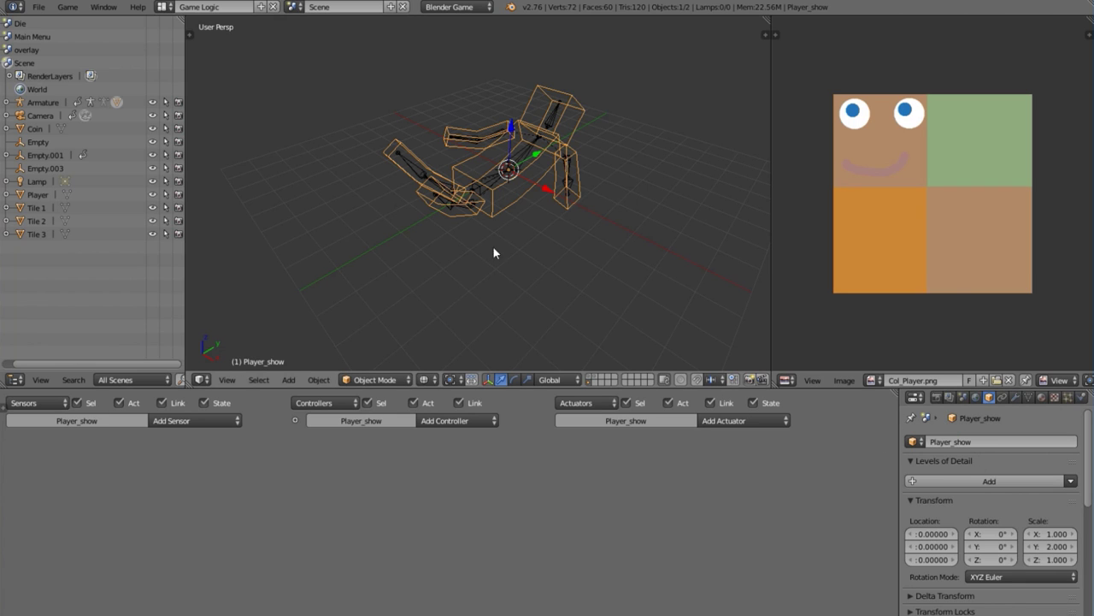
- Rename the character's armature to Rig_Player_show
right_click(495, 195)
left_click(979, 441)
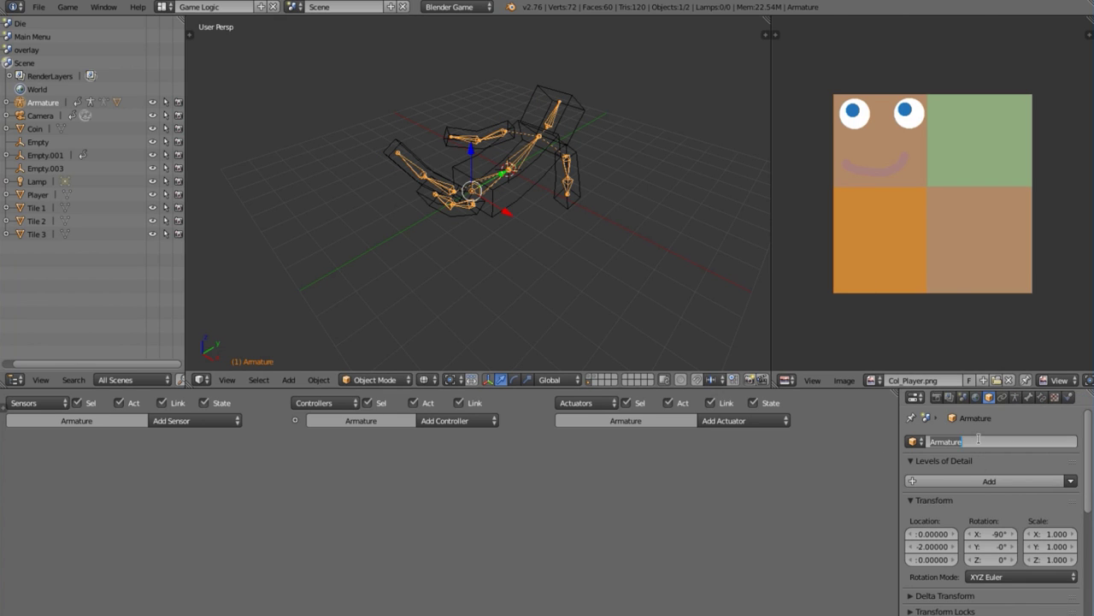
key("BackSpace")
type("Rig_Player_show")
key("Return")
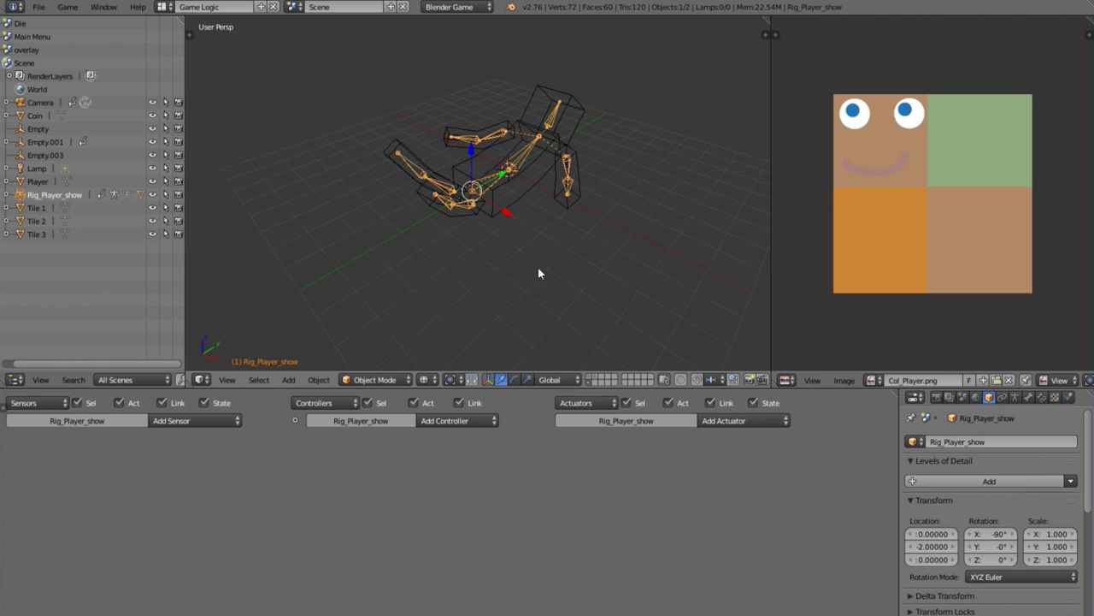
- Show the Player box's layer alongside the character, scale the rig to 0.6 and move it to about Y -0.92 inside the box
right_click(520, 205, "shift")
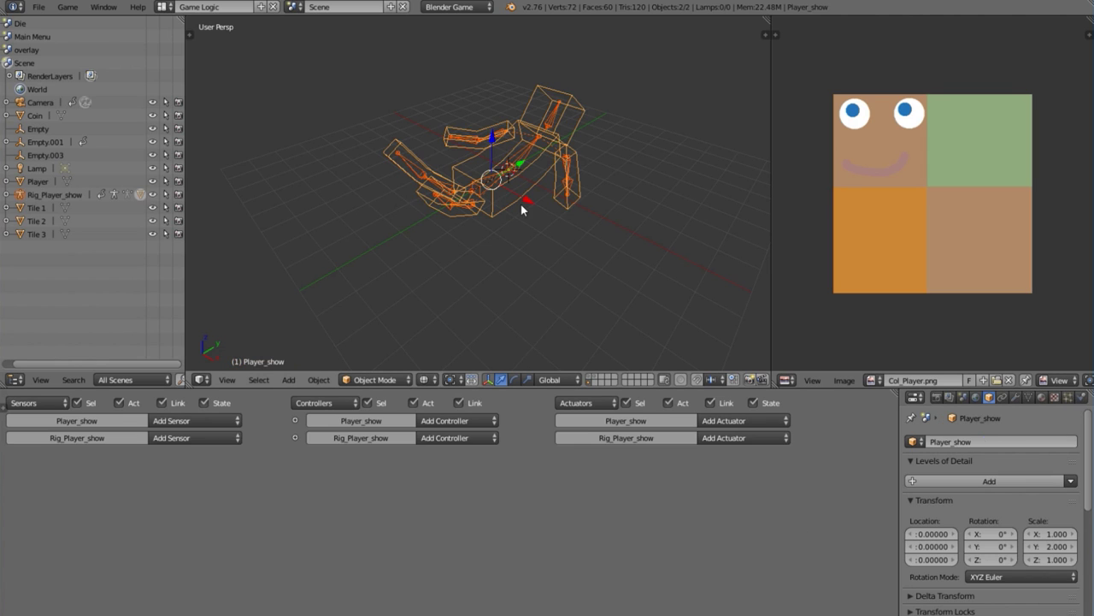
left_click(590, 381, "shift")
middle_click_drag(527, 202, 516, 176)
right_click(518, 201)
right_click(519, 179)
key("s")
left_click(565, 235)
key("g")
left_click(513, 181)
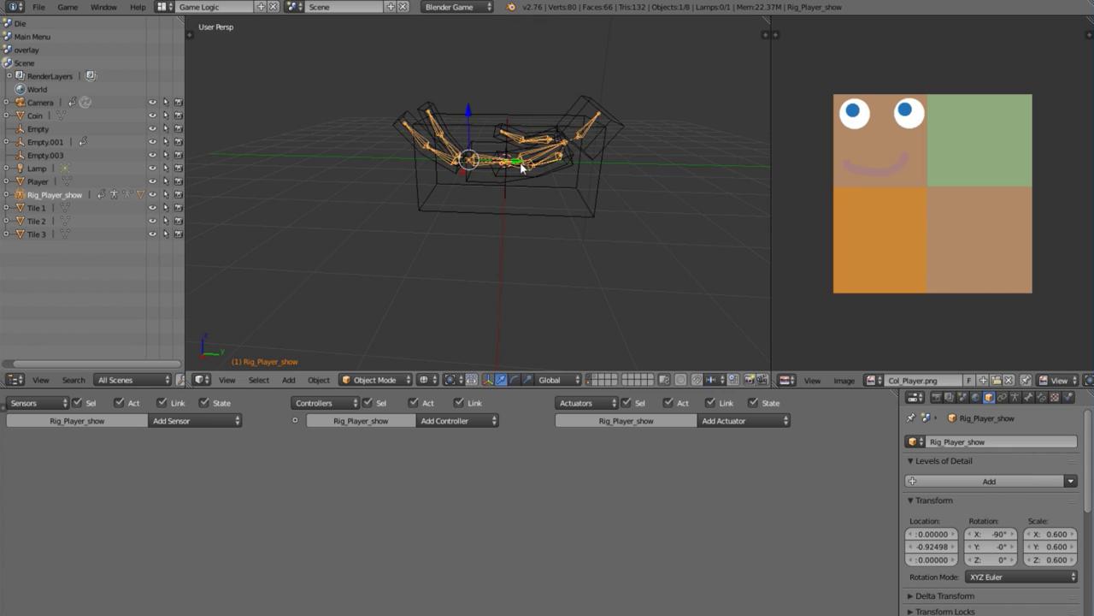
- Lower the rig to about Z -0.54 and shrink it to scale 0.54, repositioned at about Y -0.82 within the Player box
key("g")
key("z")
left_click(527, 190)
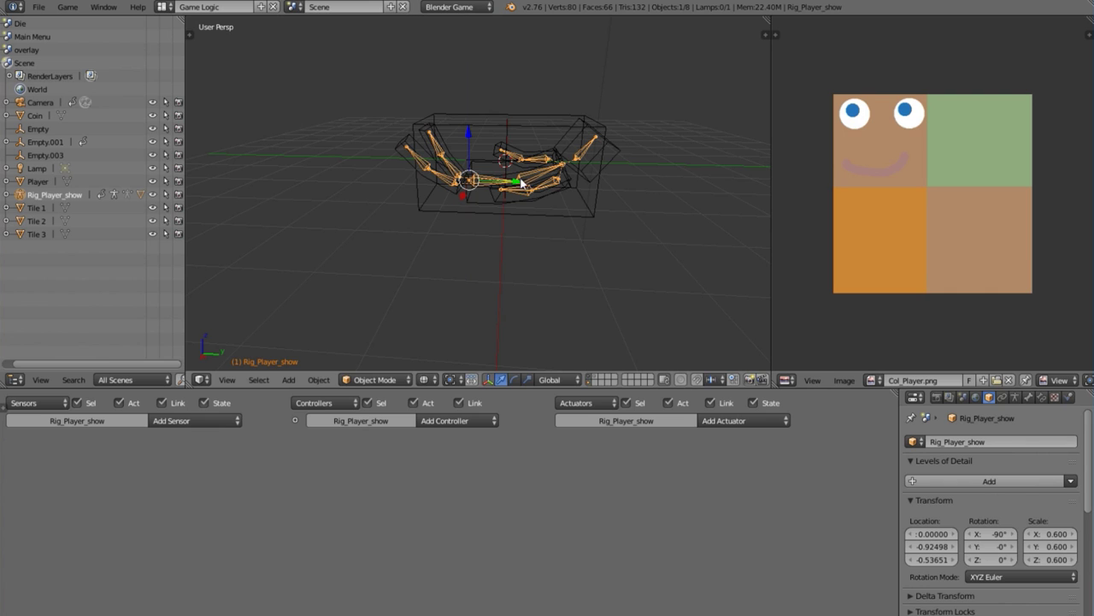
key("s")
left_click(634, 219)
key("g")
left_click(602, 231)
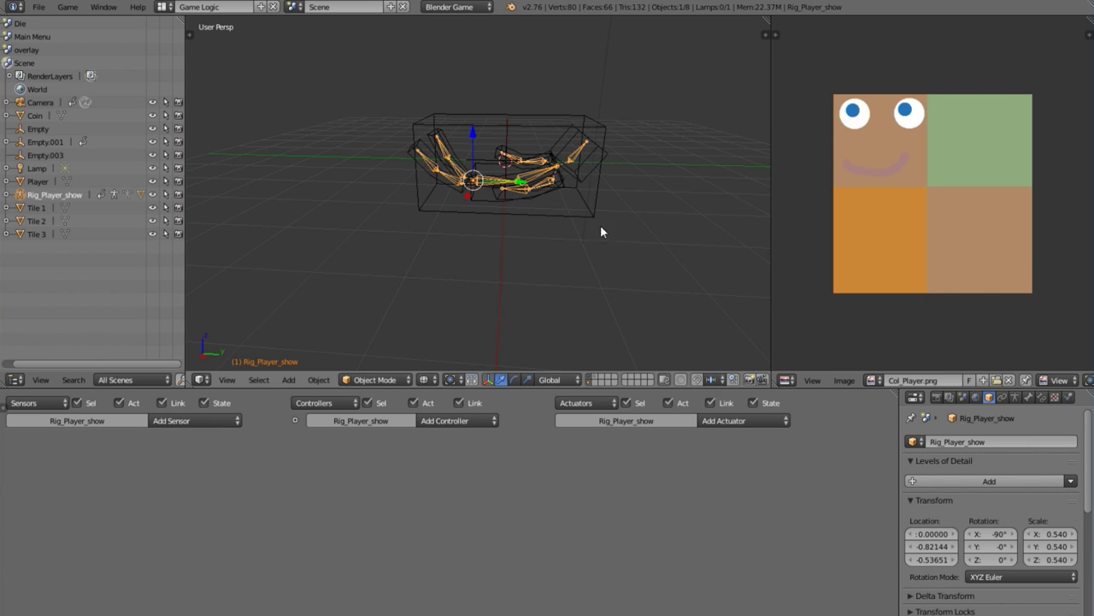
- Set the physics type of the Player_show mesh to No Collision
middle_click_drag(497, 232, 529, 307)
right_click(513, 214)
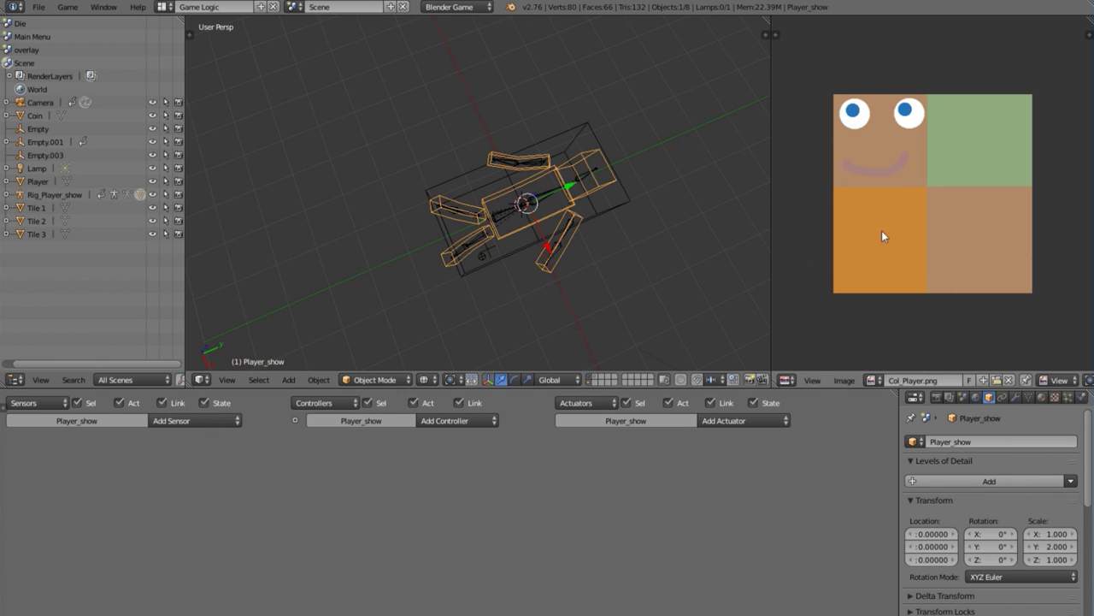
left_click(1081, 398)
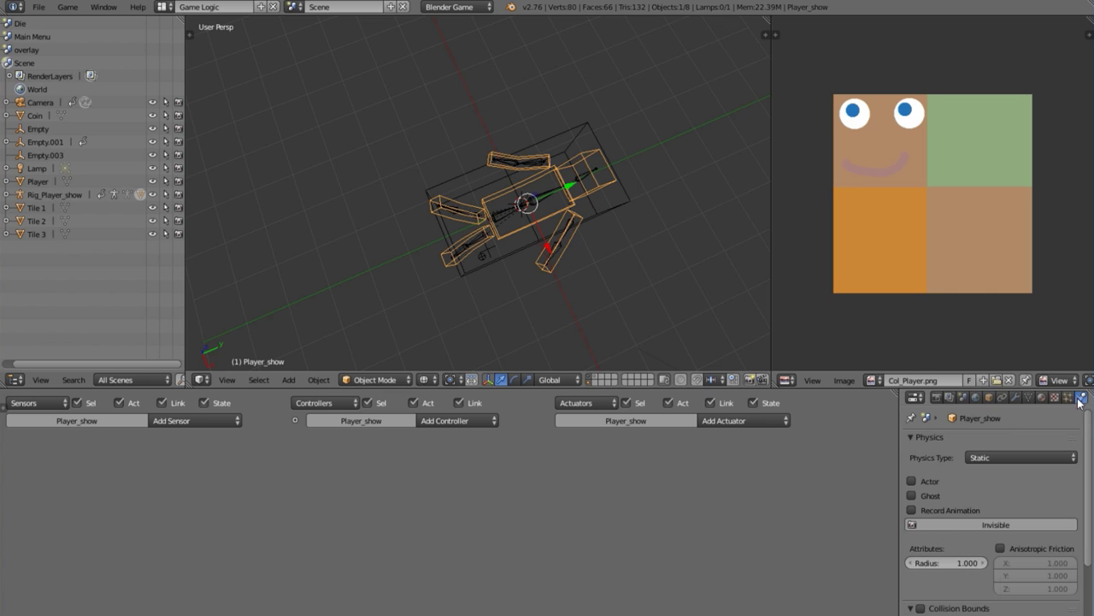
left_click(1033, 455)
left_click(1026, 455)
- Parent the Rig_Player_show armature to the Player box as Object and make the Player box invisible in the game
middle_click_drag(528, 244, 448, 169)
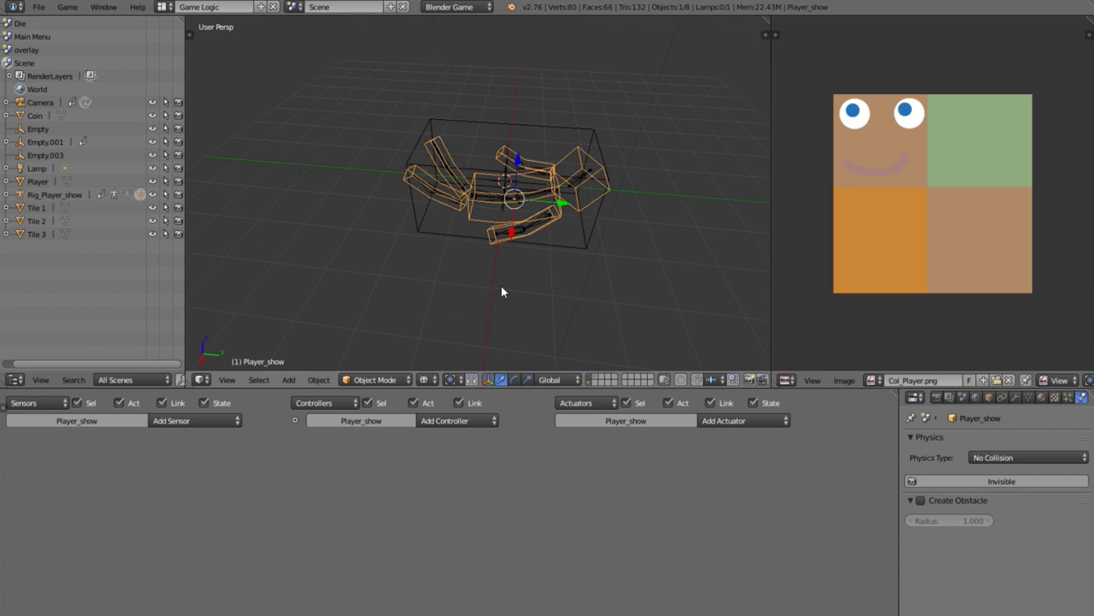
middle_click_drag(502, 291, 568, 128)
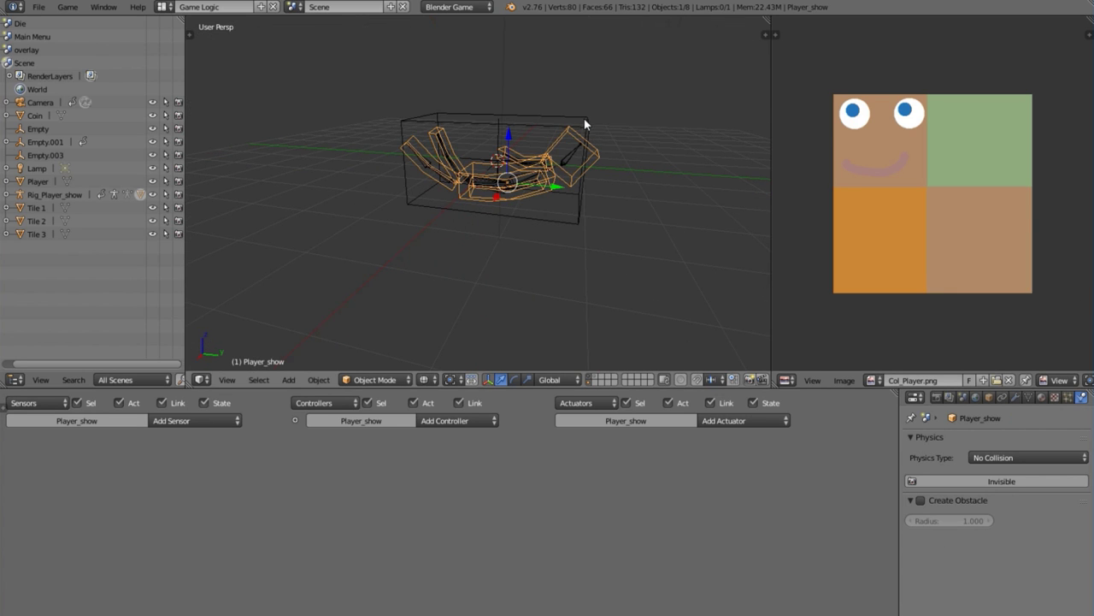
right_click(519, 190)
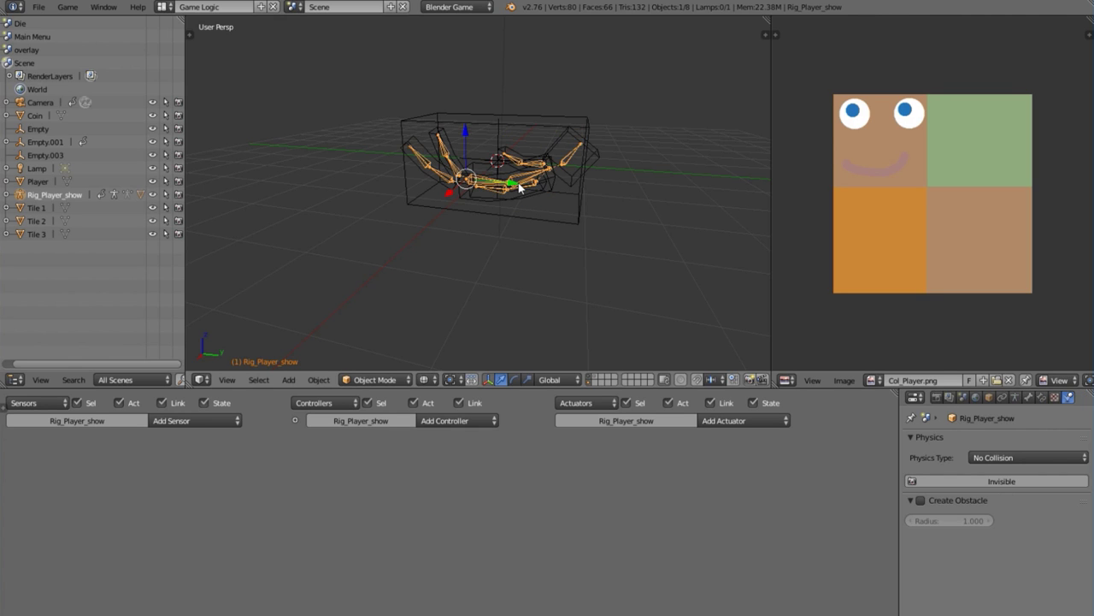
right_click(558, 118, "shift")
key("ctrl+p")
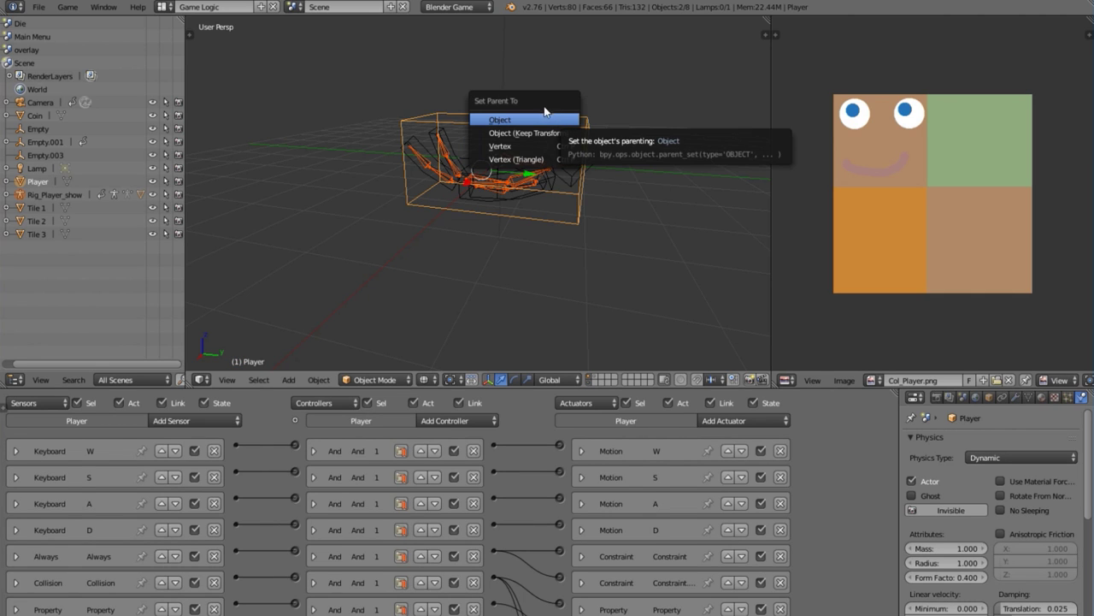
left_click(552, 121)
right_click(524, 175)
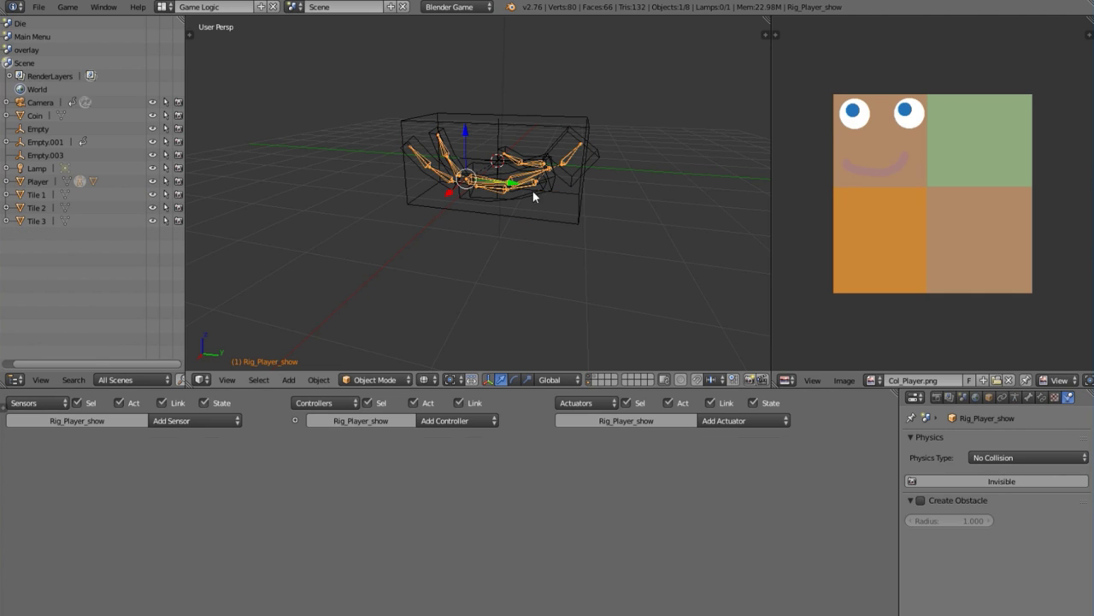
right_click(584, 132)
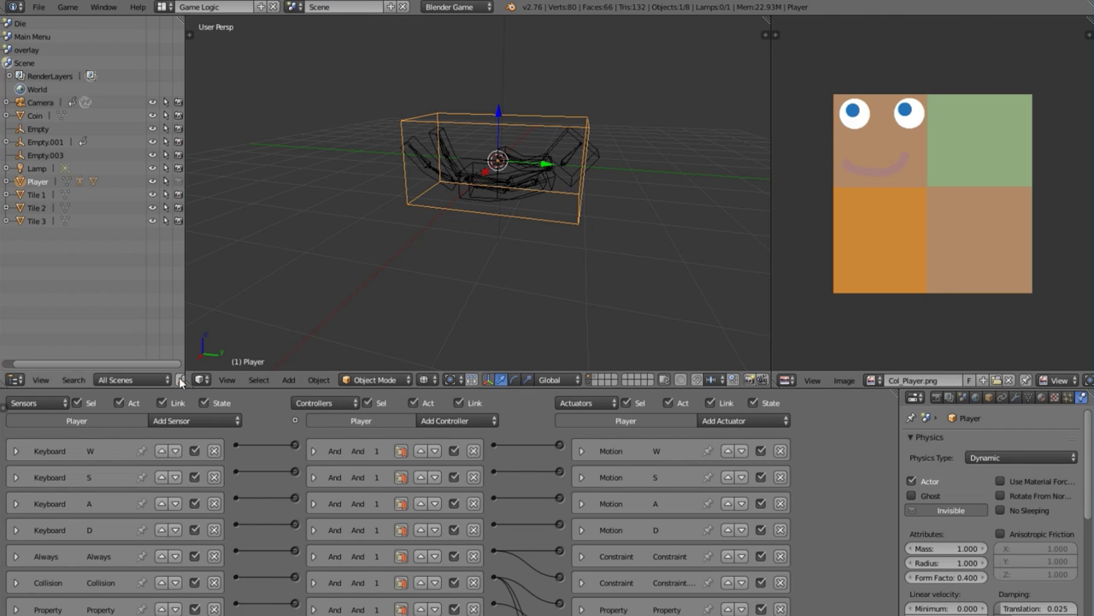
- Look through the camera with Texture viewport shading and test-run the game with the new character
left_click(227, 379)
left_click(245, 332)
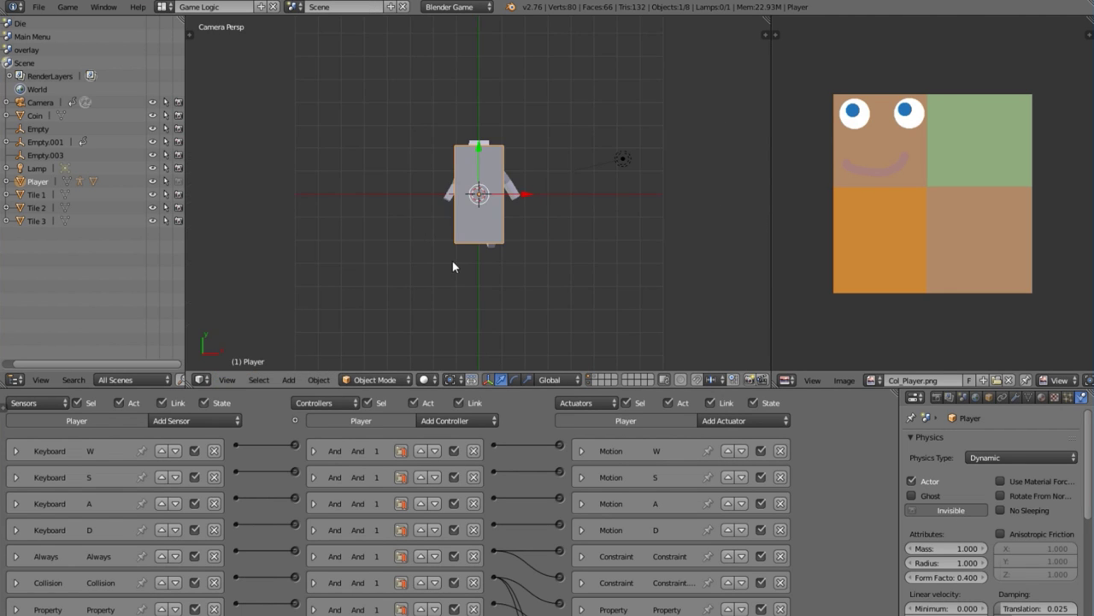
left_click(425, 380)
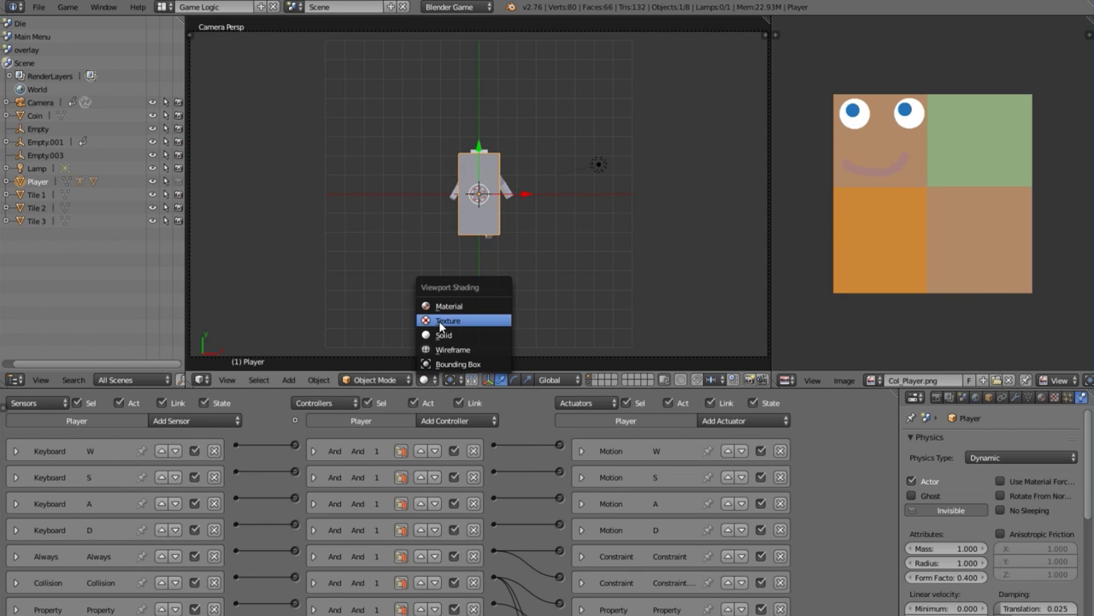
left_click(441, 324)
key("p")
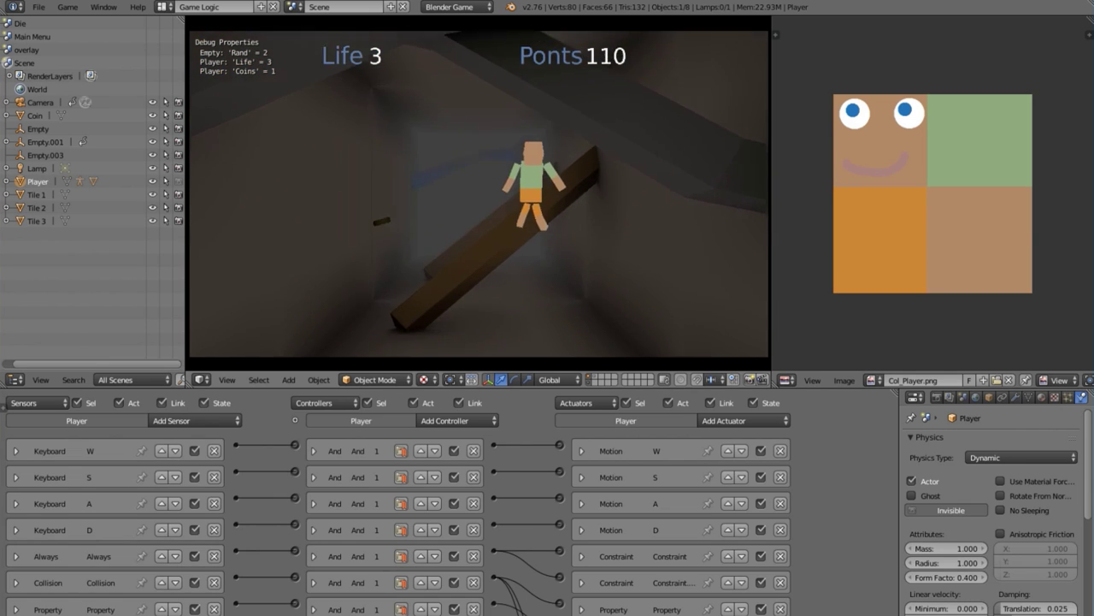
key("Escape")
- Turn off Shadeless in the Player_show material and test-run the game to check the character's lighting
right_click(504, 189)
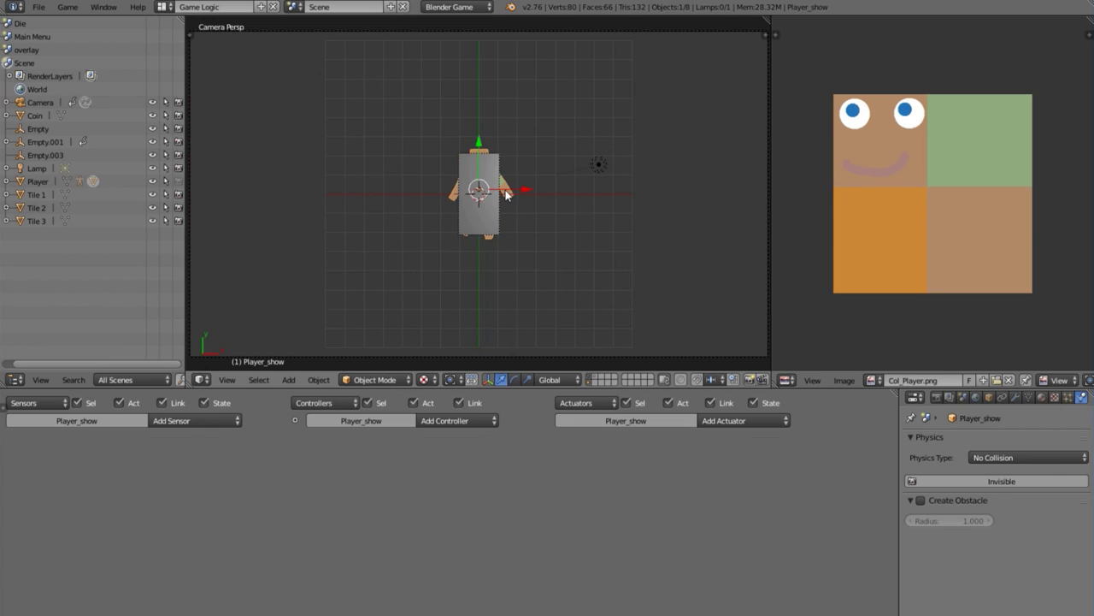
left_click(1042, 398)
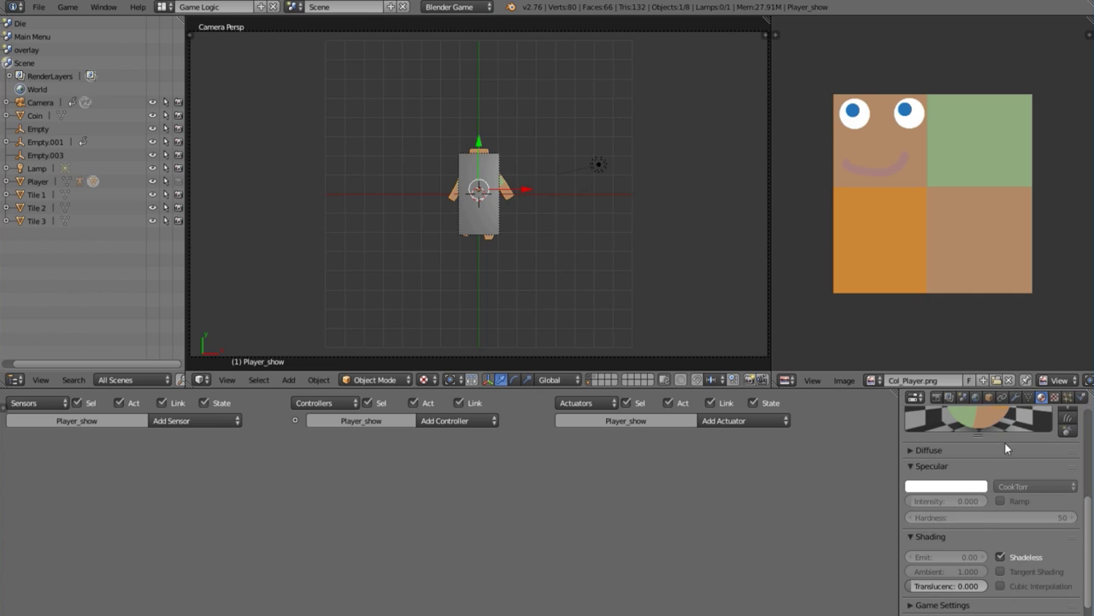
left_click(996, 554)
key("p")
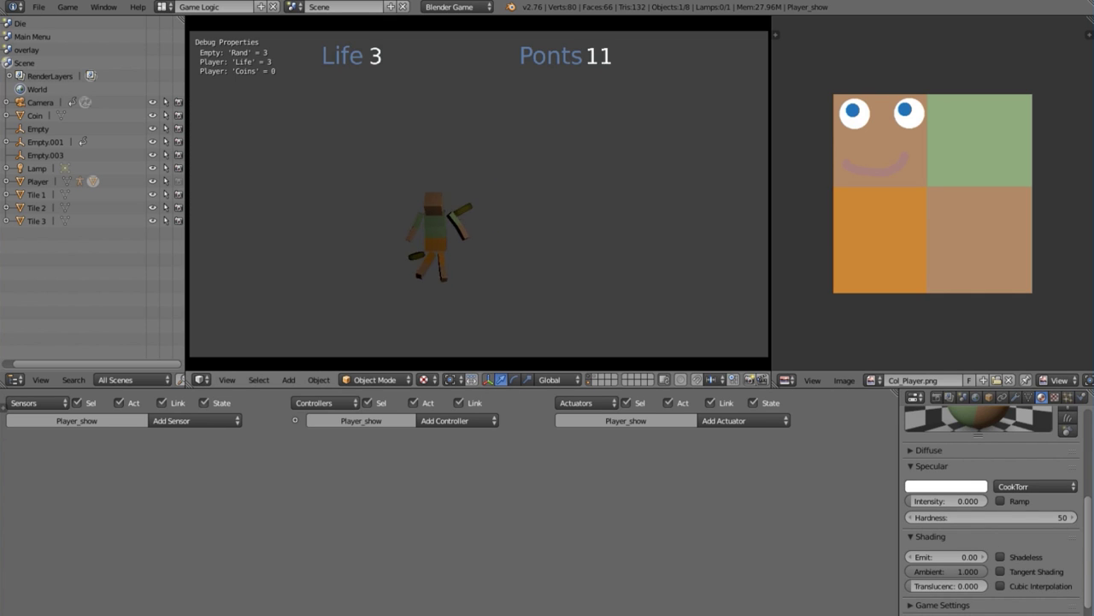
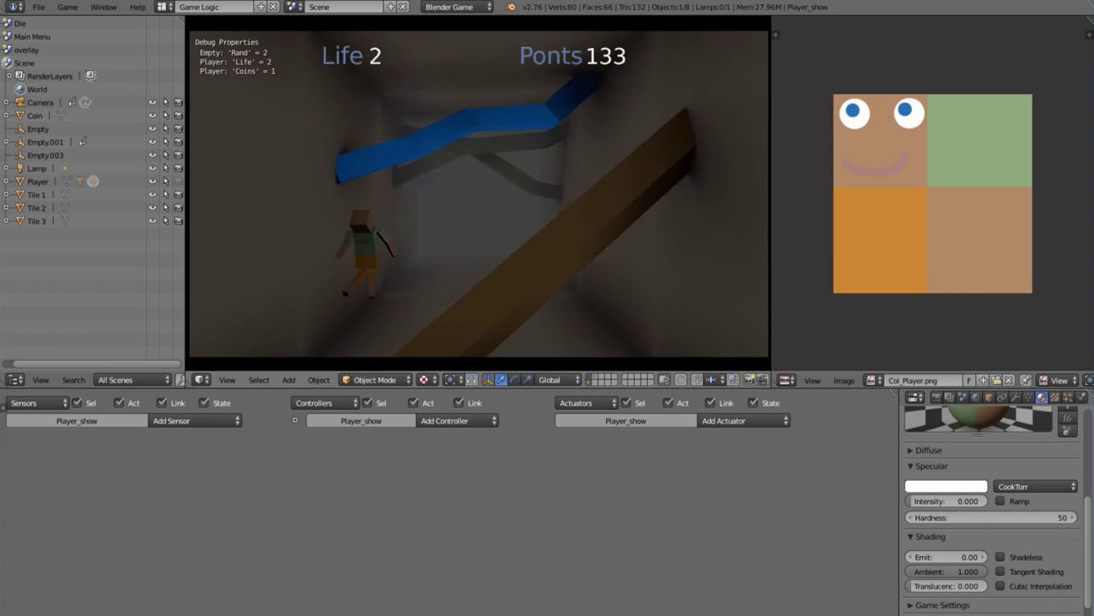
key("Escape")
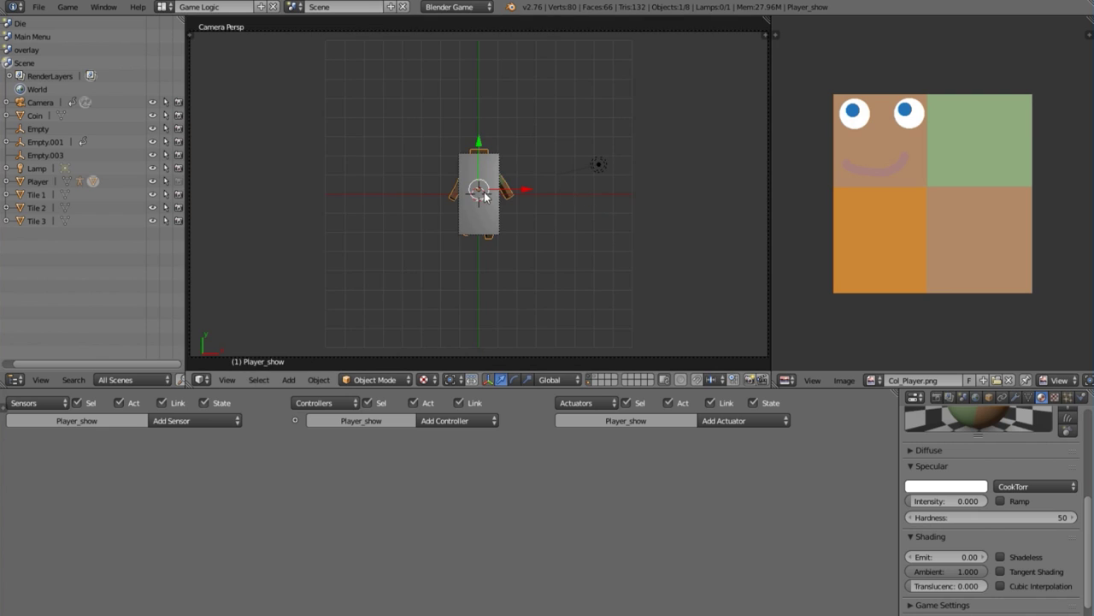
- Try moving the camera closer to the character along global Z, and move it back up by 2 units
key("z")
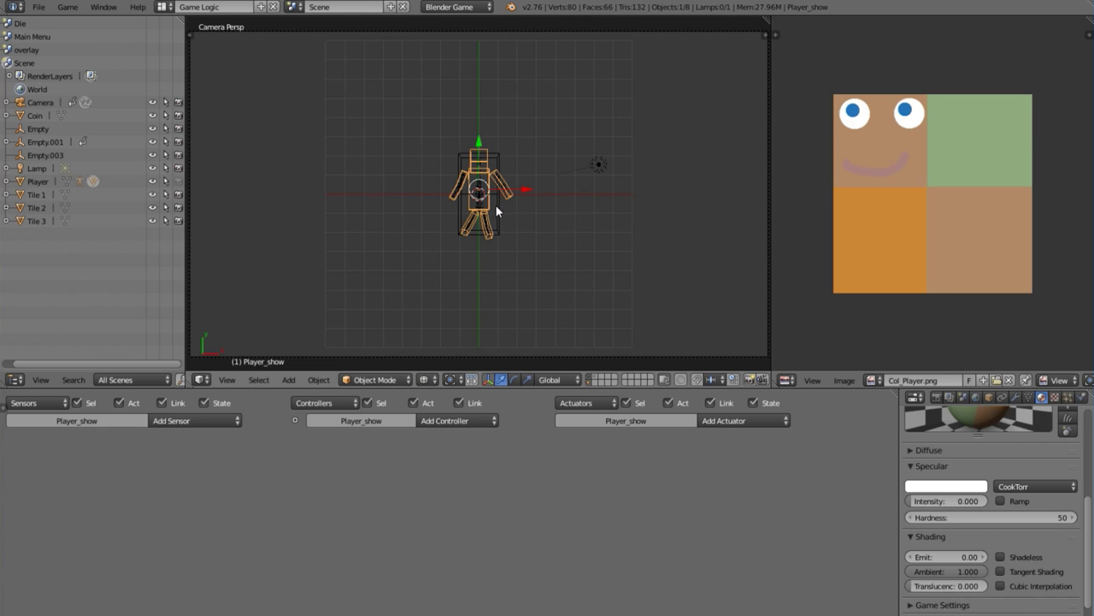
right_click(578, 356)
key("g")
key("z")
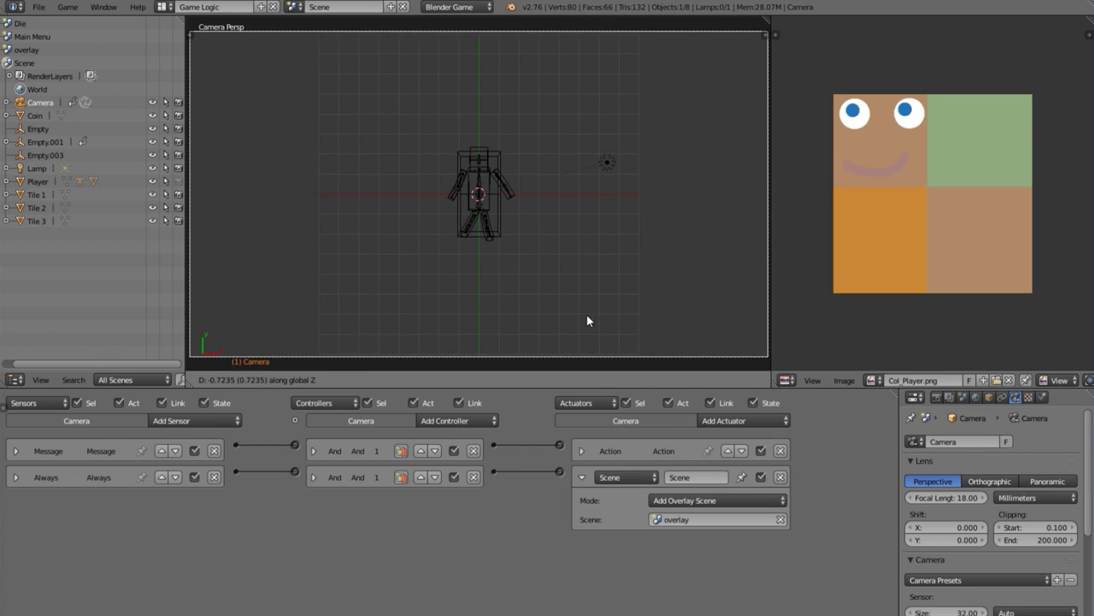
left_click(548, 293)
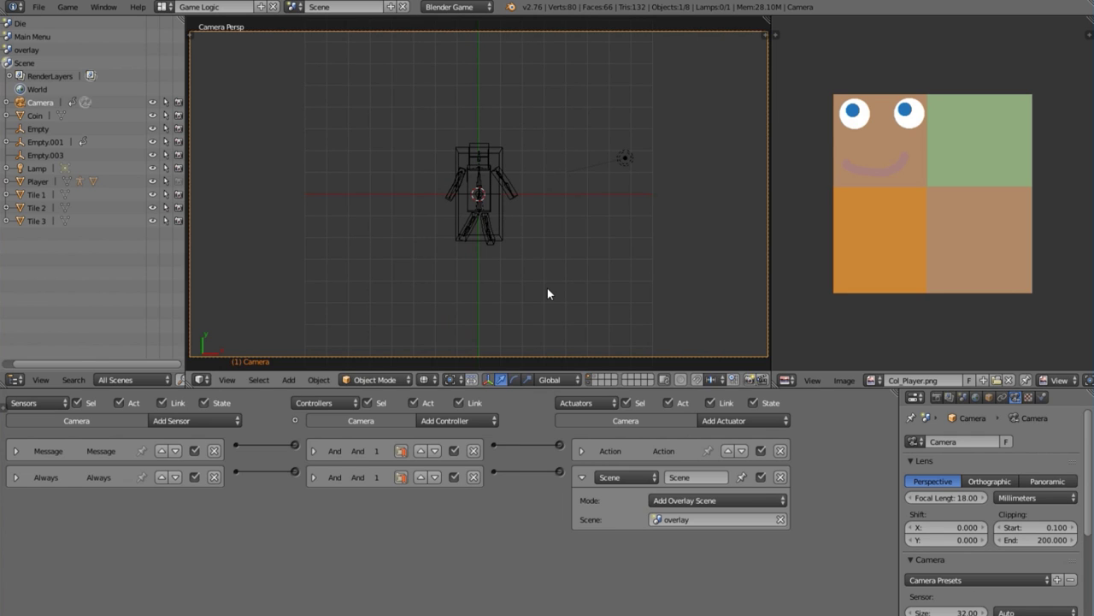
key("g")
key("z")
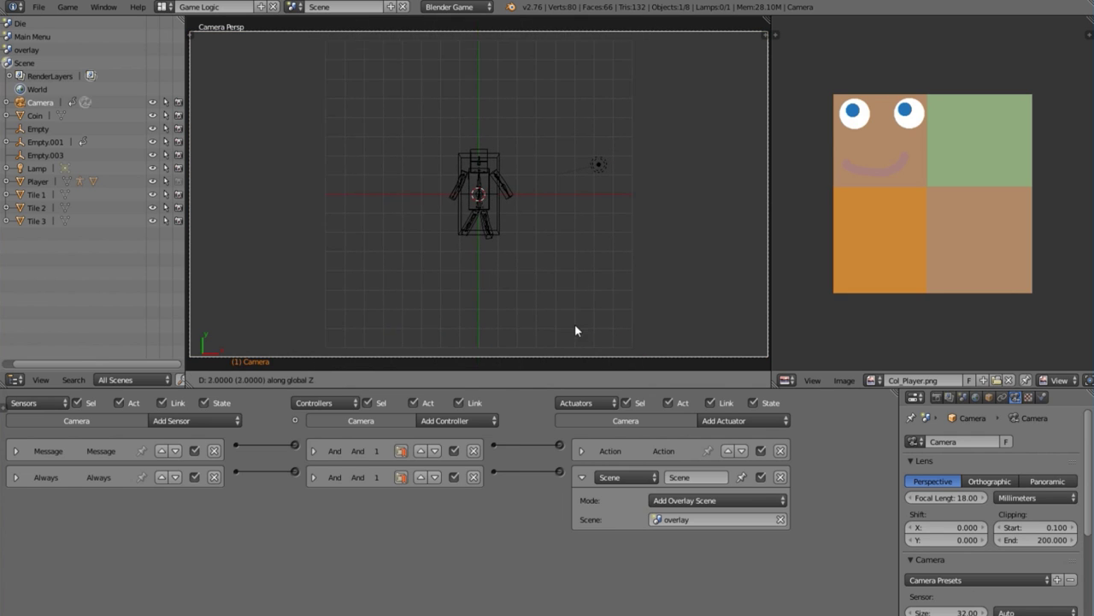
left_click(576, 326)
- Scale up the character's rig slightly and test-run the game with Texture viewport shading
right_click(483, 215)
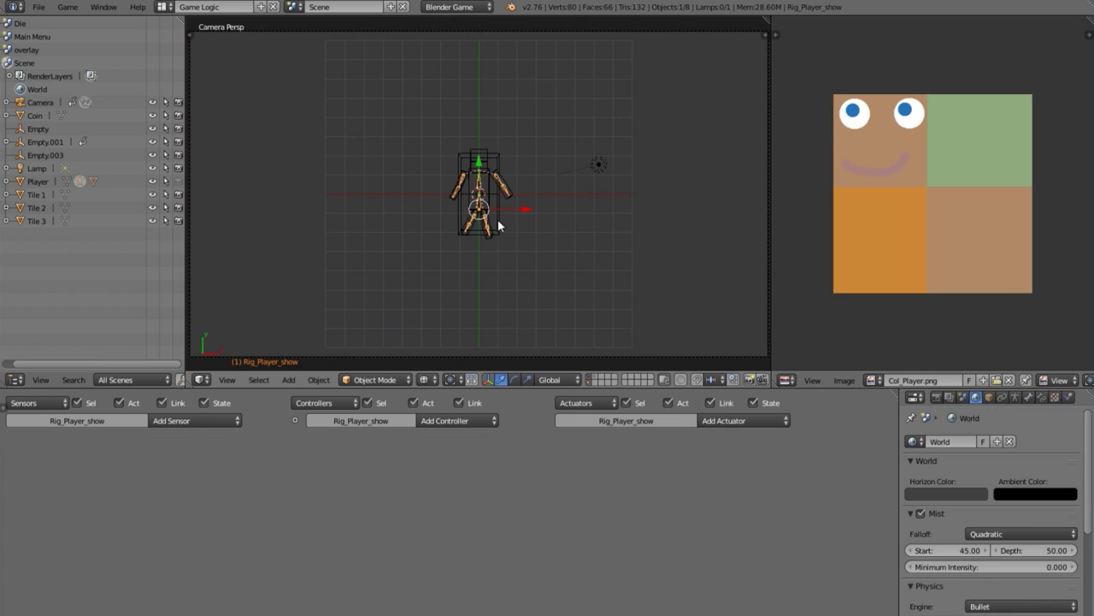
key("z")
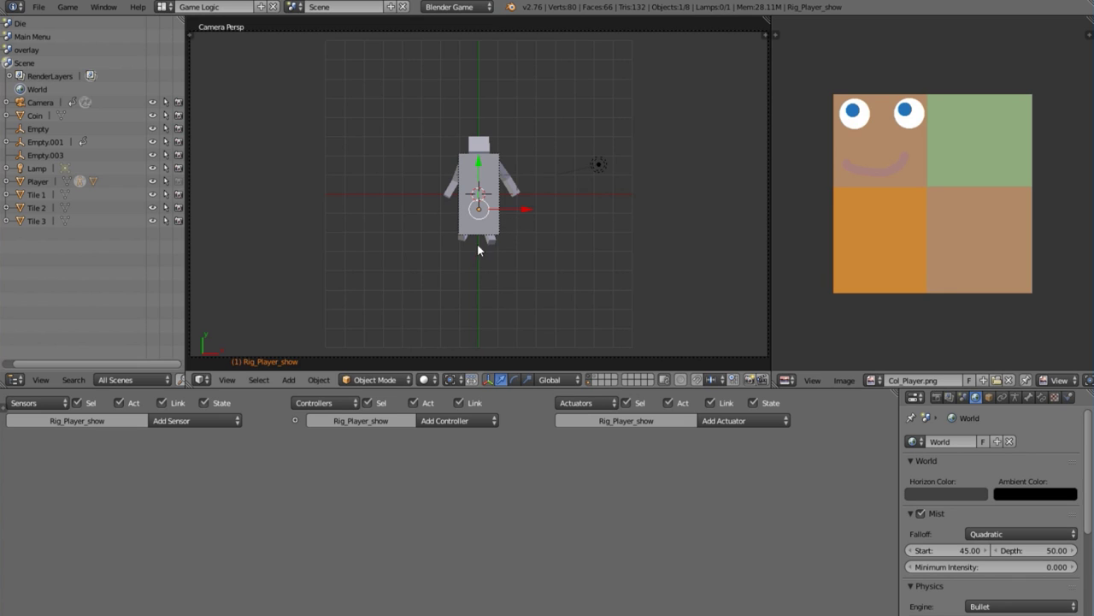
left_click(425, 379)
left_click(454, 322)
key("p")
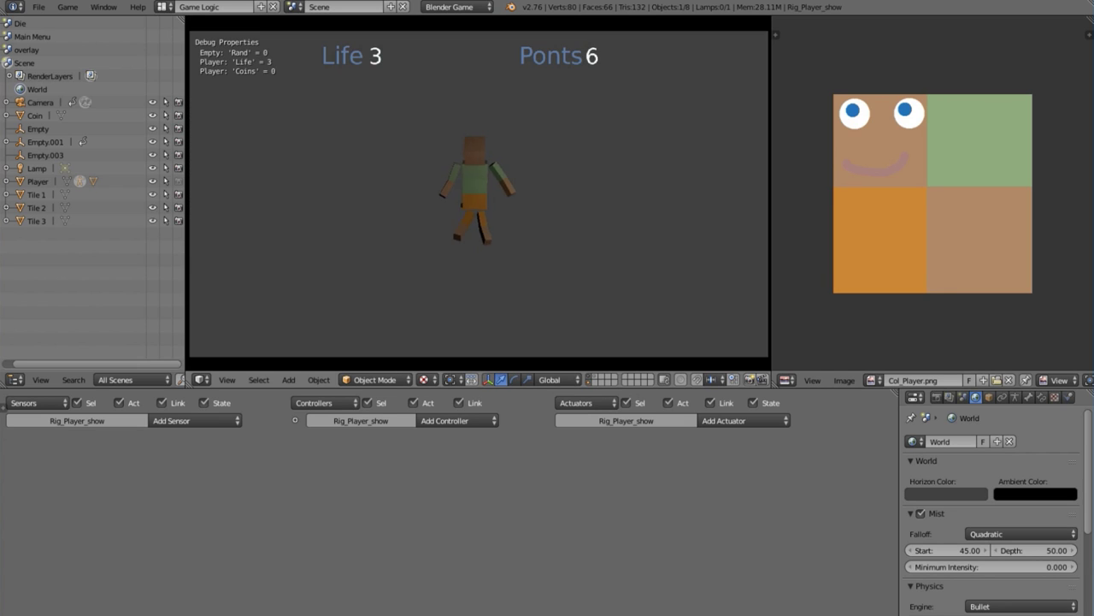
key("Escape")
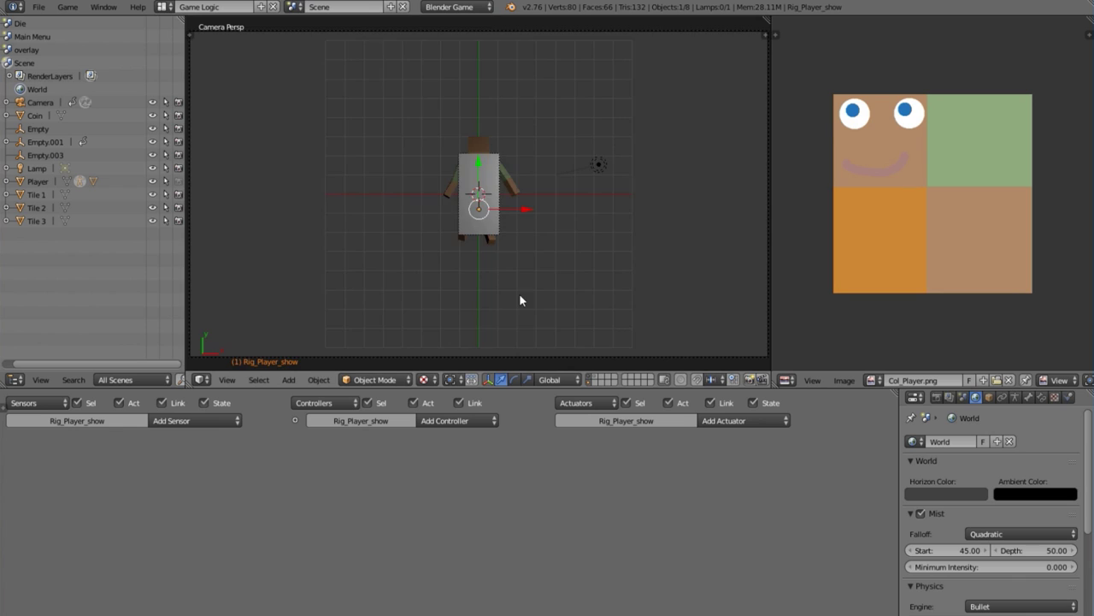
- Add an Always sensor to the Rig_Player_show armature, with the viewport in wireframe
key("z")
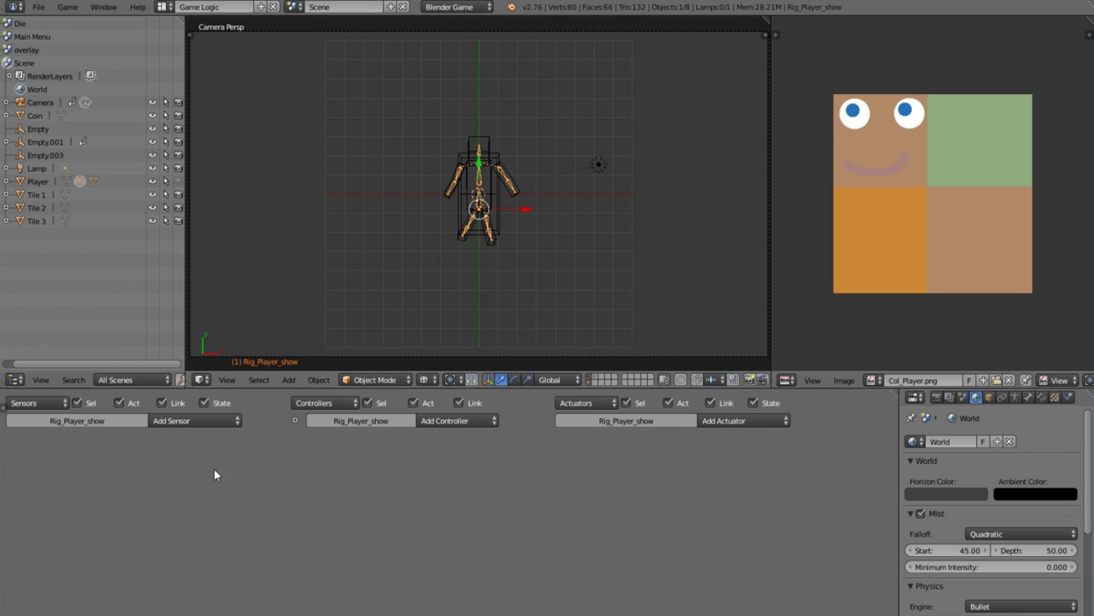
left_click(182, 421)
left_click(227, 388)
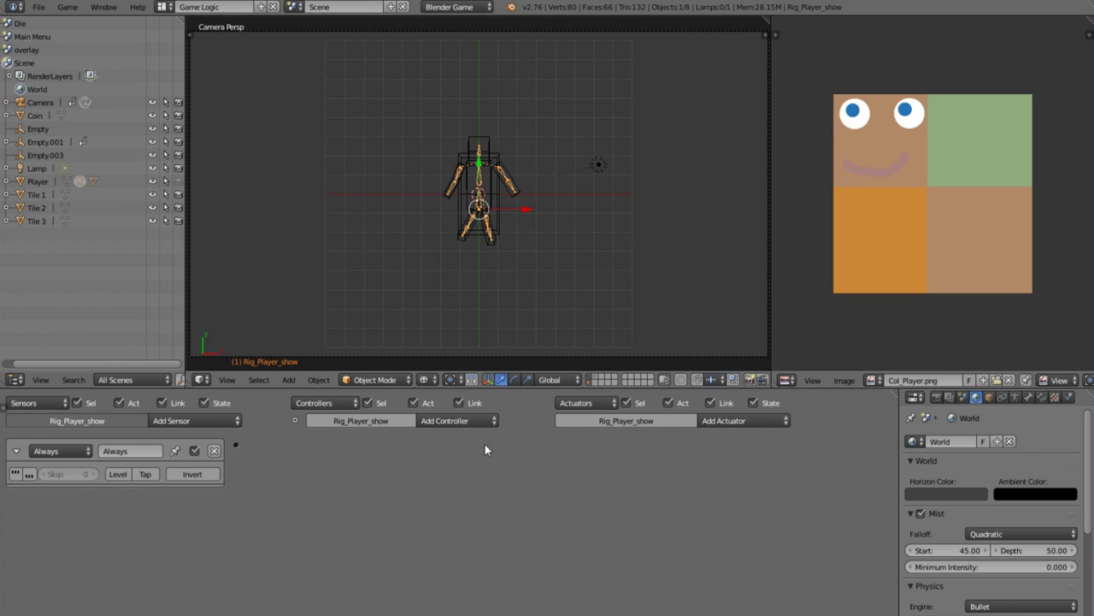
- Add an Action actuator to Rig_Player_show, link the Always sensor to it, and assign ArmatureAction as its action
left_click(14, 451)
left_click(752, 420)
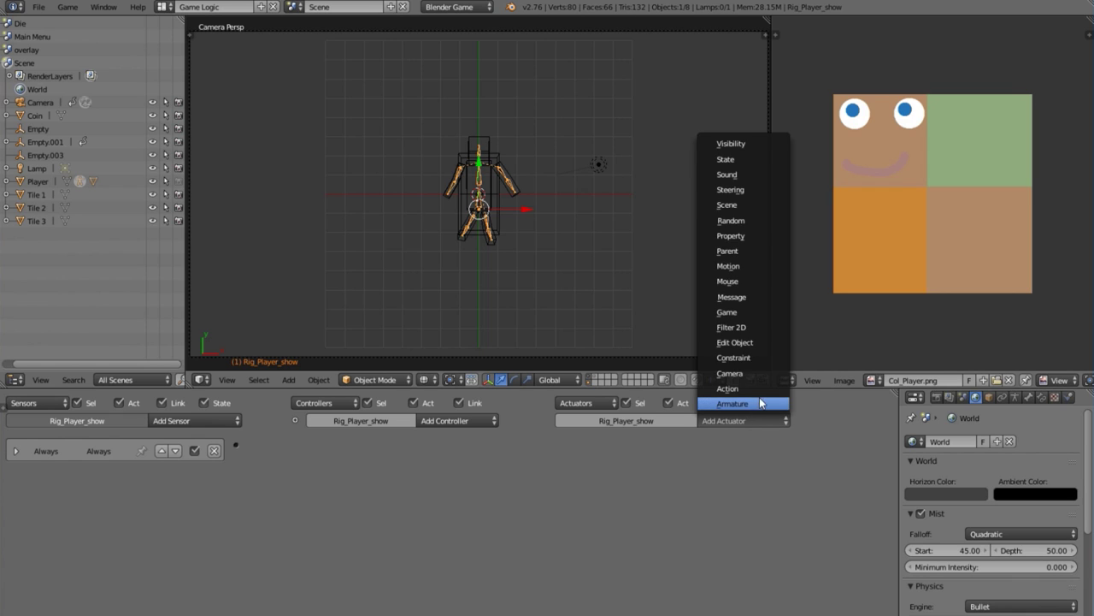
left_click(754, 388)
left_click_drag(237, 445, 560, 444)
left_click(697, 451)
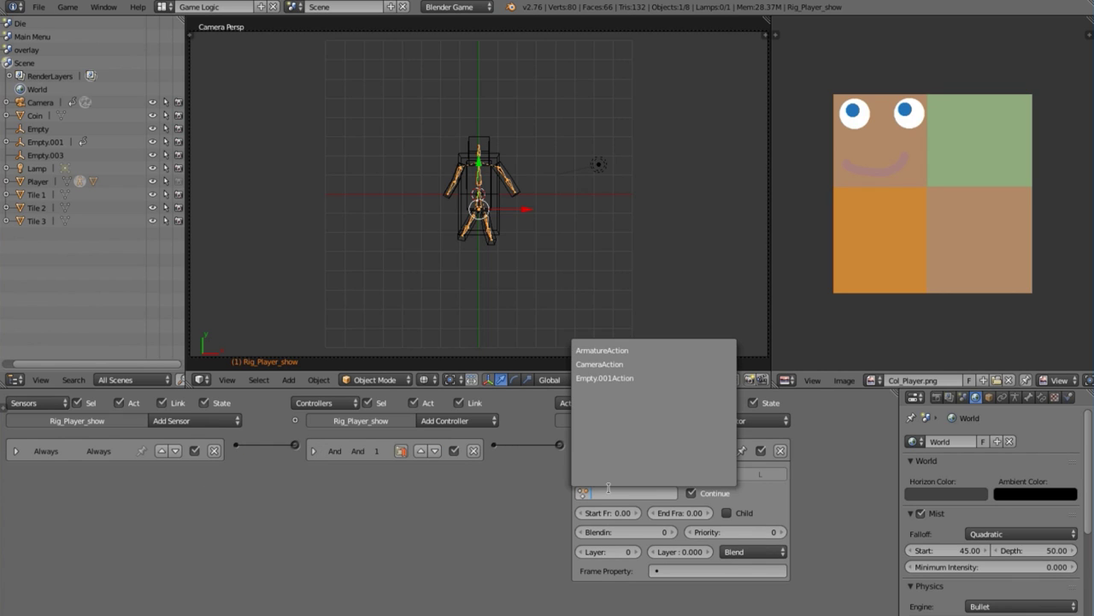
left_click(631, 351)
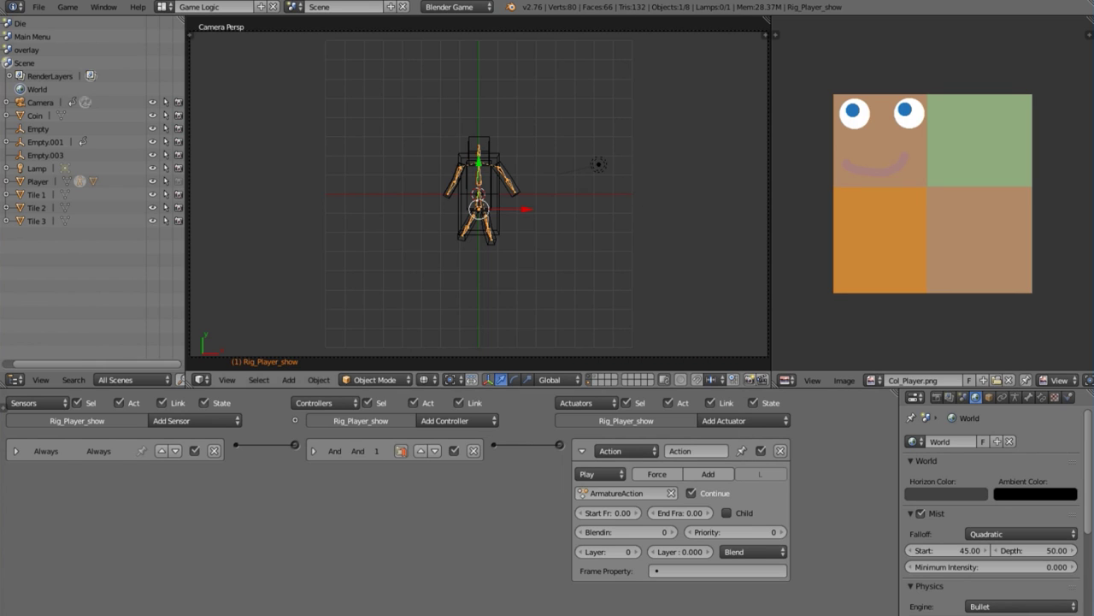
- In the Animation layout, rename the armature's action as Player_show and save over GameEp2.blend
left_click(162, 7)
left_click(177, 40)
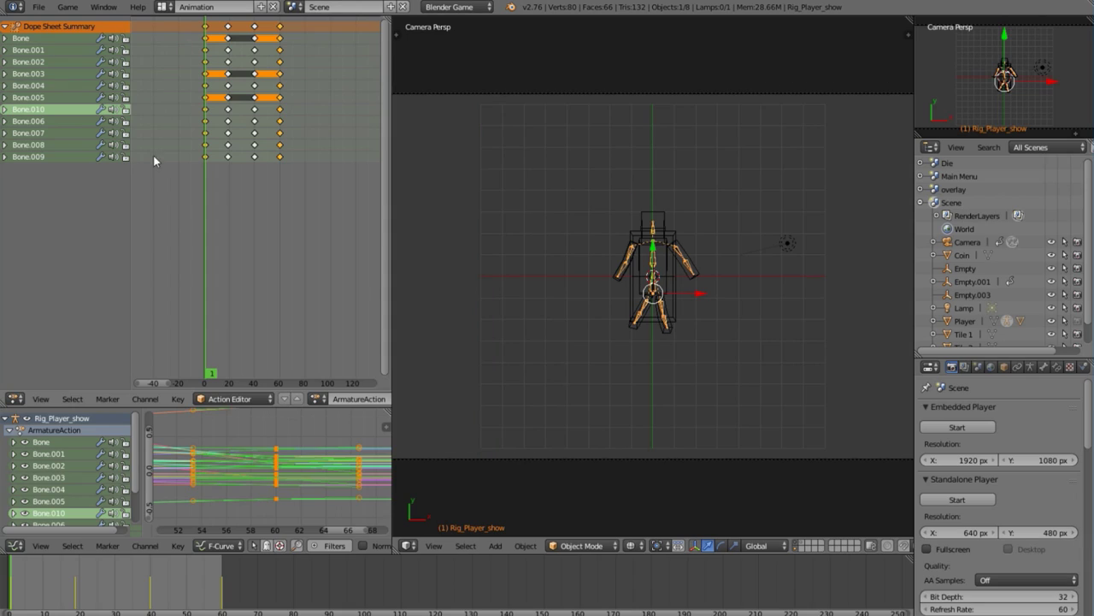
scroll(307, 401, "down", 3)
left_click(172, 403)
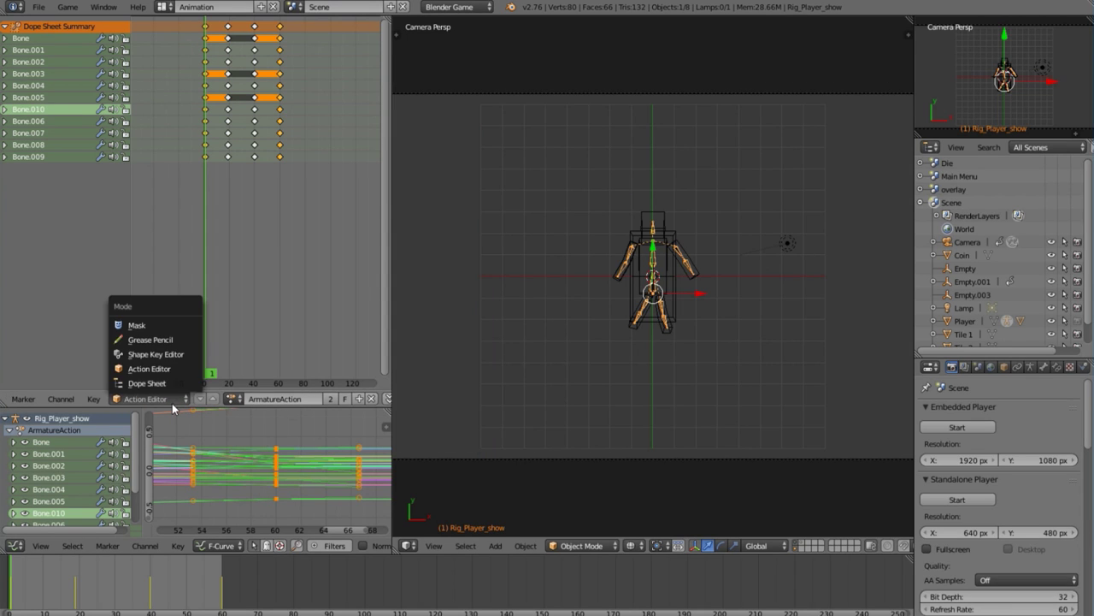
left_click(285, 398)
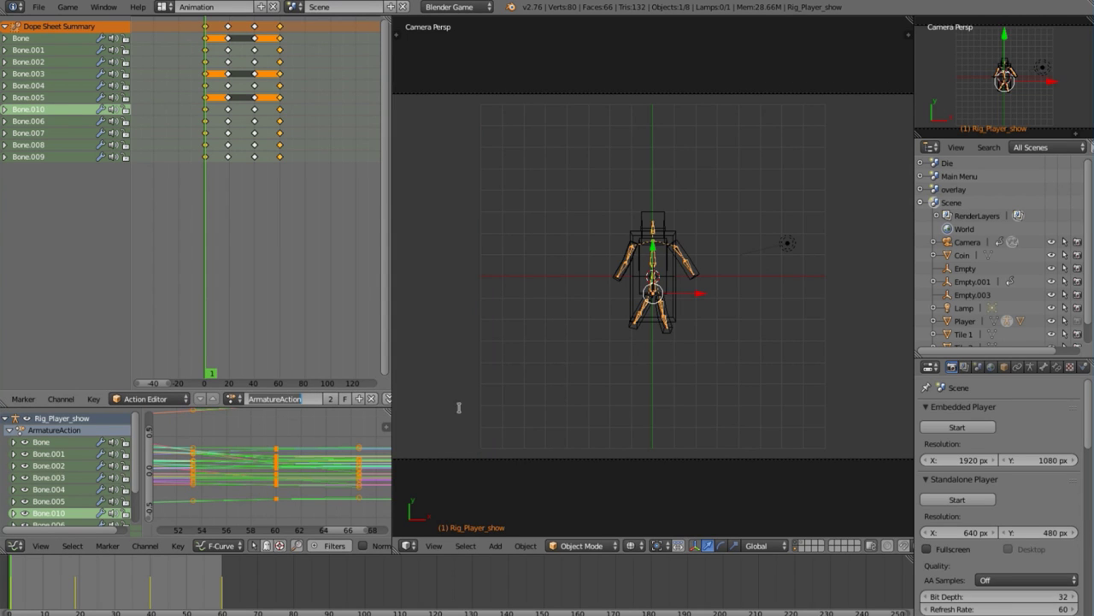
type("Player_show")
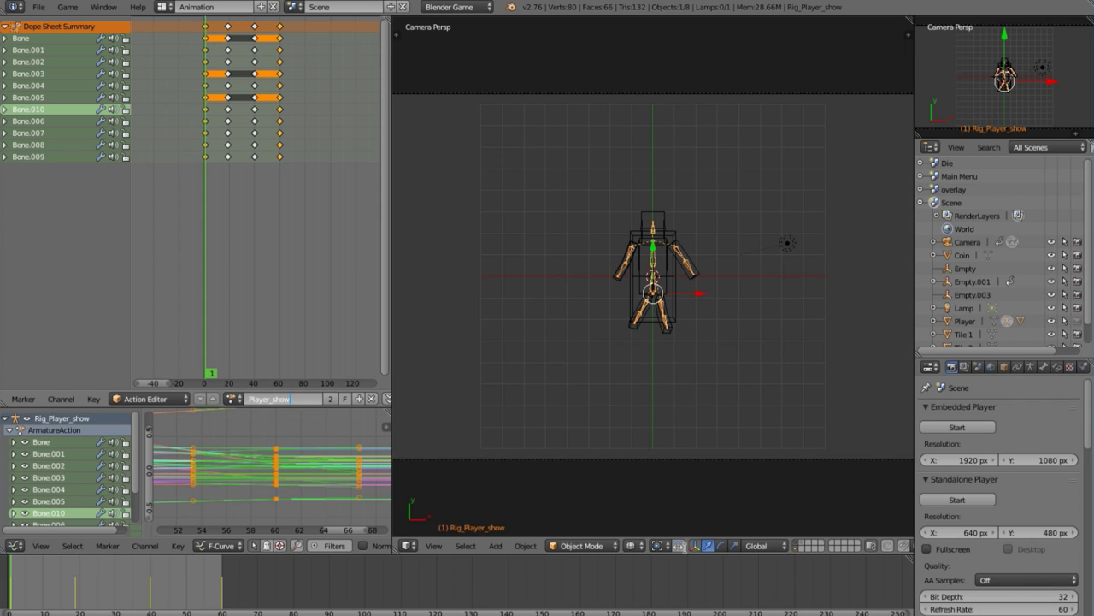
key("Return")
key("ctrl+s")
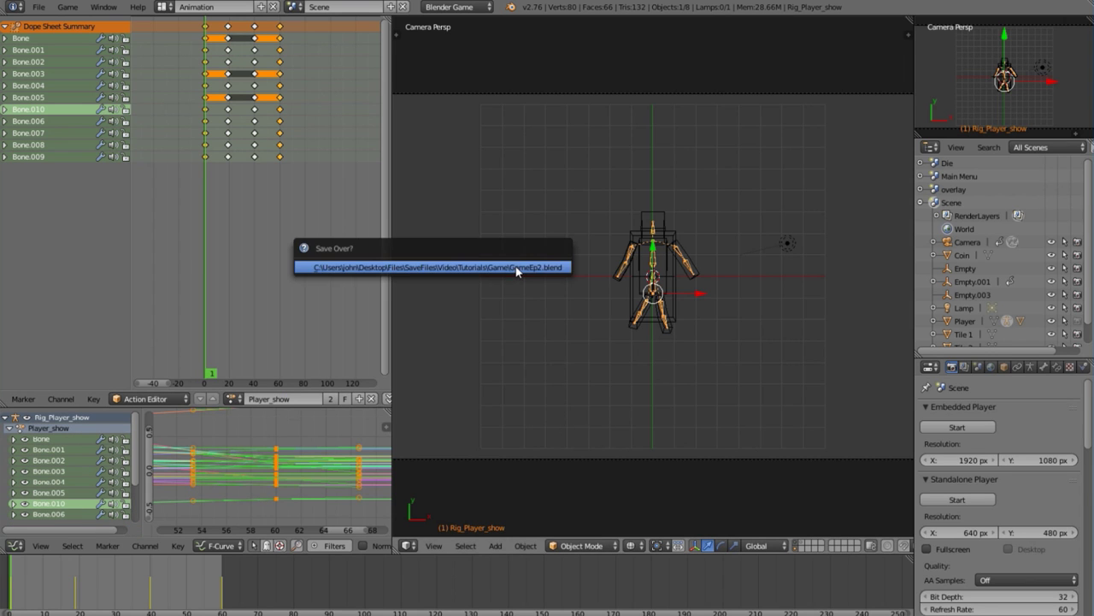
left_click(517, 267)
- Return to the Game Logic layout and select the Player_show action in the Action actuator
left_click(163, 7)
left_click(200, 74)
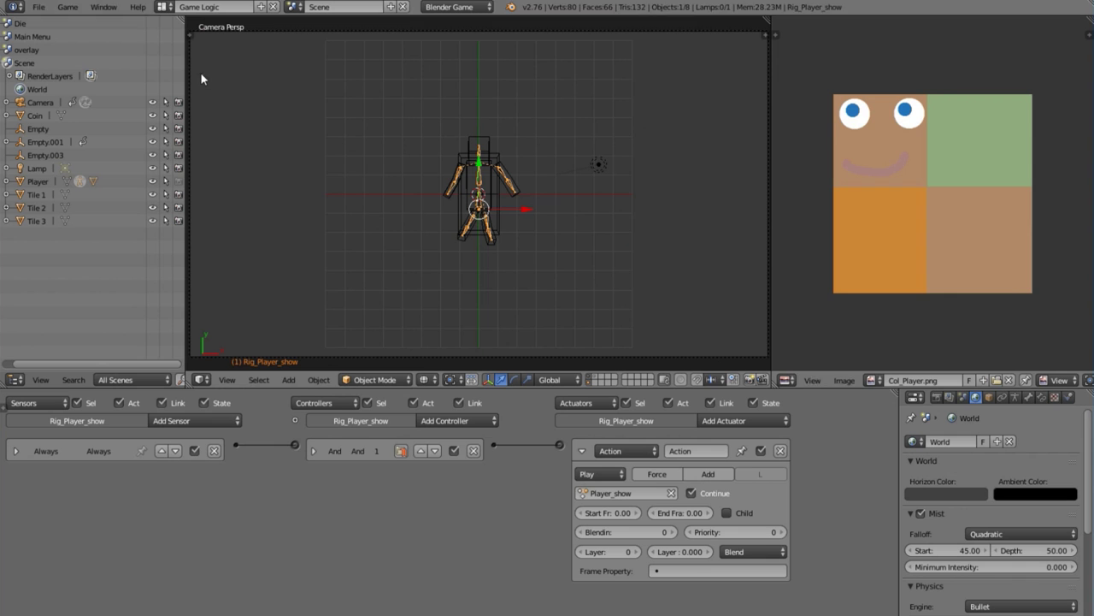
left_click(611, 493)
left_click(628, 377)
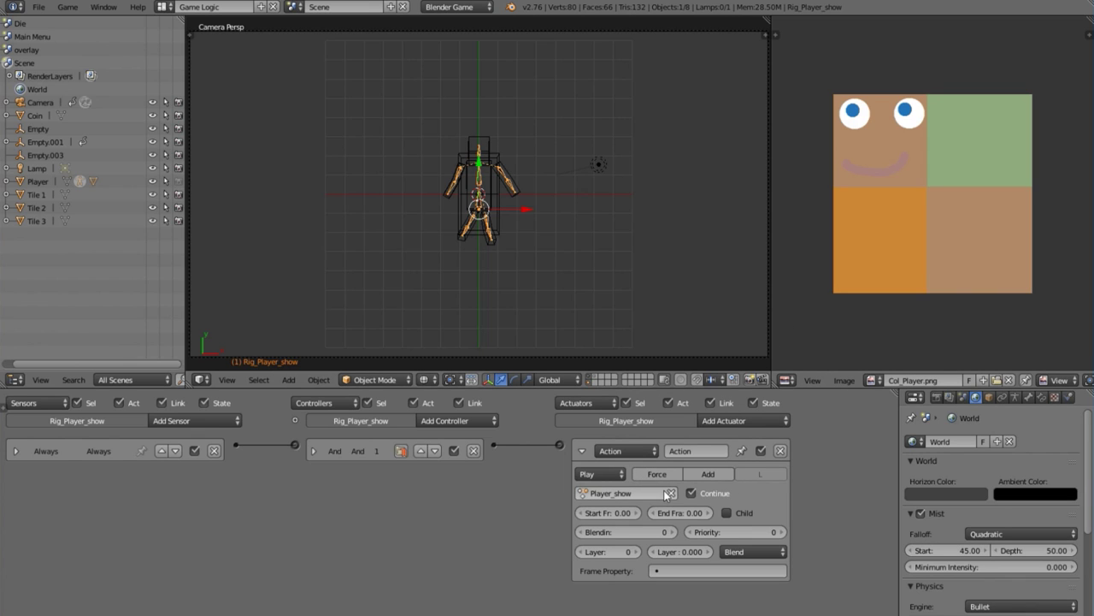
- Check the action's keyframes in the Animation layout, set the actuator's end frame to 60, and test-run the game
left_click(163, 7)
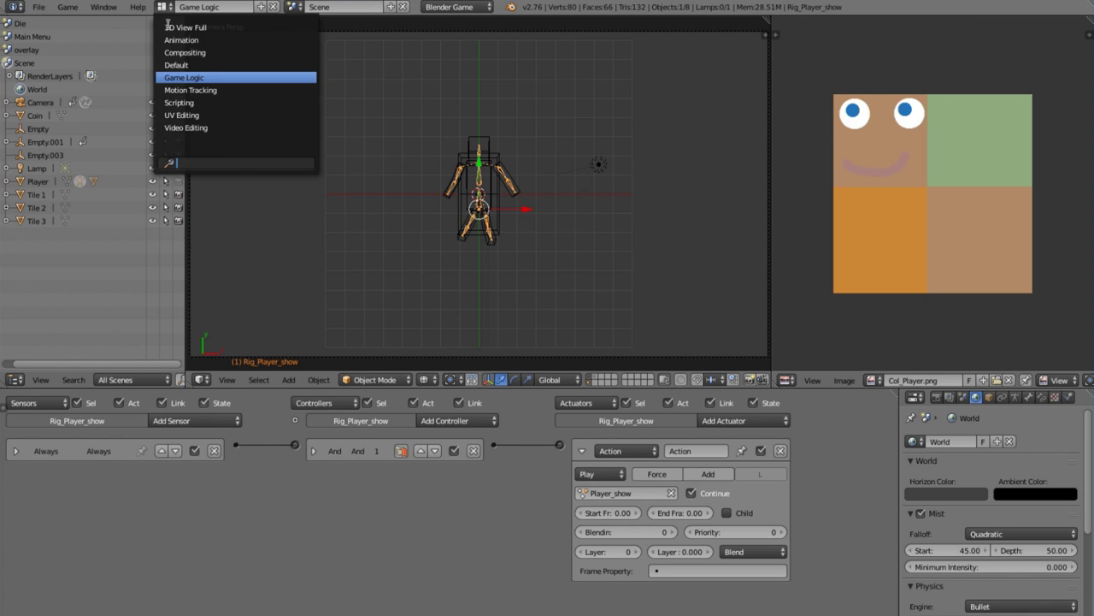
left_click(172, 41)
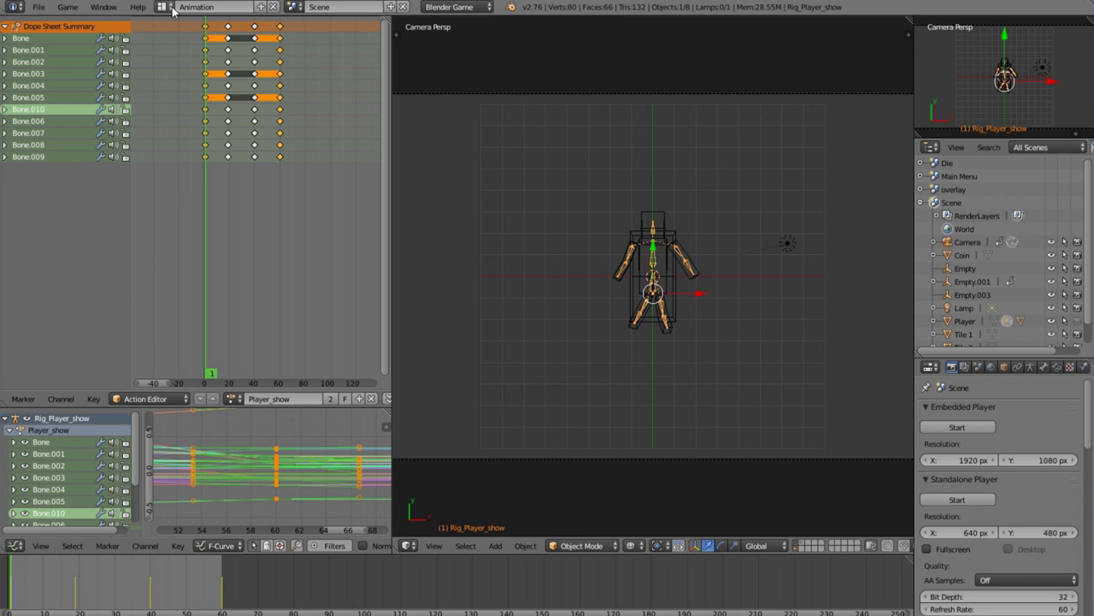
left_click(162, 8)
left_click(205, 79)
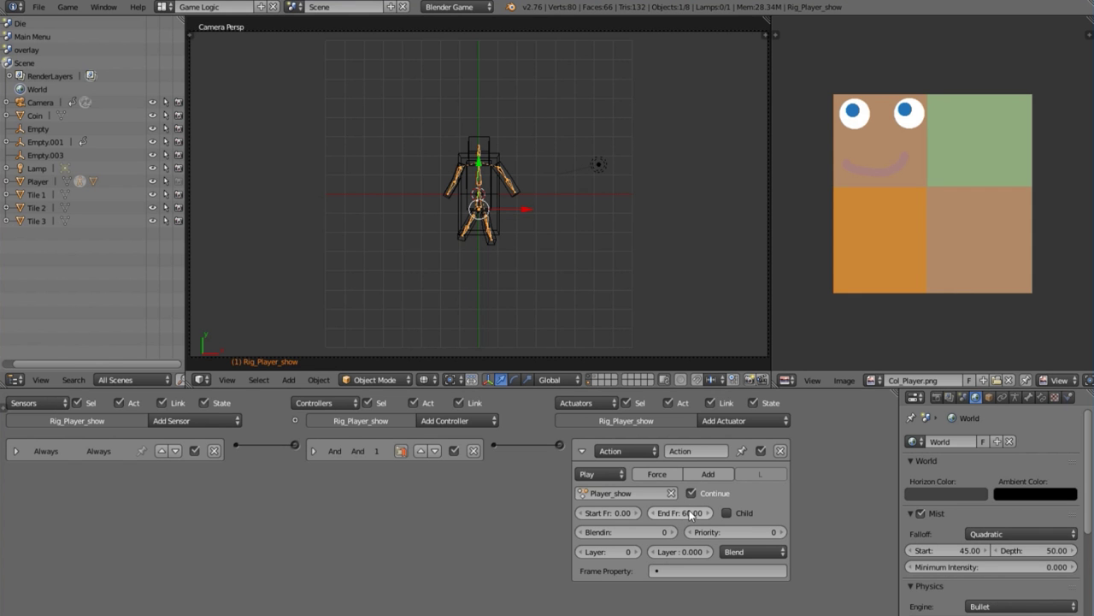
key("p")
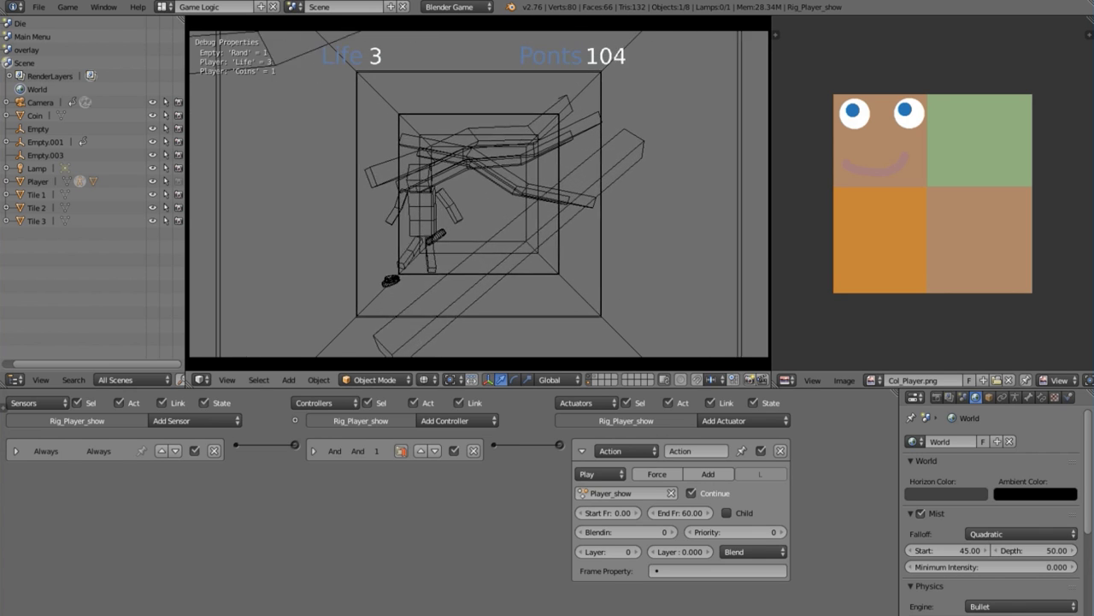
key("Escape")
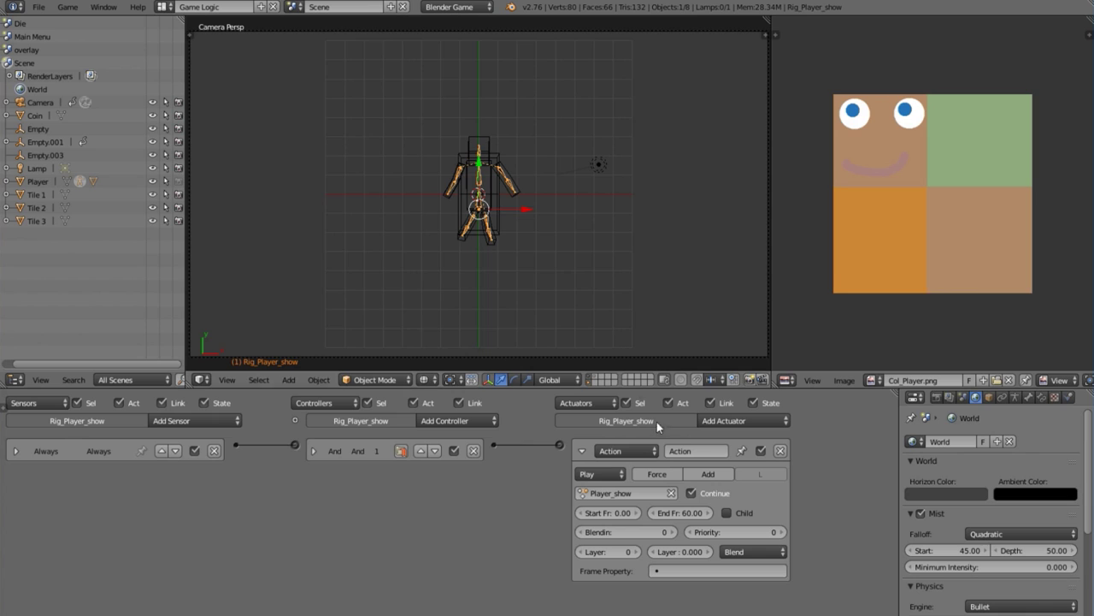
- Set the Action actuator's play type to Loop End and test-run the game to check the looping animation
left_click(624, 471)
left_click(598, 395)
left_click(601, 473)
left_click(601, 474)
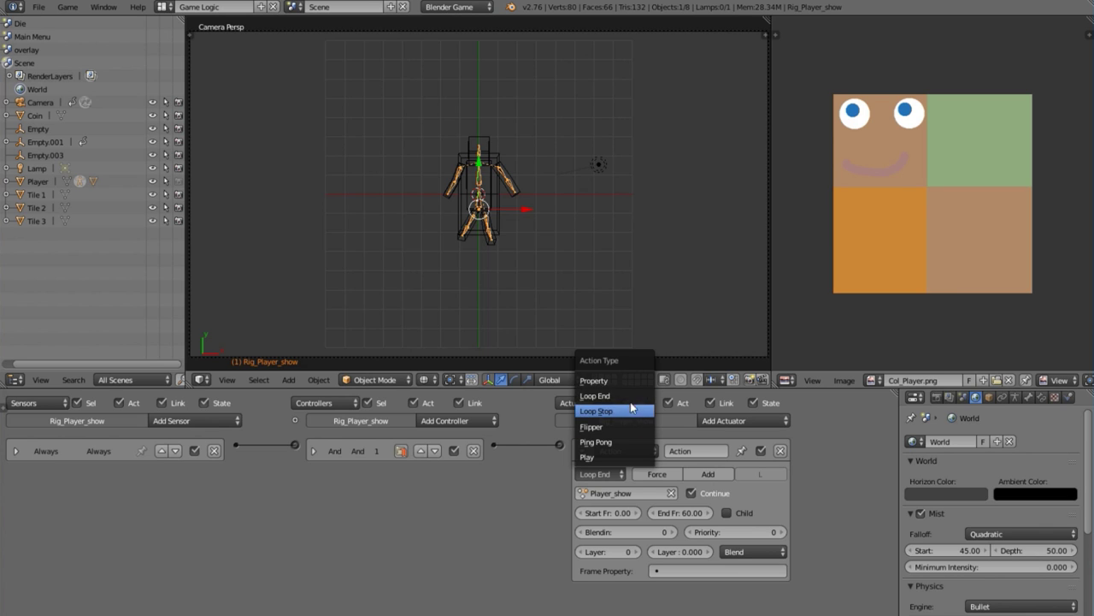
left_click(633, 398)
key("p")
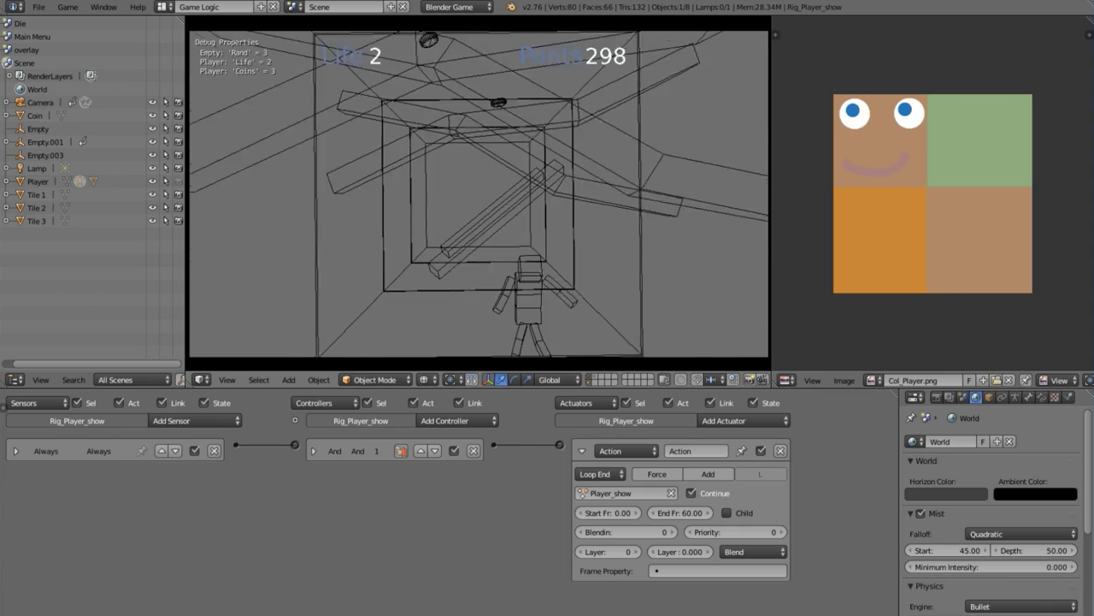
key("Escape")
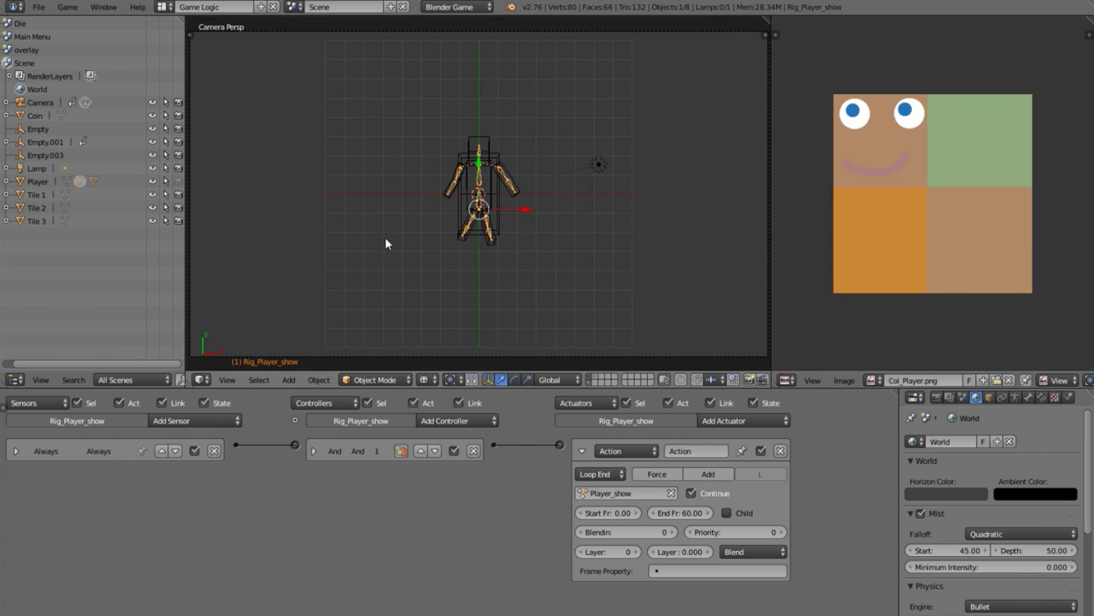
- With the viewport in Texture shading, set the scene lamp's type to Sun and turn off its shadow
left_click(424, 378)
left_click(445, 321)
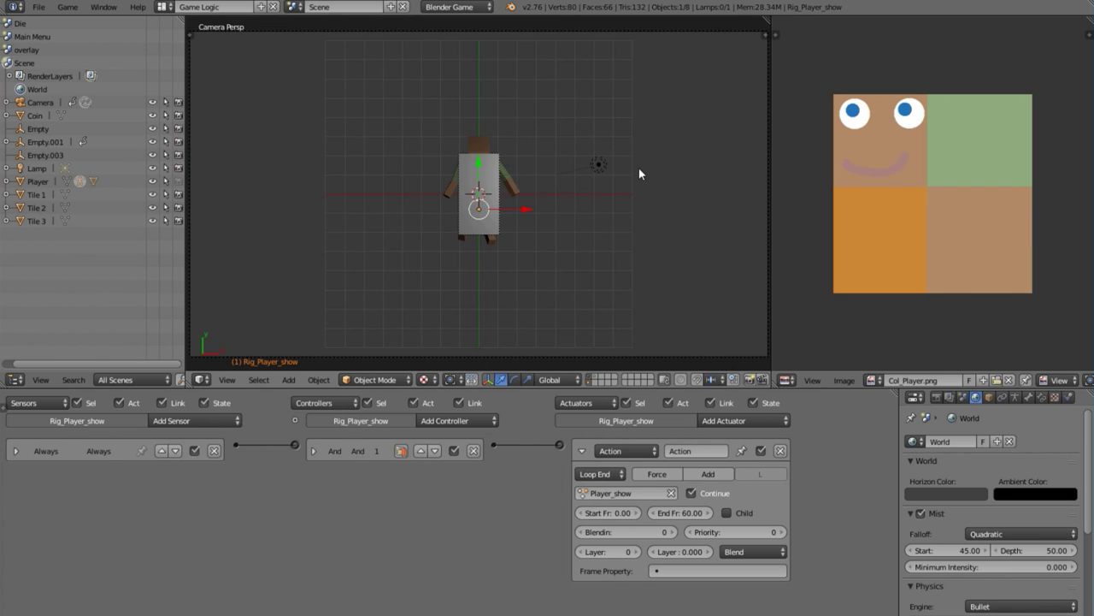
right_click(604, 167)
left_click(958, 586)
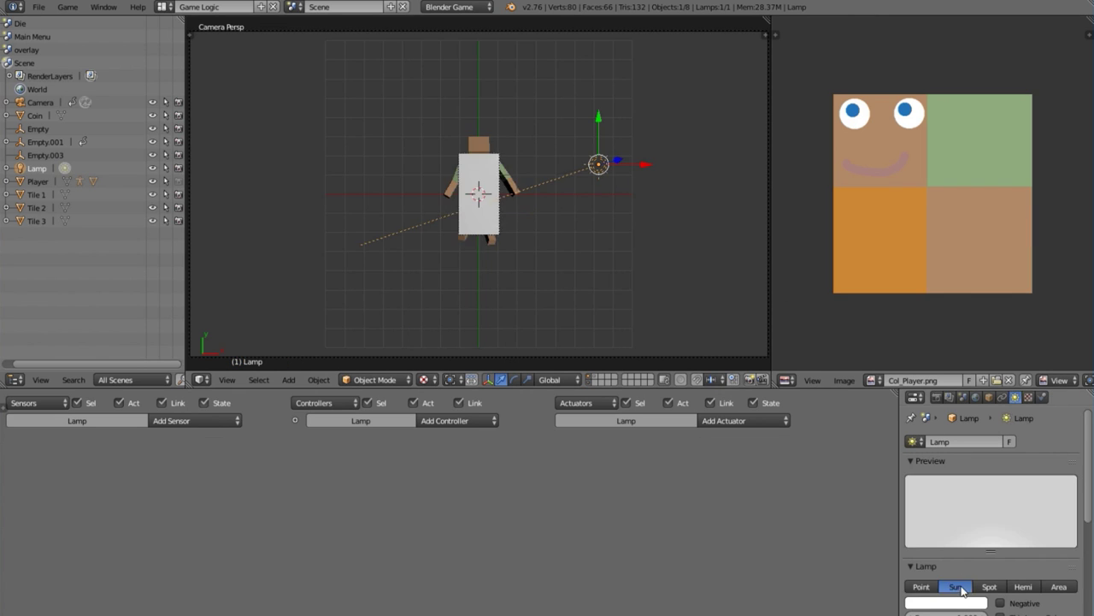
scroll(1019, 513, "down", 5)
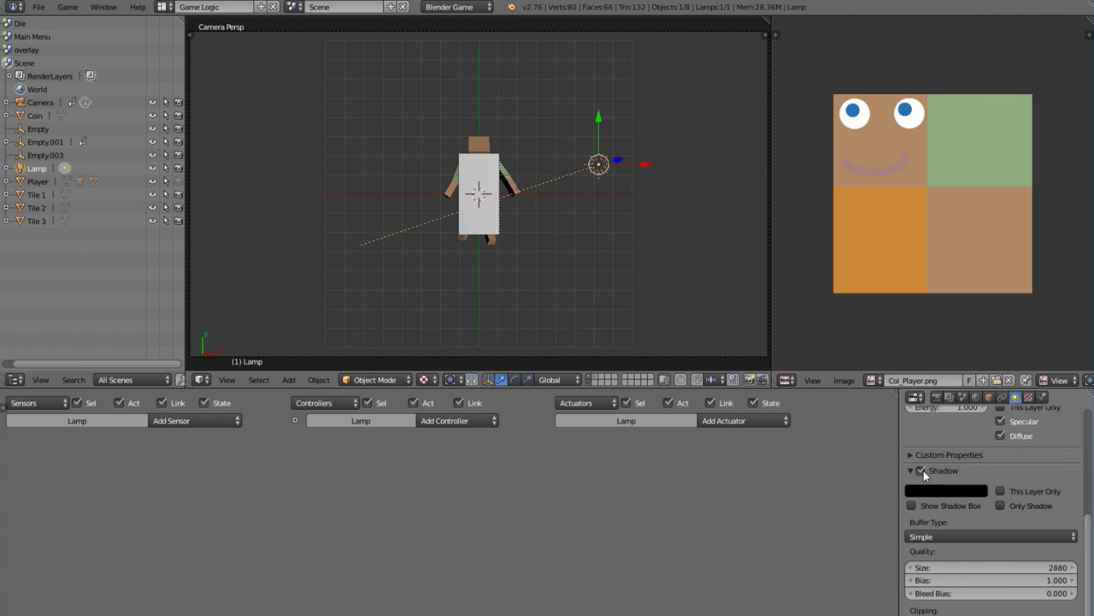
left_click(921, 470)
- Duplicate the lamp, centre the copy on the origin pointing straight down, and raise it along global Z above the character
key("shift+d")
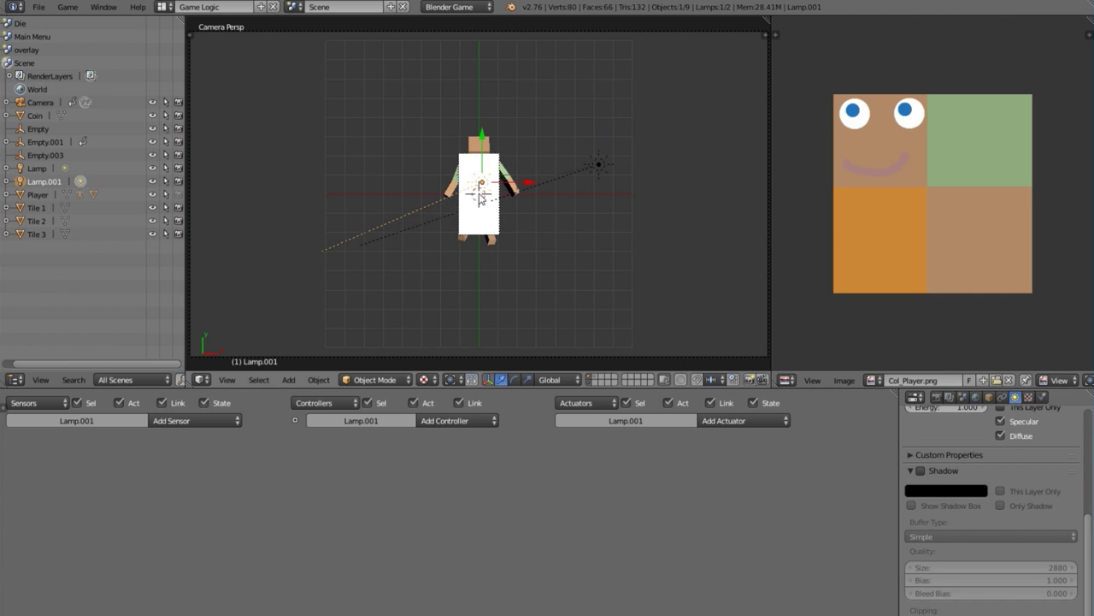
left_click(481, 207)
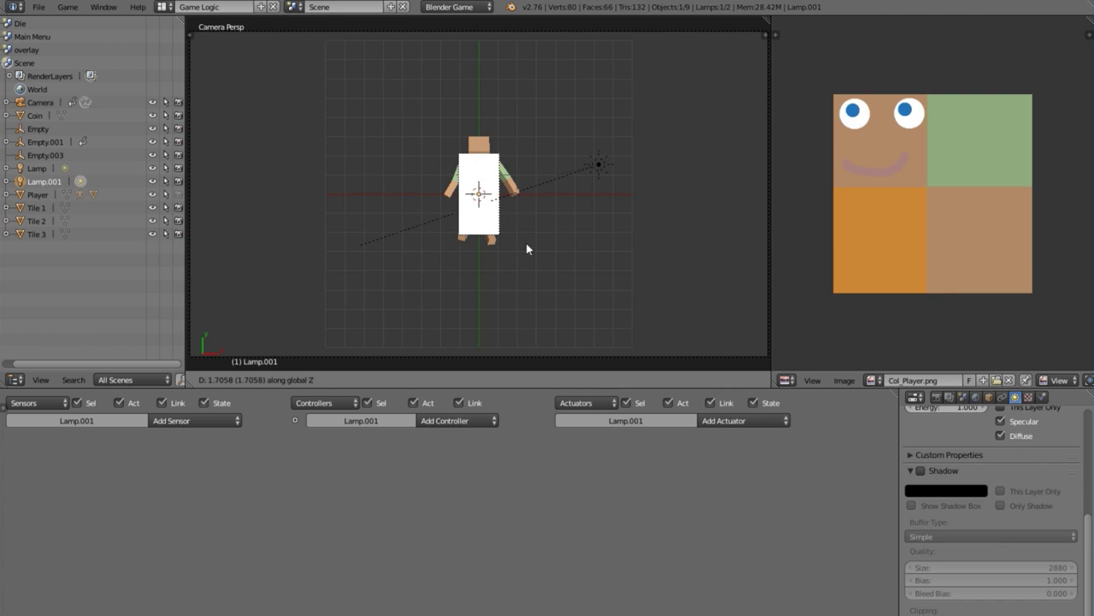
left_click(554, 263)
middle_click_drag(554, 264, 592, 172)
key("g")
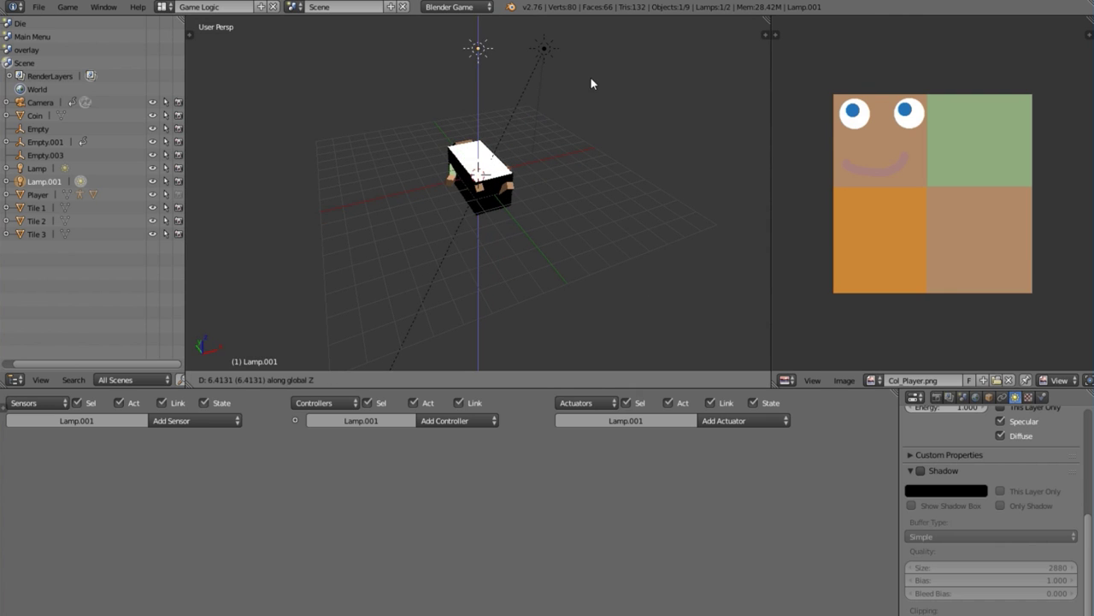
left_click(590, 78)
- Change the duplicated lamp's type to Hemi
scroll(1008, 492, "up", 2)
scroll(1008, 493, "up", 2)
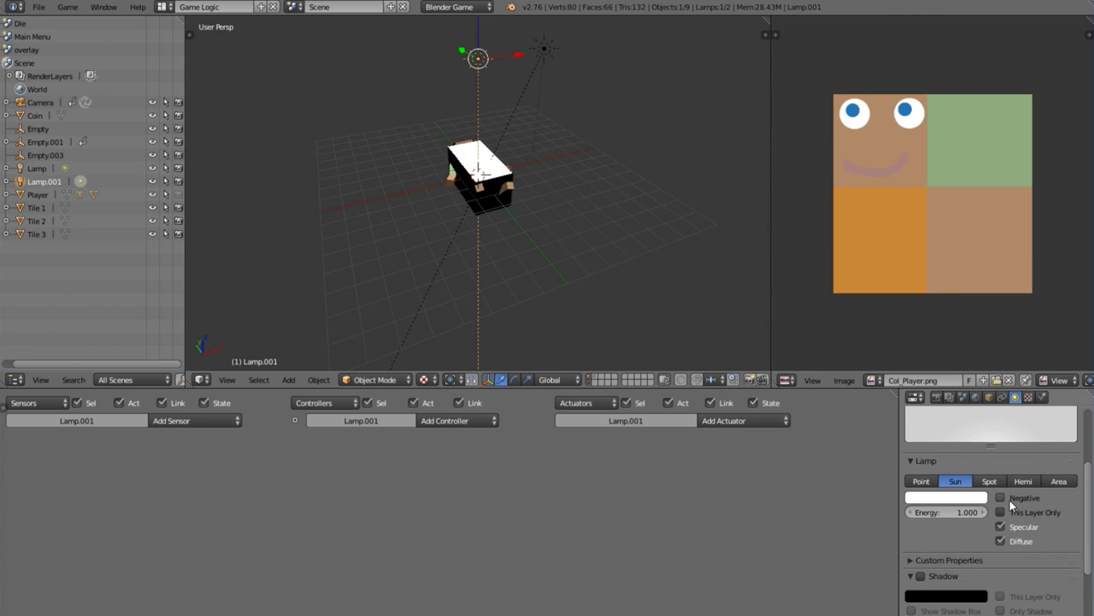
left_click(1024, 484)
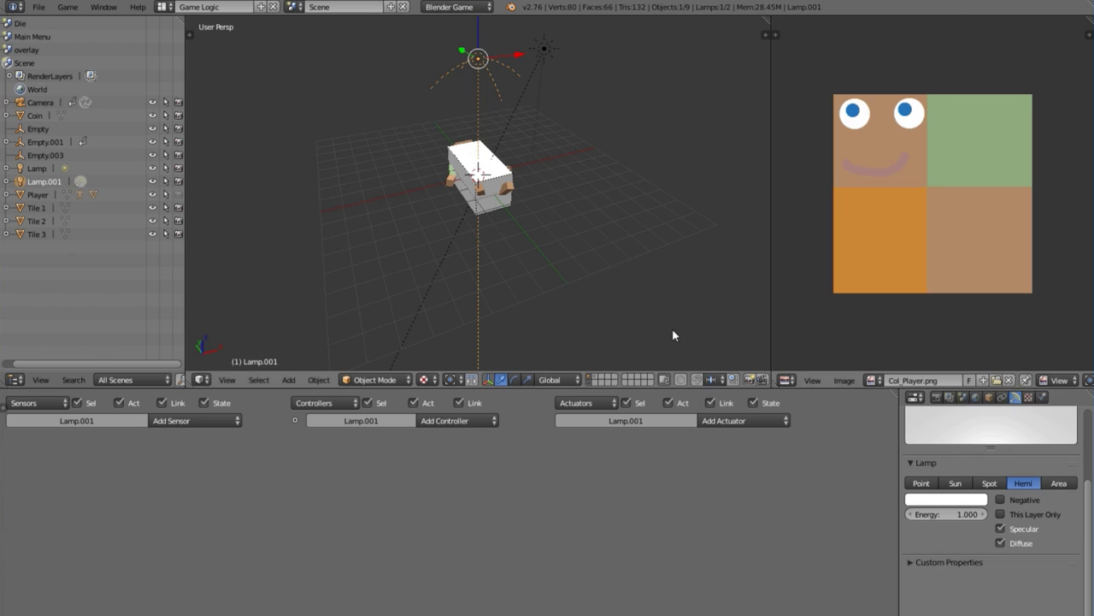
left_click(954, 516)
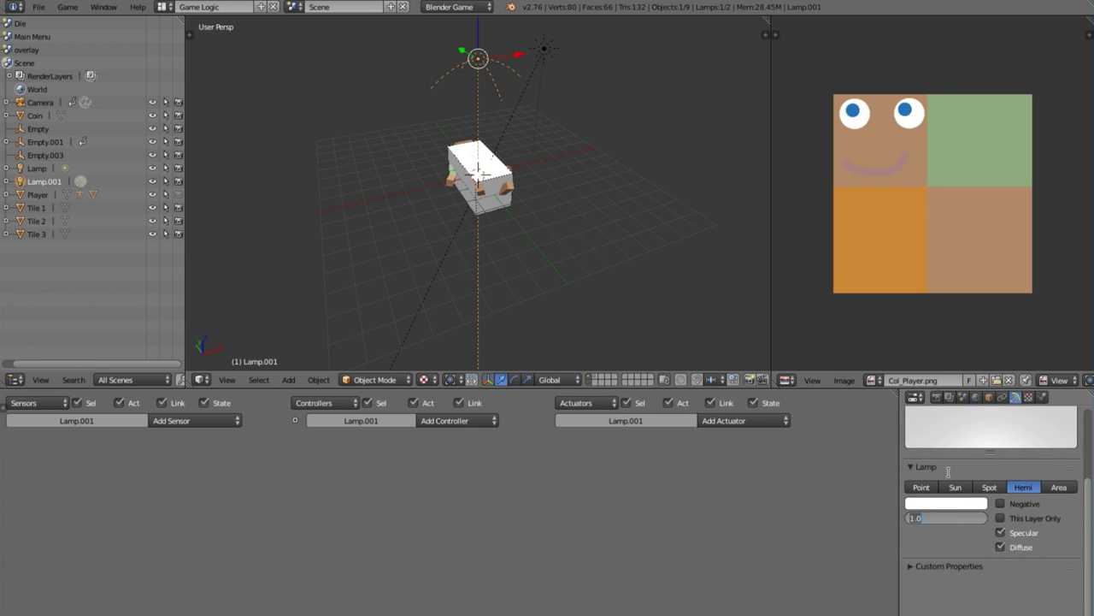
key("Escape")
- Return to the camera view and test-run the game to check the character's lighting and animation, restarting play from the start screen
left_click(226, 380)
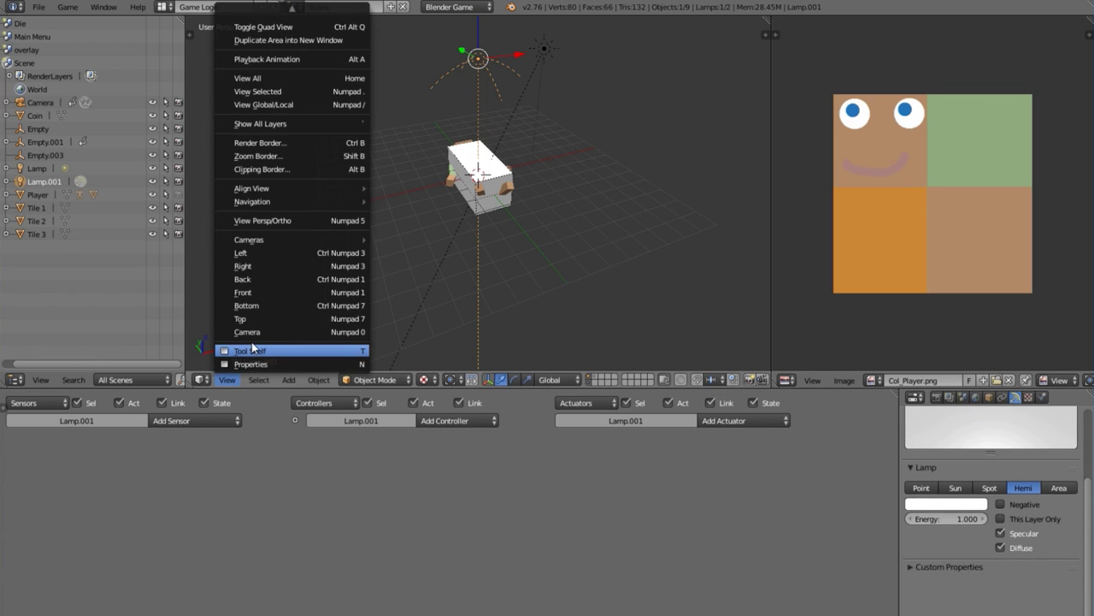
left_click(257, 333)
key("p")
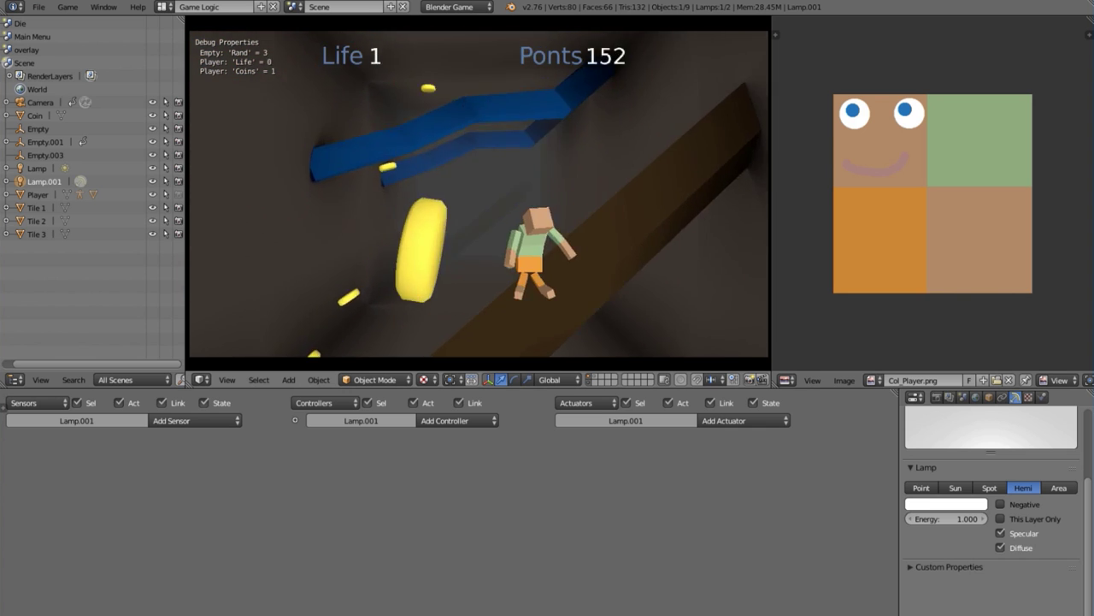
left_click(477, 141)
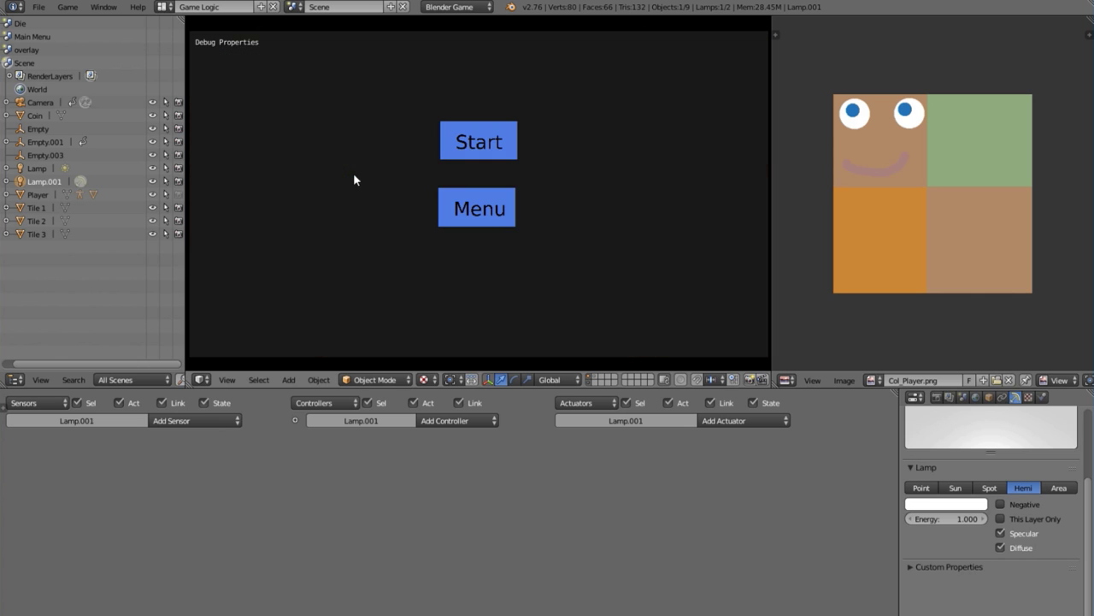
left_click(457, 154)
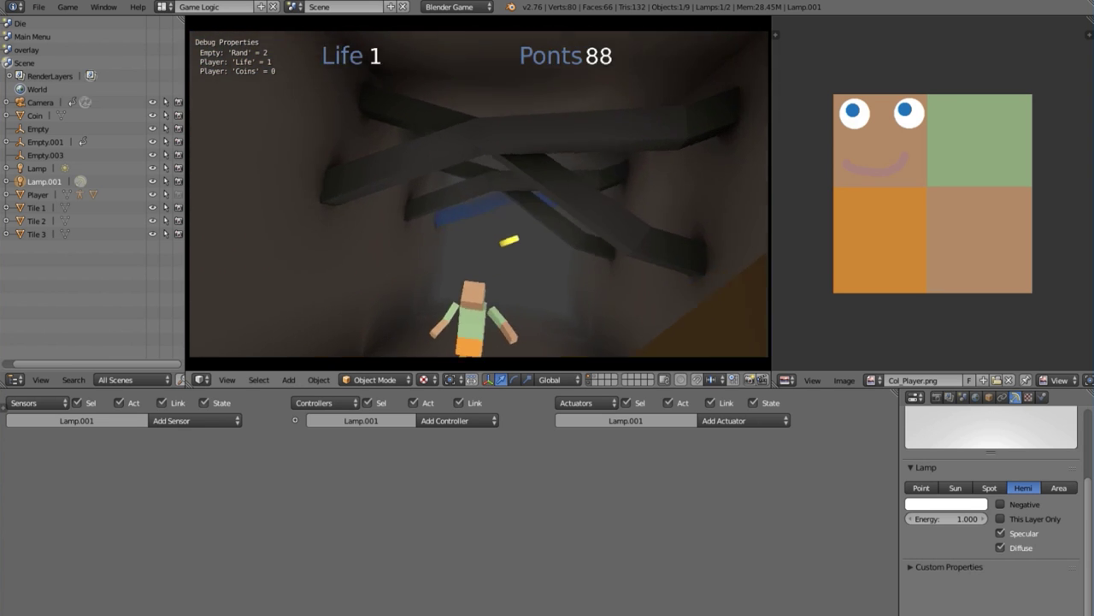
key("Escape")
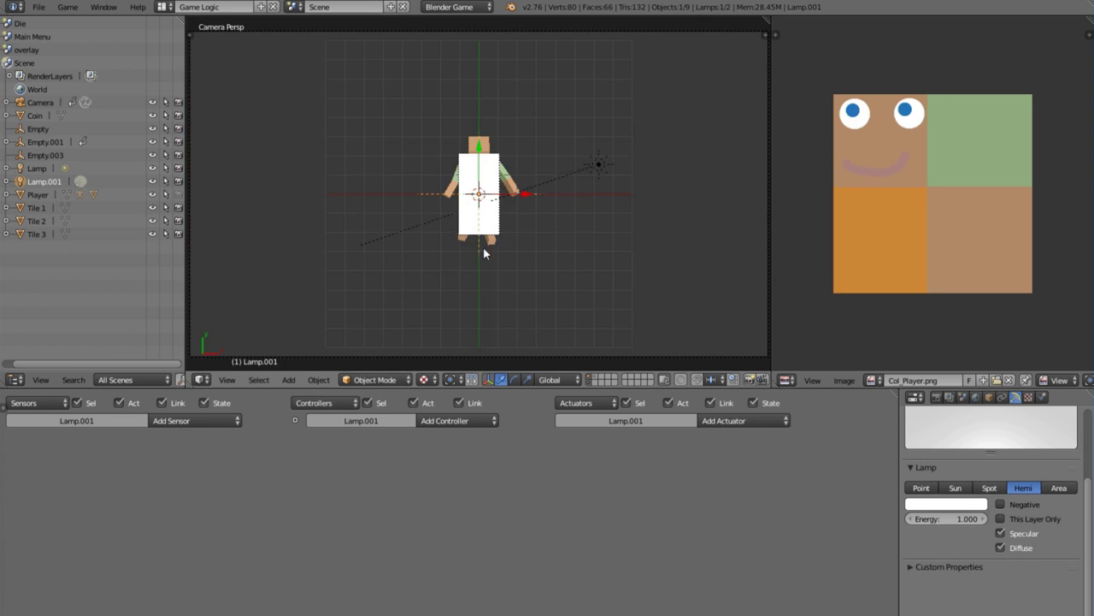
- Turn the image editor area into a Text Editor and create a new text block
left_click(790, 381)
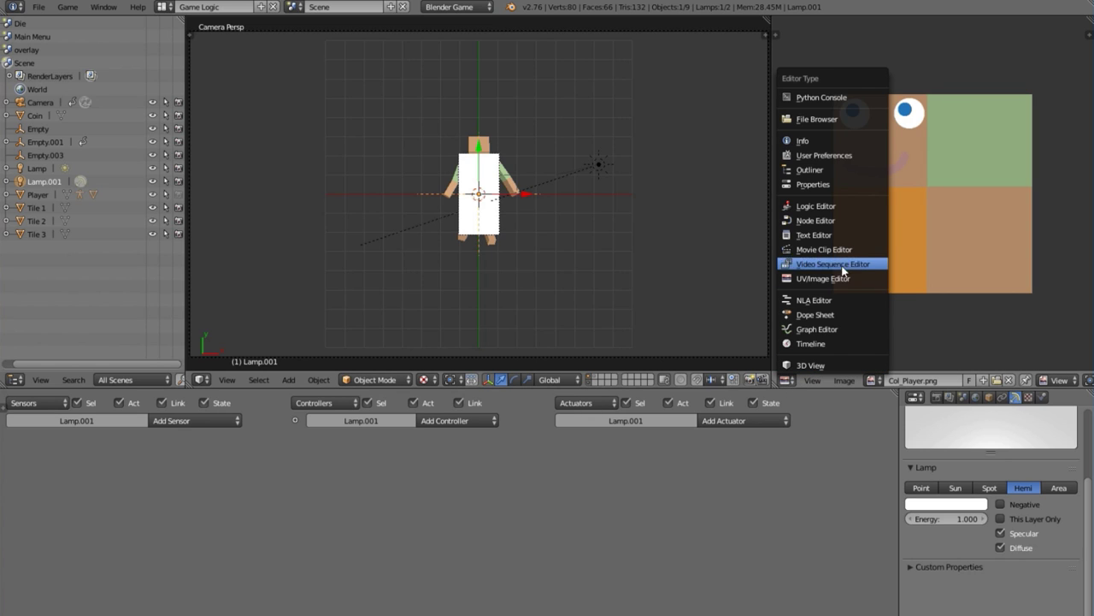
left_click(805, 237)
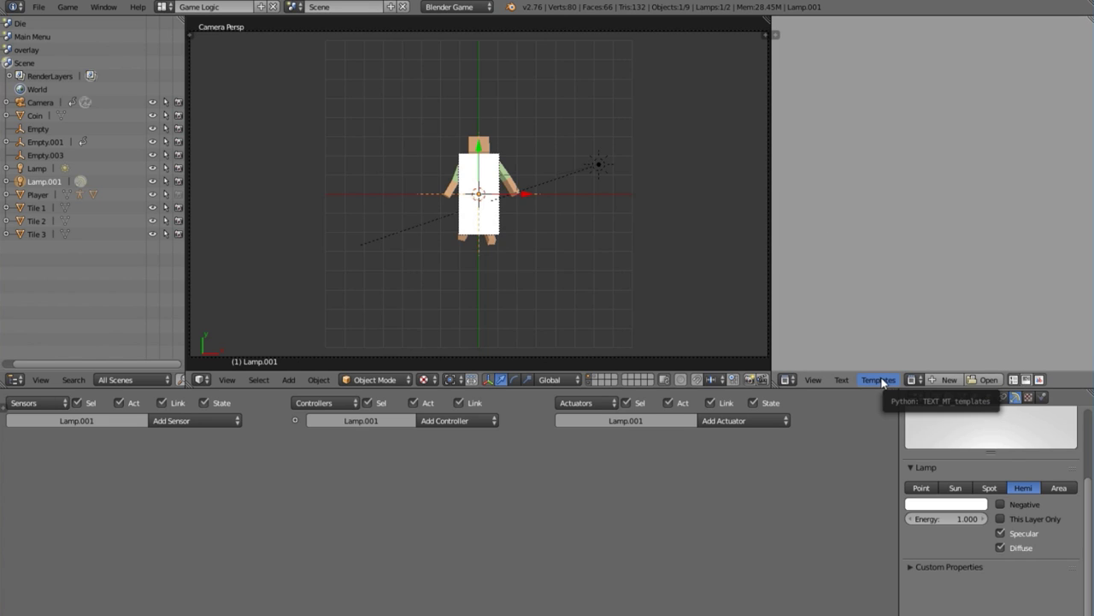
left_click(949, 379)
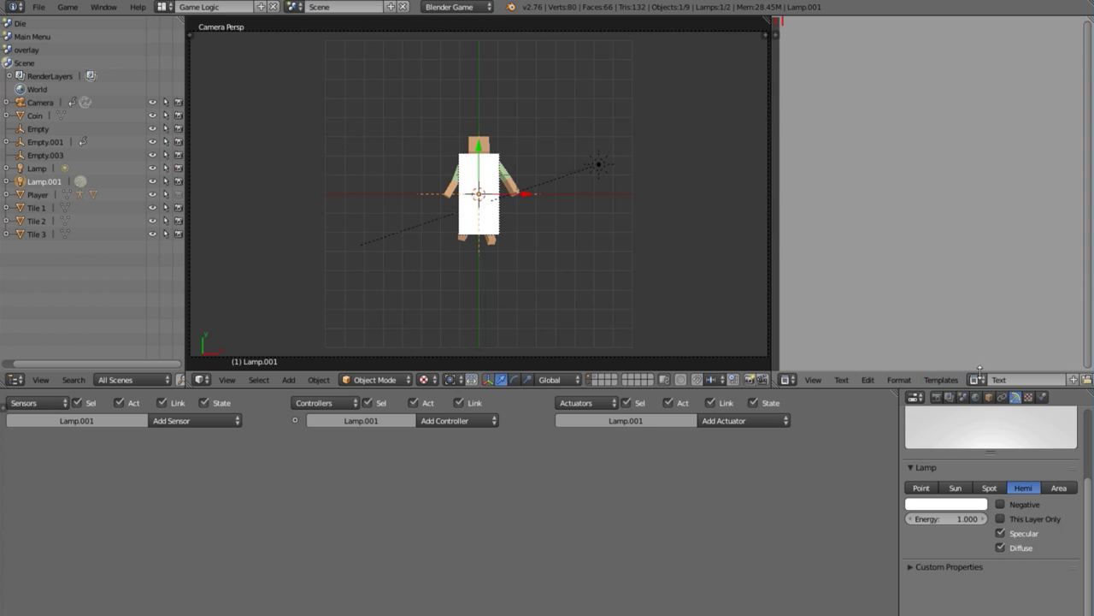
- Widen the Text Editor area and rename the new text block as Load_ponts.py
left_click_drag(769, 344, 691, 343)
left_click(937, 377)
key("BackSpace")
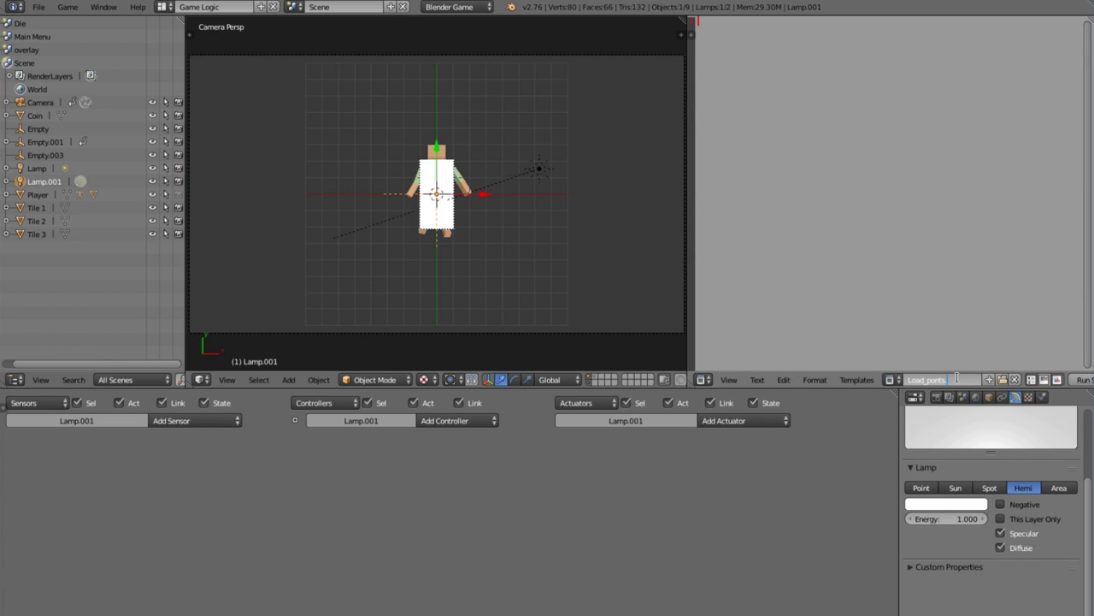
type("y")
key("Return")
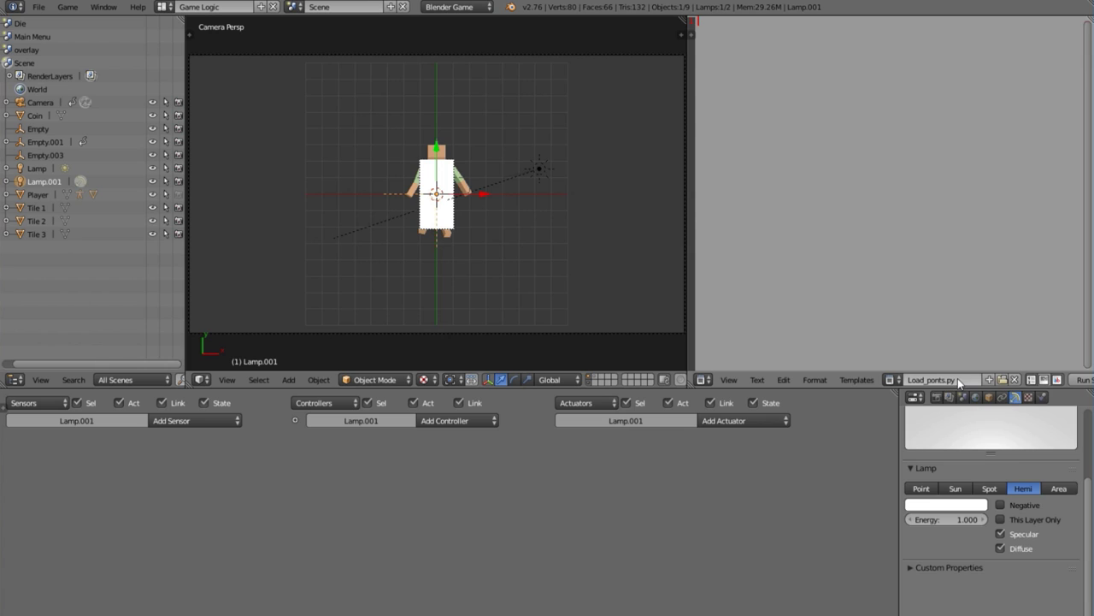
left_click(957, 378)
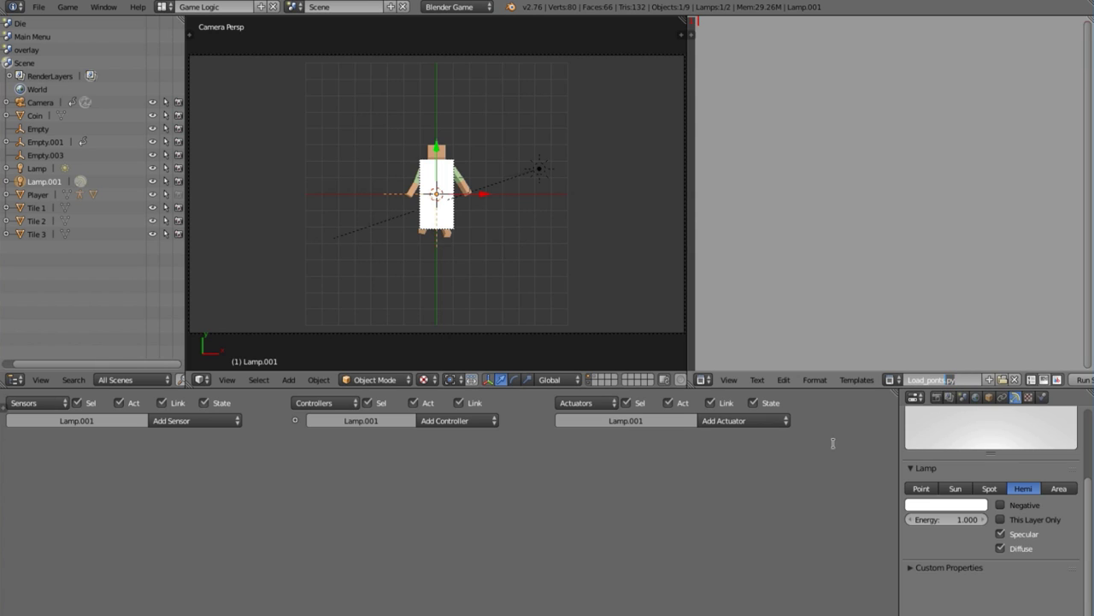
key("Return")
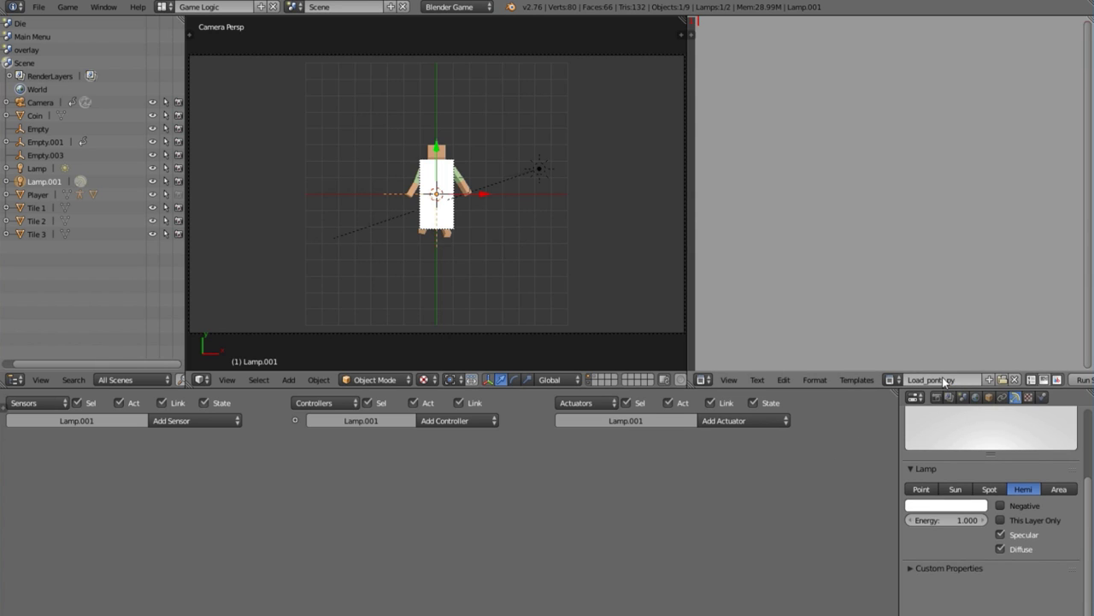
left_click(944, 380)
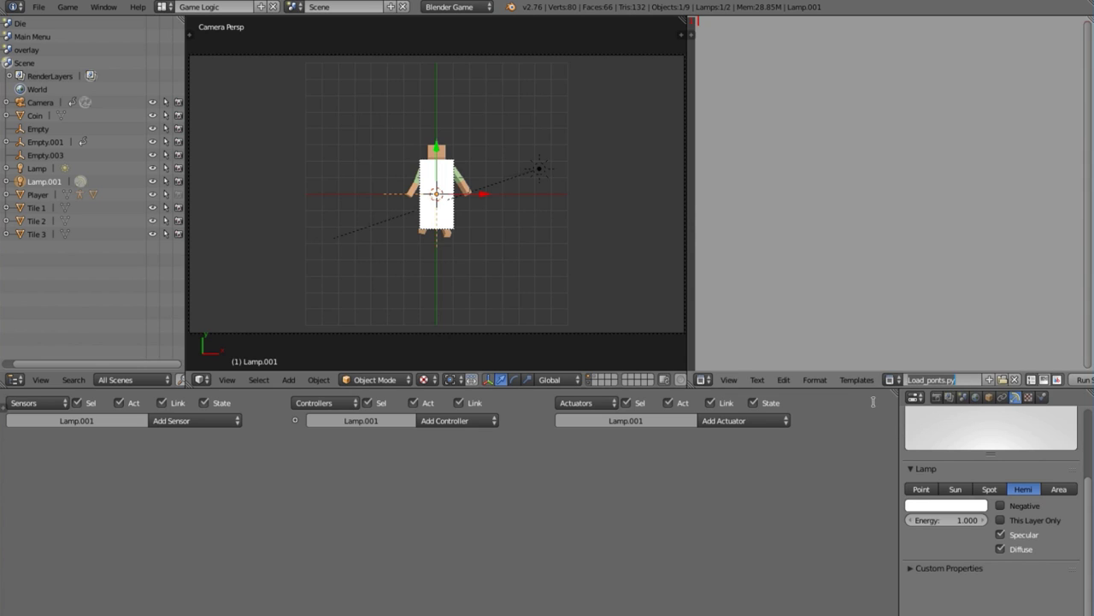
key("Return")
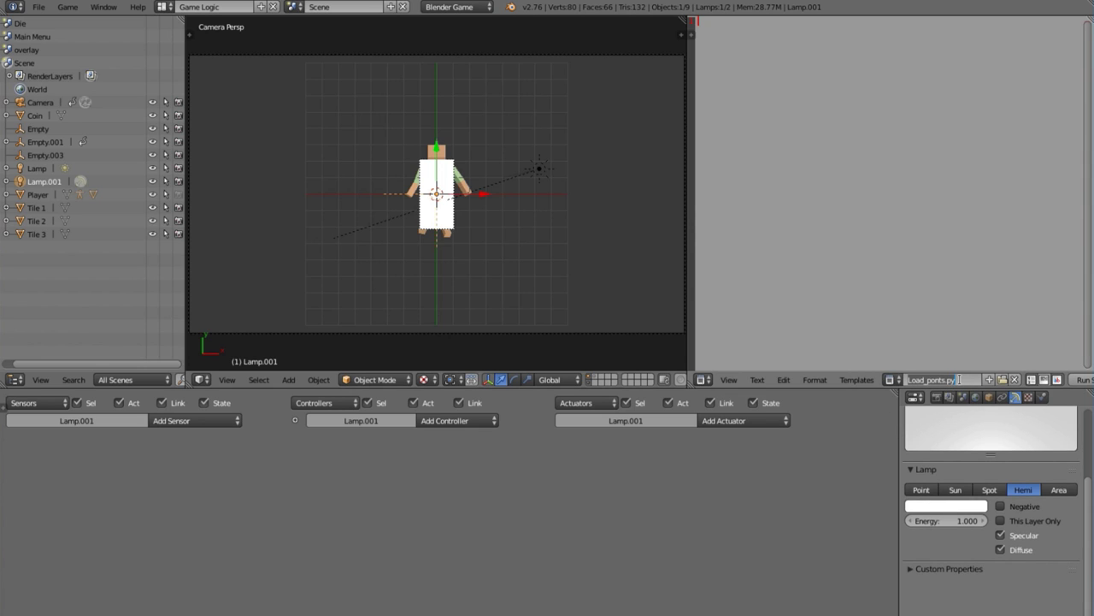
left_click(959, 379)
left_click(949, 379)
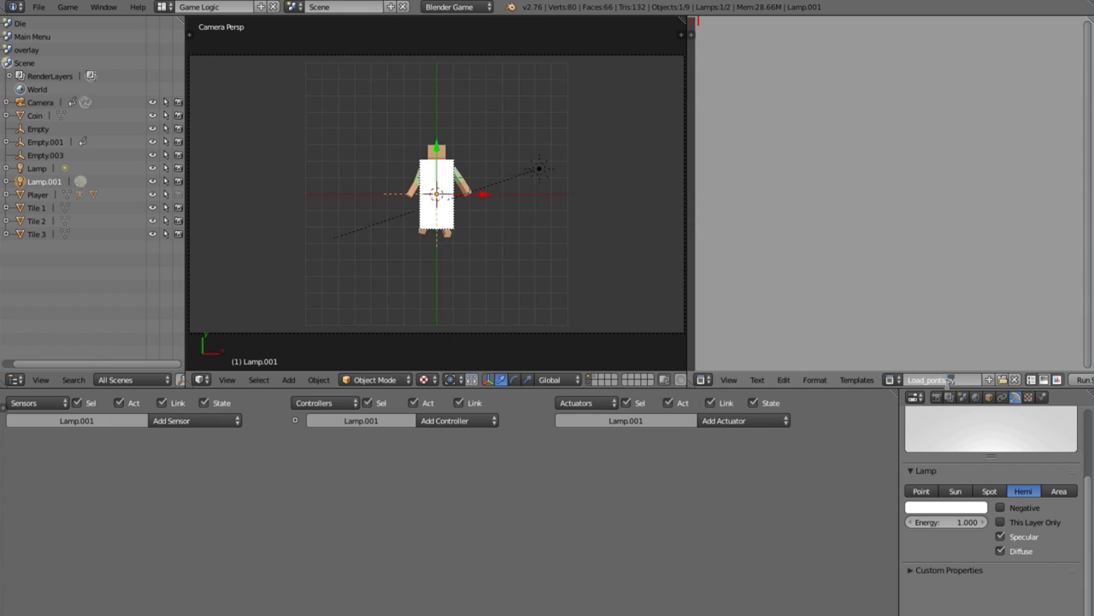
key("Return")
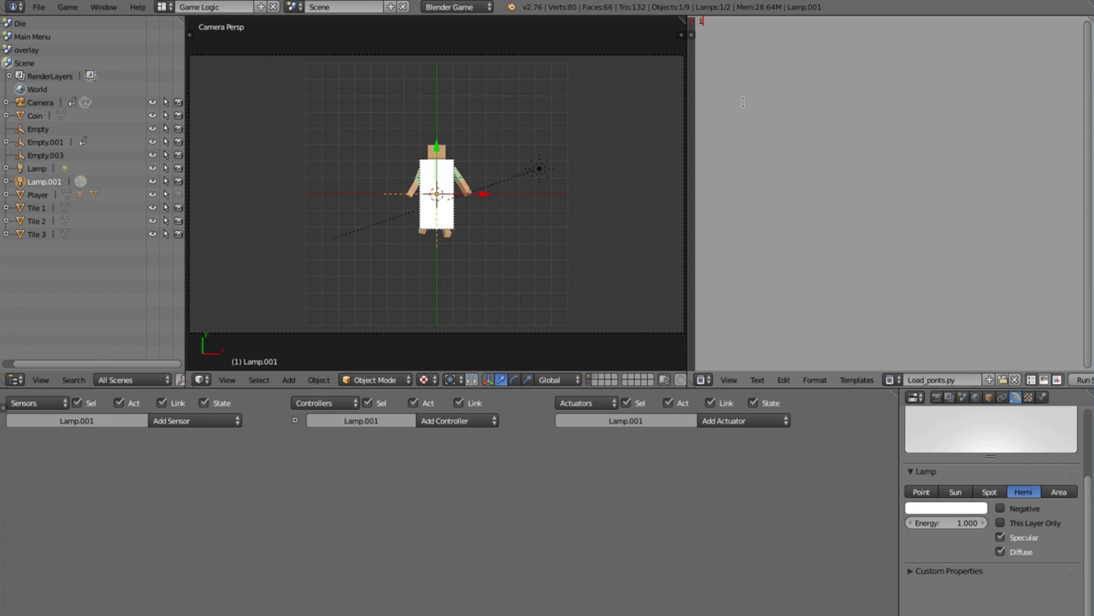
- Write import bge as the script's first line and leave a blank line below it
type("t bge")
left_click(212, 417)
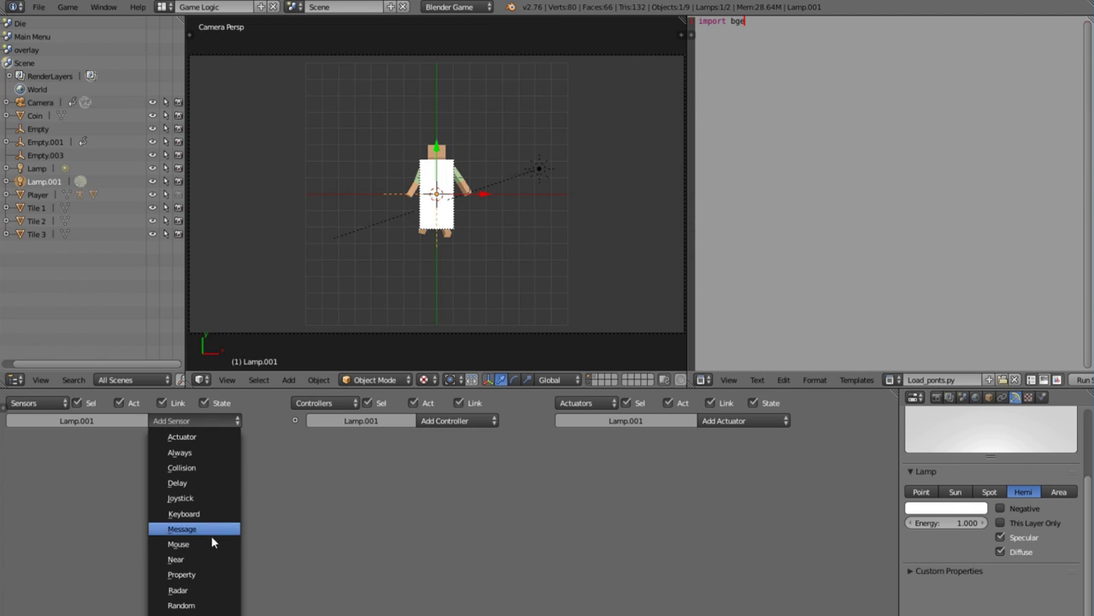
left_click(182, 421)
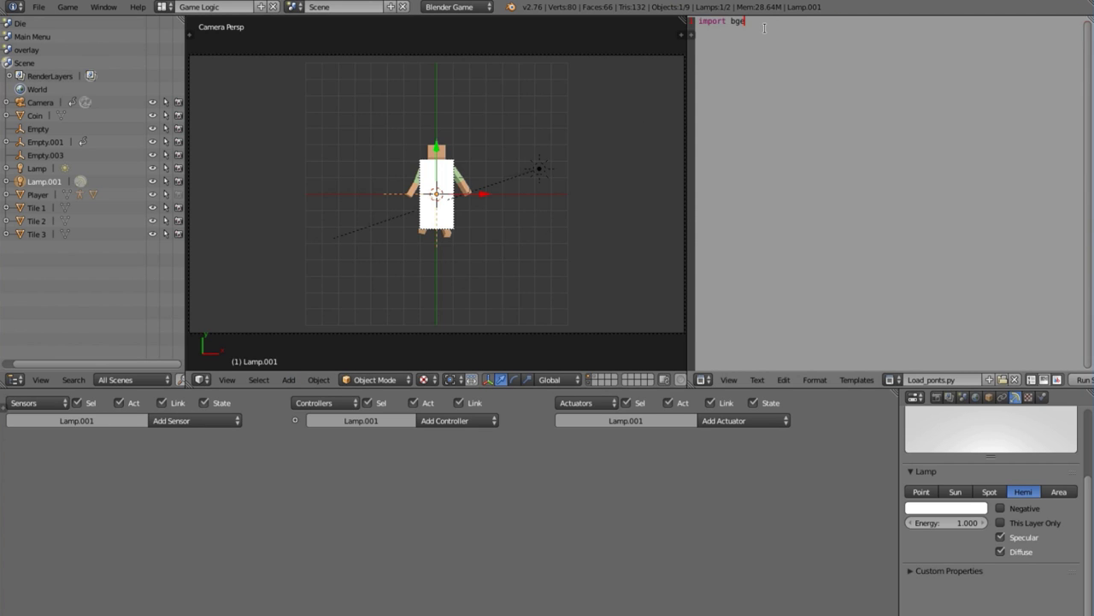
left_click(510, 218)
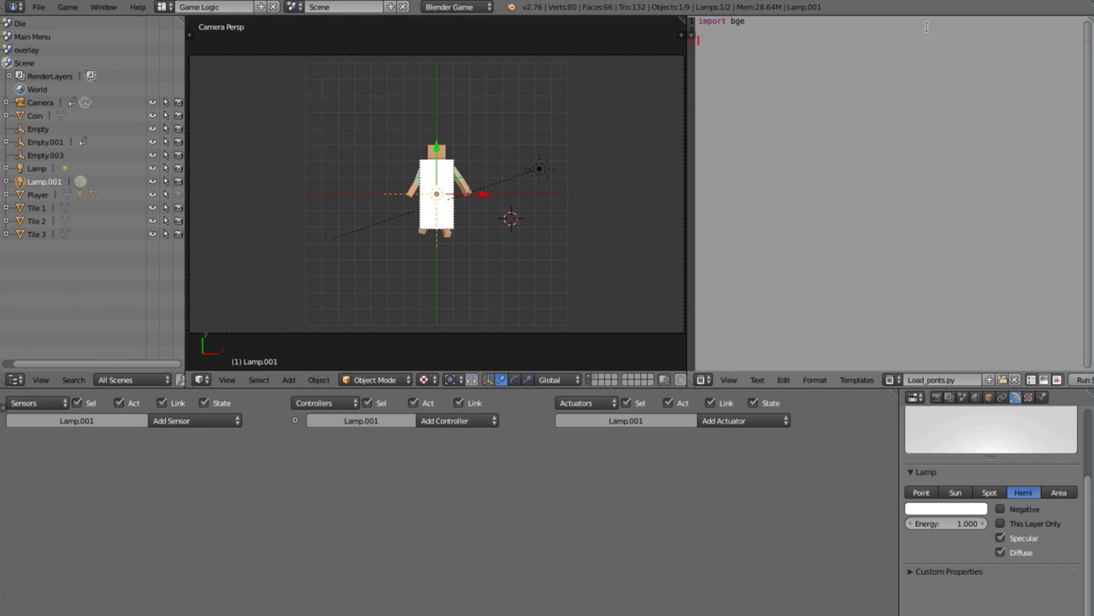
- Open the Python API Reference in the browser and go to the Game Logic (bge.logic) page under Game Engine Modules
left_click(138, 7)
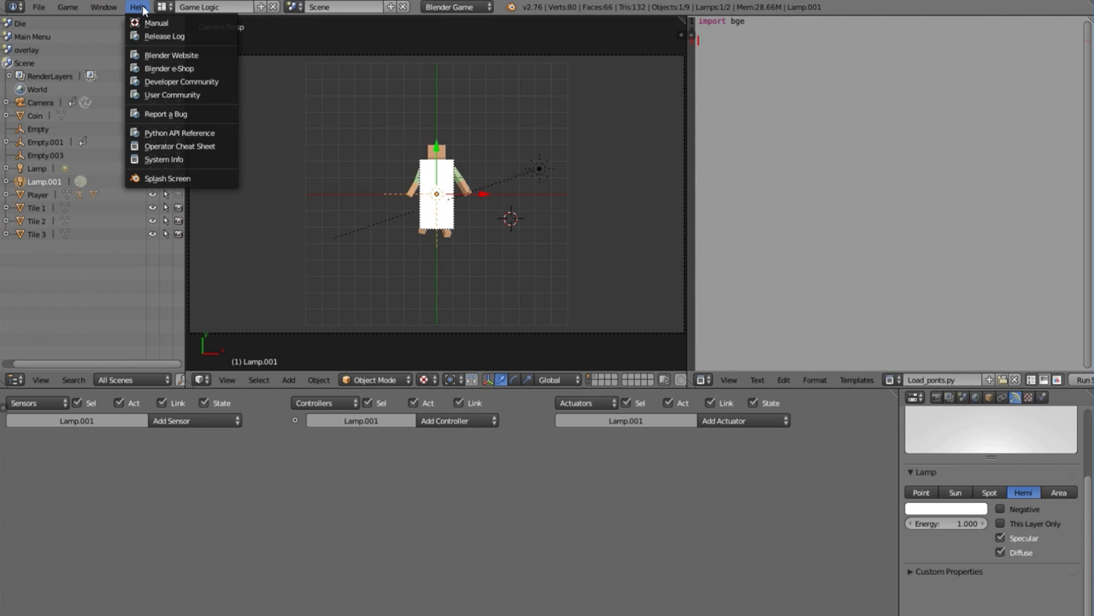
left_click(187, 133)
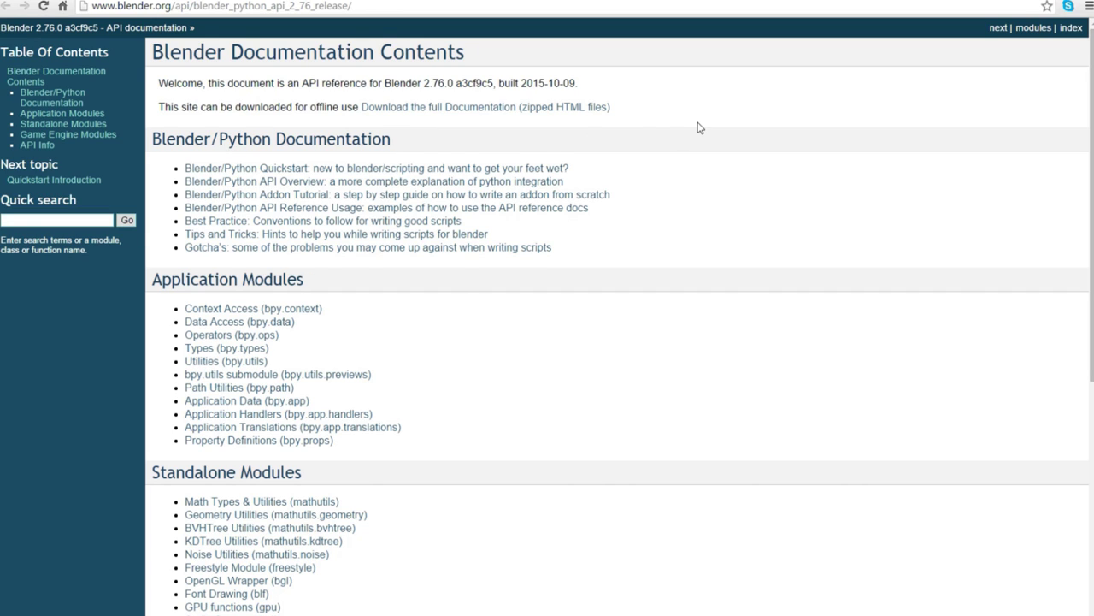
scroll(698, 127, "down", 2)
scroll(699, 128, "down", 1)
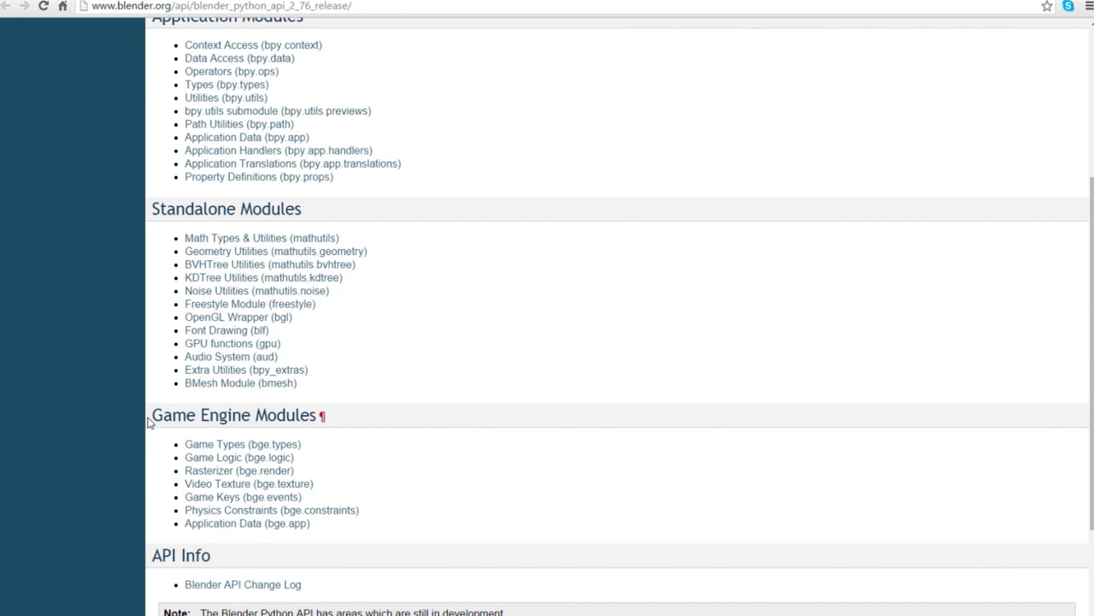
left_click_drag(165, 417, 326, 427)
left_click(86, 507)
left_click(248, 466)
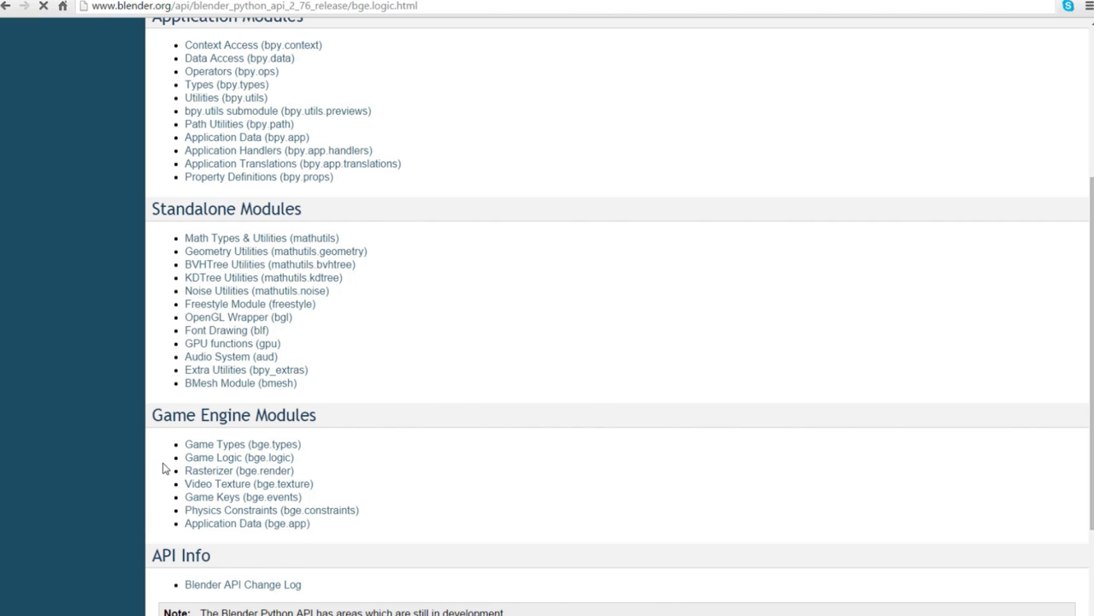
- Find the bge.logic.globalDict entry among the module's variables and copy its full name
scroll(350, 470, "down", 2)
scroll(350, 470, "down", 2)
scroll(289, 366, "up", 4)
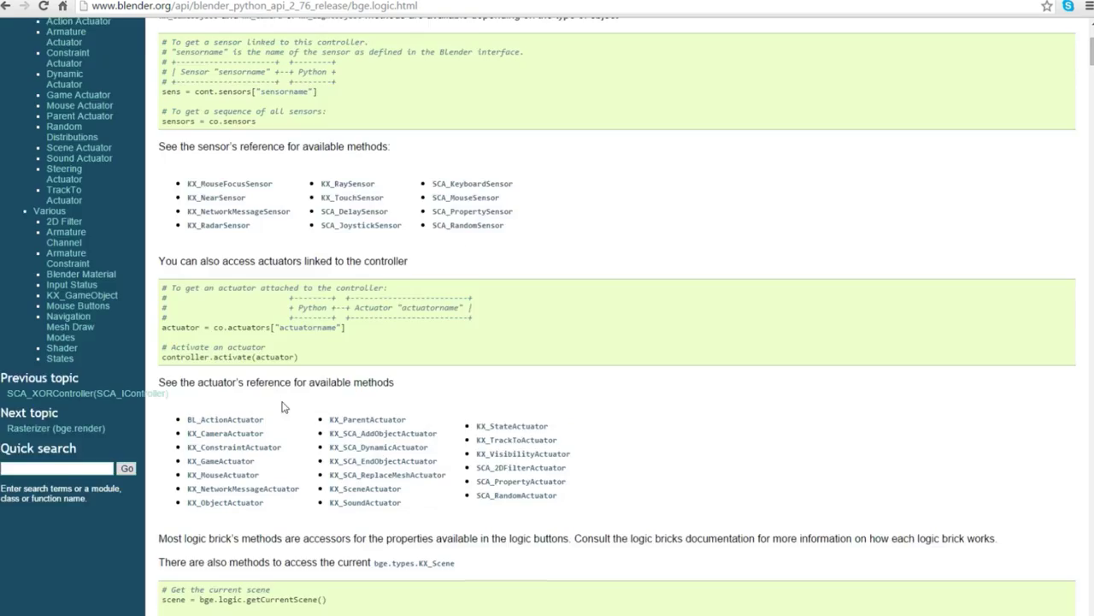
scroll(370, 246, "down", 6)
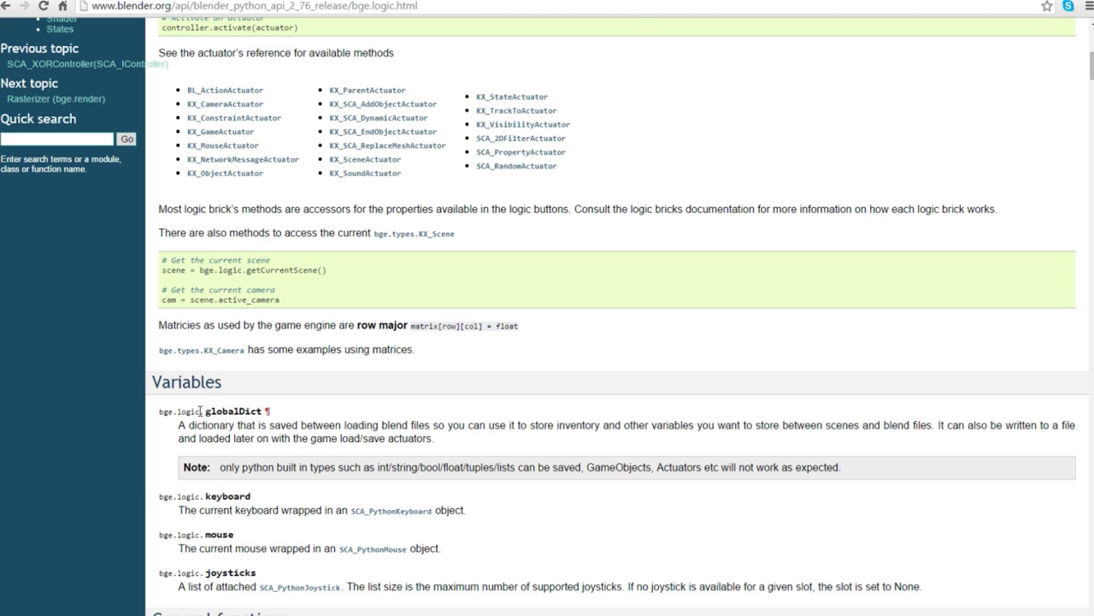
left_click_drag(161, 413, 265, 412)
key("ctrl+c")
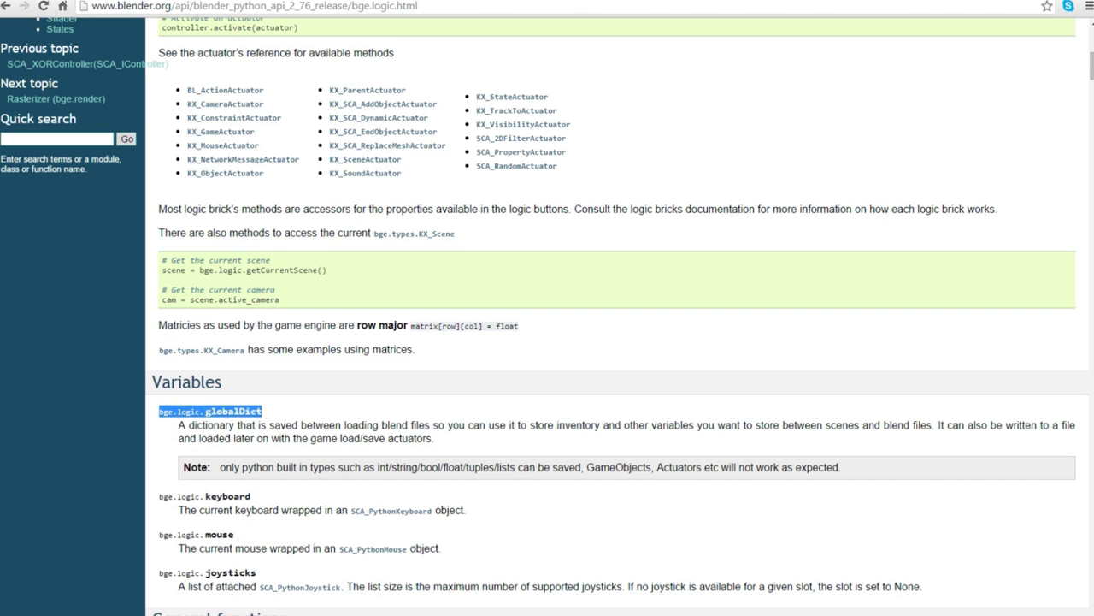
- Switch back to Blender and add the line gd = bge.logic.globalDict to the script, followed by a blank line
mouse_move(415, 615)
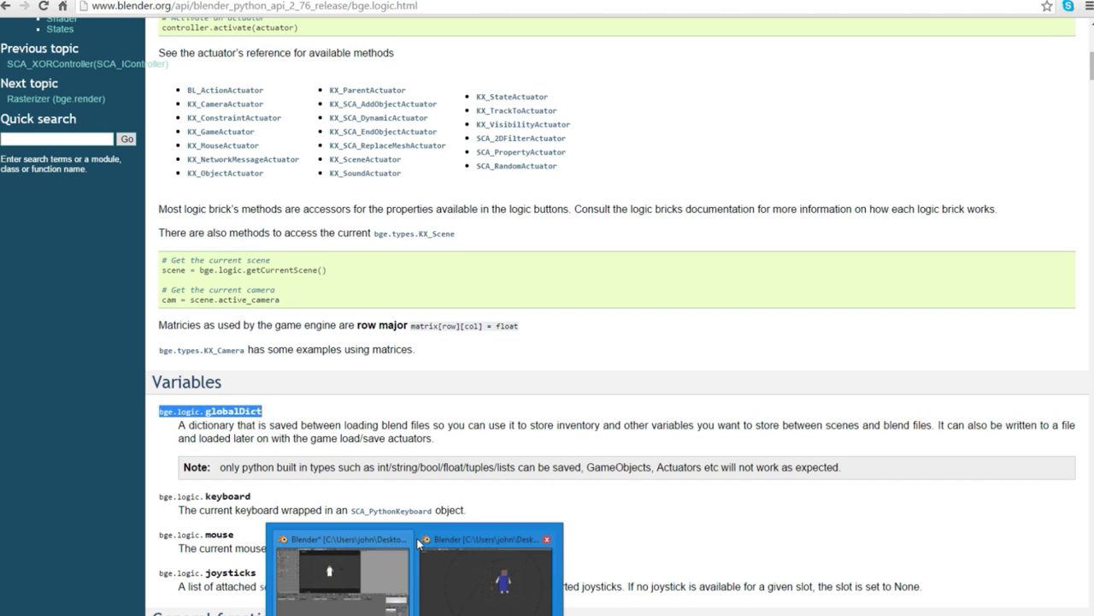
left_click(331, 571)
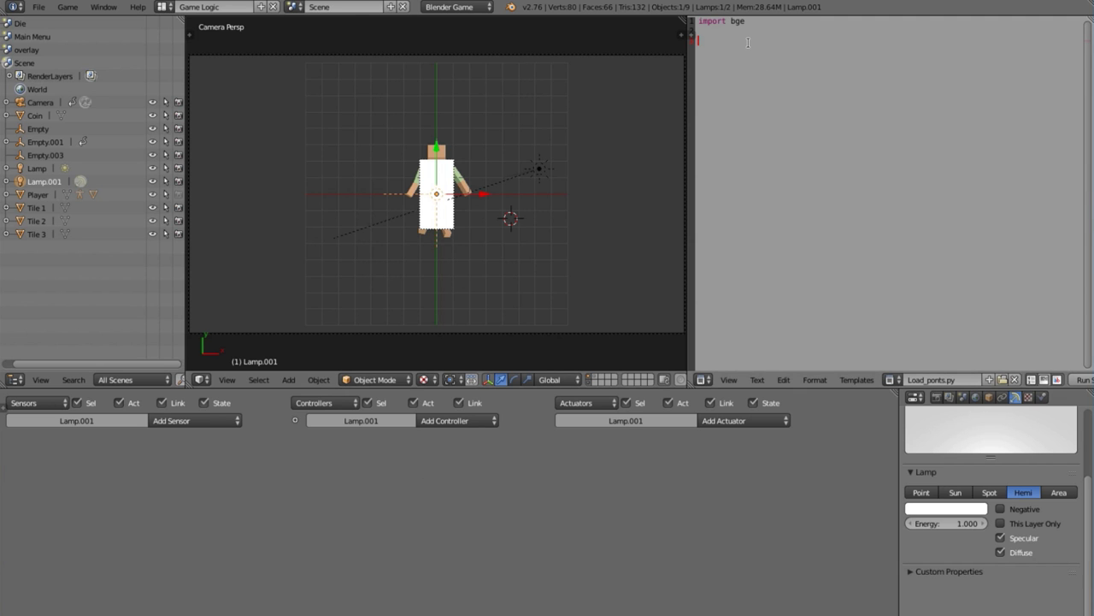
key("ctrl+v")
type("cd =")
left_click(818, 40)
left_click(774, 41)
left_click_drag(825, 39, 721, 40)
left_click(703, 41)
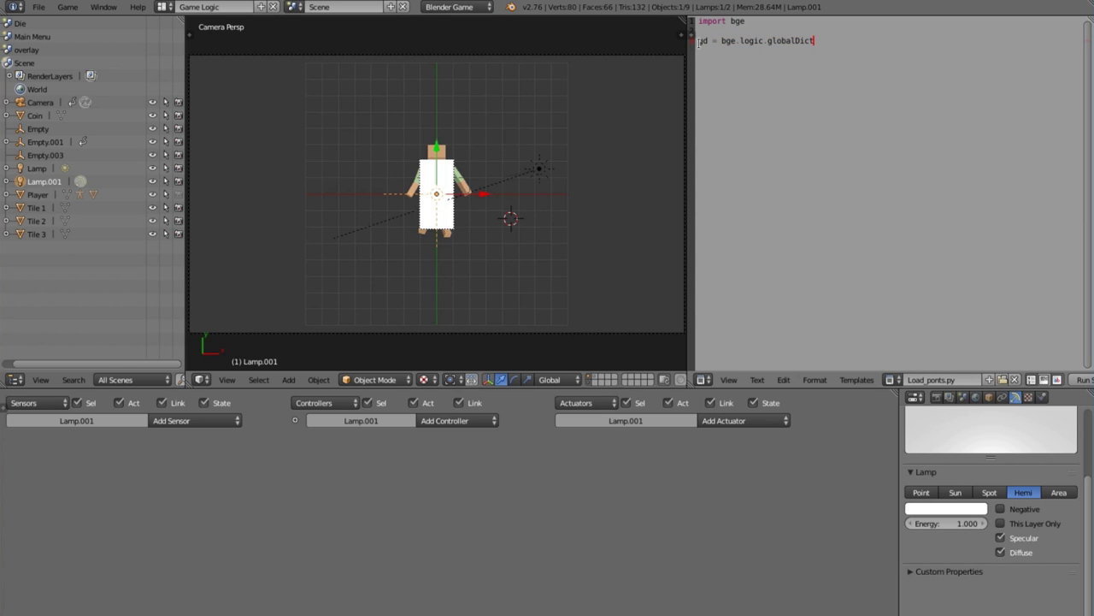
left_click(750, 40)
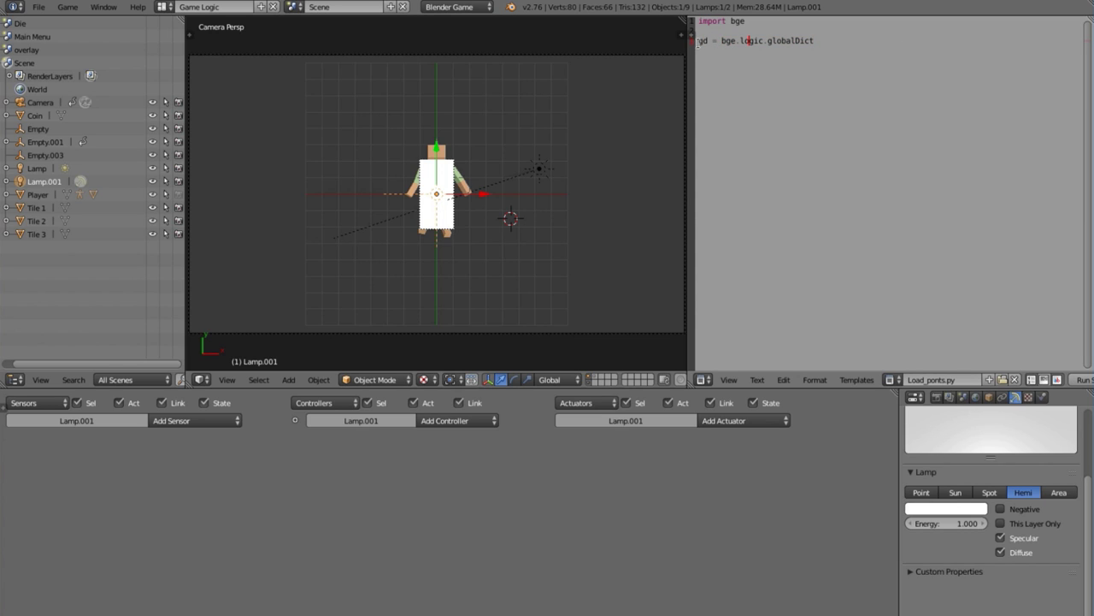
left_click(836, 39)
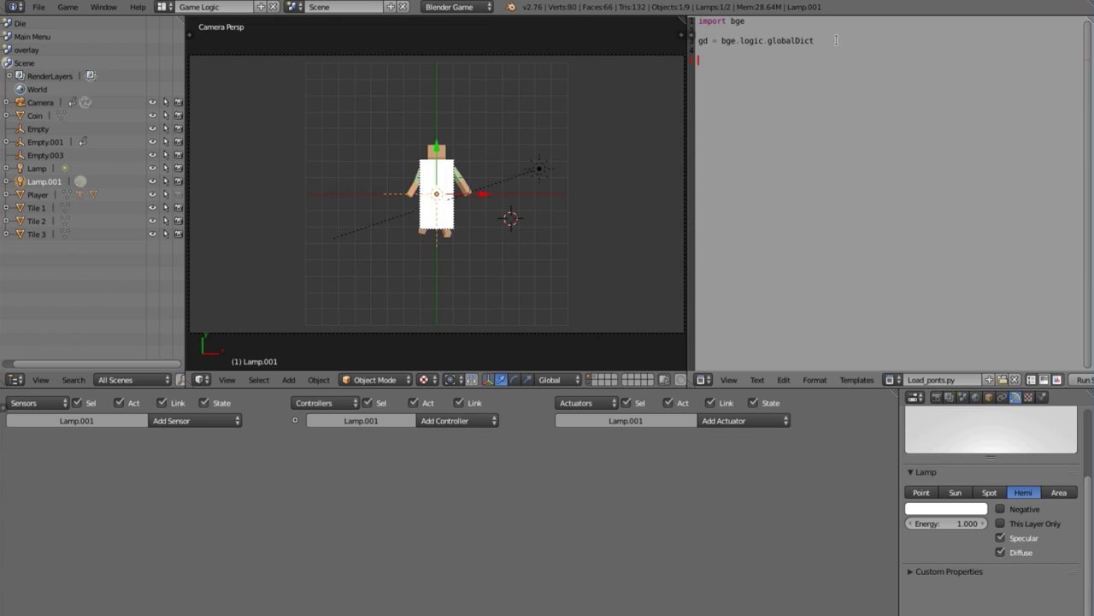
- Switch to the overlay scene, select the number beside the Ponts label, and collapse its expanded Property actuator
scroll(533, 181, "up", 1)
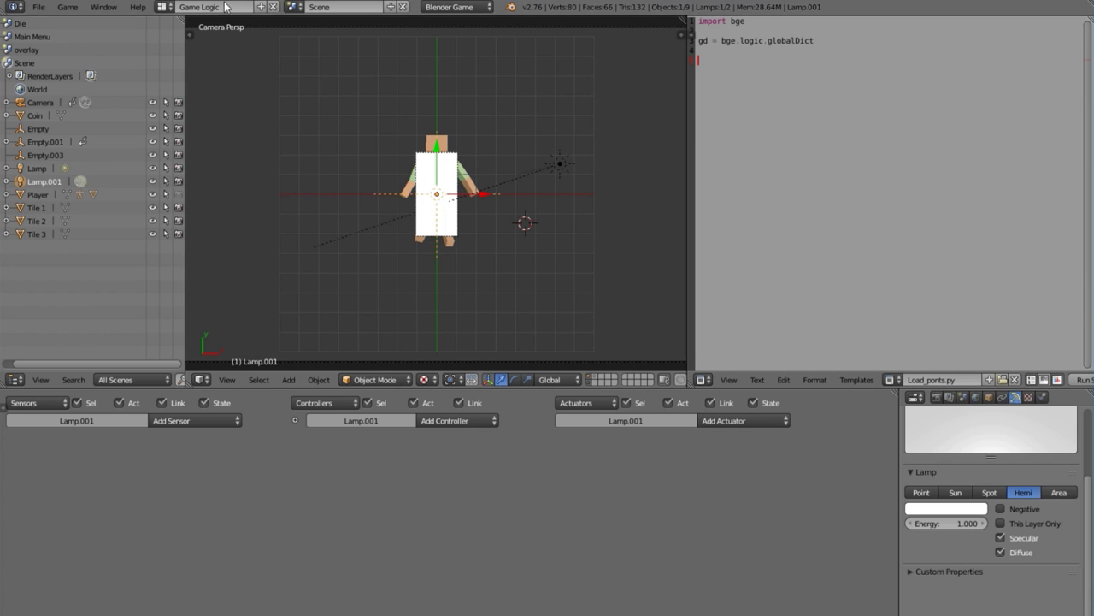
left_click(293, 7)
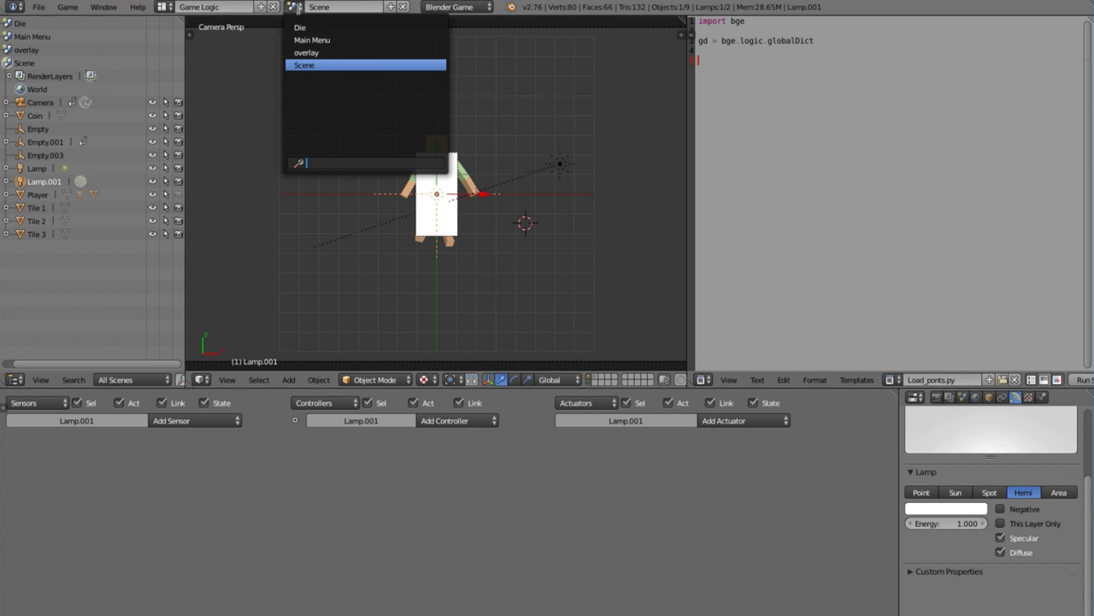
left_click(334, 56)
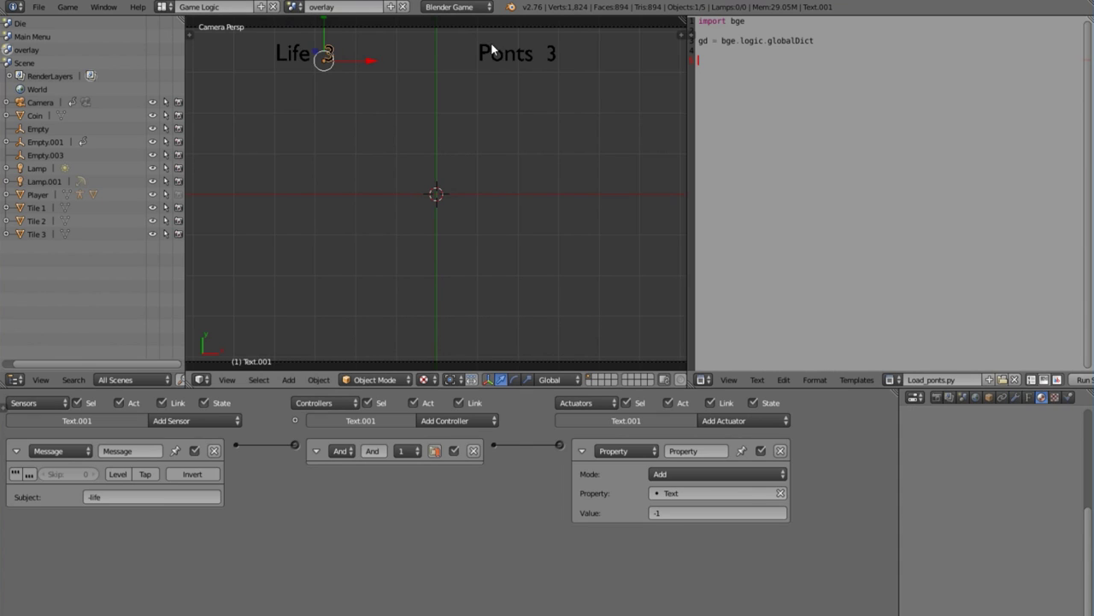
right_click(548, 58)
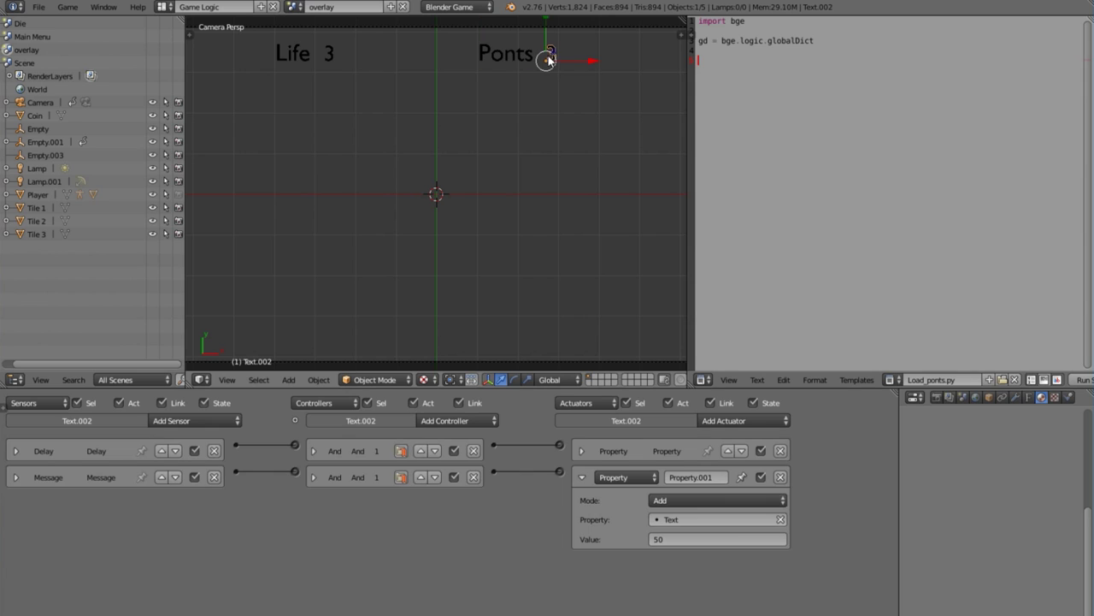
left_click(582, 477)
- Add a Message sensor with the subject Die to the points number and collapse it
left_click(222, 419)
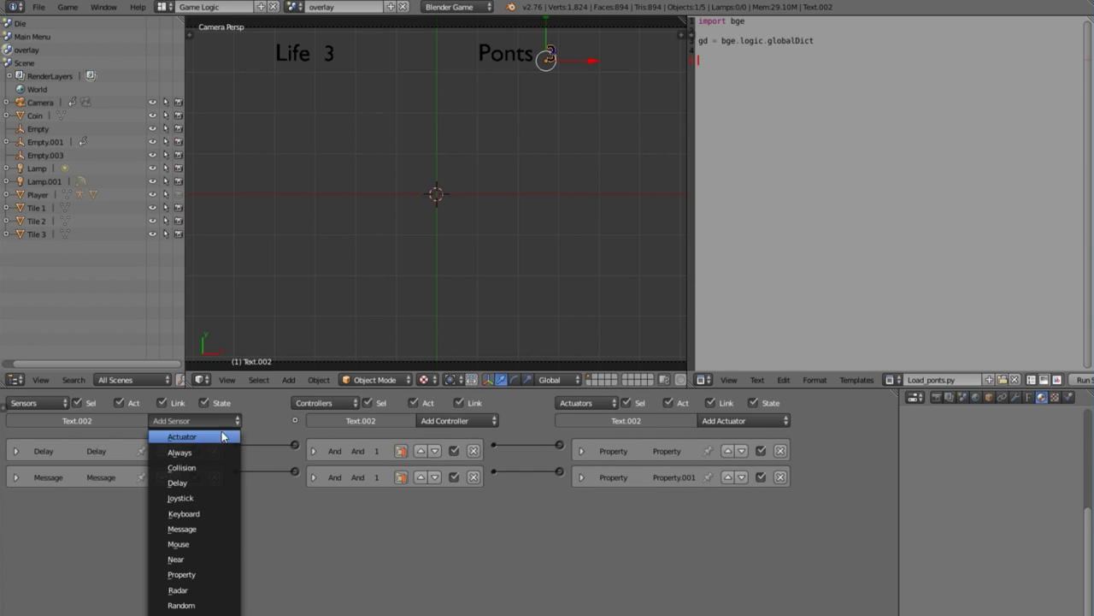
left_click(205, 530)
left_click(149, 549)
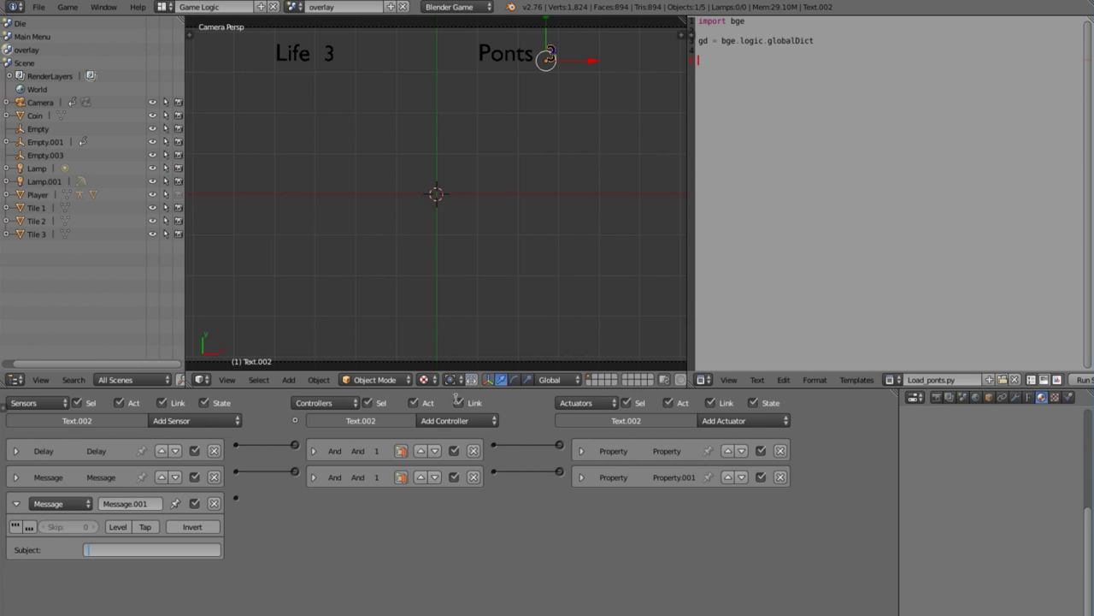
key("Return")
left_click(101, 554)
type("Die")
key("Return")
left_click(15, 503)
- Add a Python controller running Load_ponts.py, link the new Message sensor to it, and show the object's game properties
left_click(479, 421)
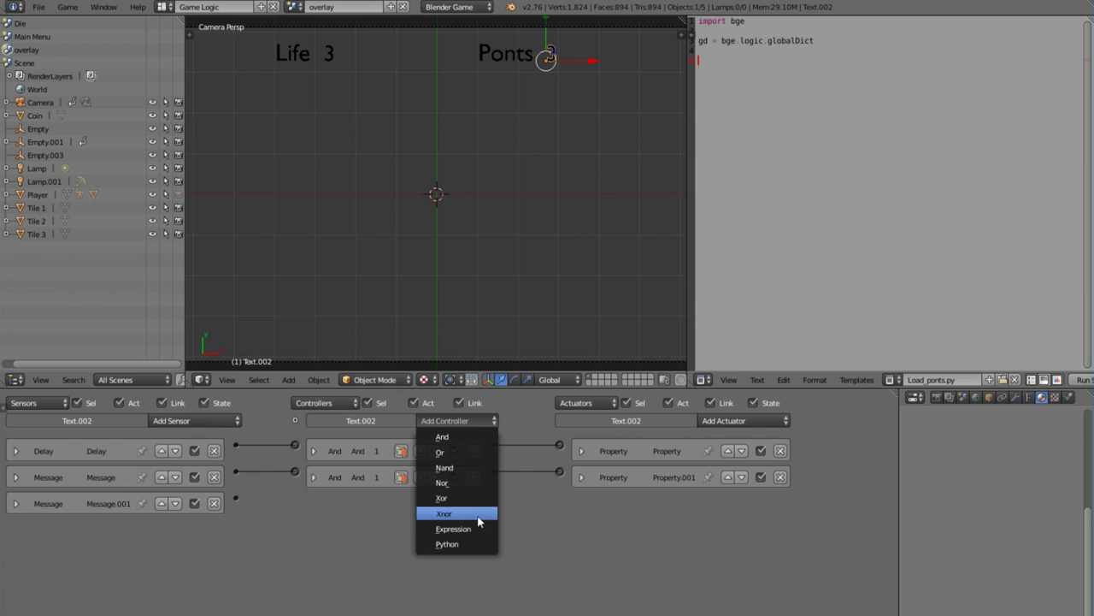
left_click(480, 543)
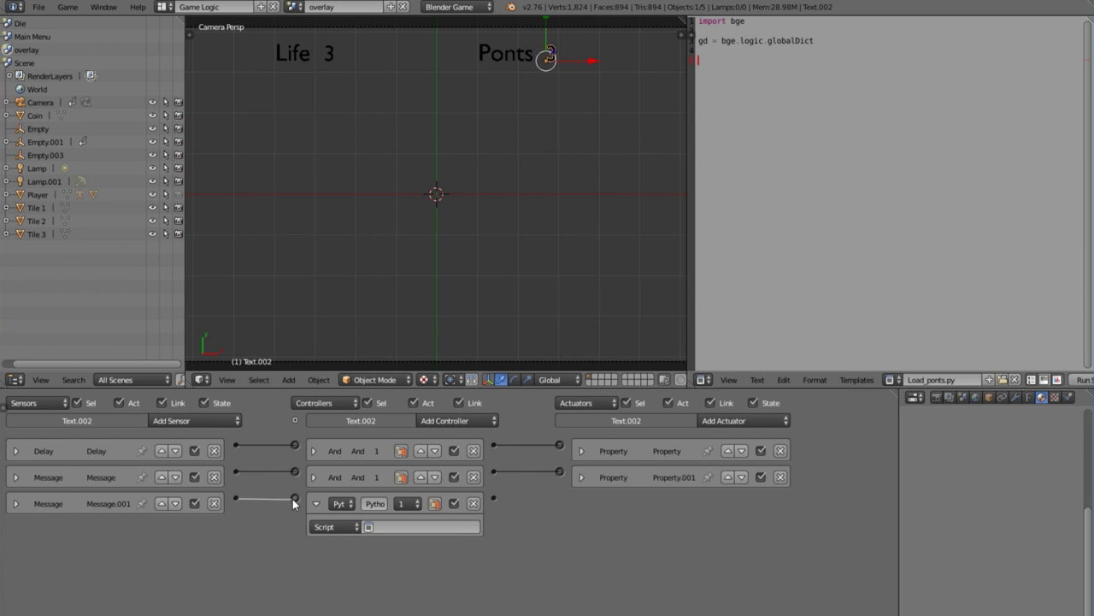
left_click(5, 407)
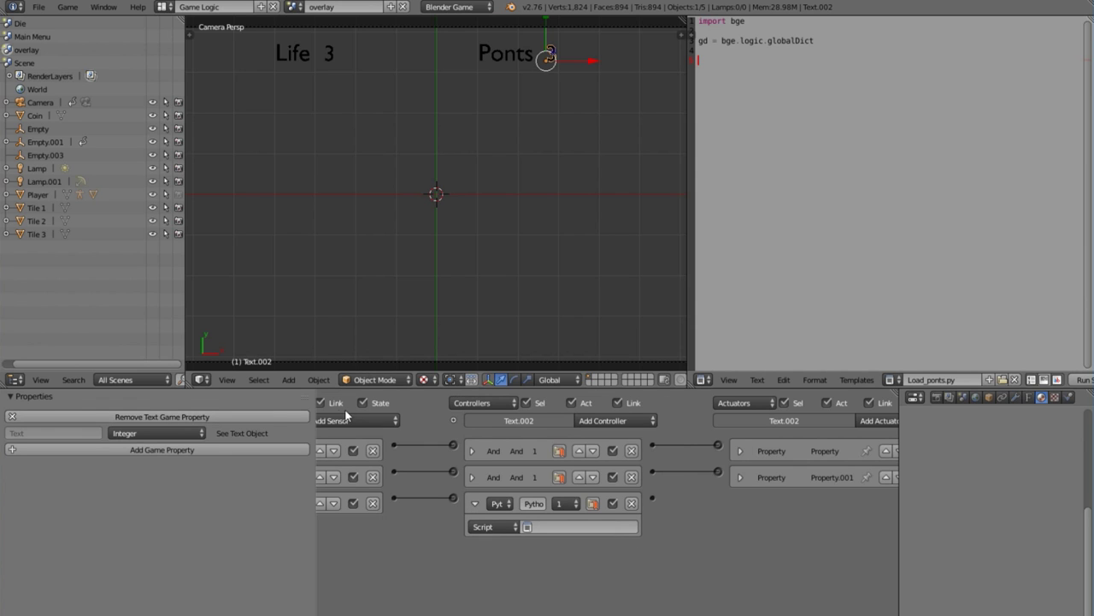
left_click(585, 527)
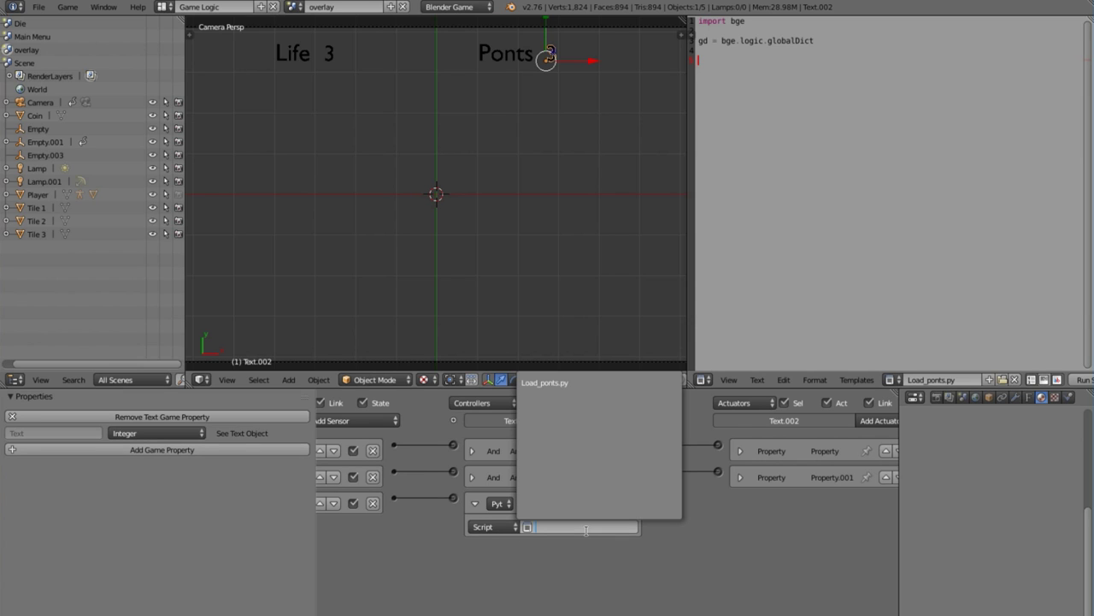
left_click(545, 382)
left_click(473, 503)
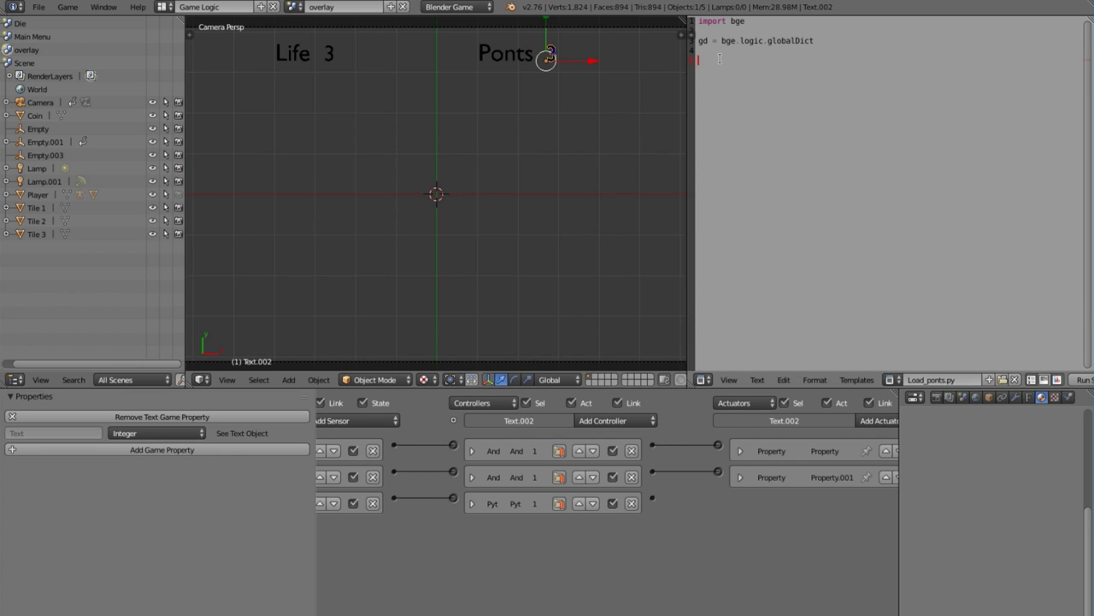
- Write gd["Ponts"] on the script's fifth line to reference the Ponts entry of the global dictionary
type("gd")
left_click_drag(729, 60, 696, 60)
type("[]")
left_click(712, 61)
left_click(702, 61)
left_click(828, 41)
type("[]")
left_click(836, 50)
key("BackSpace")
key("BackSpace")
type("]")
type("\"")
left_click(707, 40)
type("Ponts")
key("BackSpace")
type("s")
left_click(702, 42)
left_click(700, 42)
left_click_drag(818, 38, 724, 40)
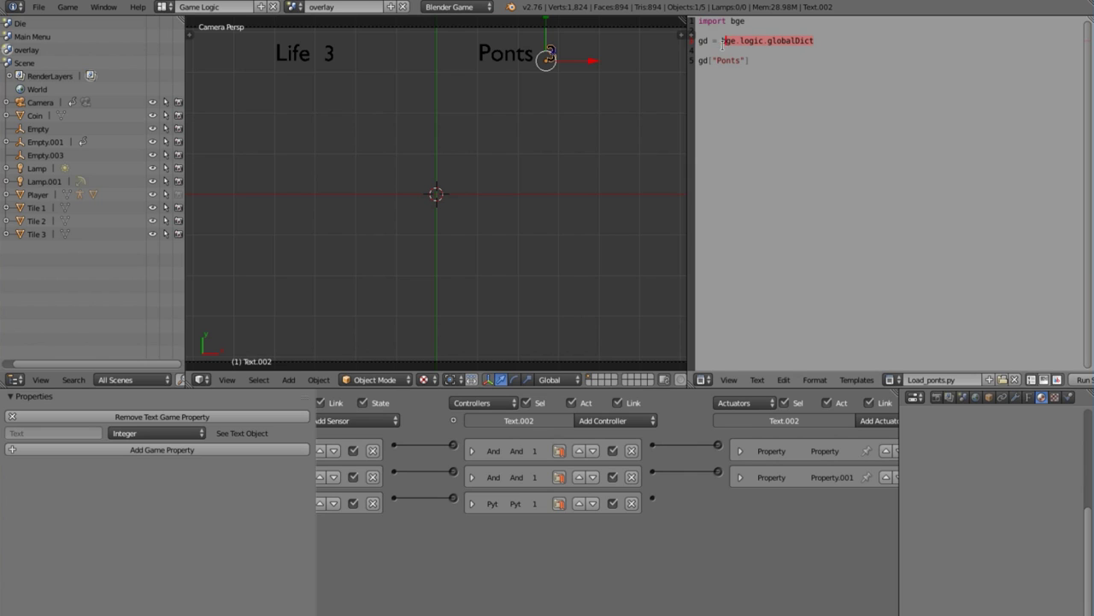
left_click(724, 40)
left_click_drag(819, 40, 724, 40)
left_click(735, 40)
left_click(818, 40)
left_click(703, 40)
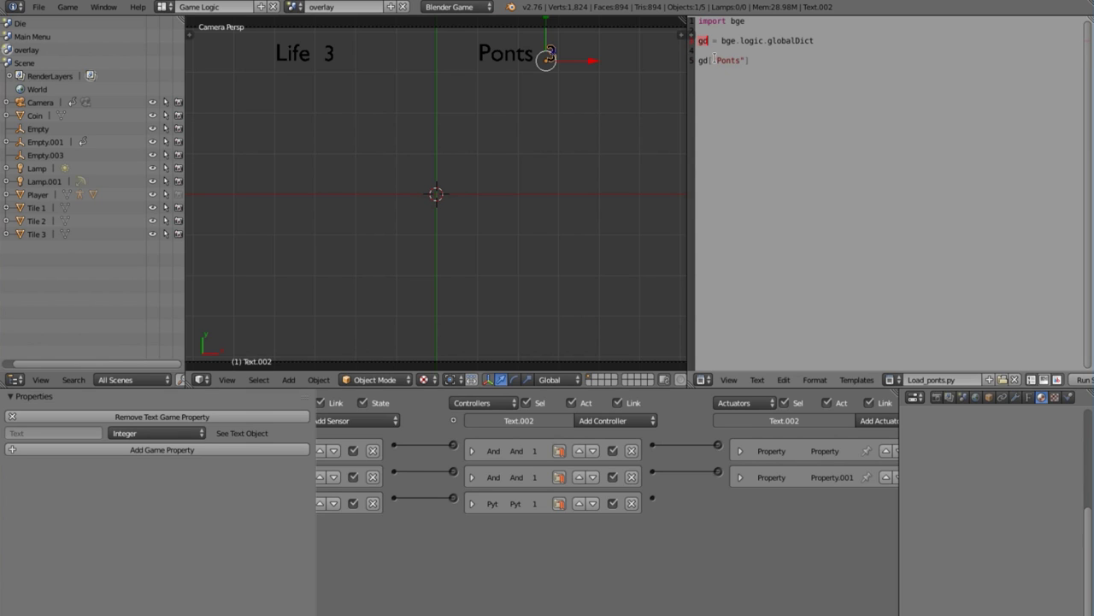
left_click_drag(715, 59, 758, 60)
left_click(759, 60)
- Open the Gamelogic Simple Python template, copy its cont and own assignment lines, and unlink the template text
left_click(868, 382)
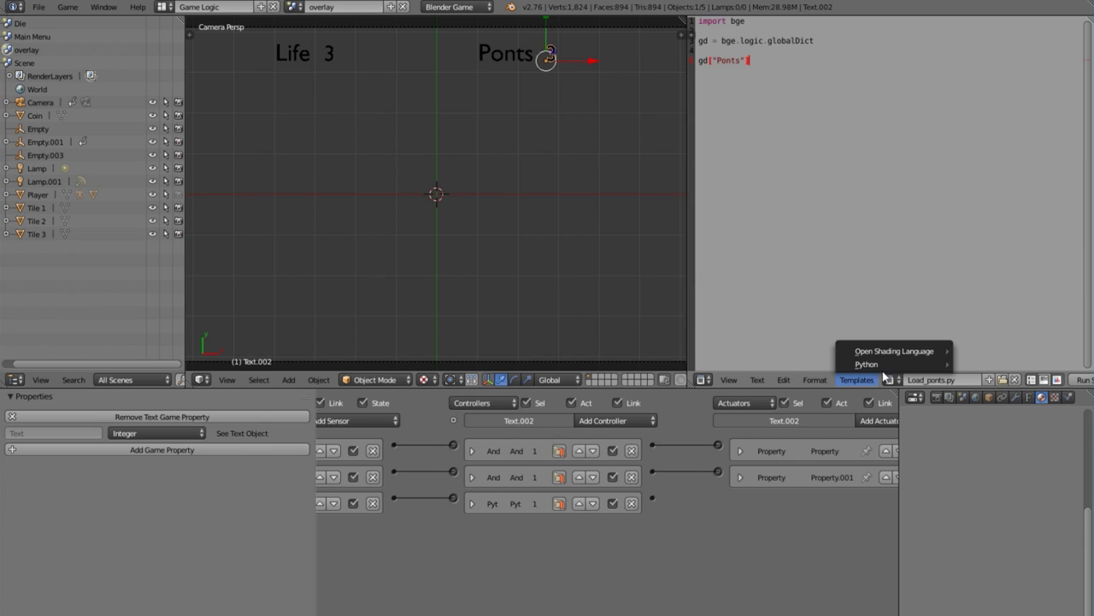
mouse_move(886, 372)
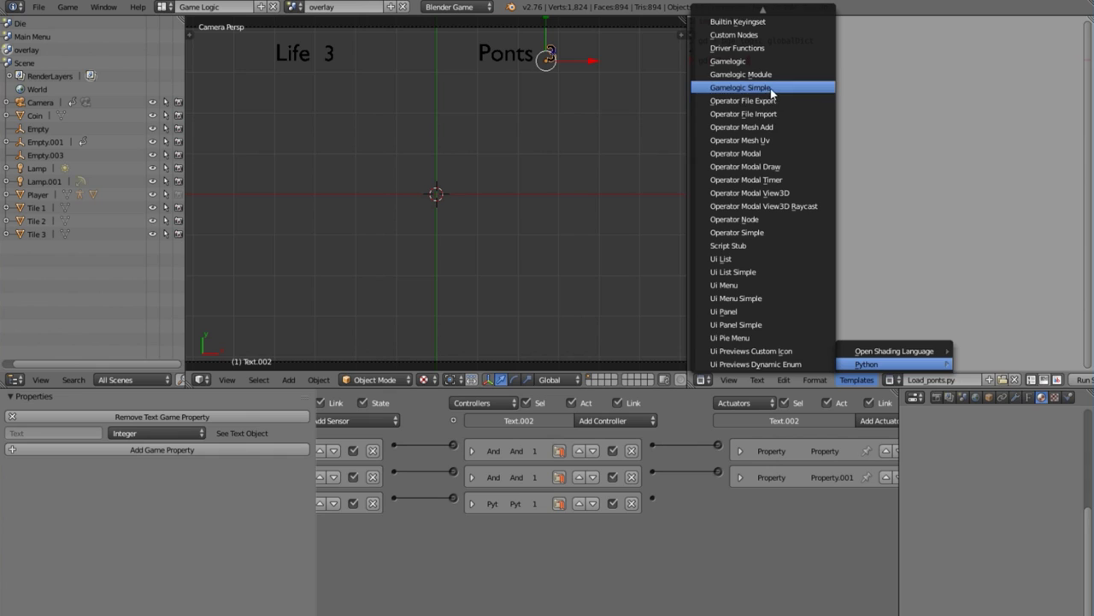
left_click(769, 89)
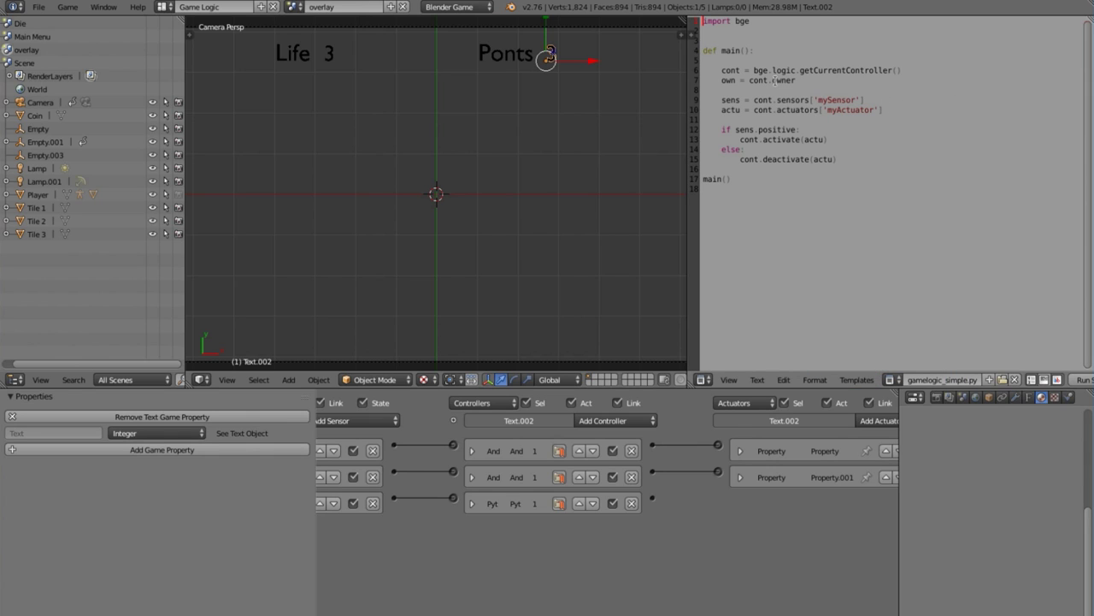
left_click_drag(801, 80, 721, 71)
key("ctrl+c")
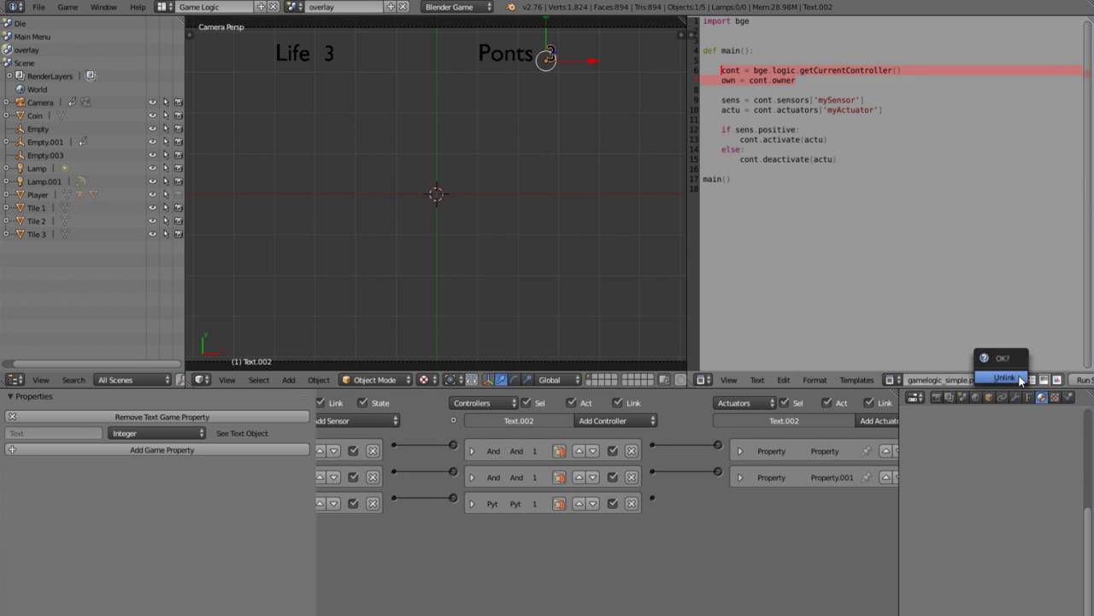
left_click(1016, 381)
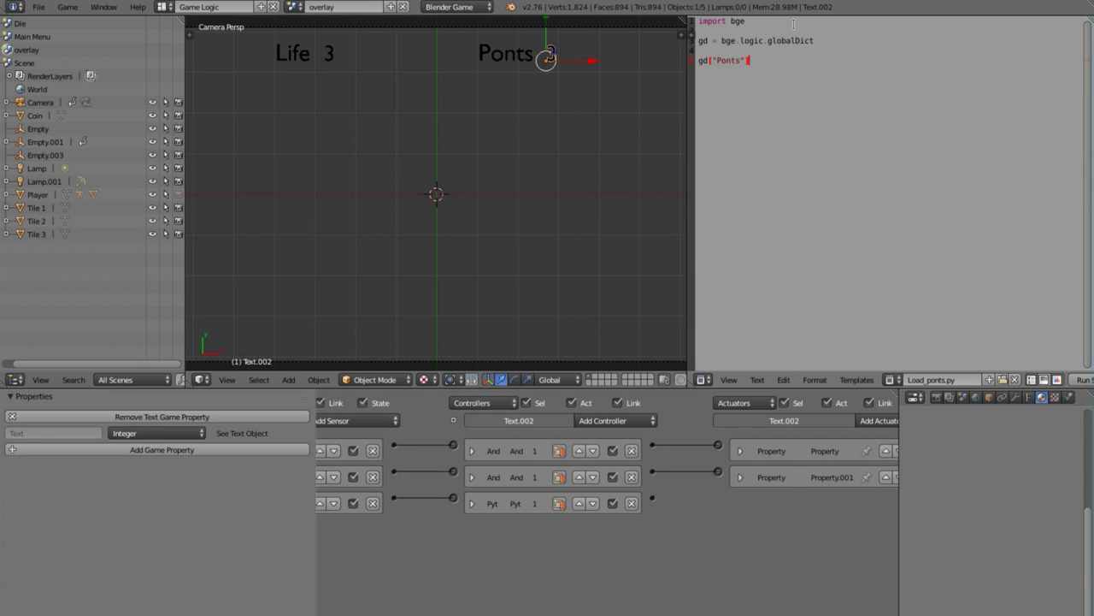
- Paste the cont and own lines below import bge in Load_ponts.py and remove the extra indentation before own
left_click(760, 21)
key("Return")
key("Return")
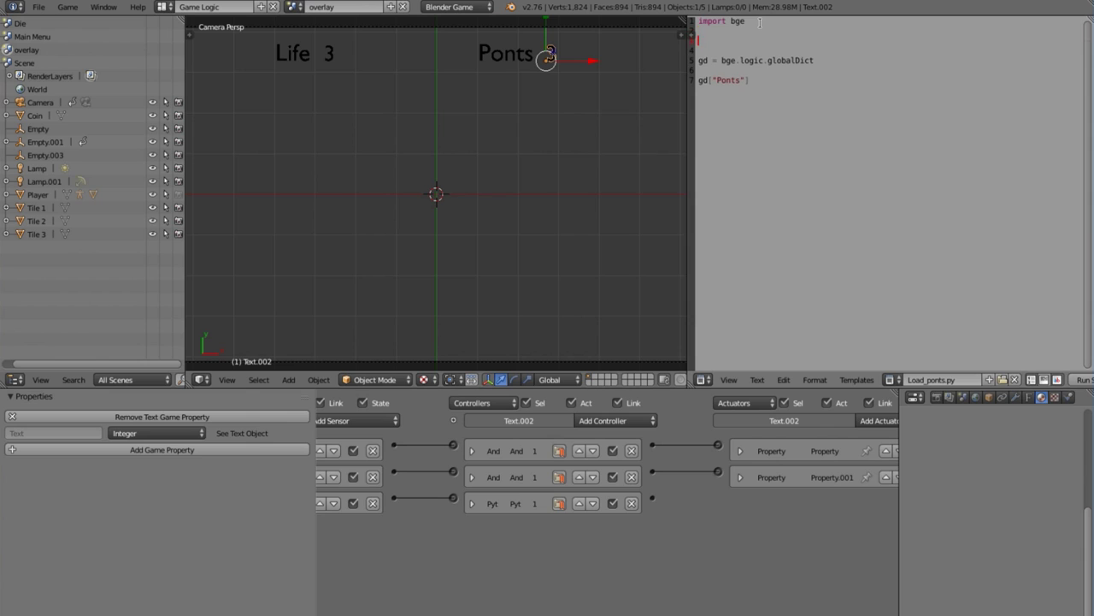
key("ctrl+v")
left_click(716, 50)
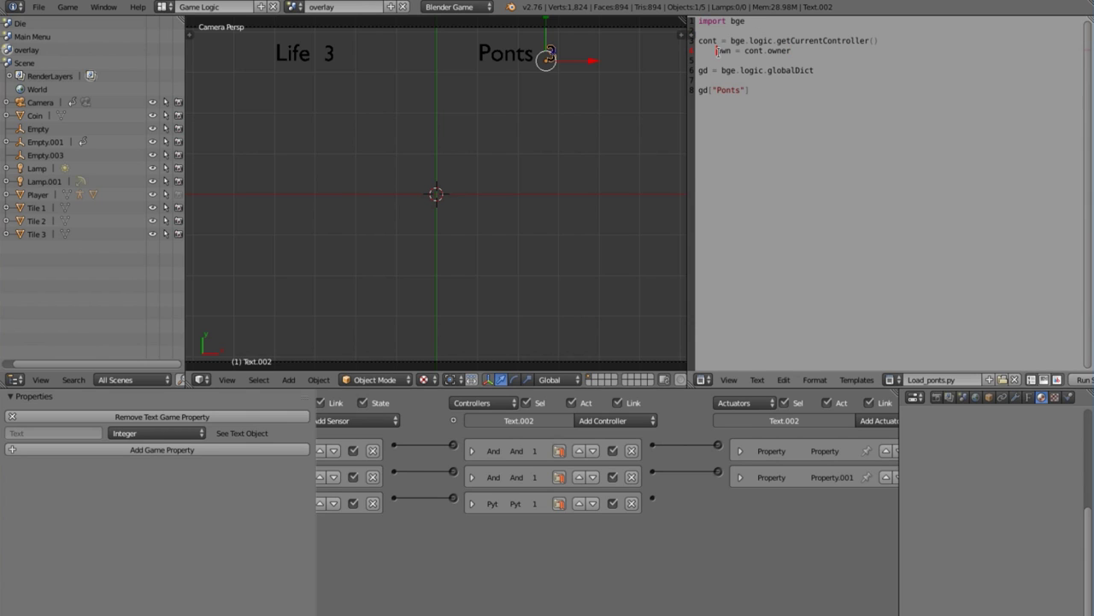
key("BackSpace")
- Check which script the points number's Python controller runs and collapse the controller again
scroll(508, 474, "left", 3, "ctrl")
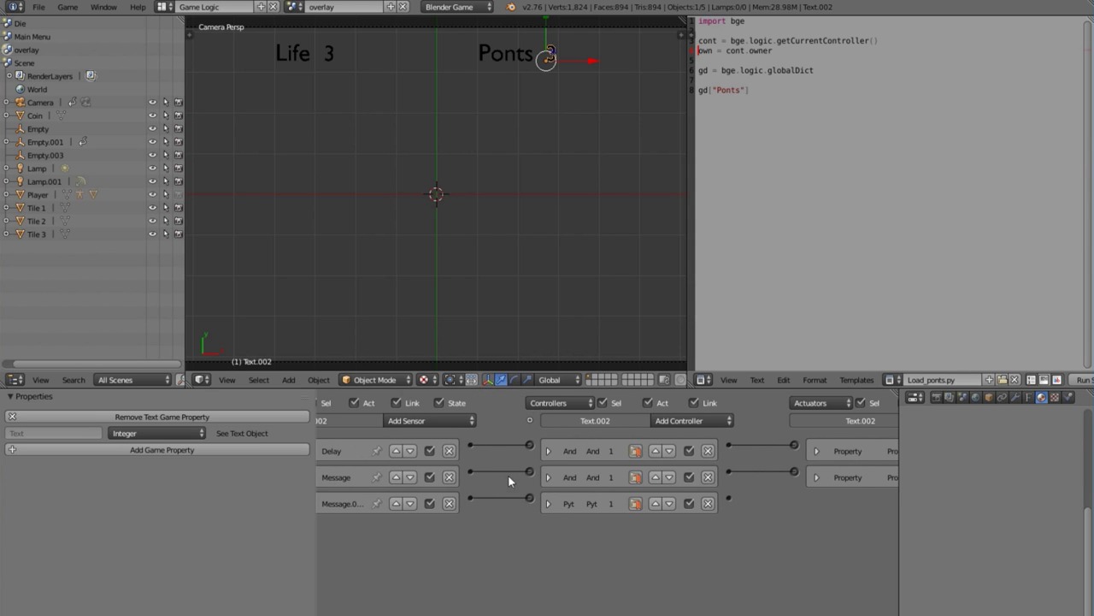
left_click(548, 506)
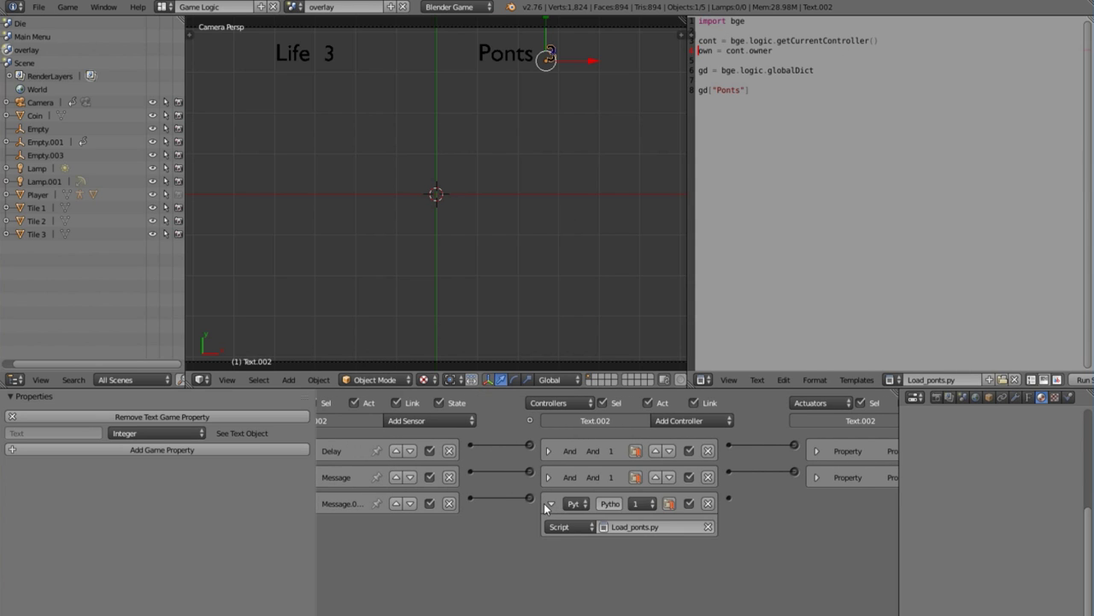
left_click(550, 503)
left_click(551, 502)
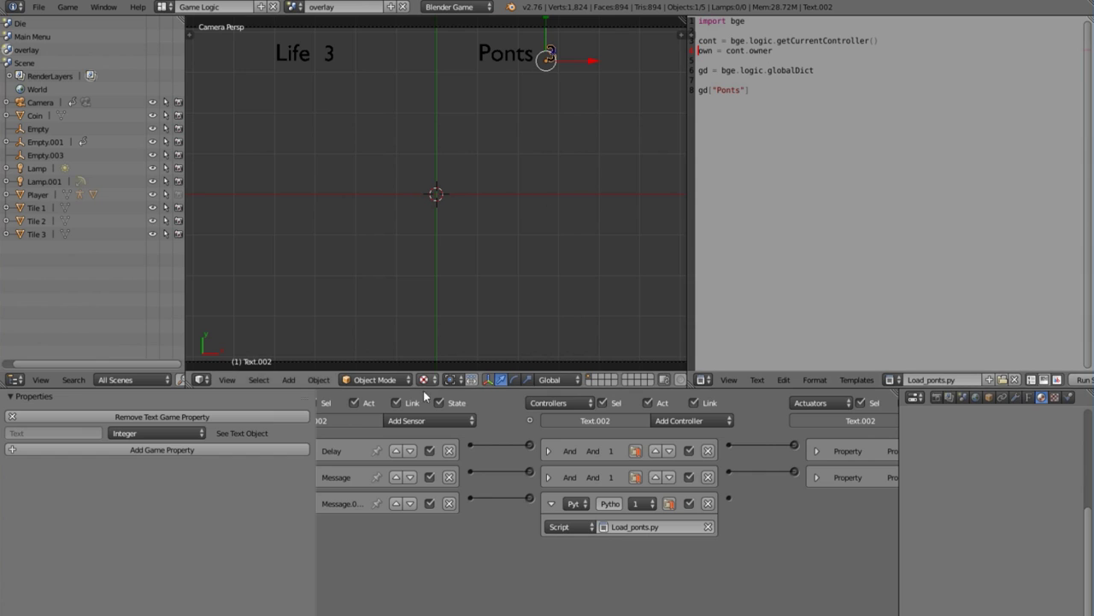
left_click(551, 504)
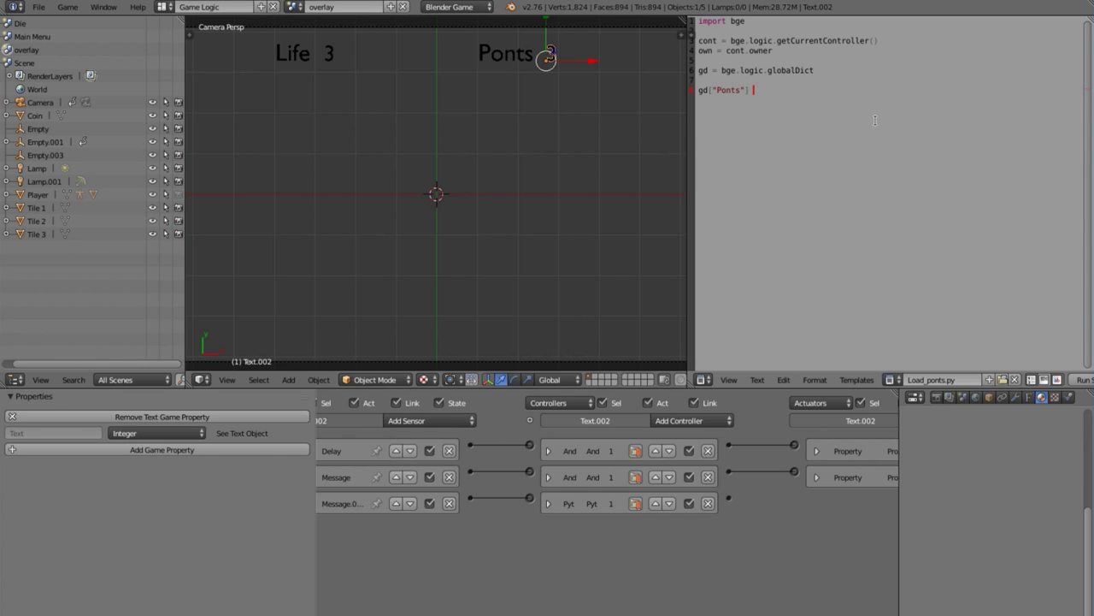
- Complete the script's Ponts line as gd["Ponts"] = own["Text"]
type("own[]")
left_click_drag(715, 90, 742, 92)
left_click(752, 91)
type("=")
left_click(781, 90)
type("\"Text")
left_click(703, 70)
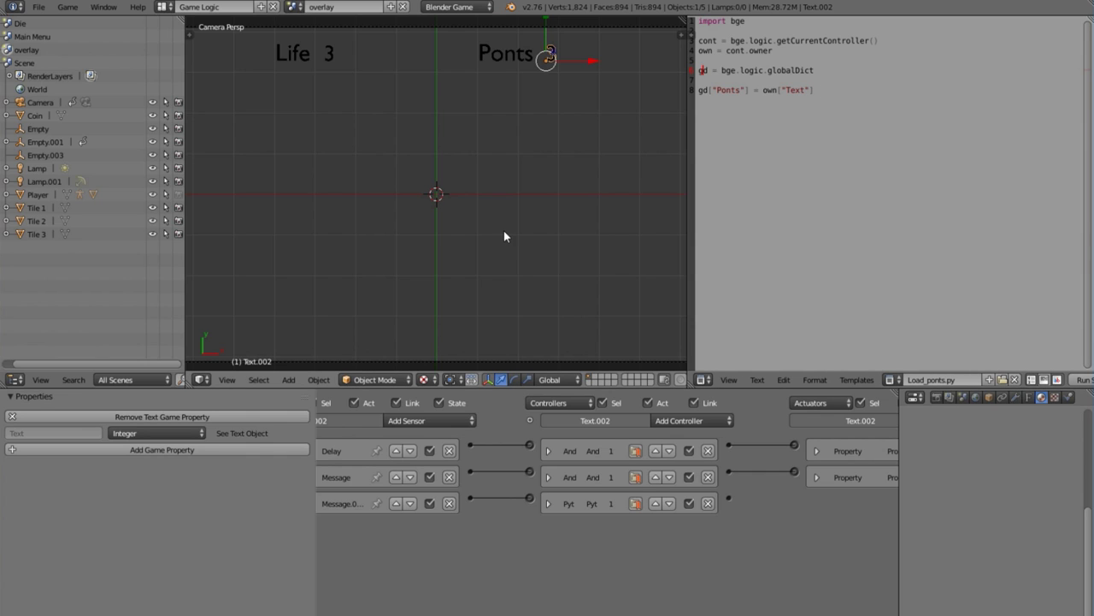
key("ctrl+a")
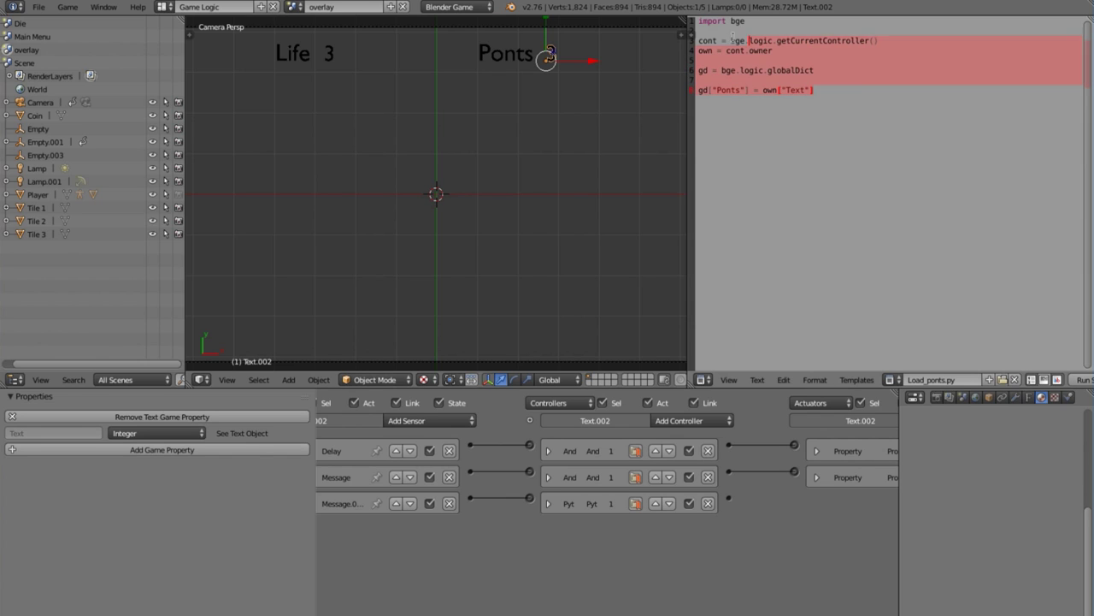
left_click(845, 97)
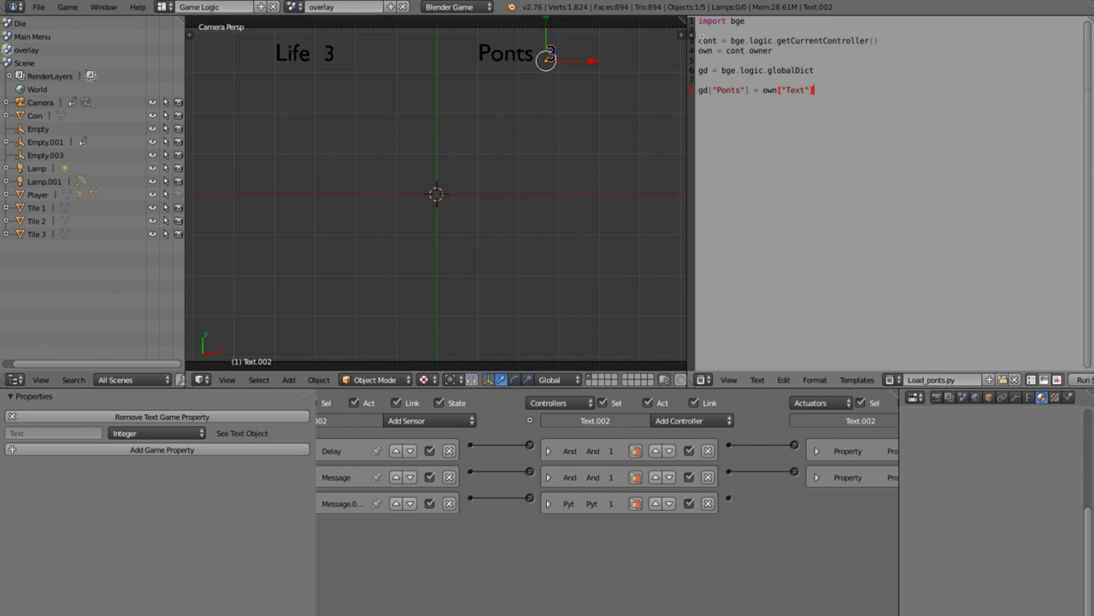
left_click_drag(694, 19, 815, 90)
- Add the line print(gd["Ponts"]) at the end of the script, separated by a blank line
left_click(827, 89)
key("Return")
key("Return")
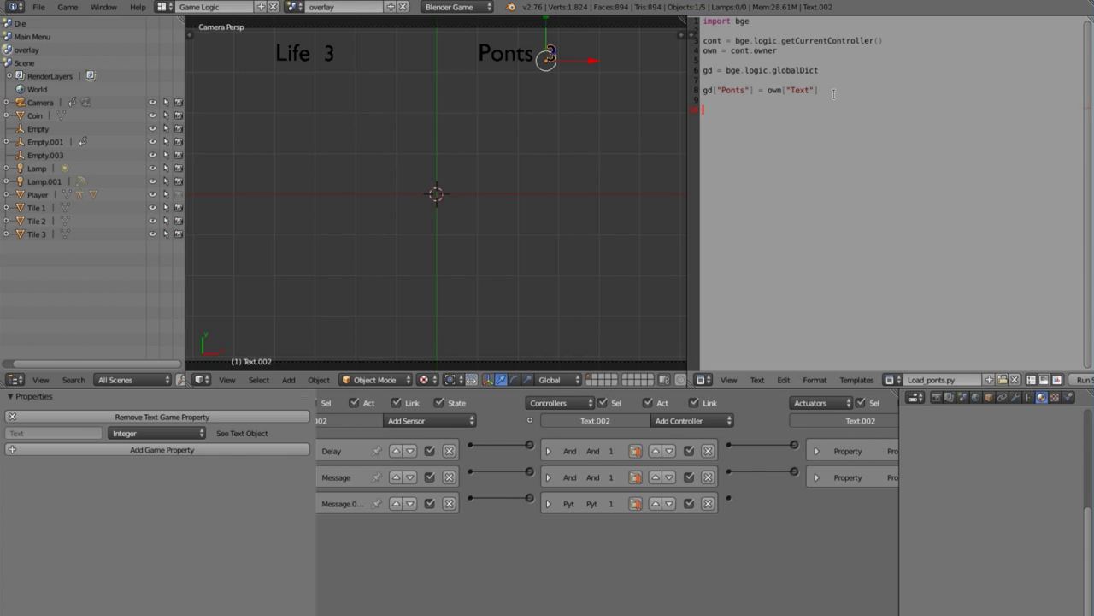
type("print()")
left_click_drag(701, 90, 752, 86)
key("ctrl+c")
left_click(730, 111)
key("ctrl+v")
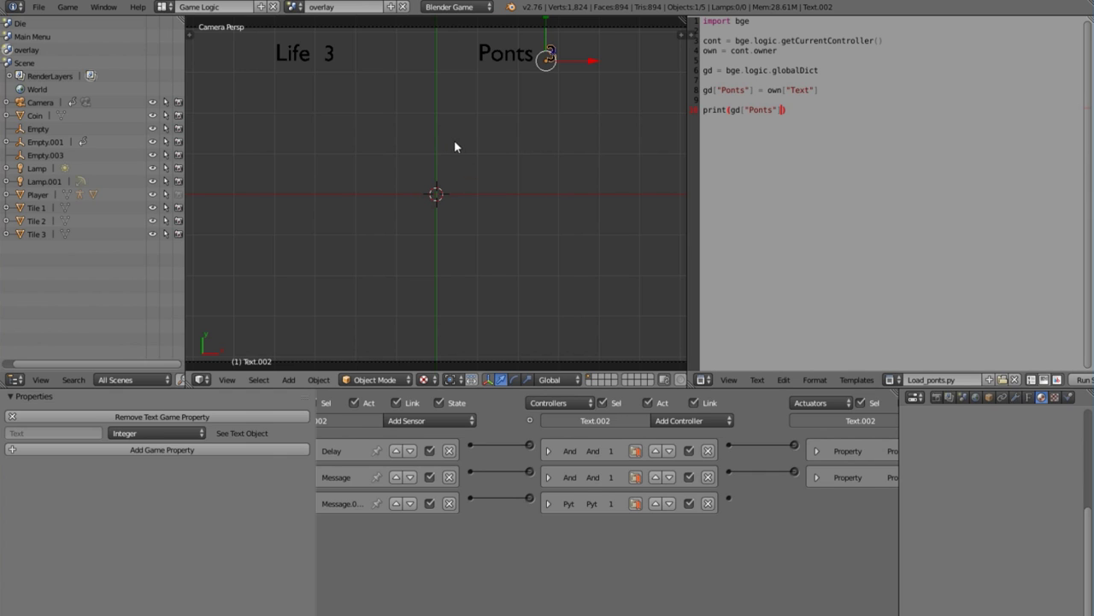
- Switch to the scene named Scene and select the Player object
left_click(293, 7)
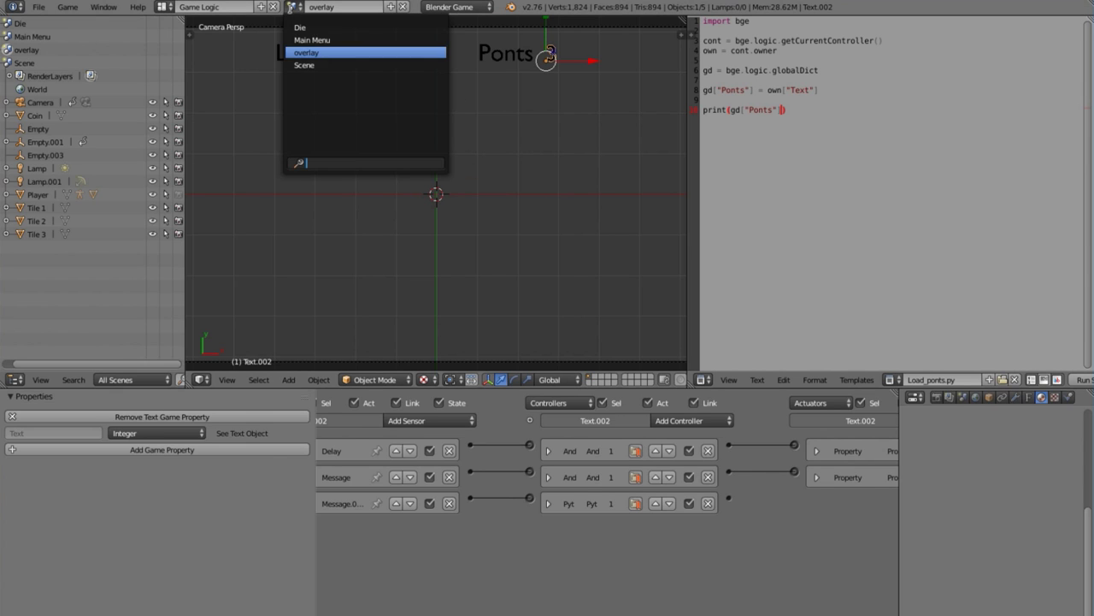
left_click(304, 65)
right_click(458, 199)
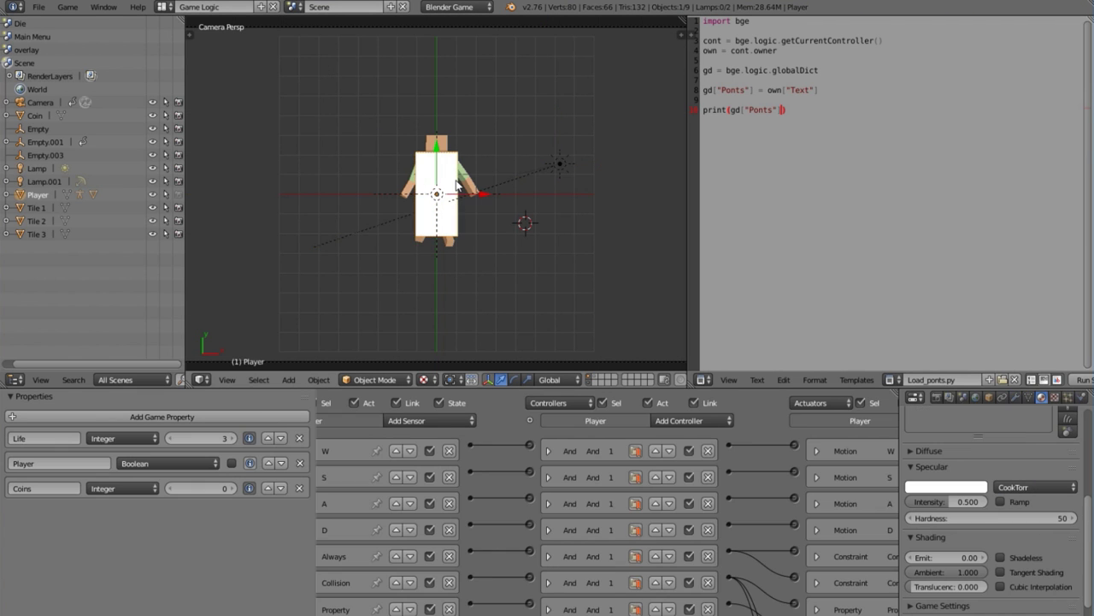
- Examine the Player's existing Message actuators and the Property sensor that evaluates Life
scroll(730, 403, "down", 3)
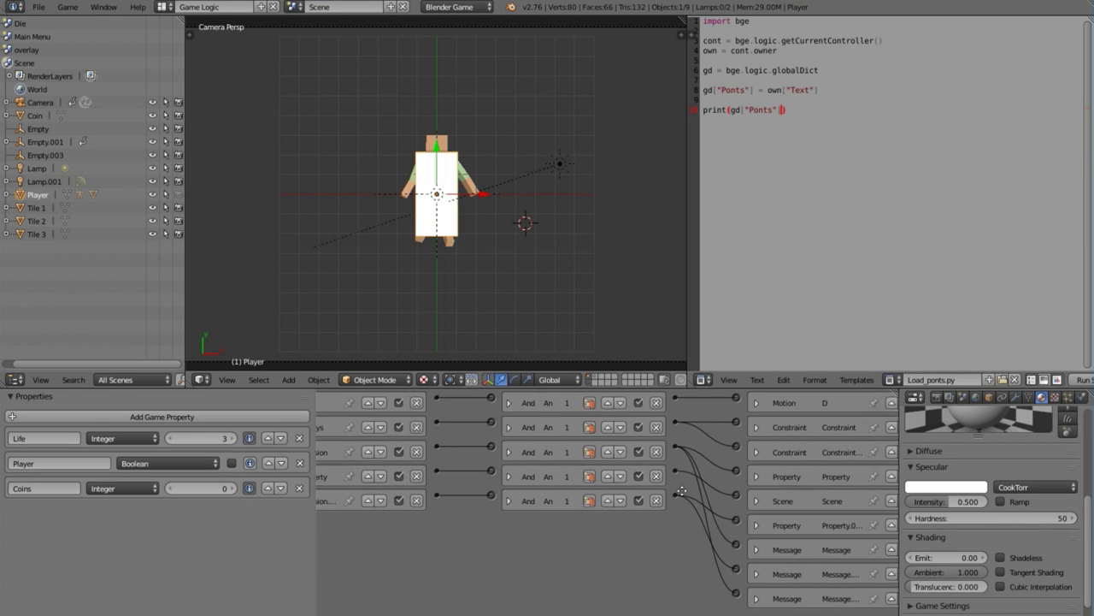
left_click(748, 549)
left_click(748, 539)
left_click(747, 574)
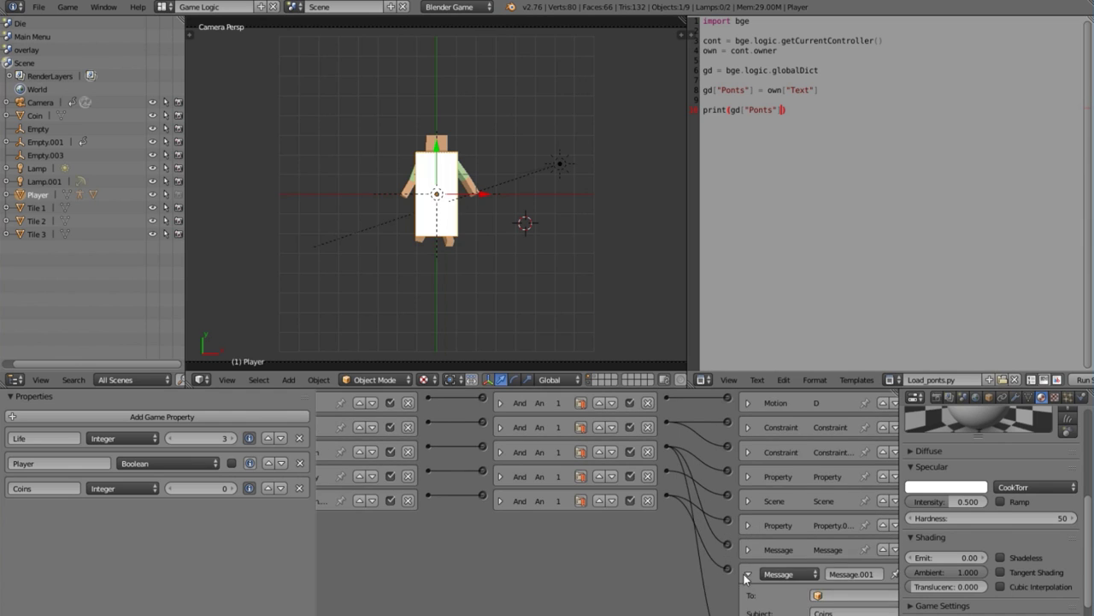
middle_click_drag(747, 579, 725, 513)
left_click(725, 565)
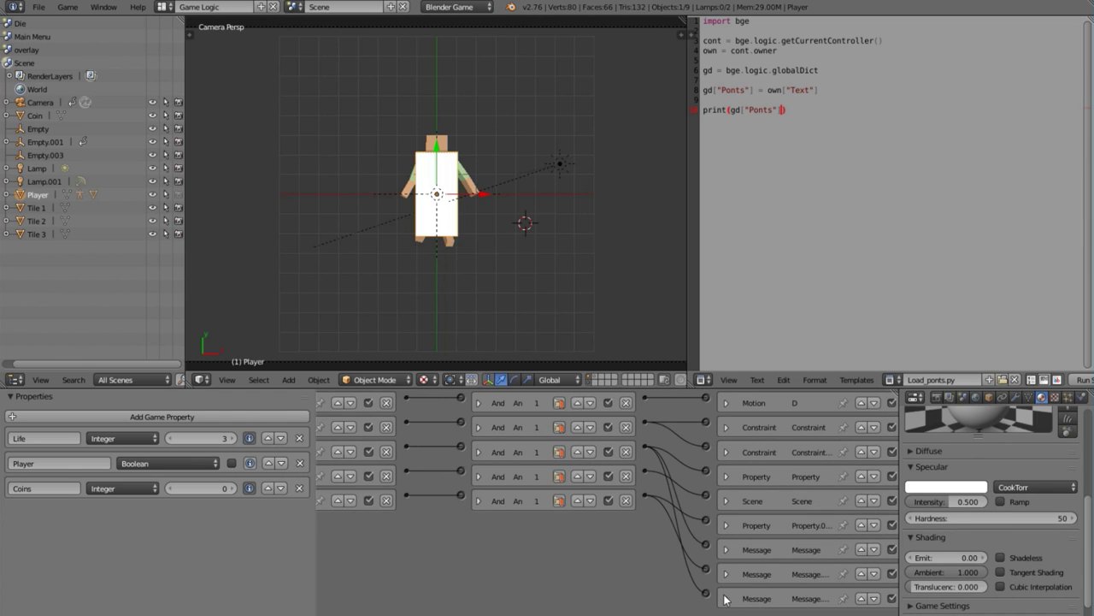
left_click(724, 598)
scroll(722, 590, "down", 3)
left_click(717, 542)
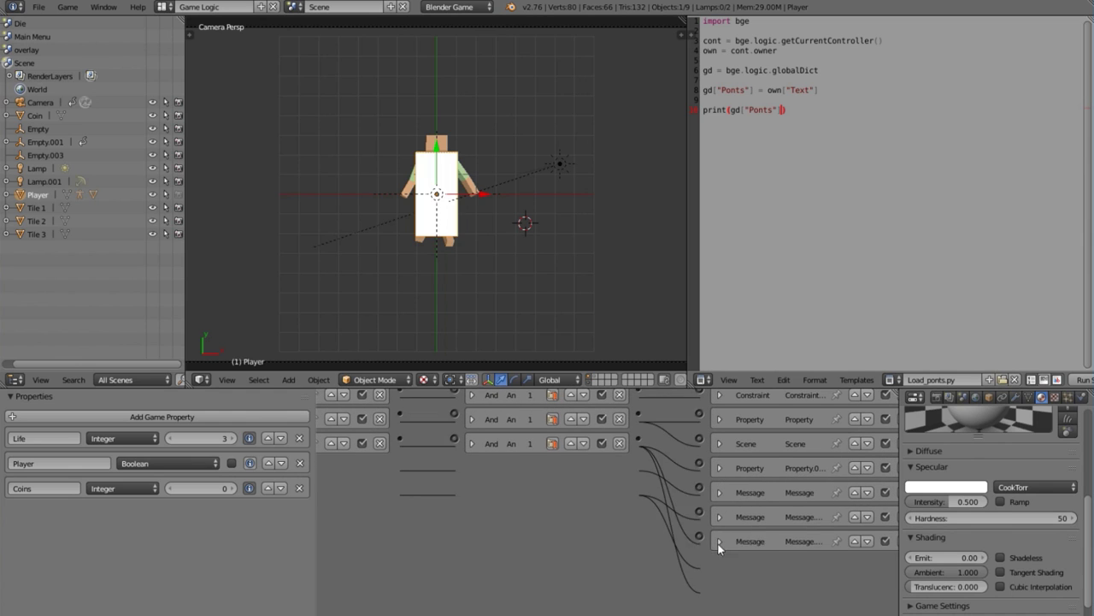
scroll(717, 543, "up", 3)
middle_click_drag(717, 542, 835, 531)
left_click(332, 476)
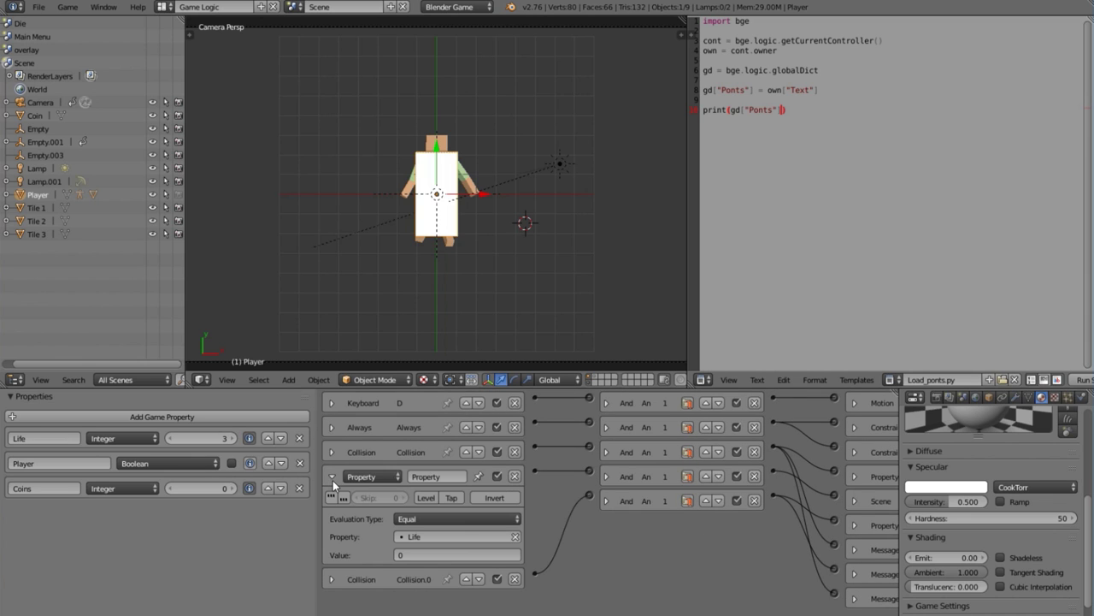
left_click(331, 476)
- Add a Message actuator to the Player and link the Life Property sensor's controller to it
scroll(775, 470, "right", 1)
scroll(775, 469, "right", 5)
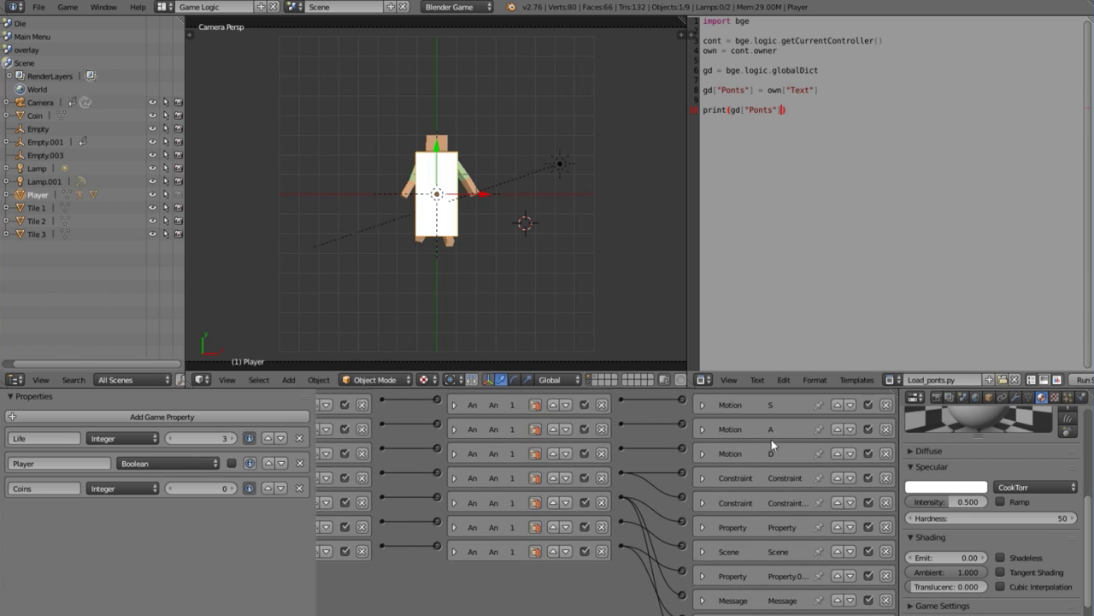
scroll(771, 439, "up", 2)
left_click(852, 425)
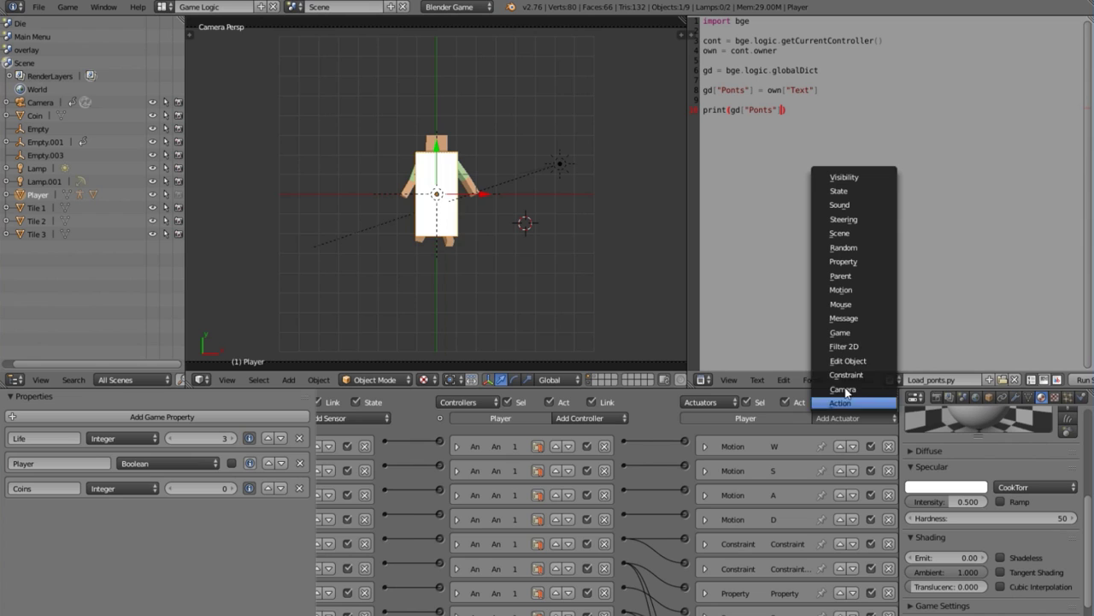
left_click(845, 330)
scroll(795, 513, "down", 5)
scroll(606, 468, "down", 1)
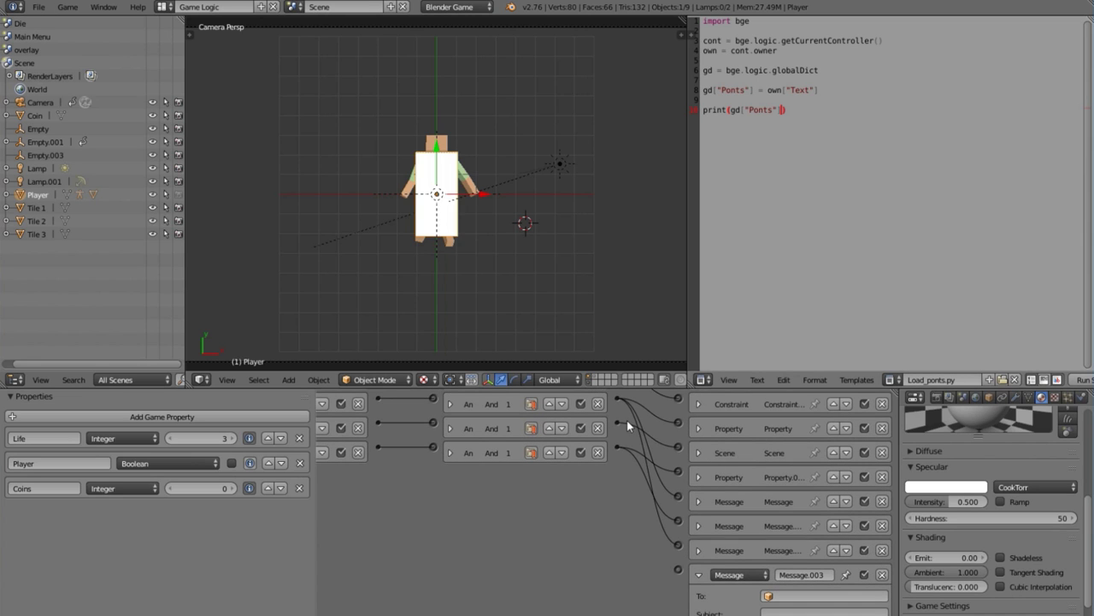
left_click_drag(619, 427, 678, 569)
scroll(417, 438, "left", 5, "ctrl")
left_click(331, 430)
left_click(332, 430)
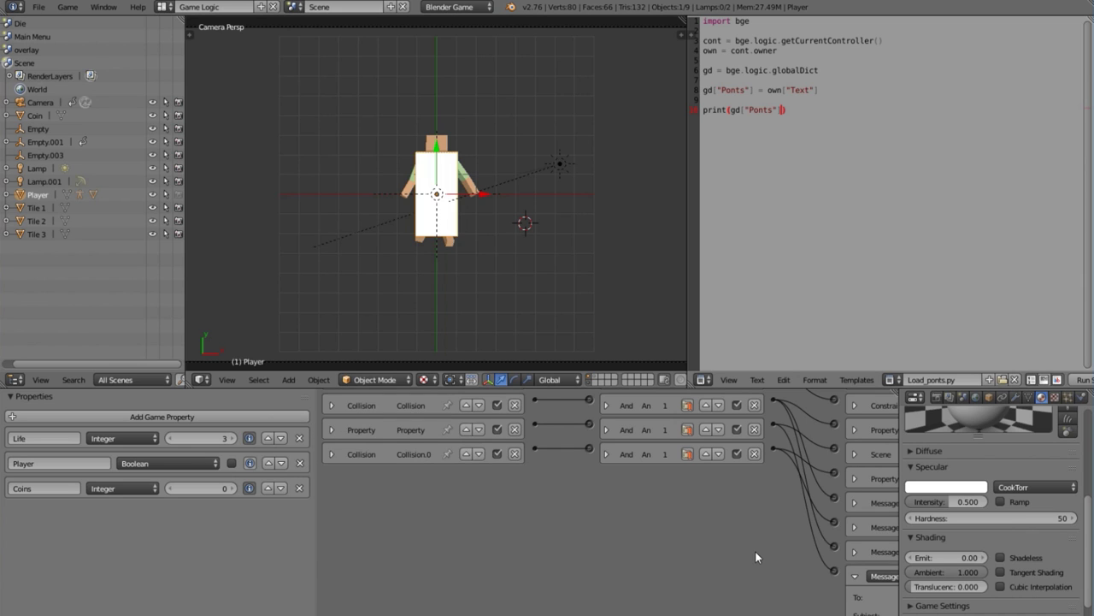
- Set the new Message actuator's subject to Die
middle_click_drag(684, 521, 530, 499)
middle_click_drag(571, 389, 604, 402)
middle_click_drag(720, 590, 708, 574)
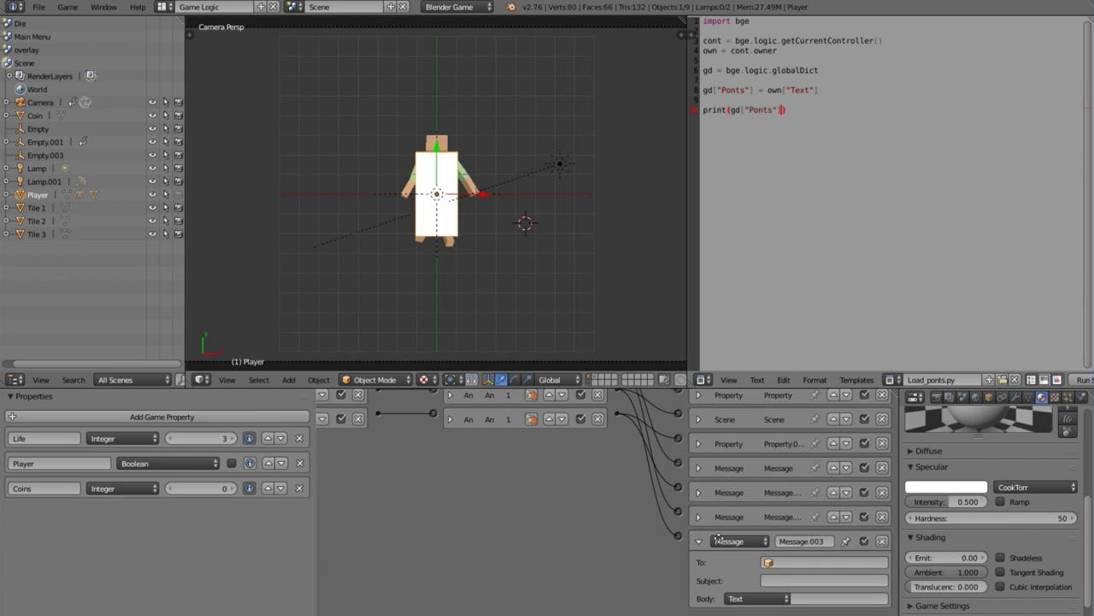
left_click(800, 580)
key("ctrl+v")
key("ctrl+a")
type("Die")
key("Return")
- Play the game until the player dies, stop it, and check the printed points in the system console
left_click(292, 7)
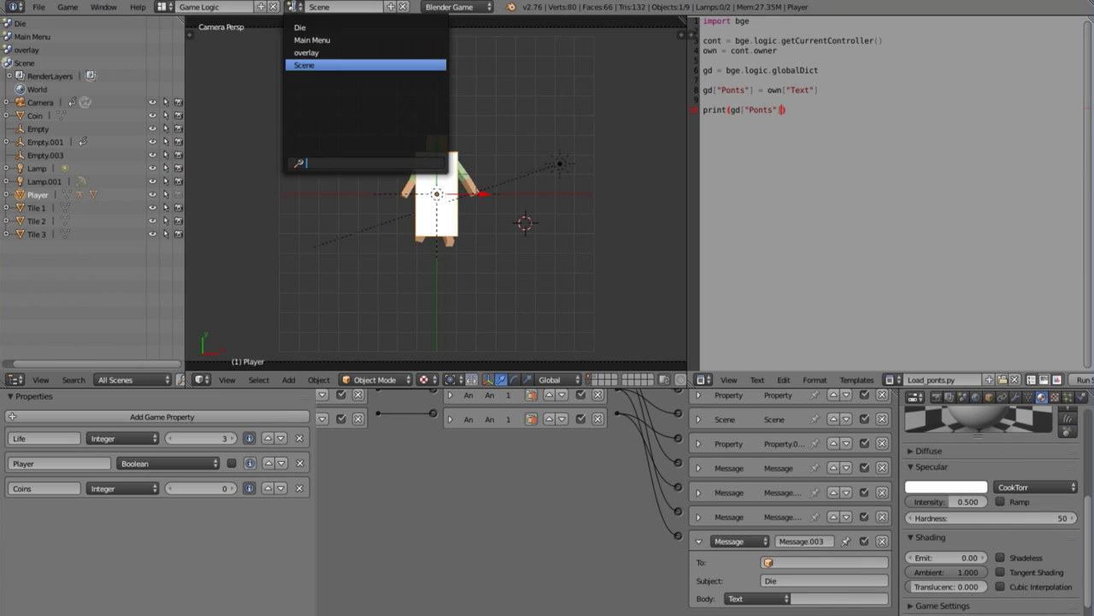
key("p")
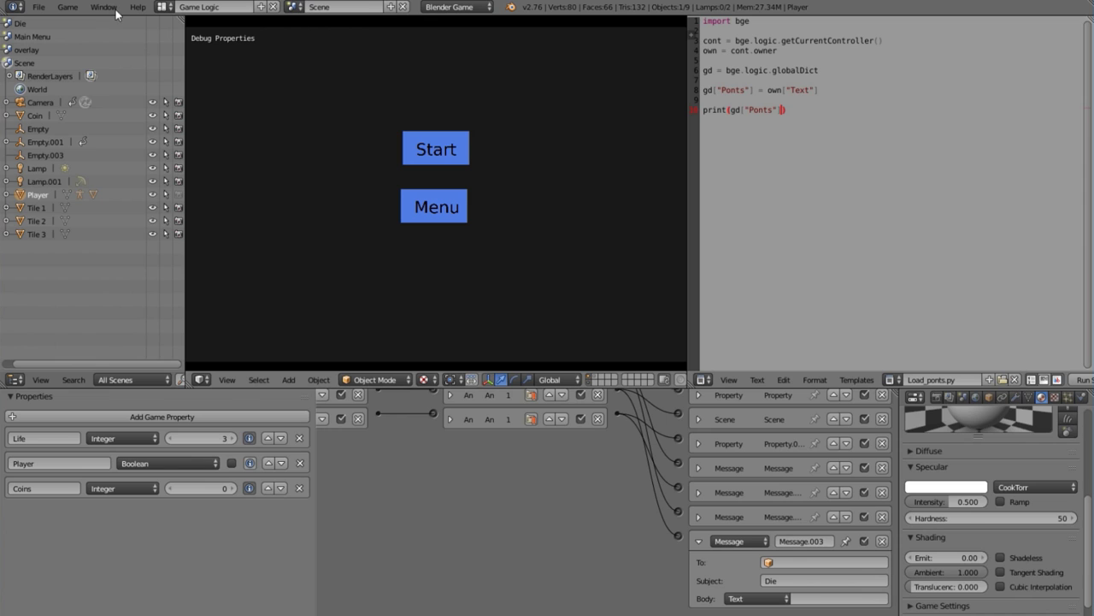
key("Escape")
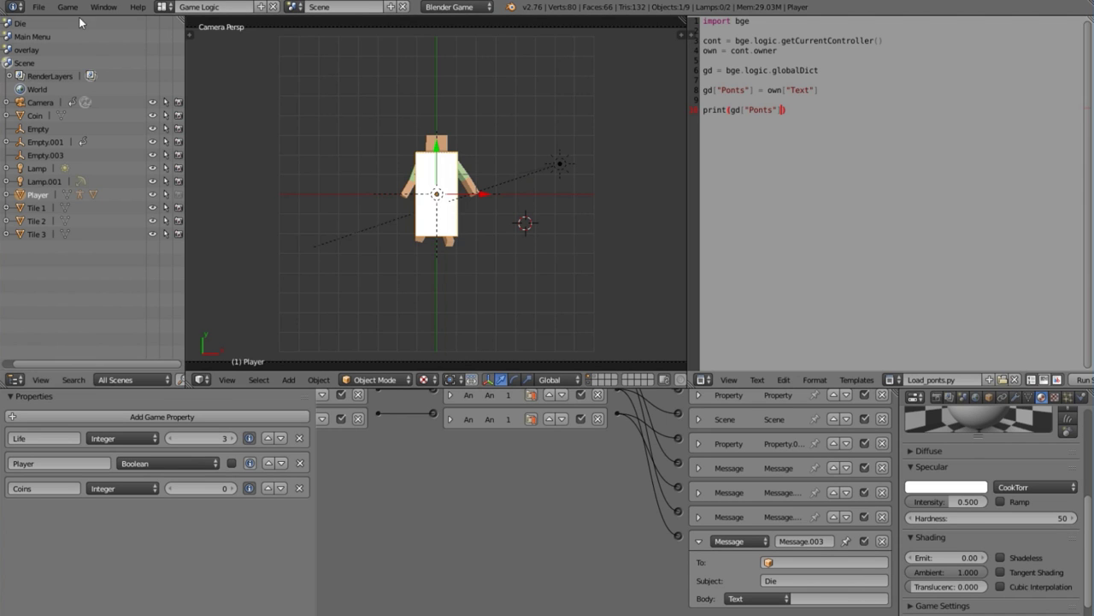
left_click(104, 6)
left_click(115, 88)
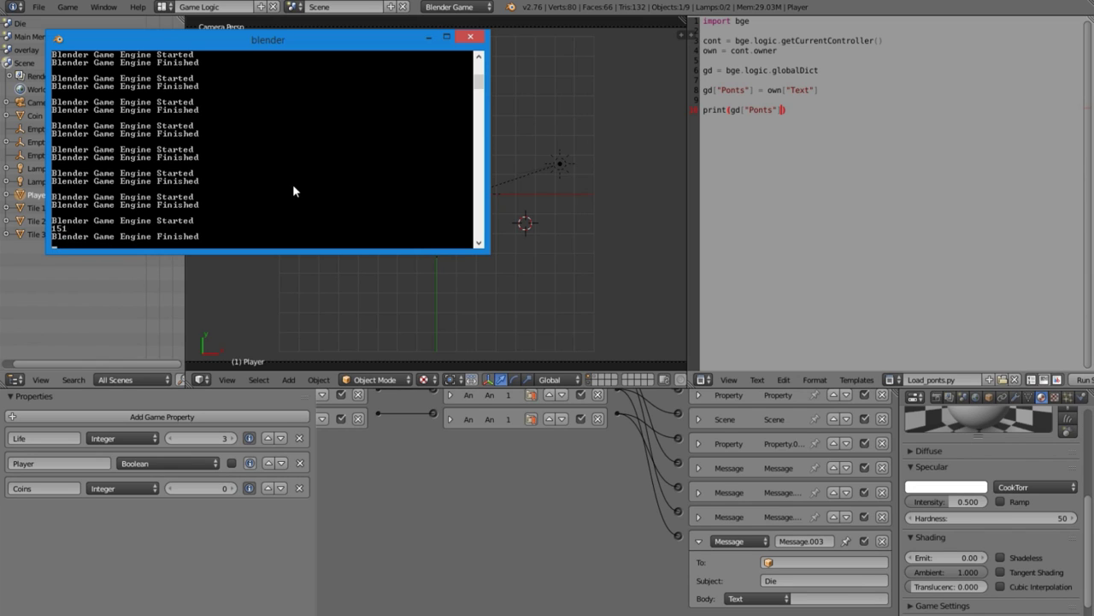
left_click(790, 110)
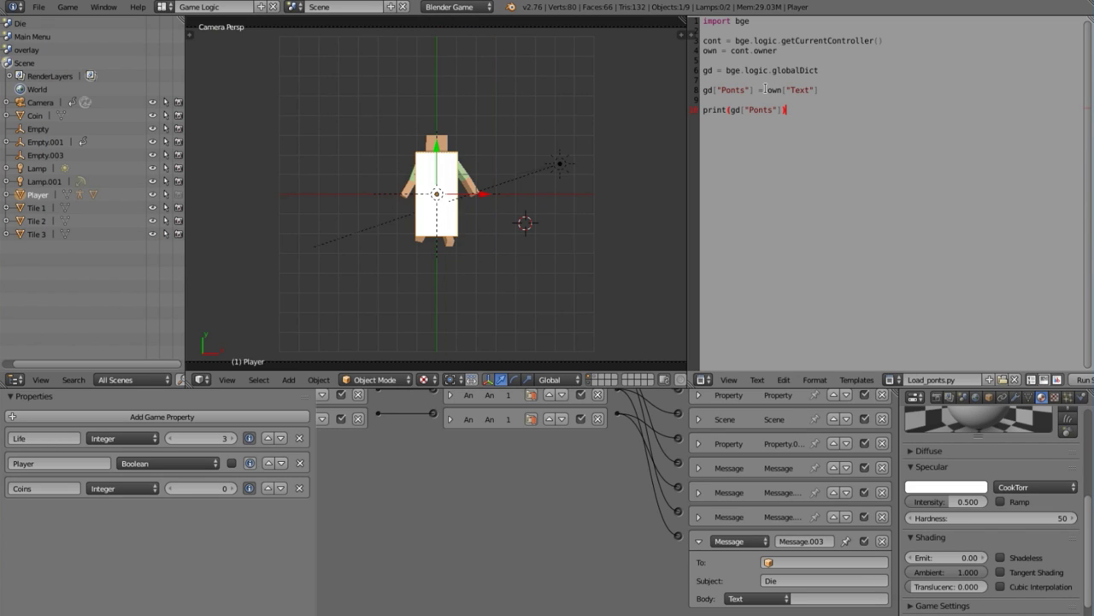
- Review the script's lines from the controller reference through the global dictionary assignment to the print statement
left_click(761, 90)
left_click_drag(731, 109, 787, 110)
left_click(794, 90)
left_click(760, 109)
left_click(733, 90)
left_click(732, 111)
left_click_drag(703, 70, 599, 67)
left_click(796, 101)
left_click(825, 120)
left_click_drag(818, 109, 674, 42)
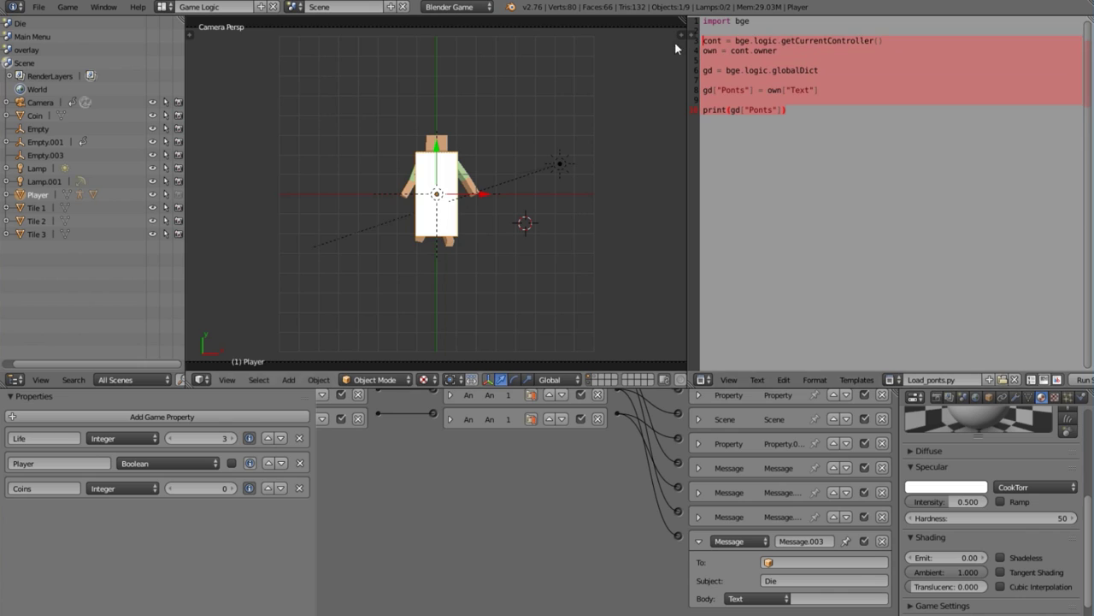
left_click(835, 70)
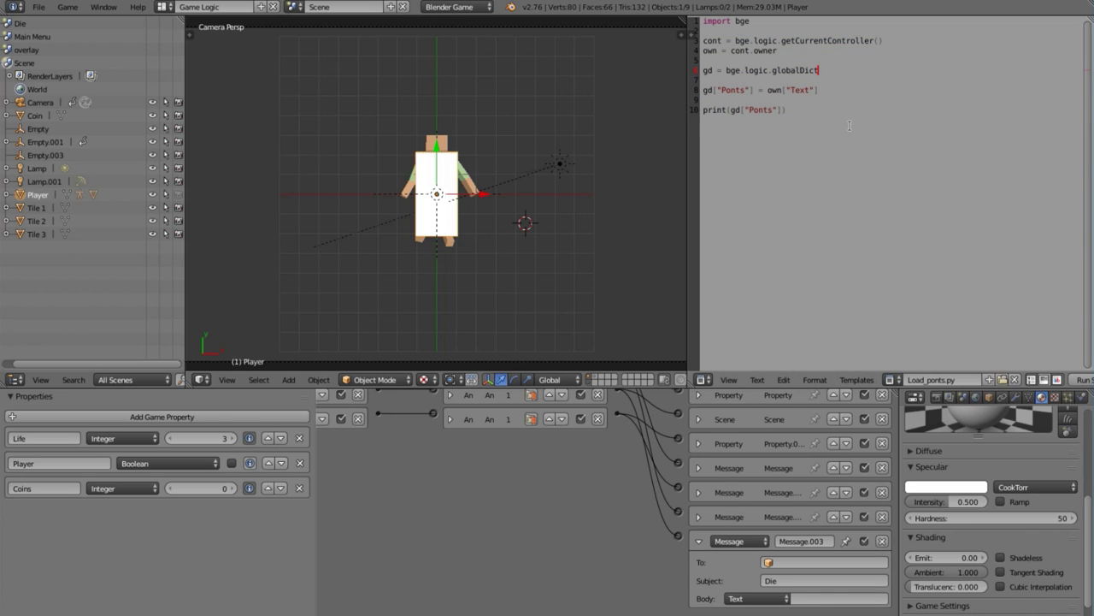
left_click_drag(805, 115, 682, 103)
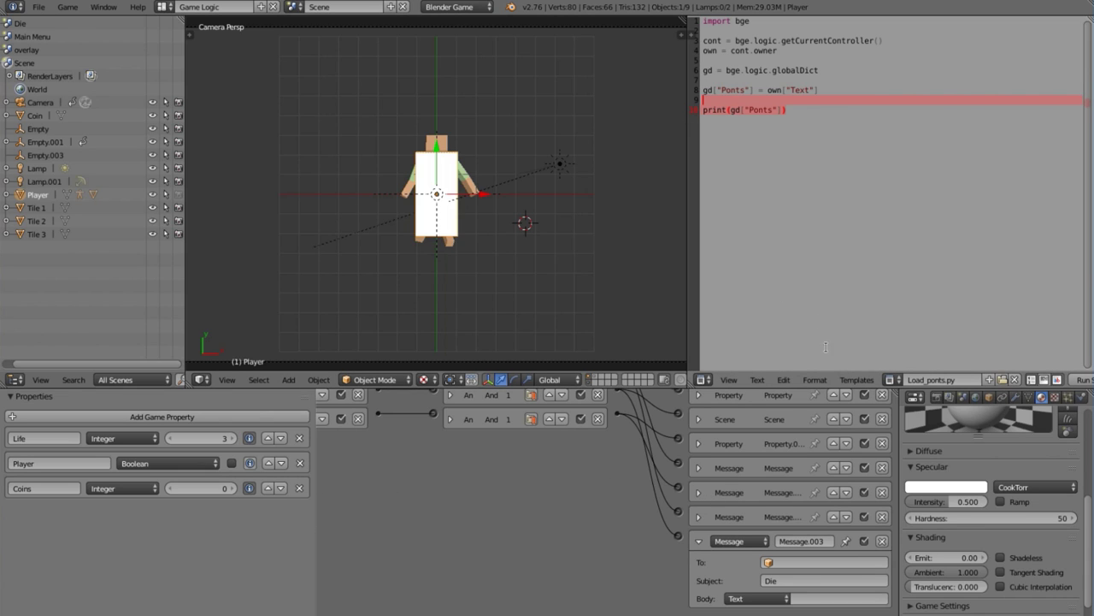
left_click(867, 324)
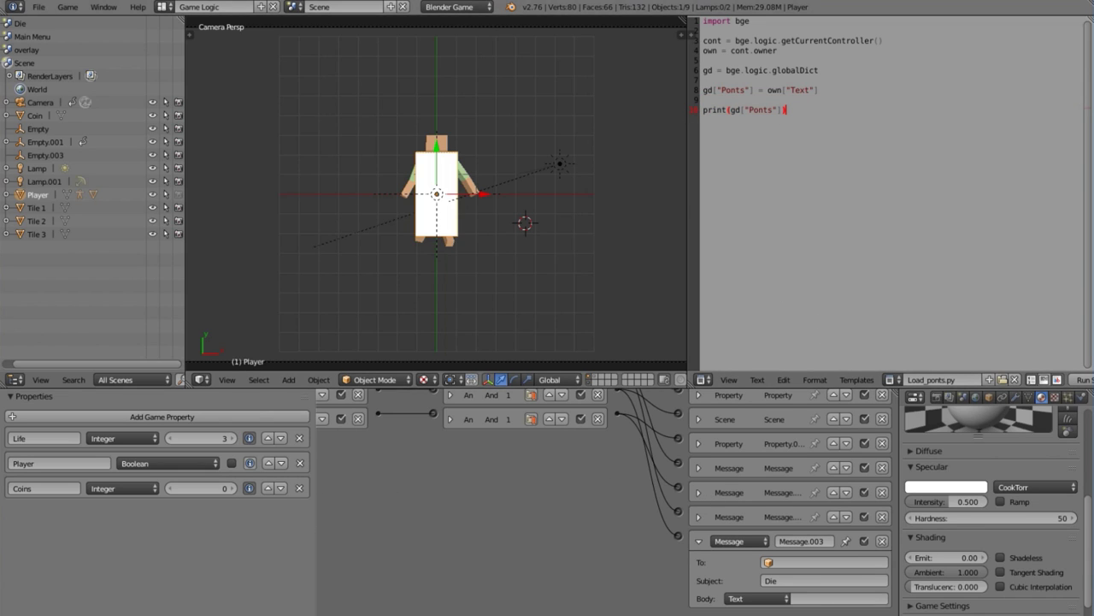
- Switch to the Die scene and add a text object above the Start button
left_click(295, 7)
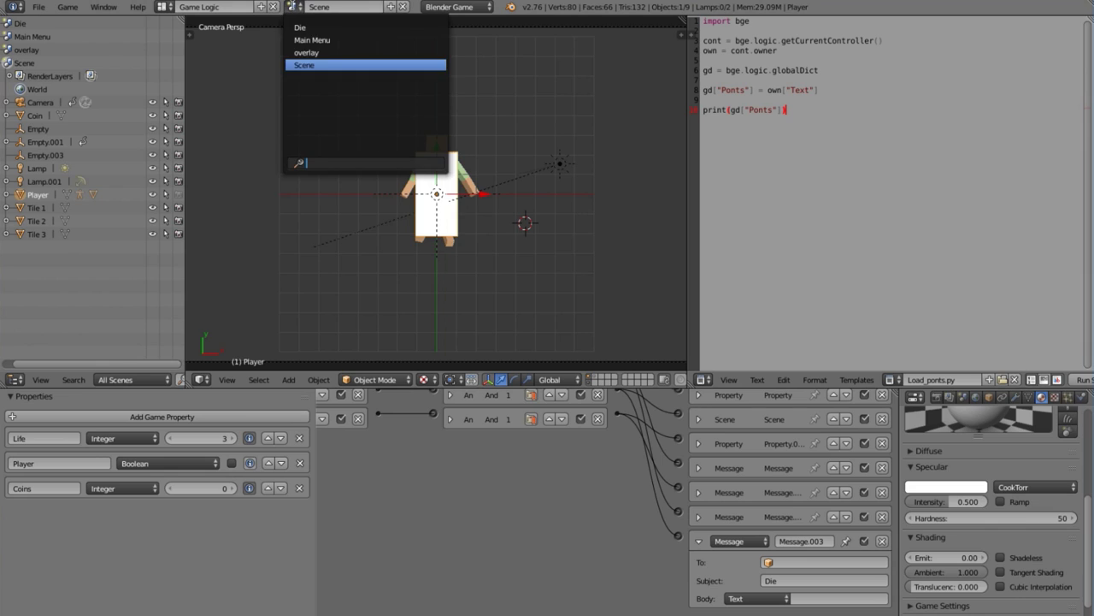
left_click(347, 29)
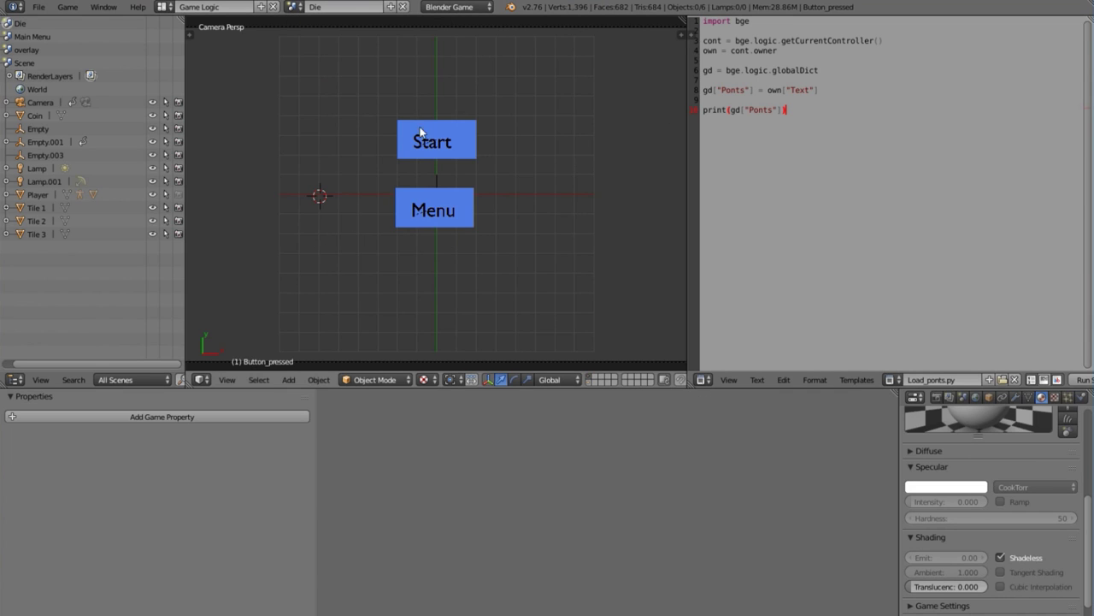
key("shift+a")
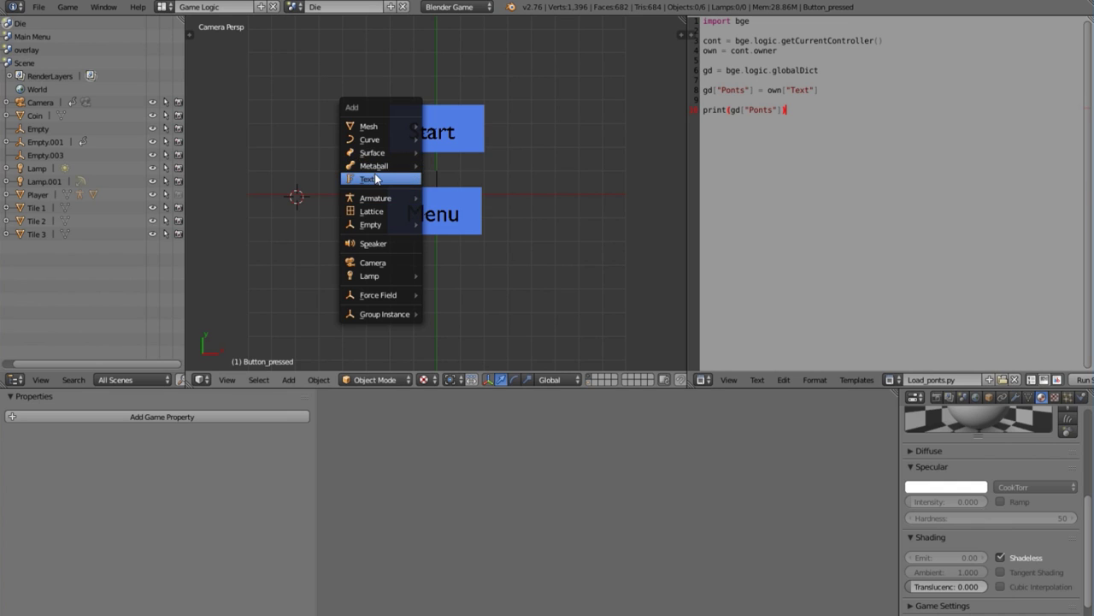
left_click(376, 178)
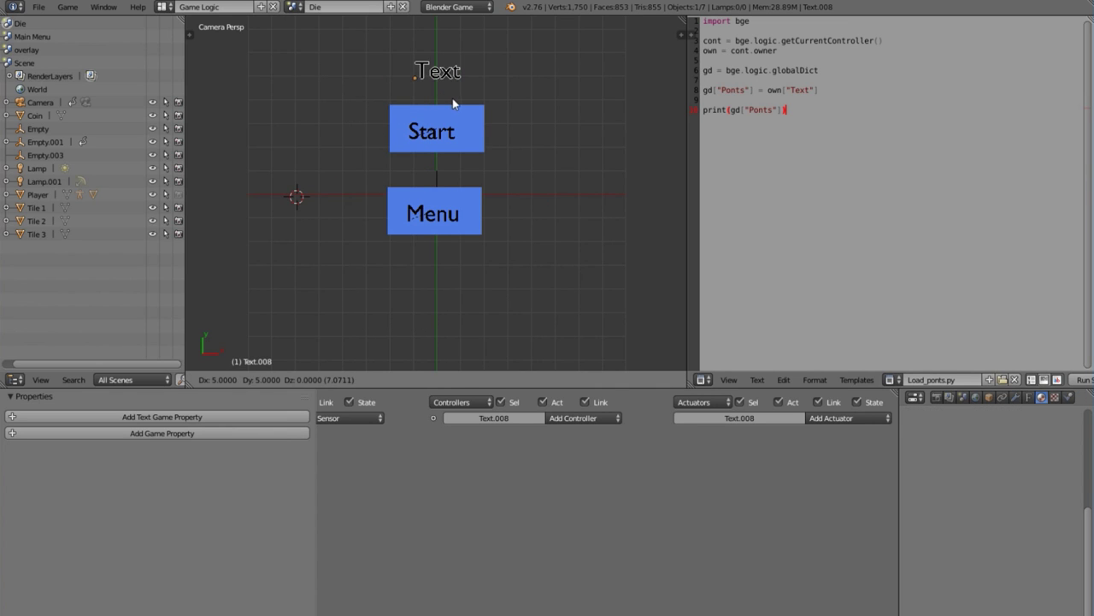
left_click(475, 105)
- Add a text game property to the new text object and set its type to Integer
left_click(191, 417)
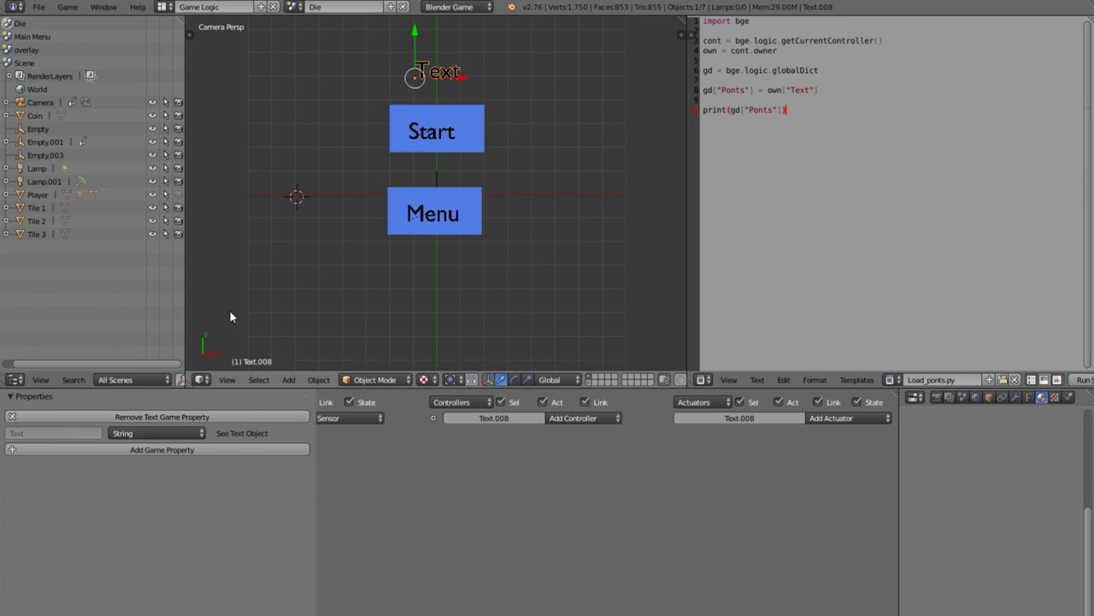
left_click(175, 437)
left_click(184, 400)
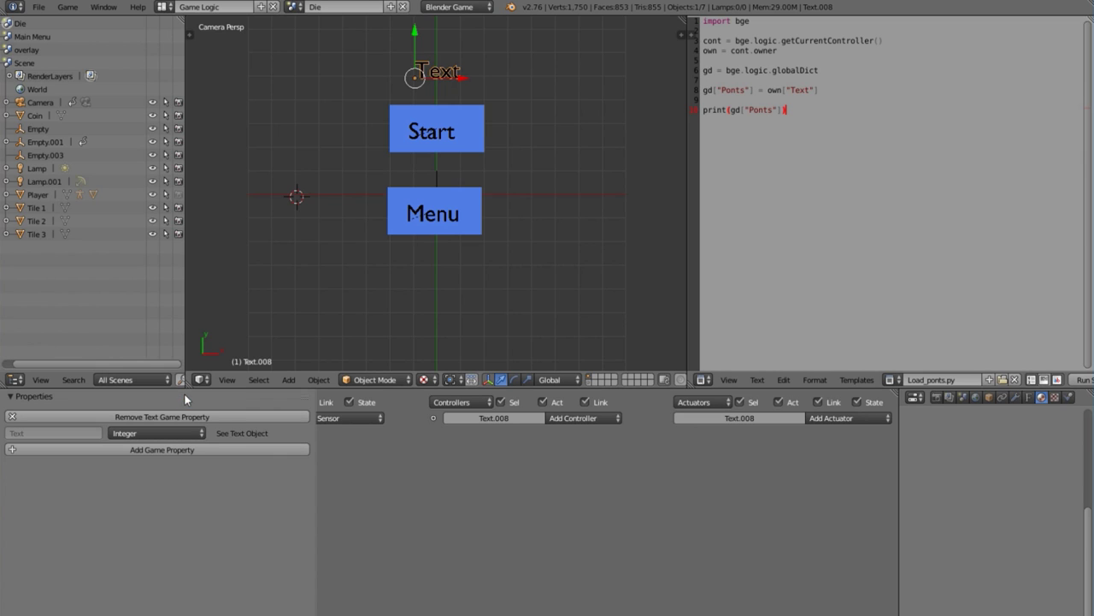
- Replace the new text object's default content with 0
key("Tab")
key("BackSpace")
key("BackSpace")
key("BackSpace")
key("BackSpace")
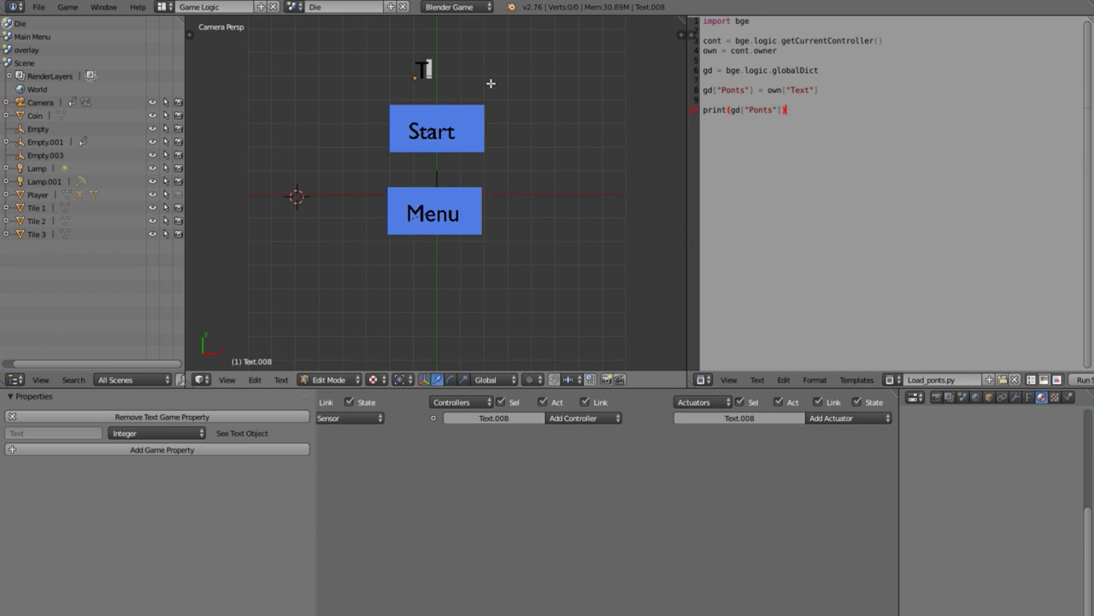
type("0")
key("Tab")
- Test-run the Die scene, stop it, and move the 0 text about 0.9 units closer to the Start button
key("p")
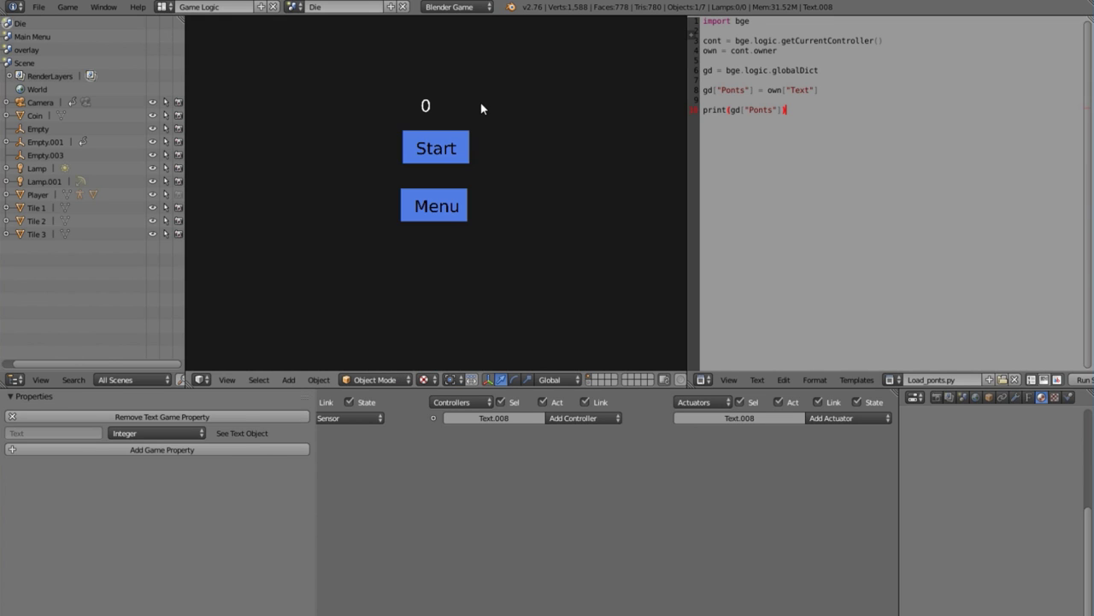
key("Escape")
key("g")
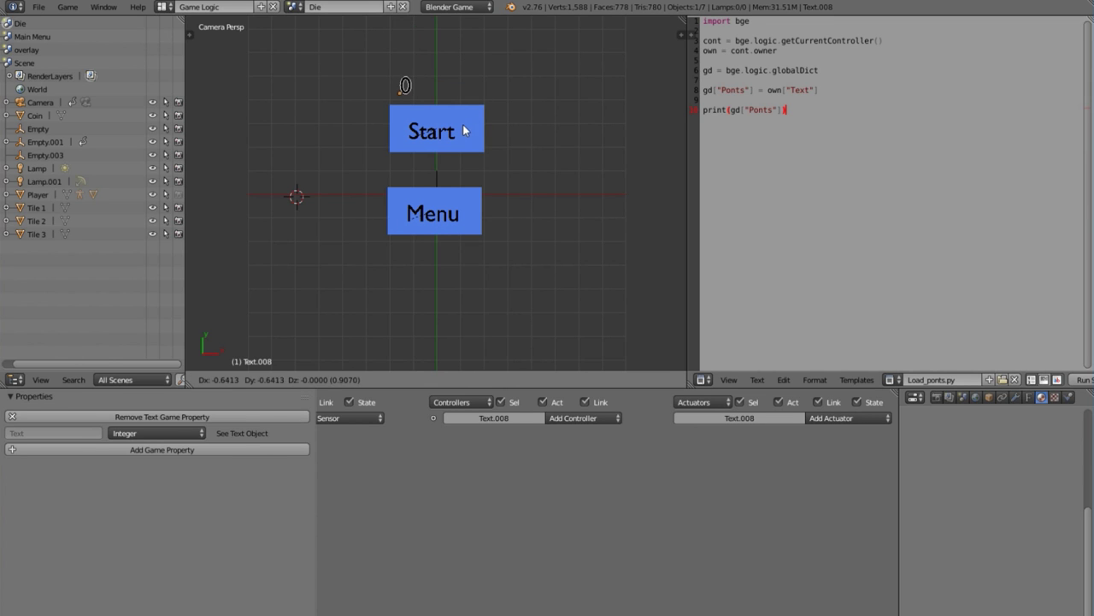
left_click(463, 124)
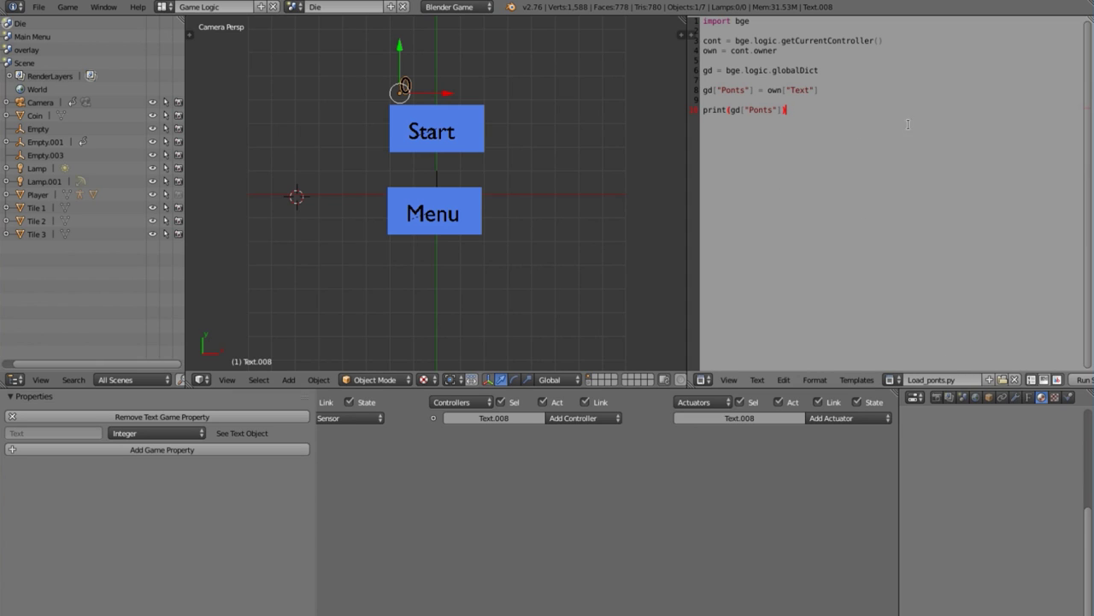
- Rename the existing points script to Save_ponts.py
left_click_drag(885, 124, 703, 20)
left_click(924, 383)
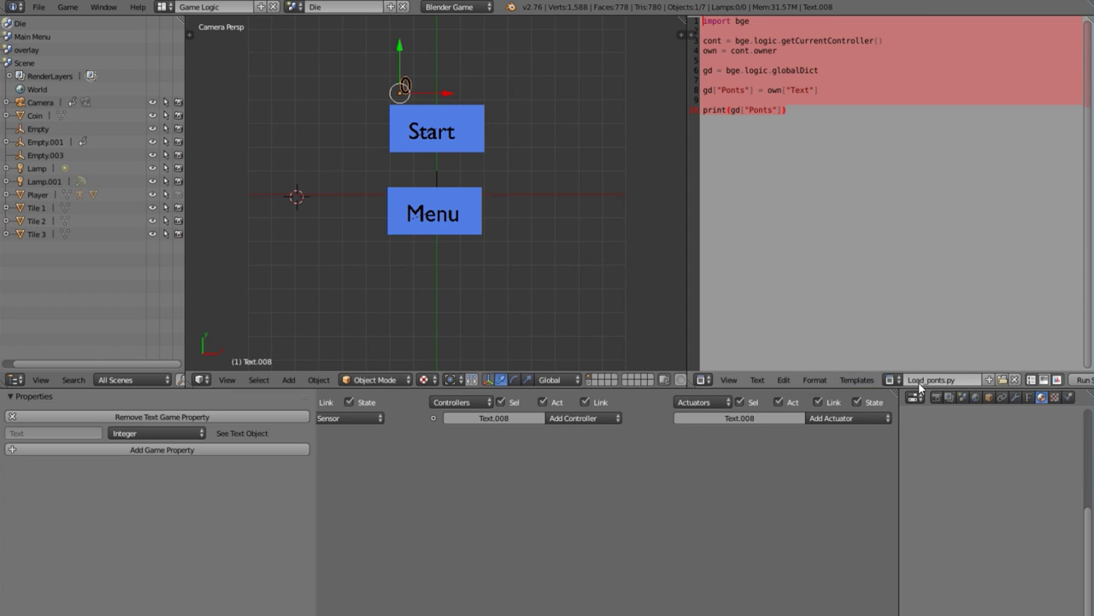
left_click(917, 380)
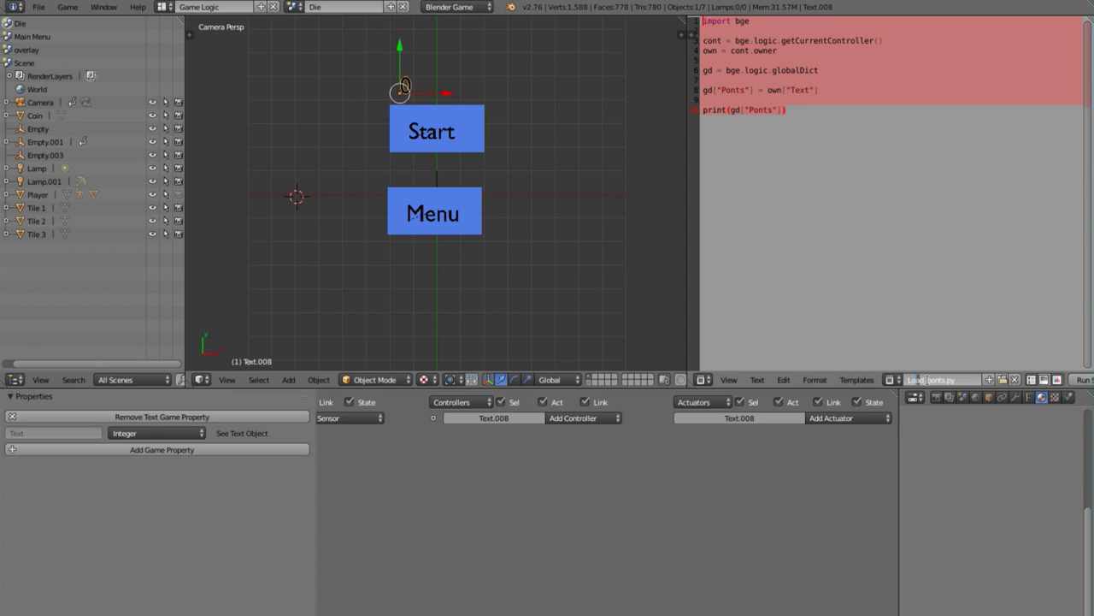
left_click_drag(925, 379, 876, 382)
type("Save")
key("Return")
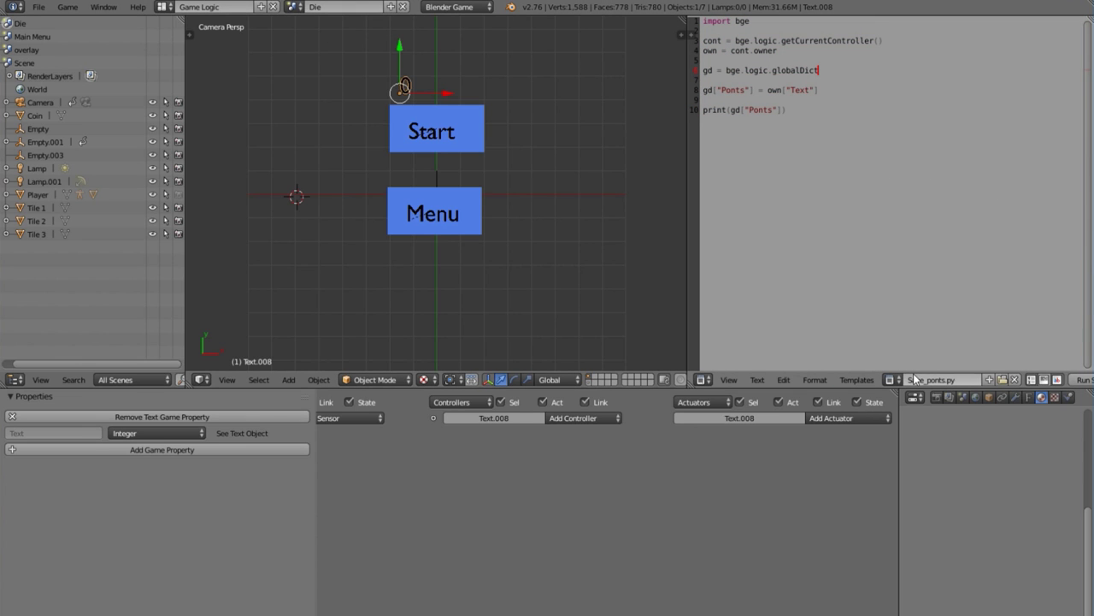
- Copy the whole Save_ponts.py script into a new text block and name it Load_ponts.py
key("ctrl+a")
key("ctrl+c")
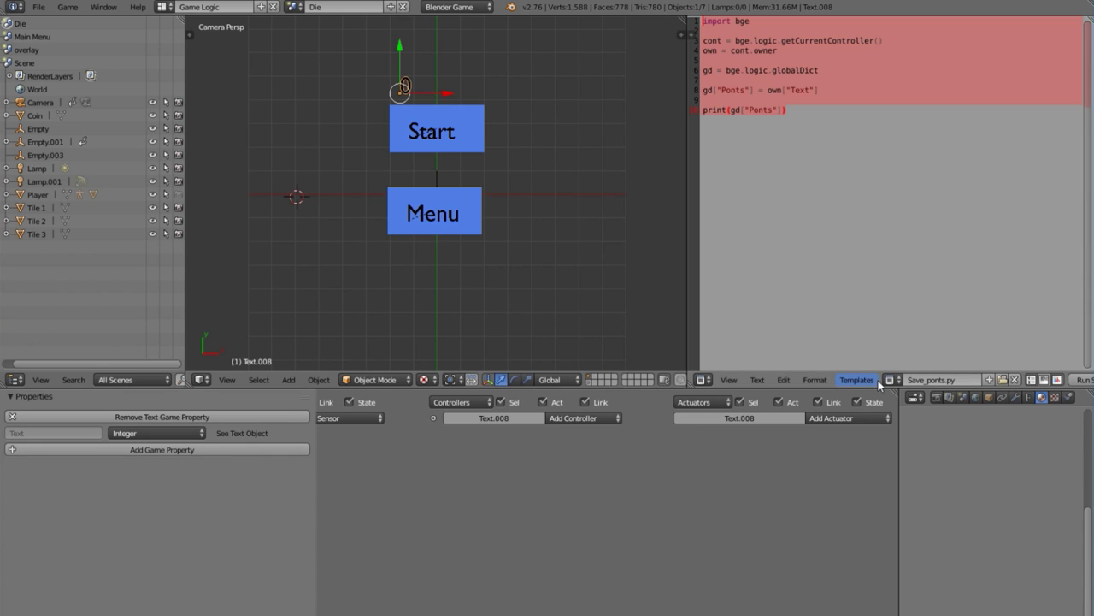
left_click(989, 380)
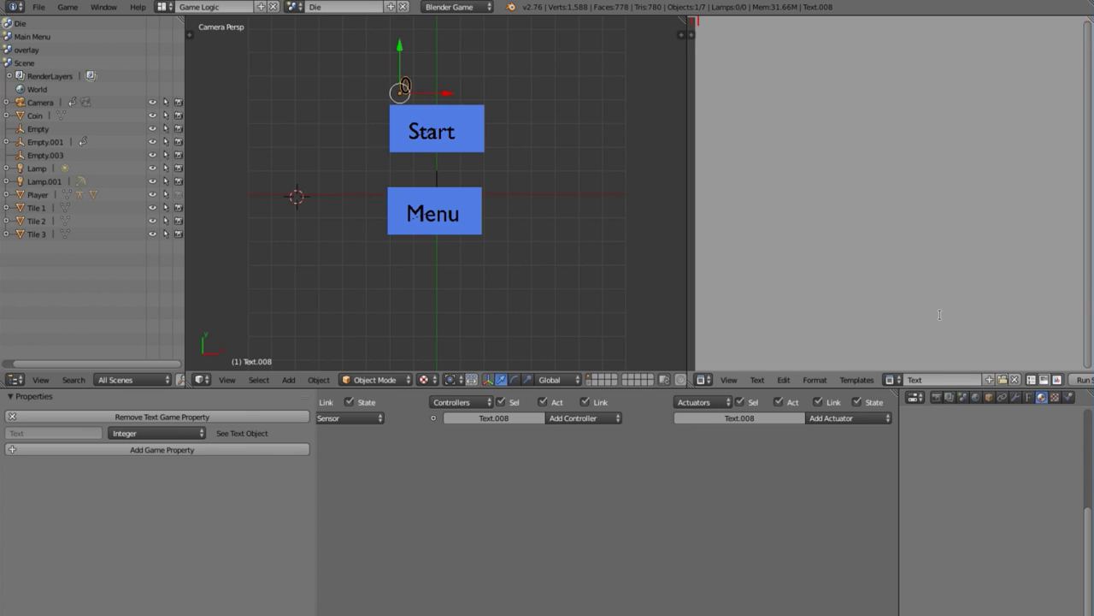
key("ctrl+v")
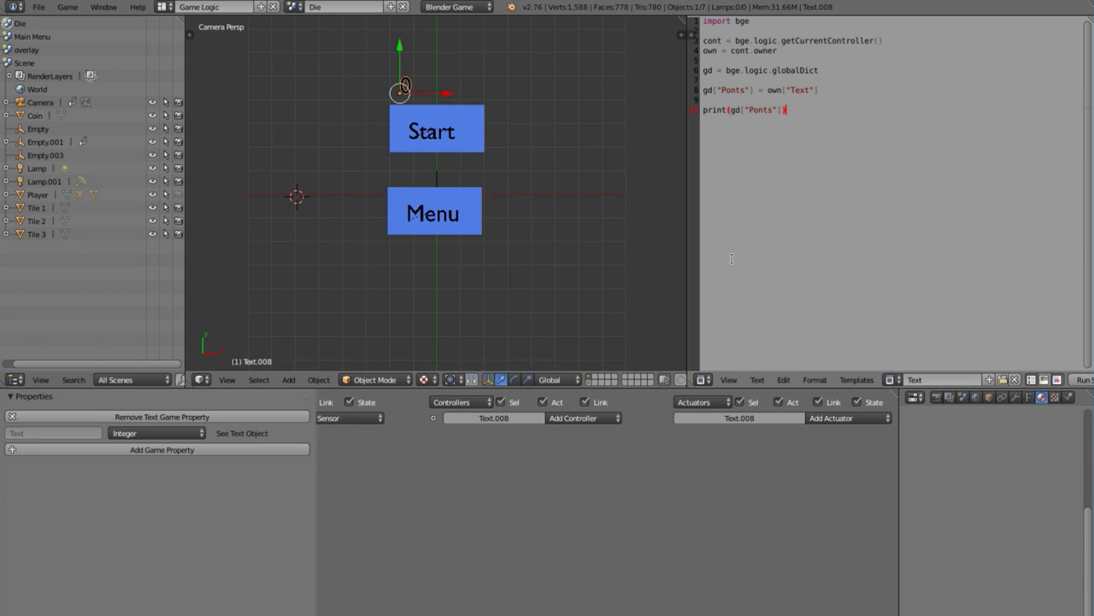
left_click(940, 380)
type("Load_ponts")
key("Return")
left_click(973, 379)
key("Return")
- In Load_ponts.py, change the assignment to own["Text"] = gd["Ponts"] and delete the print line
left_click_drag(819, 90, 770, 91)
key("ctrl+c")
key("BackSpace")
key("ctrl+v")
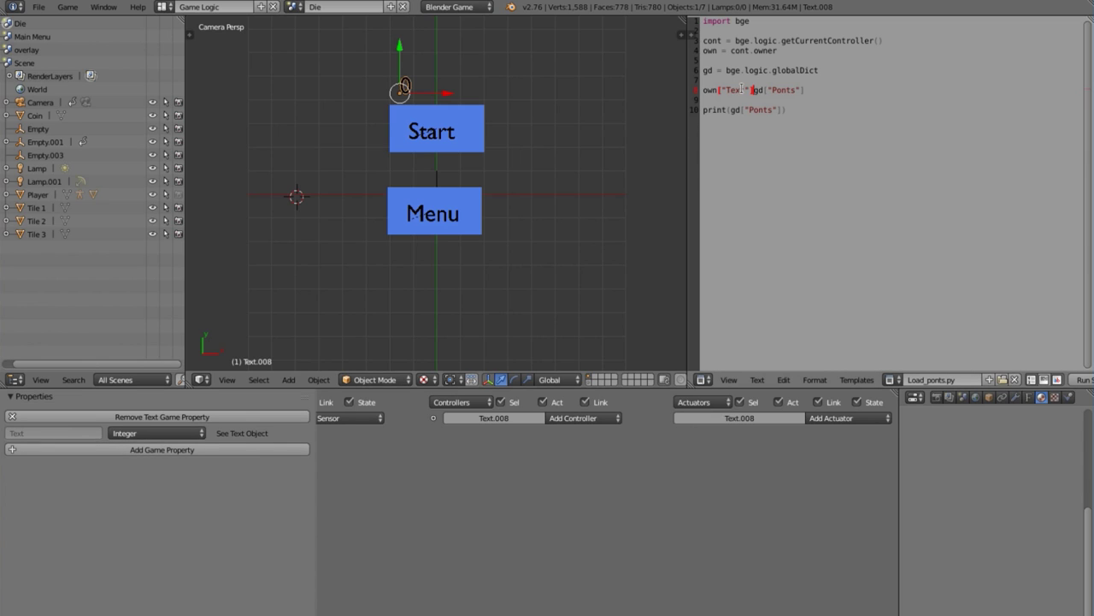
left_click_drag(703, 90, 754, 90)
key("ctrl+c")
left_click(753, 90)
type("=")
left_click(784, 90)
left_click_drag(845, 89, 703, 100)
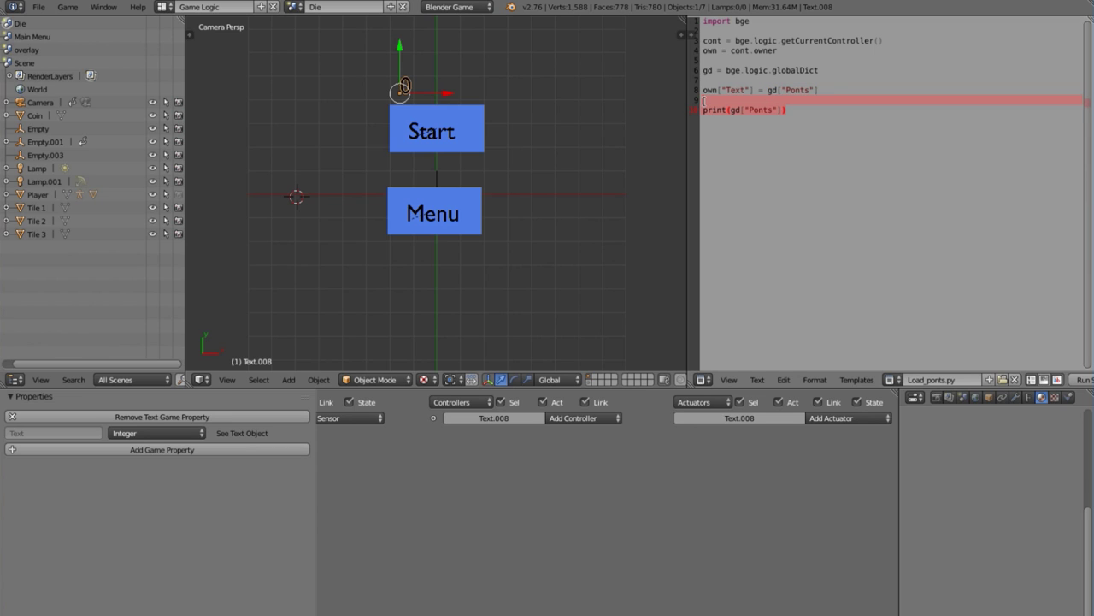
key("BackSpace")
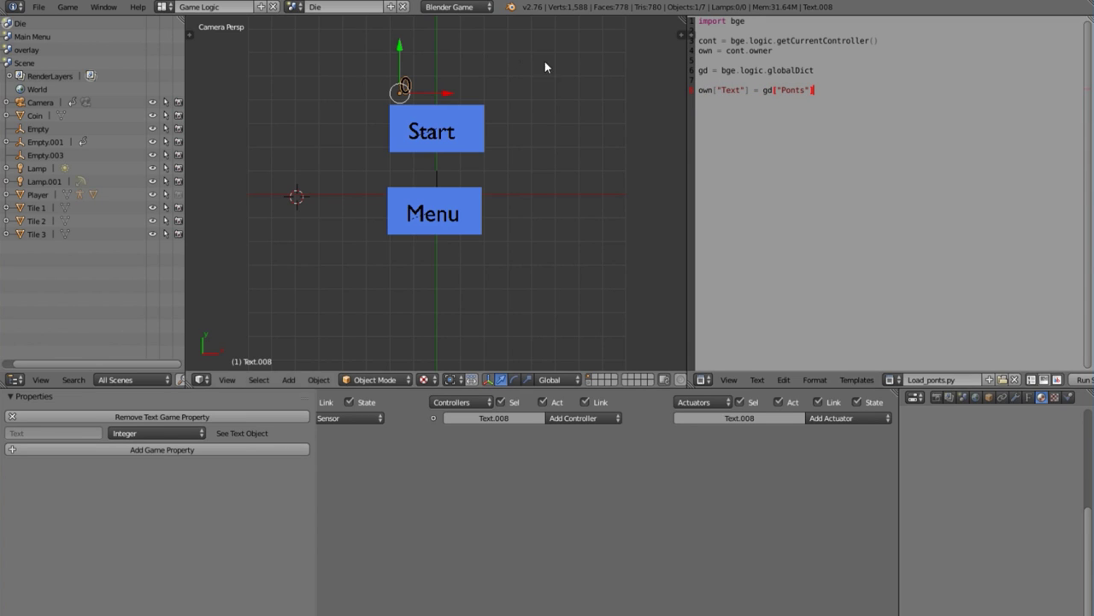
- Play the game from the main Scene until the player dies, stop it, and check the printed points in the system console
left_click(295, 7)
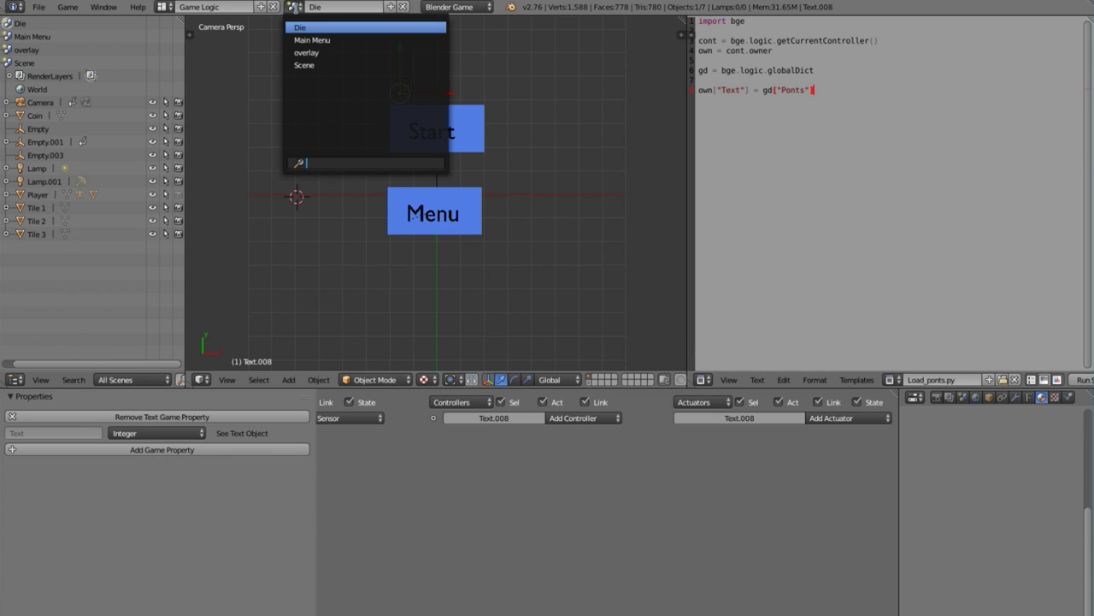
left_click(314, 65)
key("p")
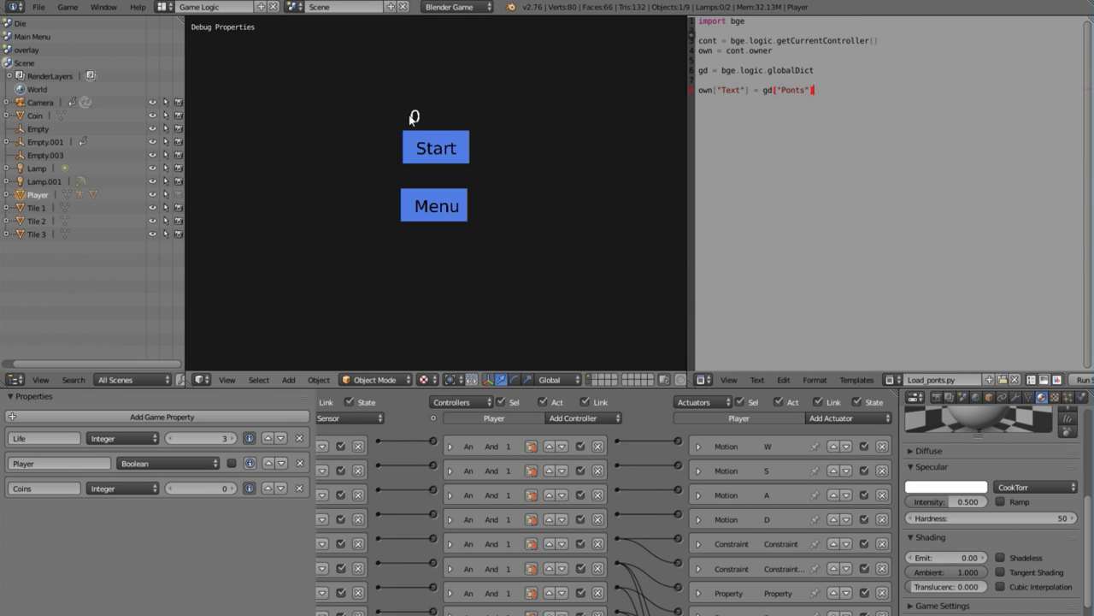
key("Escape")
mouse_move(536, 614)
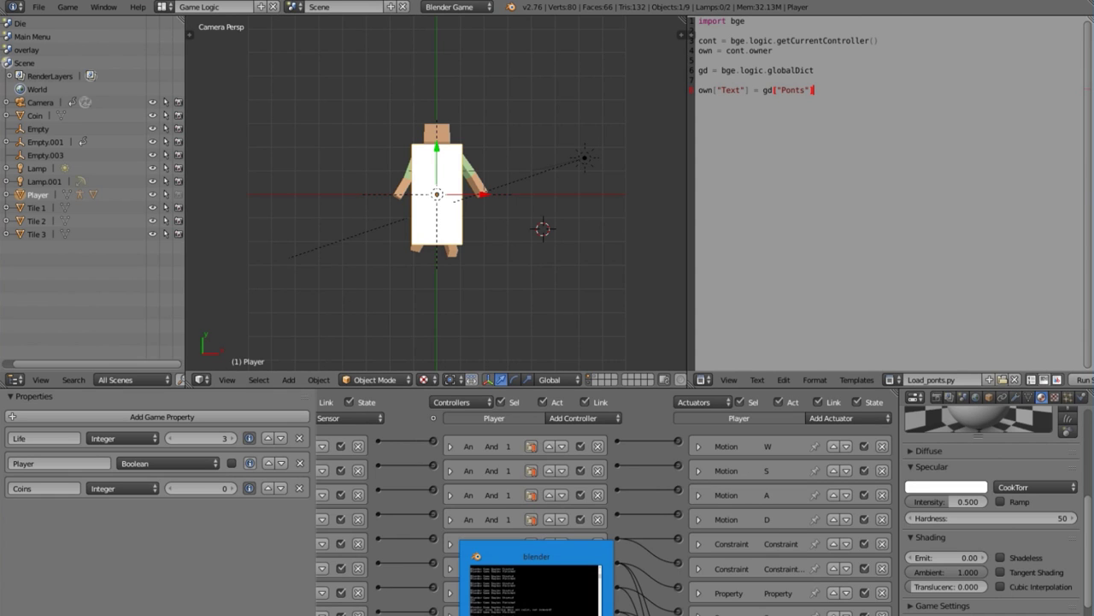
left_click(536, 590)
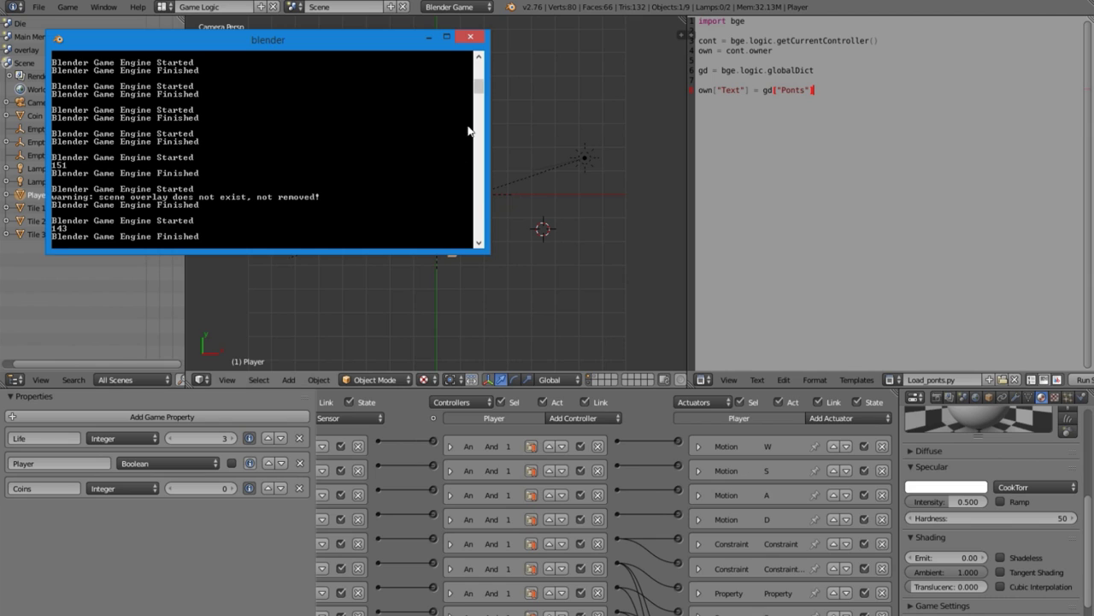
scroll(480, 97, "up", 2)
scroll(479, 97, "down", 2)
left_click(809, 106)
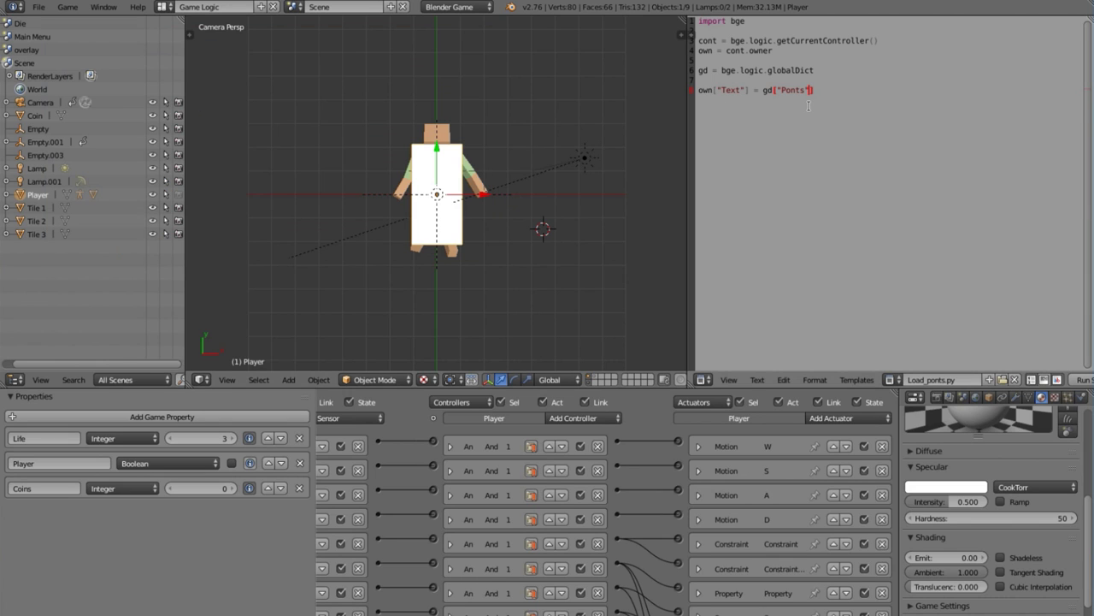
- Return to the Die scene and bring the text object's sensors and controllers into view
scroll(491, 206, "down", 1)
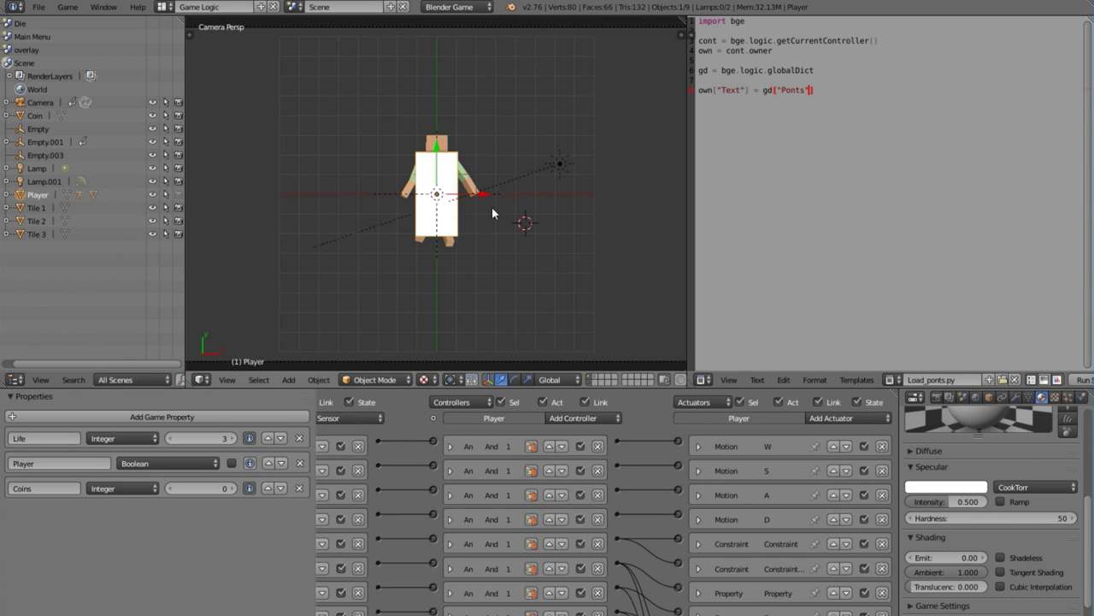
left_click(294, 7)
left_click(307, 28)
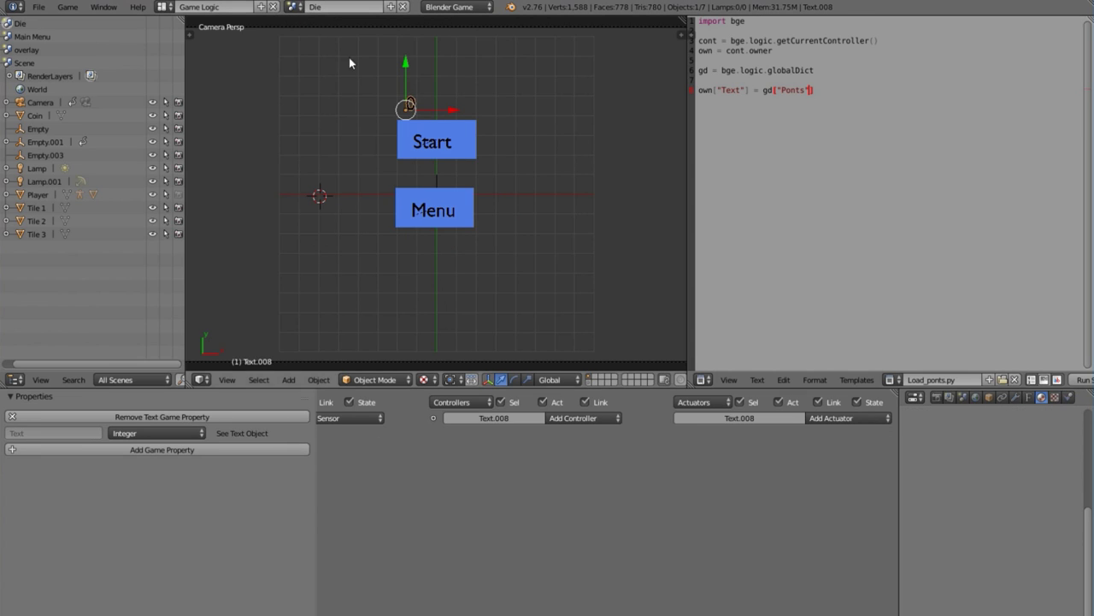
scroll(912, 143, "down", 2)
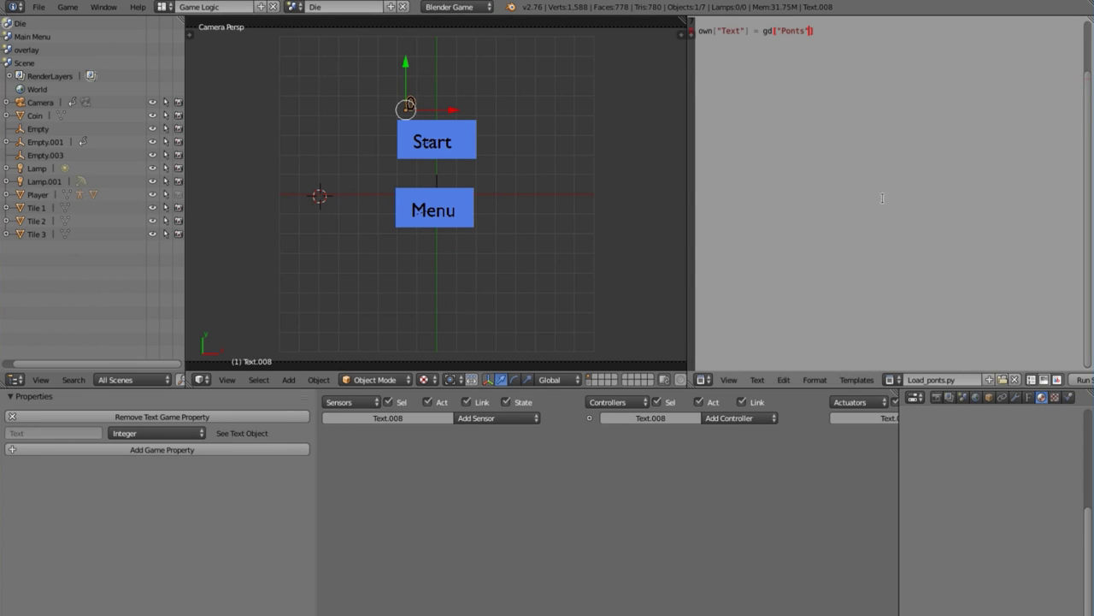
scroll(912, 143, "up", 1)
scroll(913, 143, "up", 1)
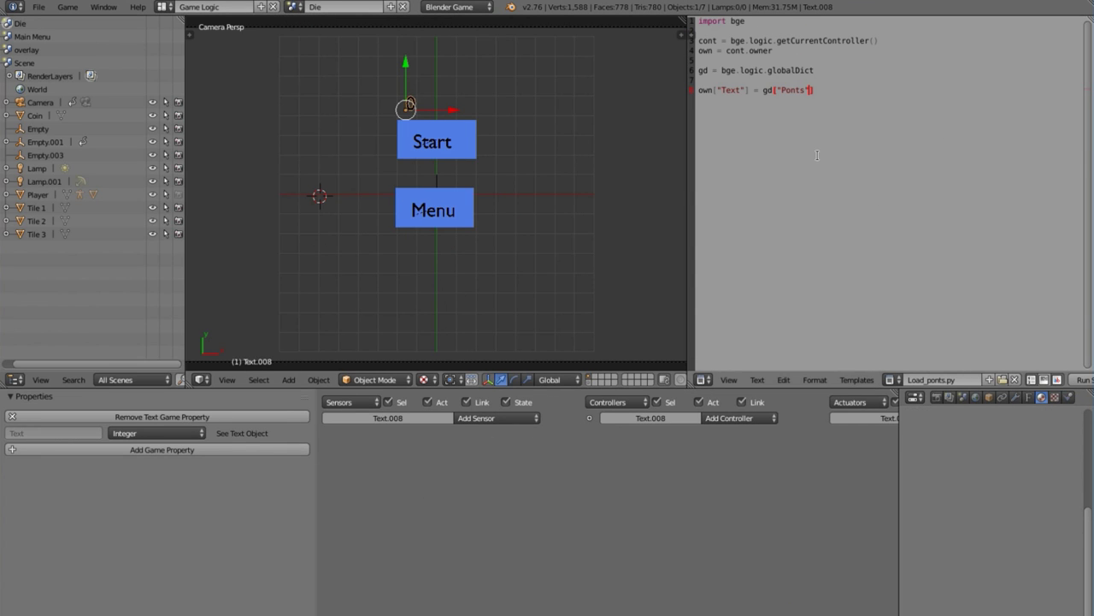
left_click(498, 418)
left_click(517, 520)
left_click(470, 489)
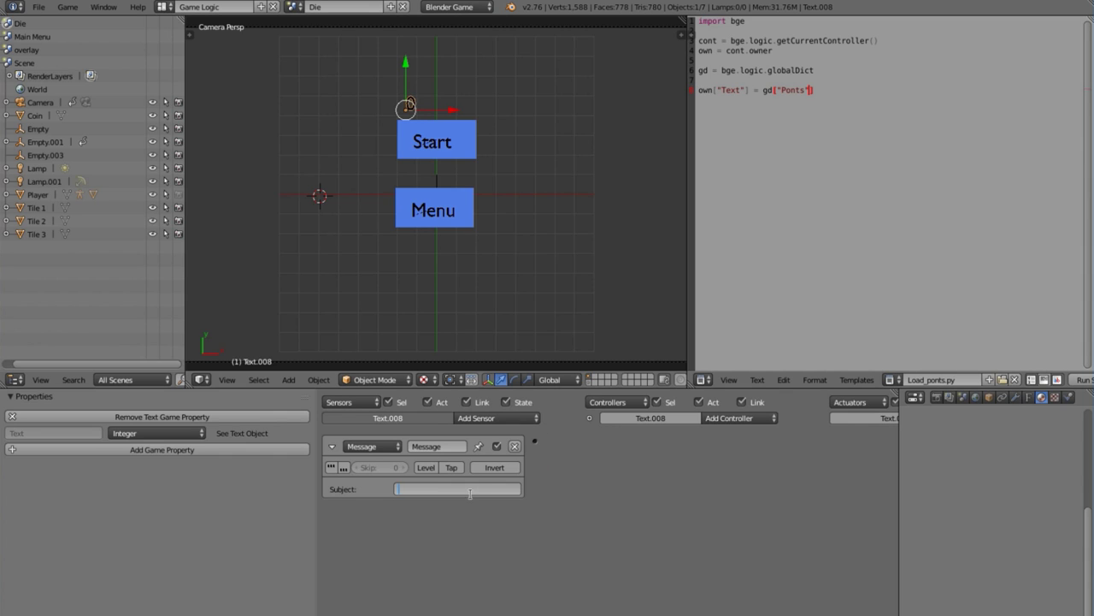
key("ctrl+v")
key("Home")
type("Die")
key("Return")
left_click(735, 418)
left_click(736, 419)
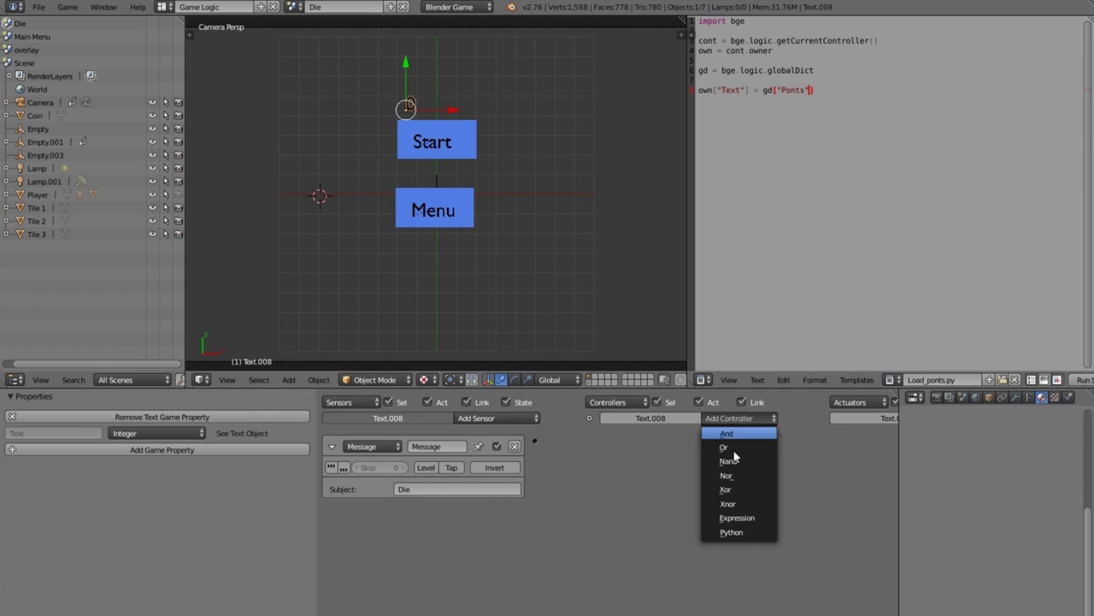
left_click(514, 446)
- Add an Always sensor and a Python controller to the Die scene's 0 text object
left_click(503, 419)
left_click(484, 447)
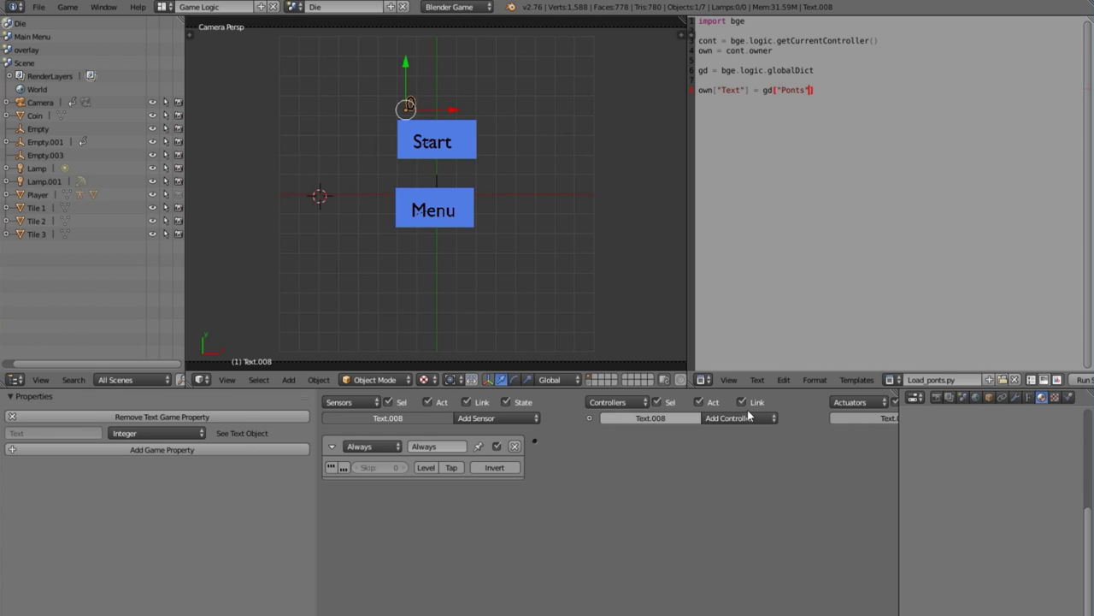
left_click(739, 418)
left_click(741, 532)
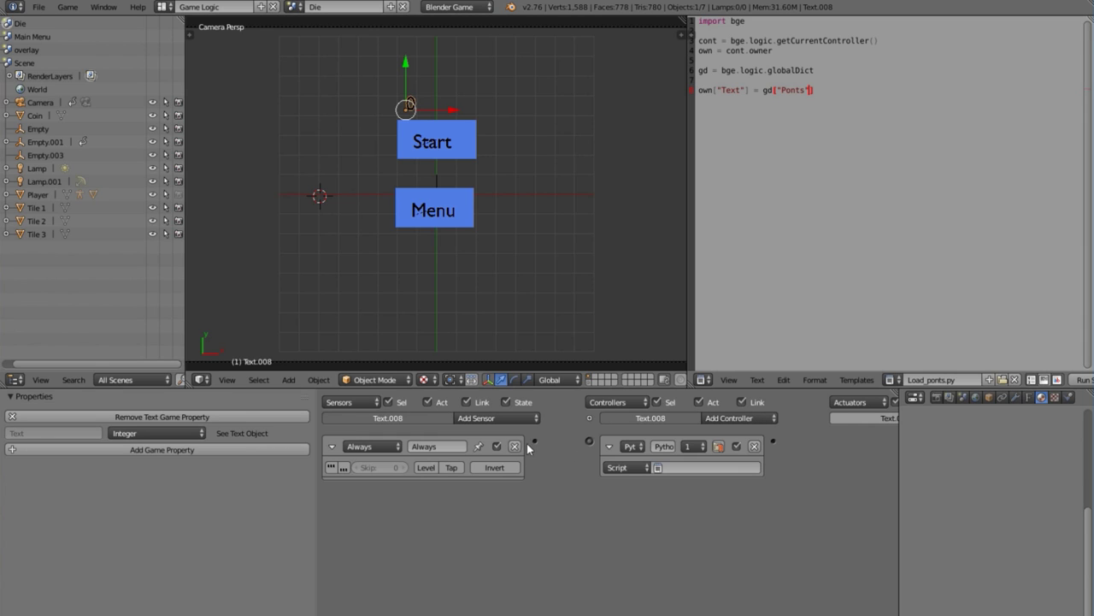
- Link the Always sensor to the Python controller and set the controller's script to Load_ponts.py
left_click_drag(595, 443, 589, 441)
left_click(684, 467)
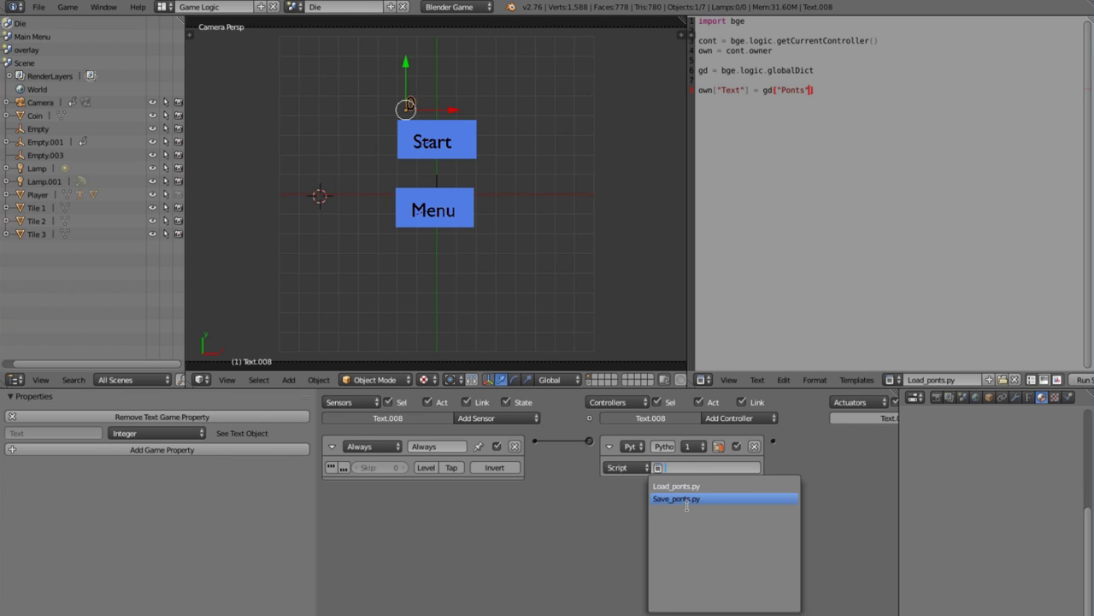
left_click(677, 486)
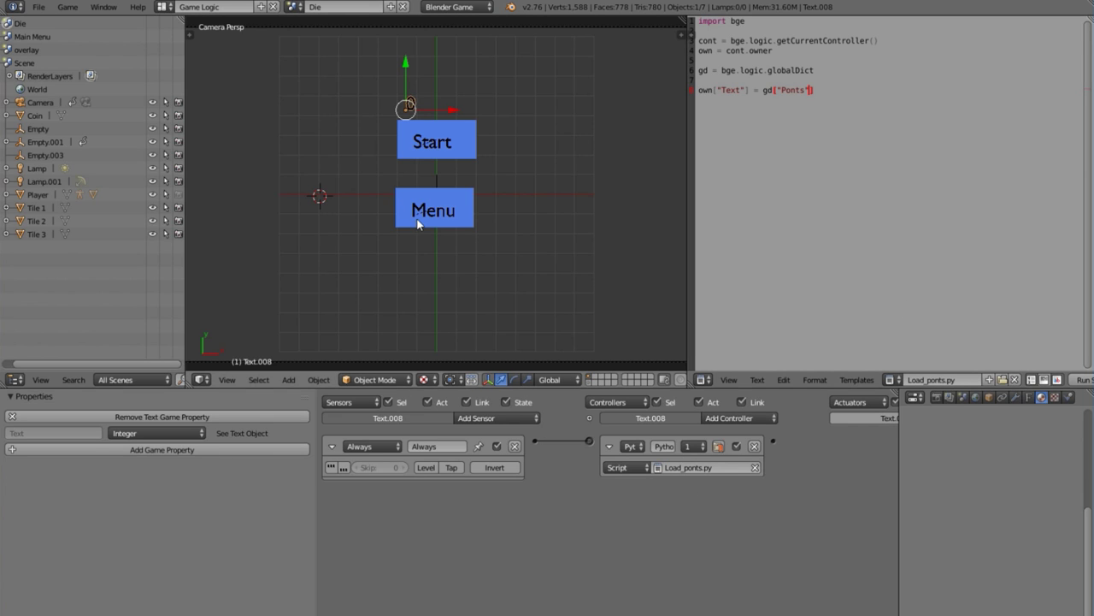
- Test-run the Die scene, stop it, and check the system console for script messages
key("p")
key("Escape")
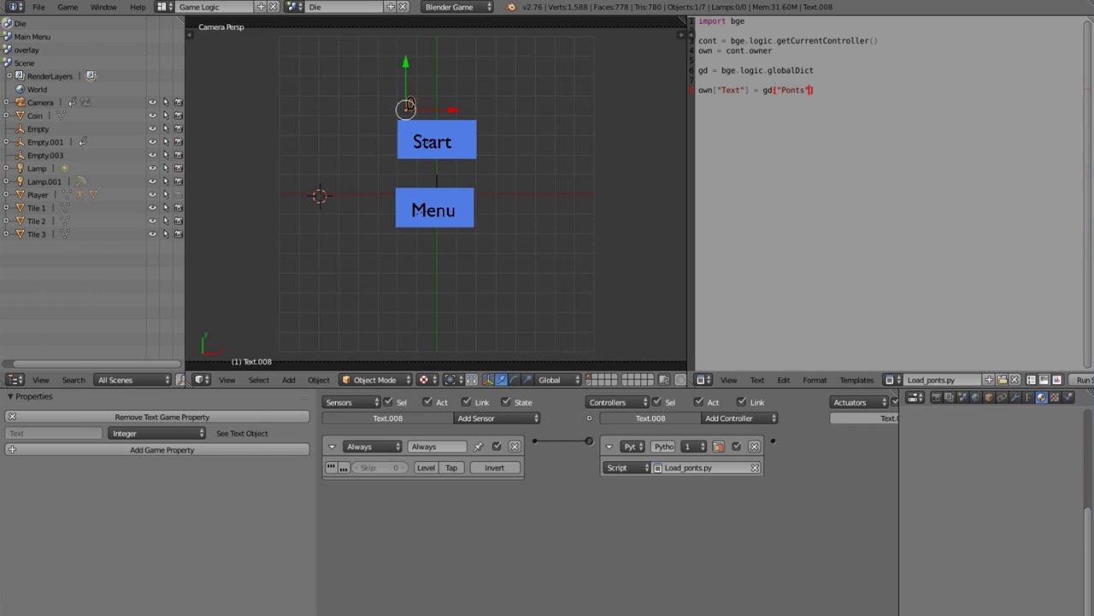
mouse_move(415, 611)
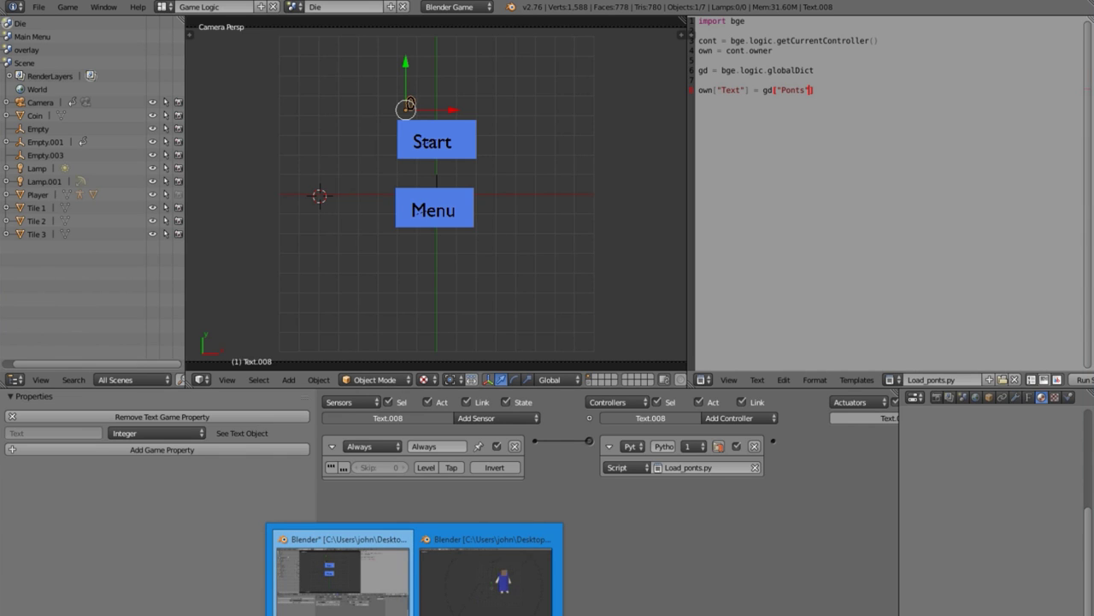
left_click(342, 572)
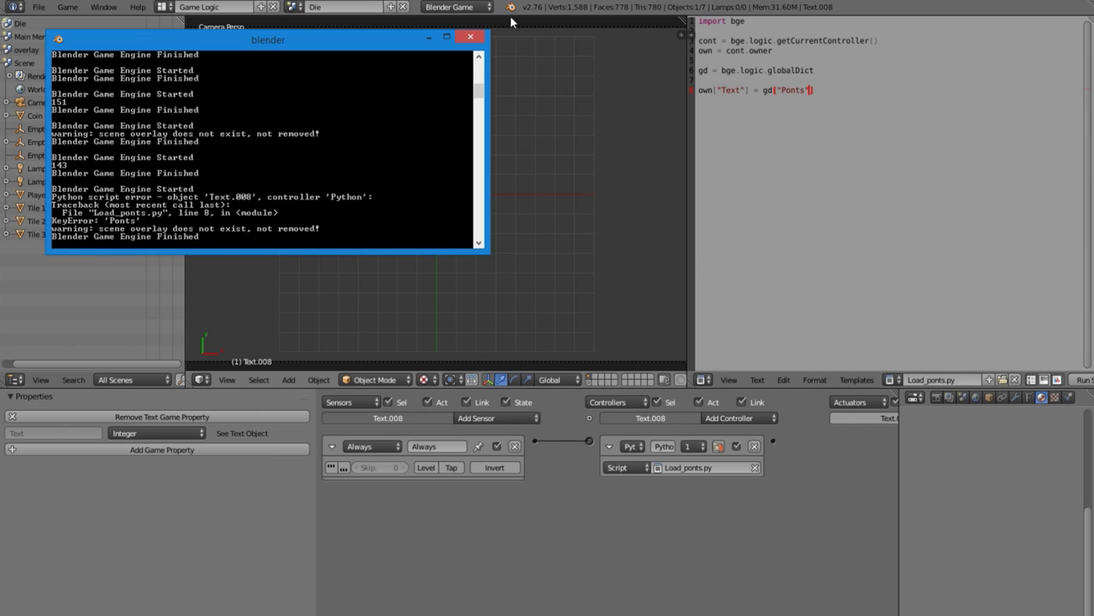
left_click(861, 91)
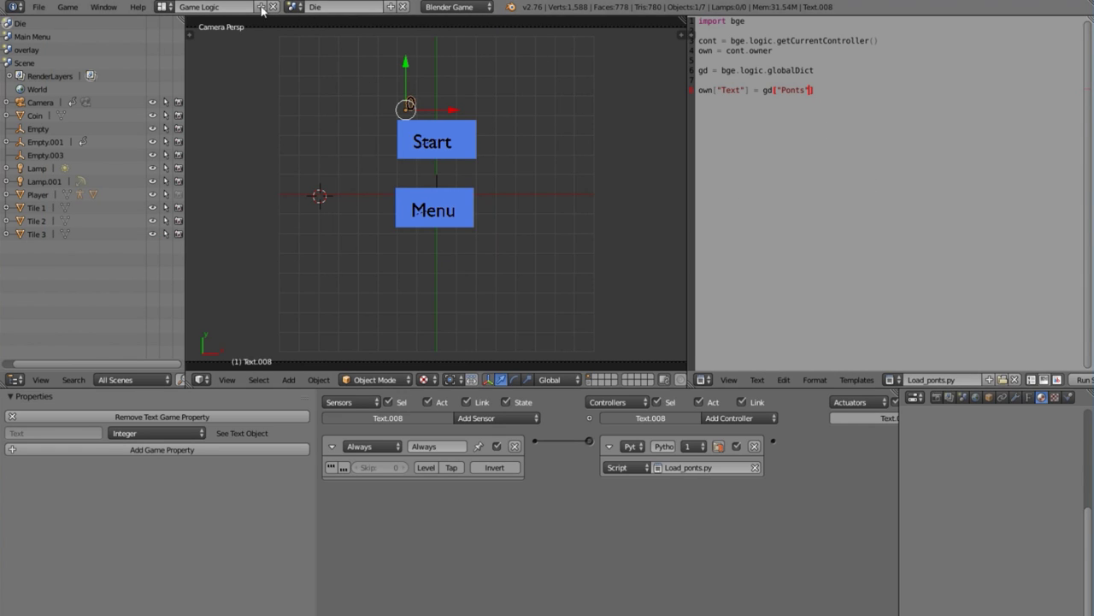
- Switch to the main Scene, play the game until the player dies, and stop it
left_click(294, 7)
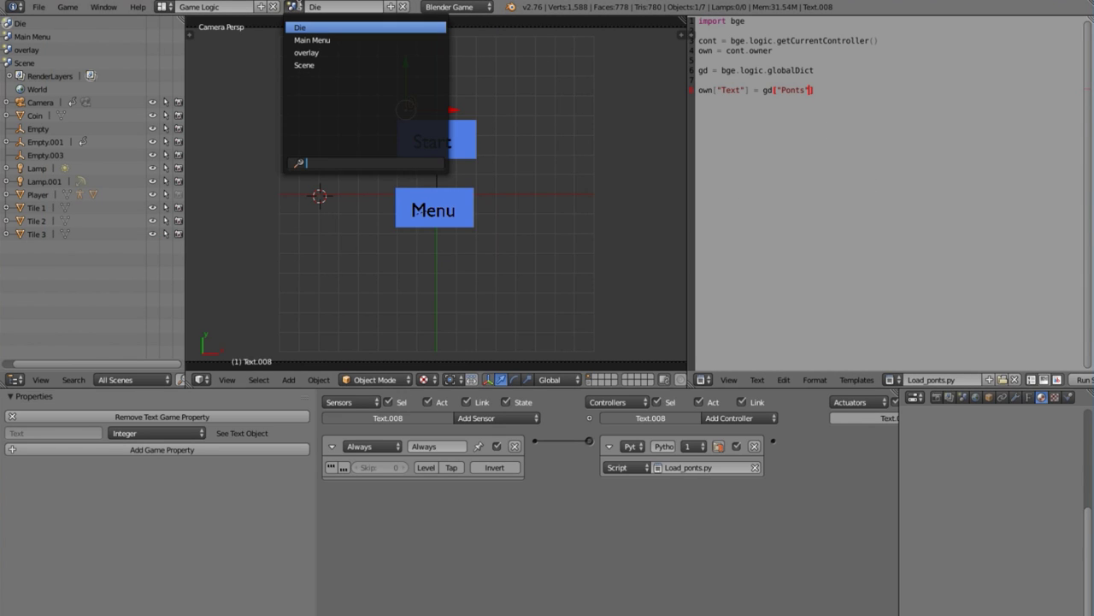
left_click(364, 65)
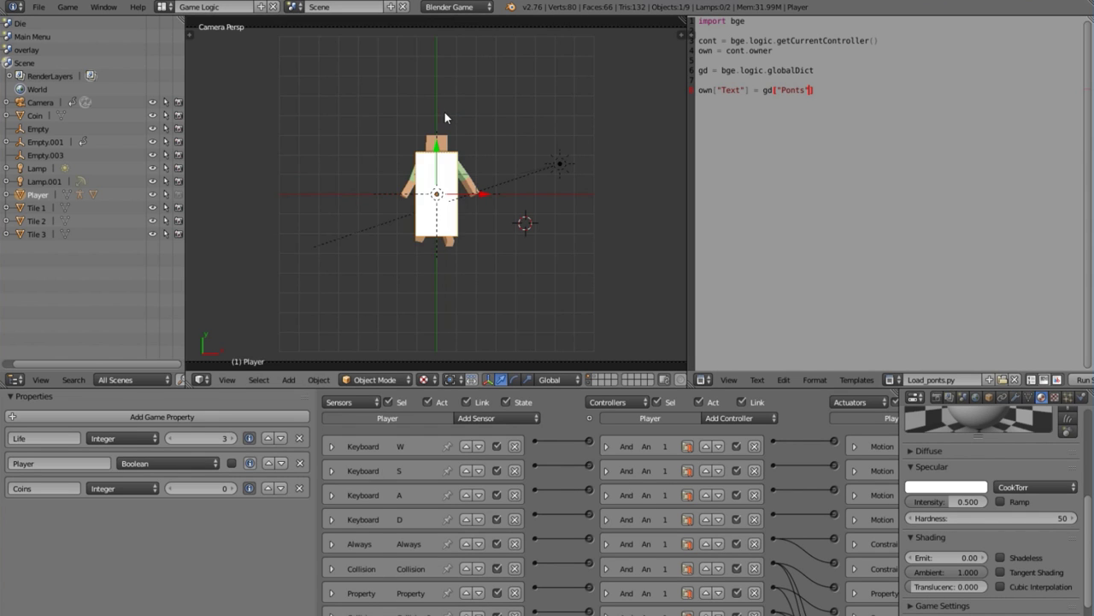
key("p")
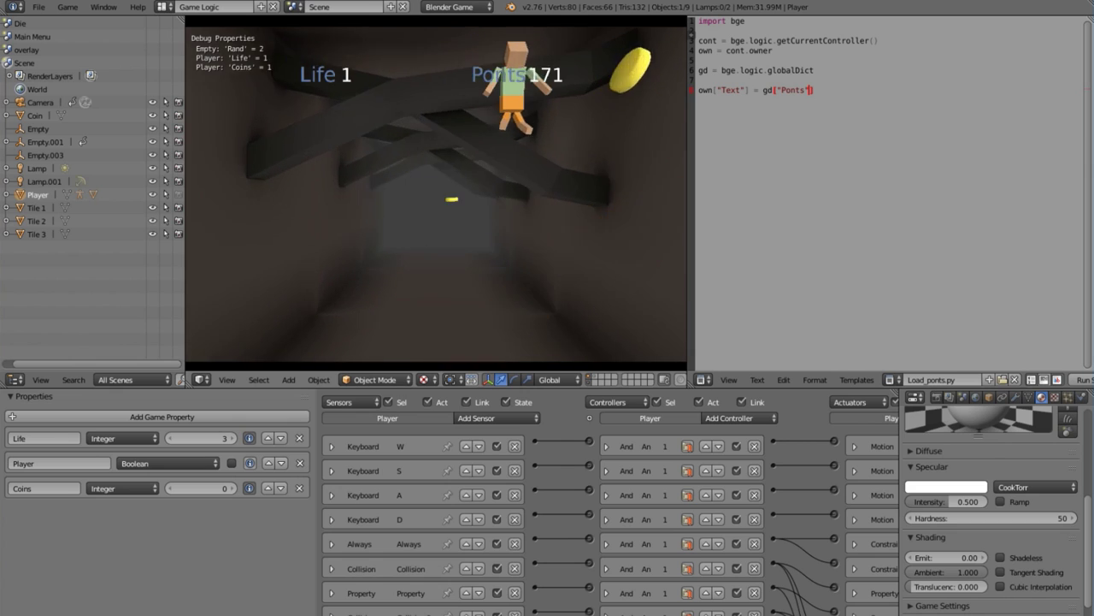
key("Escape")
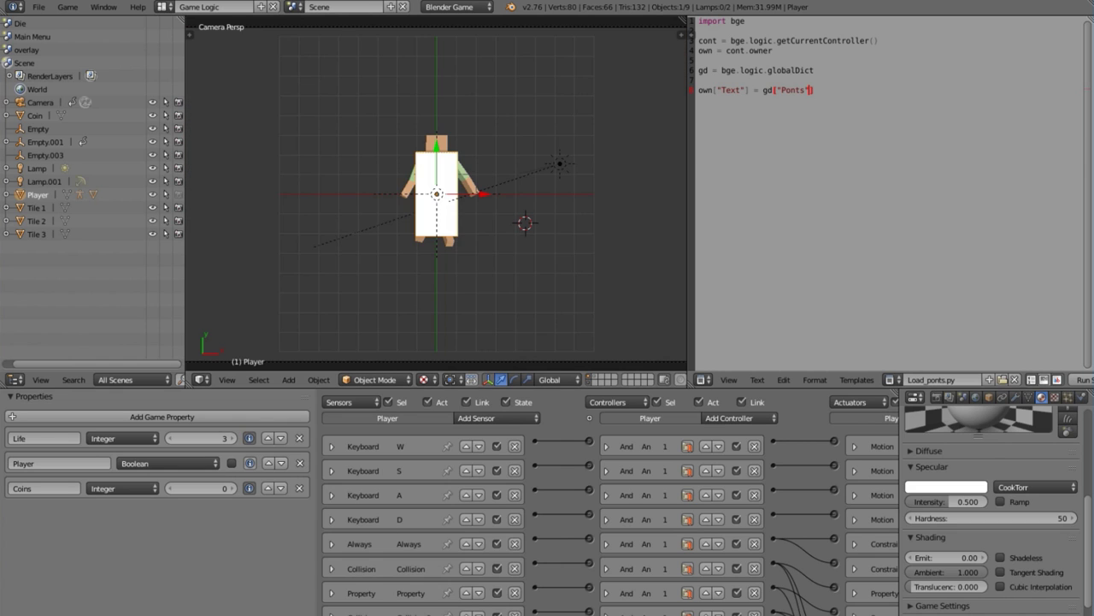
left_click(492, 573)
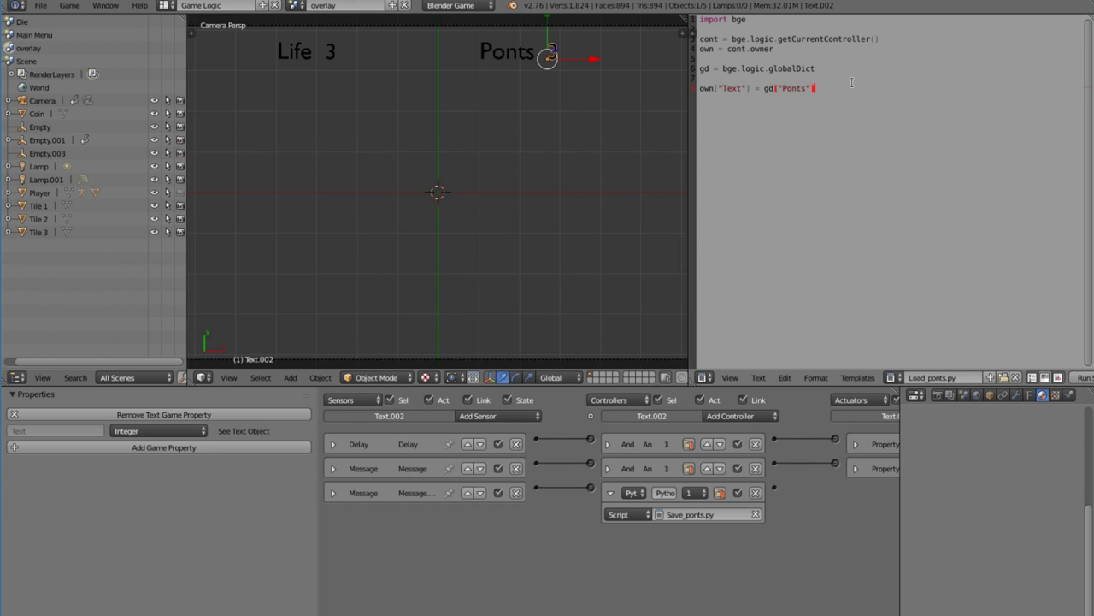
- Examine the overlay points text's logic, checking the last Message sensor's subject and the list of available scripts
left_click(851, 82)
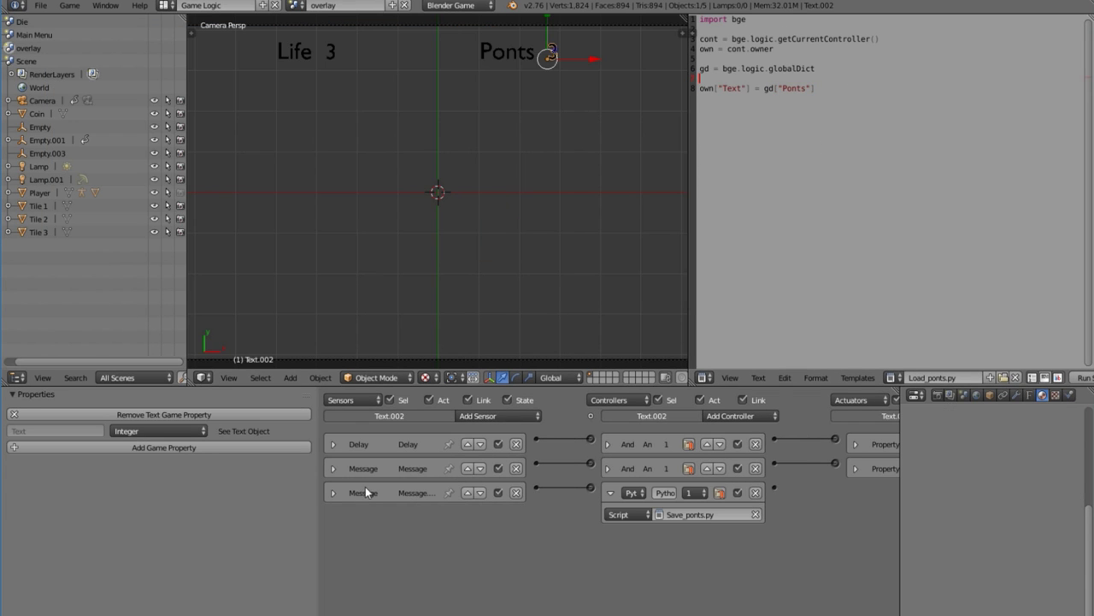
left_click(330, 497)
left_click(331, 490)
left_click(331, 491)
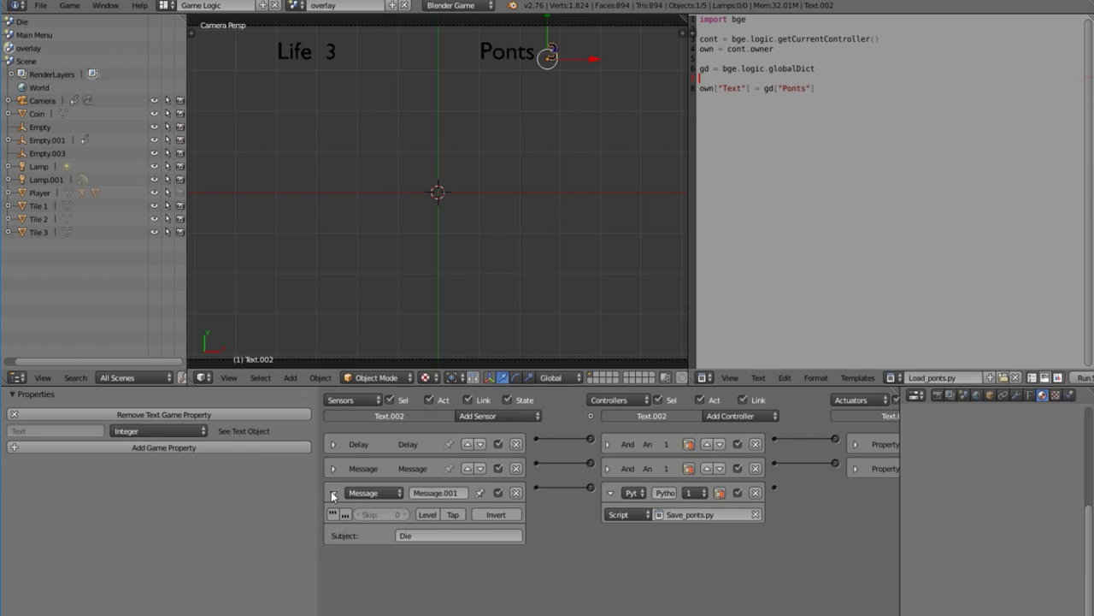
left_click(331, 491)
left_click(893, 377)
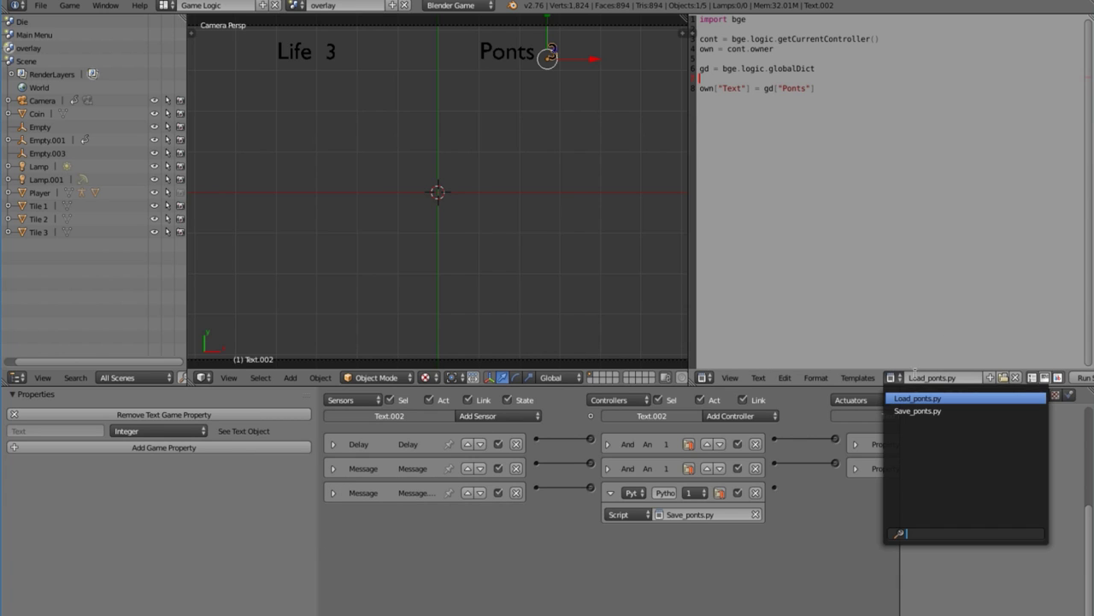
left_click(910, 339)
left_click(893, 379)
left_click(908, 398)
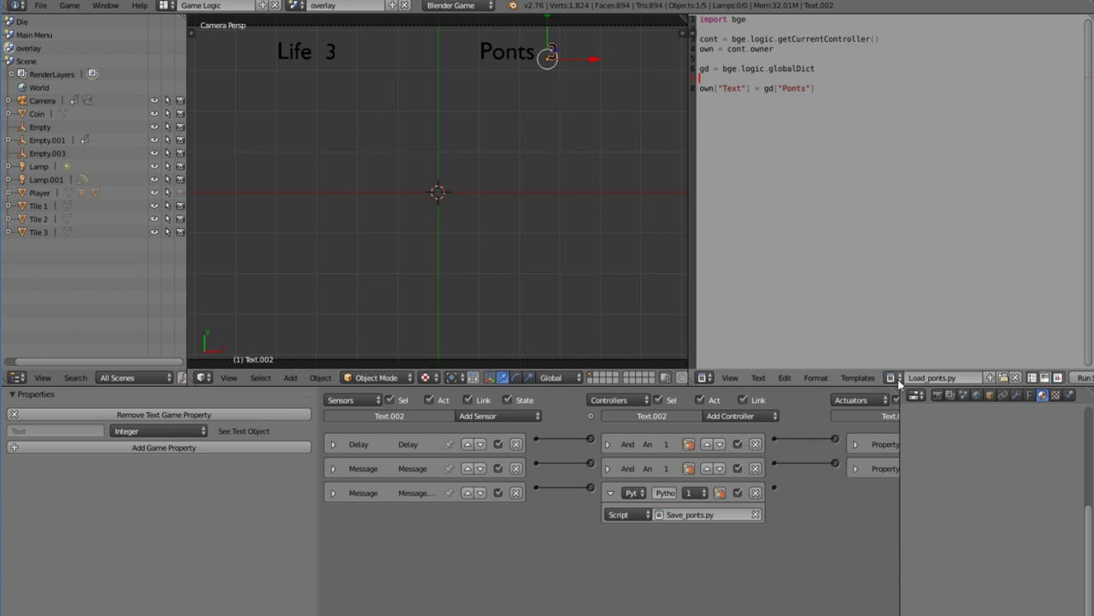
left_click(893, 378)
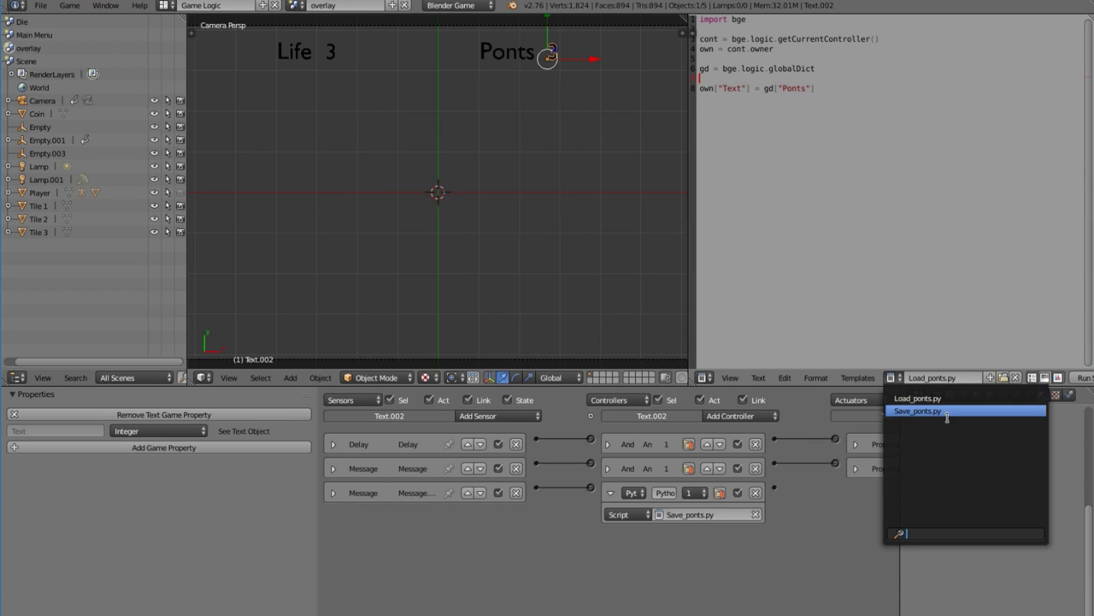
left_click(333, 492)
left_click(332, 492)
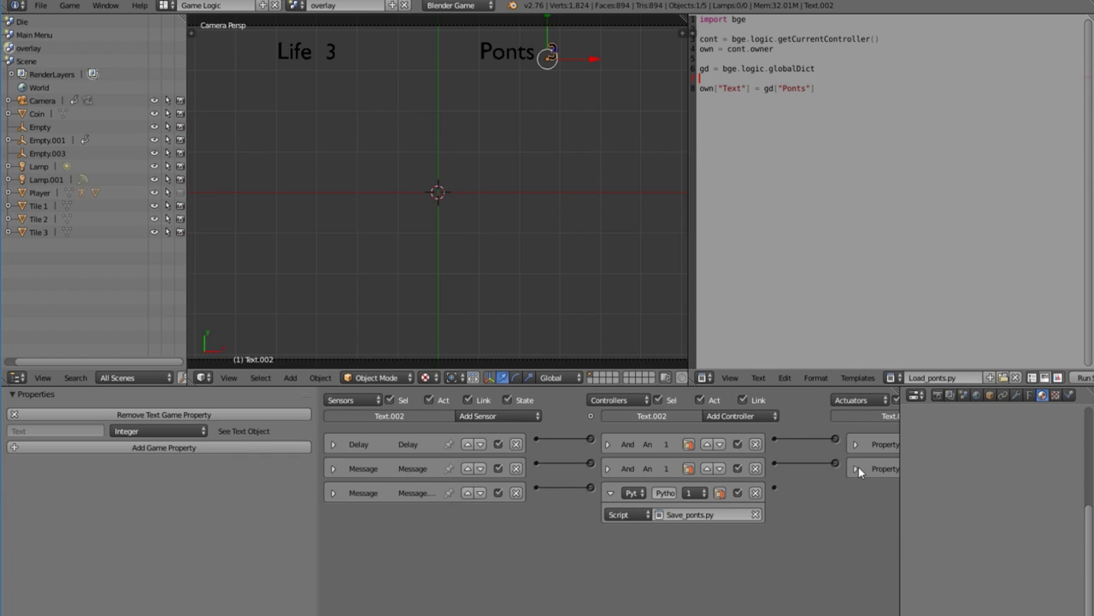
- Give the overlay's Save_ponts.py controller execution priority and play-test the game from the main Scene
left_click(720, 494)
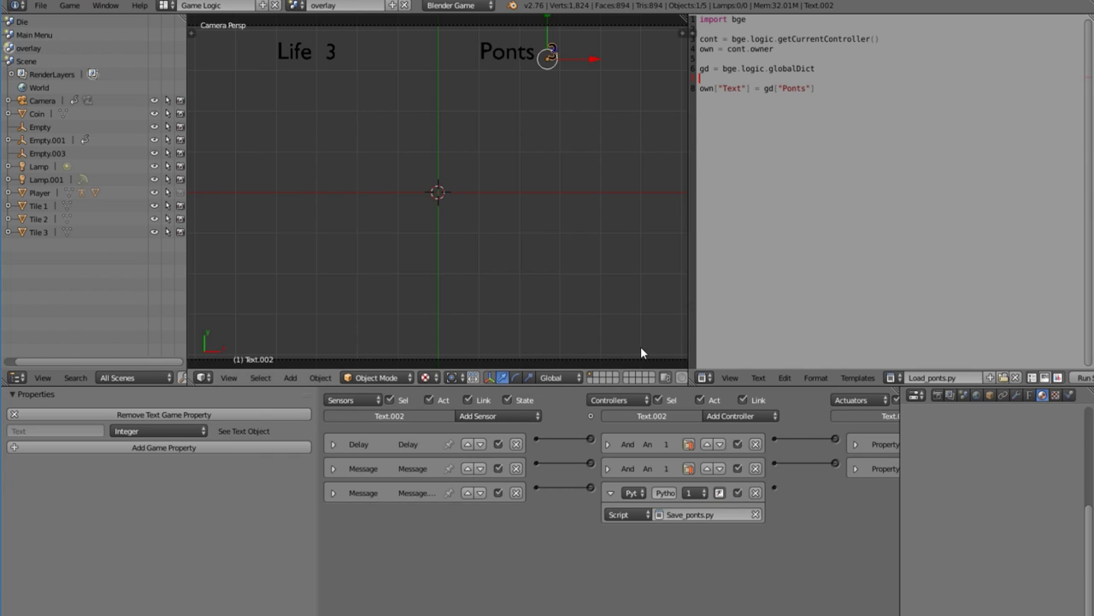
left_click(295, 5)
left_click(308, 64)
key("p")
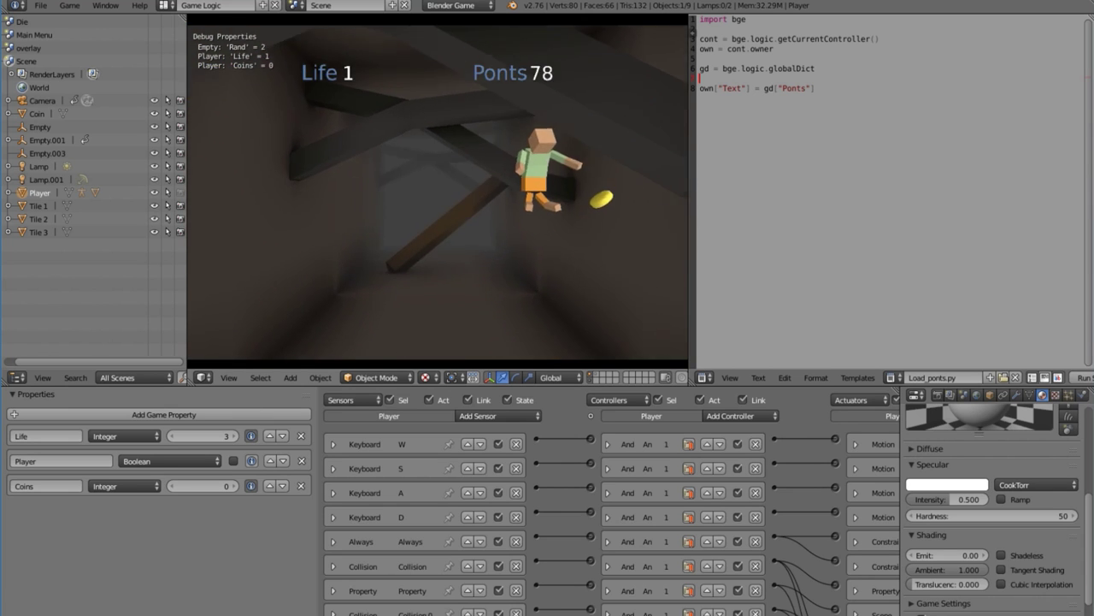
key("Escape")
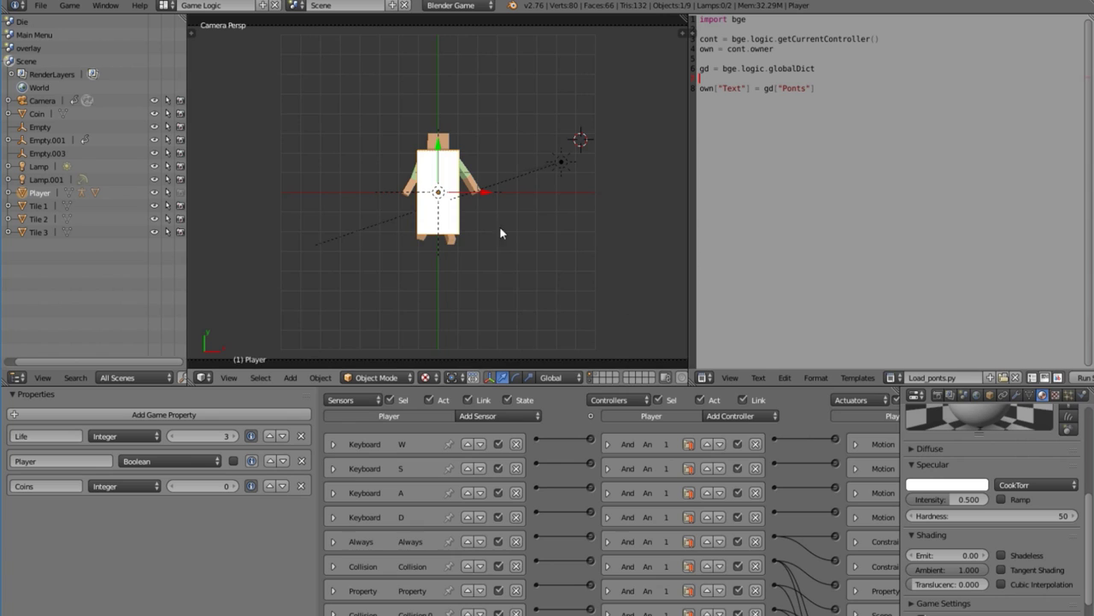
- In the overlay scene, delete the points text's Die Message sensor and link the Delay sensor to the Save_ponts.py controller
left_click(292, 6)
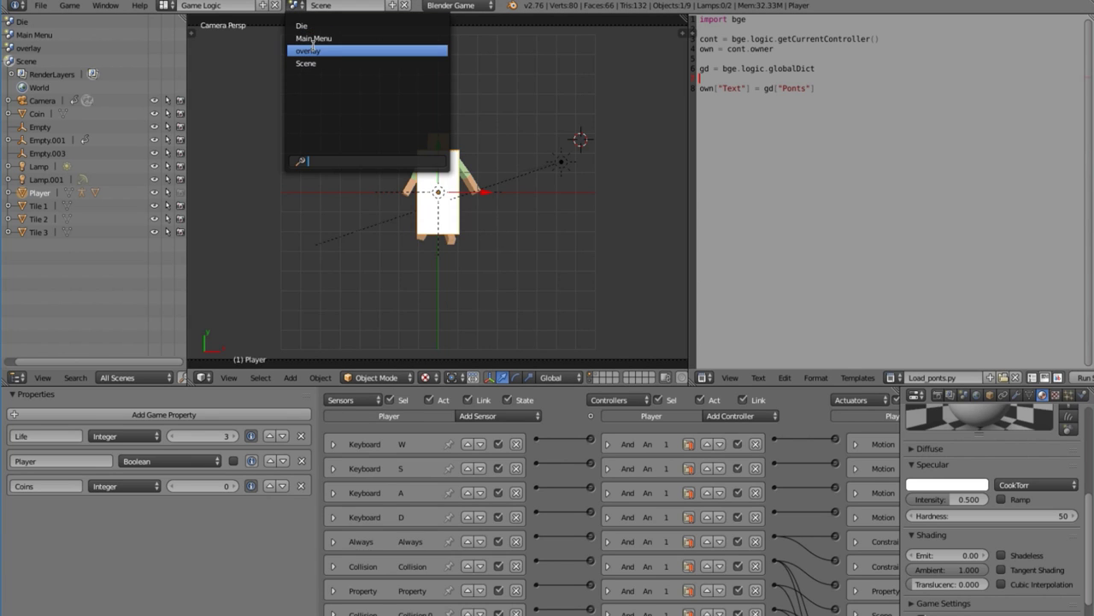
left_click(313, 25)
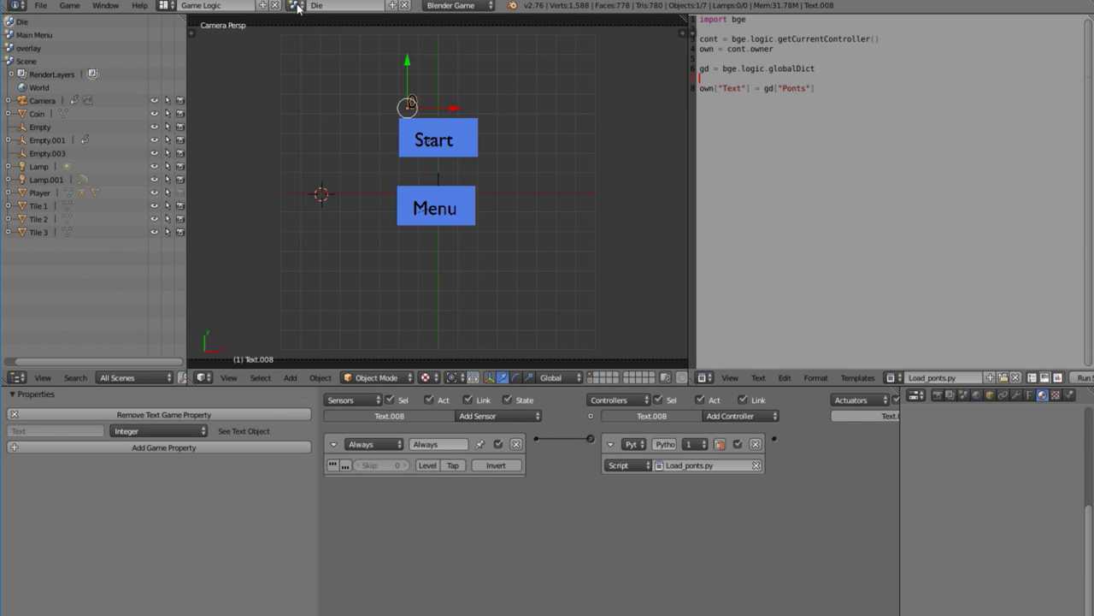
left_click(295, 6)
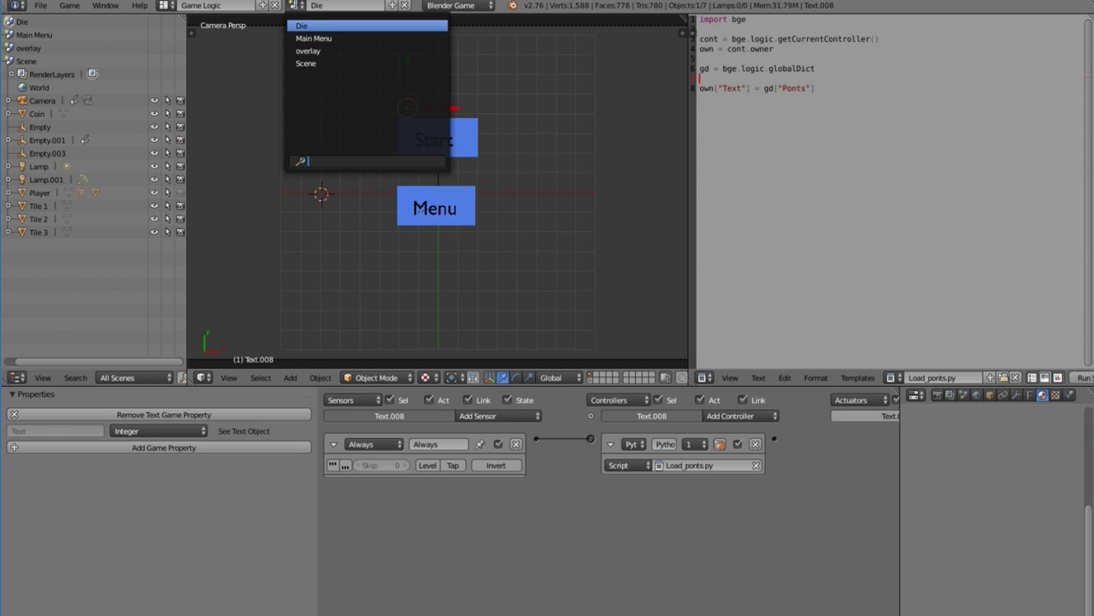
left_click(313, 51)
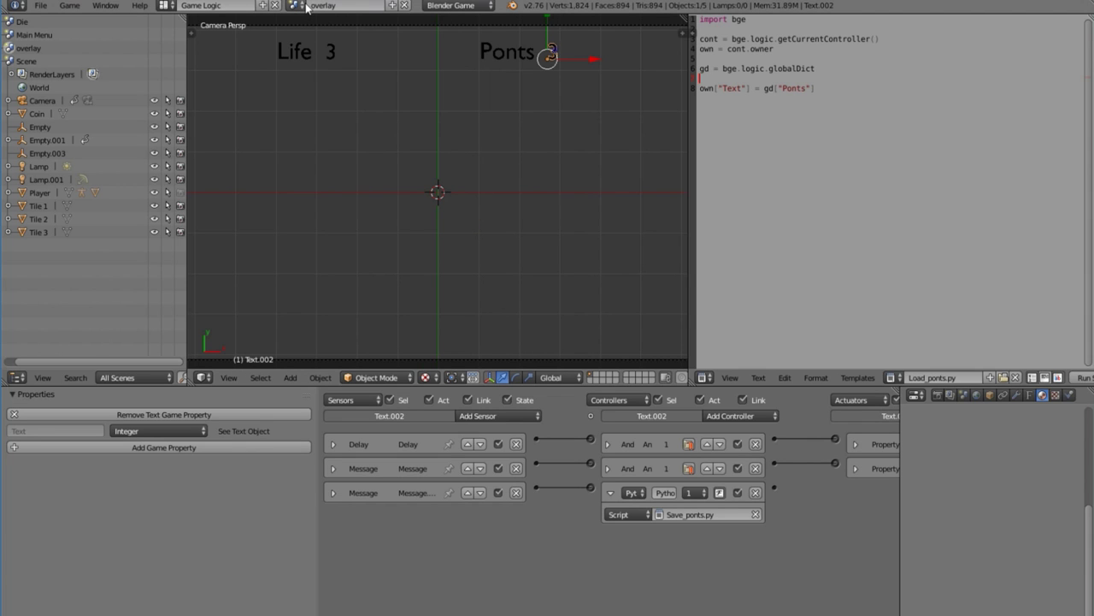
left_click(516, 492)
left_click_drag(534, 438, 590, 486)
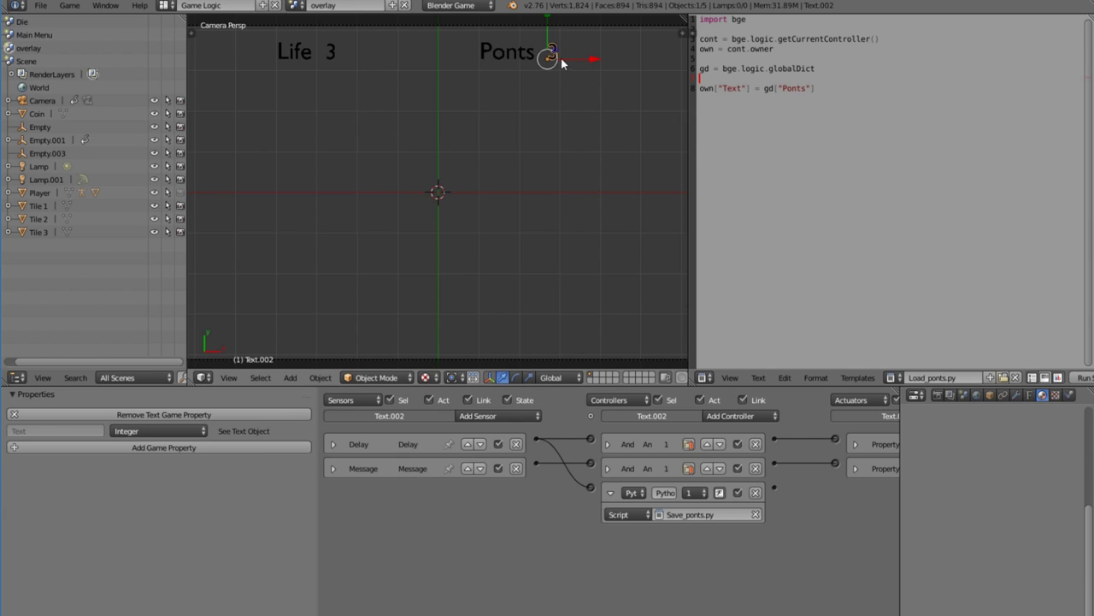
left_click(334, 444)
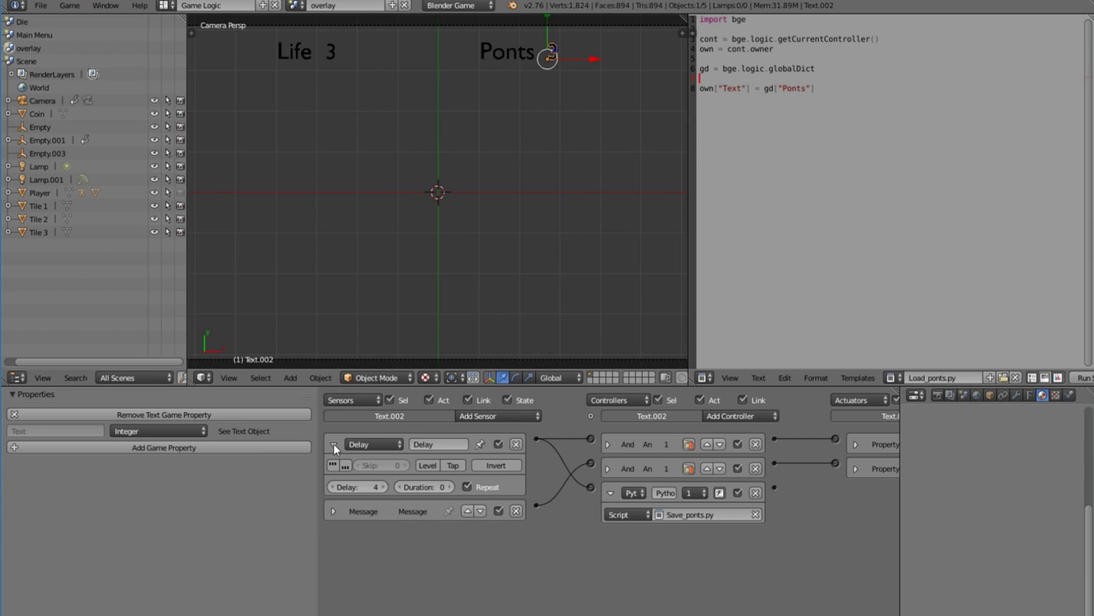
left_click(334, 444)
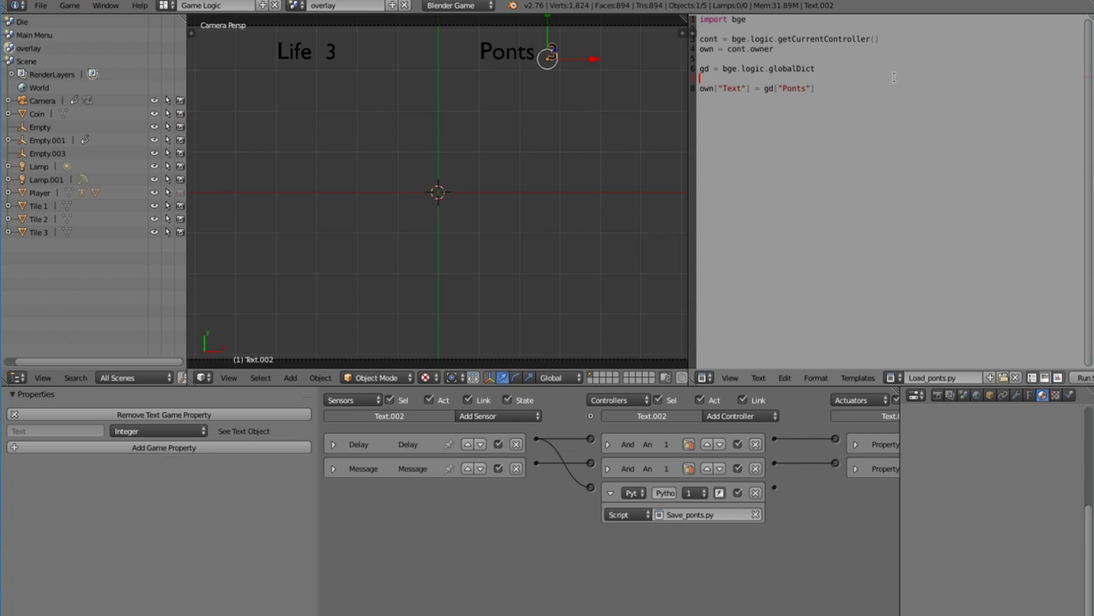
- Review the whole Load_ponts.py script and the points text's remaining Message sensor and second Property actuator
key("ctrl+a")
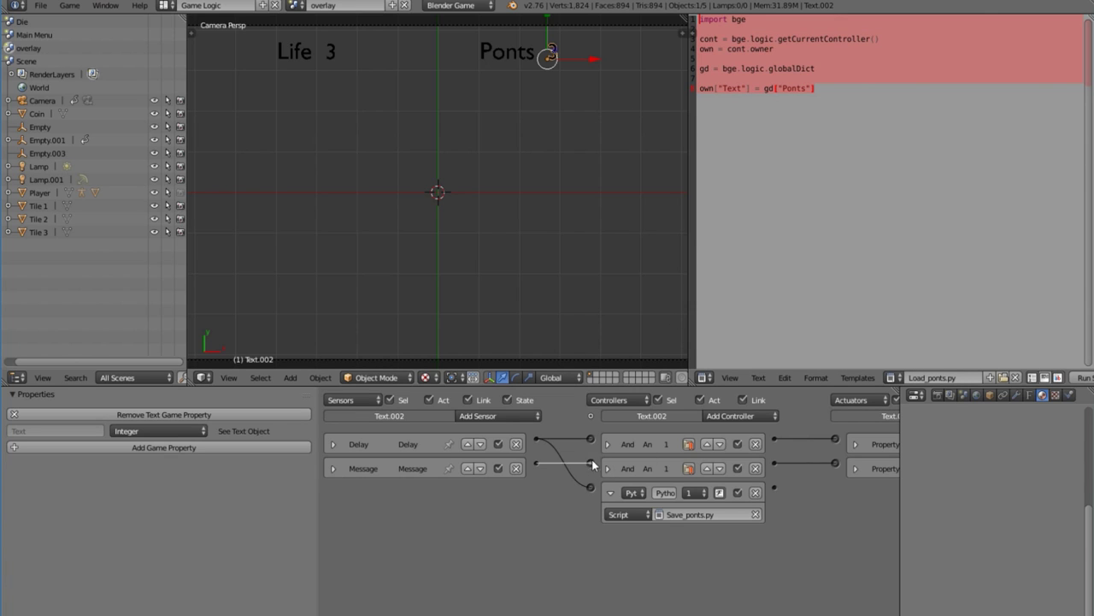
left_click(610, 494)
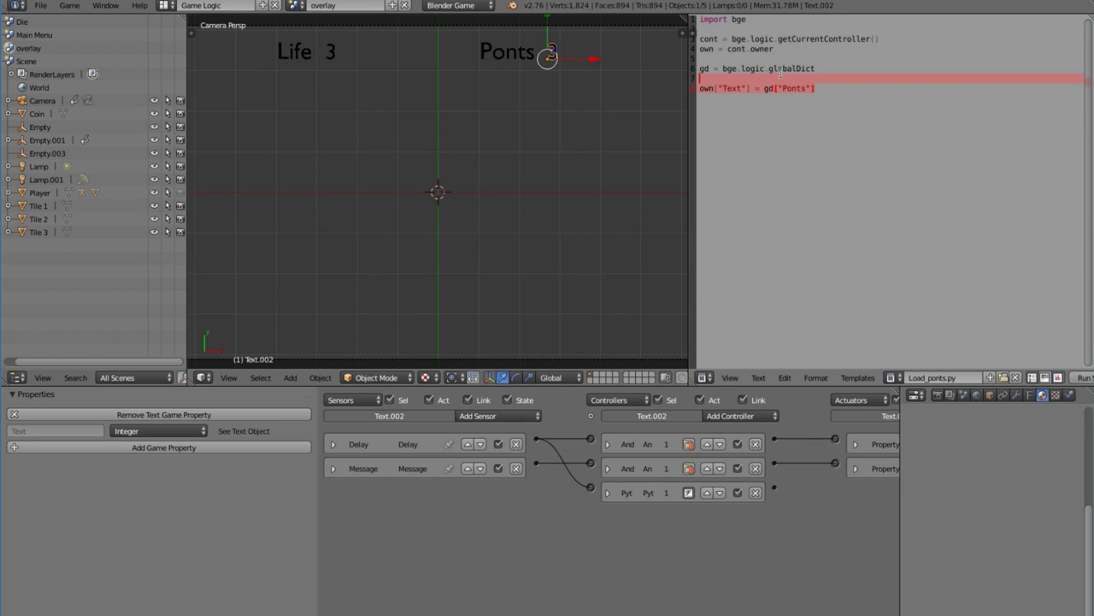
left_click(720, 60)
left_click_drag(814, 92, 664, 8)
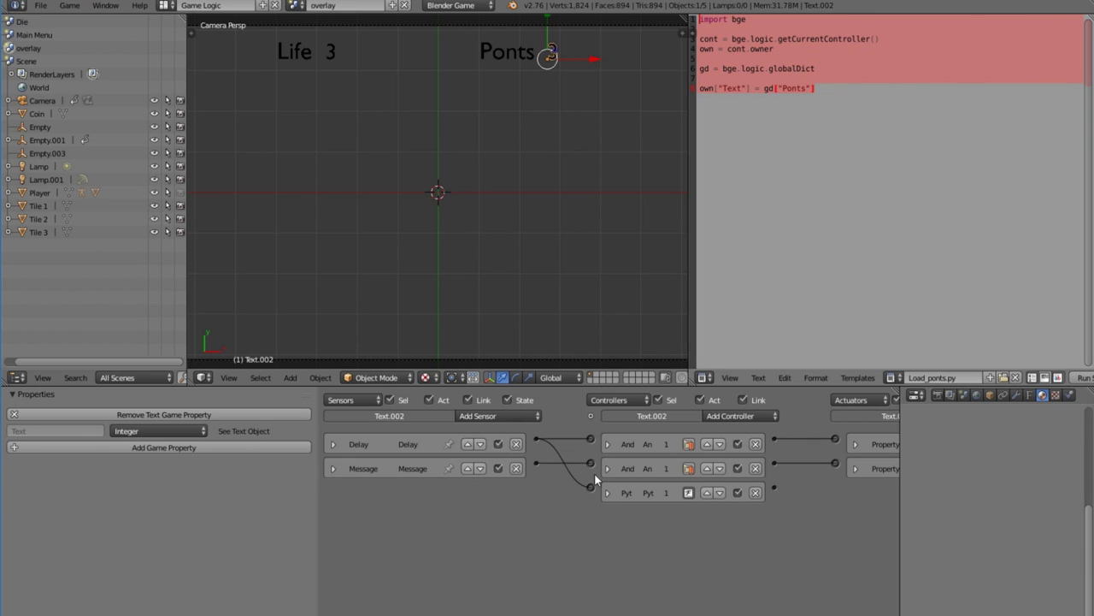
left_click(333, 468)
left_click(334, 468)
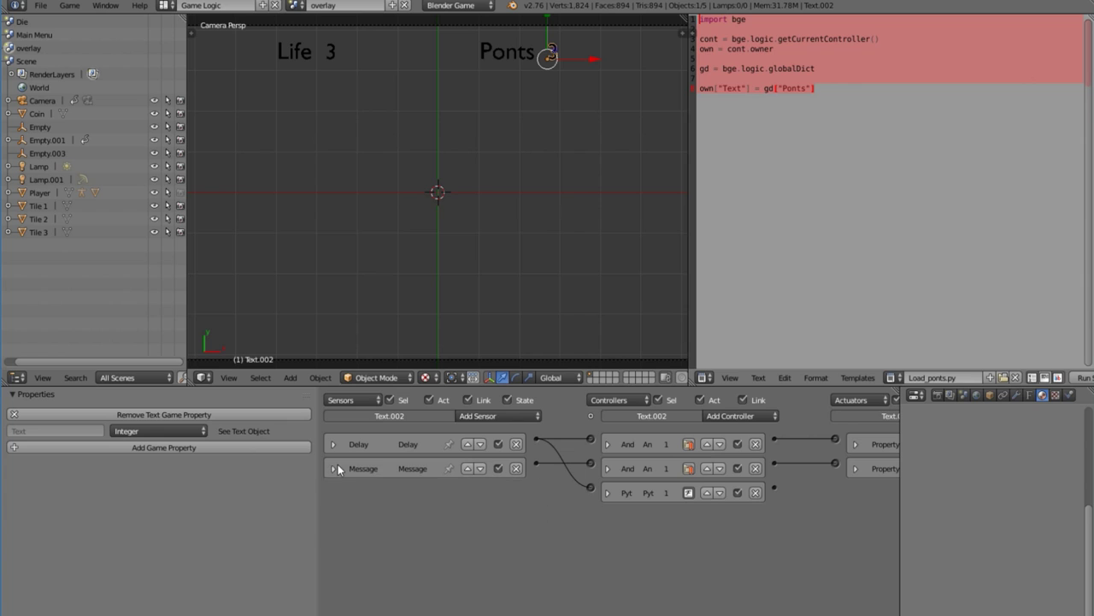
middle_click_drag(743, 466, 650, 474)
left_click(749, 469)
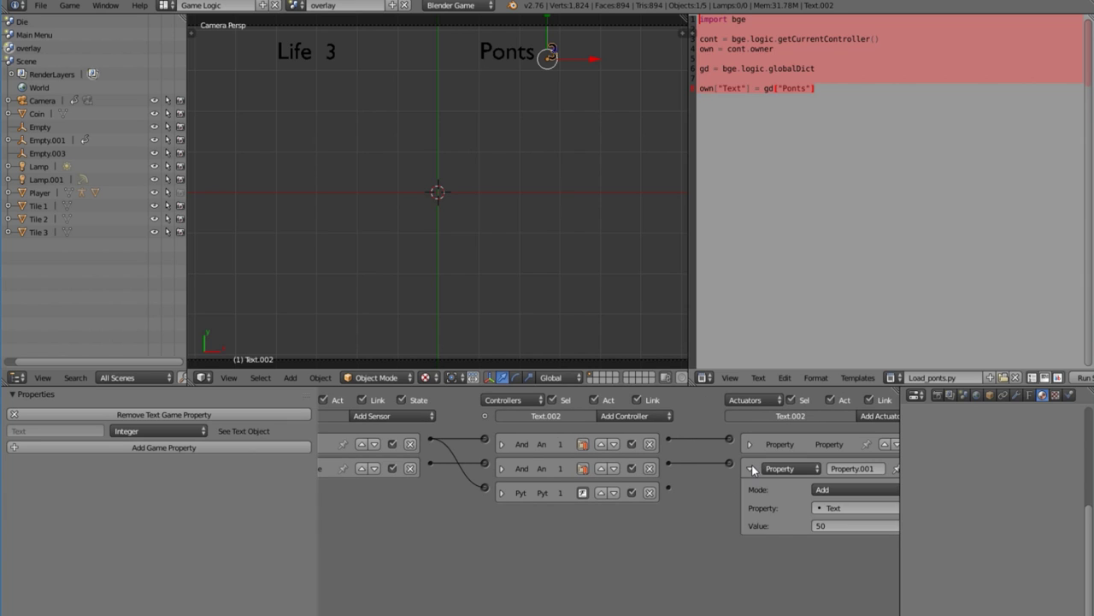
left_click(750, 469)
- Restore the overlay's camera view and also link the points text's remaining Message sensor to the Save_ponts.py controller
middle_click_drag(445, 282, 466, 299)
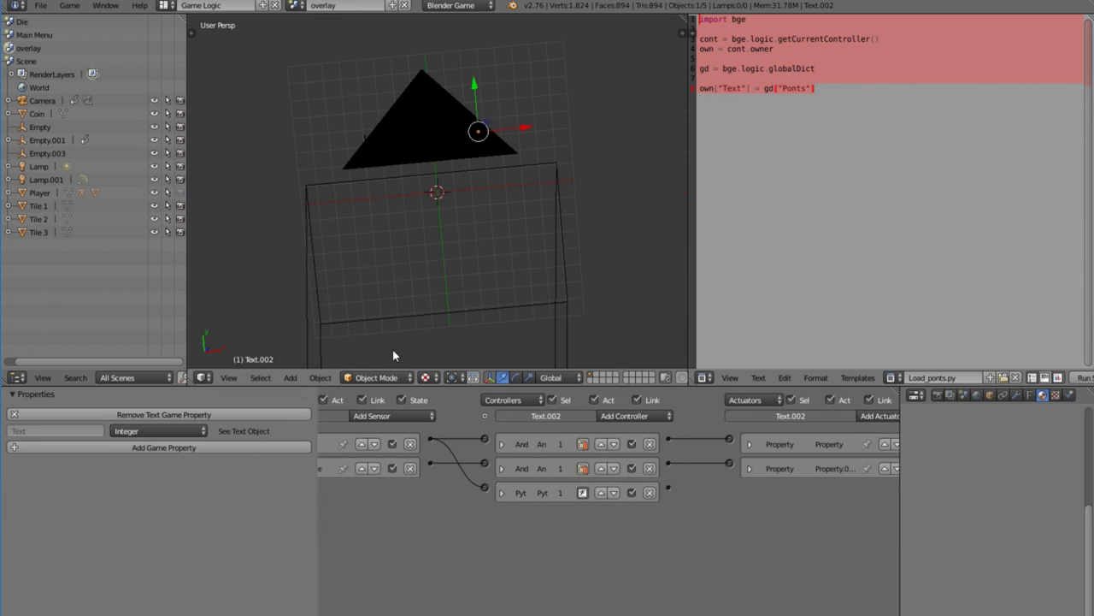
left_click(229, 377)
left_click(249, 330)
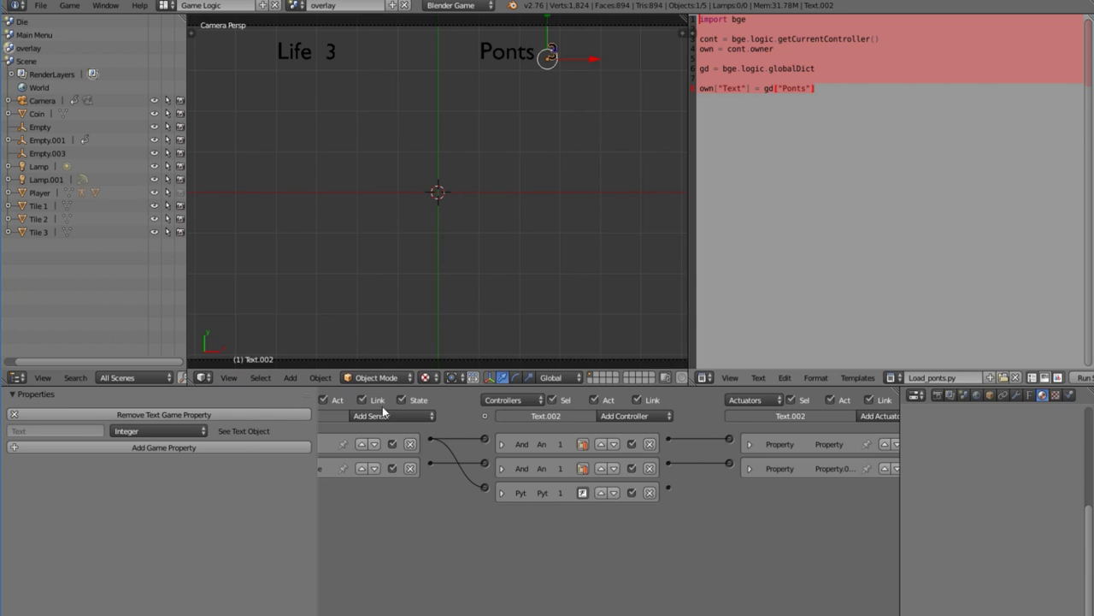
left_click_drag(481, 492, 484, 488)
middle_click_drag(507, 485, 613, 485)
scroll(501, 451, "down", 2)
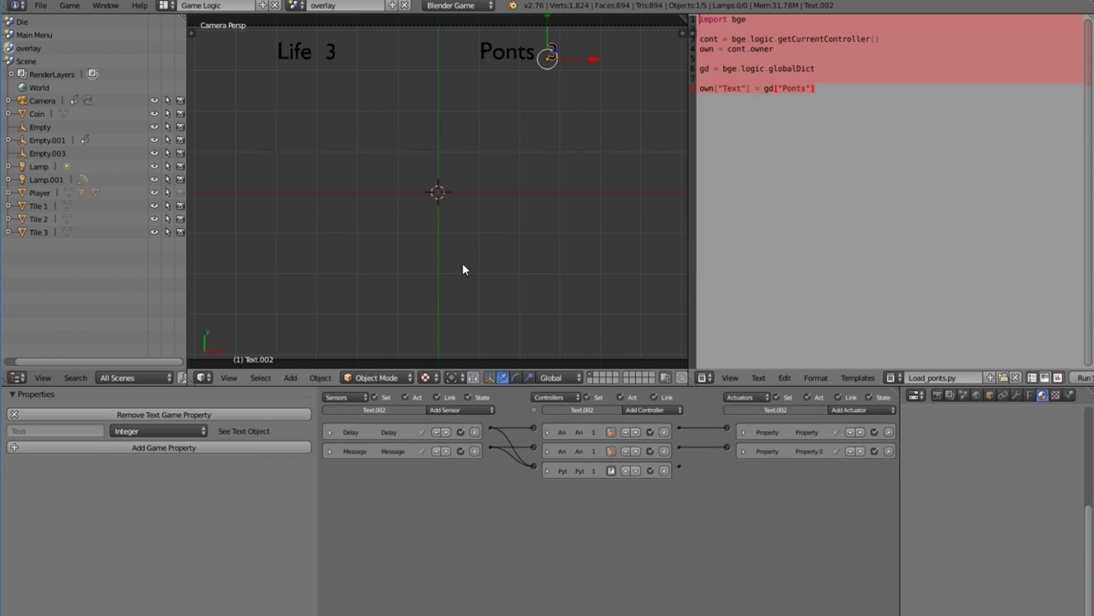
- Play-test the overlay scene's life and points counters, then clear the selection in the Load_ponts.py script
key("p")
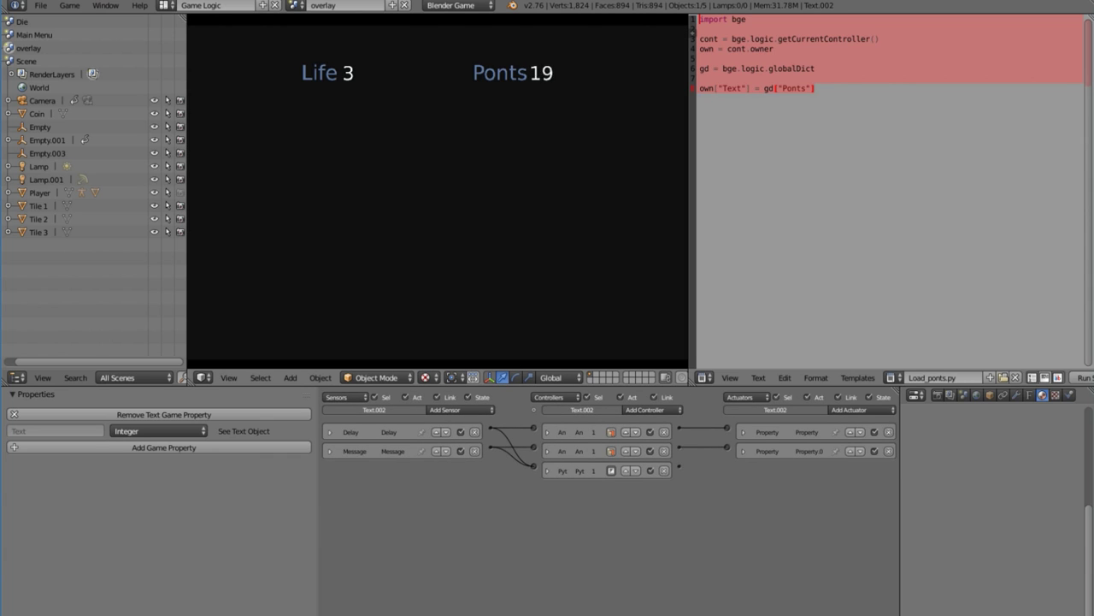
key("Escape")
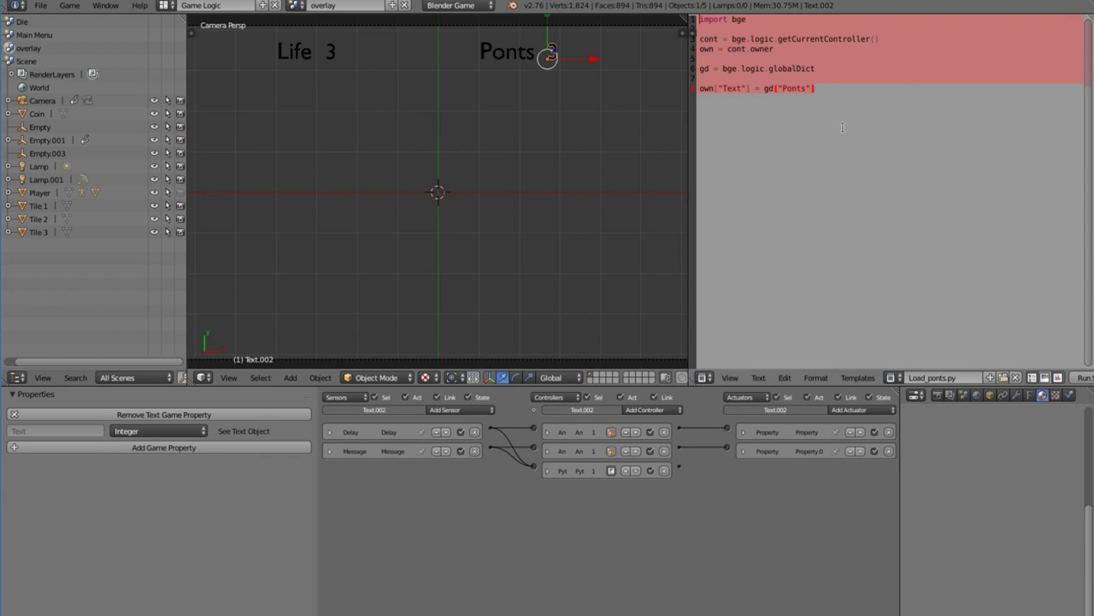
left_click(851, 128)
- Play-test the game from the Main Menu scene through Start until the Die scene shows the points
left_click(295, 5)
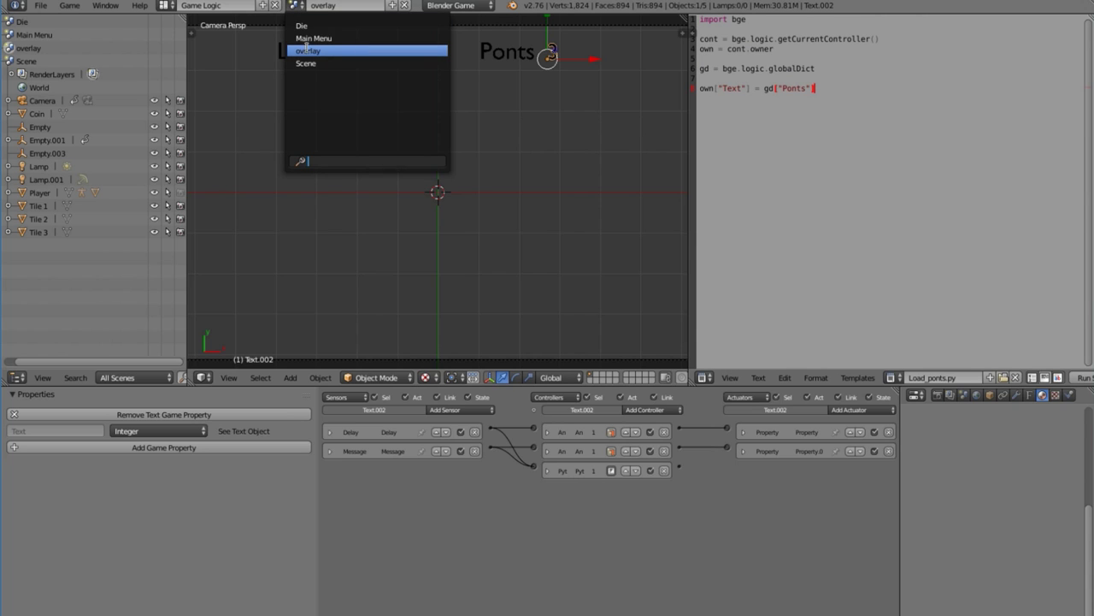
left_click(333, 37)
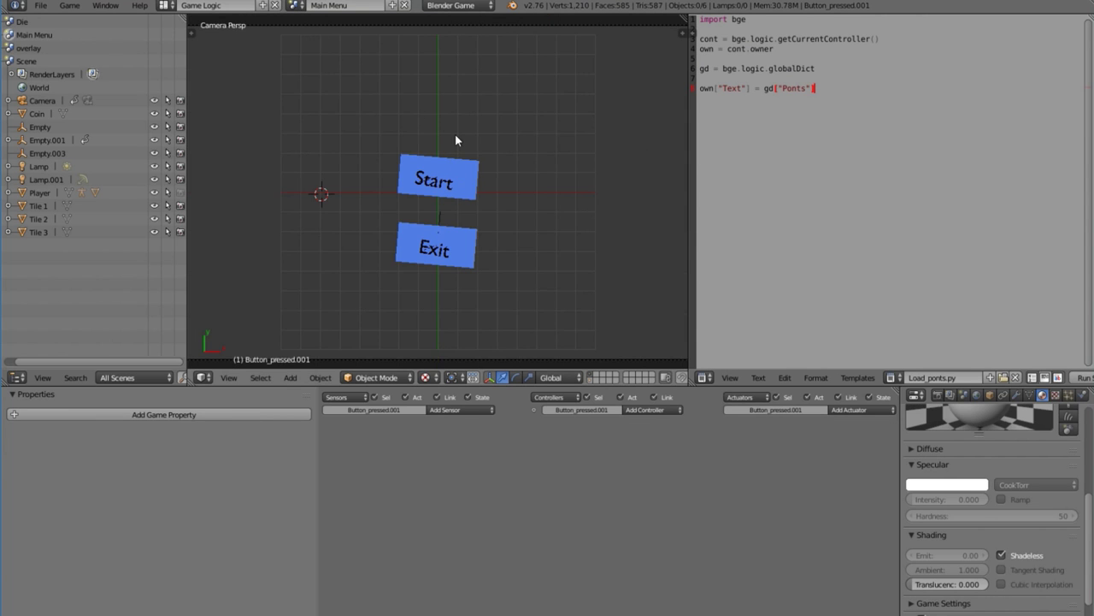
key("p")
left_click(413, 176)
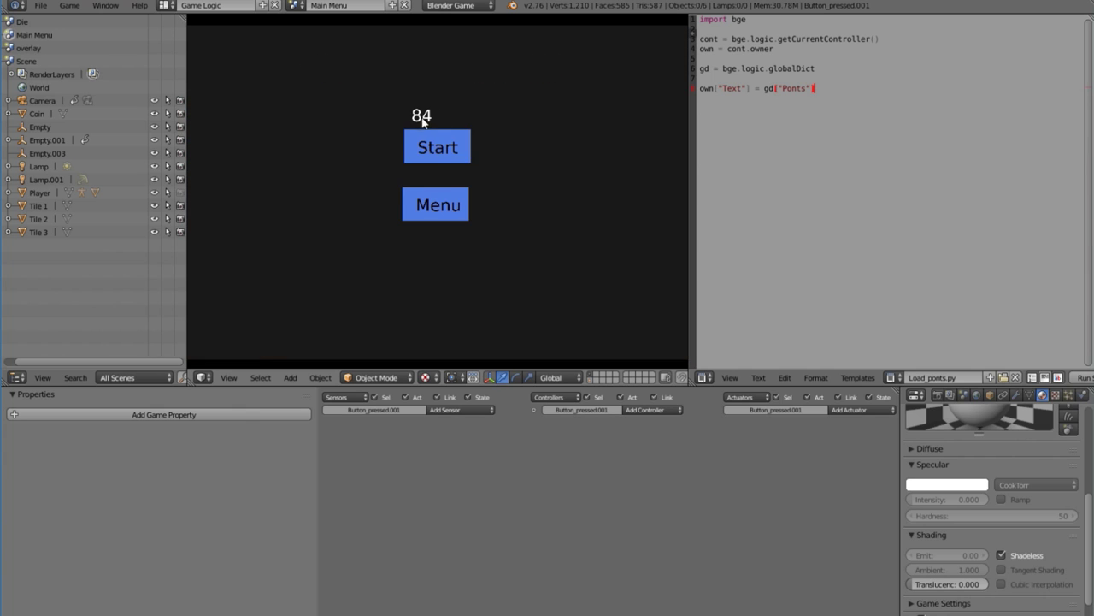
key("Escape")
- In the Die scene, move the points number about 0.64 units along the positive X axis
left_click(296, 5)
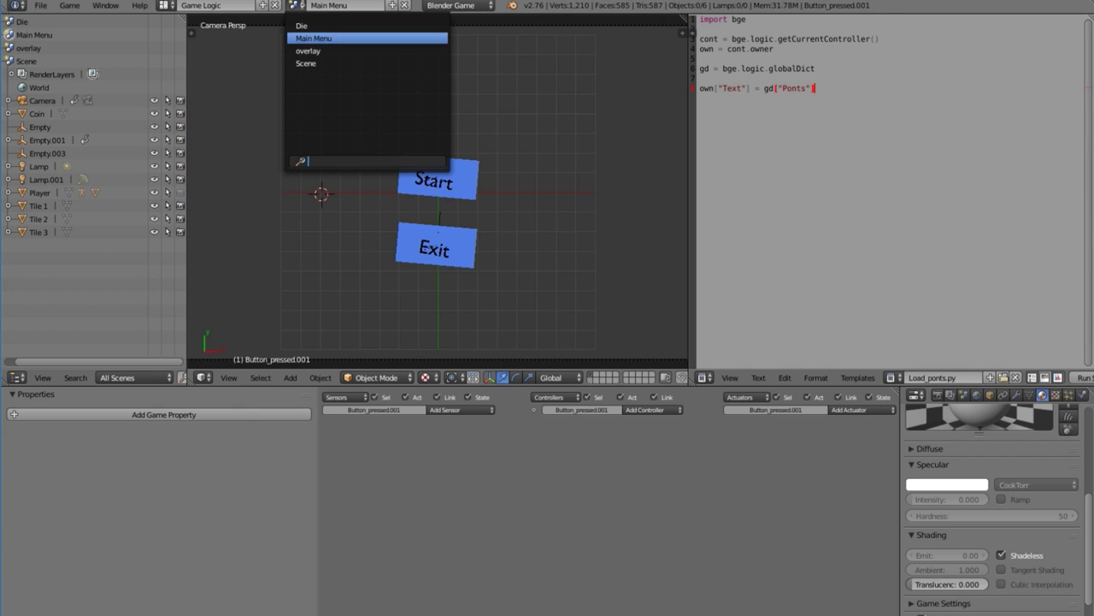
left_click(318, 25)
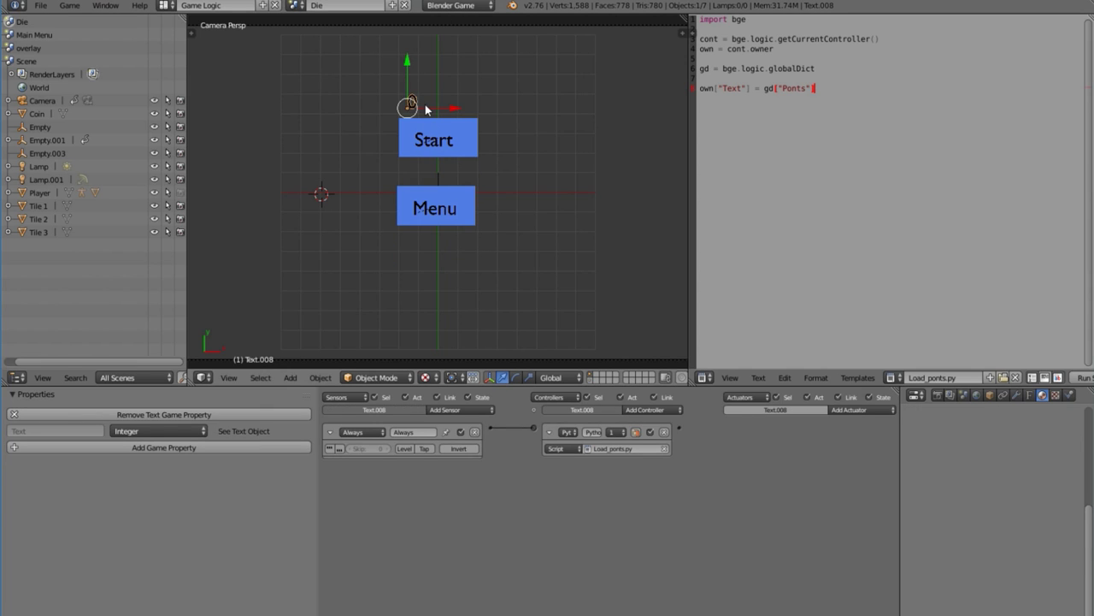
key("g")
key("x")
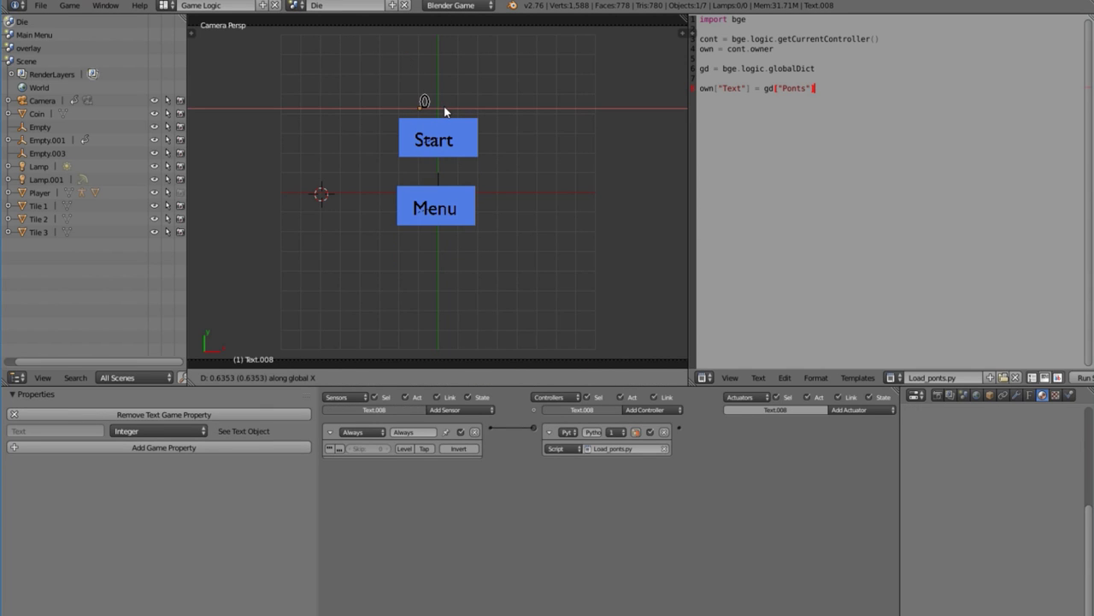
left_click(445, 109)
- Duplicate the points number along X to its left and change the copy's text to "Ponts"
key("shift+d")
key("x")
left_click(404, 111)
key("Tab")
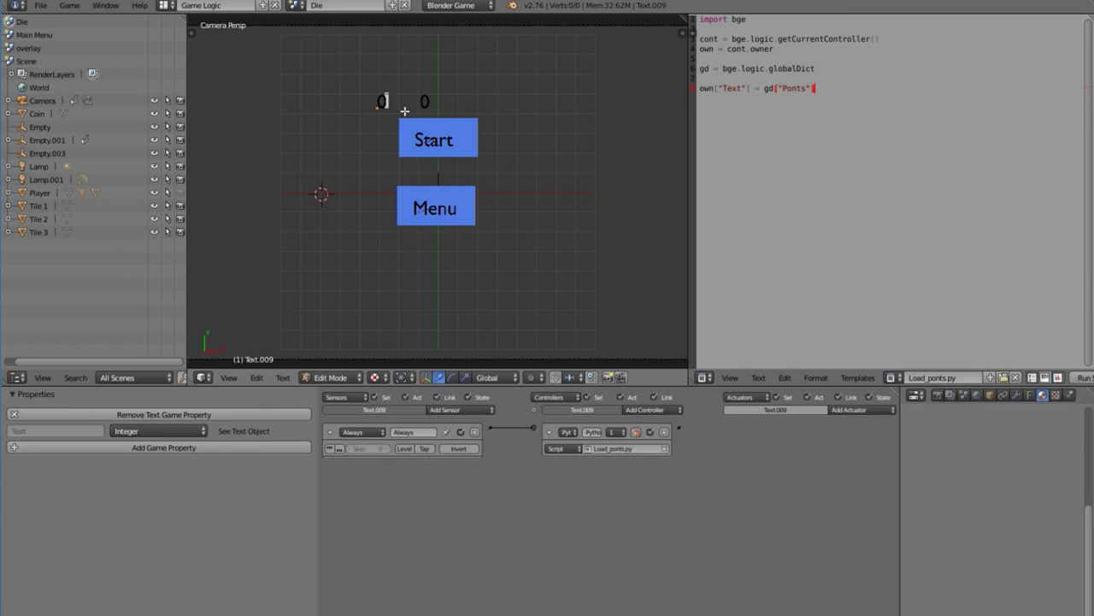
key("BackSpace")
type("Ponts")
- Change the Ponts label's Text game property type to String and leave text editing
left_click(129, 431)
left_click(137, 415)
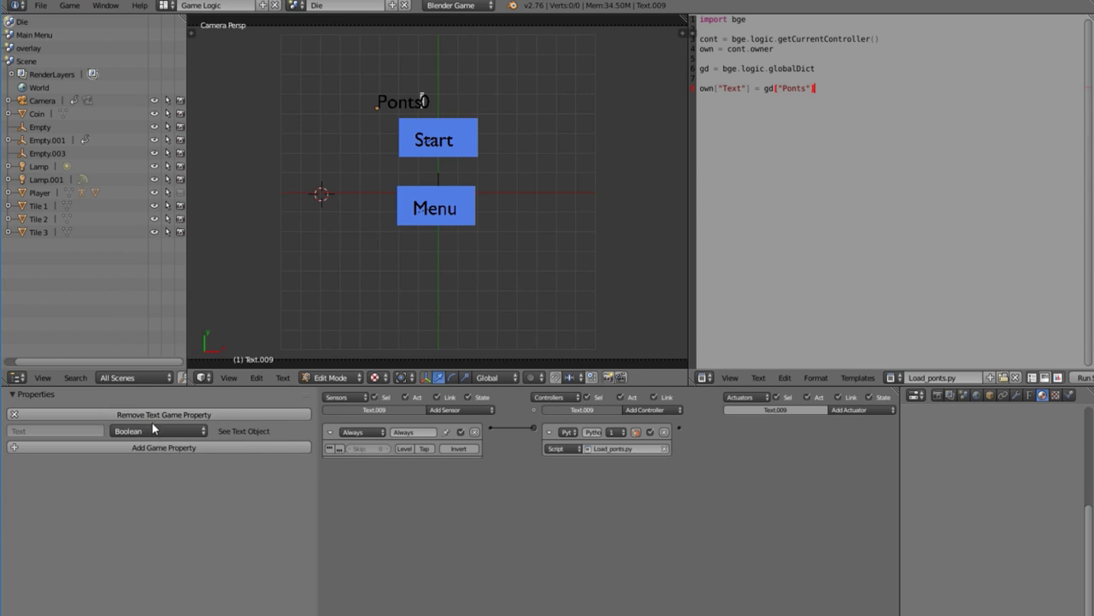
left_click(145, 431)
left_click(157, 380)
key("Tab")
- Try the Ponts label about 0.33 units further left along X, beside the number, and play-test the Die scene
key("g")
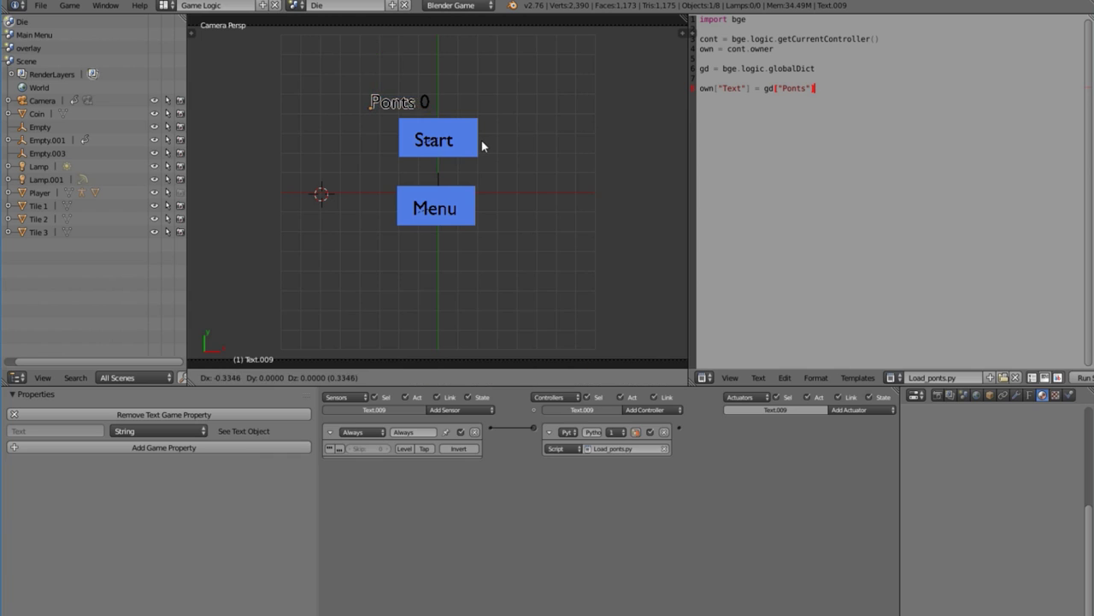
key("x")
left_click(471, 147)
key("p")
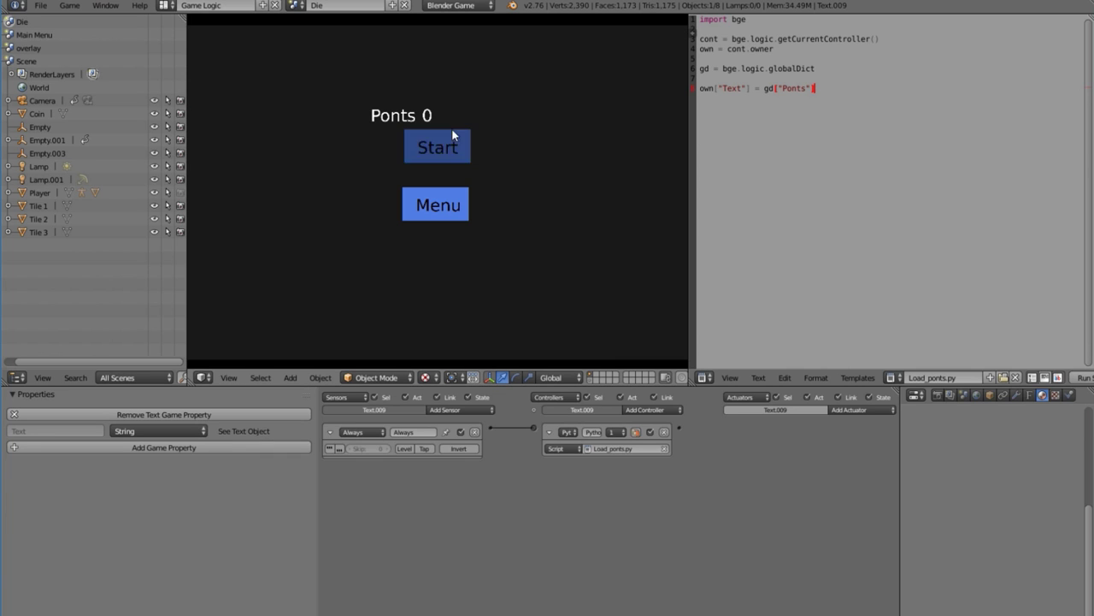
key("Escape")
- Place the Ponts label above the points number and play-test the Die scene
key("g")
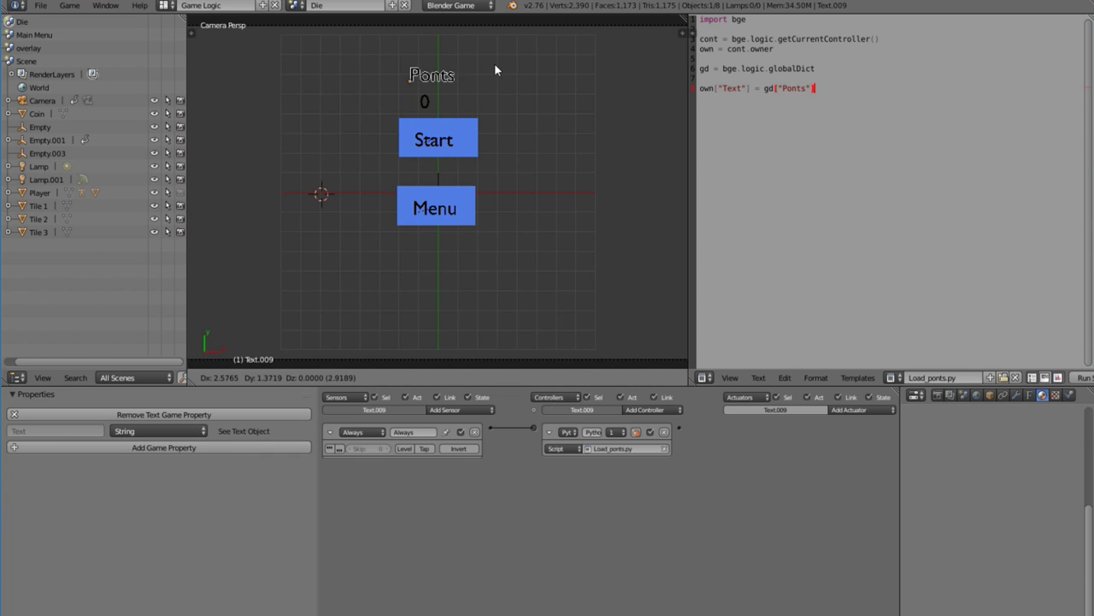
left_click(494, 63)
key("p")
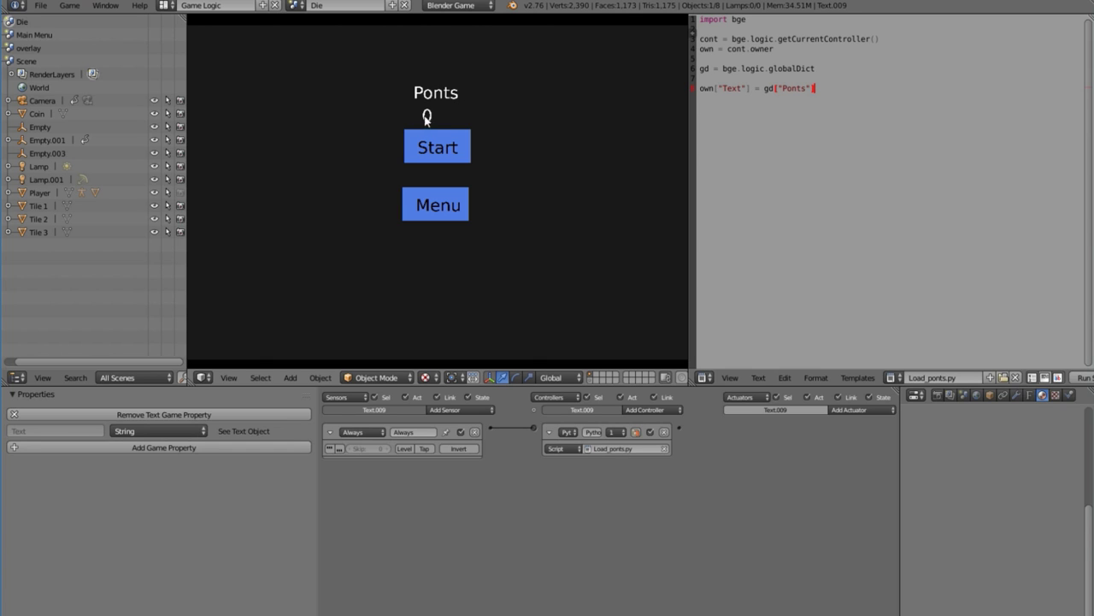
key("Escape")
- Play-test the game from the main Scene and save the file
scroll(437, 221, "down", 2)
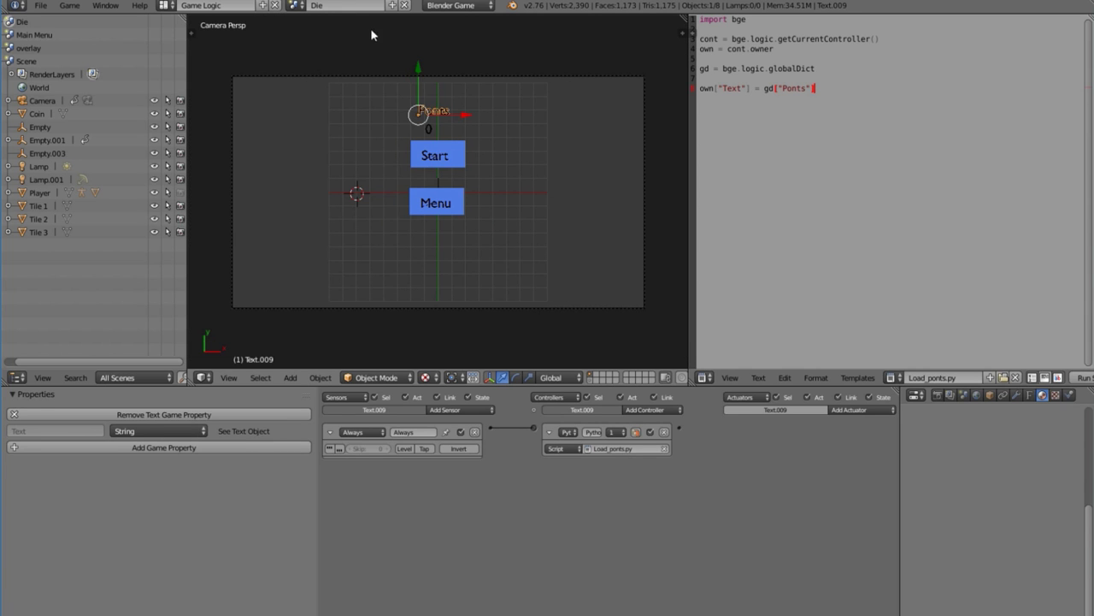
left_click(296, 5)
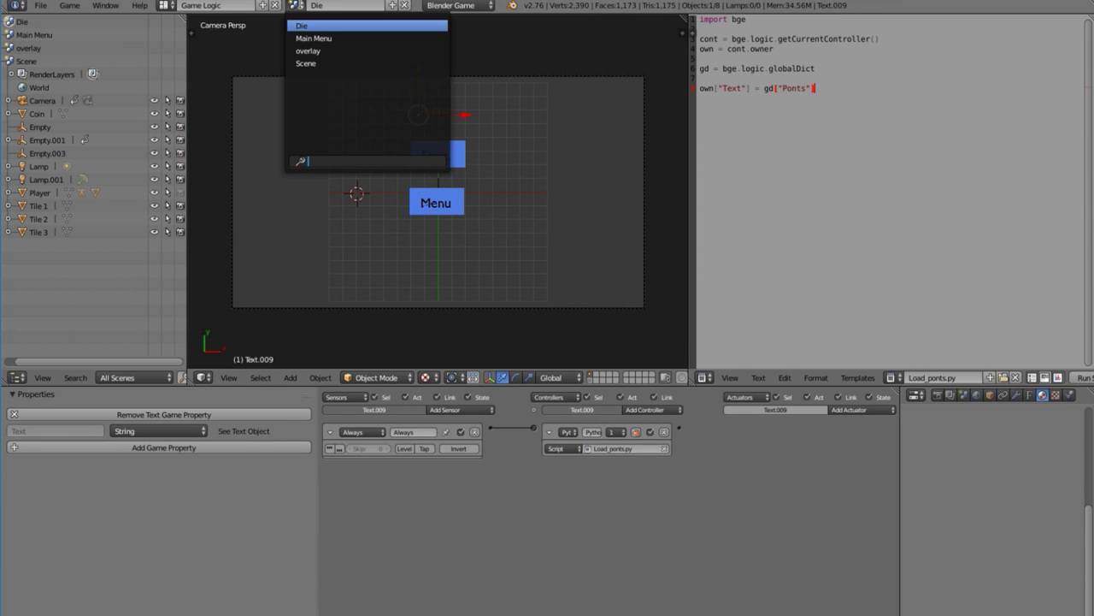
left_click(342, 63)
key("p")
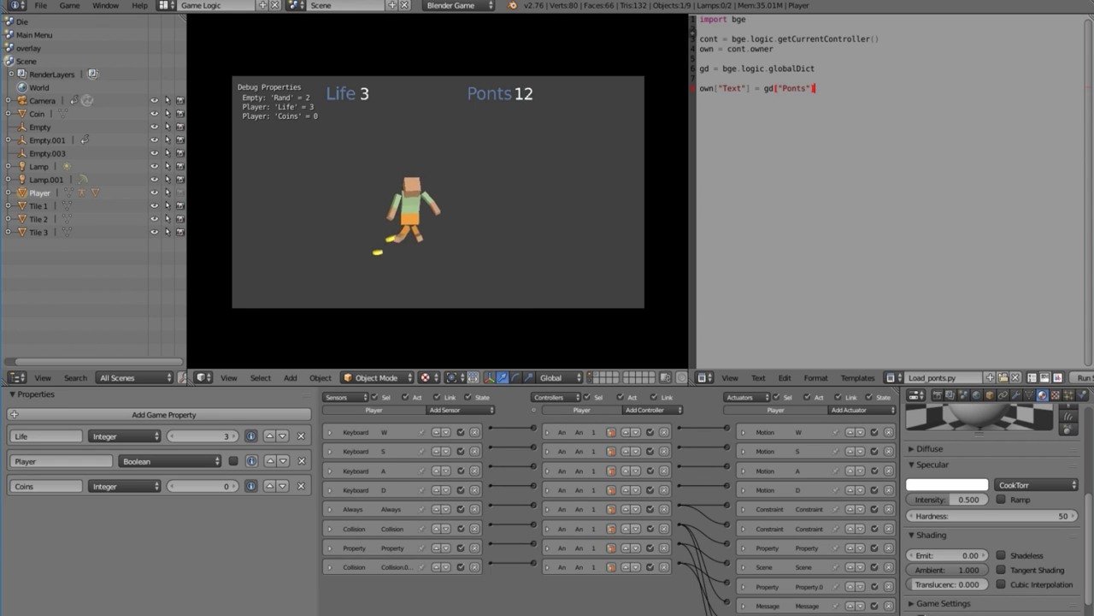
key("Escape")
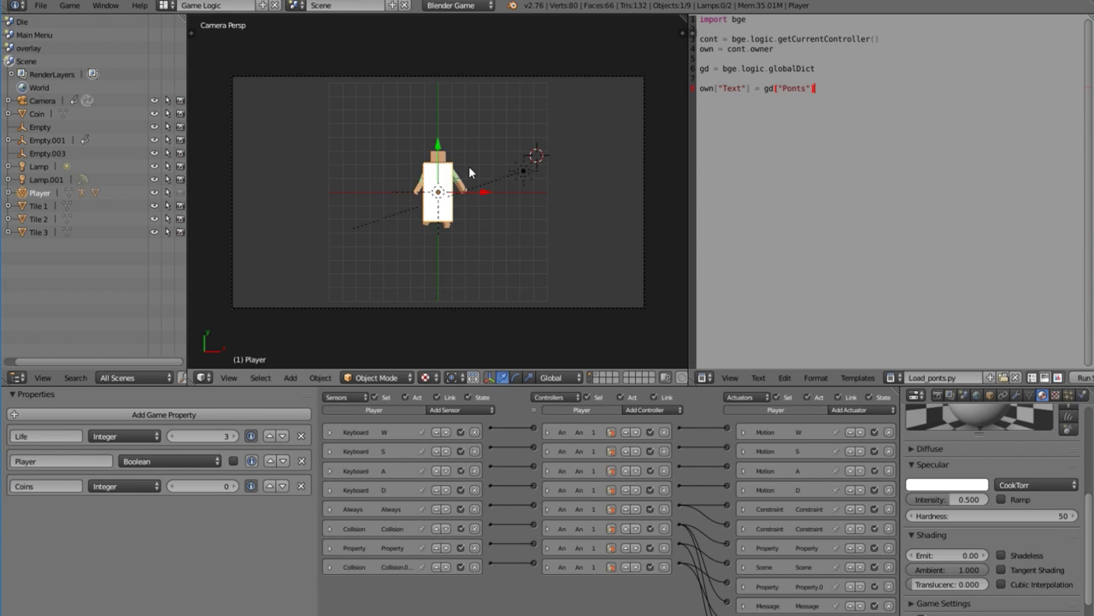
key("ctrl+s")
- Add a Sound actuator to the Player object and link it to the controller of its second Collision sensor
left_click(470, 174)
scroll(473, 177, "up", 2)
right_click(481, 182)
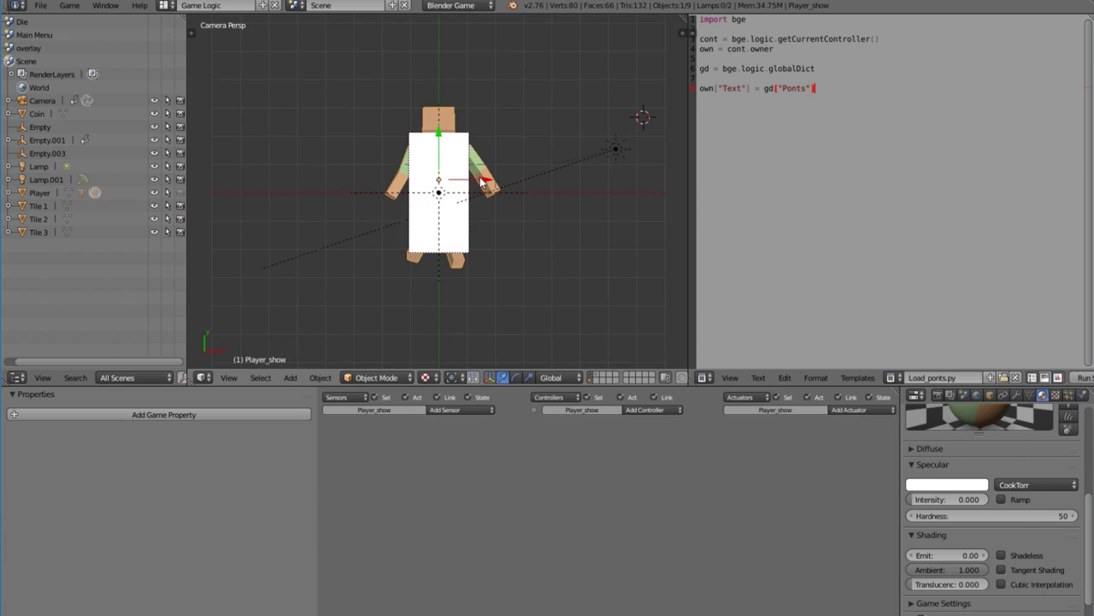
scroll(590, 333, "down", 1)
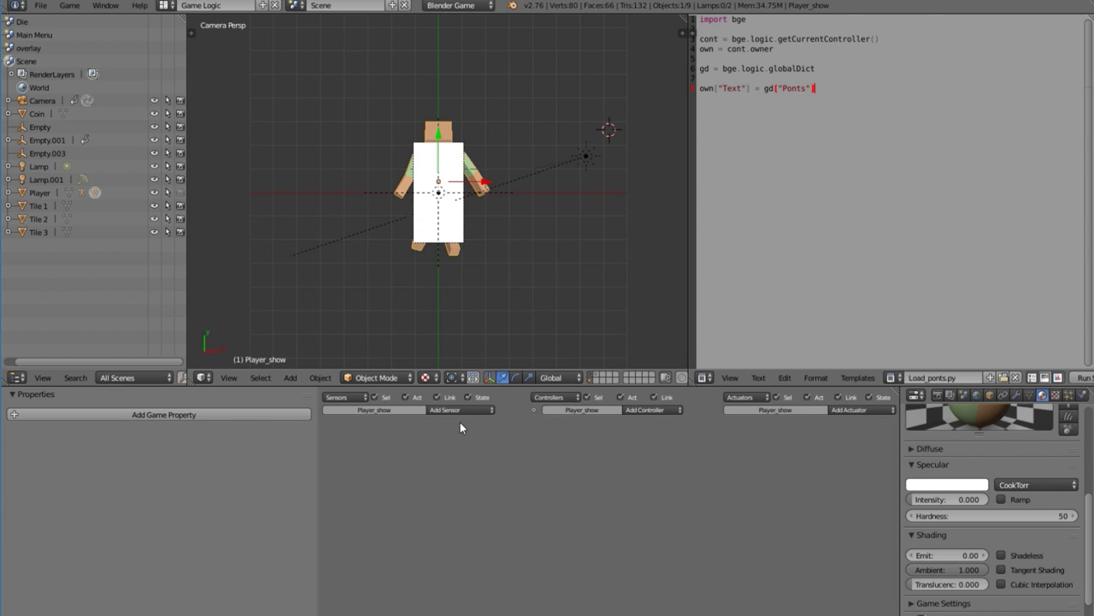
right_click(458, 218)
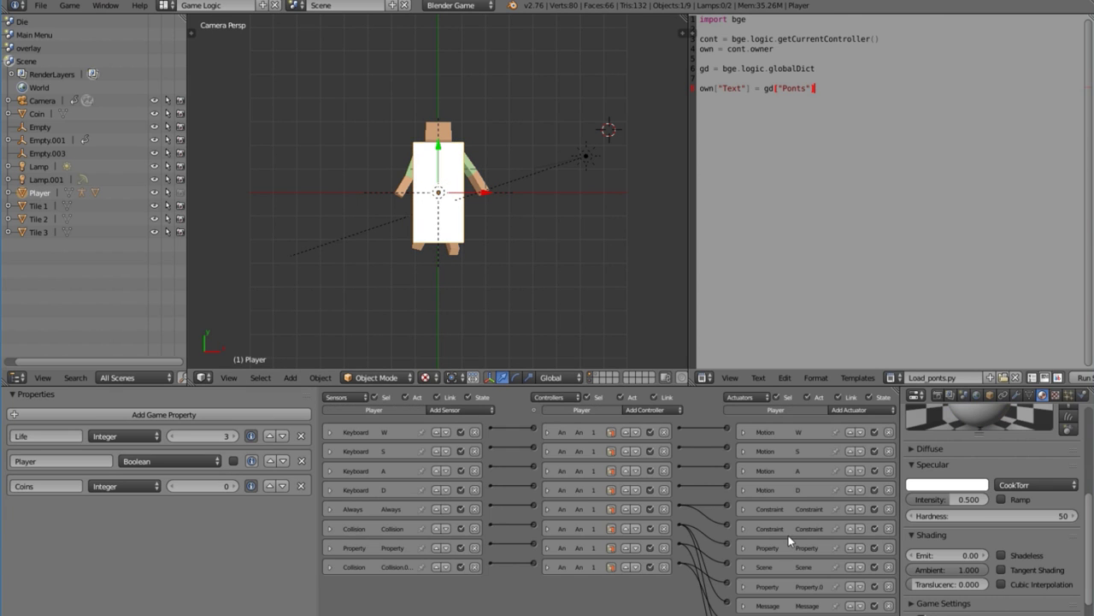
scroll(760, 454, "down", 1)
scroll(742, 562, "up", 5)
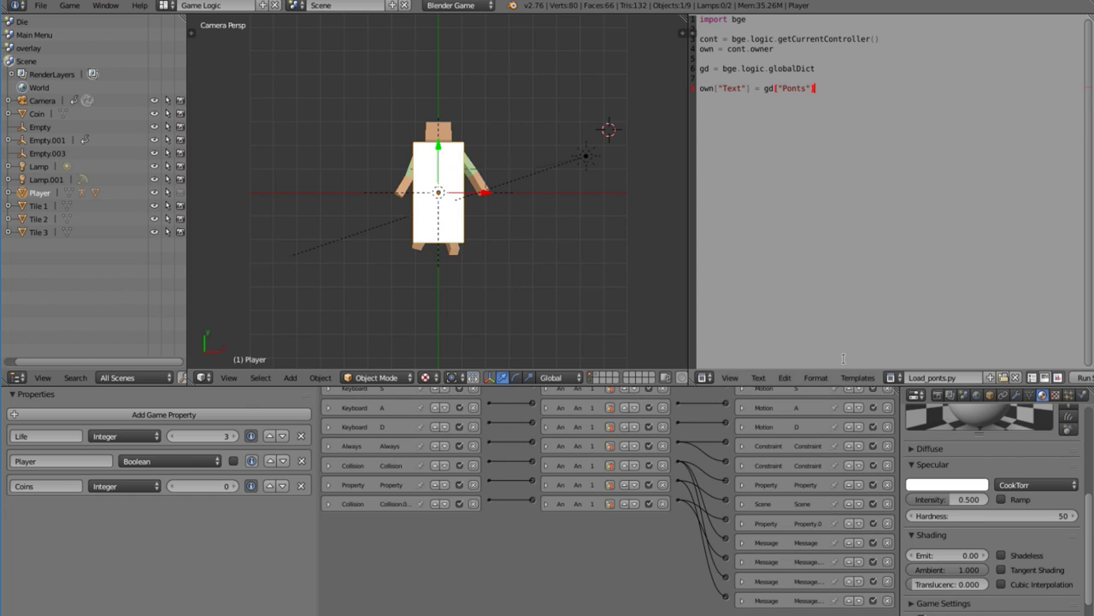
left_click(851, 400)
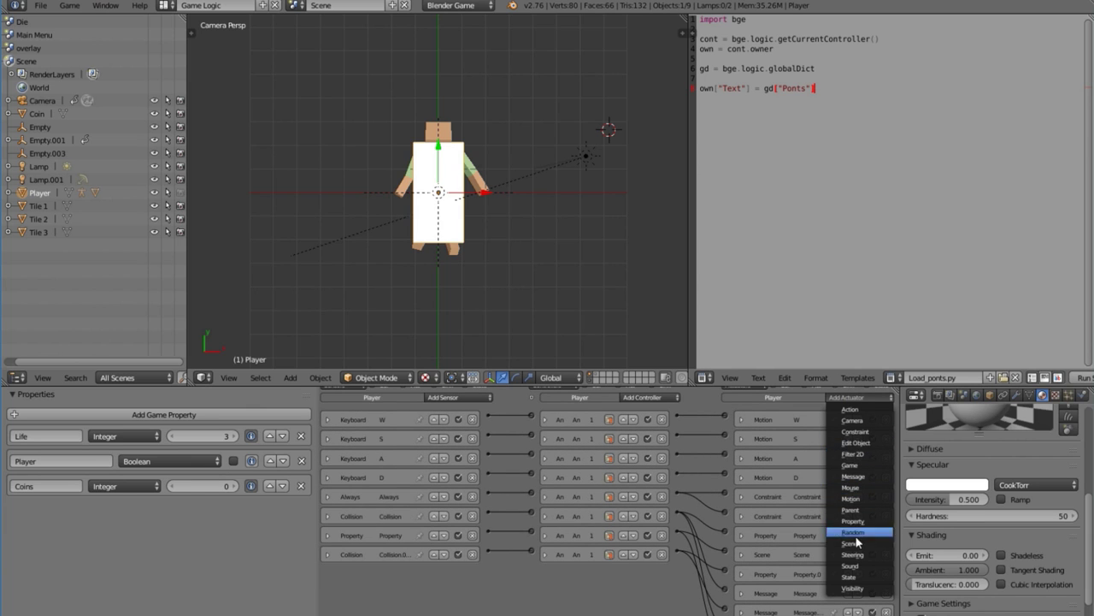
left_click(851, 565)
scroll(795, 417, "down", 3)
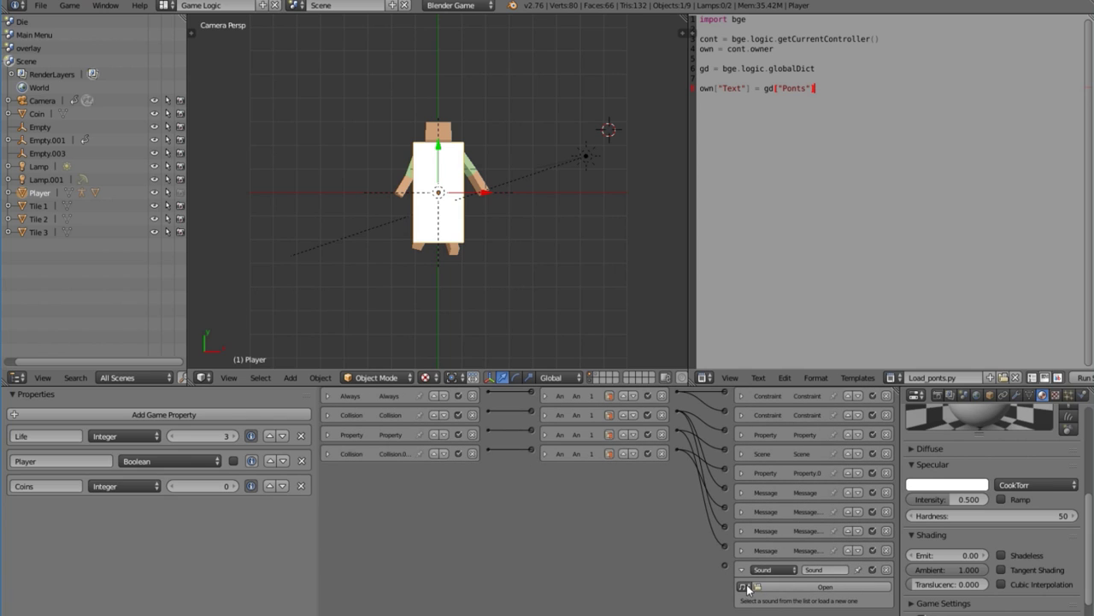
left_click_drag(680, 456, 729, 566)
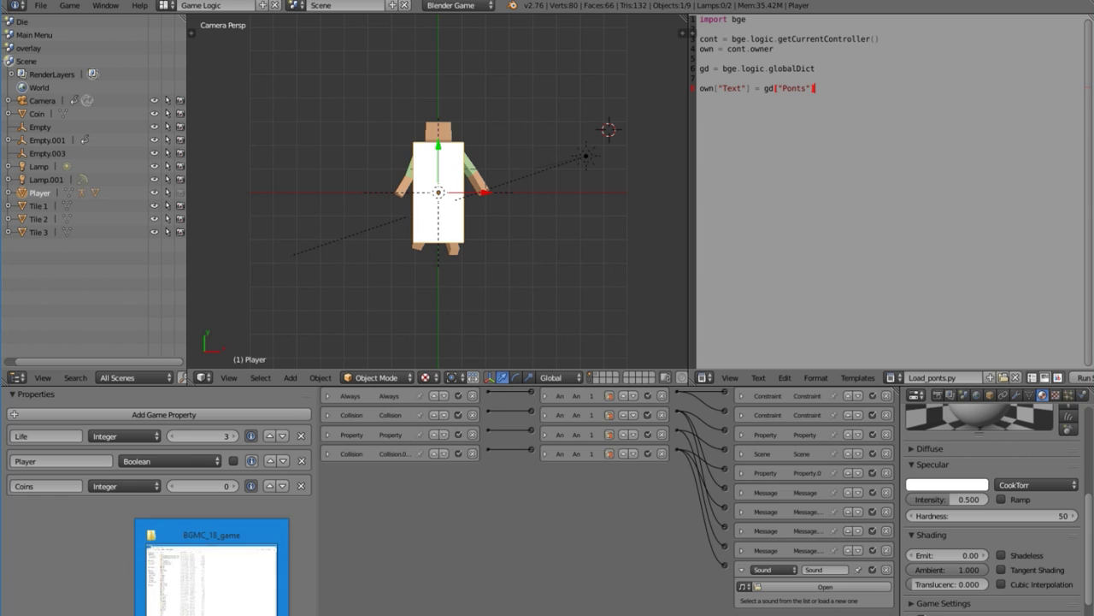
- Copy the path of the BGMC_18_game folder in File Explorer and switch back to the Blender game project
left_click(212, 615)
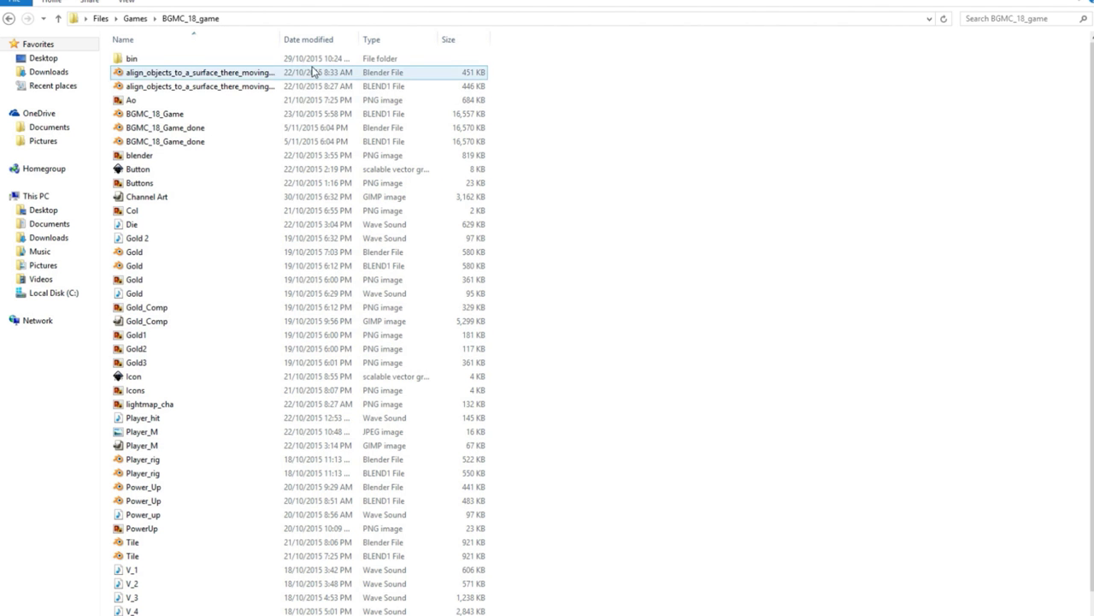
left_click(325, 21)
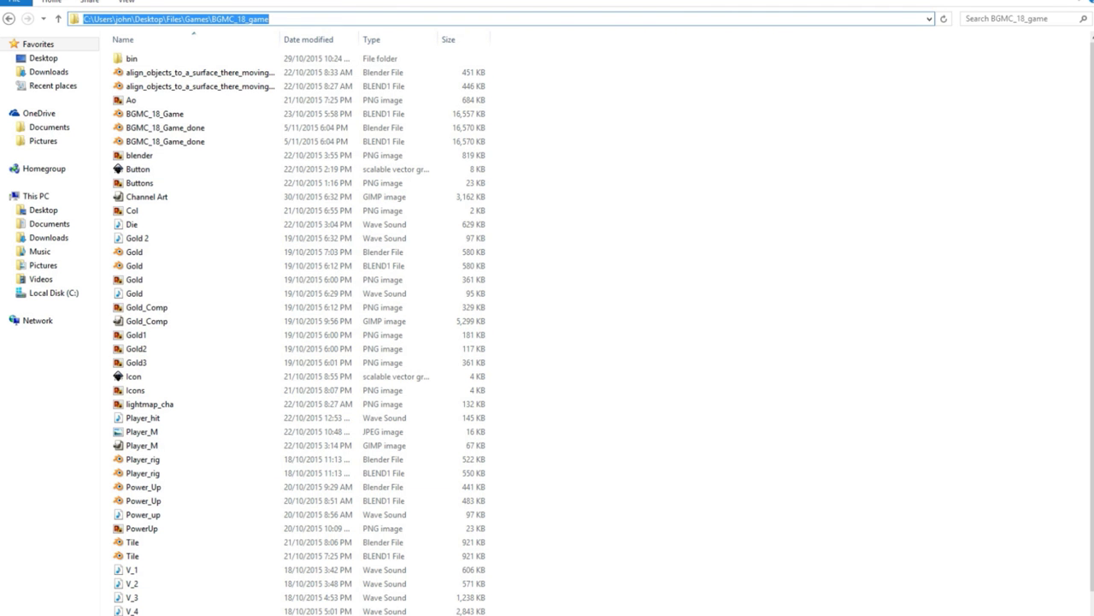
mouse_move(211, 615)
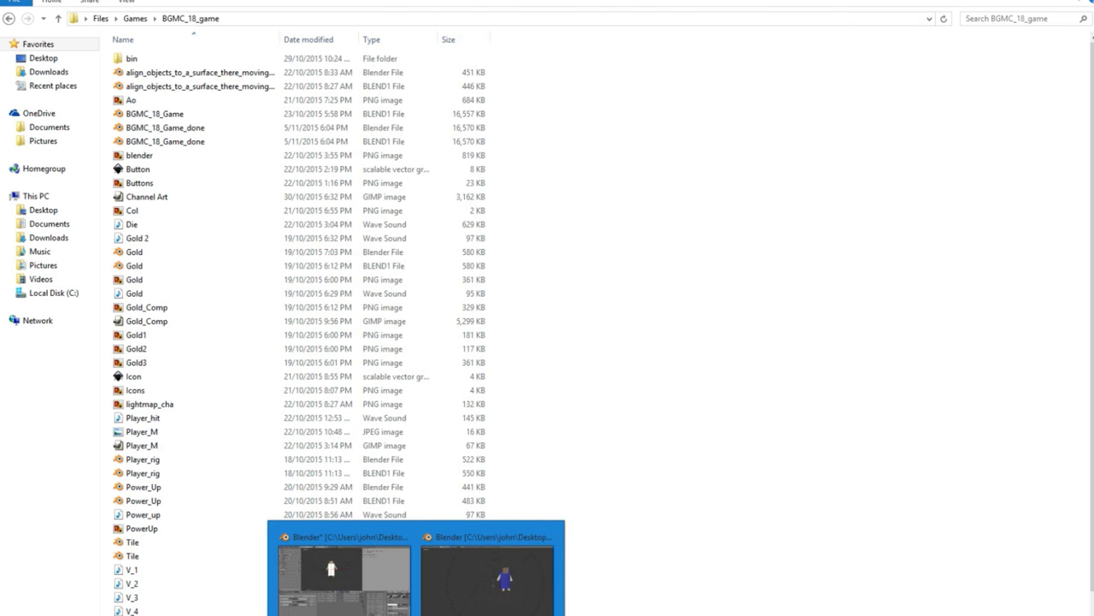
left_click(342, 571)
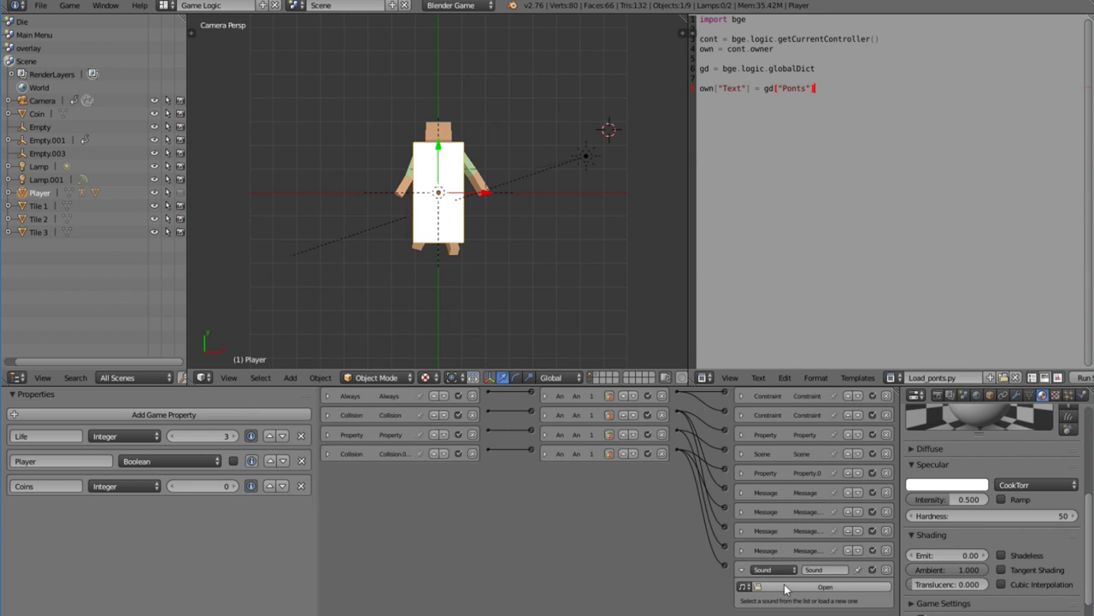
- Load Player_hit.wav from the BGMC_18_game folder into the Player's Sound actuator
left_click(825, 586)
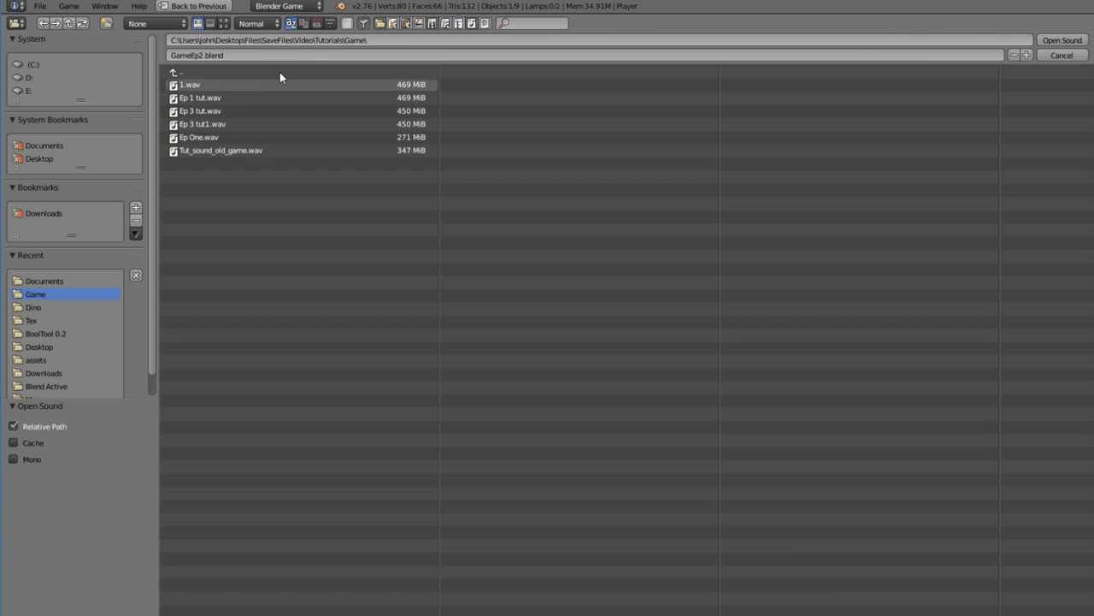
left_click(385, 40)
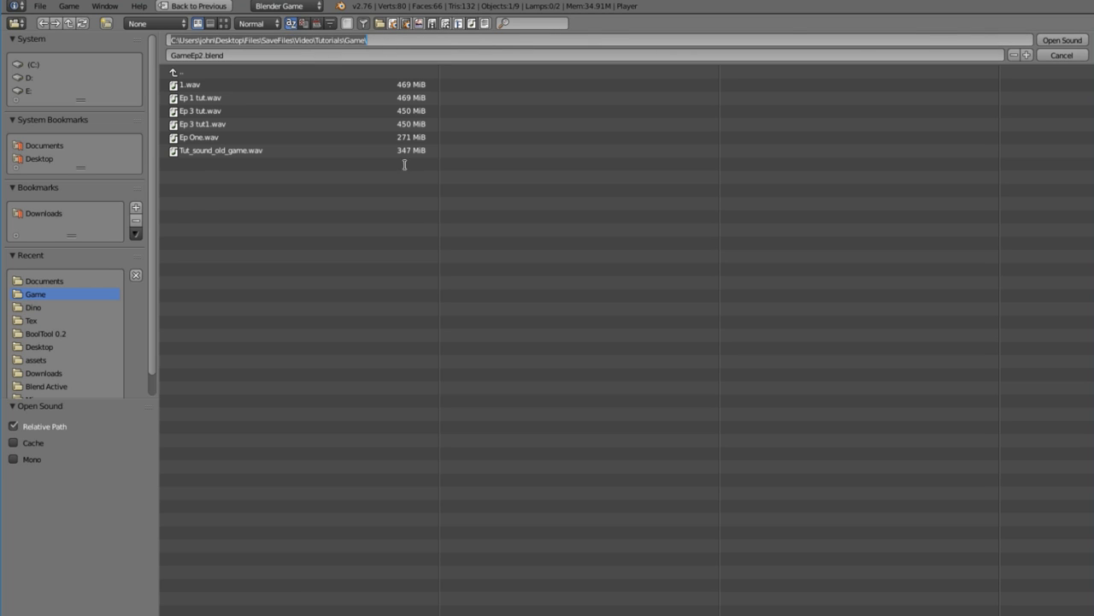
type("C:\\Users\\john\\Desktop\\Files\\Games\\BGMC_18_game\\")
key("Return")
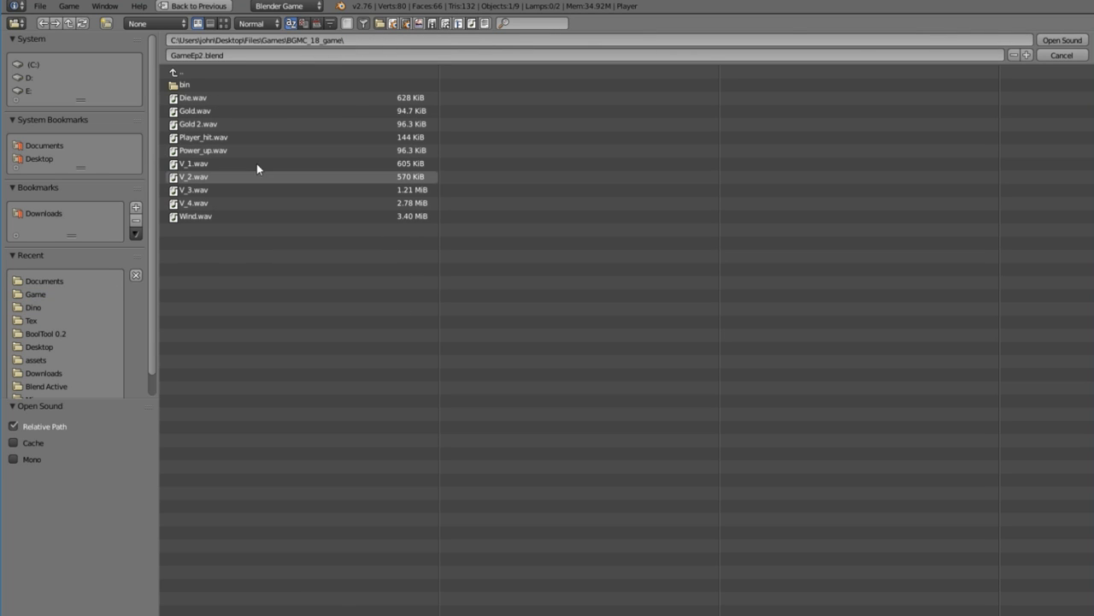
left_click(271, 137)
left_click(1060, 41)
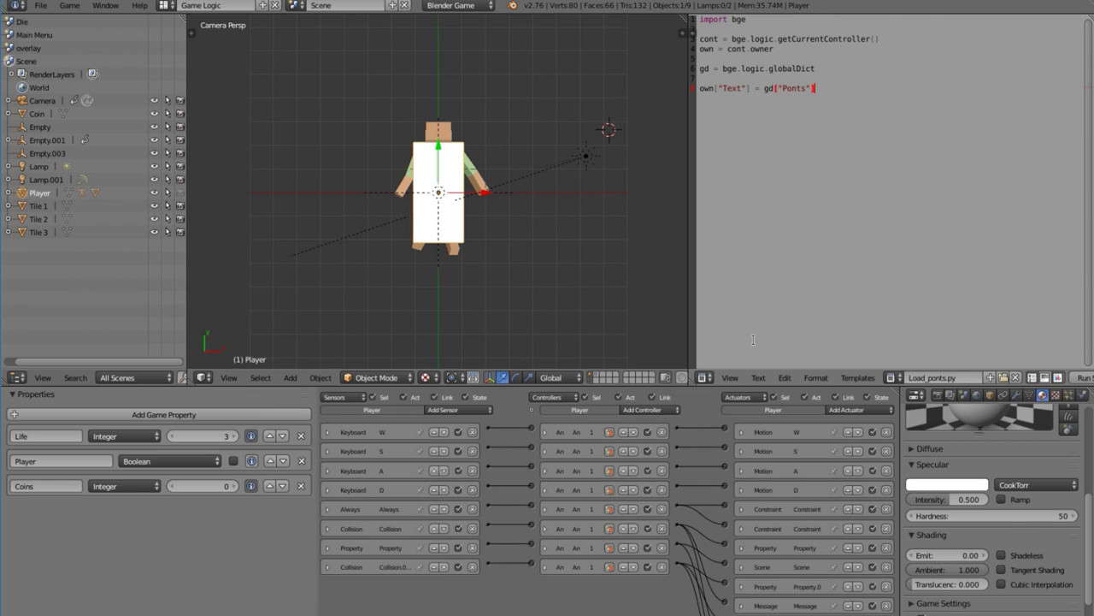
- Remove the link between the second Collision sensor's controller and the Player's Sound actuator
scroll(710, 599, "down", 5)
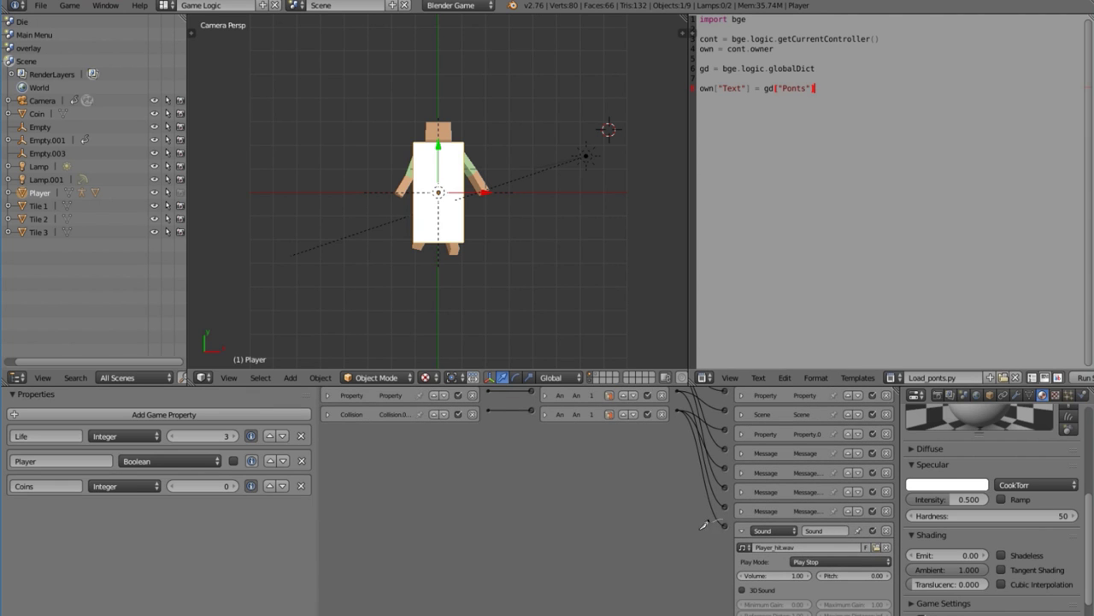
scroll(665, 531, "up", 4)
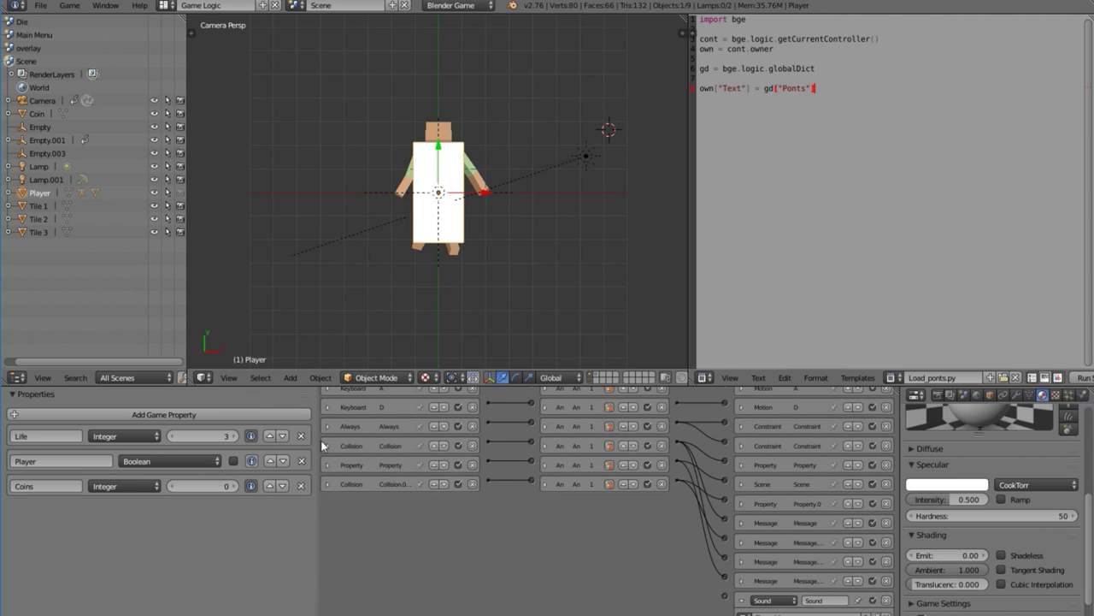
- Link the controller of the Player's first Collision sensor, which checks the Hit property, to the Sound actuator
left_click(327, 446)
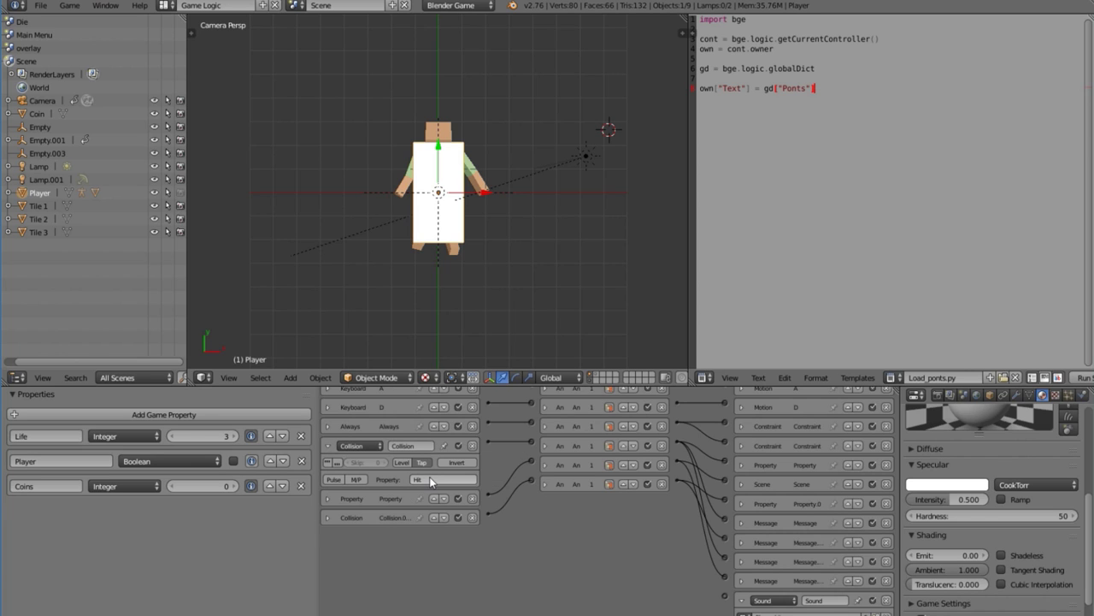
left_click(323, 446)
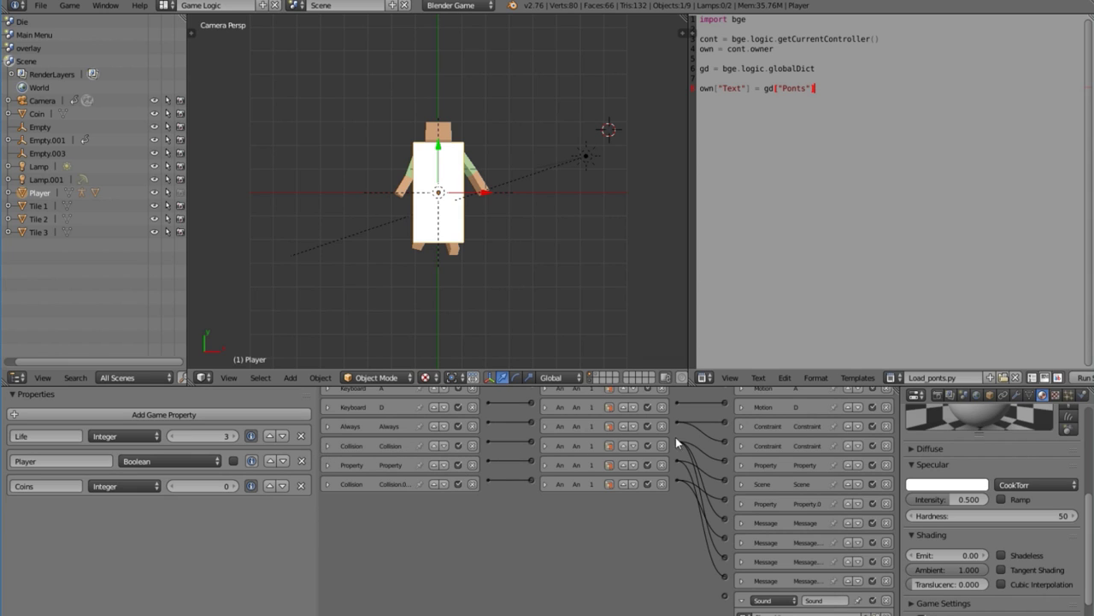
left_click_drag(675, 441, 725, 597)
scroll(725, 598, "down", 3)
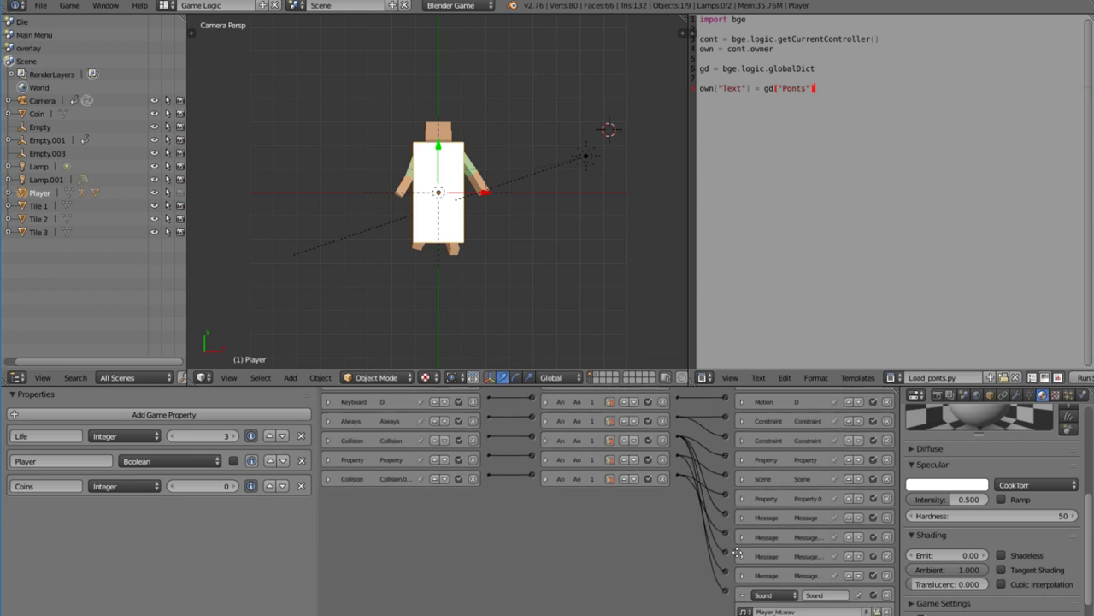
- Set the Player's Sound actuator play mode to Play End and run the game to test the hit sound
left_click(743, 504)
left_click(838, 536)
left_click(833, 513)
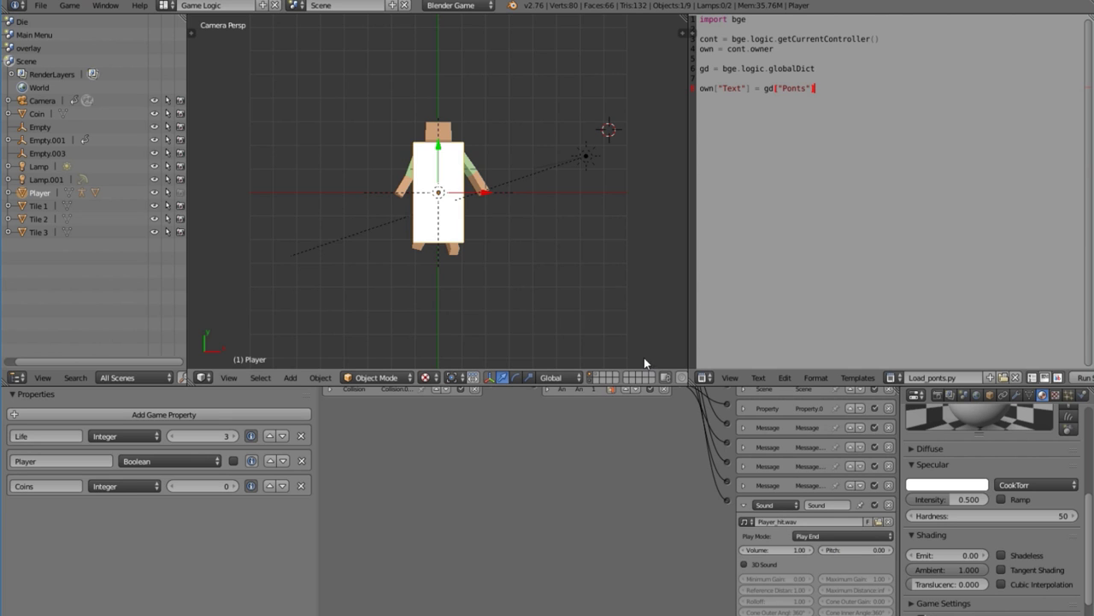
key("p")
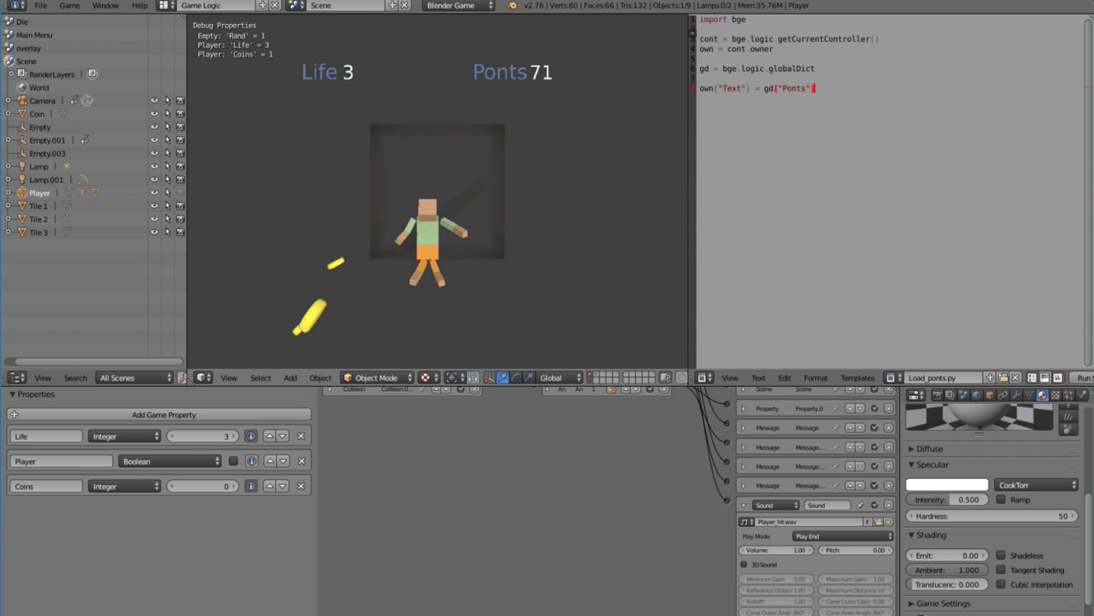
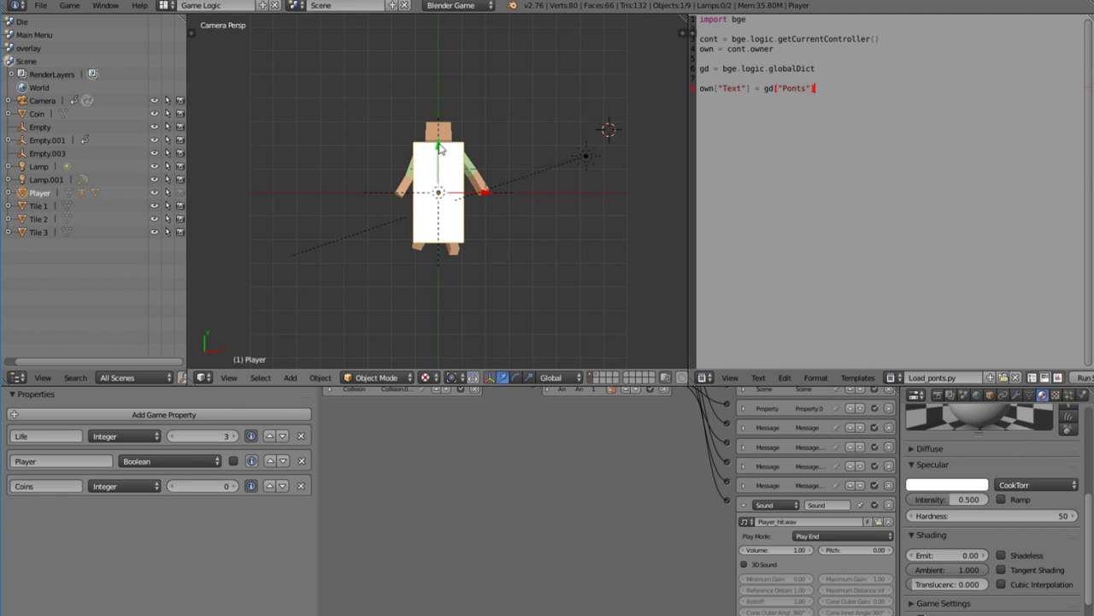
left_click(841, 537)
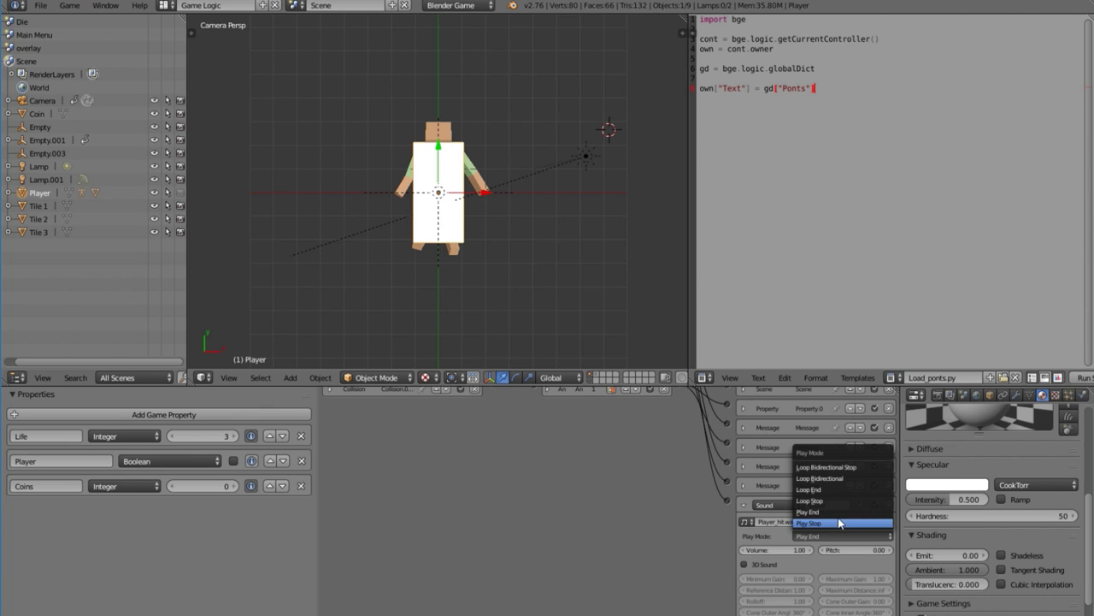
- Add a Keyboard sensor with true level triggering to the Player, link it to the Sound actuator and briefly run the game
scroll(598, 479, "up", 5)
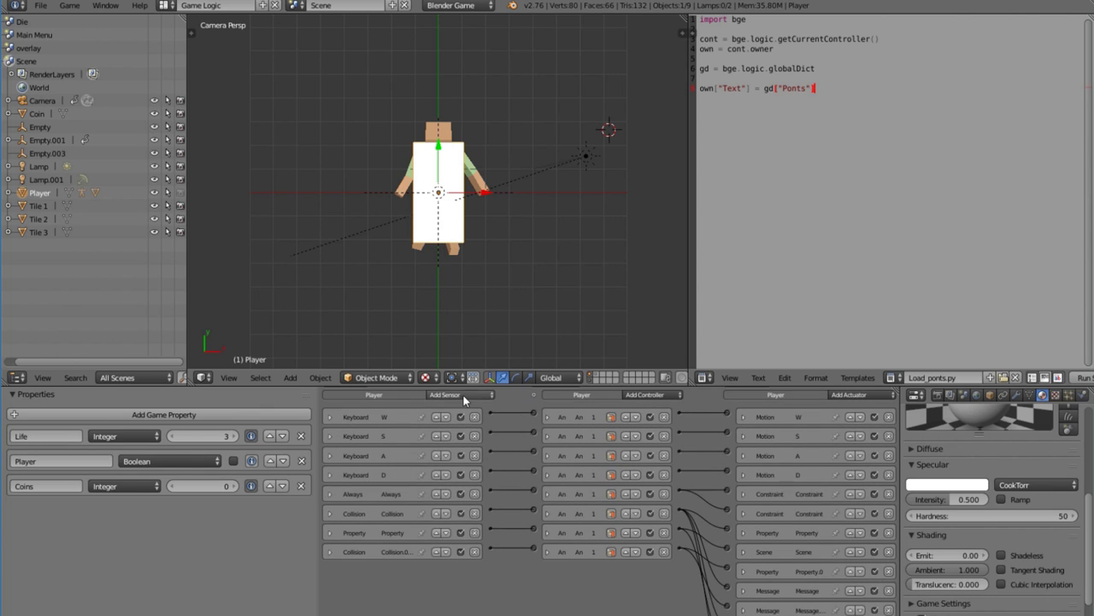
left_click(460, 395)
left_click(461, 470)
scroll(333, 513, "down", 2)
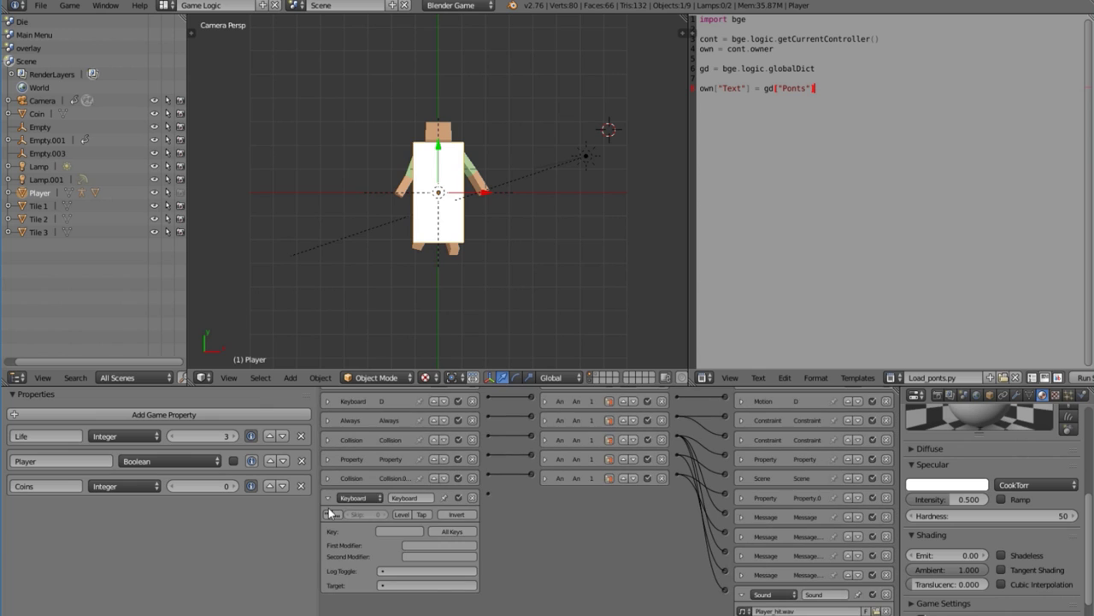
left_click(330, 514)
right_click(331, 514)
left_click_drag(489, 495, 725, 590)
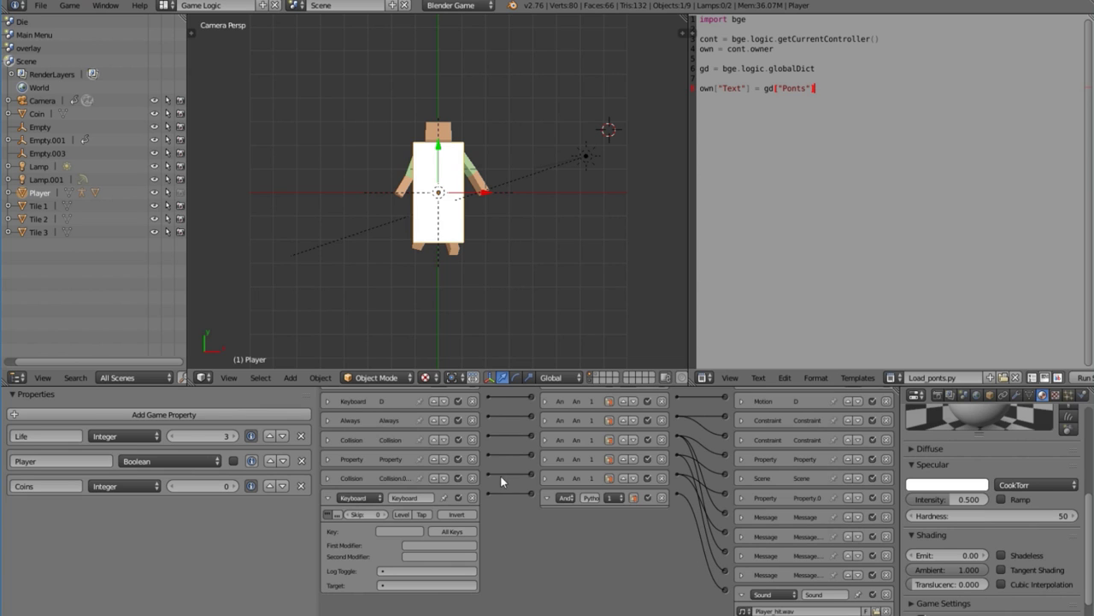
key("p")
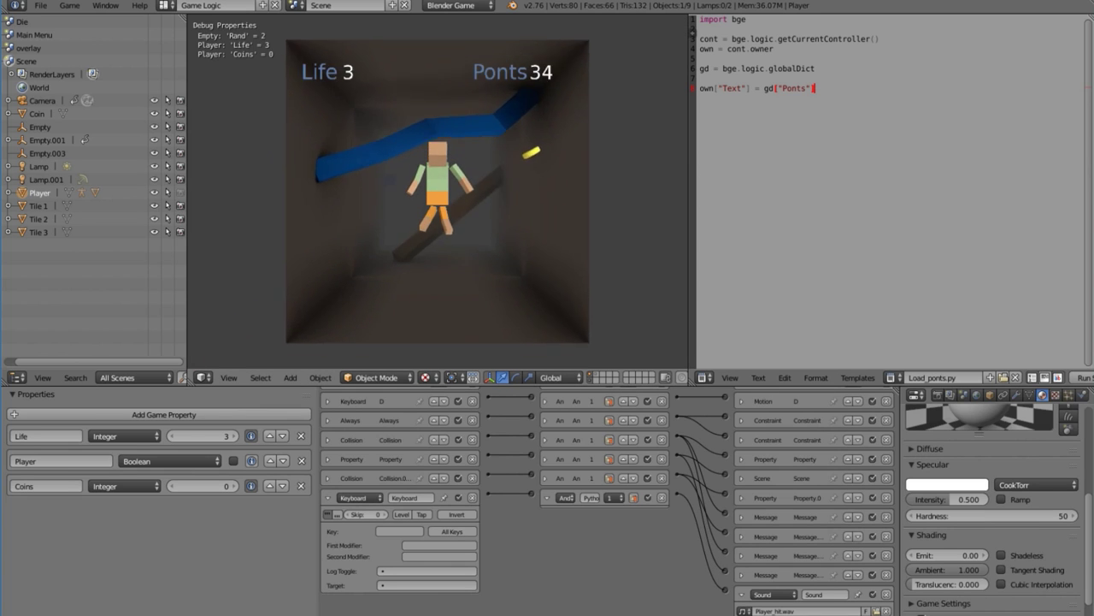
key("Escape")
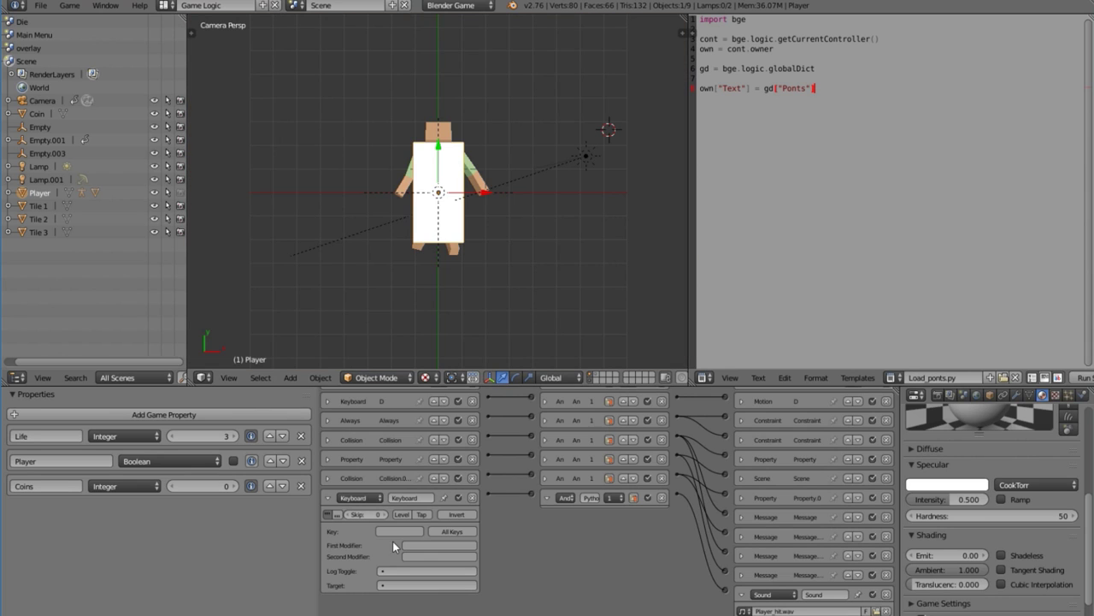
- Set the Keyboard sensor's key to Spacebar and run the game to test the sound
left_click(407, 532)
key("space")
key("p")
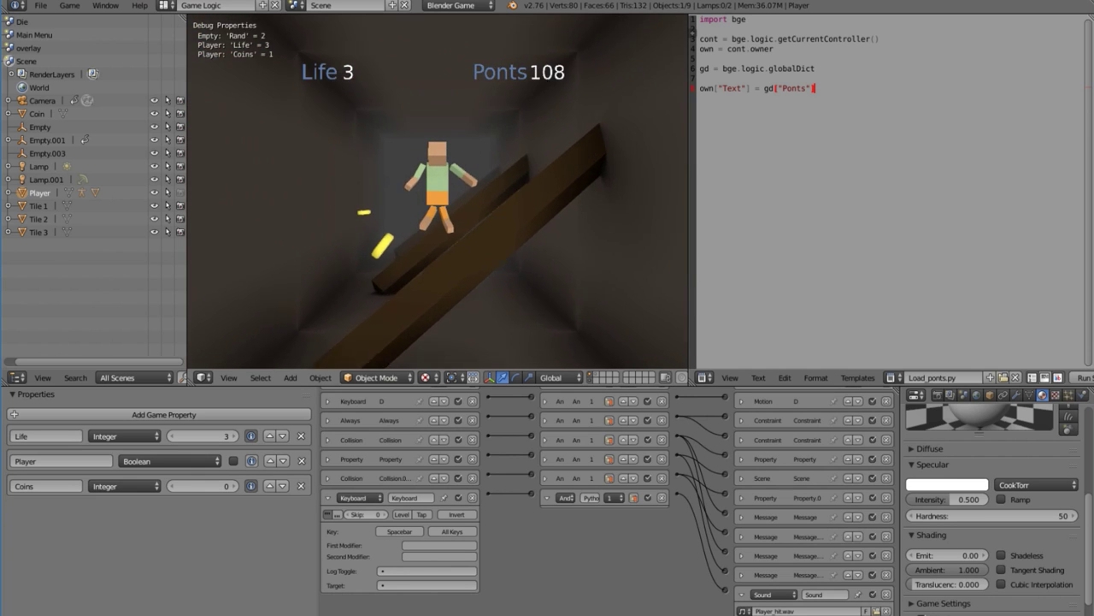
key("Escape")
scroll(403, 450, "down", 2)
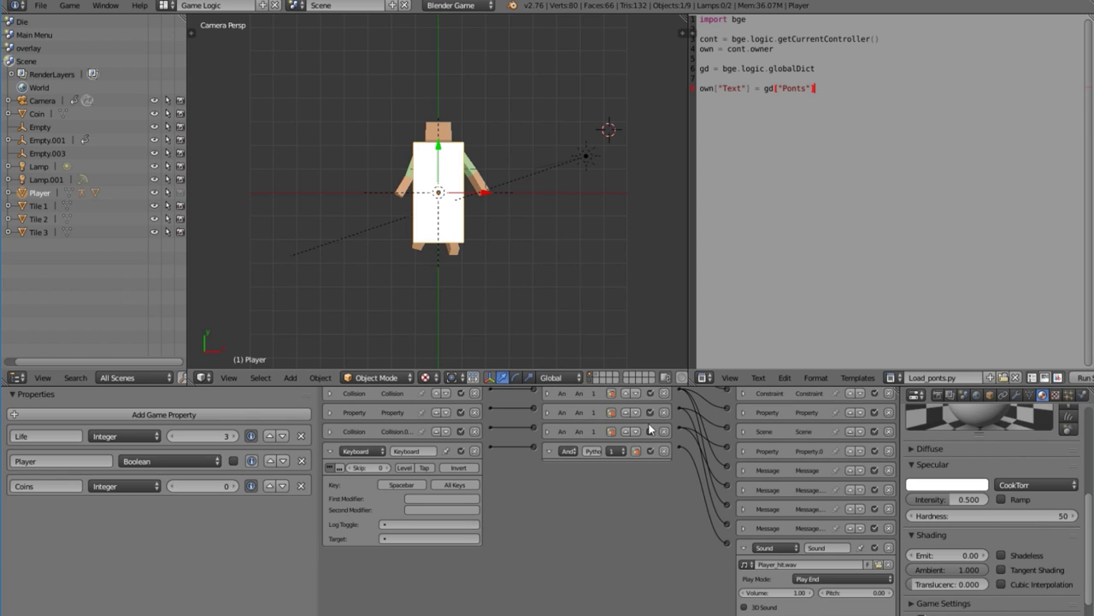
- Delete the Player's Keyboard sensor, its controller and the Sound actuator
key("Home")
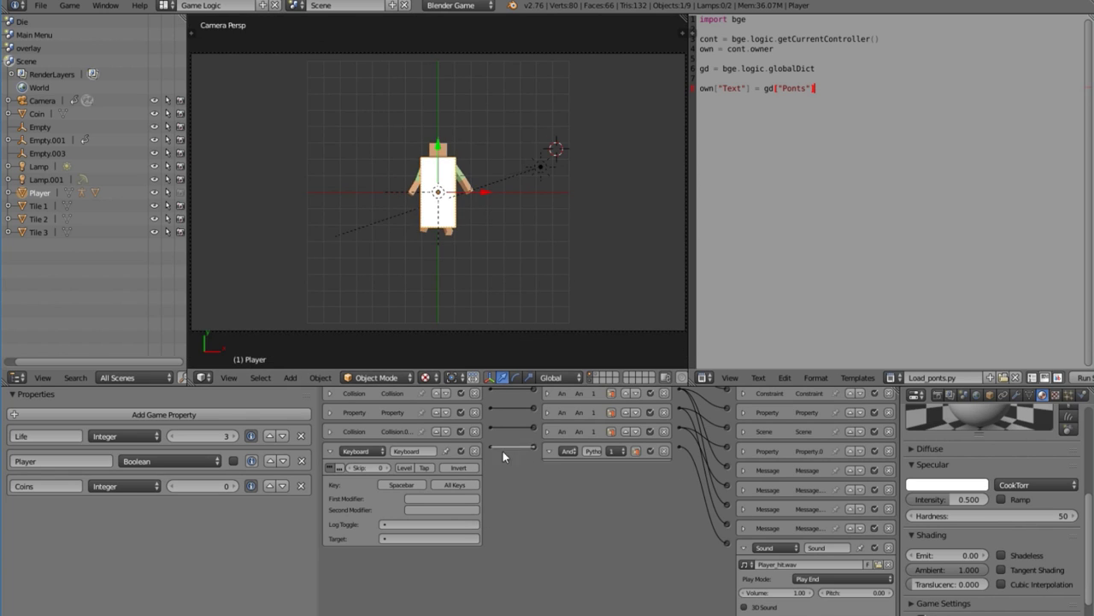
left_click(476, 451)
left_click(664, 450)
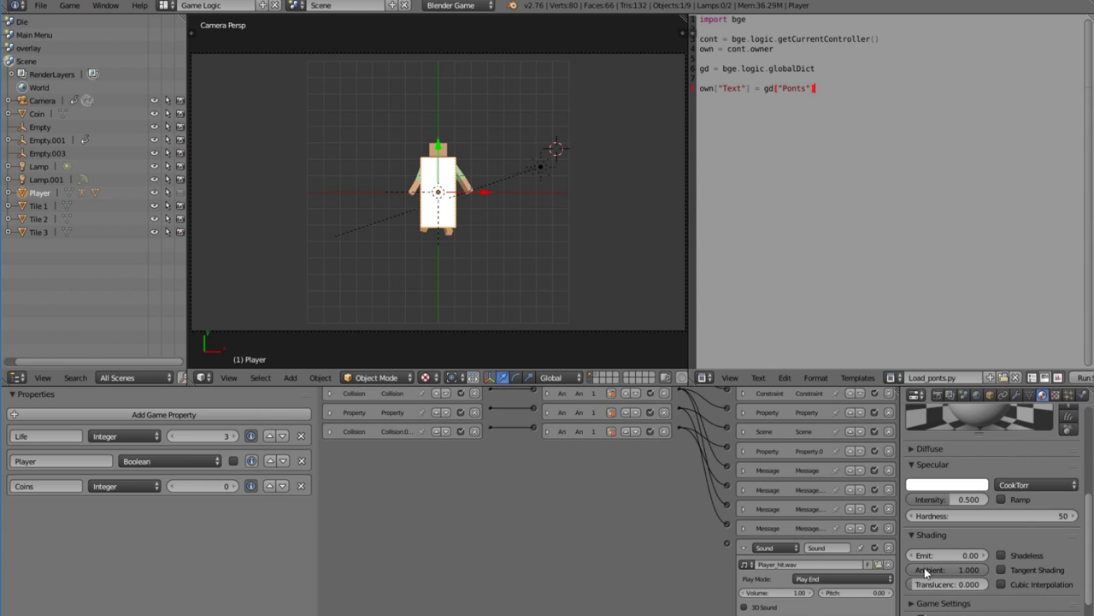
left_click(889, 548)
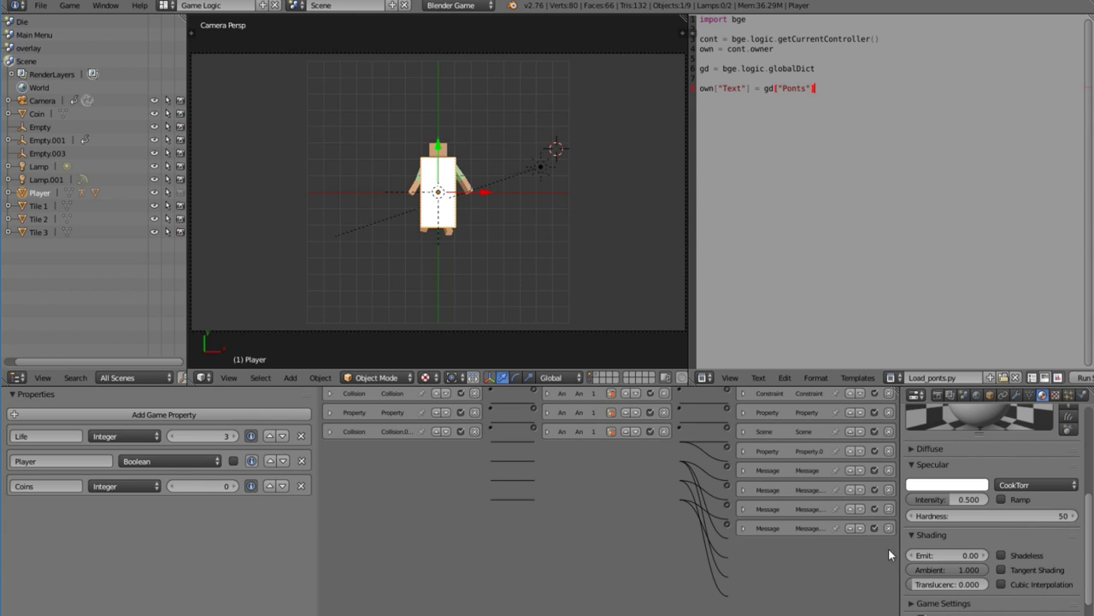
- Show the tiles' layer and add an empty there
left_click(598, 378)
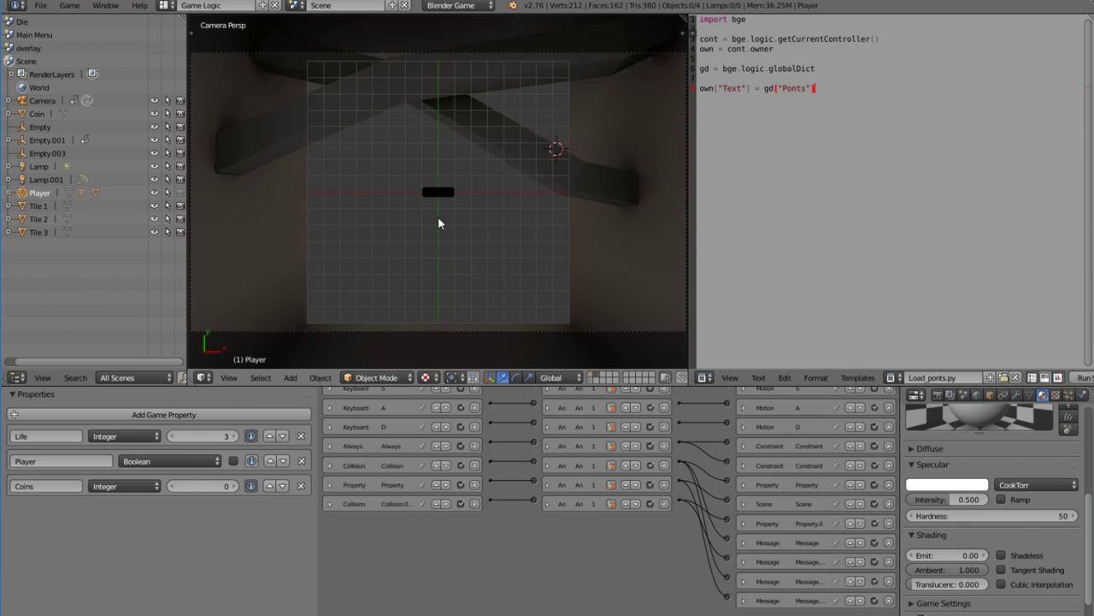
middle_click_drag(443, 224, 514, 159)
key("shift+a")
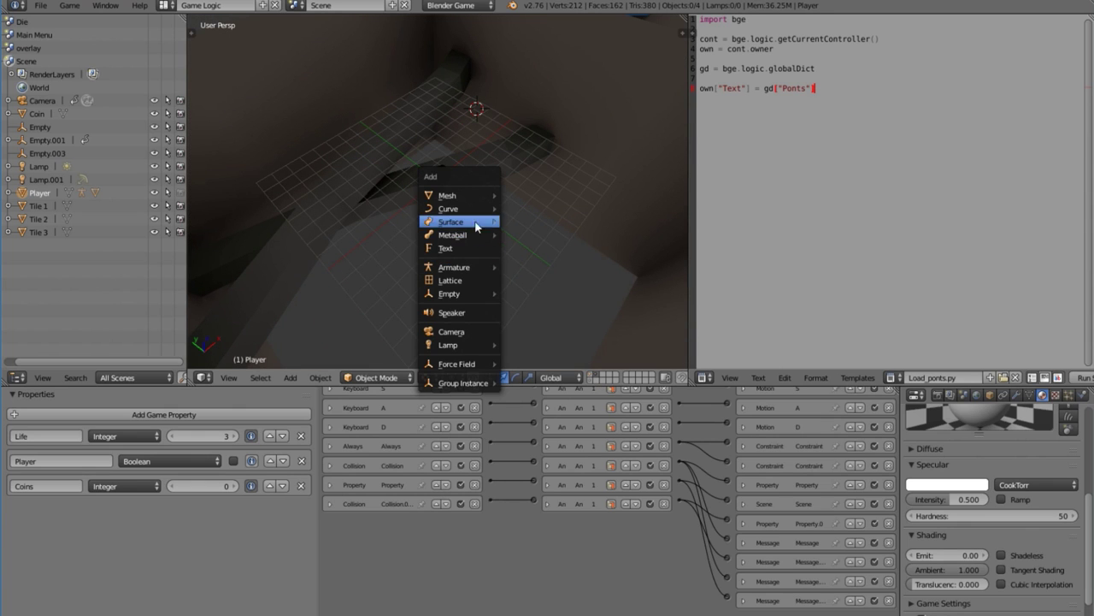
mouse_move(470, 294)
left_click(530, 296)
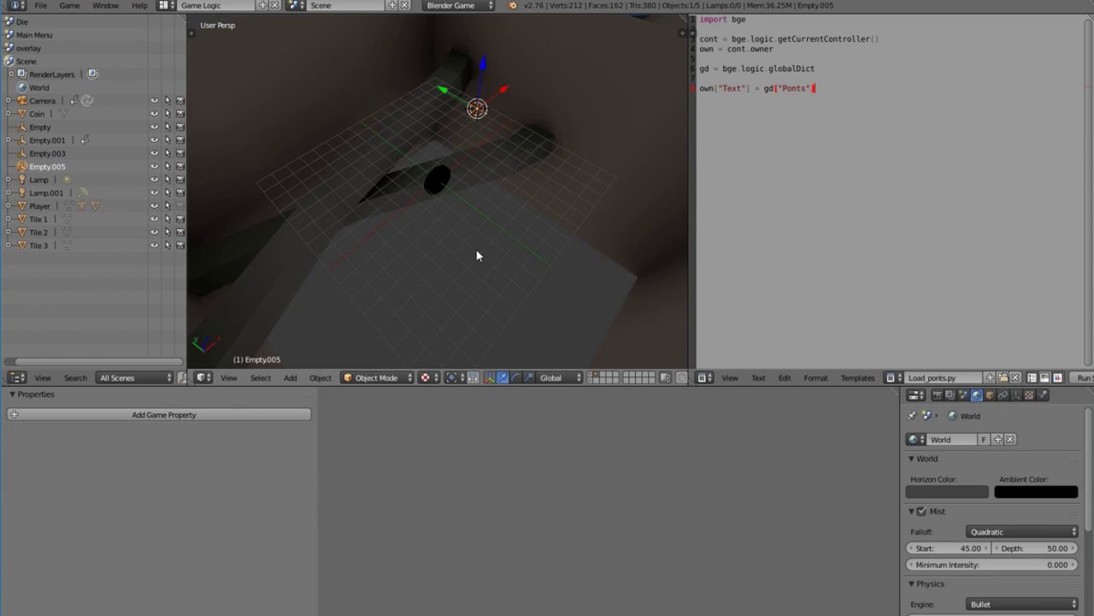
- Add an Always sensor and a Sound actuator to the new empty and link them through a controller
middle_click_drag(506, 430, 530, 470)
scroll(530, 470, "down", 1)
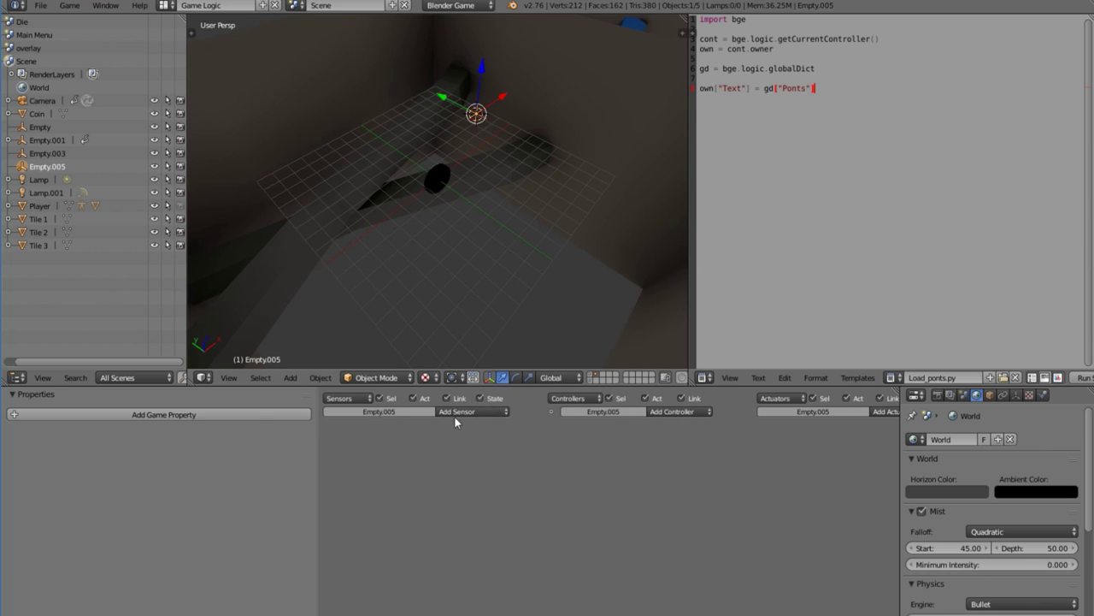
left_click(461, 416)
left_click(472, 442)
left_click(873, 413)
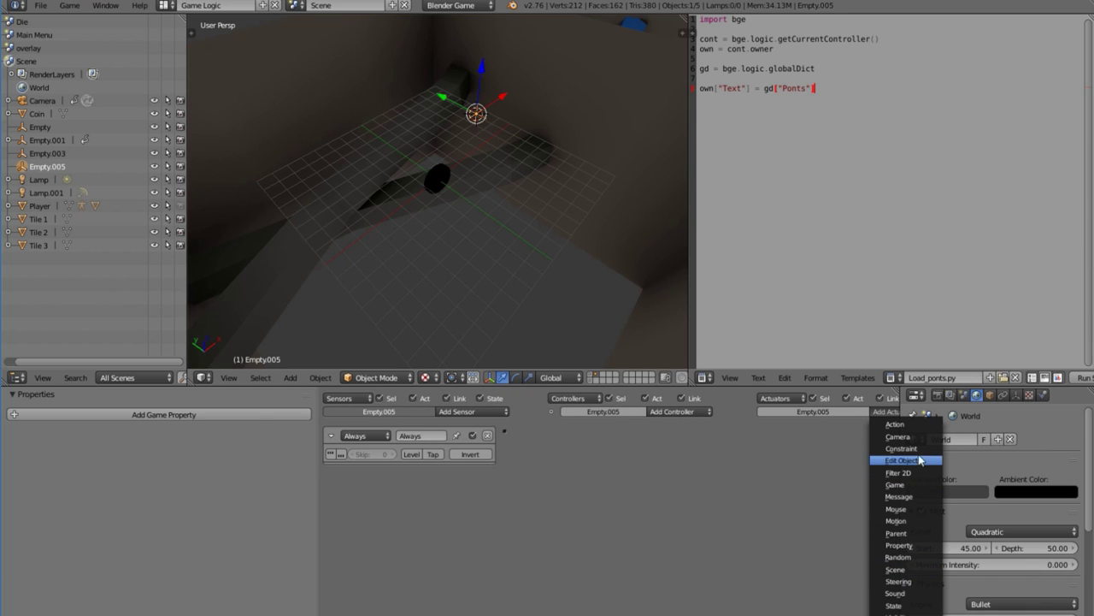
left_click(906, 593)
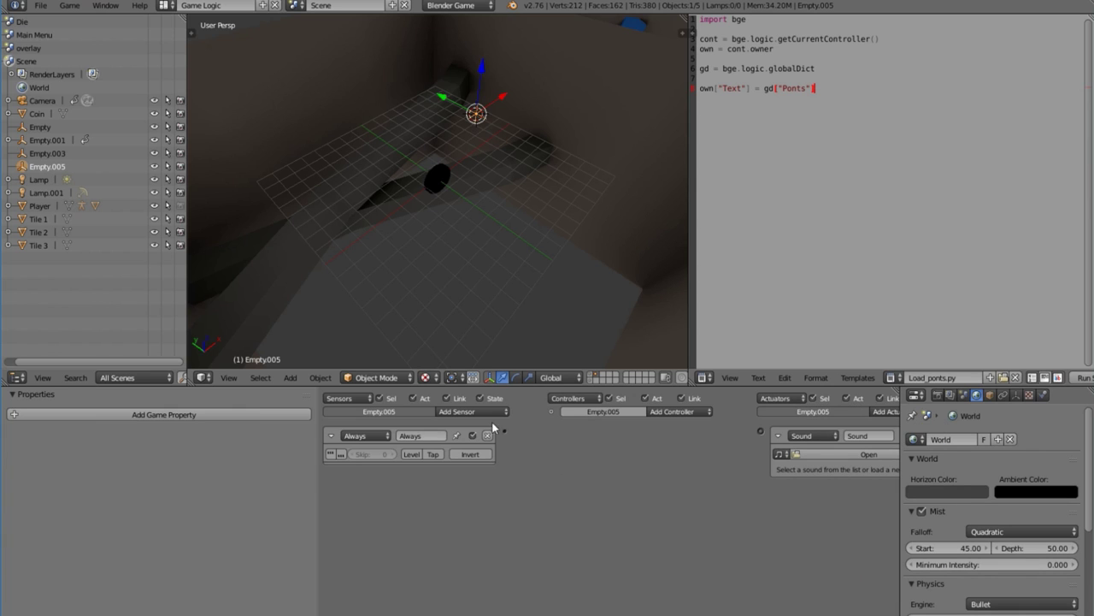
left_click_drag(506, 433, 762, 435)
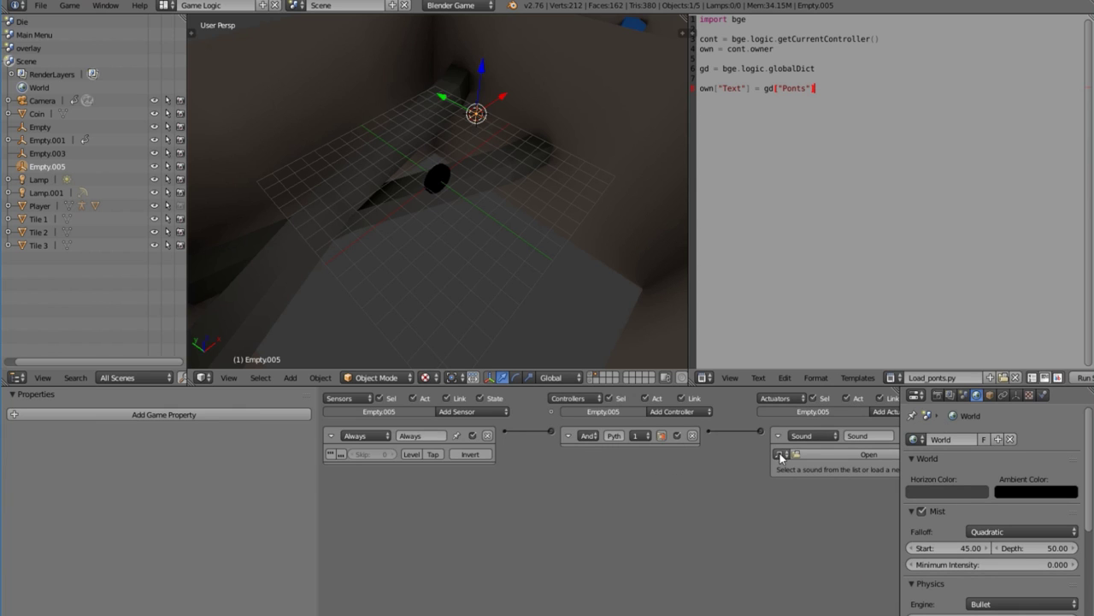
- Assign Player_hit.wav to the empty's Sound actuator and collapse its sensor and actuator
left_click(779, 454)
left_click(792, 472)
scroll(752, 454, "down", 3)
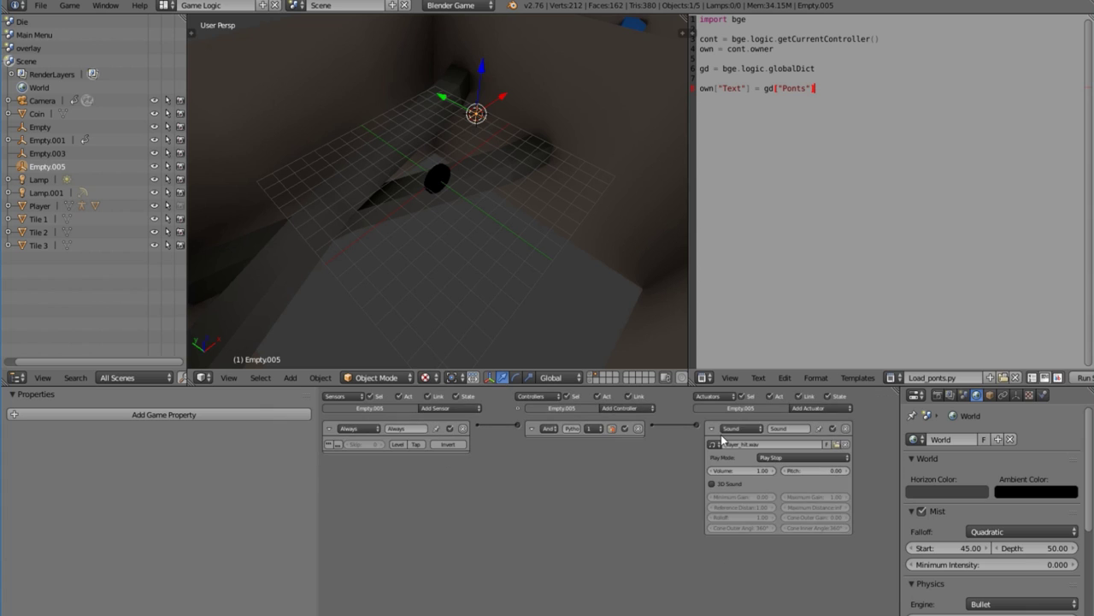
left_click(711, 428)
left_click(328, 428)
- Add a Delay sensor with a delay of 20 to the empty and link it to an Edit Object actuator set to End Object
left_click(450, 408)
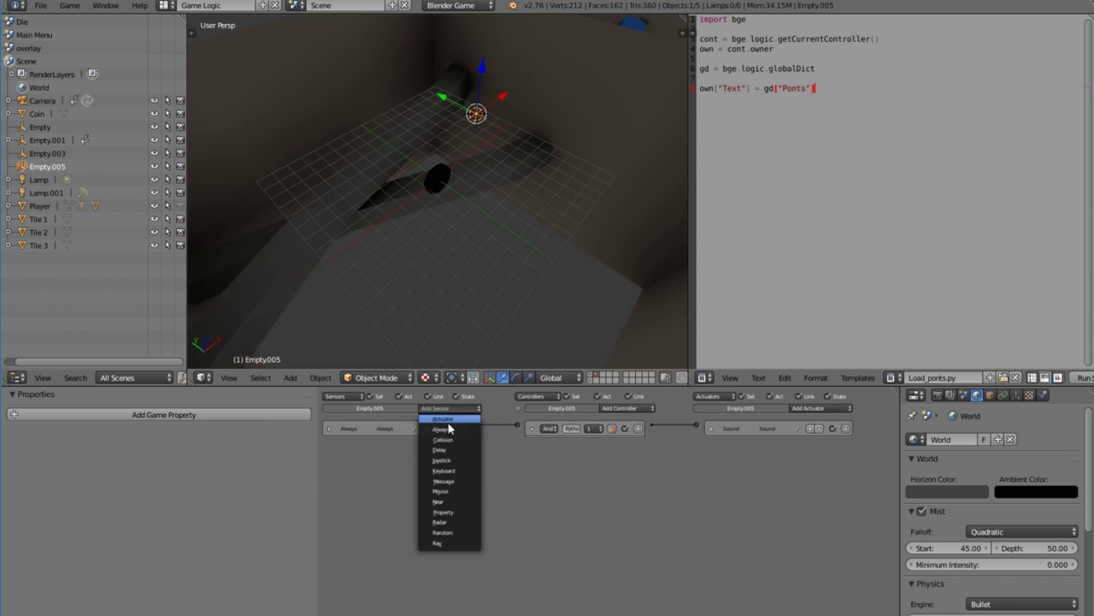
left_click(453, 450)
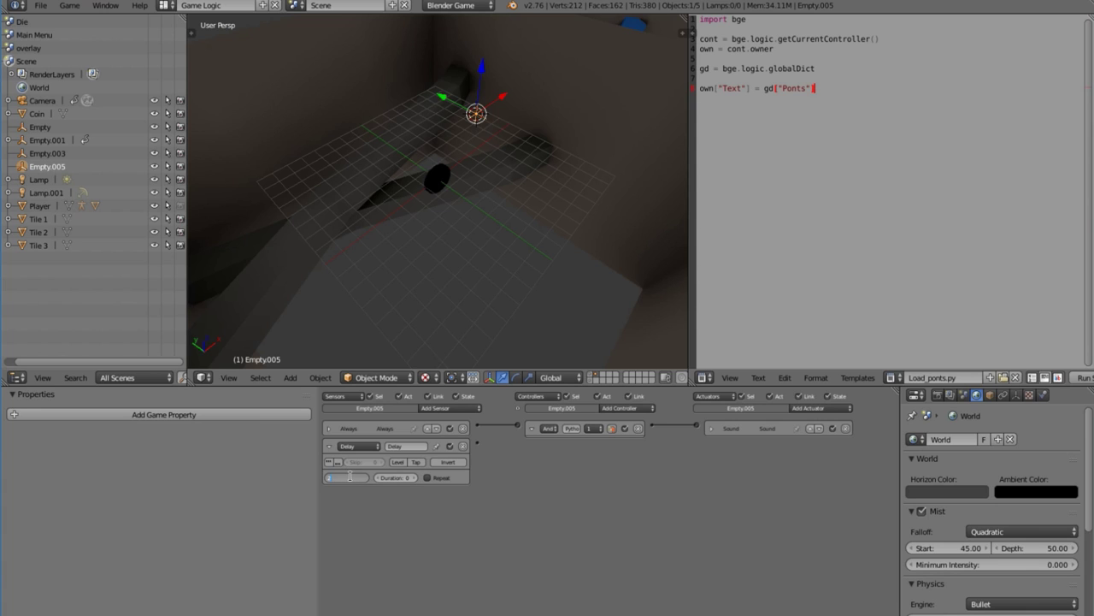
left_click(785, 408)
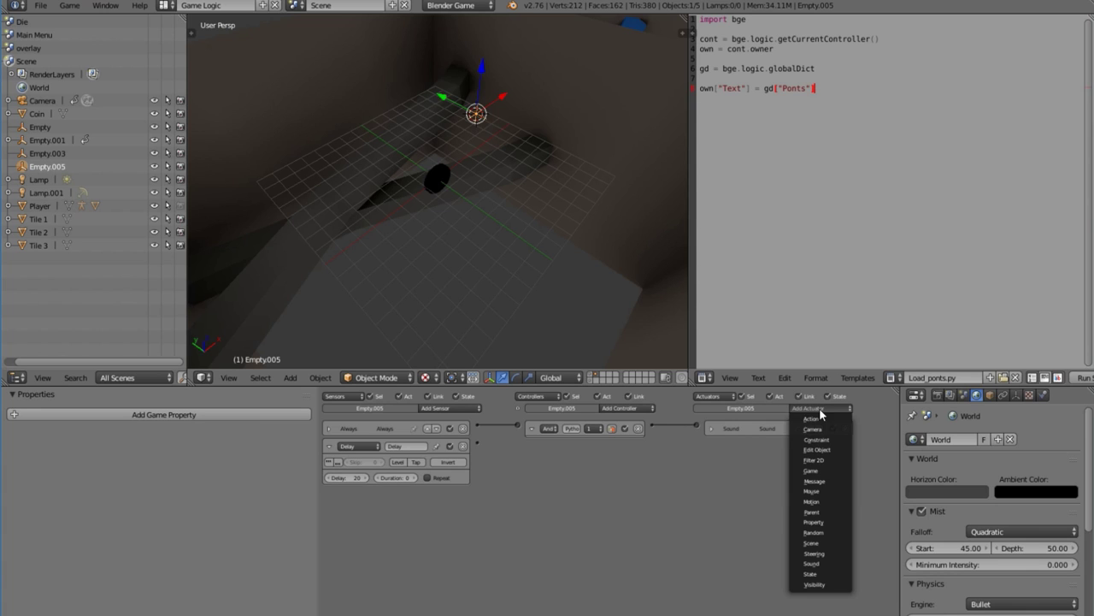
left_click(823, 454)
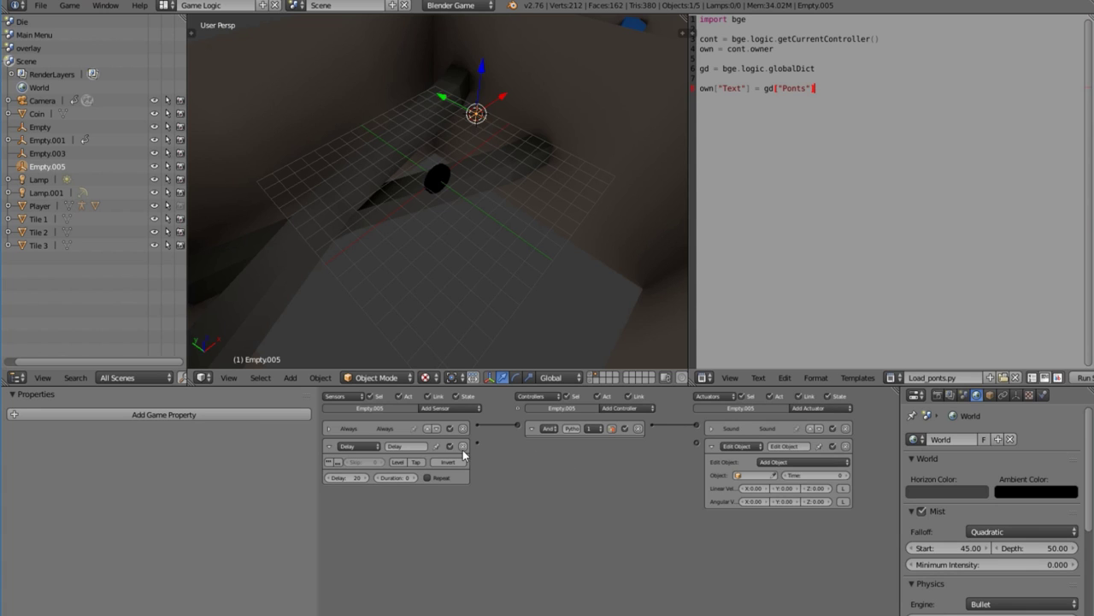
left_click_drag(478, 445, 696, 443)
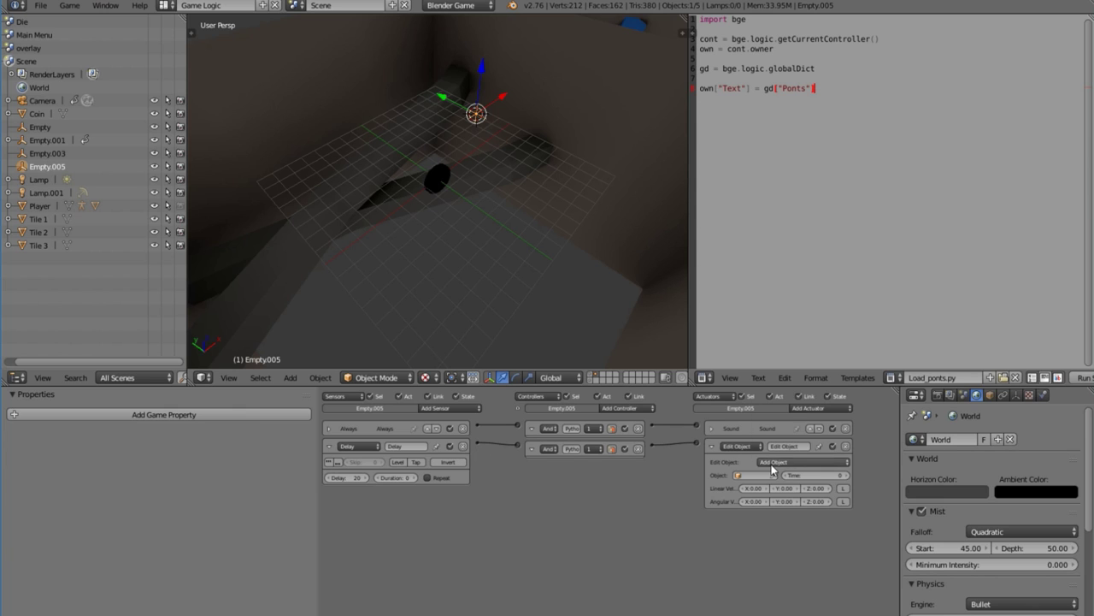
left_click(786, 449)
left_click(787, 440)
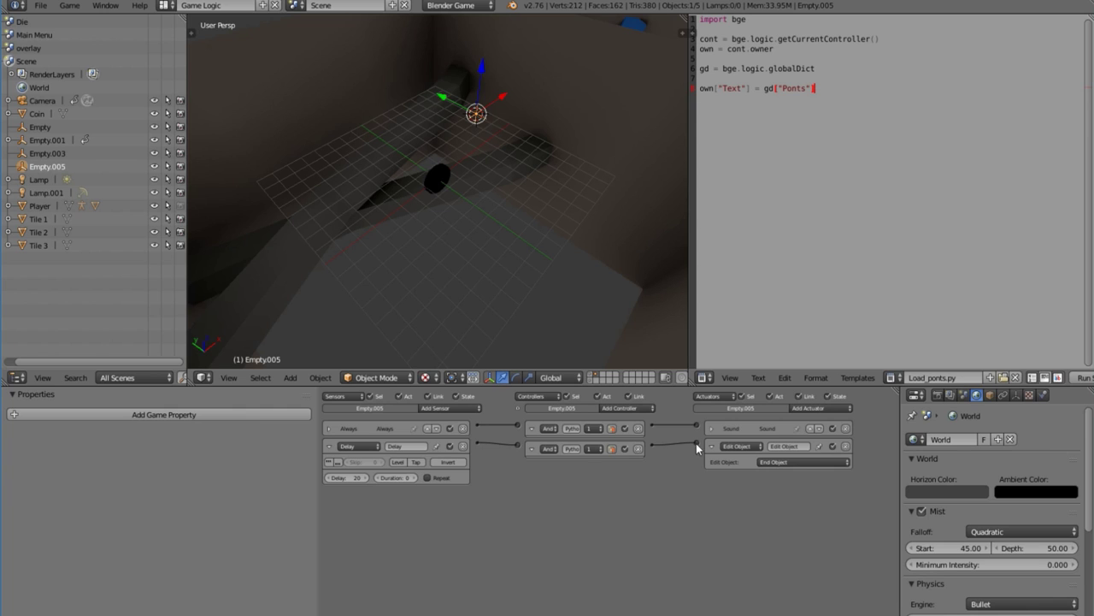
left_click_drag(688, 430, 696, 425)
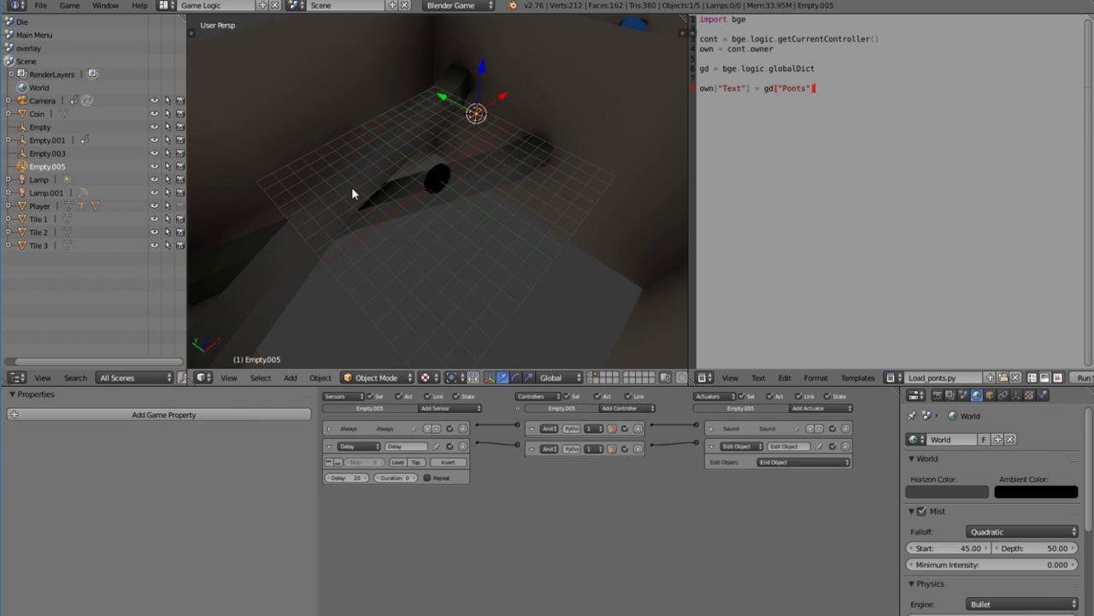
- Delete the empty's Edit Object actuator, its controller and the Delay sensor
left_click(845, 446)
left_click(638, 449)
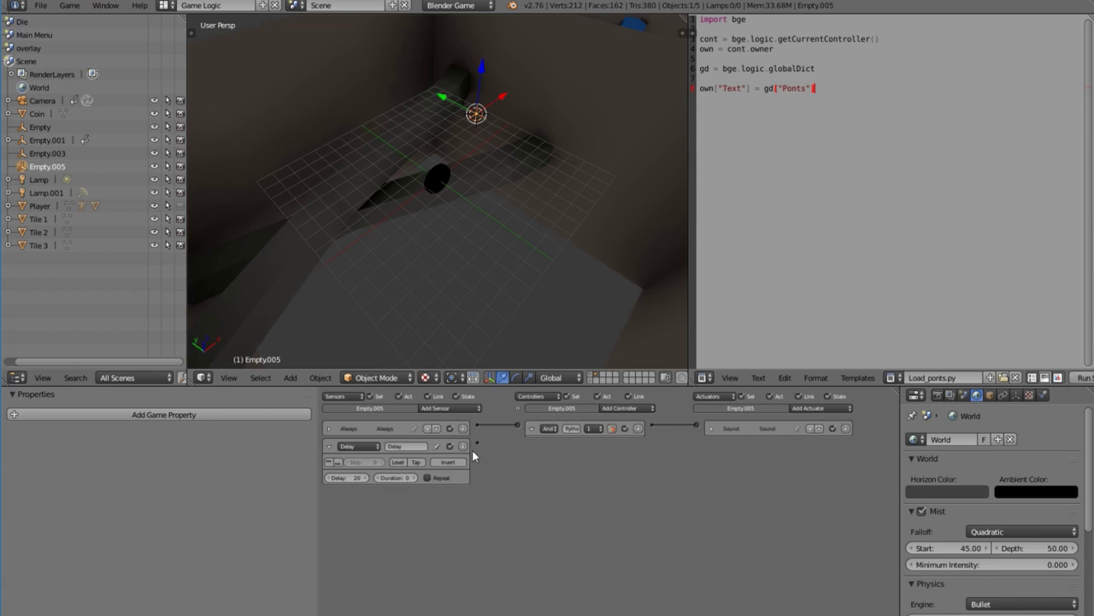
left_click(464, 446)
- Set the play mode of the empty's Sound actuator to Loop End
left_click(711, 430)
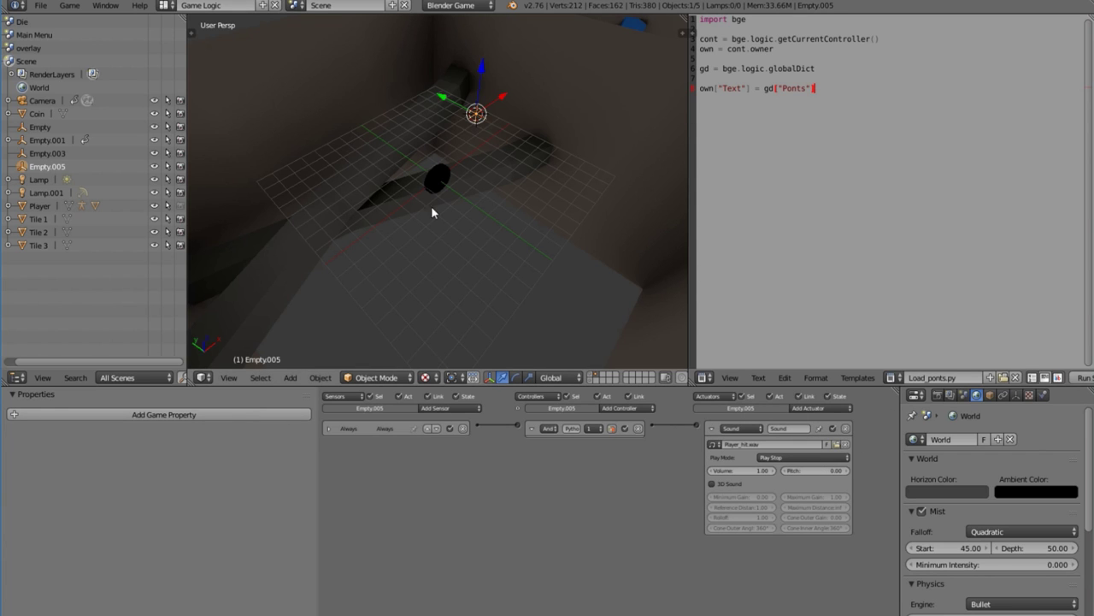
left_click(799, 457)
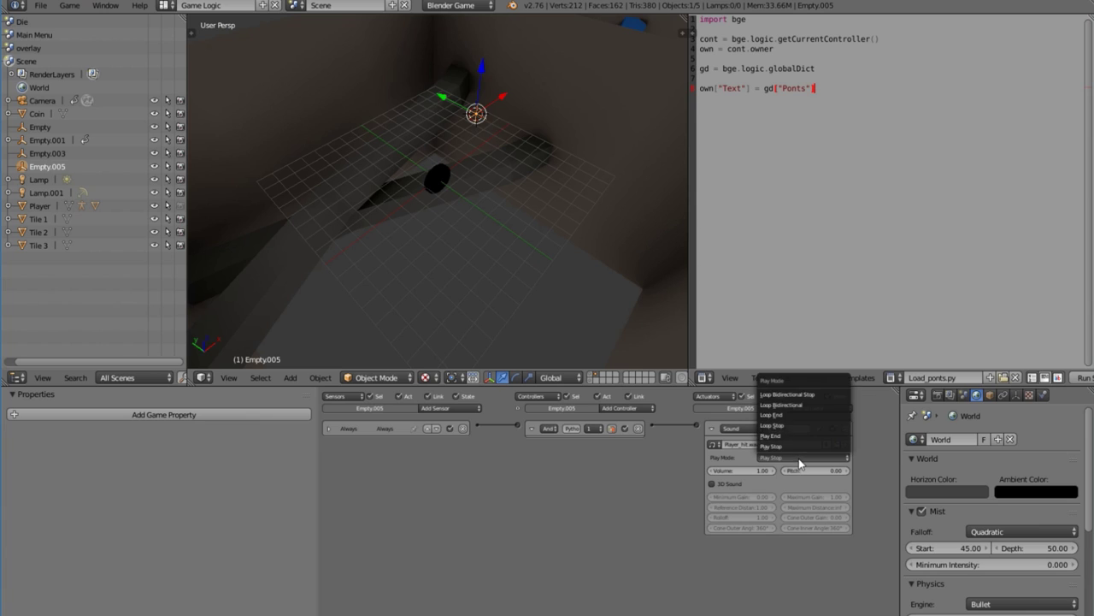
left_click(774, 414)
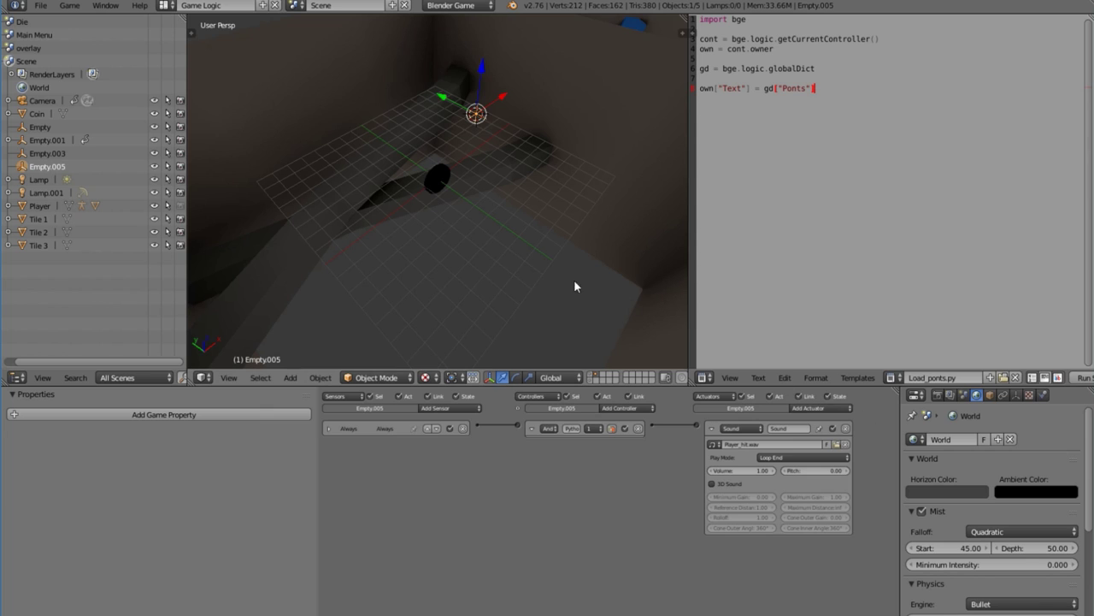
- Delete the empty with the sound logic
key("x")
left_click(539, 237)
- Show the Player's layers in the camera view, run the game and restart it after dying
left_click(591, 375)
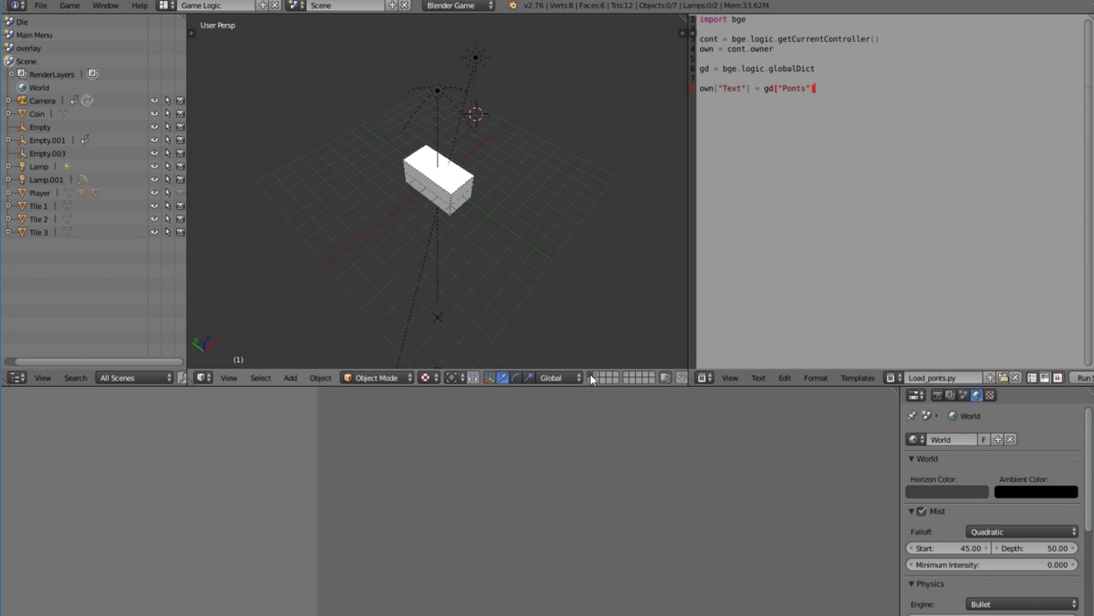
left_click(588, 378, "shift")
left_click(228, 377)
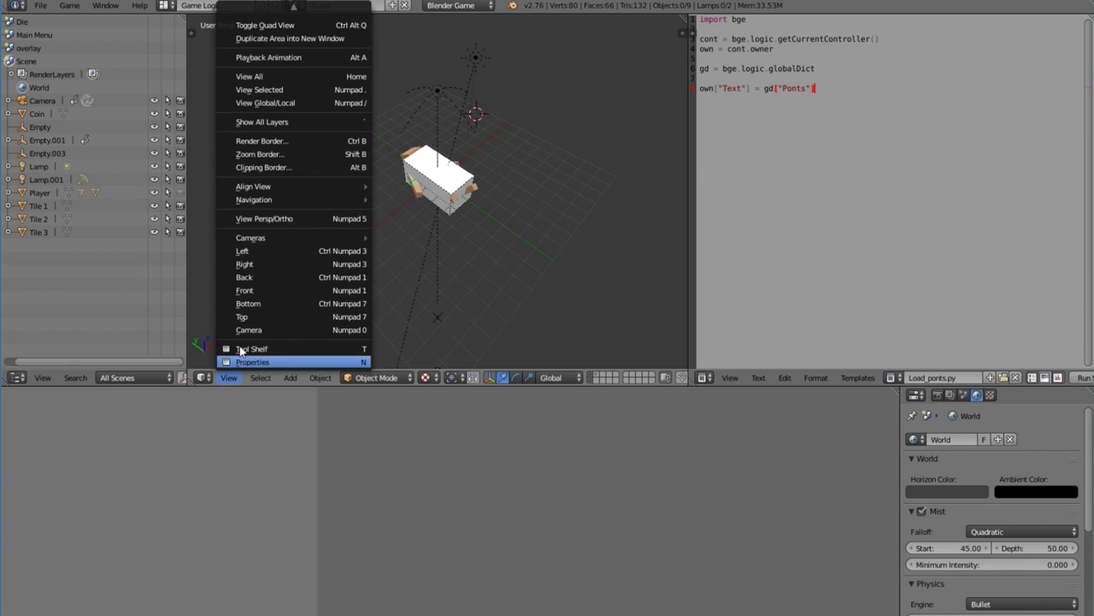
left_click(253, 325)
key("p")
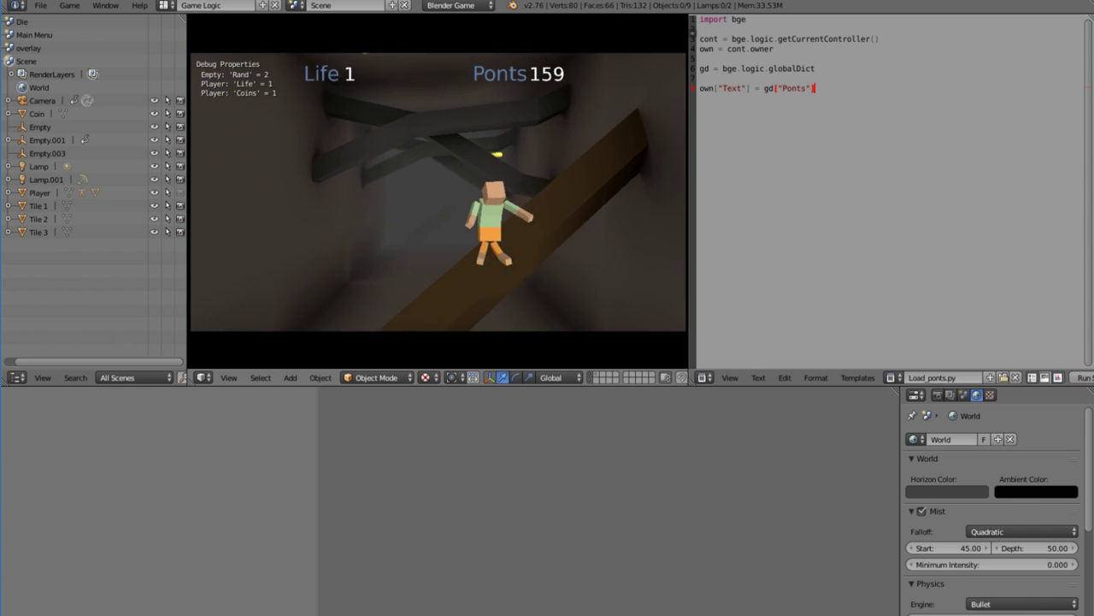
left_click(439, 160)
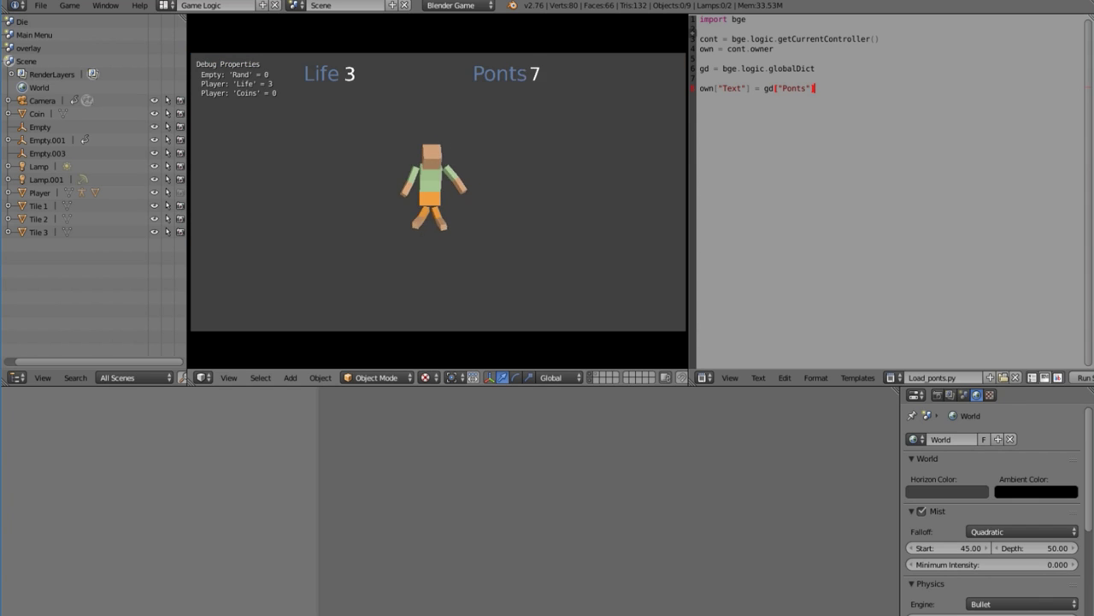